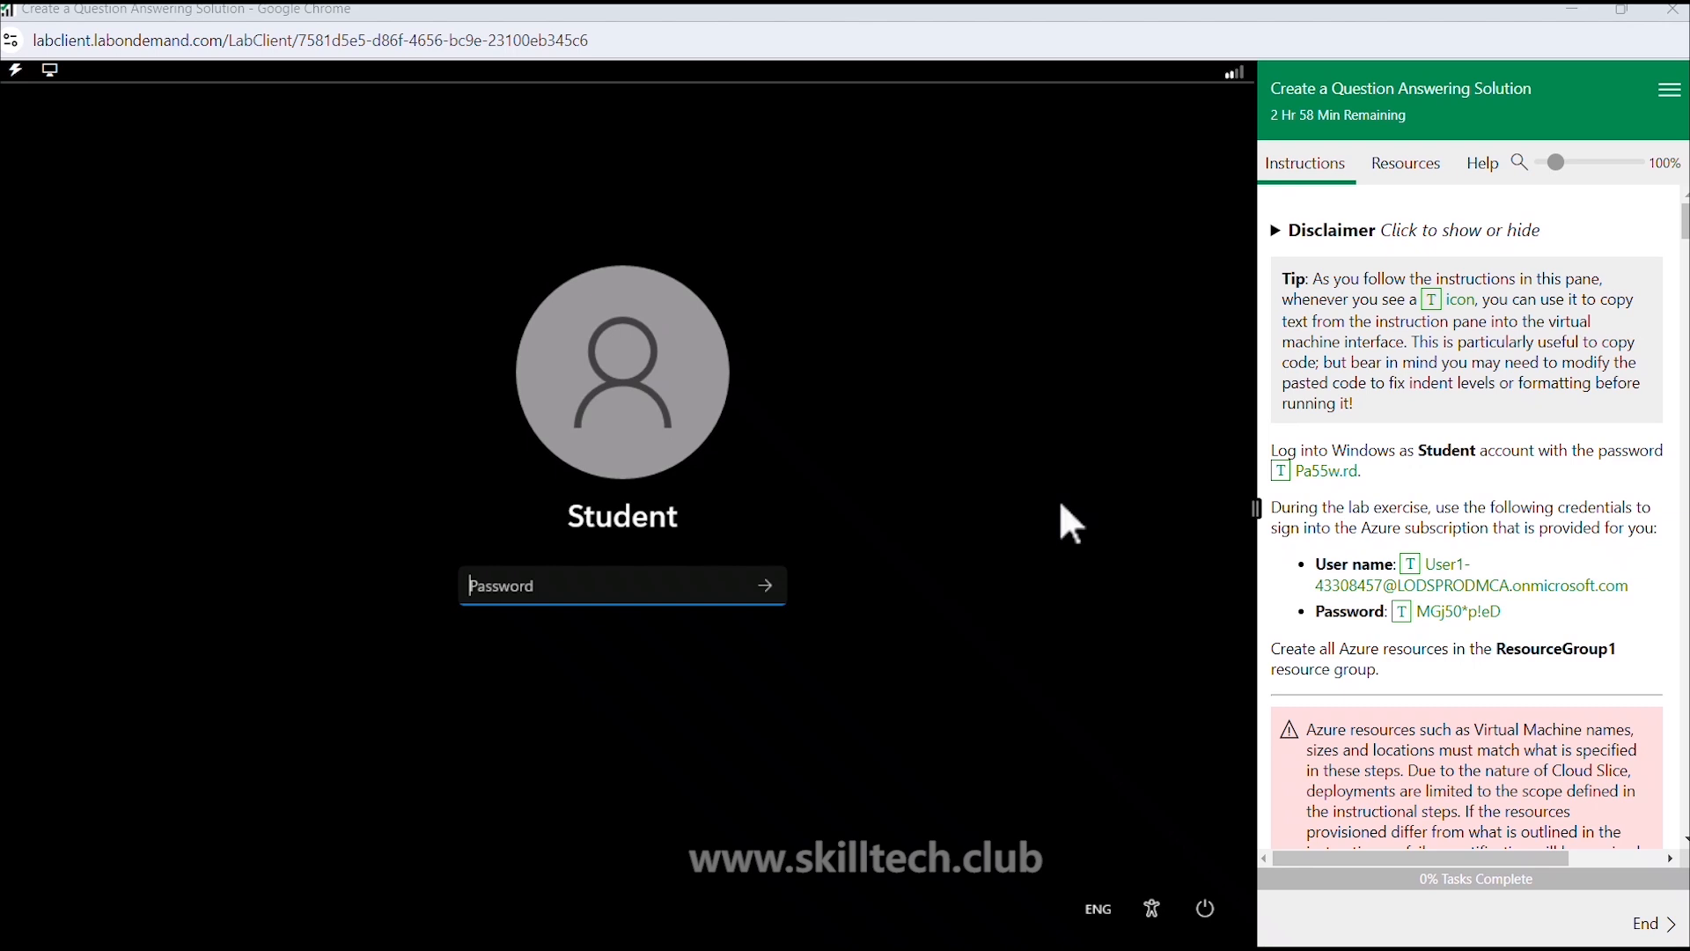
# Step: Sign in to the Windows virtual machine as Student, inserting the account password from the lab resources
pyautogui.click(1406, 167)
pyautogui.click(1376, 608)
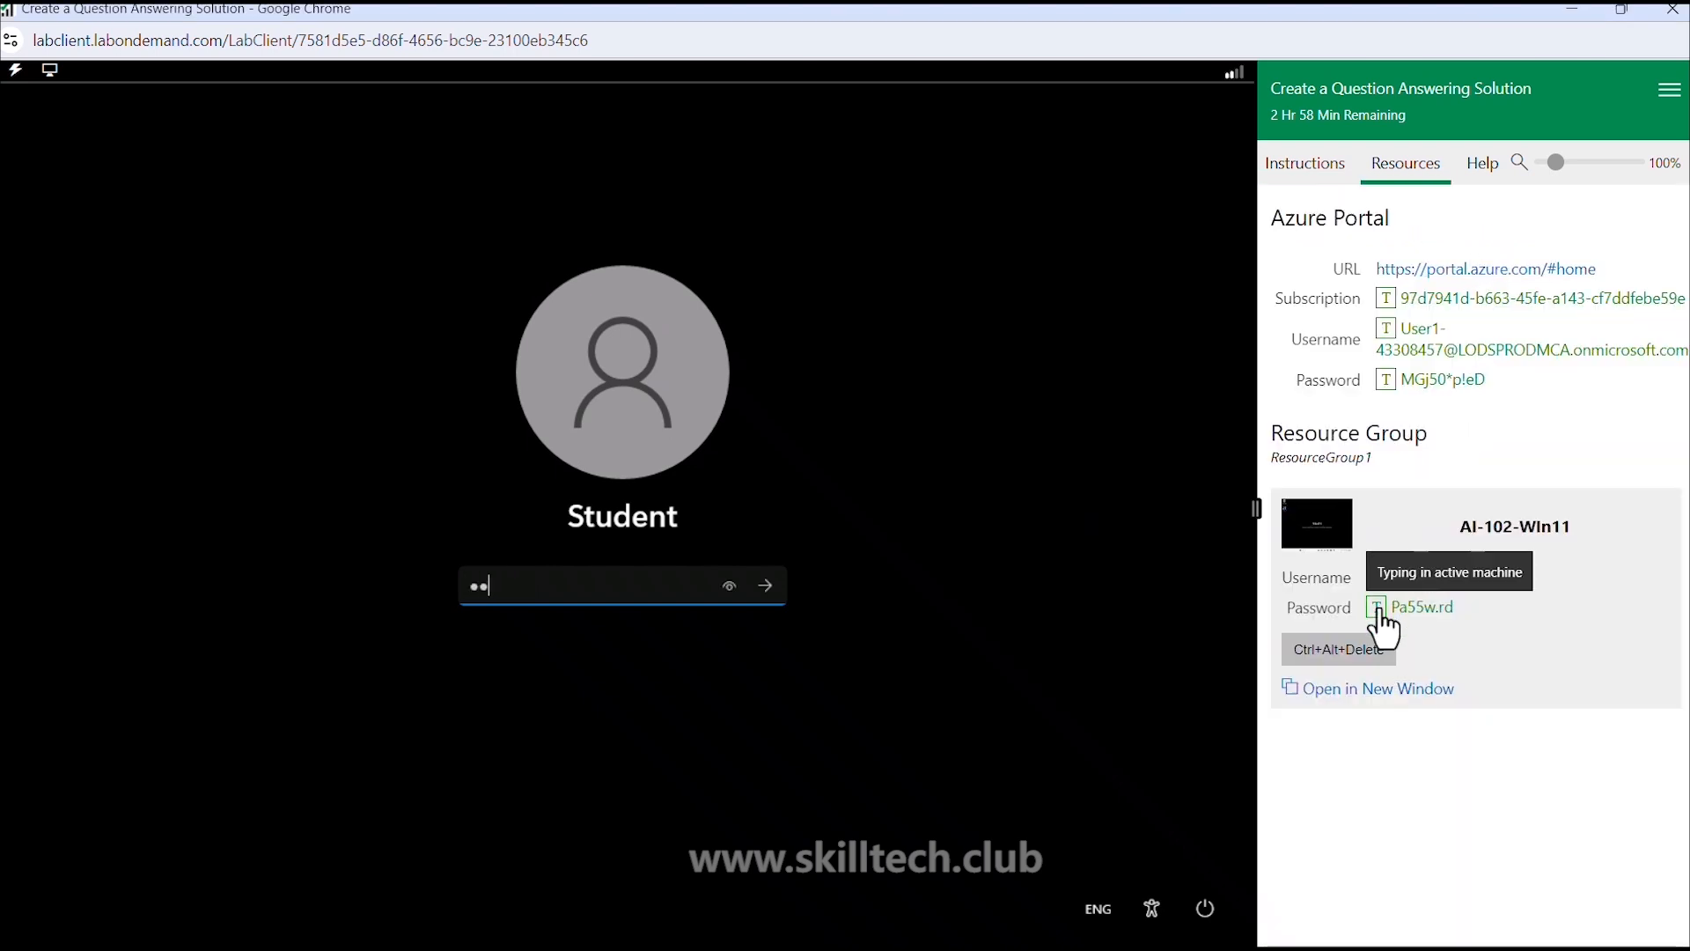
pyautogui.click(765, 594)
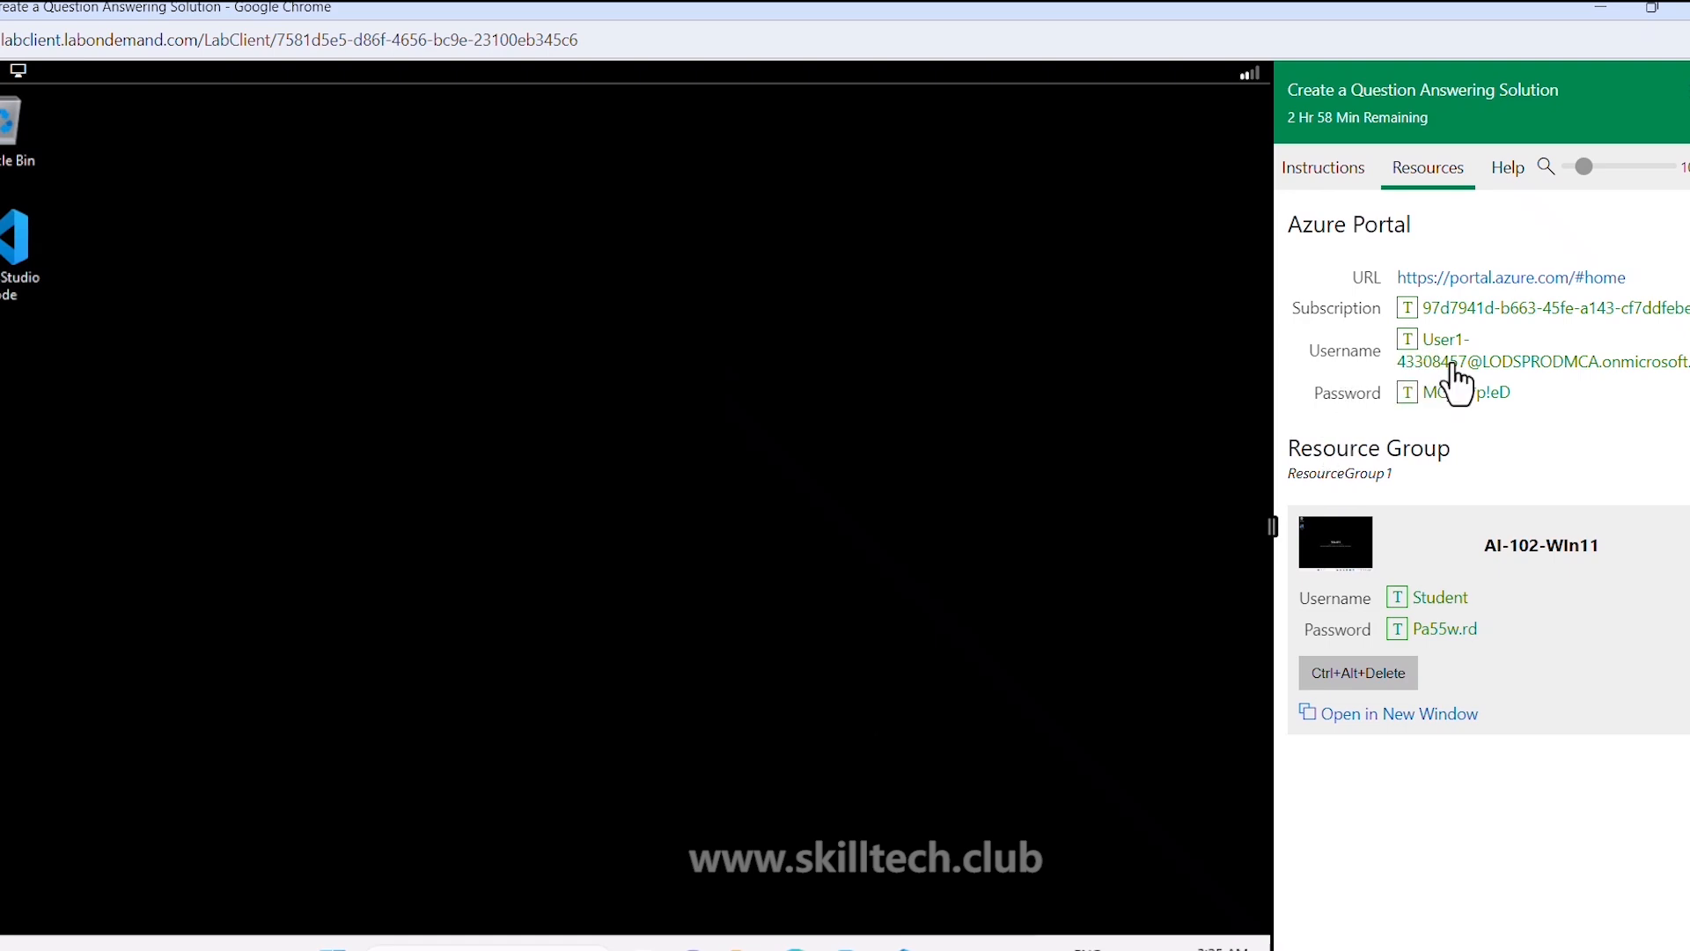
# Step: Return to the lab instructions and mark provisioning task 1, opening the Azure portal, as complete
pyautogui.click(1331, 171)
pyautogui.scroll(-5, 1338, 409)
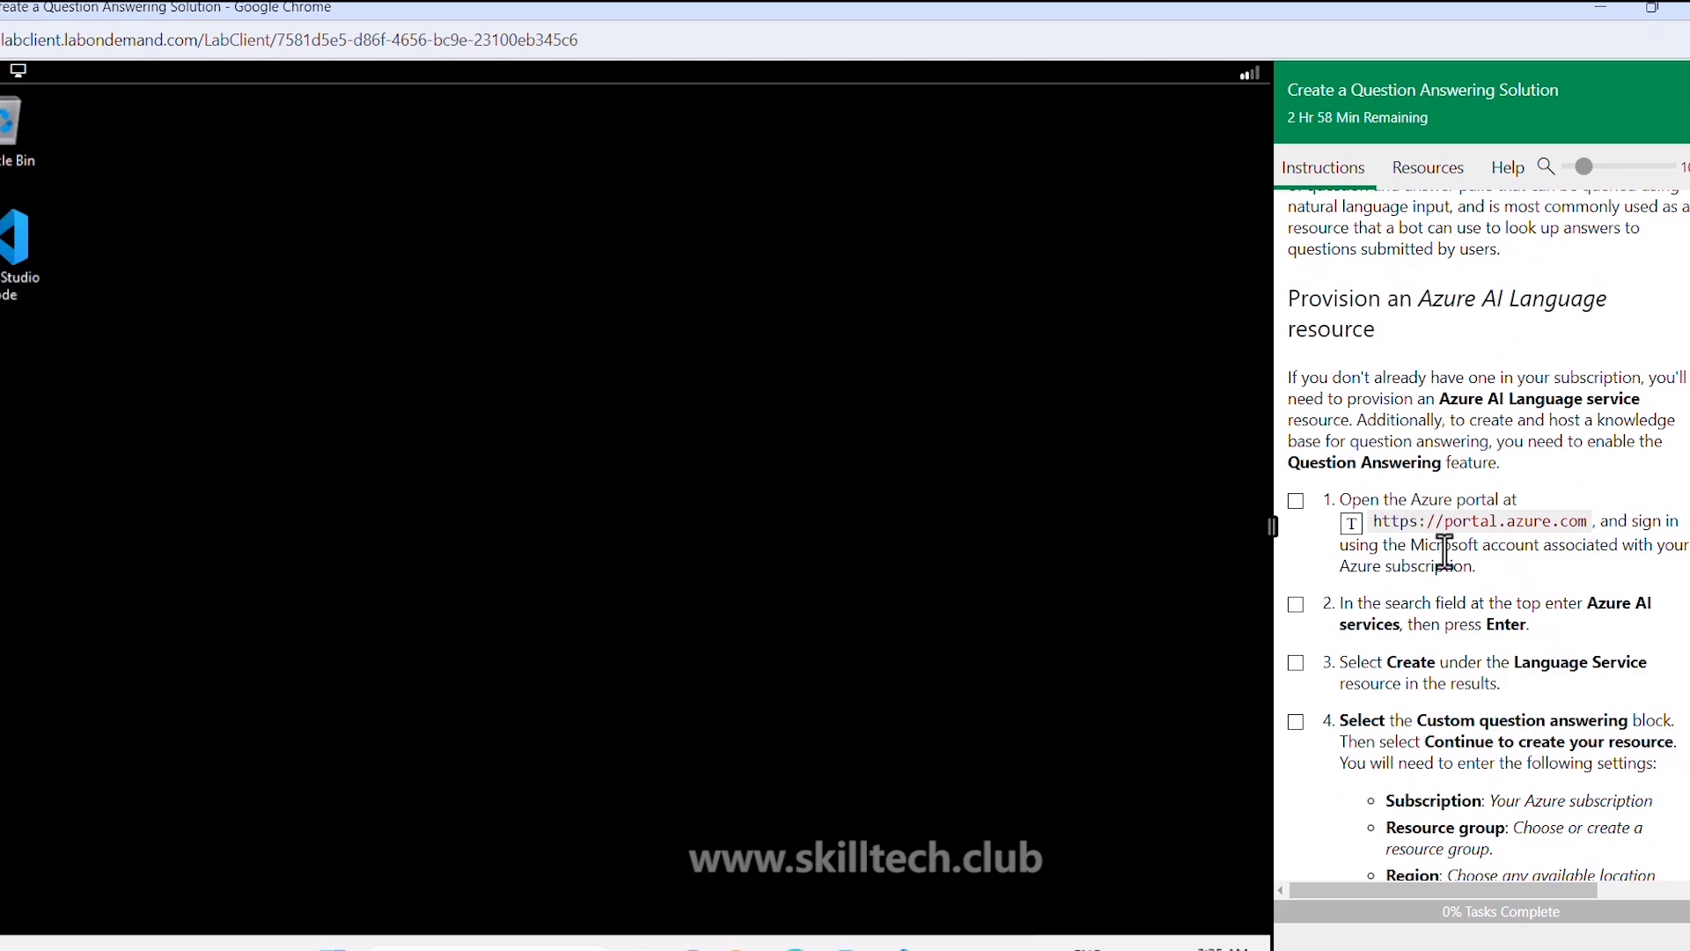
pyautogui.scroll(-1, 1441, 551)
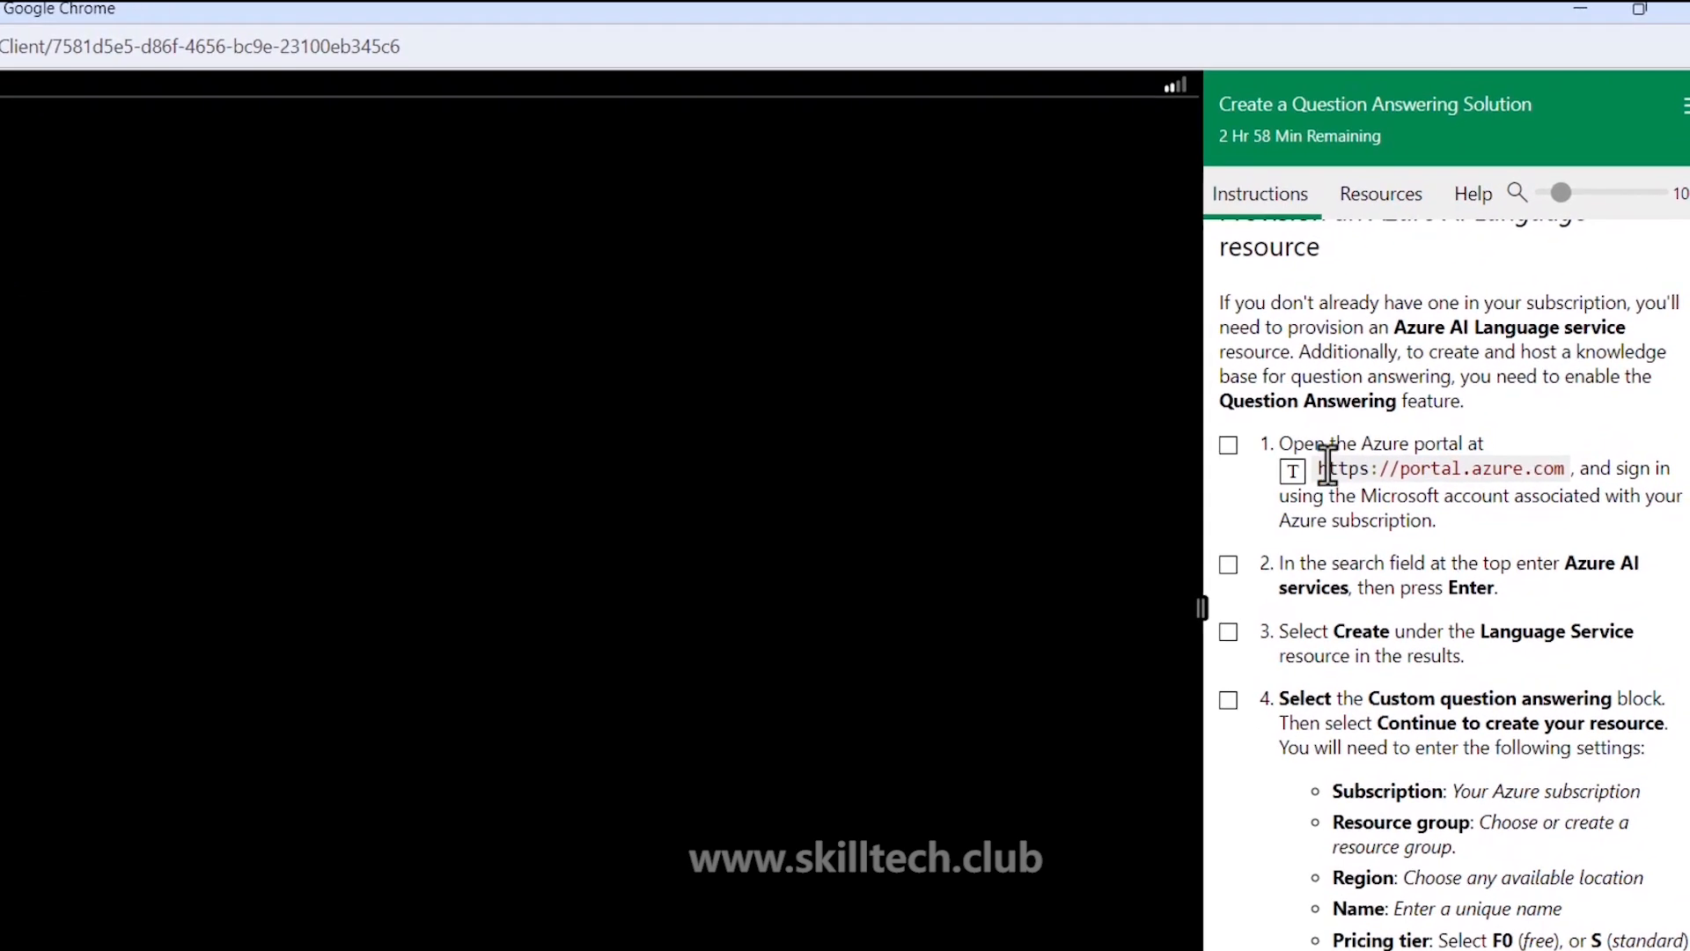
pyautogui.click(1229, 444)
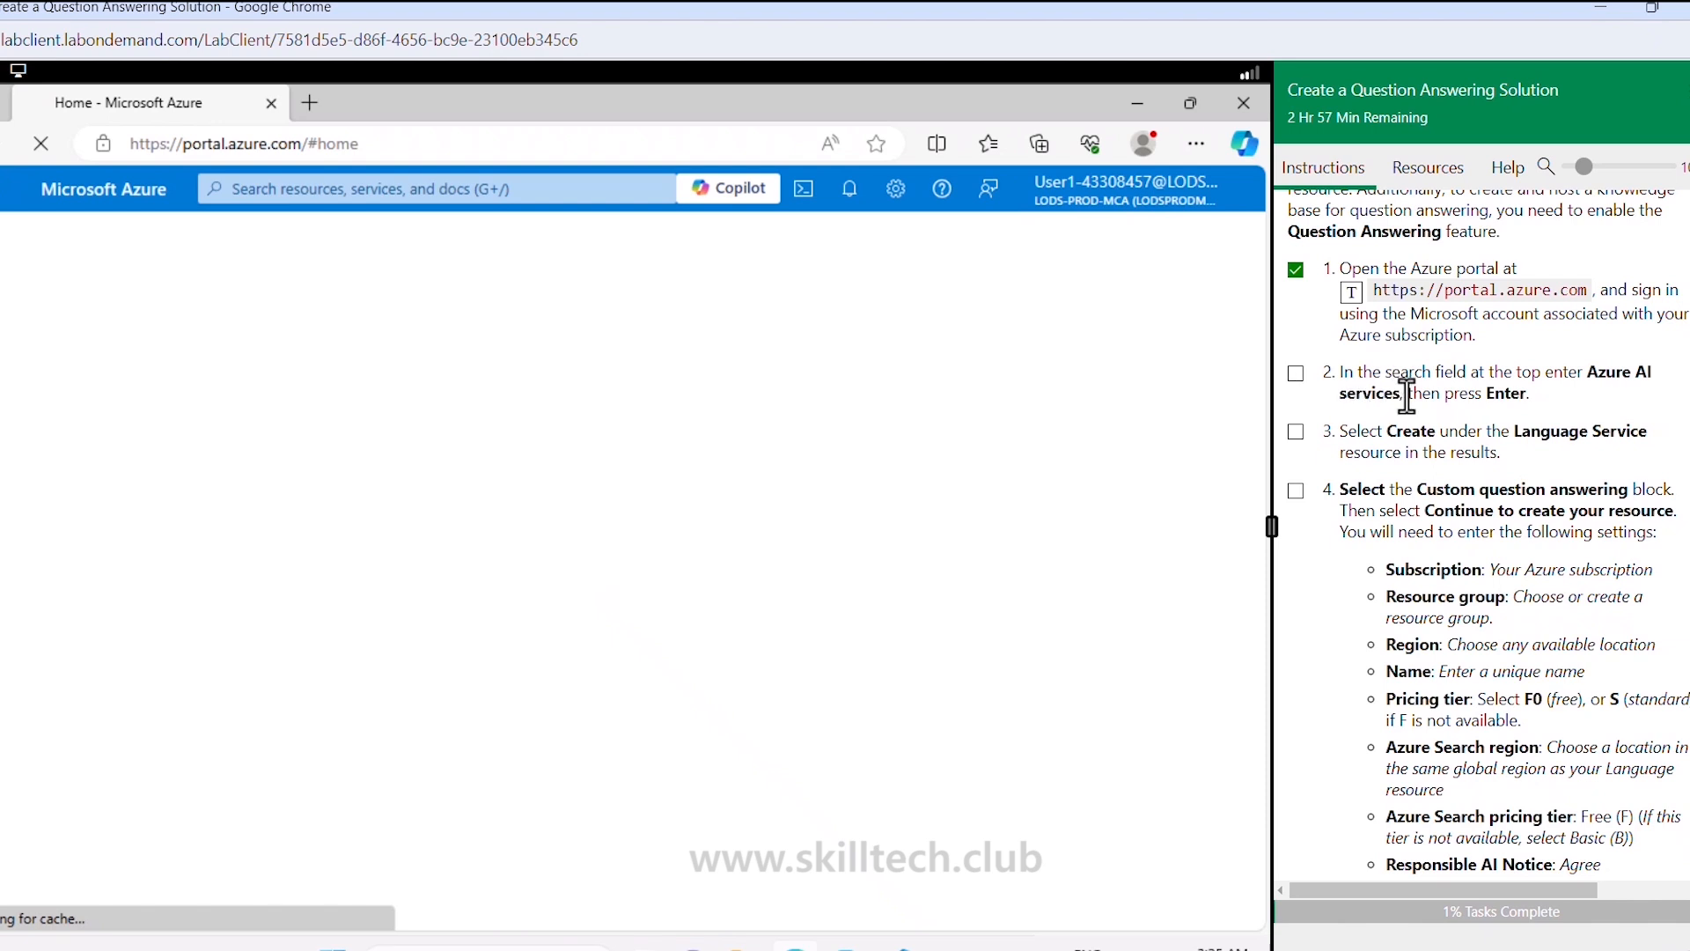
# Step: Highlight "Language Service" in the lab instructions and mark provisioning task 2, the Azure AI services search, as complete
pyautogui.moveTo(1514, 431); pyautogui.dragTo(1631, 438)
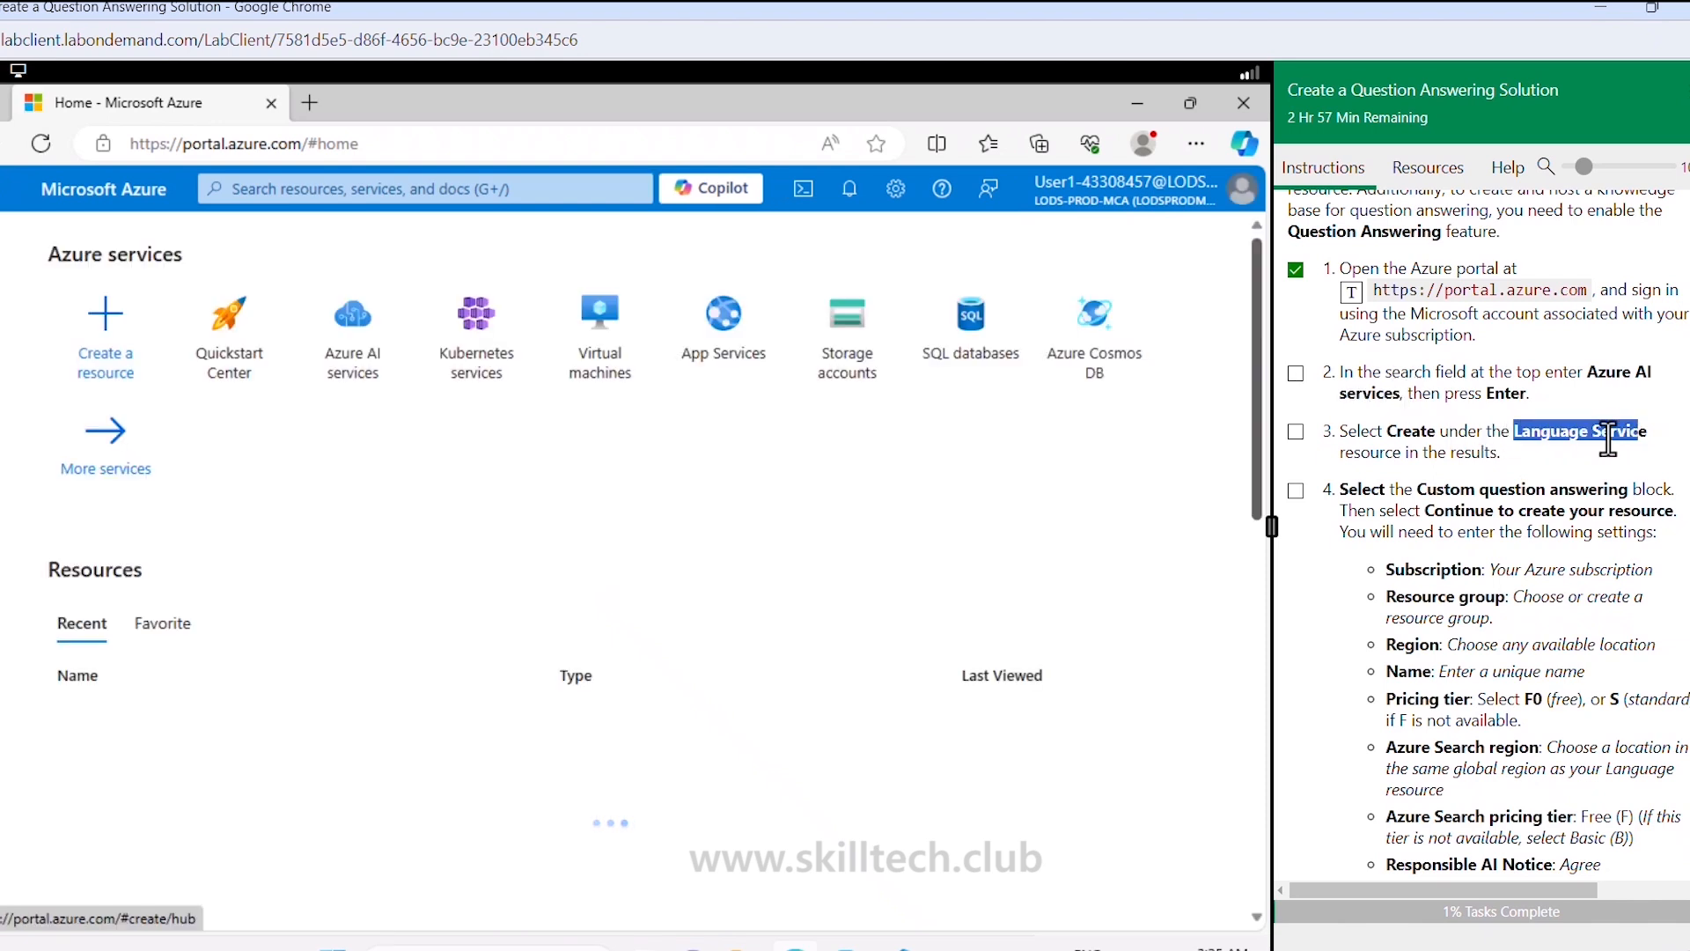
pyautogui.click(916, 851)
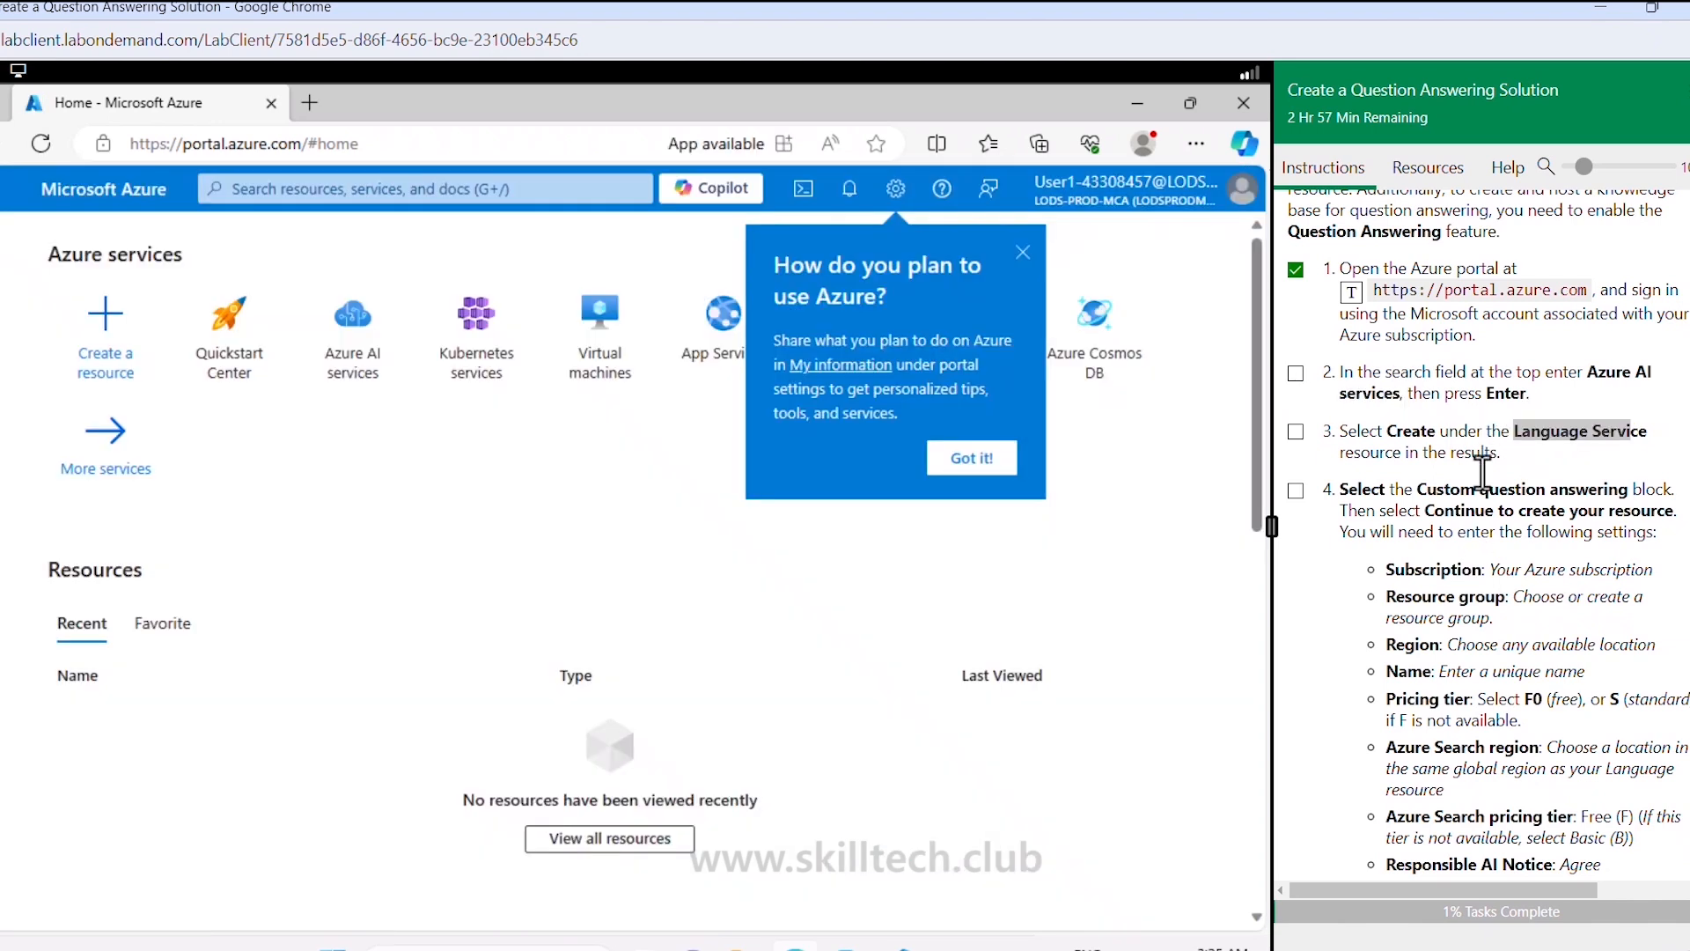
pyautogui.click(1294, 375)
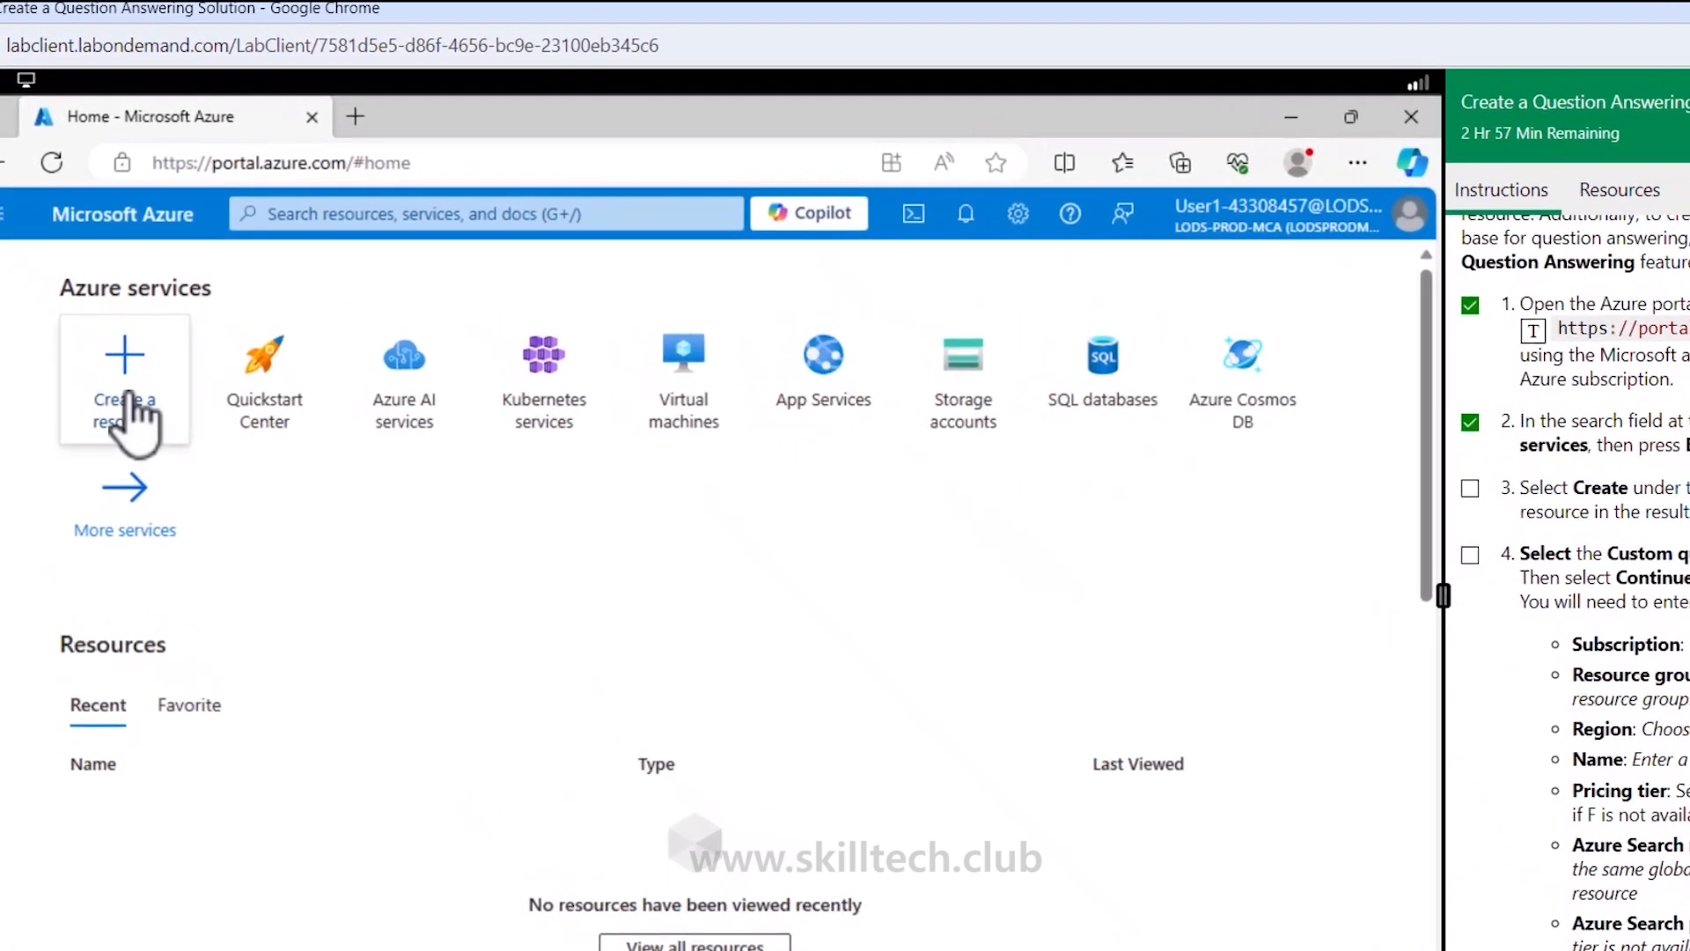
# Step: Start creating a Language service resource from the AI + Machine Learning category in the Azure portal
pyautogui.click(132, 416)
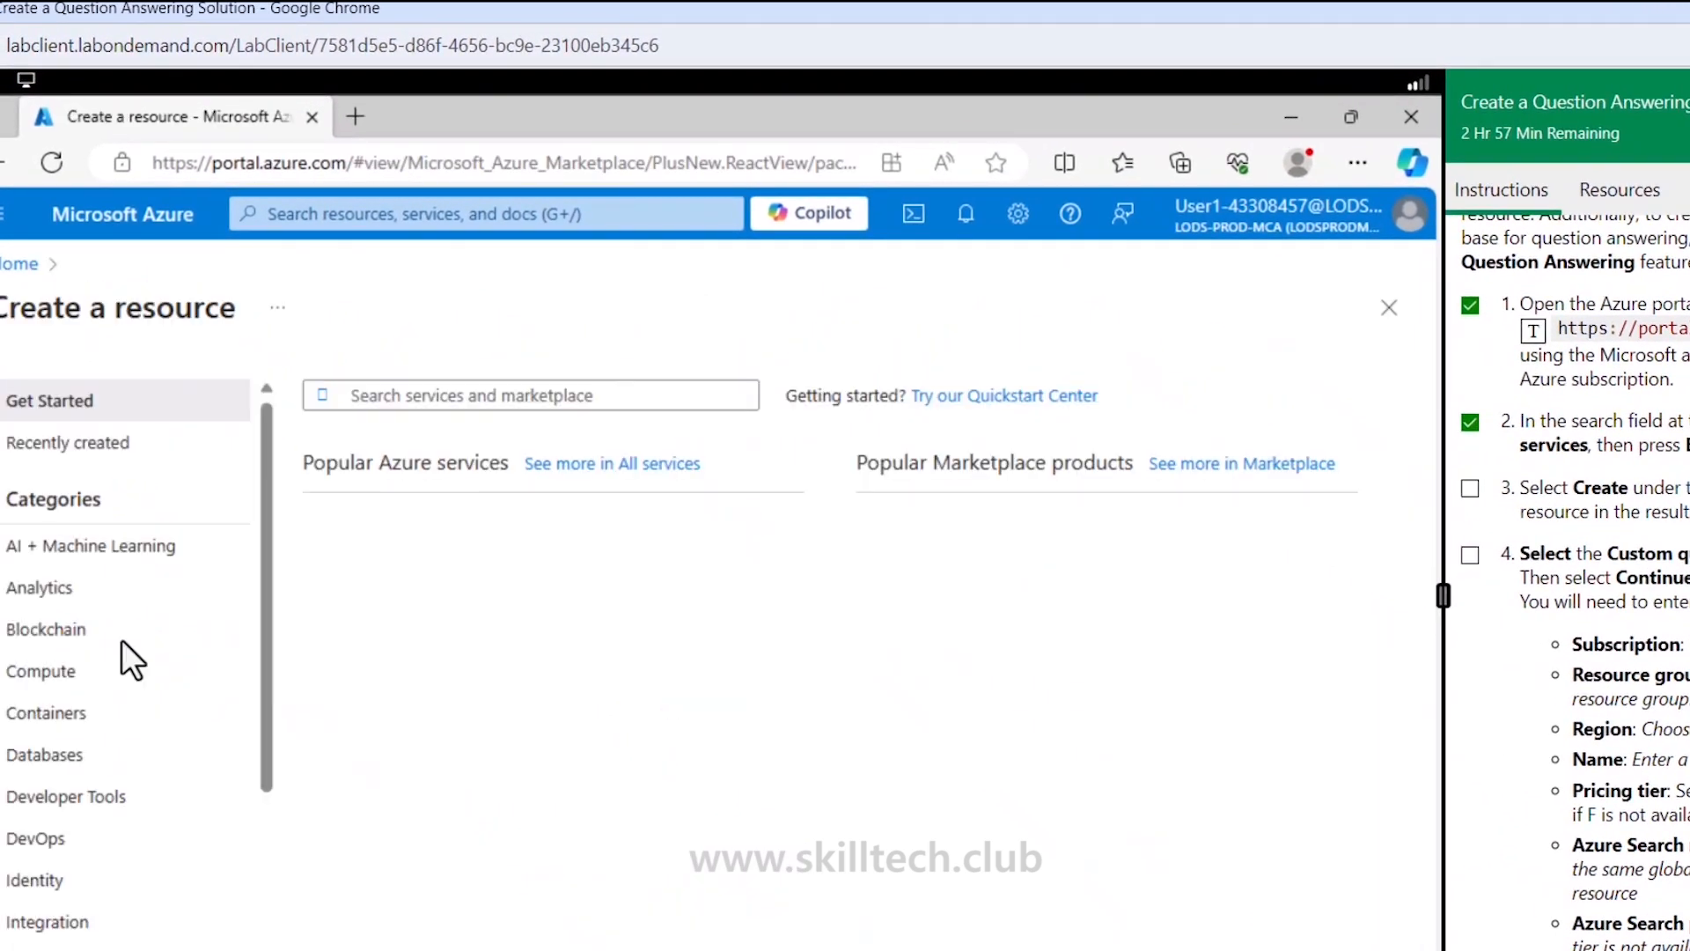
pyautogui.click(110, 547)
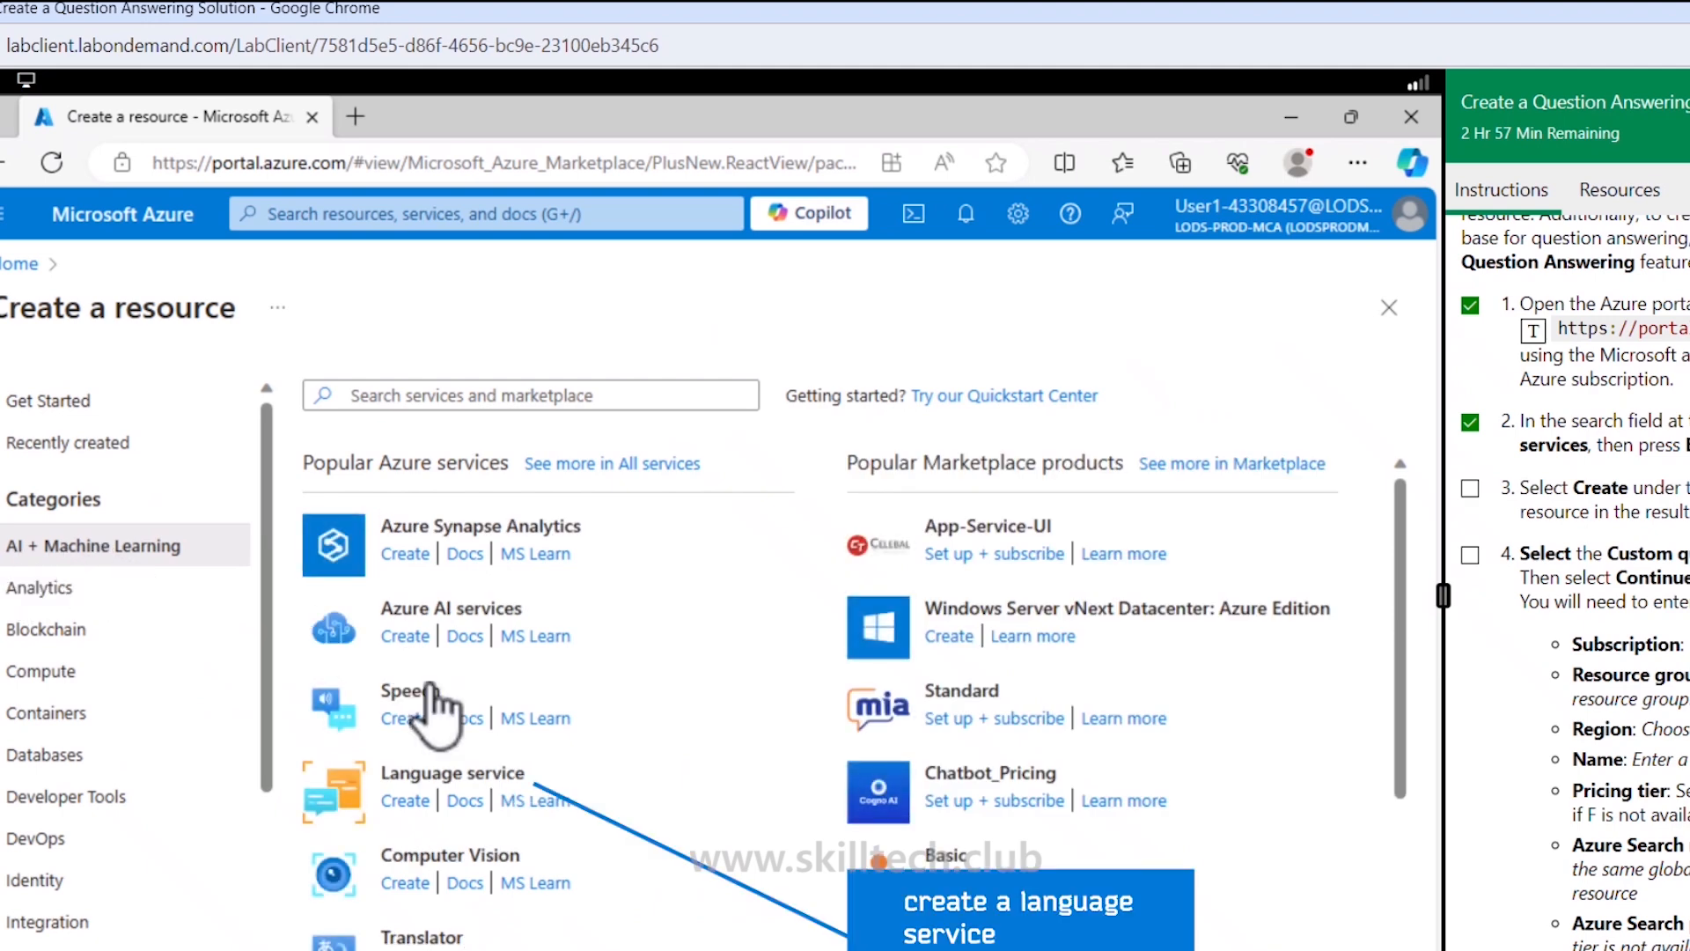
pyautogui.click(398, 803)
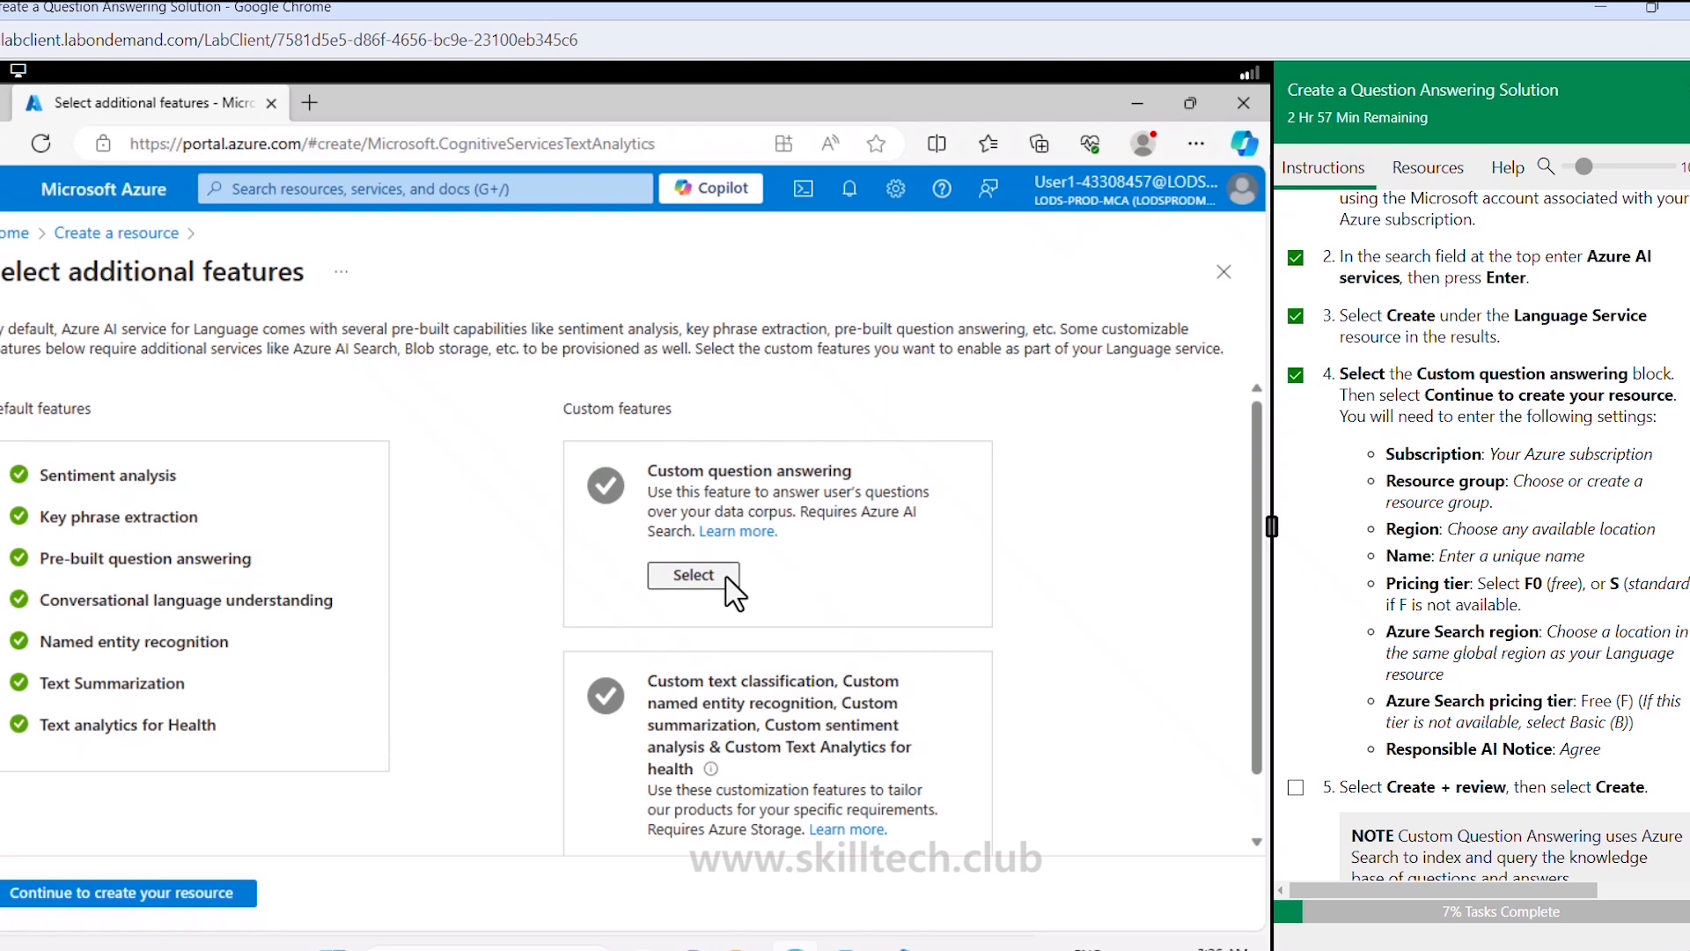
# Step: Enable the Custom question answering feature and continue to create the Language resource
pyautogui.click(694, 575)
pyautogui.scroll(-1, 691, 458)
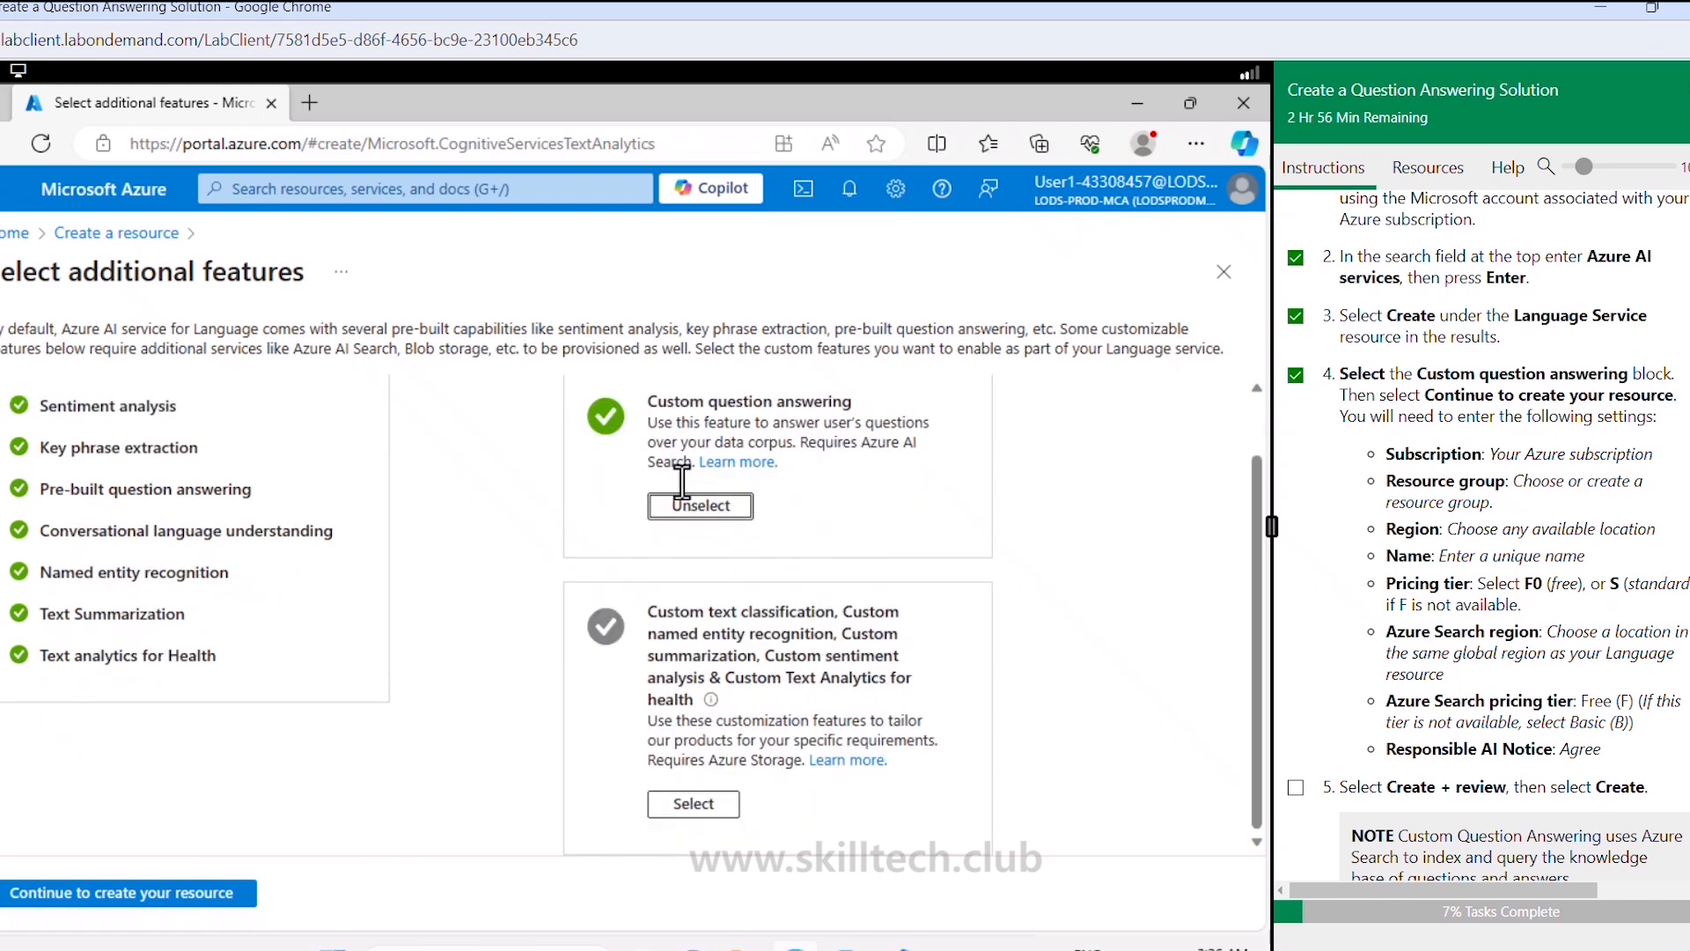
pyautogui.click(138, 895)
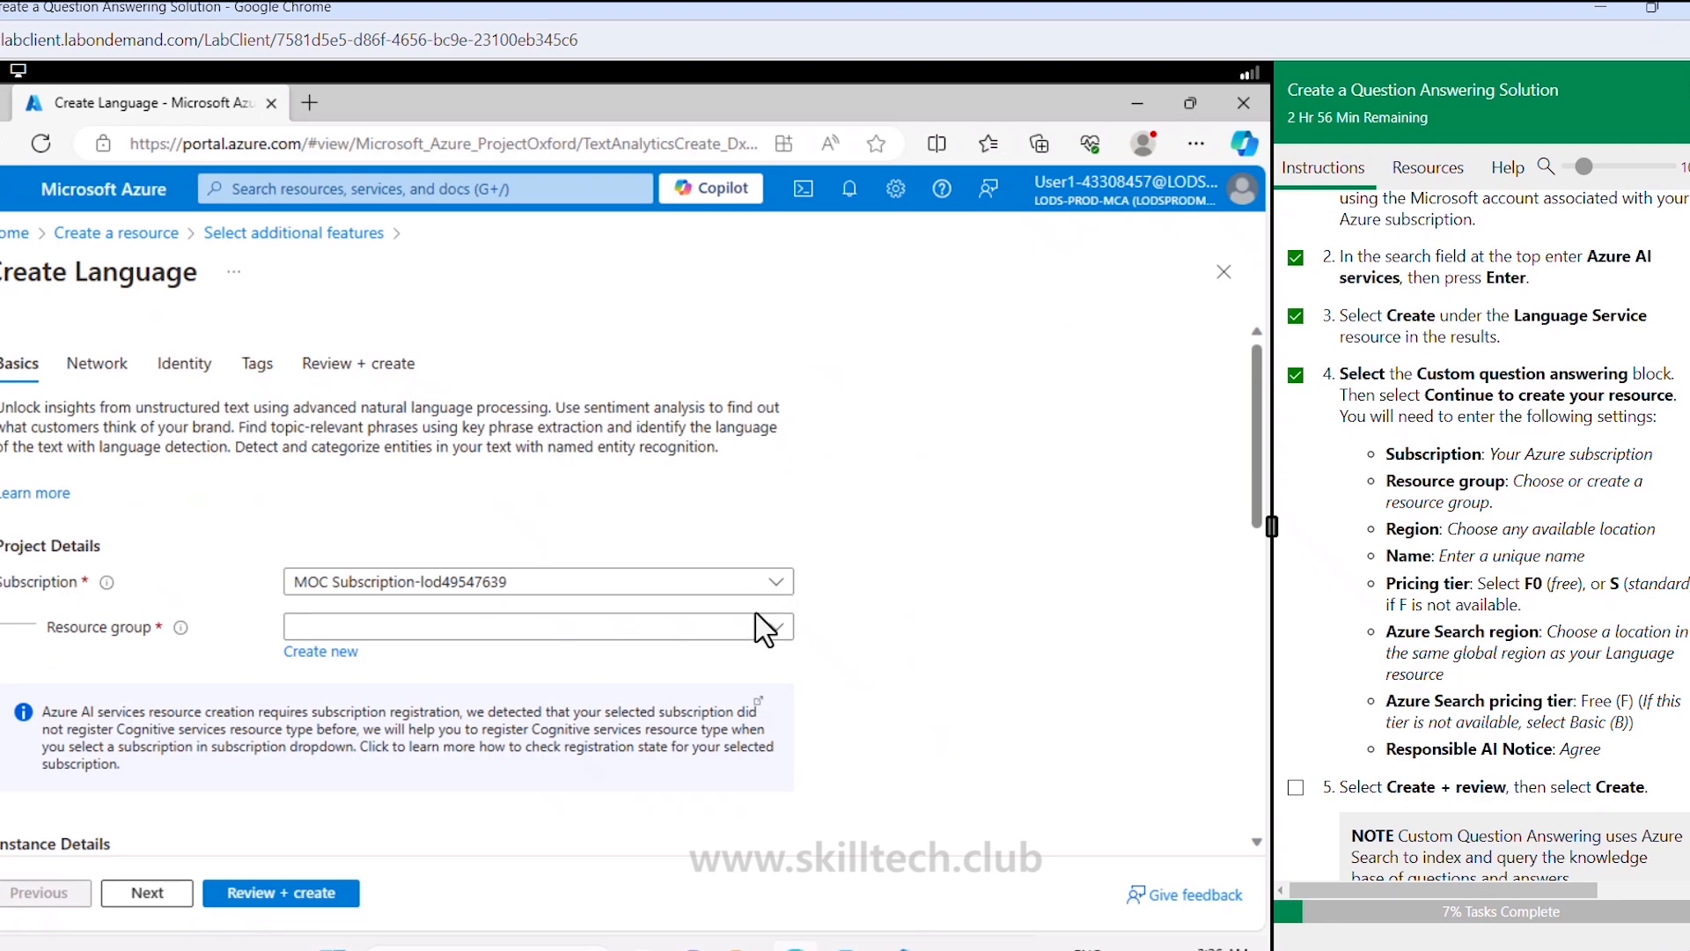
# Step: Assign the Language resource to the existing resource group ResourceGroup1
pyautogui.click(717, 629)
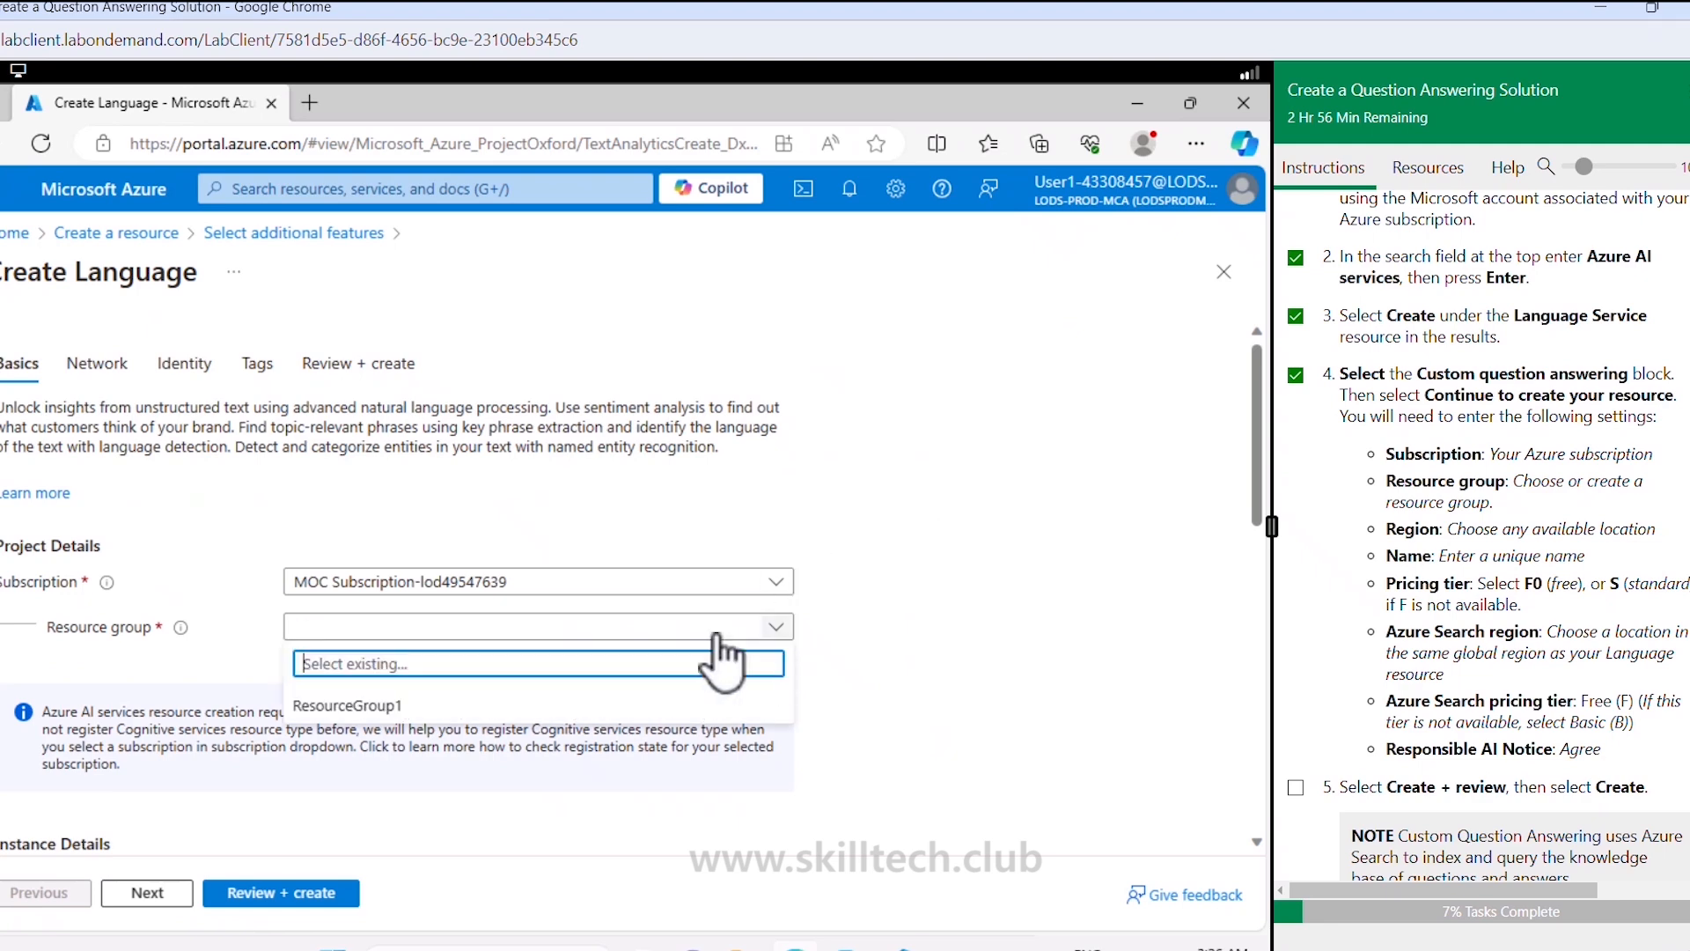
pyautogui.click(436, 705)
pyautogui.scroll(-2, 436, 731)
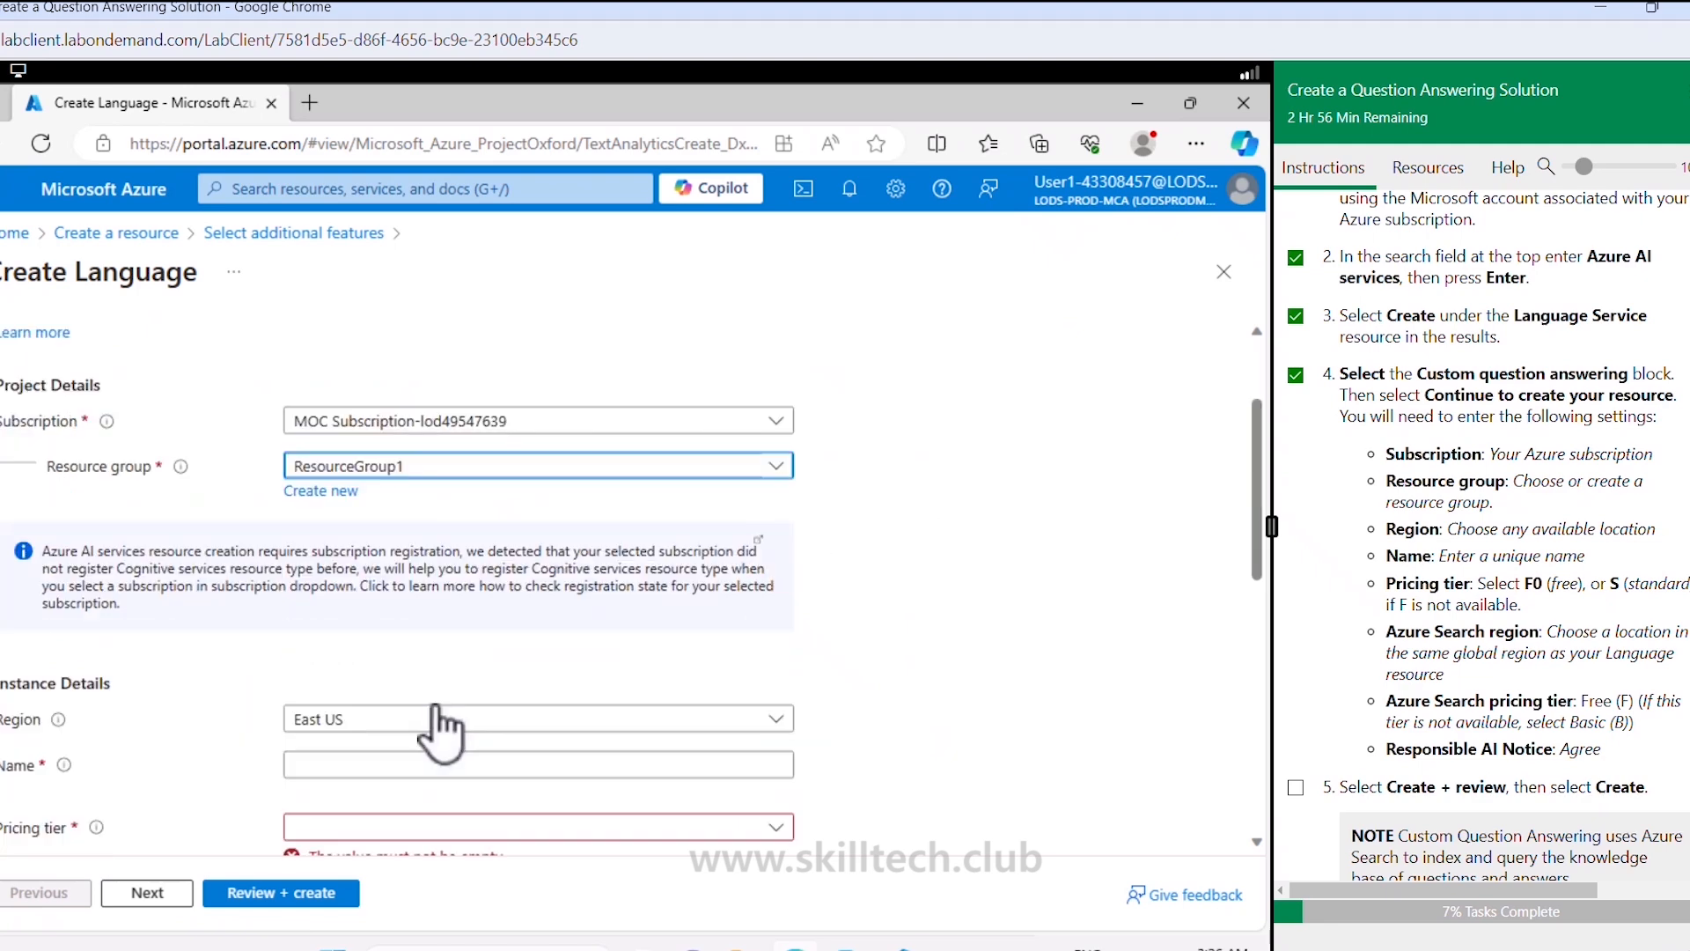
pyautogui.scroll(-2, 436, 720)
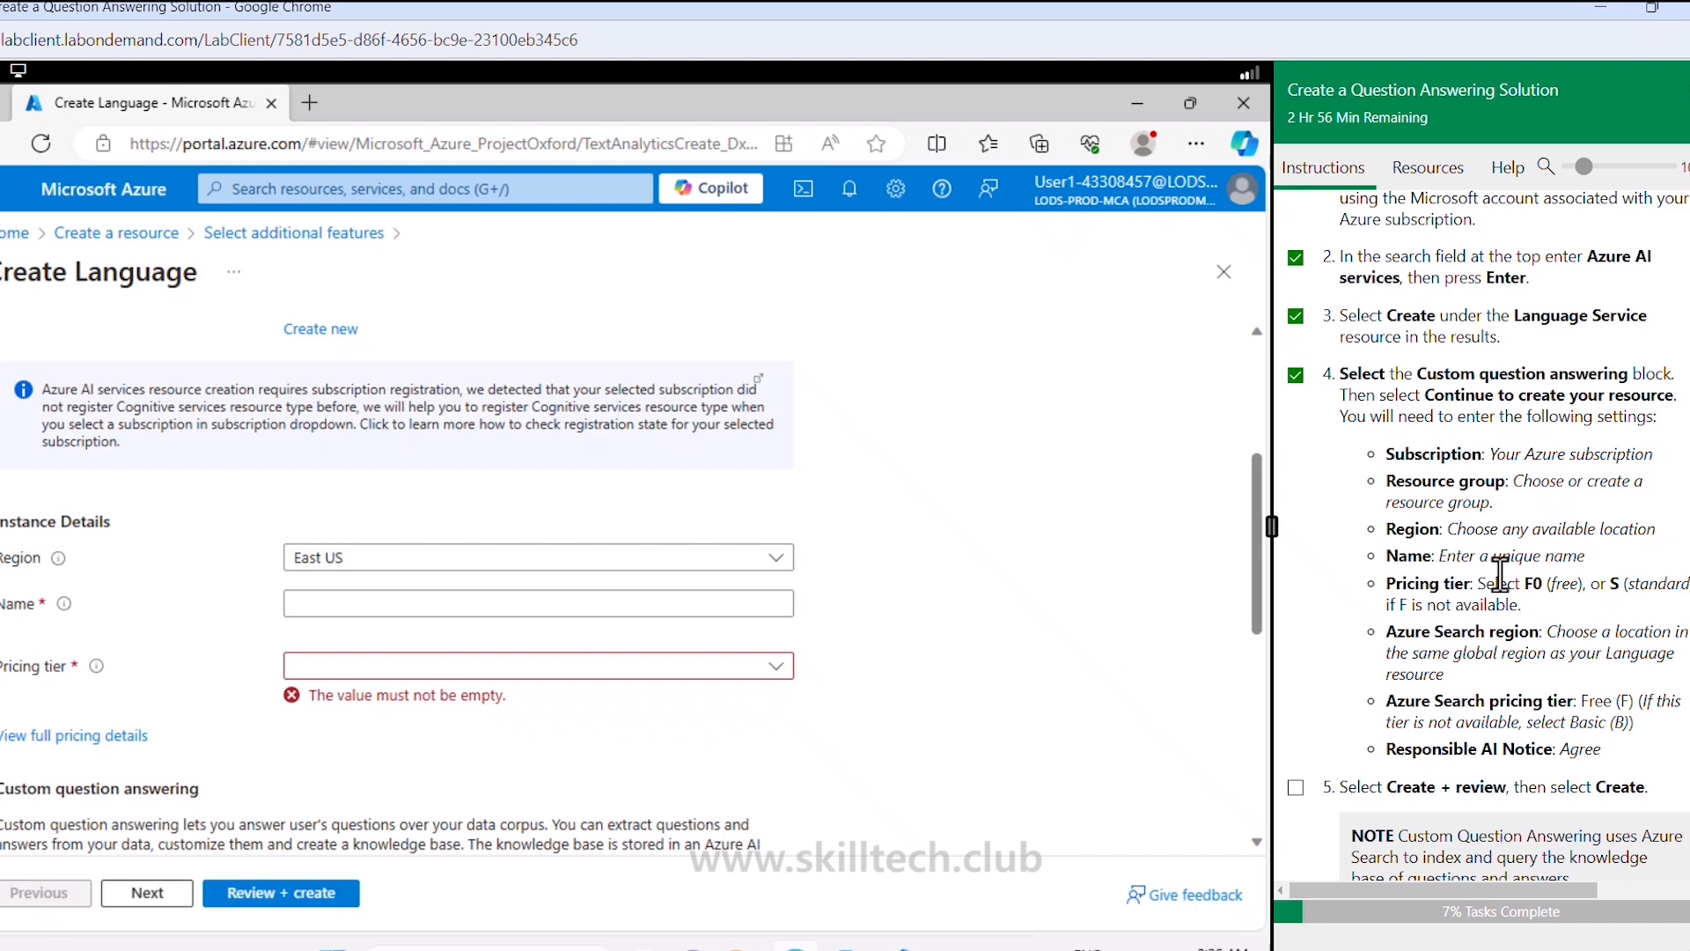
# Step: Name the Language resource MarutiLangsvc788 and set its pricing tier to Free F0 (5K Transactions per 30 days)
pyautogui.click(343, 614)
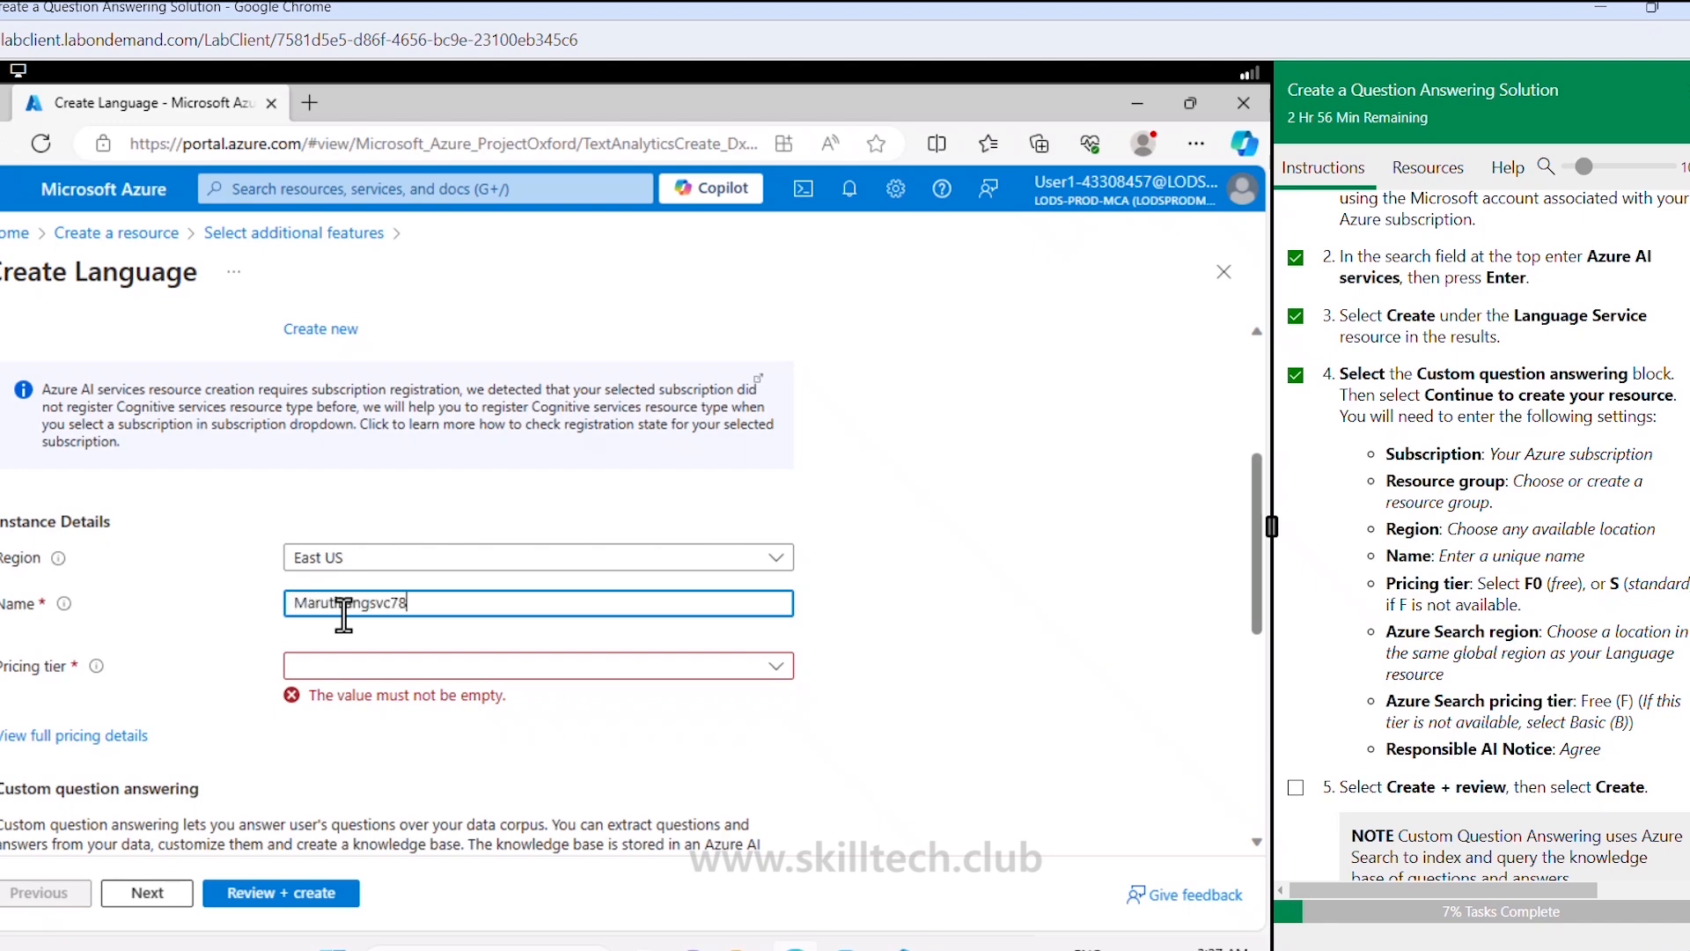
pyautogui.click(350, 672)
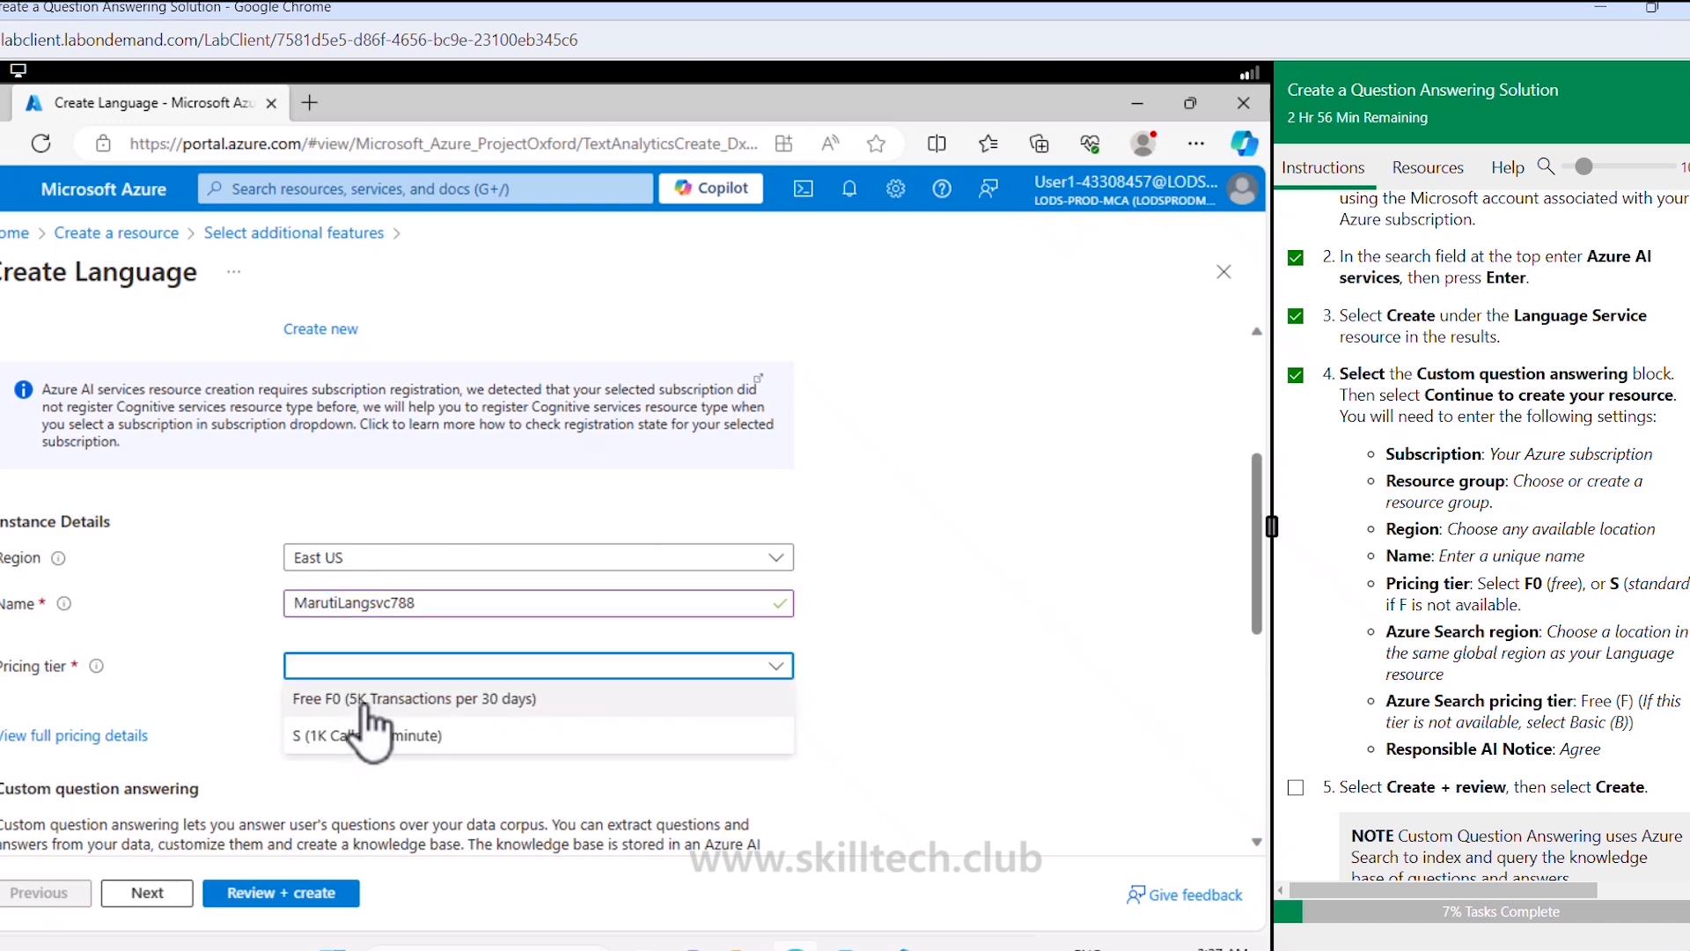
pyautogui.click(363, 703)
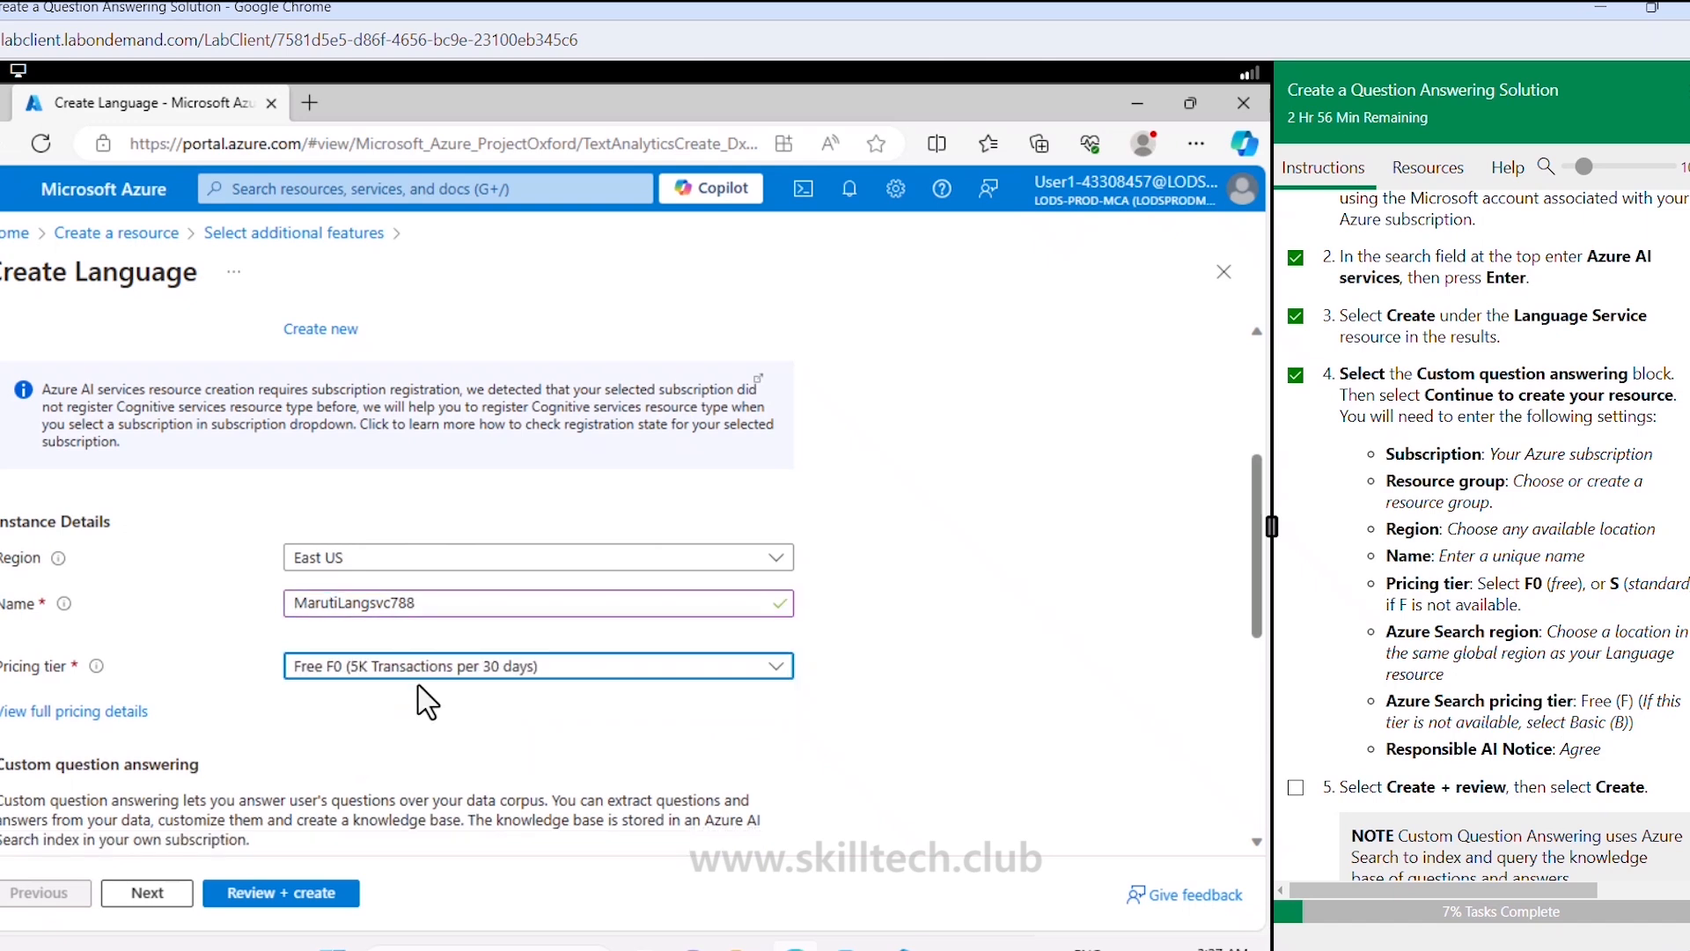
# Step: Acknowledge the Responsible AI Notice terms and submit the Language resource settings for review
pyautogui.scroll(-2, 426, 702)
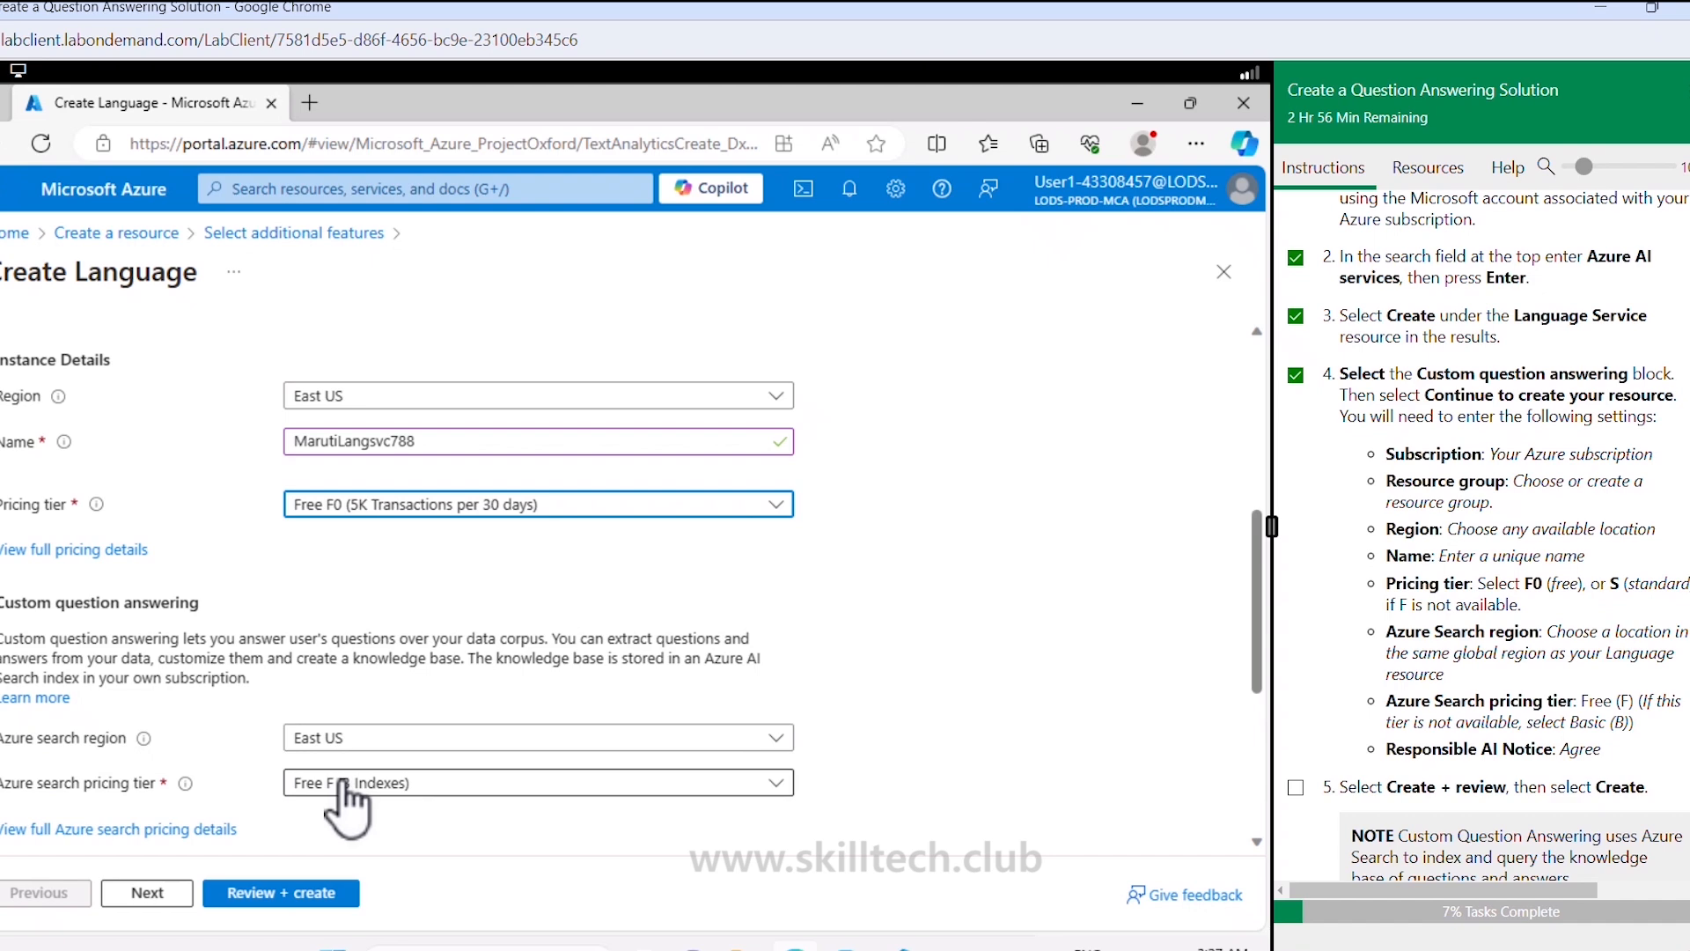
pyautogui.scroll(-3, 346, 797)
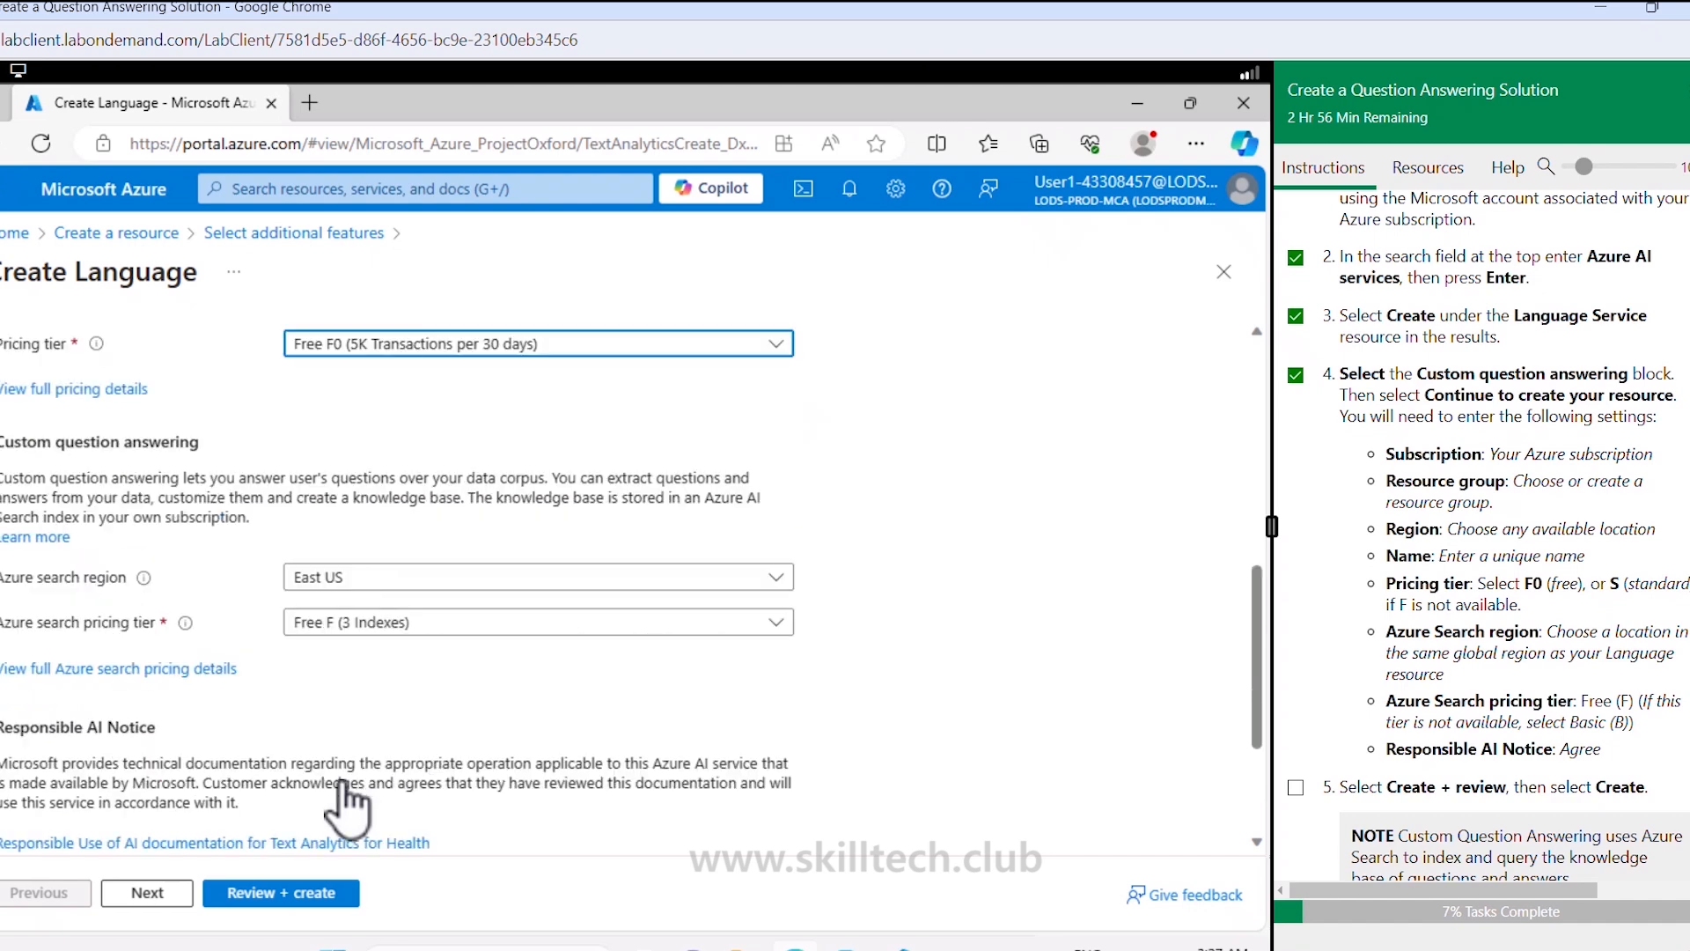
pyautogui.scroll(-1, 339, 802)
pyautogui.click(297, 811)
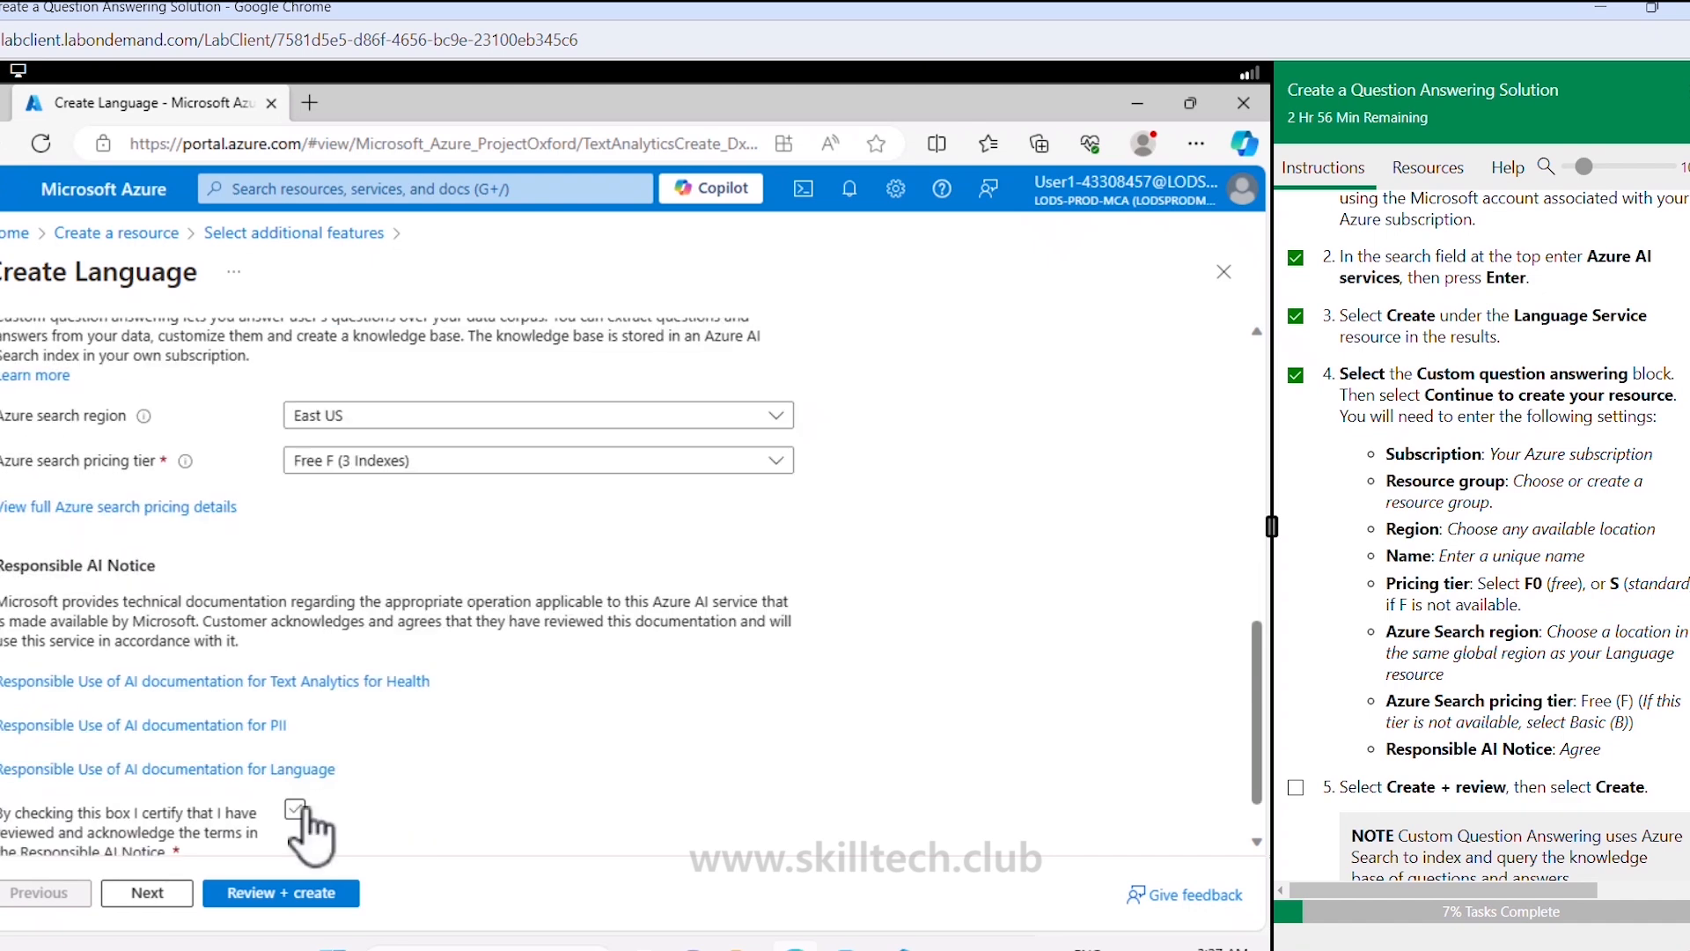
pyautogui.click(293, 894)
# Step: Mark provisioning tasks 5, 6 and 7 as complete in the lab instructions
pyautogui.click(1295, 786)
pyautogui.scroll(-5, 1409, 528)
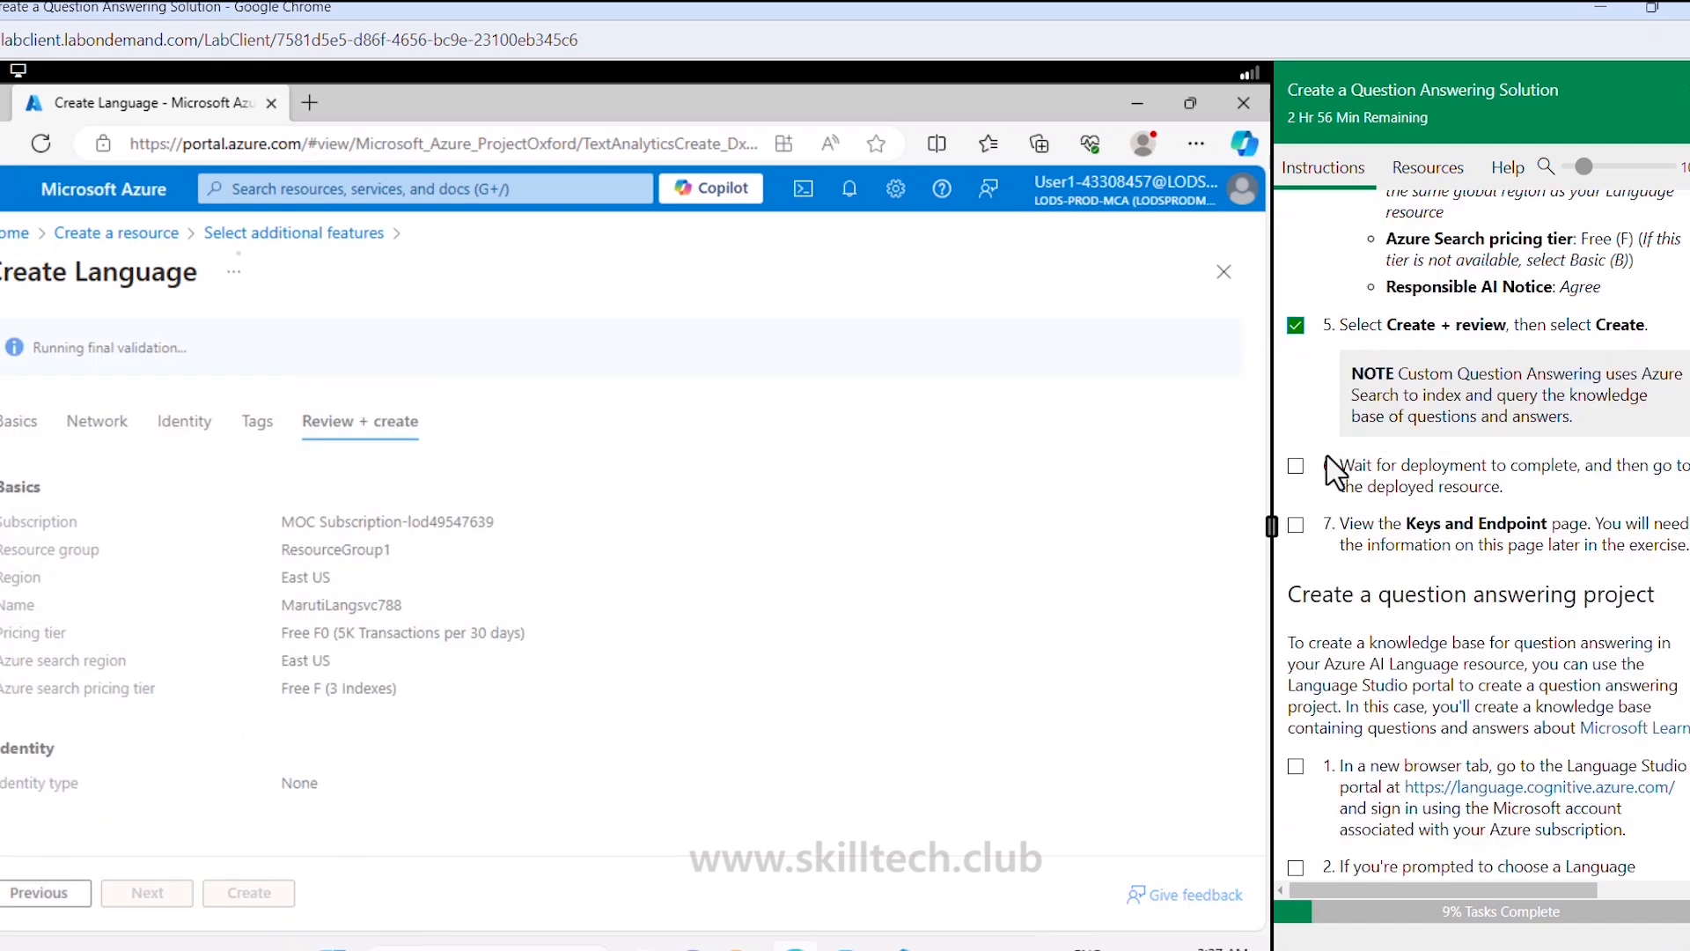
pyautogui.click(1296, 465)
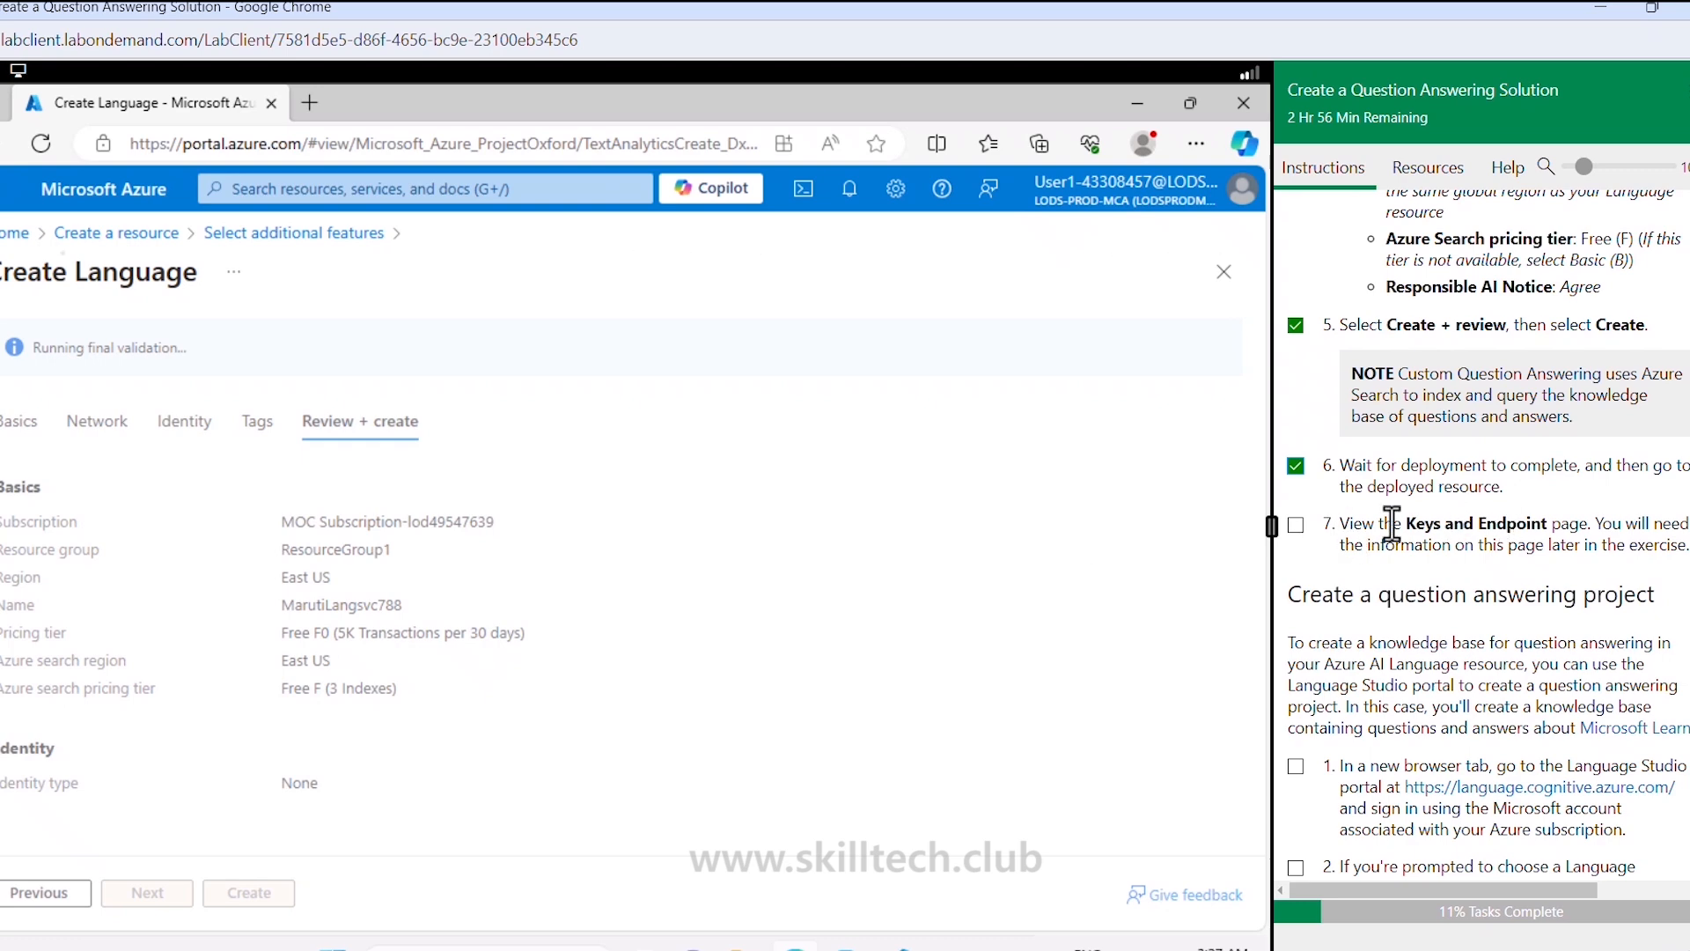
pyautogui.click(1295, 526)
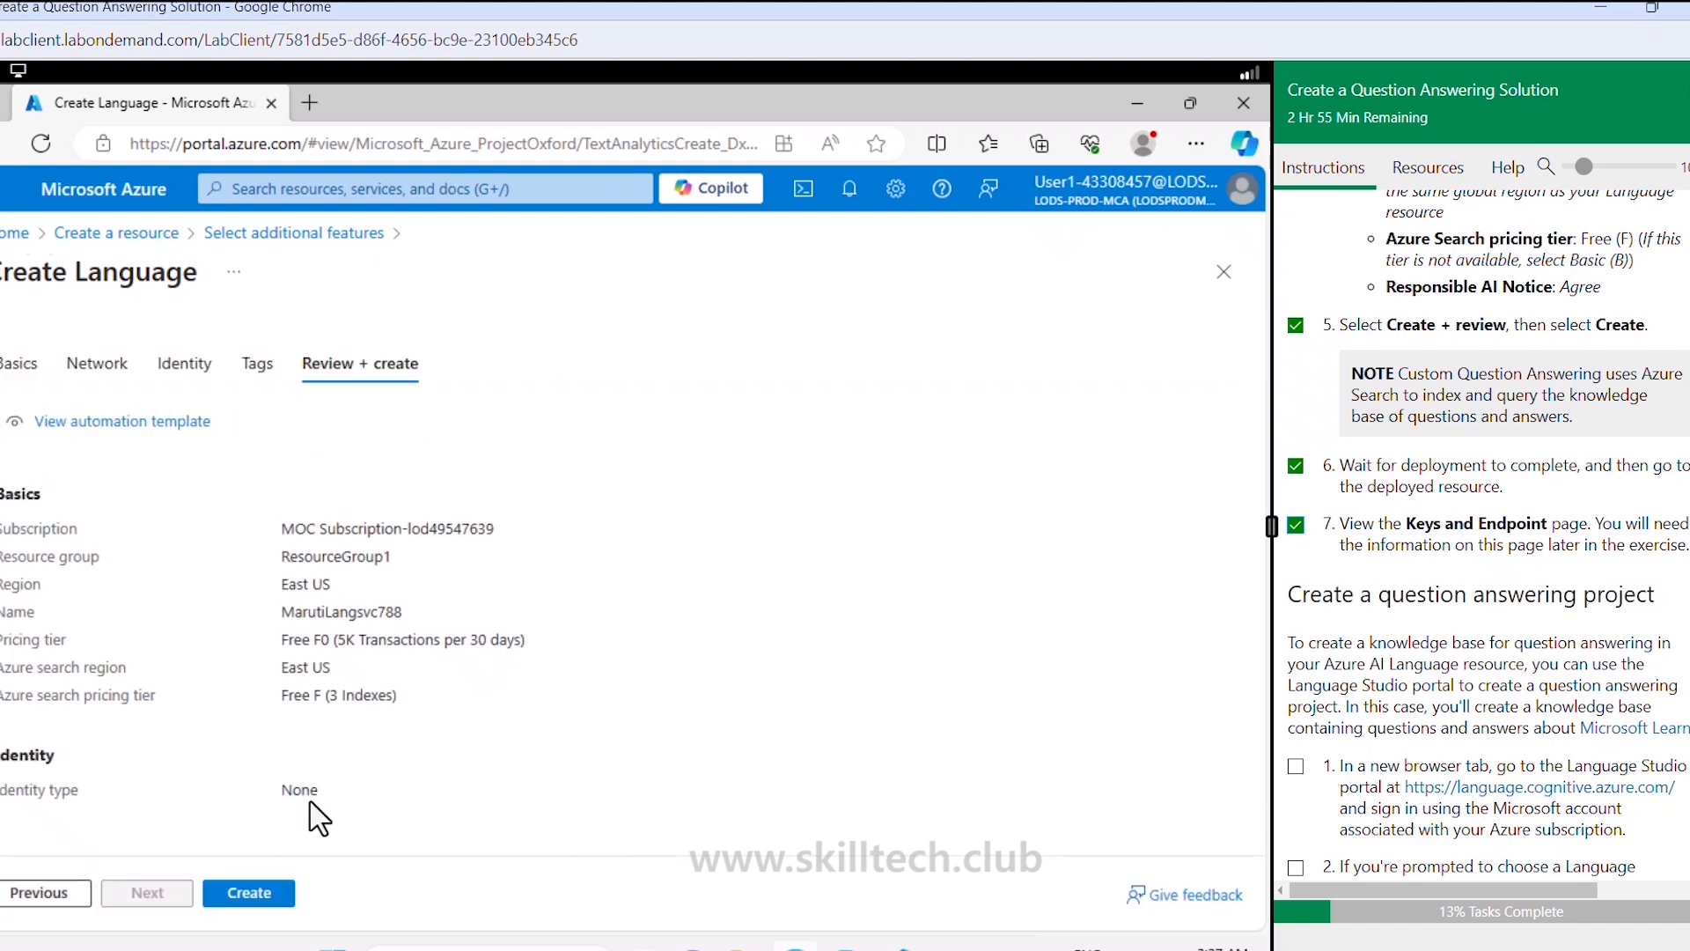
# Step: Create the Language resource, open it from its resource group once deployed, and dismiss the service menu notice
pyautogui.click(264, 893)
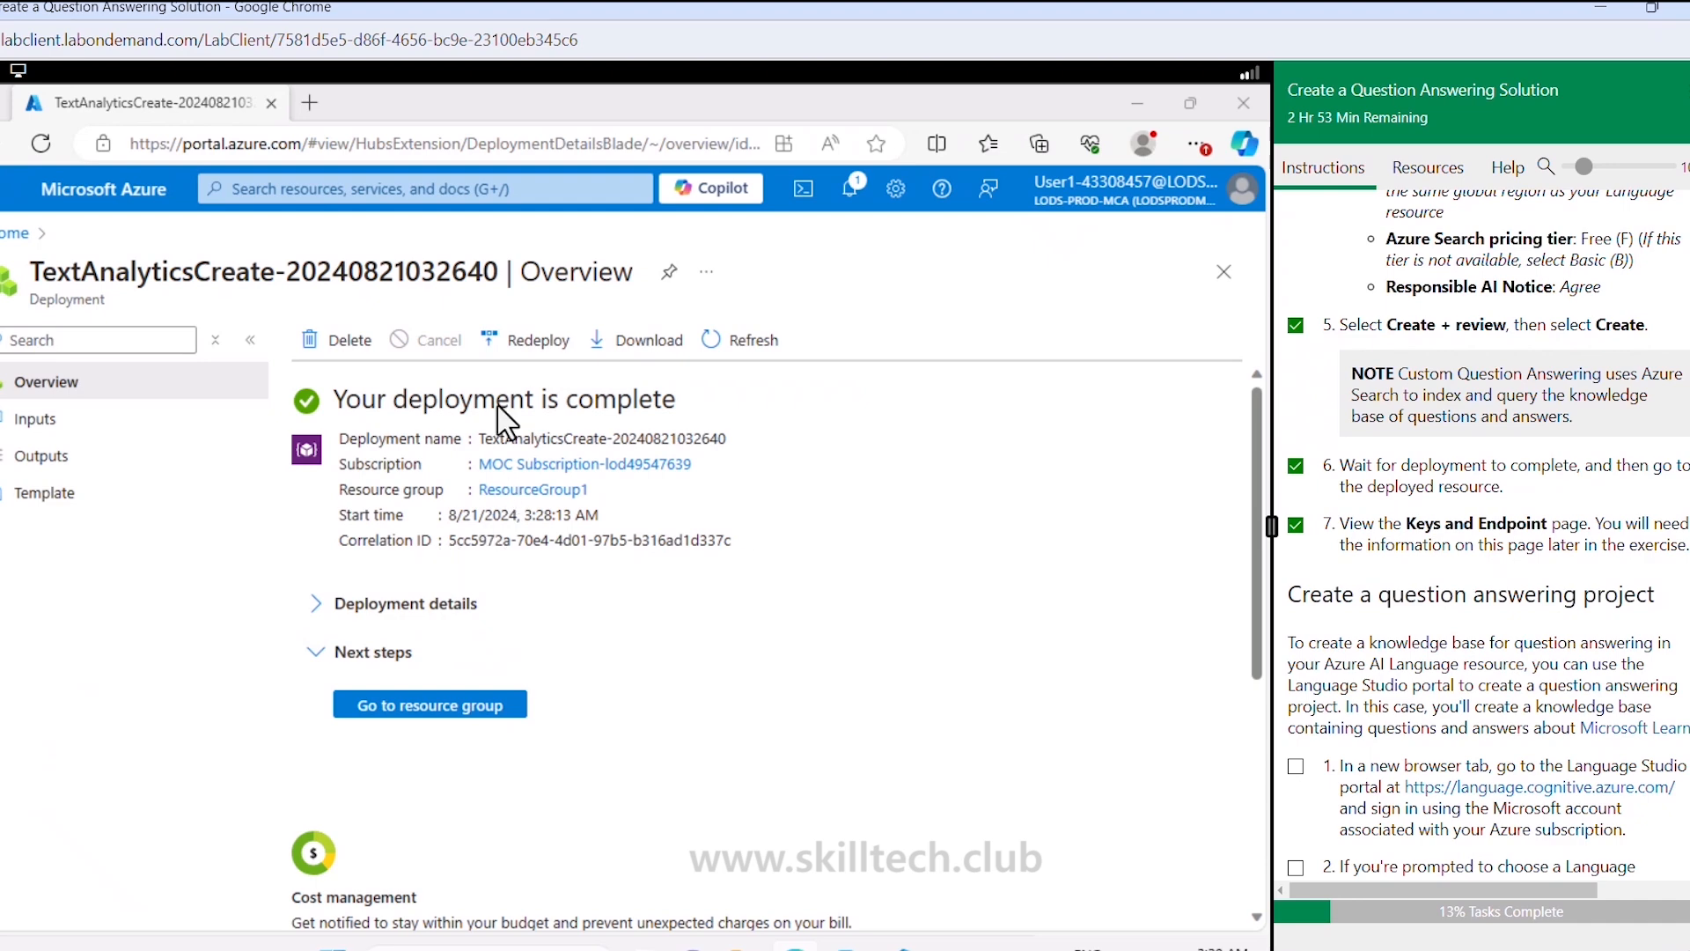
pyautogui.click(493, 704)
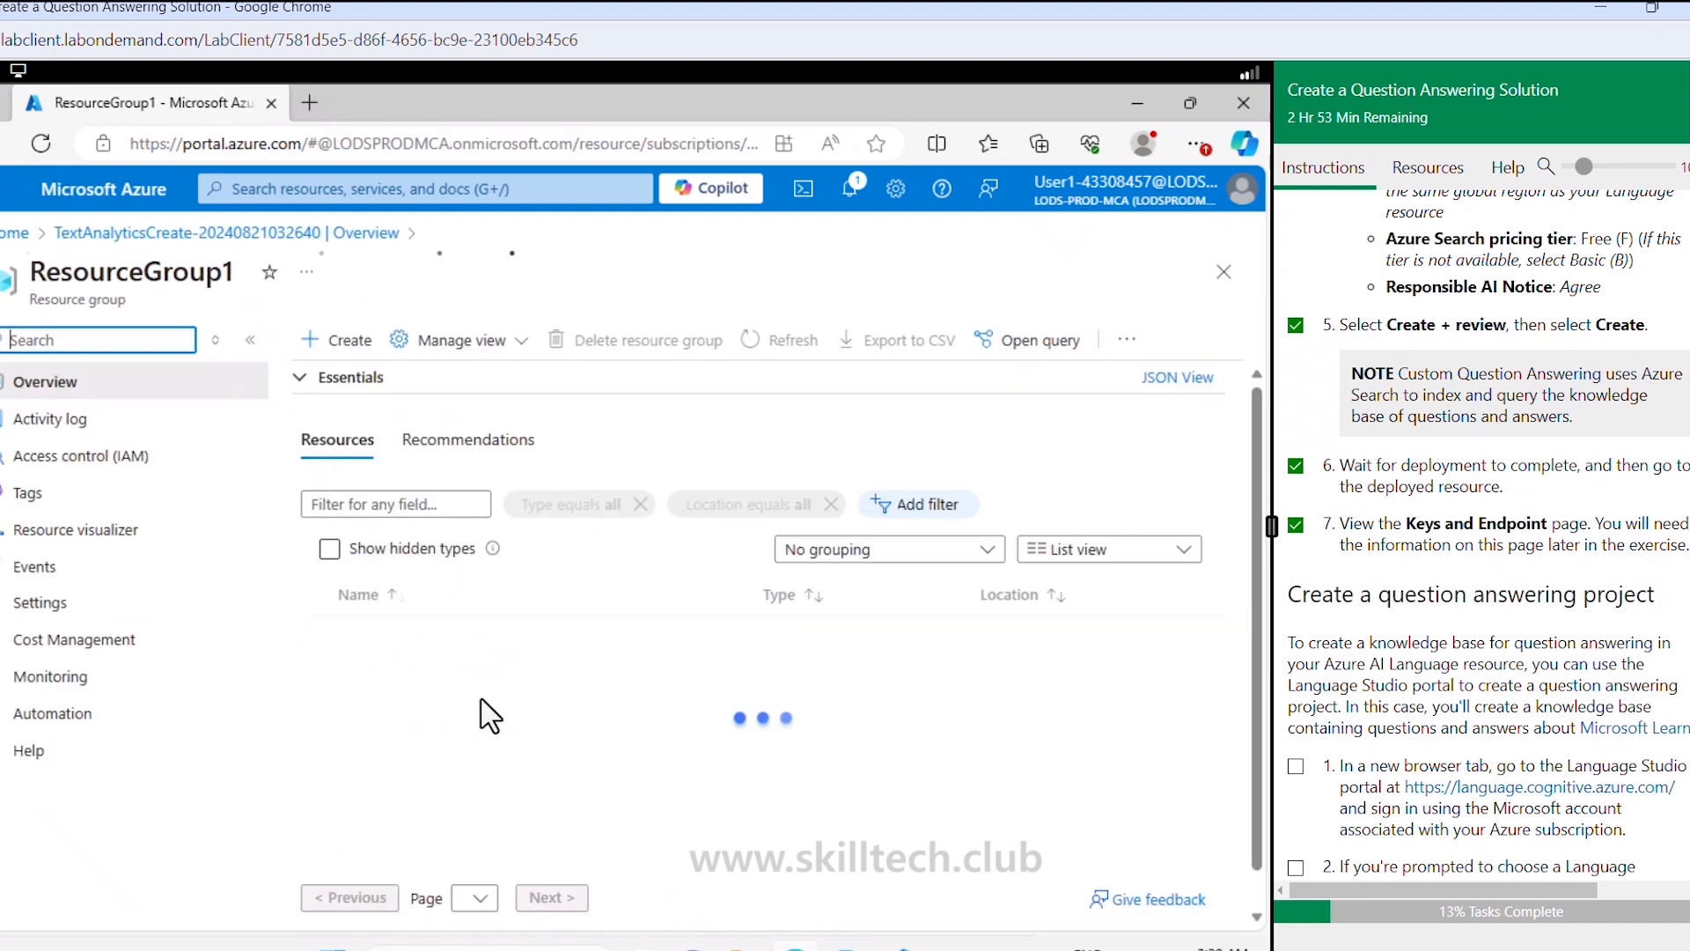
pyautogui.click(642, 744)
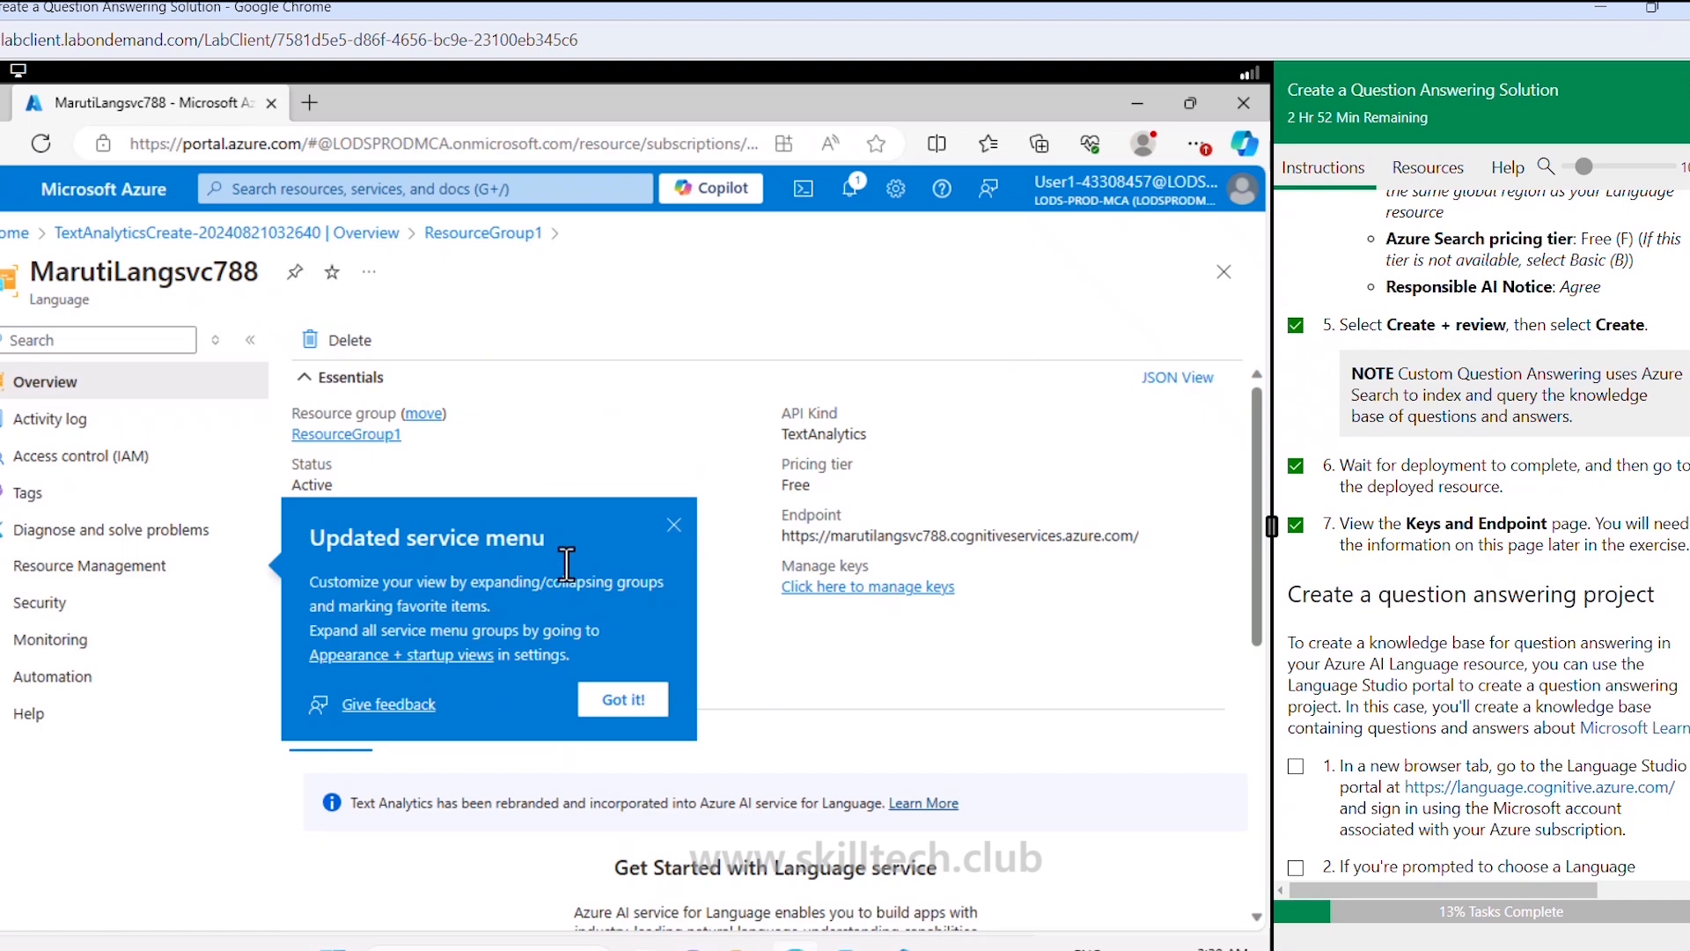
pyautogui.click(675, 527)
# Step: Open Language Studio from the Get Started section of the Language resource's overview
pyautogui.scroll(-3, 627, 775)
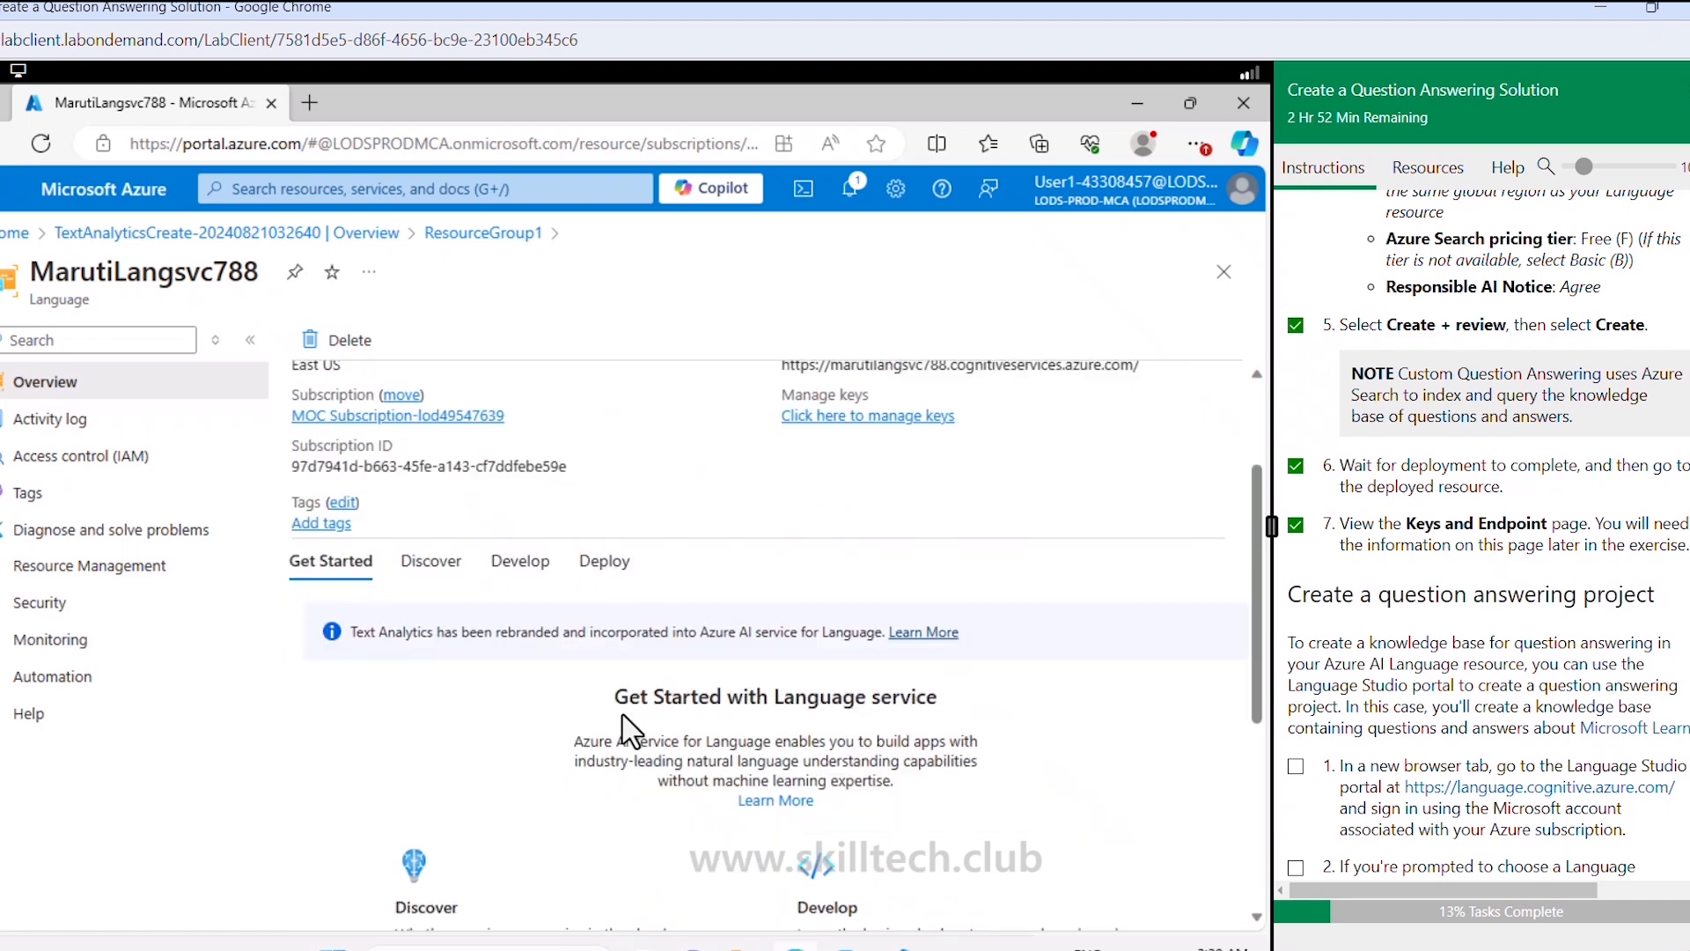
pyautogui.scroll(-3, 626, 731)
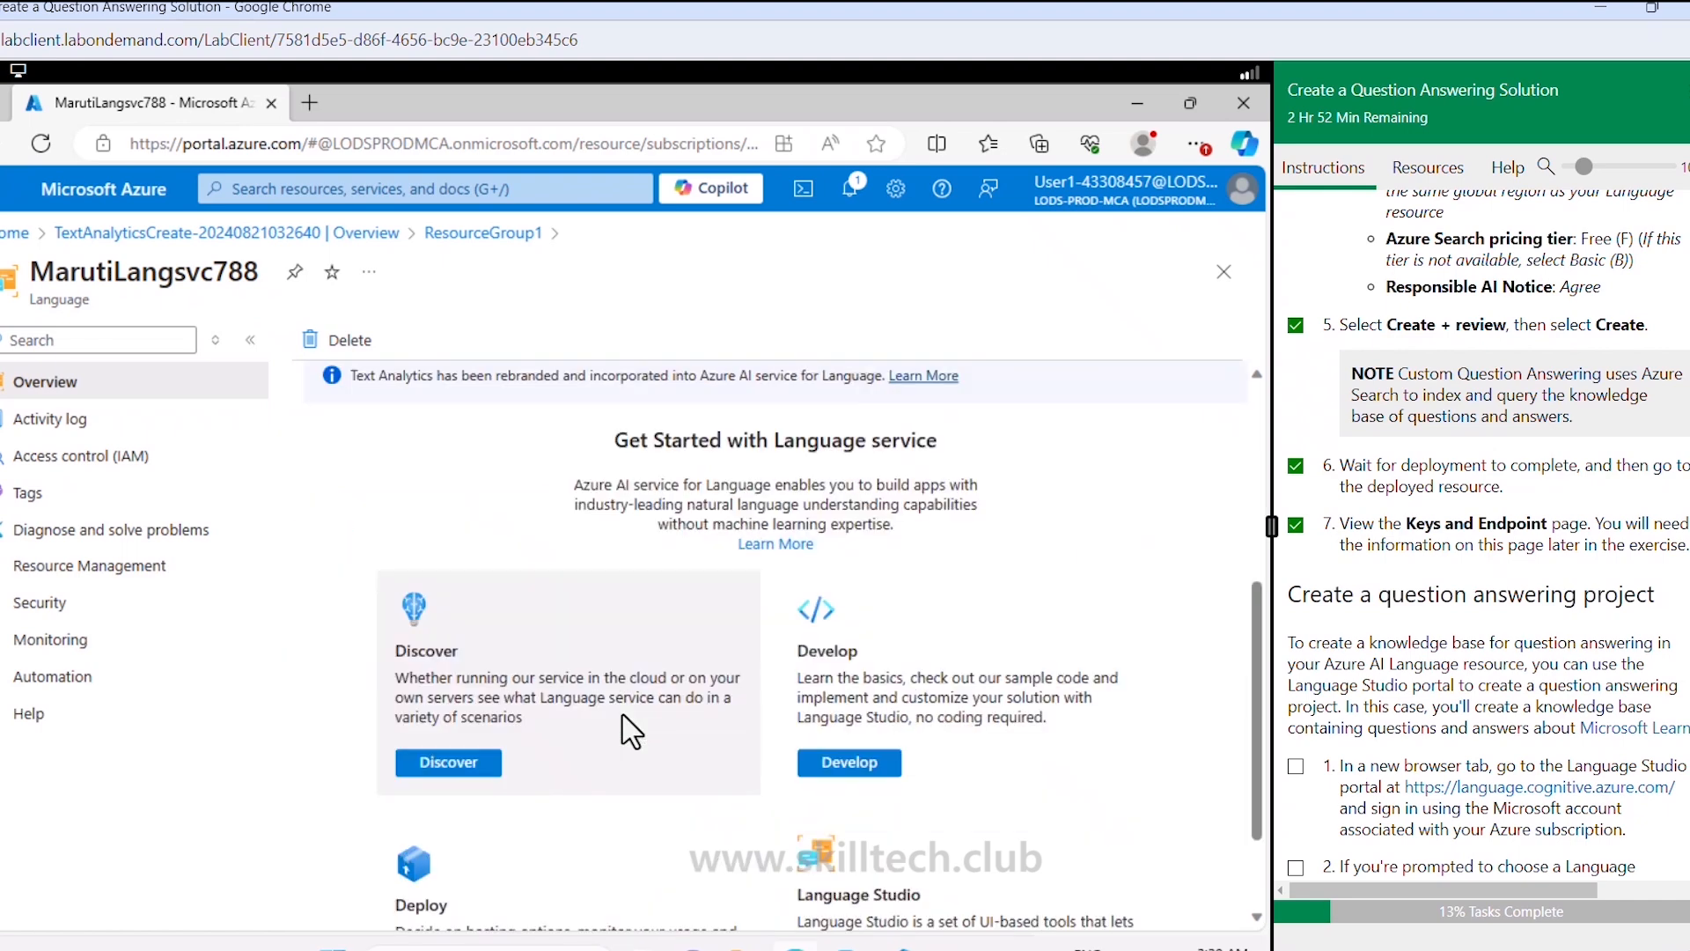
pyautogui.scroll(-2, 631, 731)
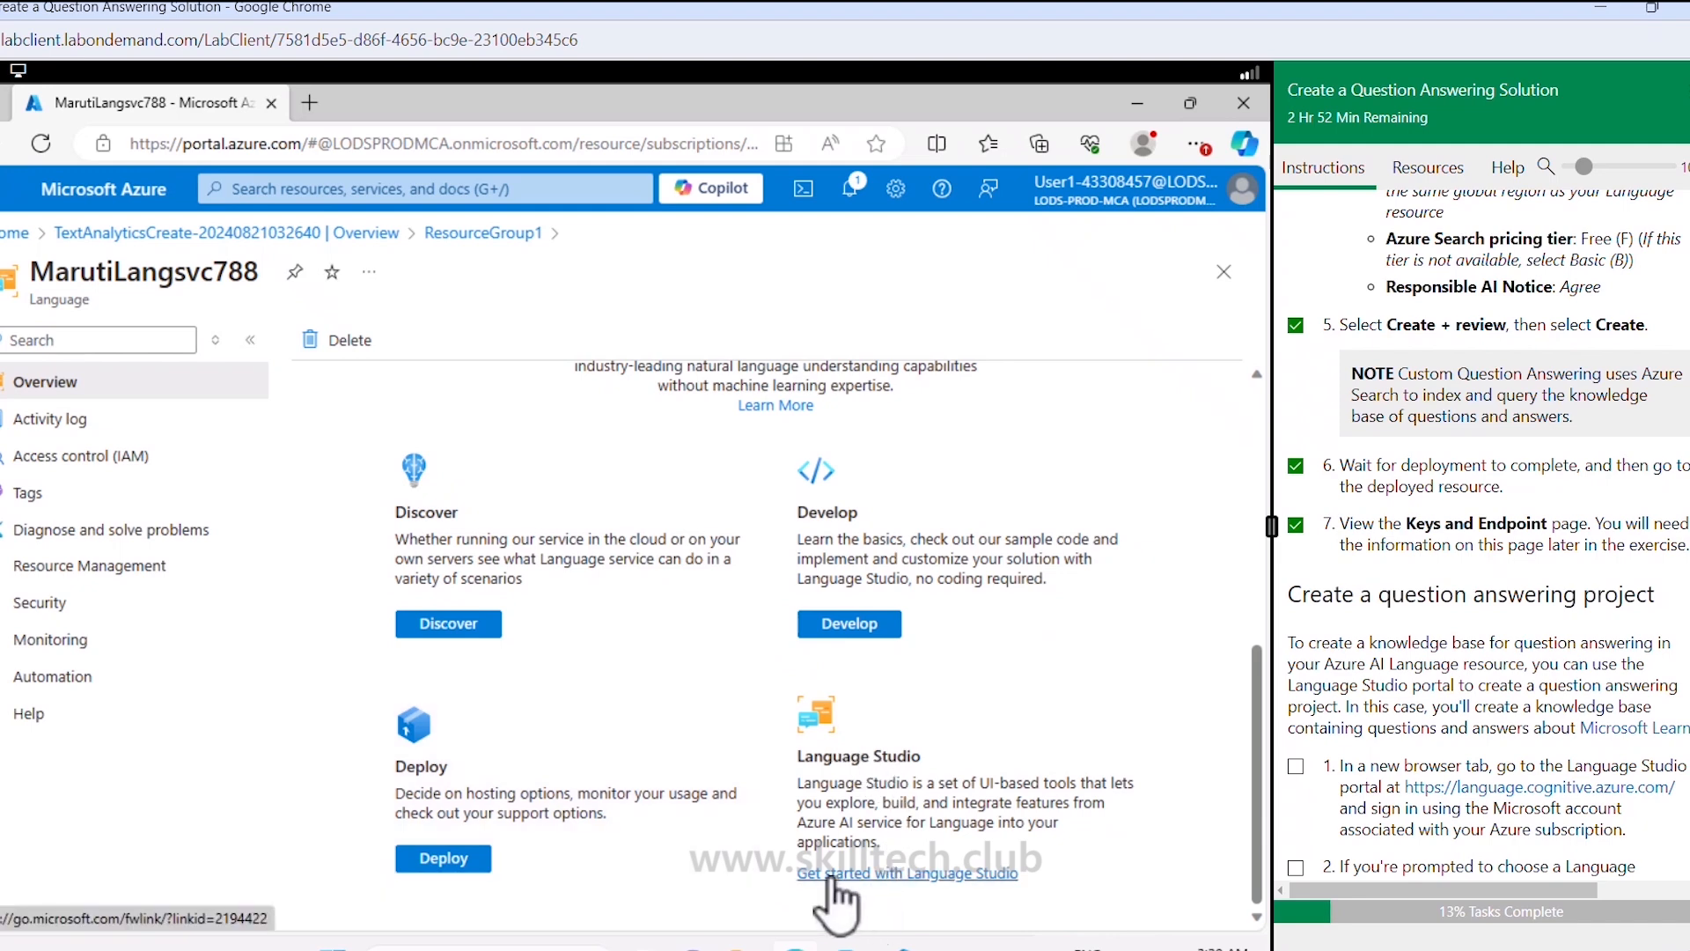
pyautogui.click(889, 875)
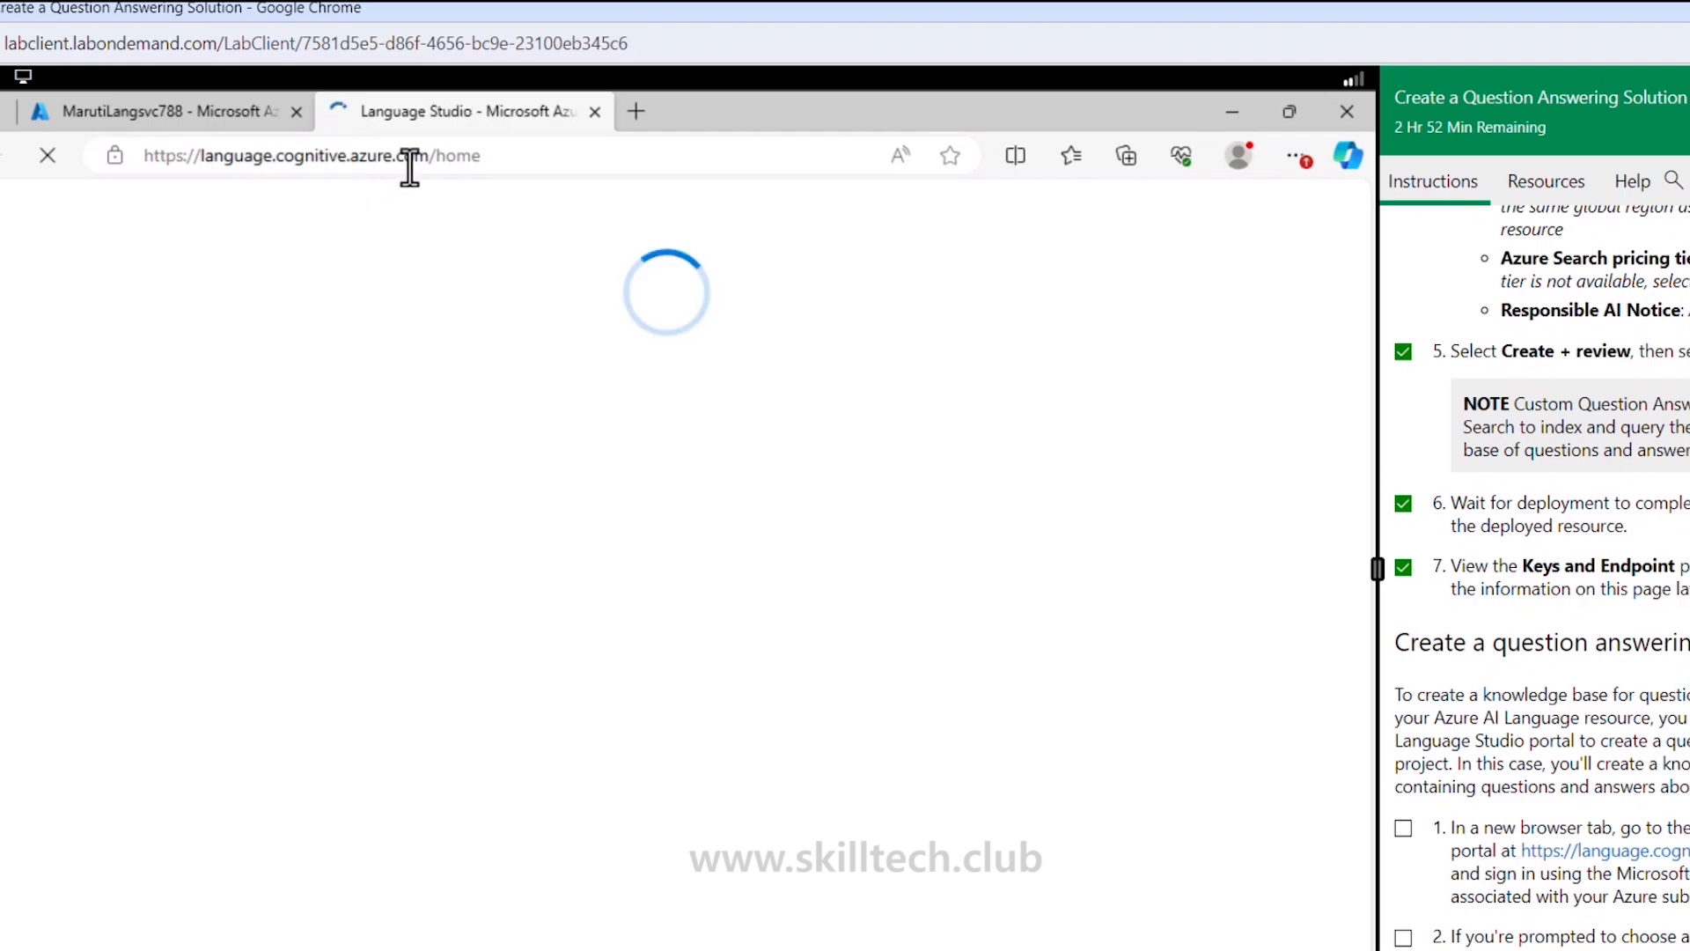
# Step: Highlight the "Create a question answering project" heading in the lab instructions and sign in to Language Studio
pyautogui.scroll(-5, 1604, 603)
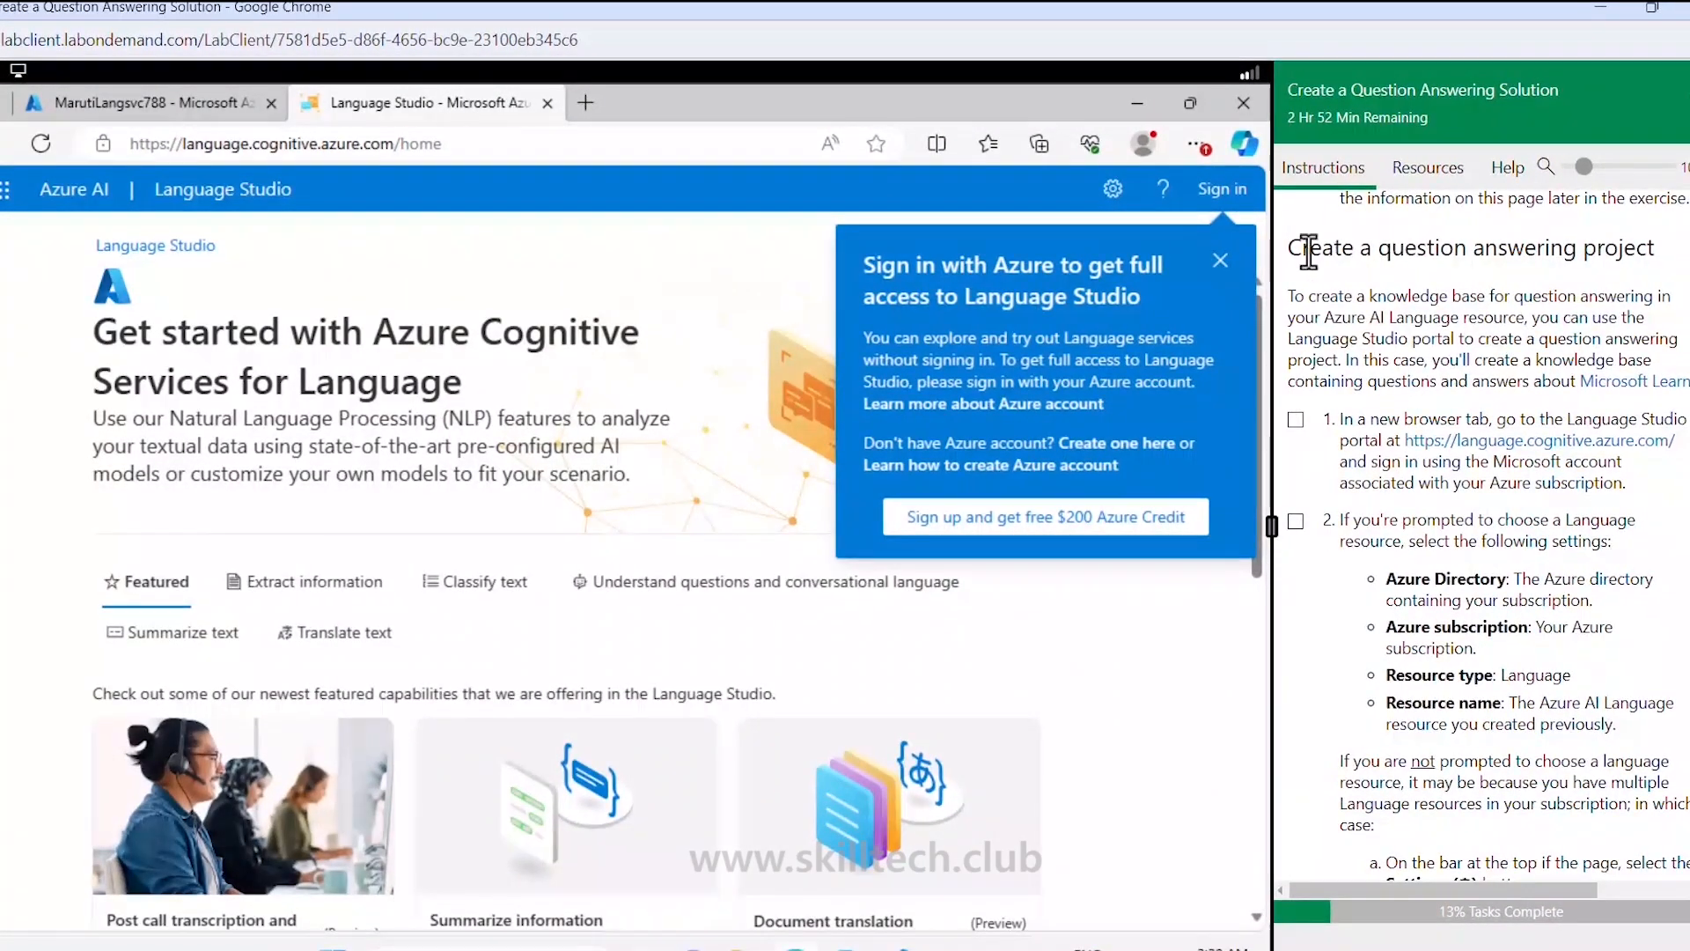
pyautogui.moveTo(1309, 249); pyautogui.dragTo(1624, 249)
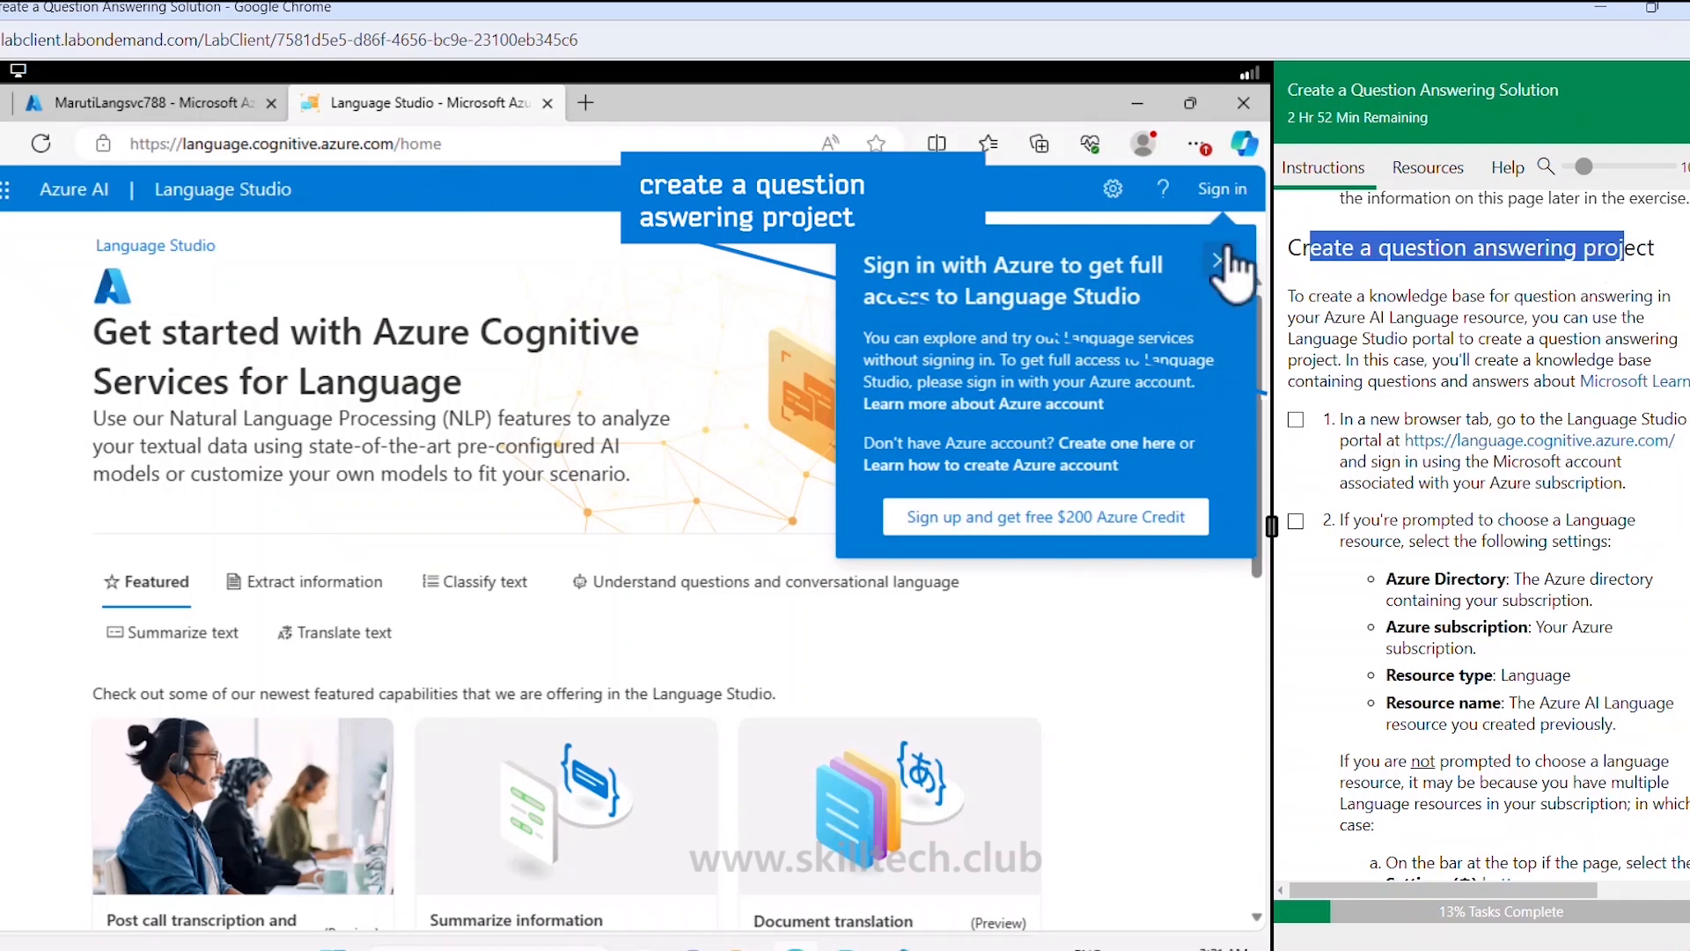
pyautogui.click(1228, 192)
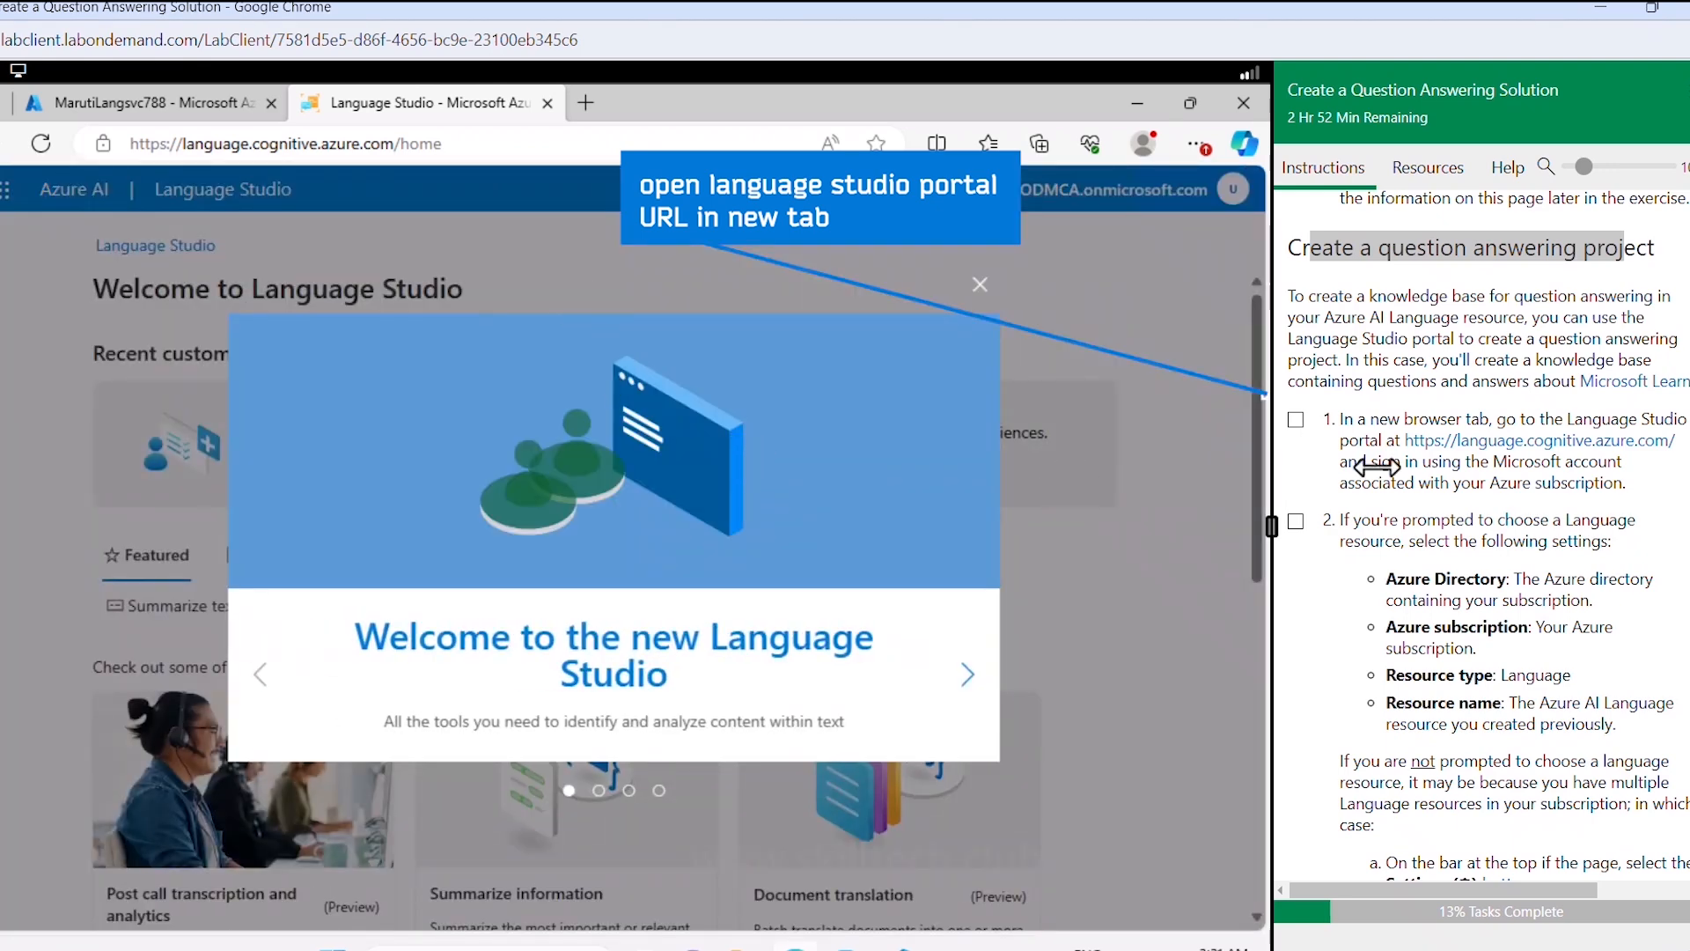
# Step: Mark task 1 of the question answering project section as complete and dismiss the Language Studio welcome dialog
pyautogui.click(1296, 420)
pyautogui.scroll(-2, 1356, 537)
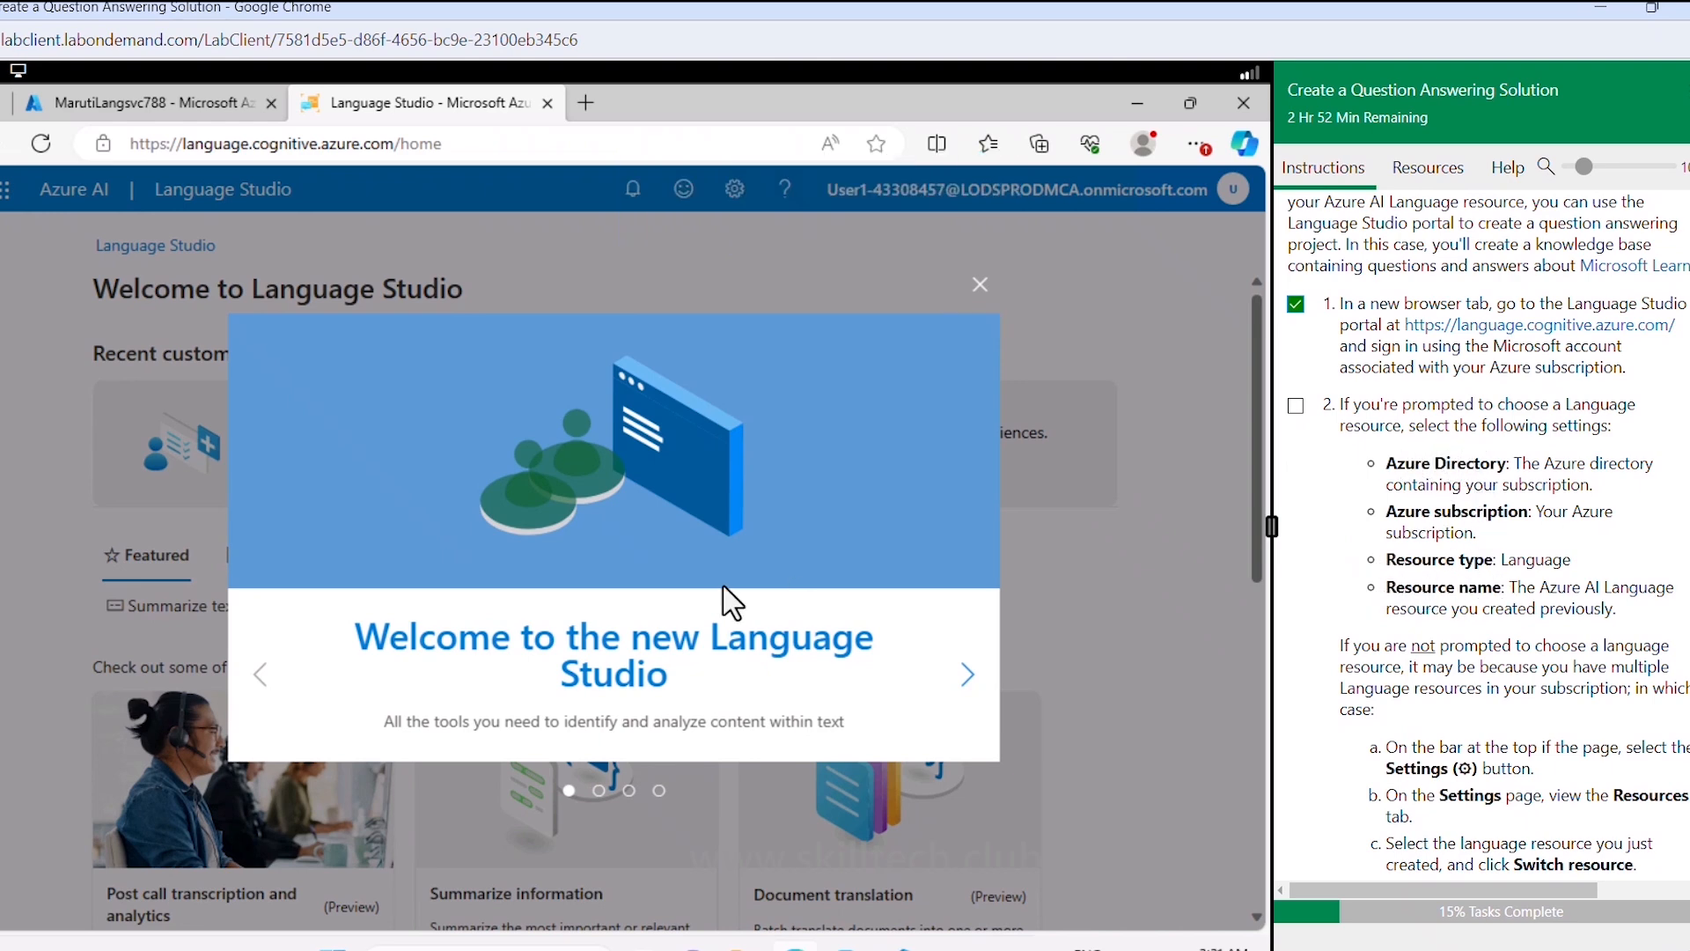
pyautogui.click(979, 283)
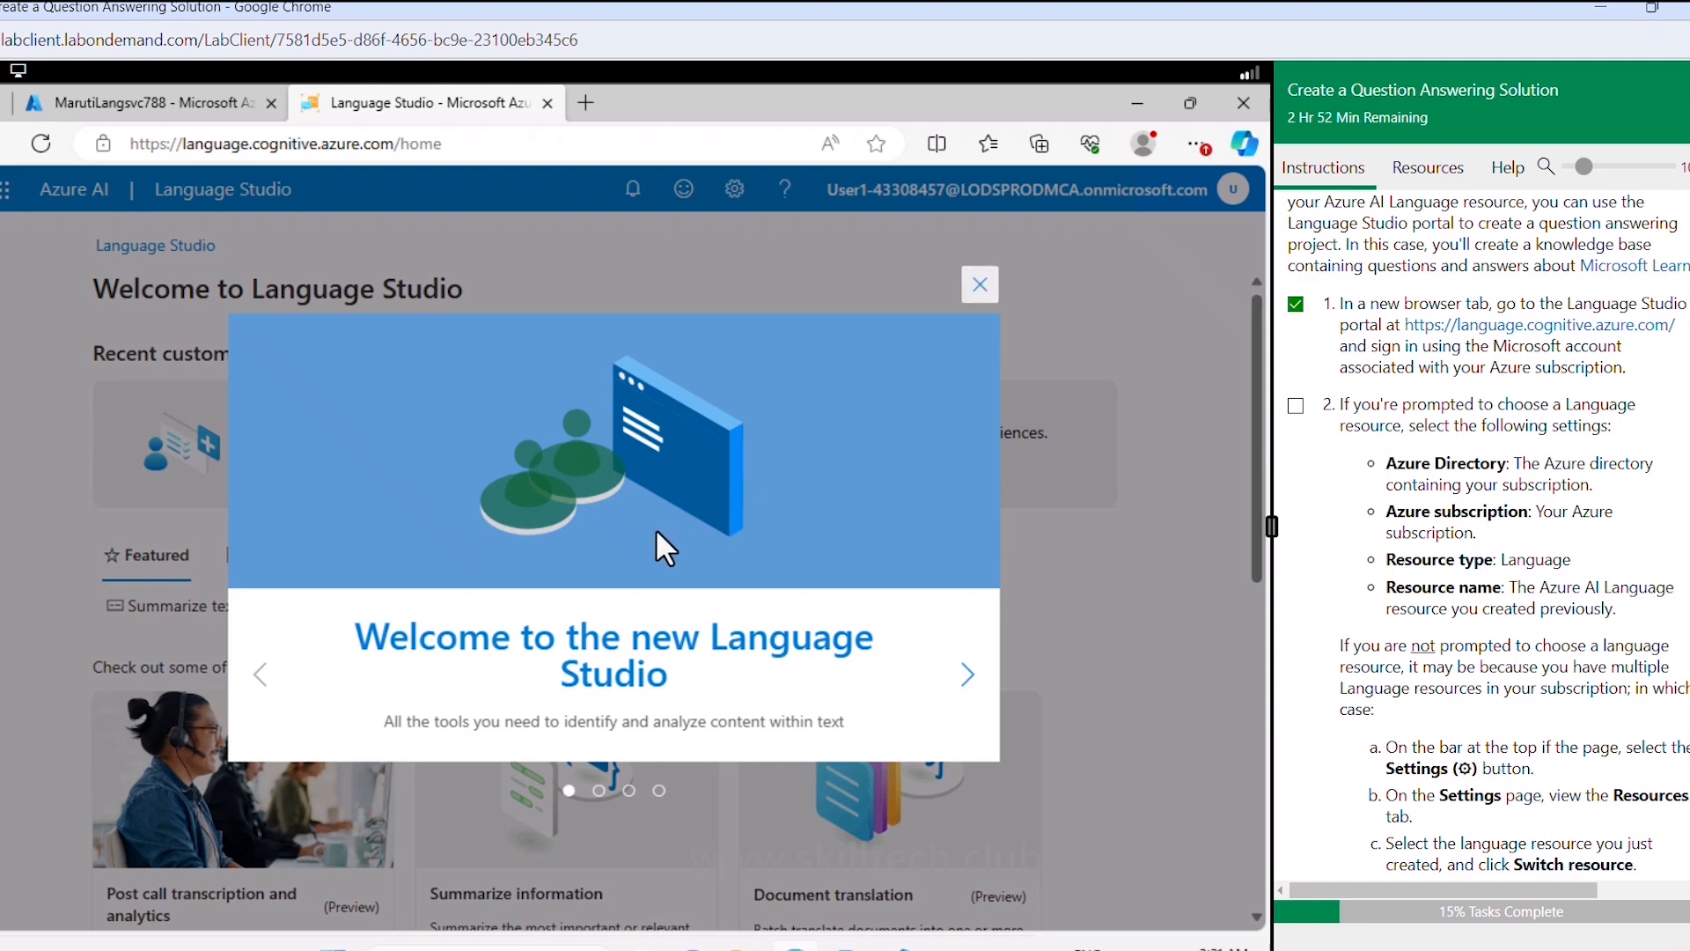
# Step: Select the LODS-Prod-MCA directory, the MOC subscription and the Language resource type for the Azure resource
pyautogui.click(891, 401)
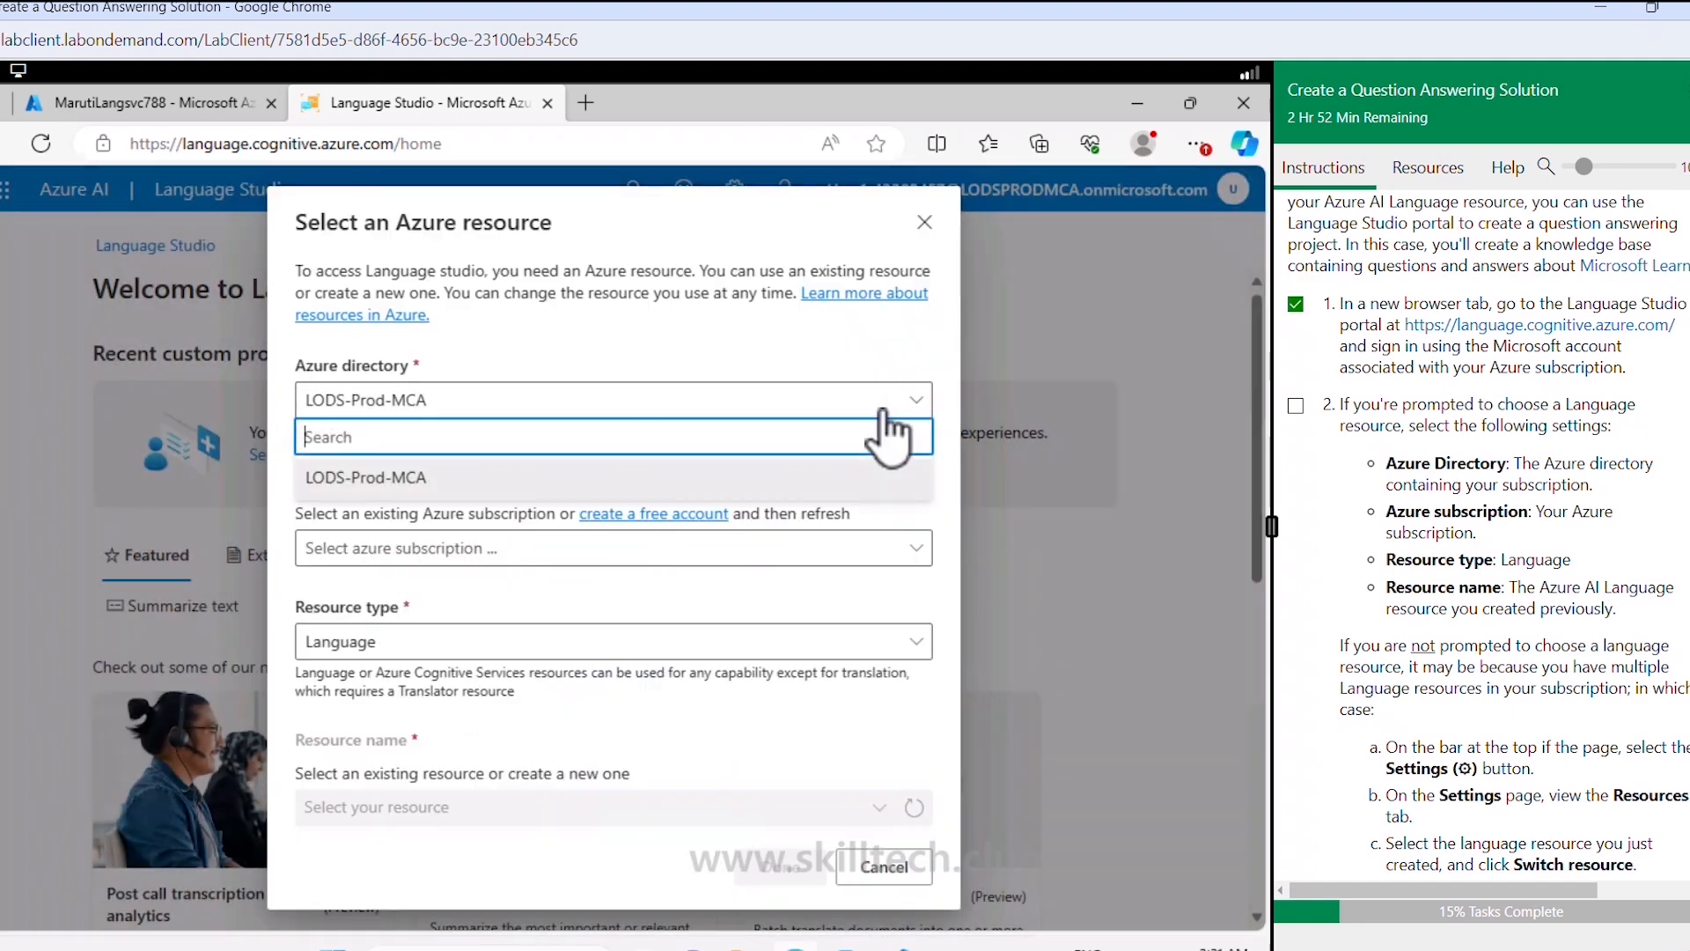
pyautogui.click(885, 410)
pyautogui.click(529, 550)
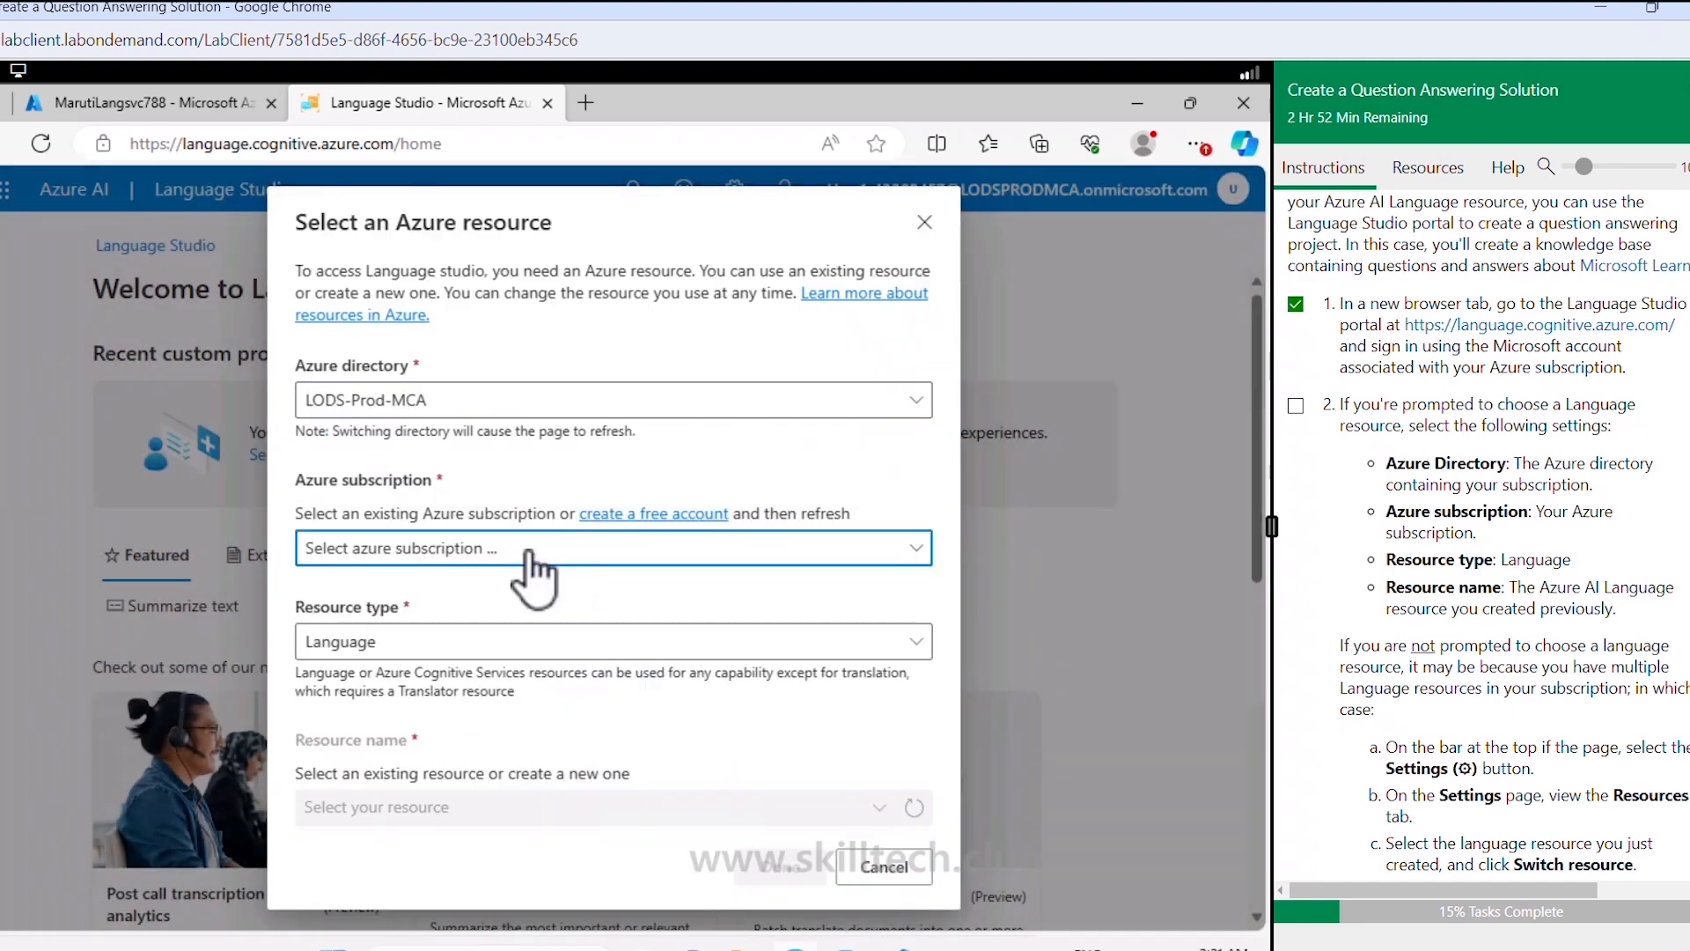
pyautogui.click(444, 627)
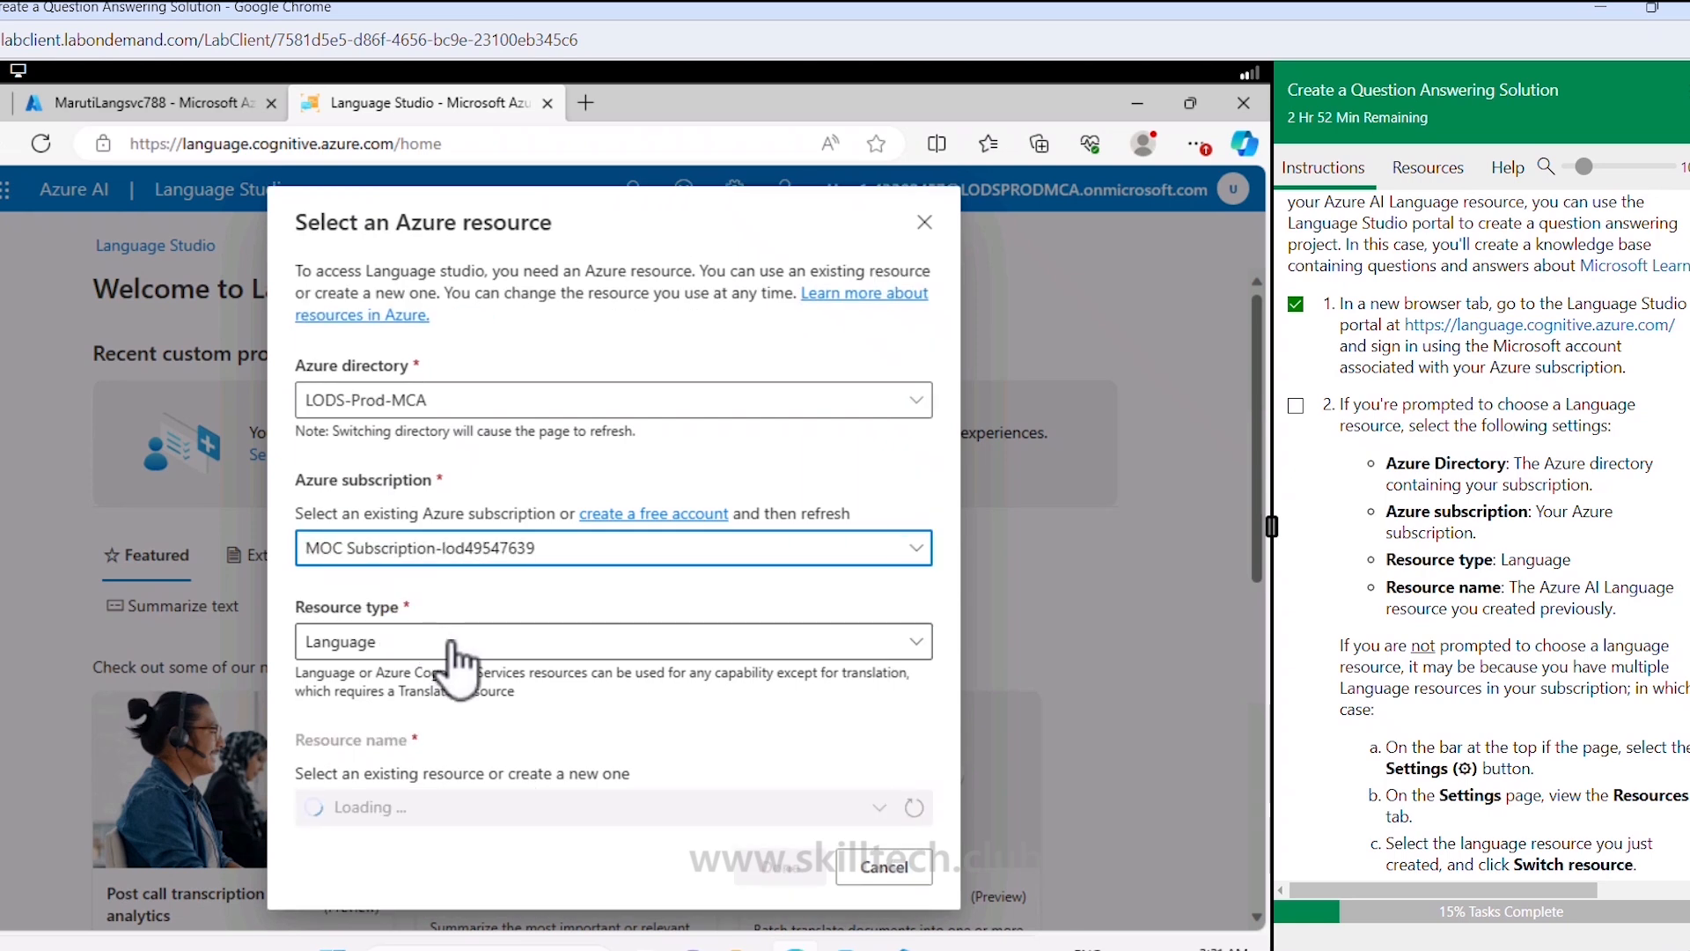
pyautogui.click(457, 660)
pyautogui.click(452, 647)
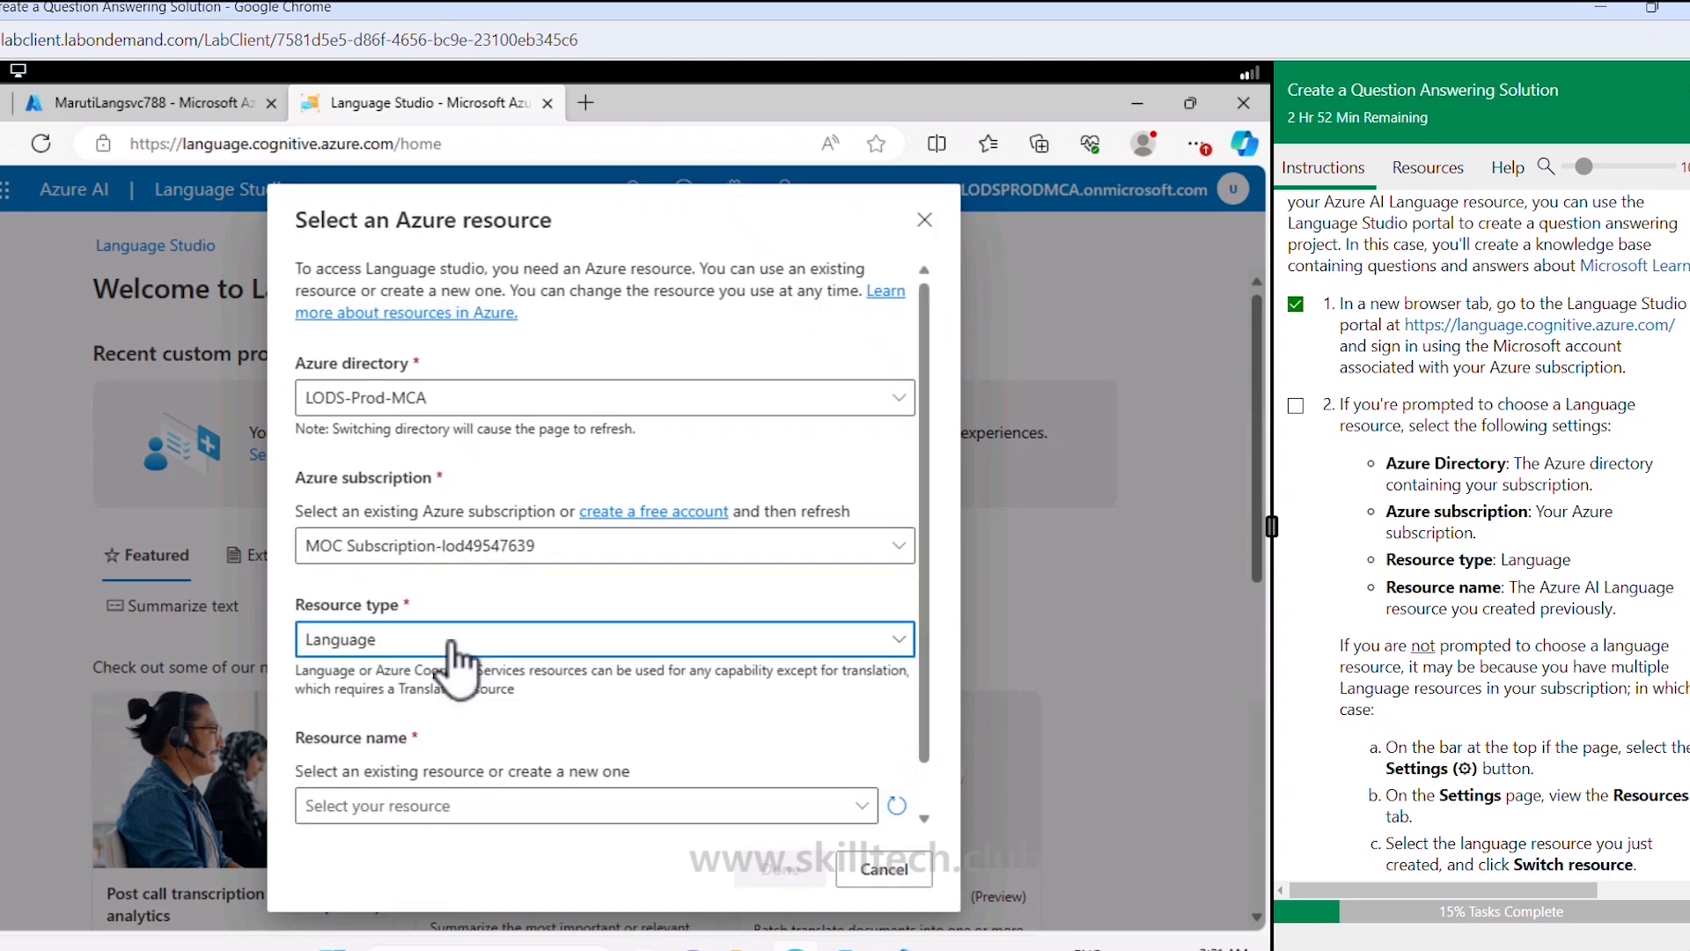
pyautogui.scroll(-1, 453, 656)
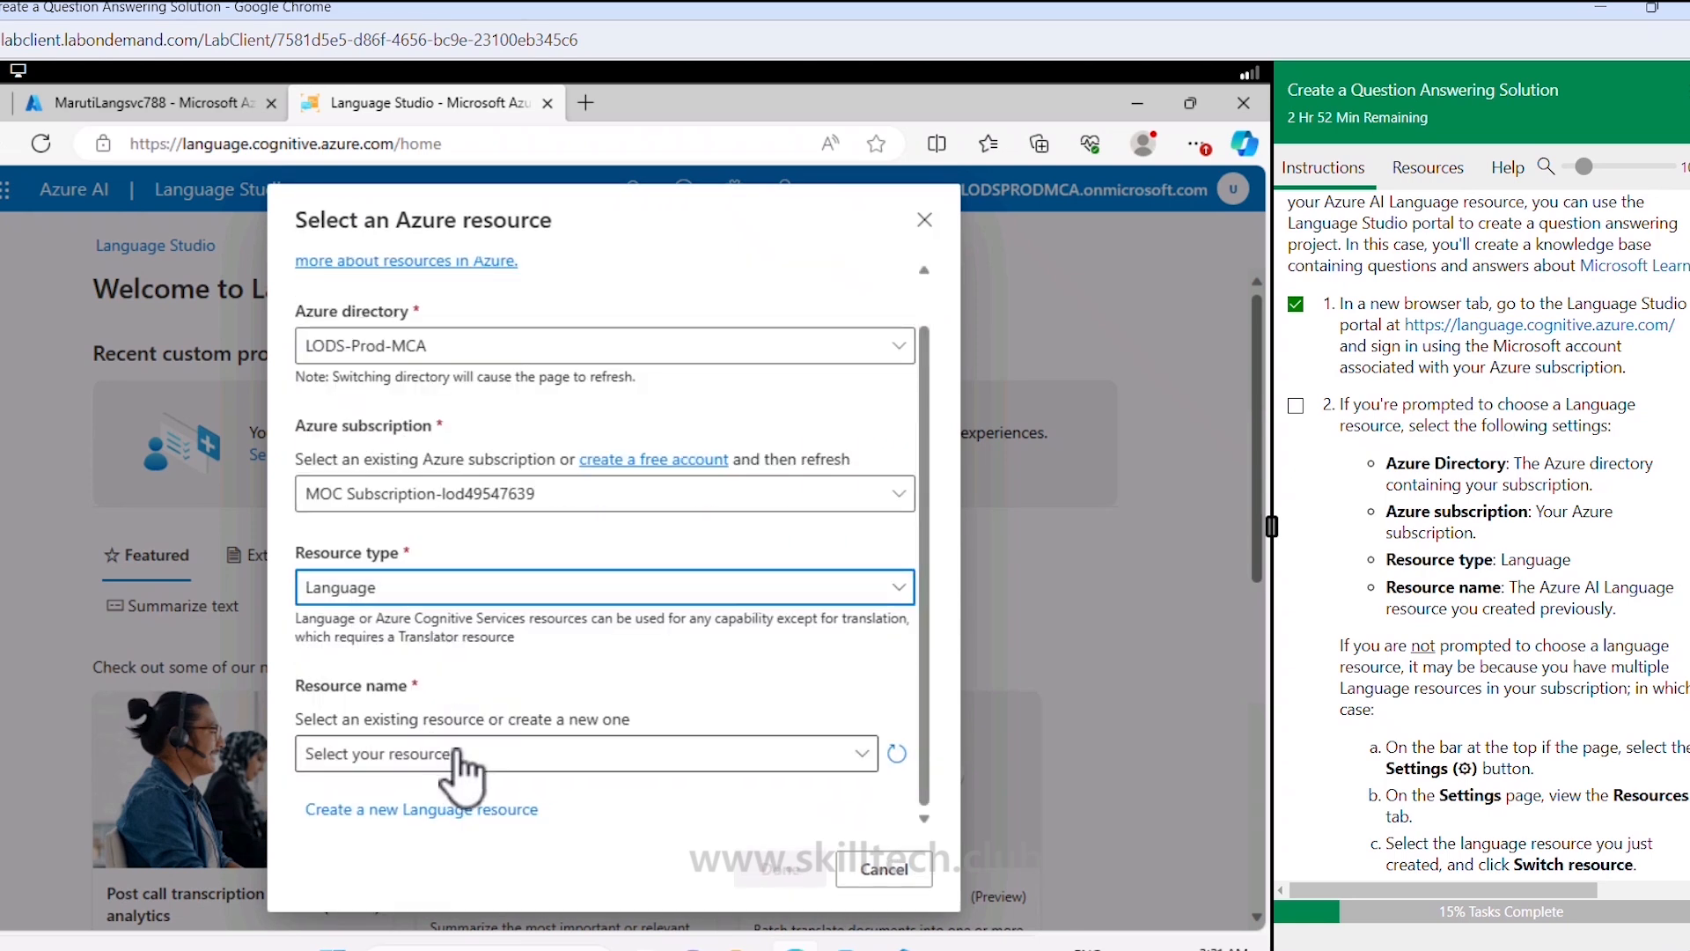
# Step: Choose the existing Language resource by name, confirm the resource selection and dismiss the resource tip
pyautogui.click(427, 754)
pyautogui.click(371, 835)
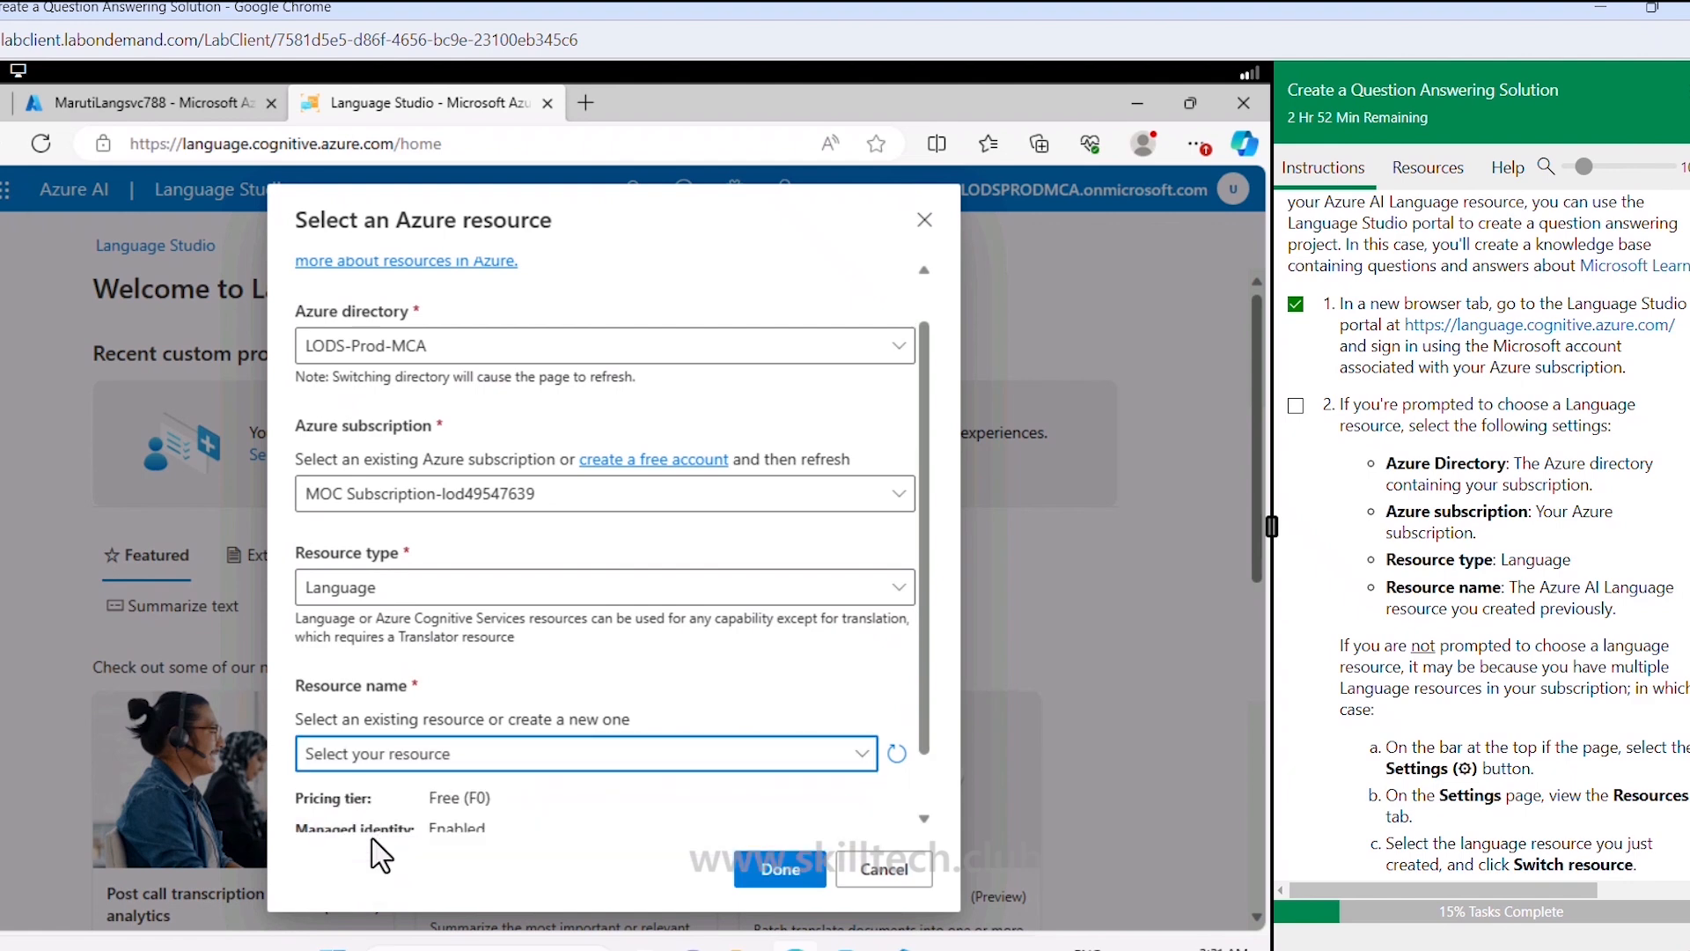
pyautogui.scroll(-1, 671, 840)
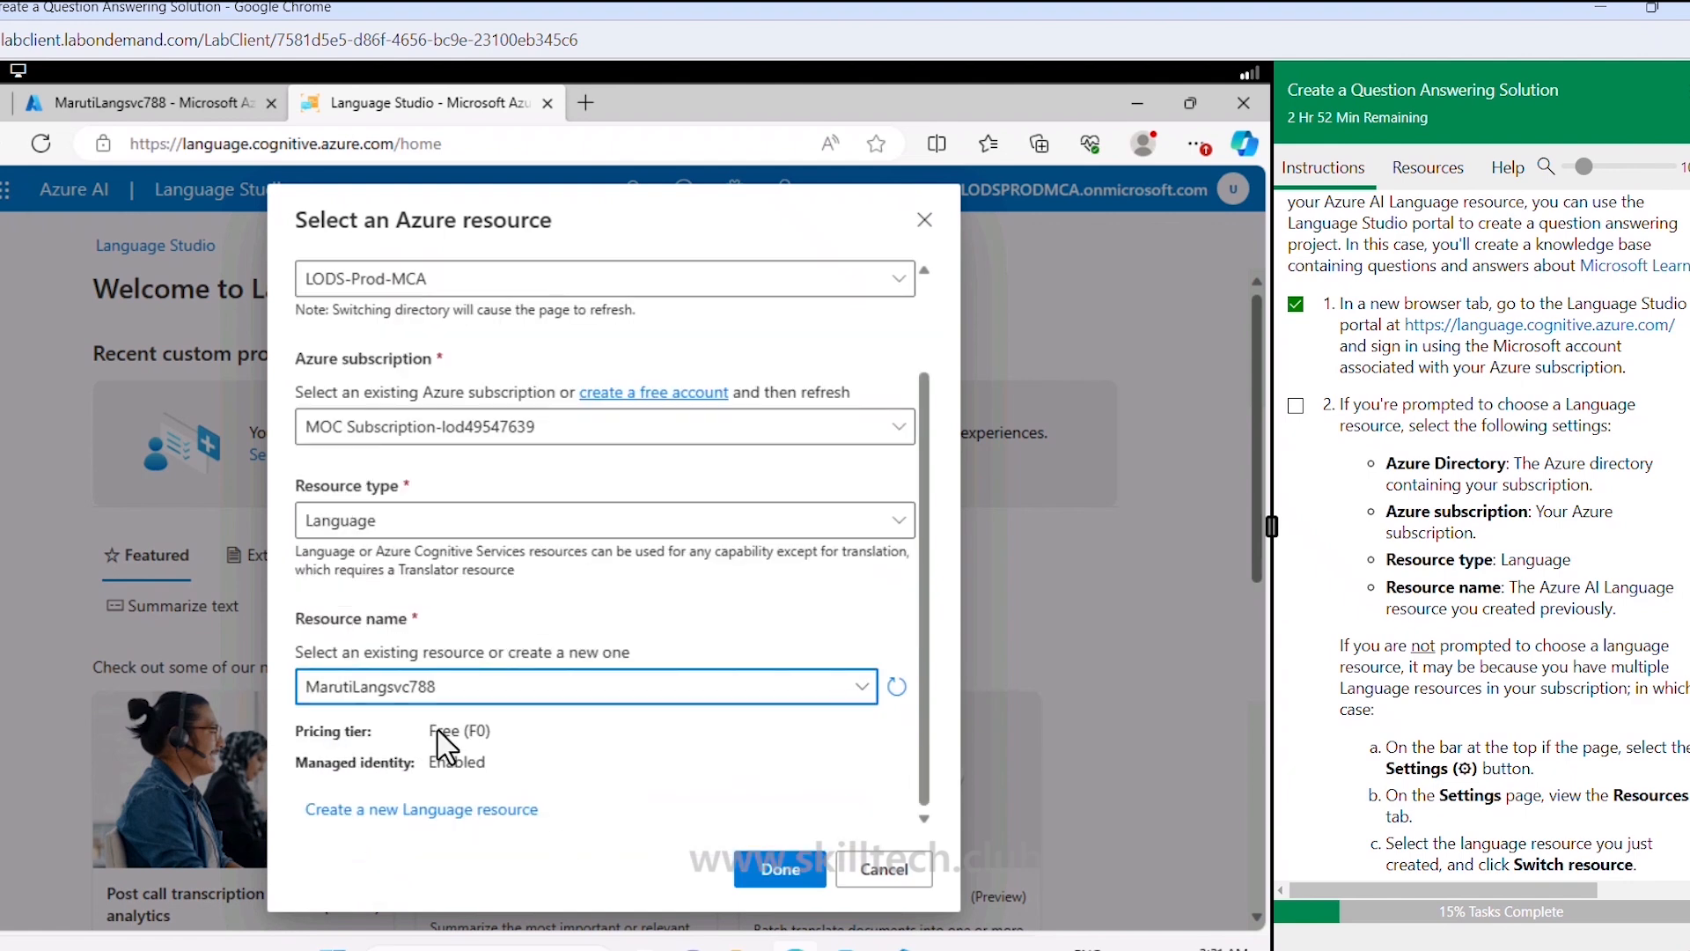
pyautogui.click(767, 885)
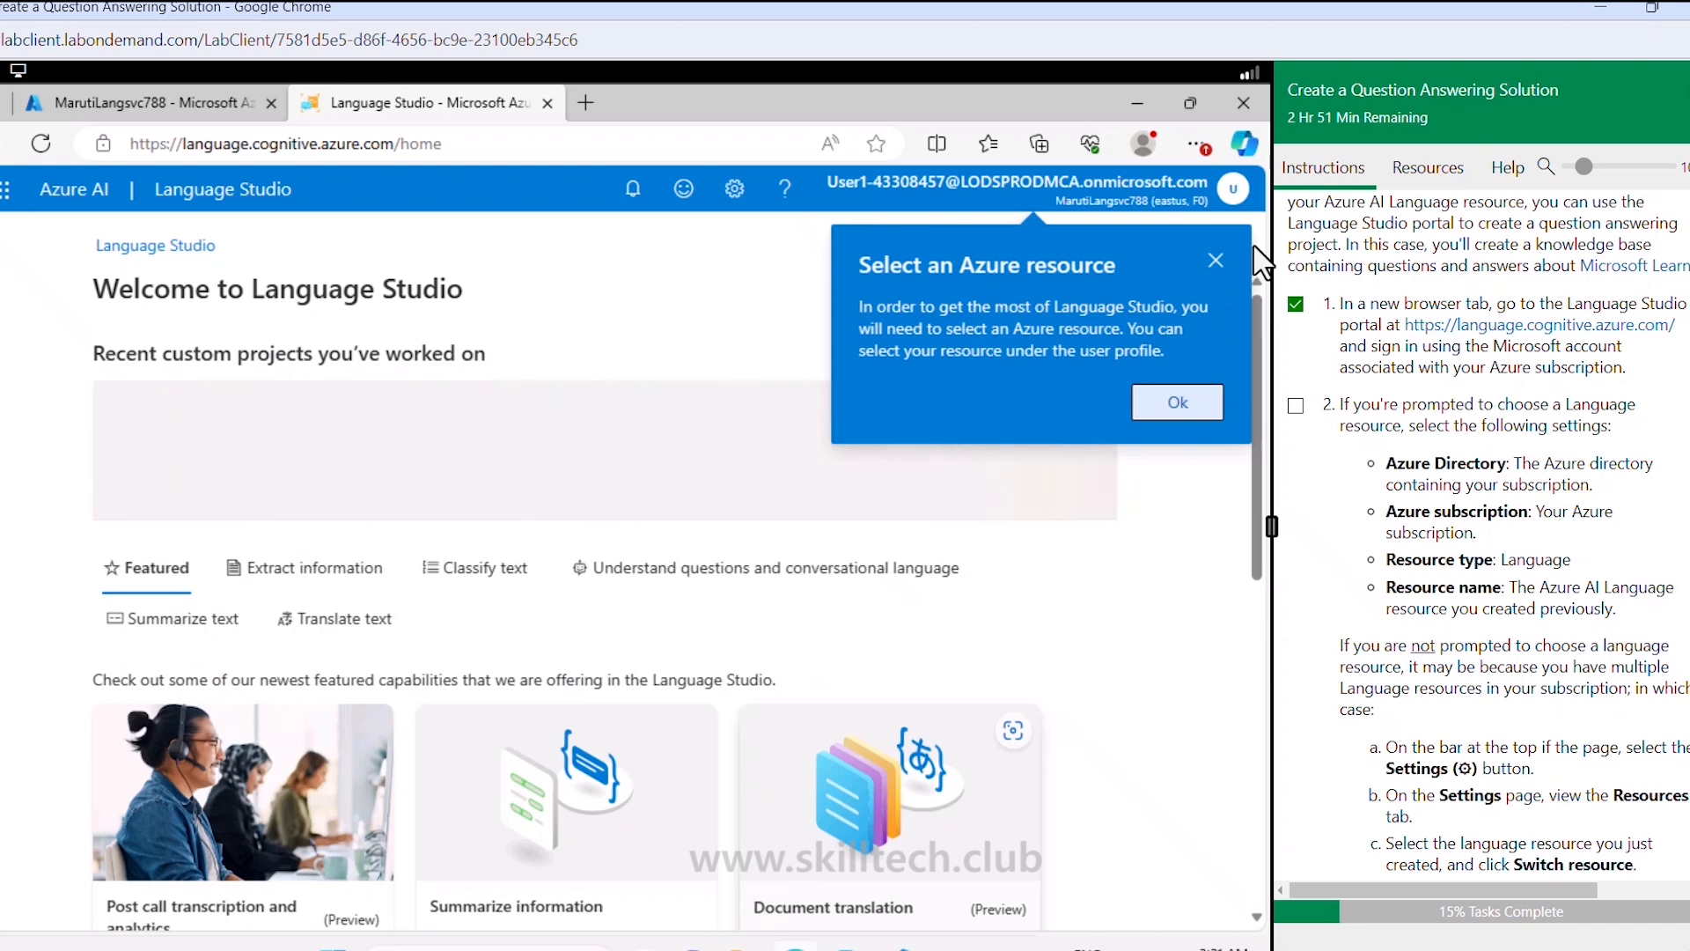
pyautogui.press('Return')
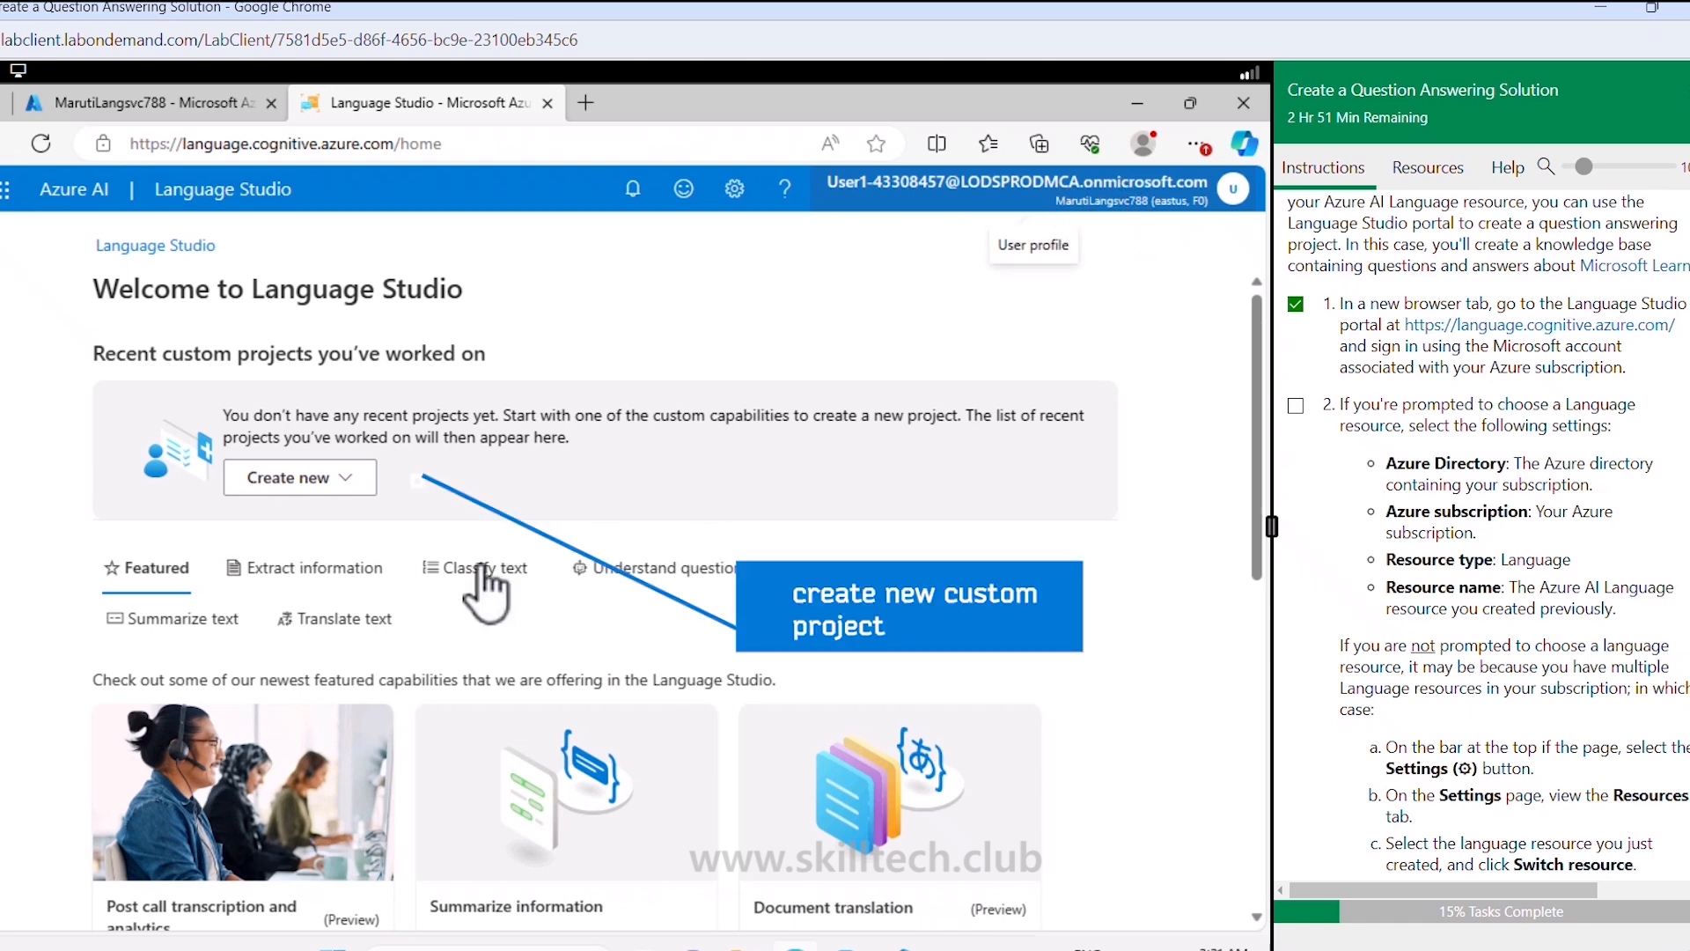
# Step: Start a new custom question answering project and mark tasks 2 to 4 as complete in the lab instructions
pyautogui.click(356, 480)
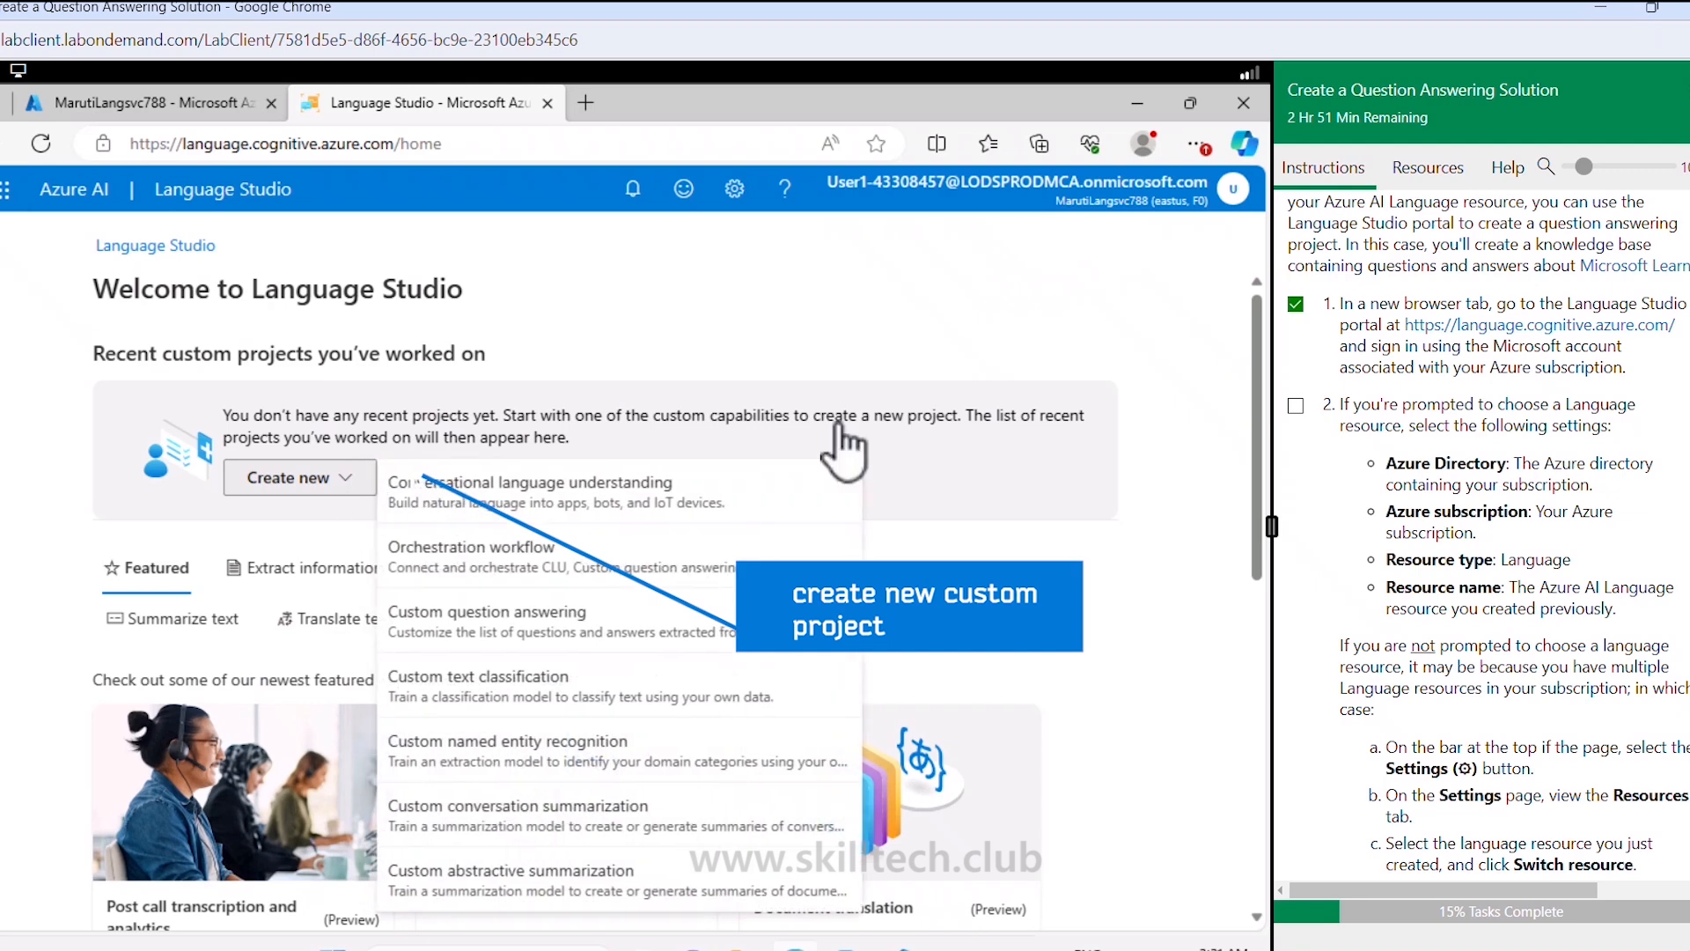
pyautogui.click(1298, 408)
pyautogui.scroll(-5, 1347, 546)
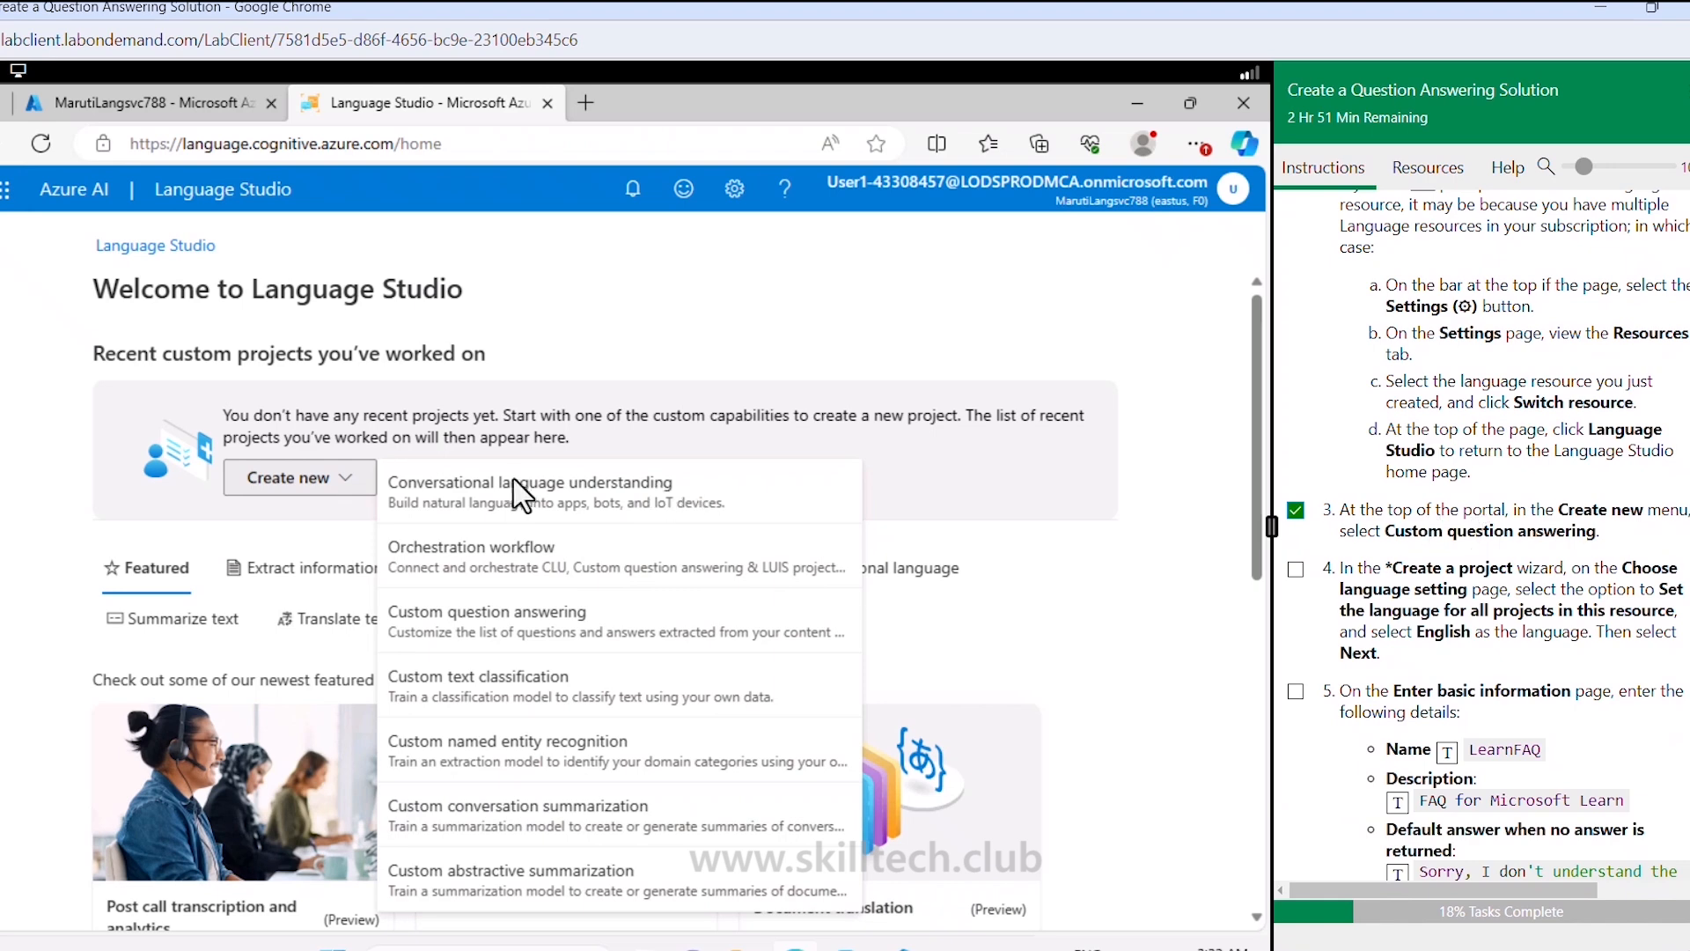
pyautogui.click(509, 621)
pyautogui.scroll(-3, 1340, 449)
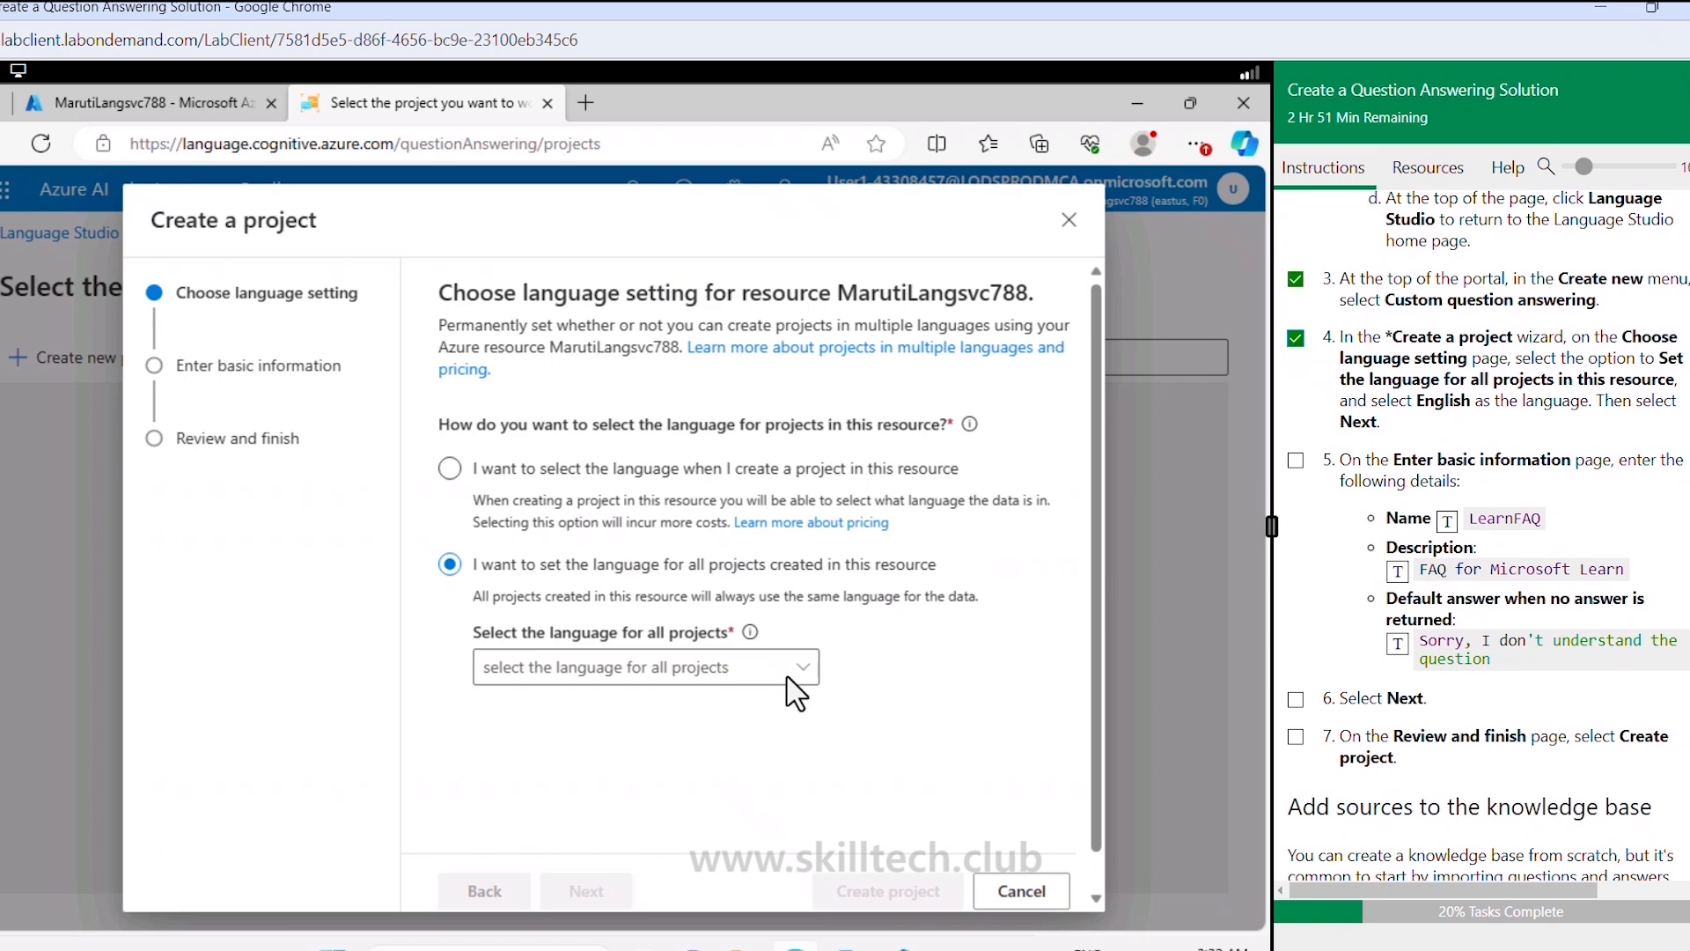
# Step: Set English as the language for all projects in this resource and continue to the basic information
pyautogui.click(614, 675)
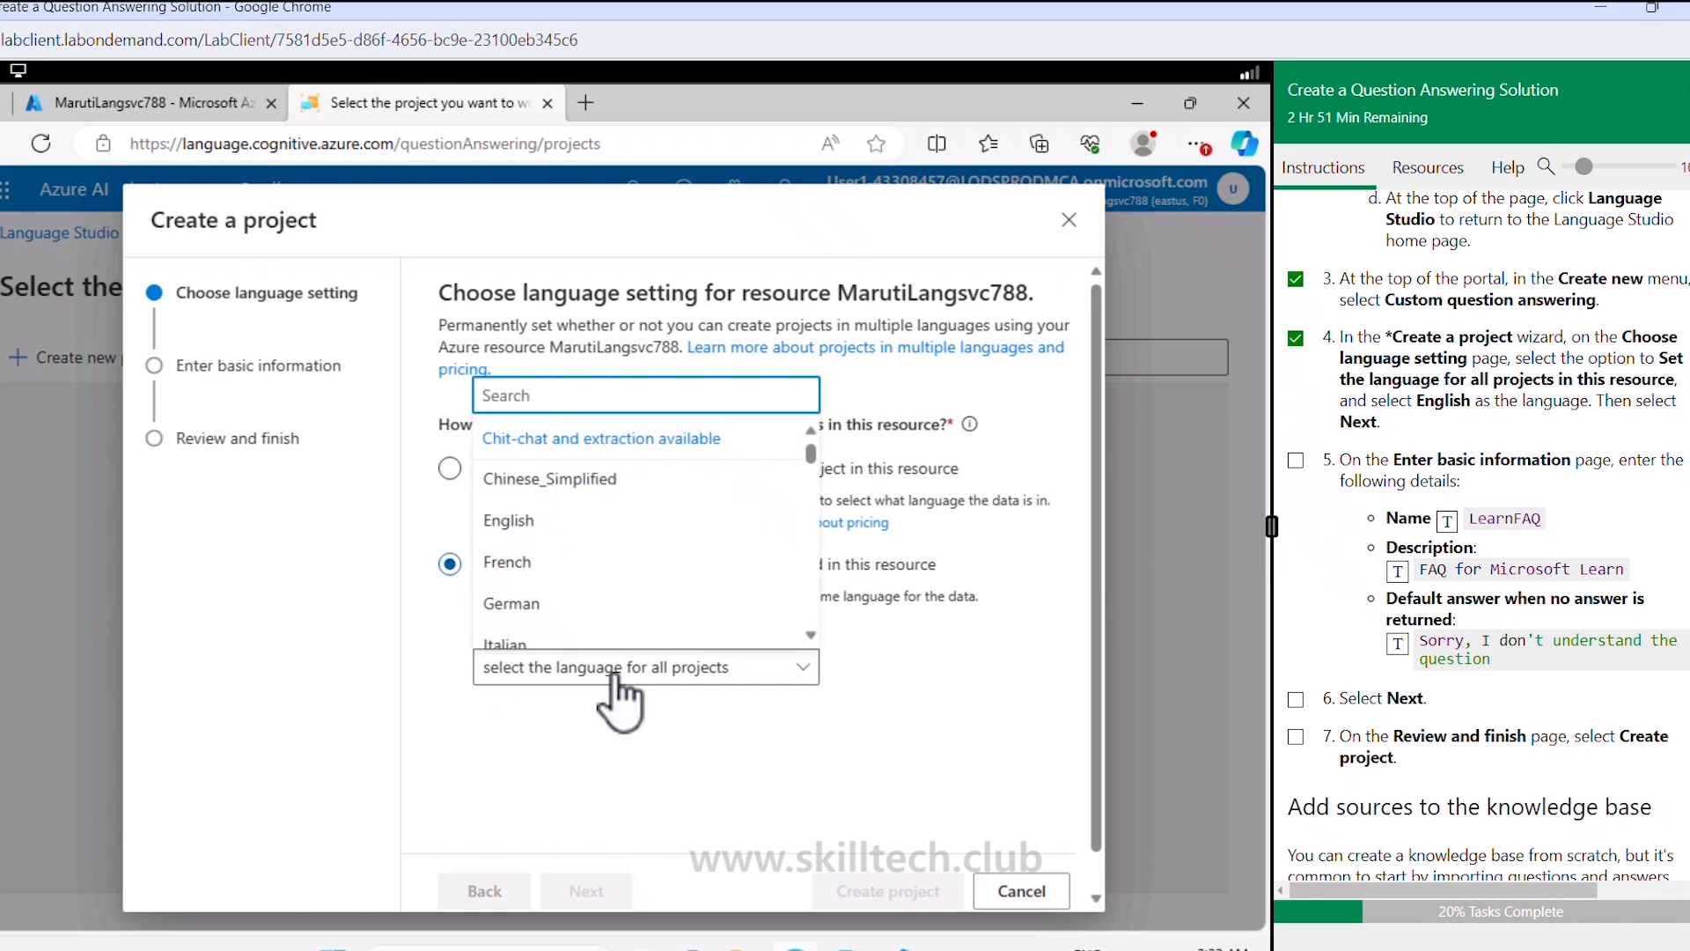
pyautogui.scroll(-1, 558, 566)
pyautogui.click(522, 509)
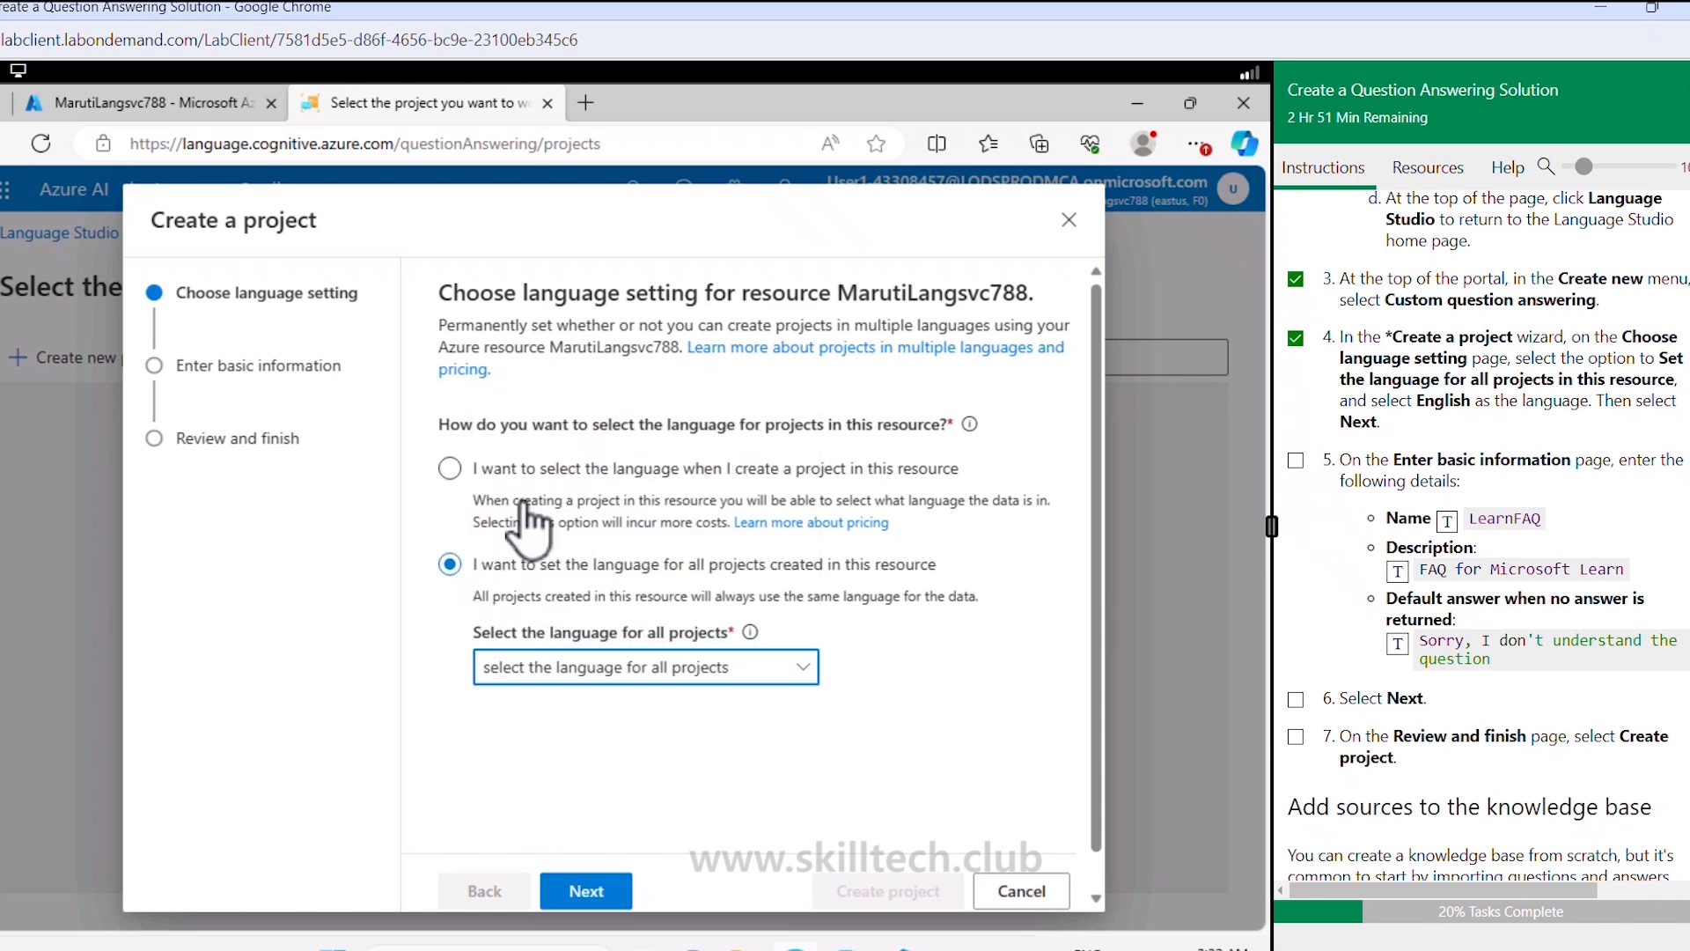
pyautogui.click(611, 889)
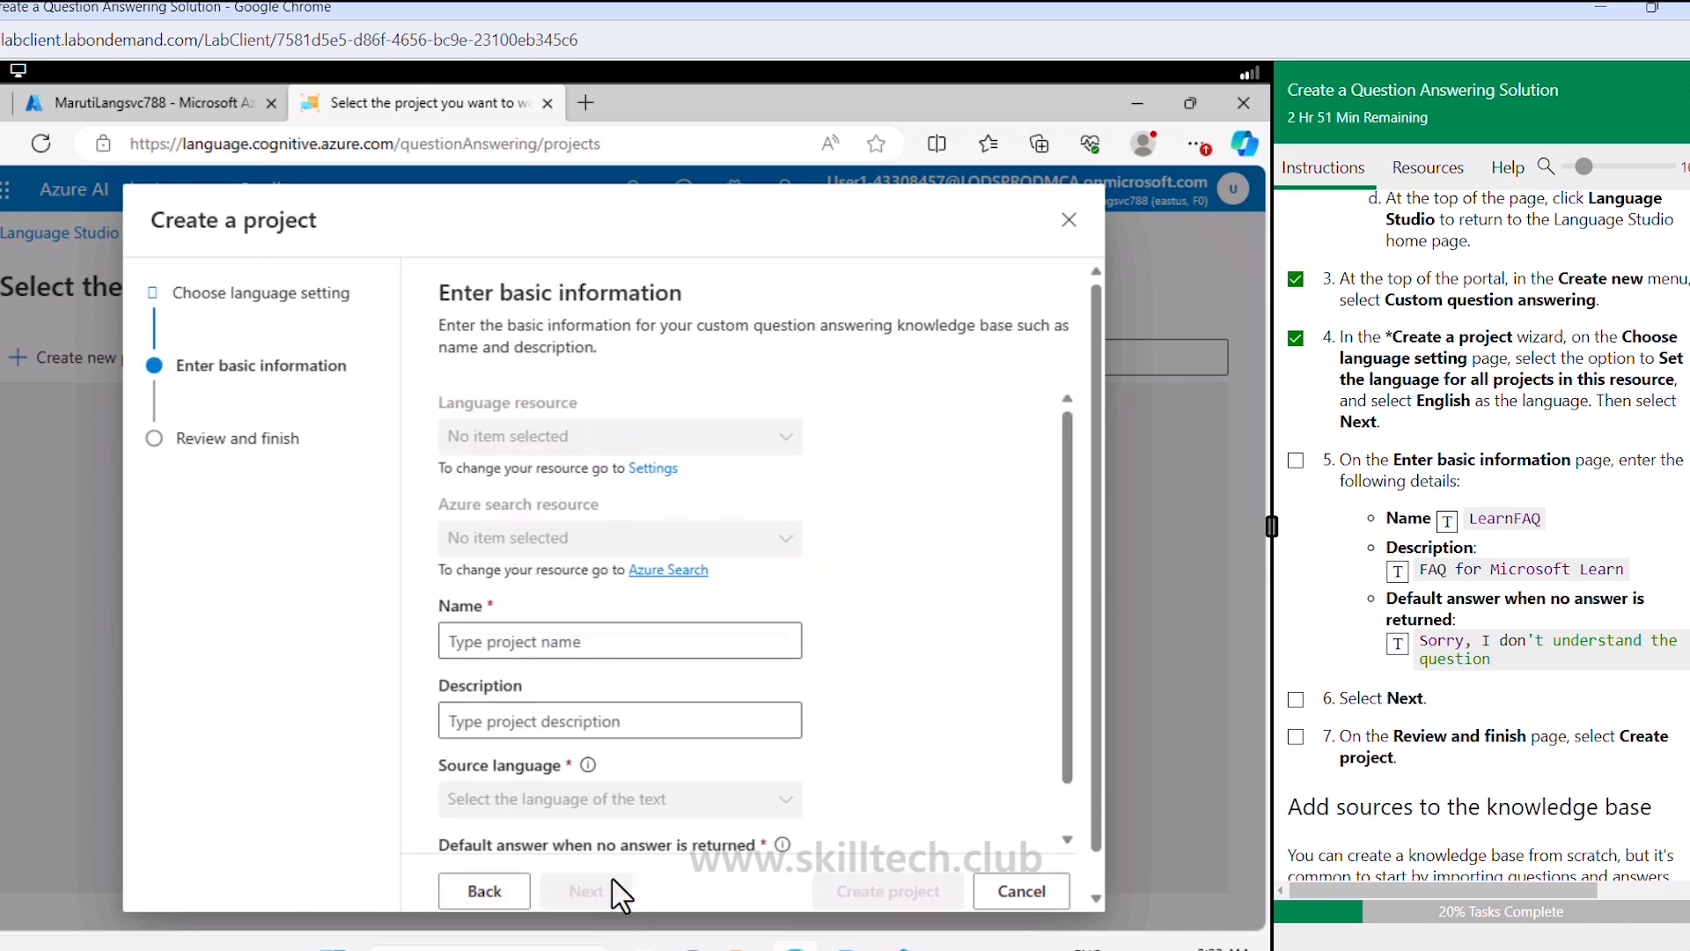
# Step: Enter LearnFAQ as the project name and "FAQ for Microsoft Learn" as its description
pyautogui.click(530, 640)
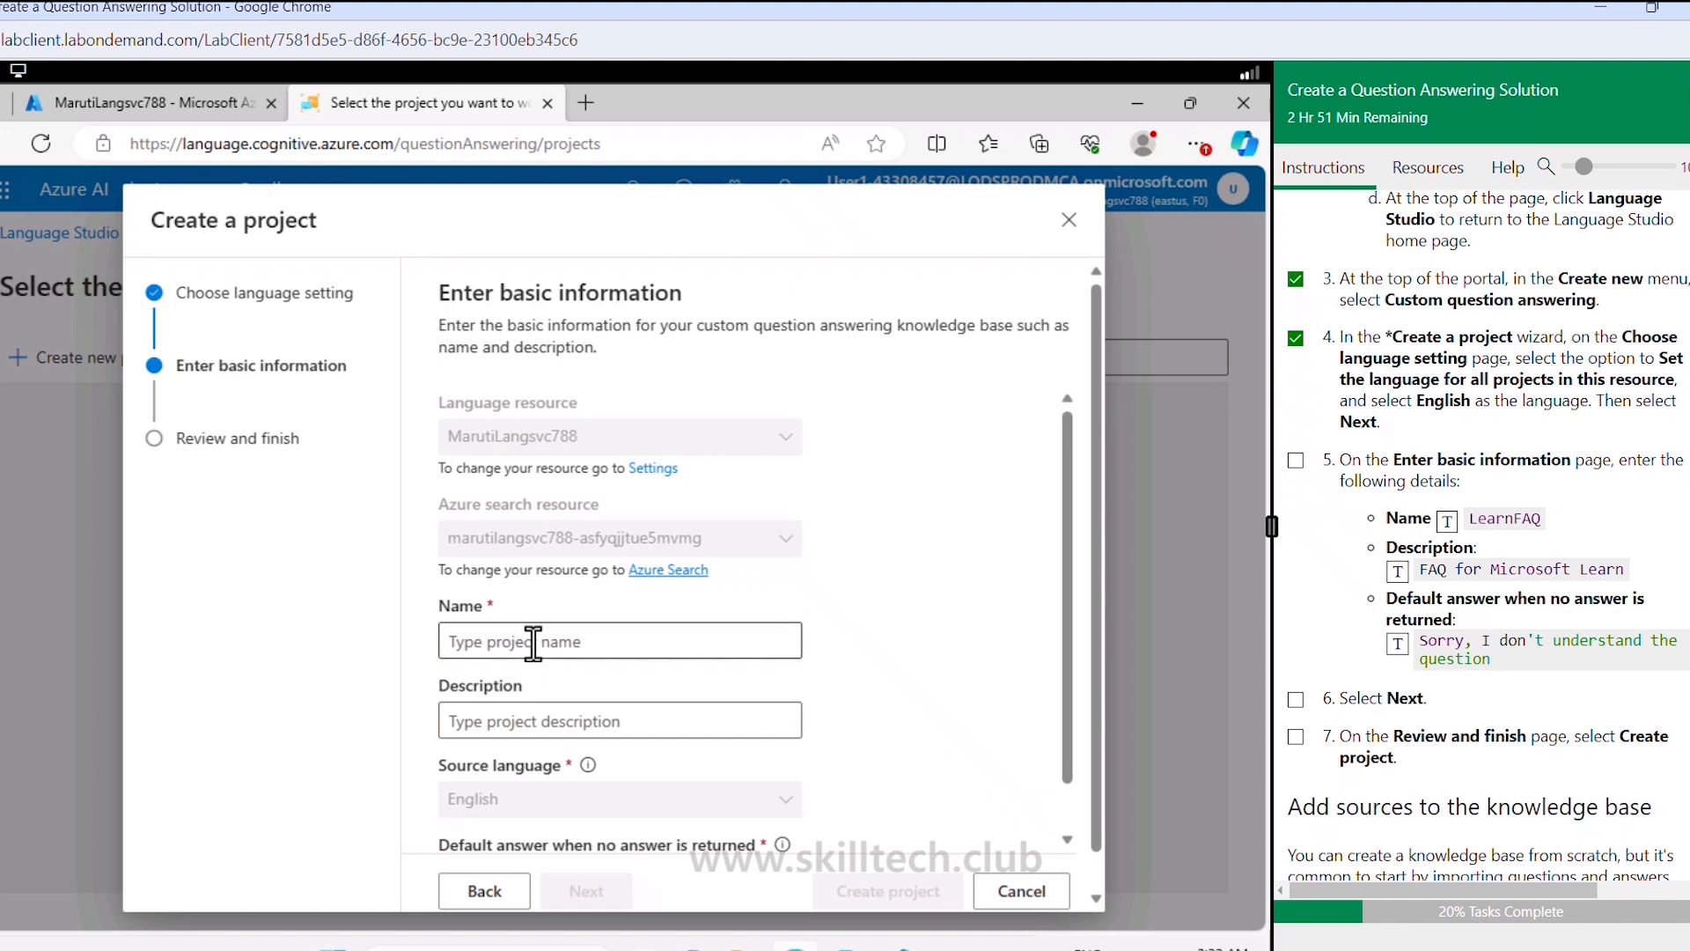
pyautogui.click(1448, 522)
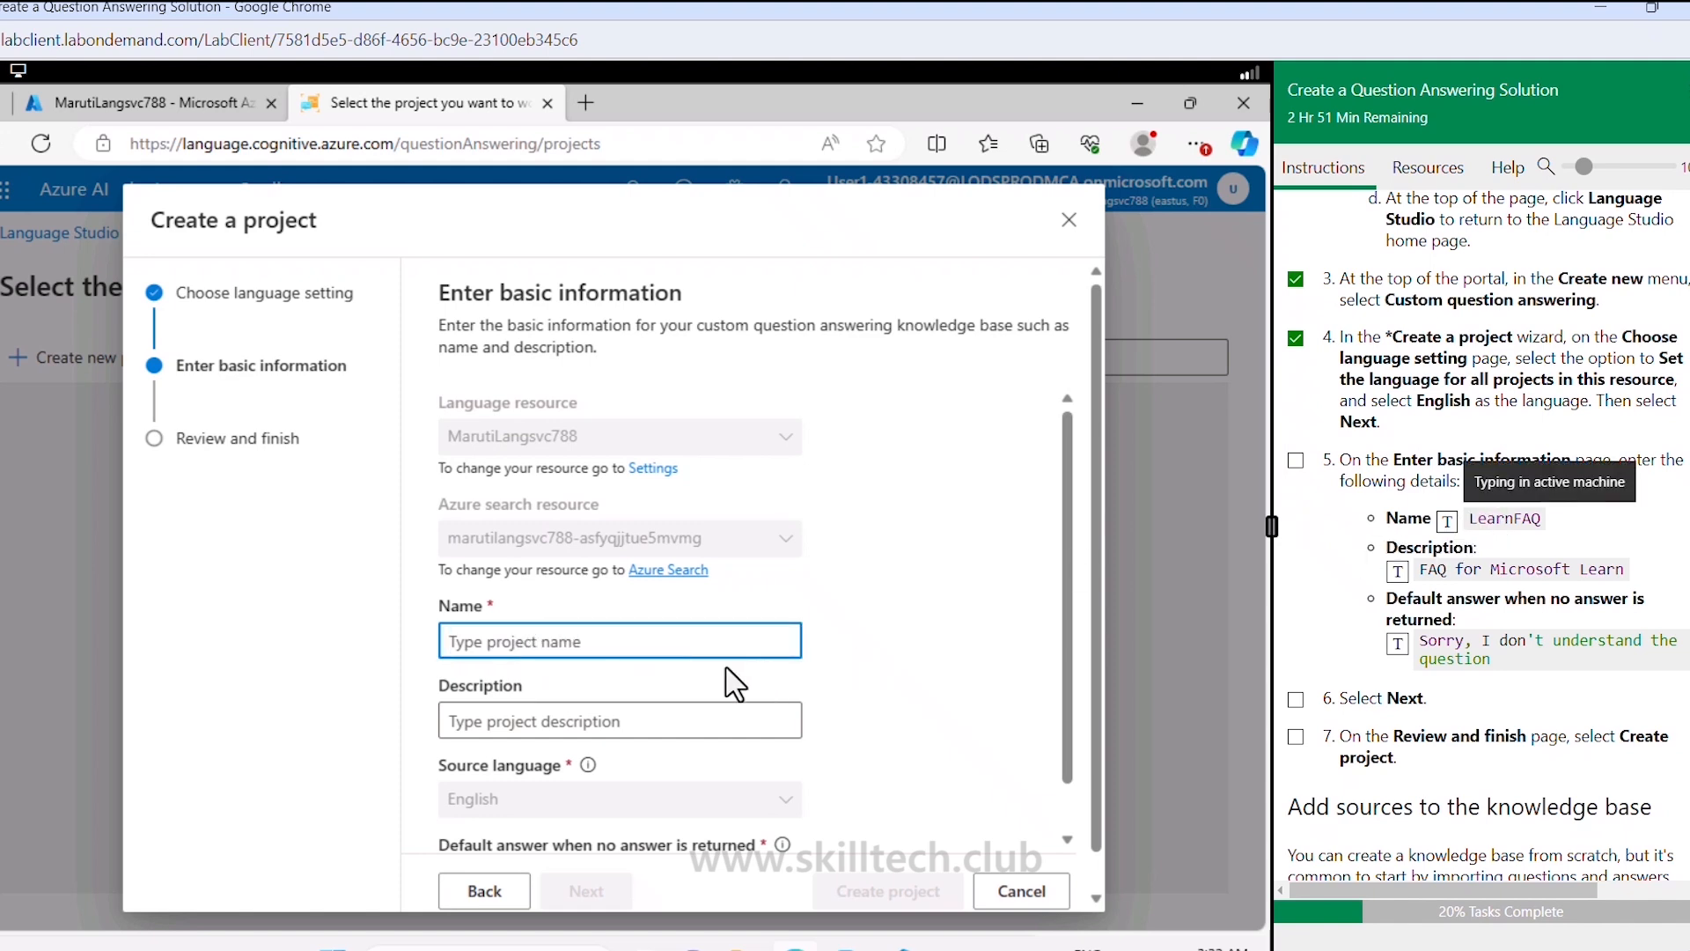
pyautogui.scroll(-1, 731, 685)
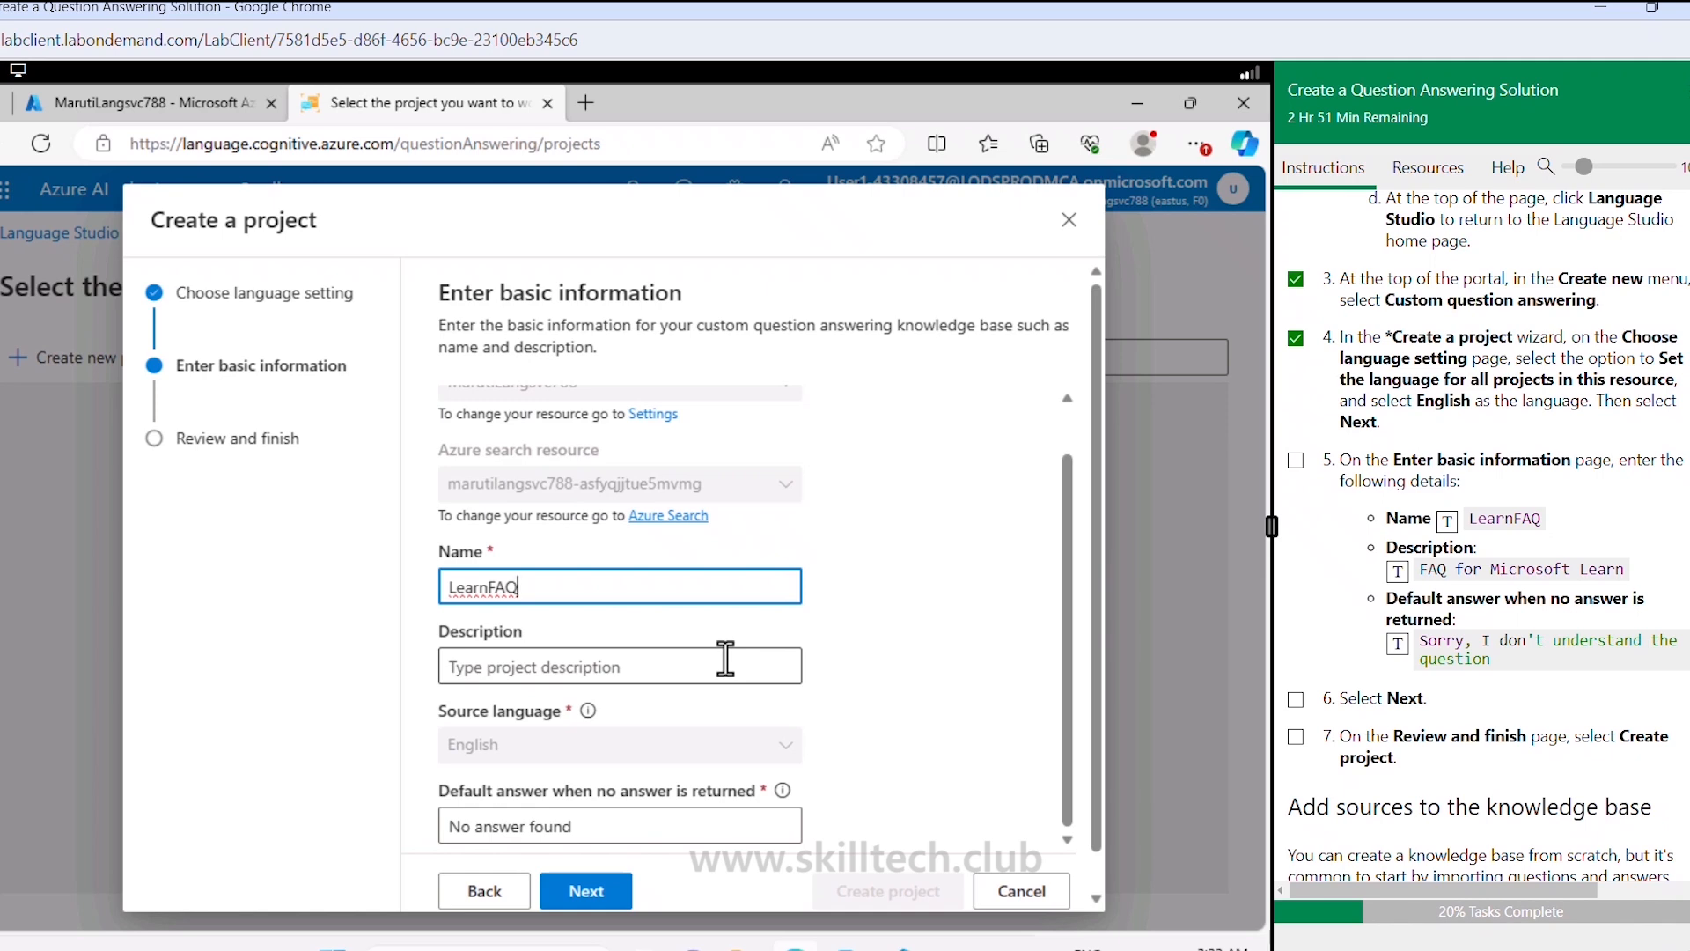
pyautogui.click(615, 678)
pyautogui.click(1398, 571)
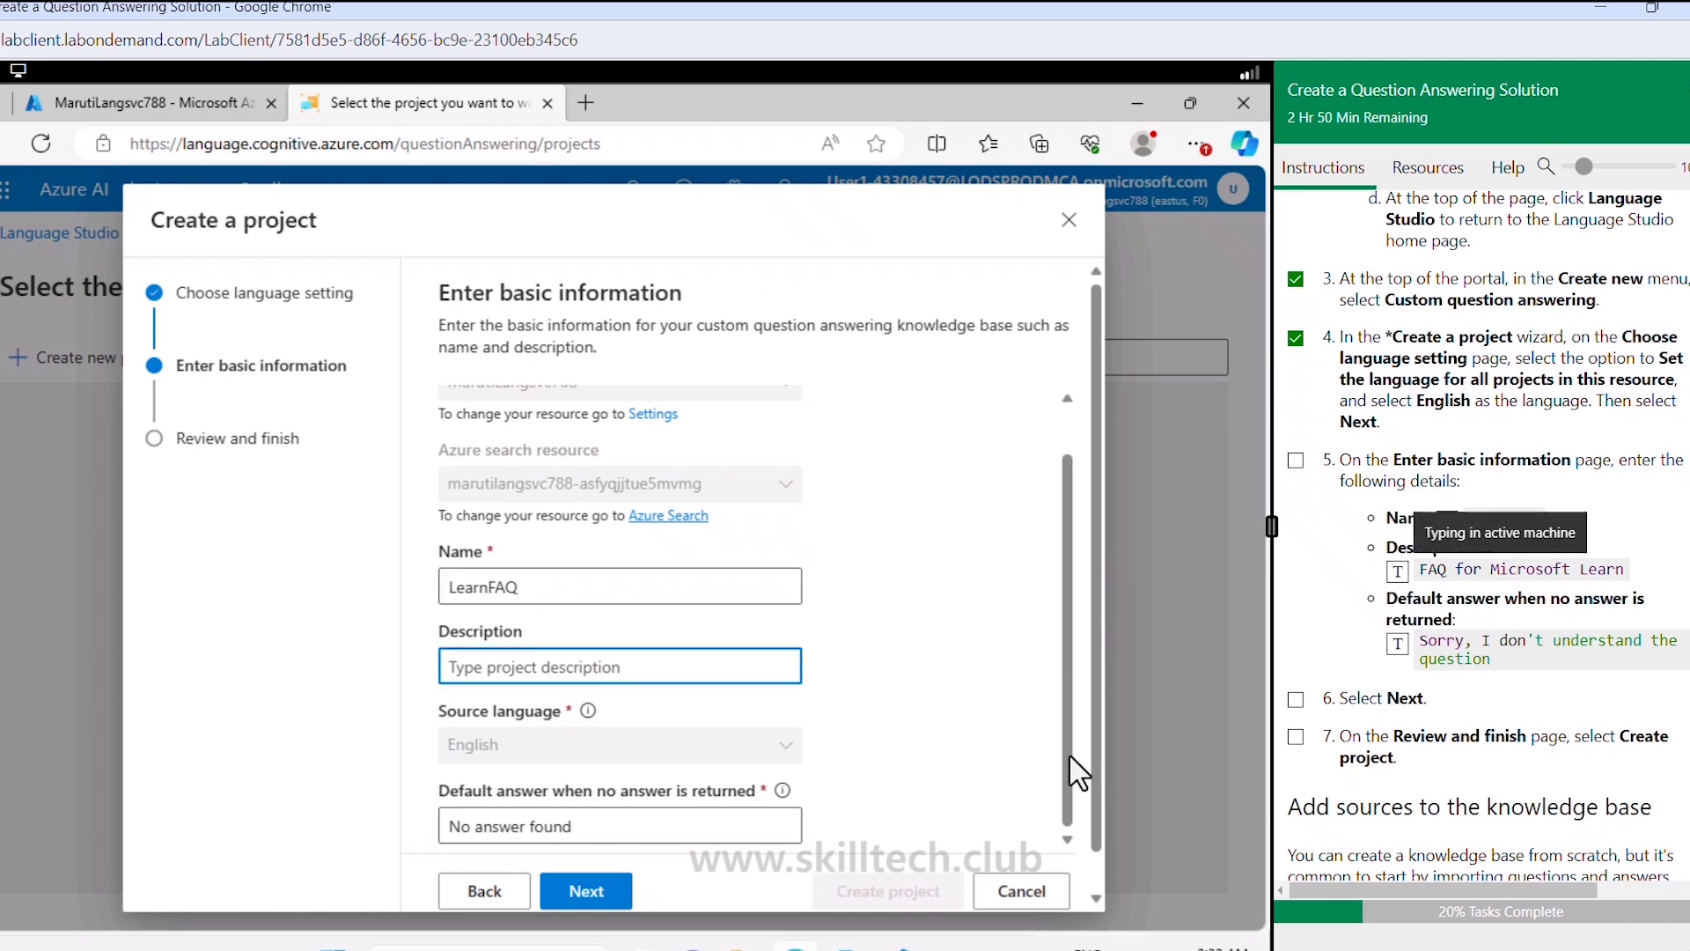
# Step: Replace the default answer with "Sorry, I don't understand the question" and proceed to the project review
pyautogui.click(733, 823)
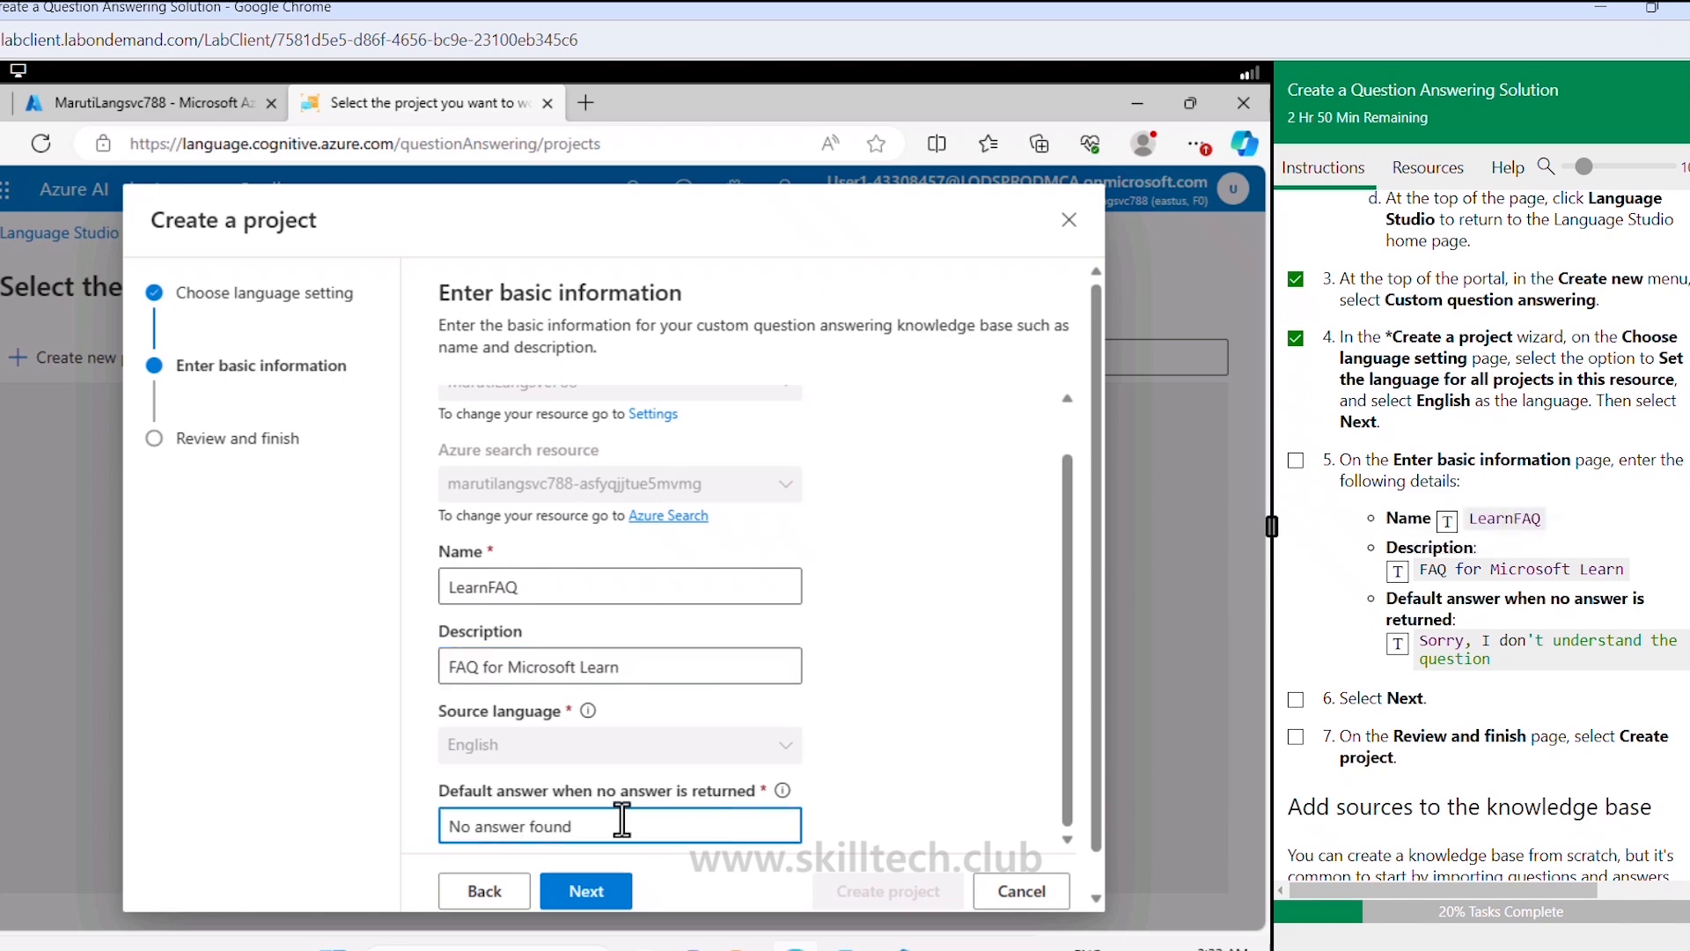
pyautogui.hotkey('ctrl', 'a')
pyautogui.press('BackSpace')
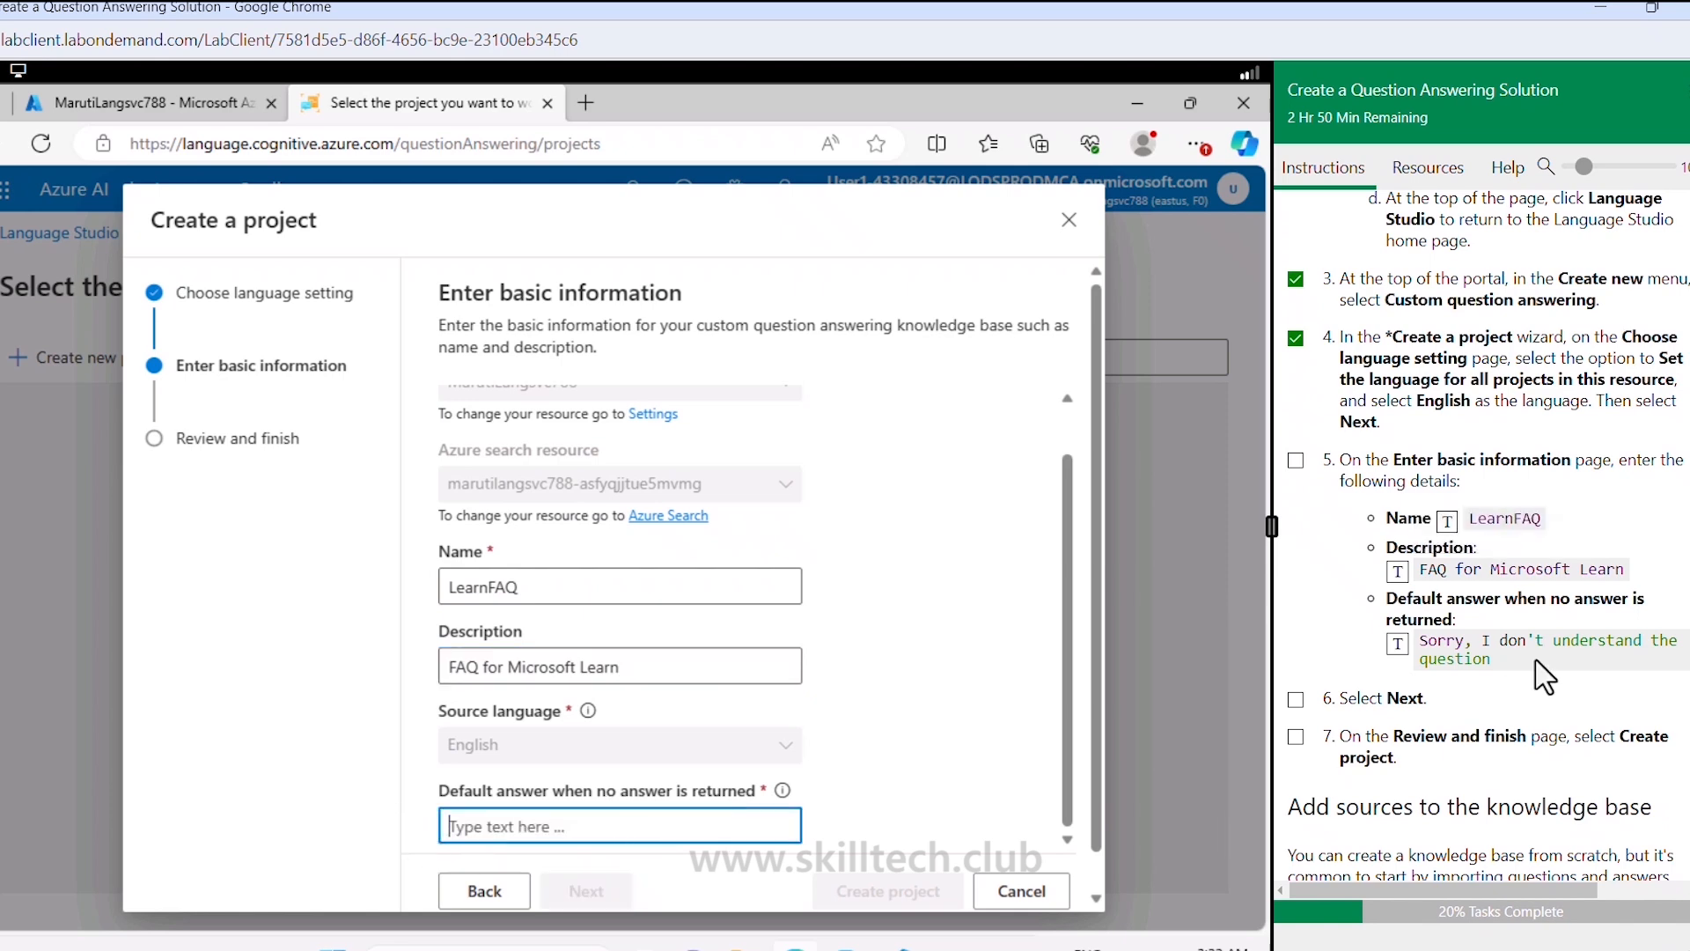
pyautogui.click(1398, 644)
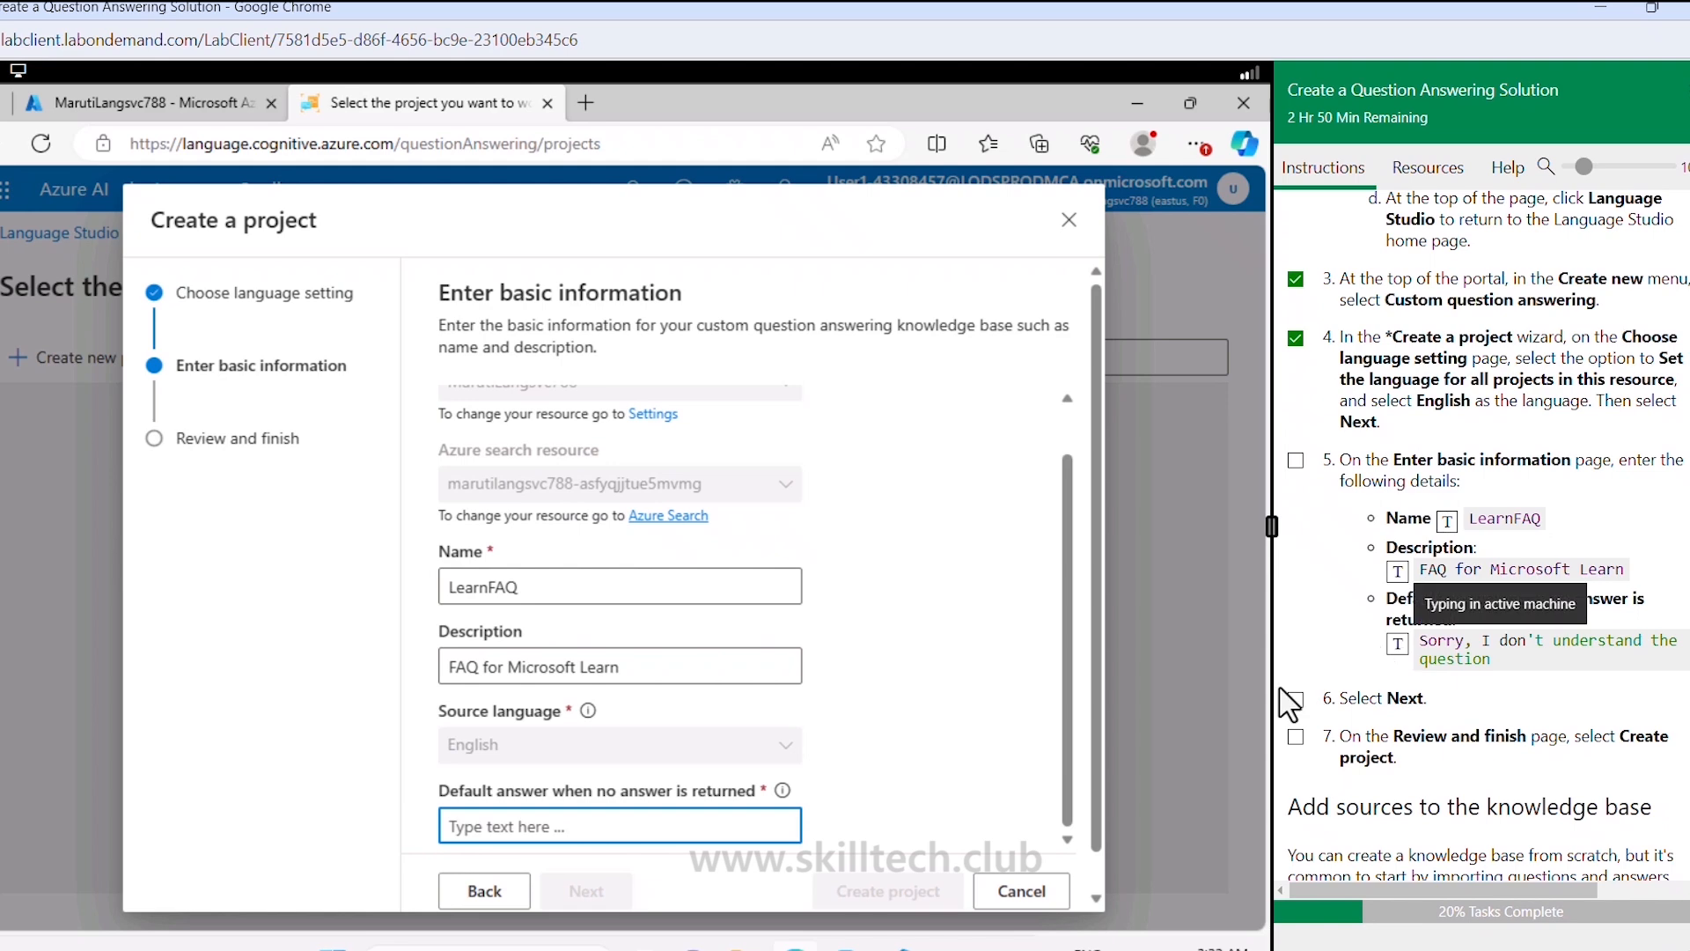
pyautogui.scroll(-1, 648, 838)
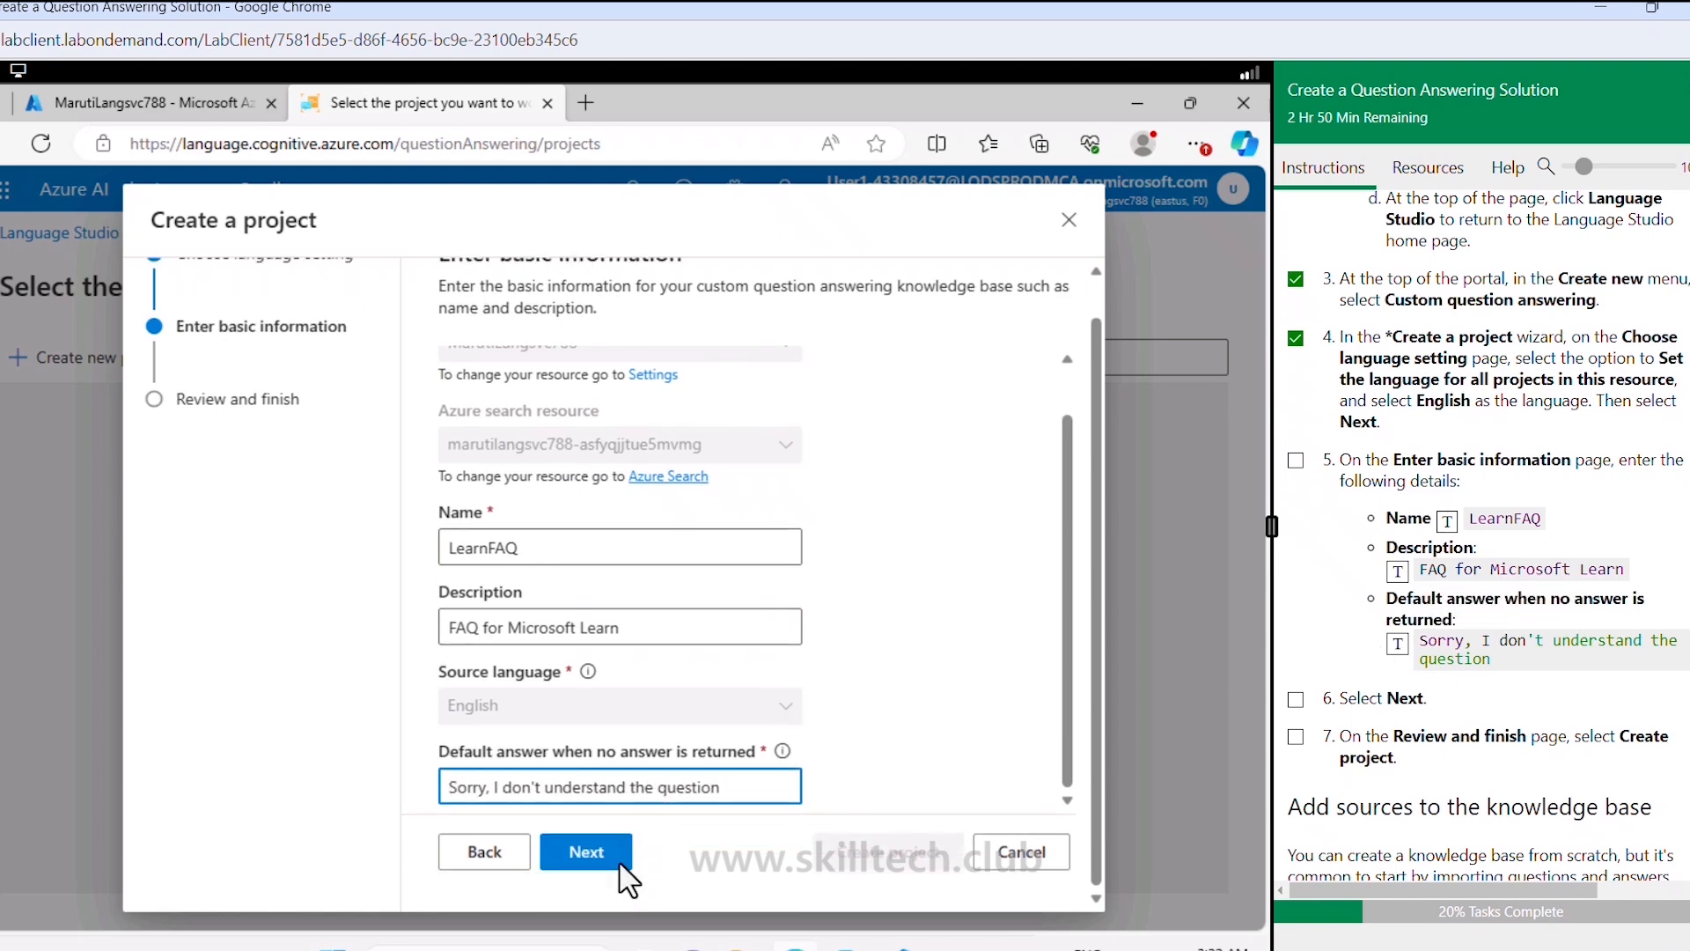
pyautogui.click(619, 867)
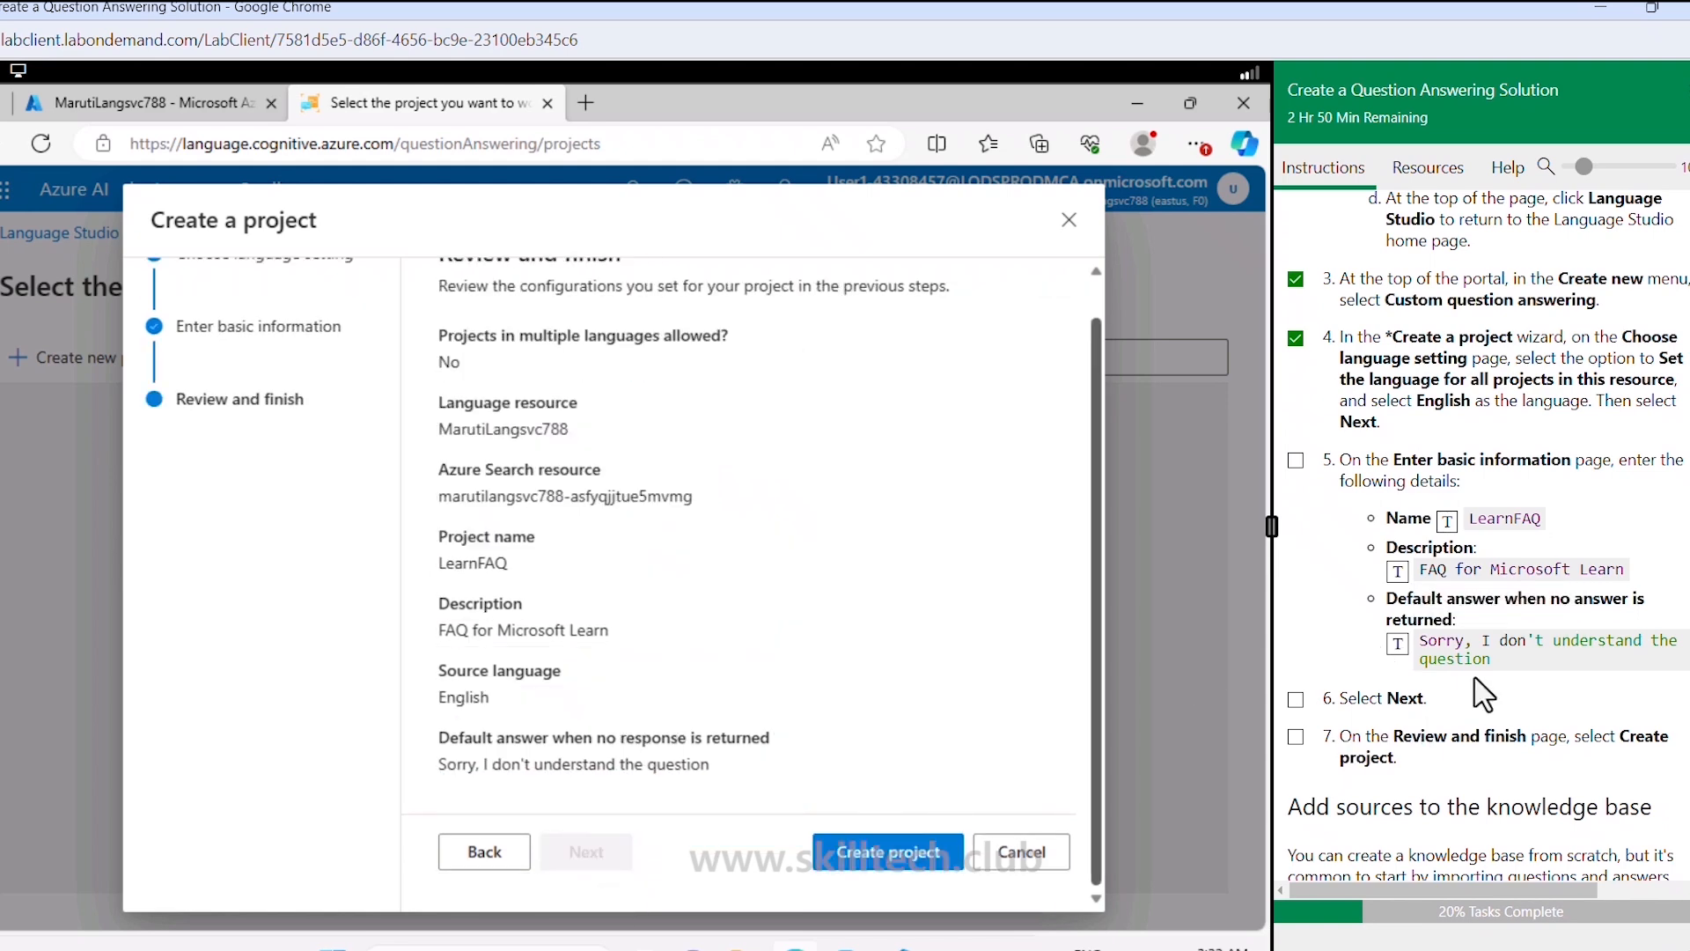
# Step: Mark tasks 5, 6 and 7 as complete in the lab instructions and create the reviewed project
pyautogui.click(1296, 699)
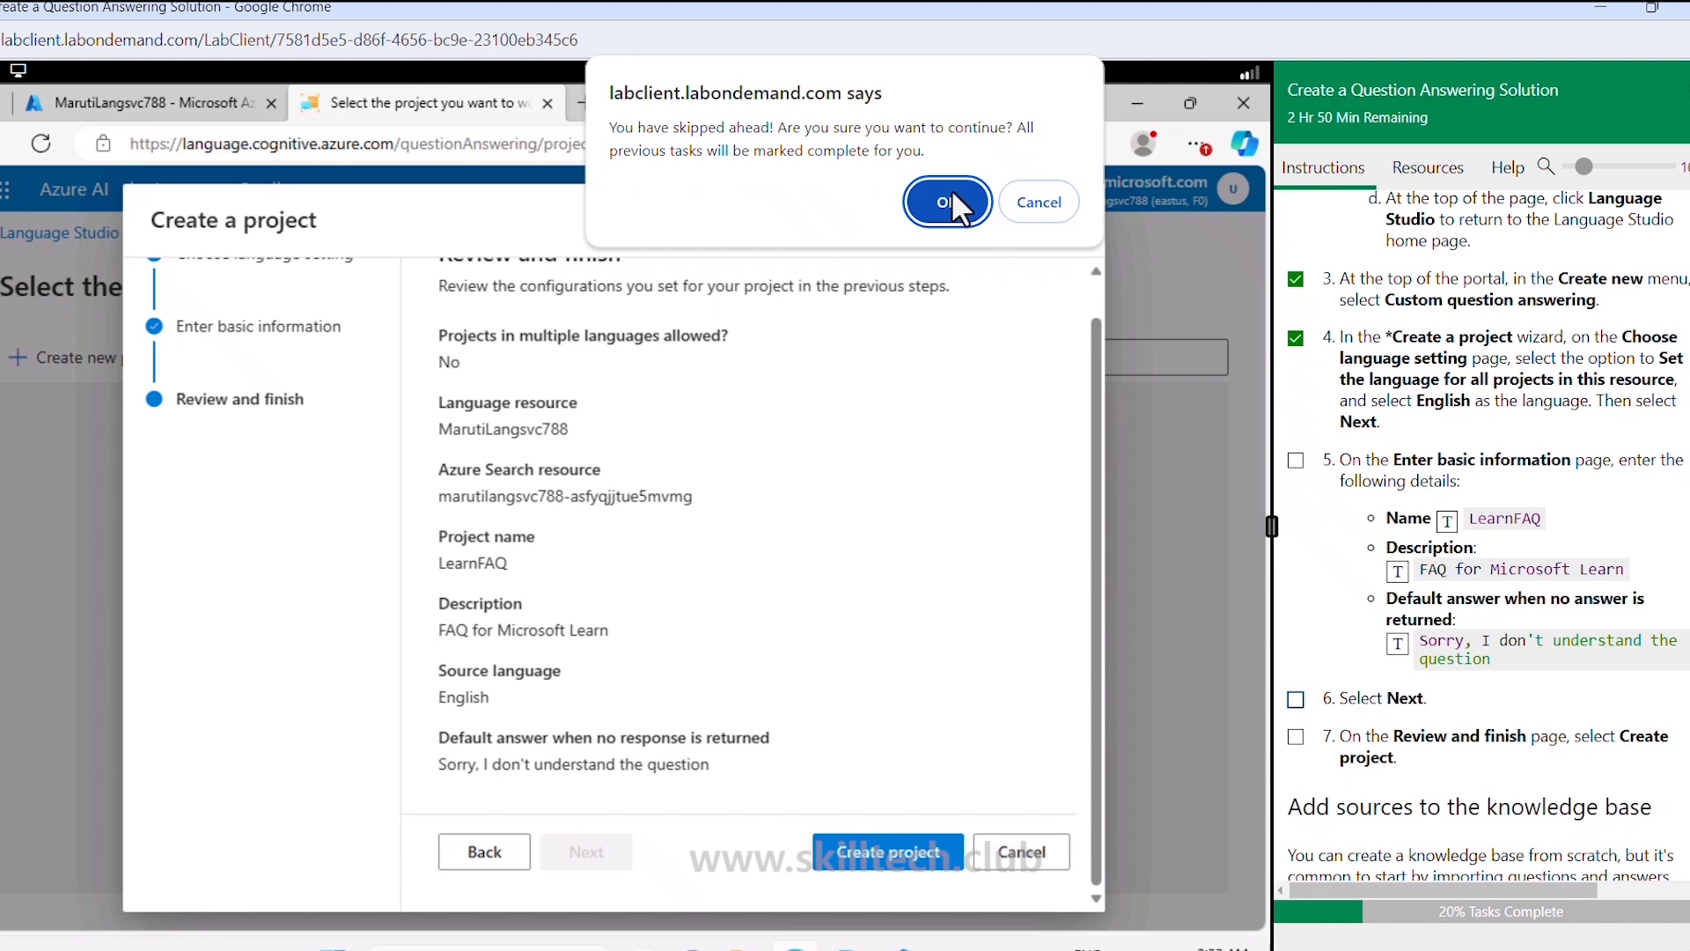
pyautogui.click(946, 198)
pyautogui.click(1296, 737)
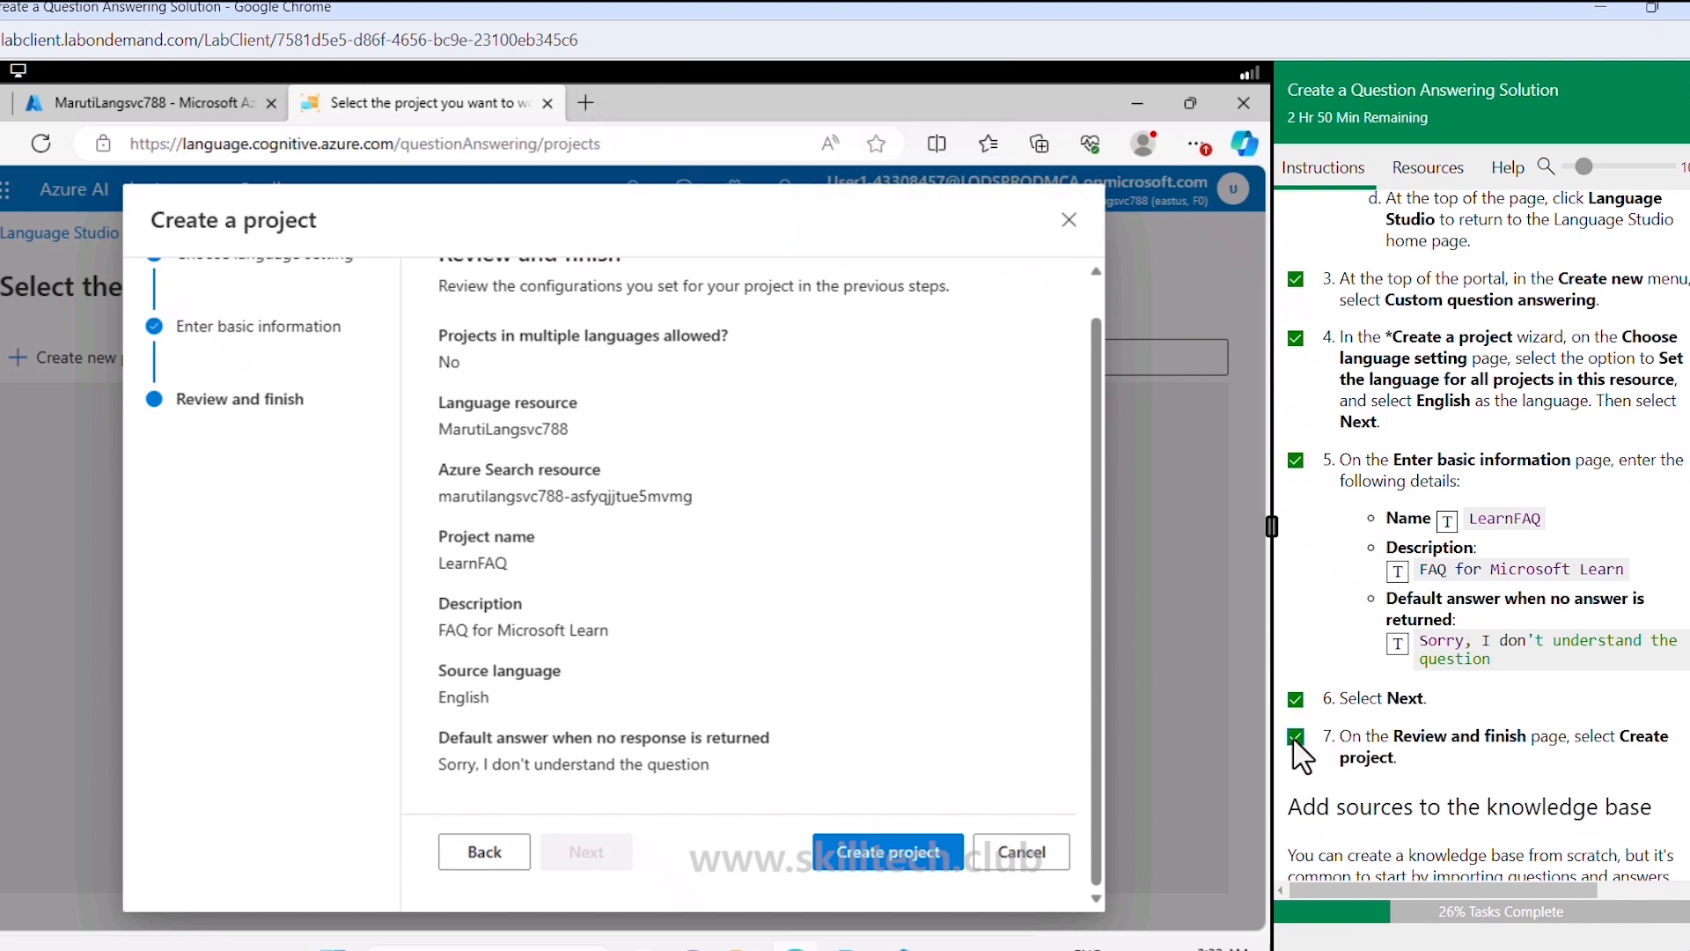
pyautogui.click(876, 852)
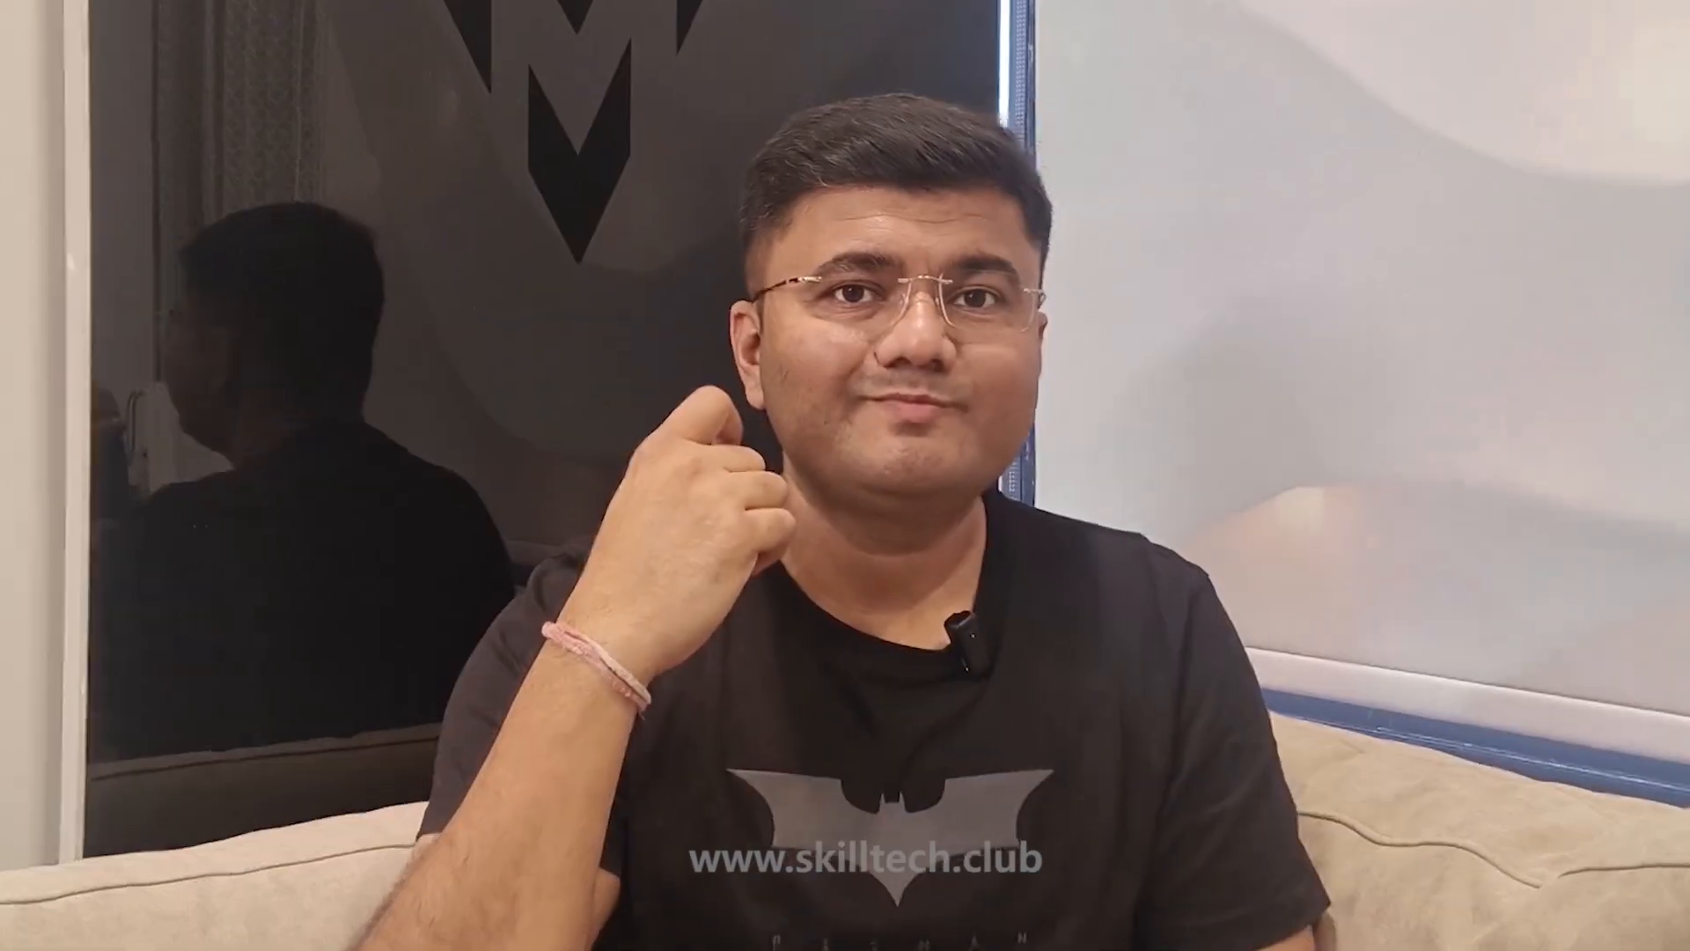
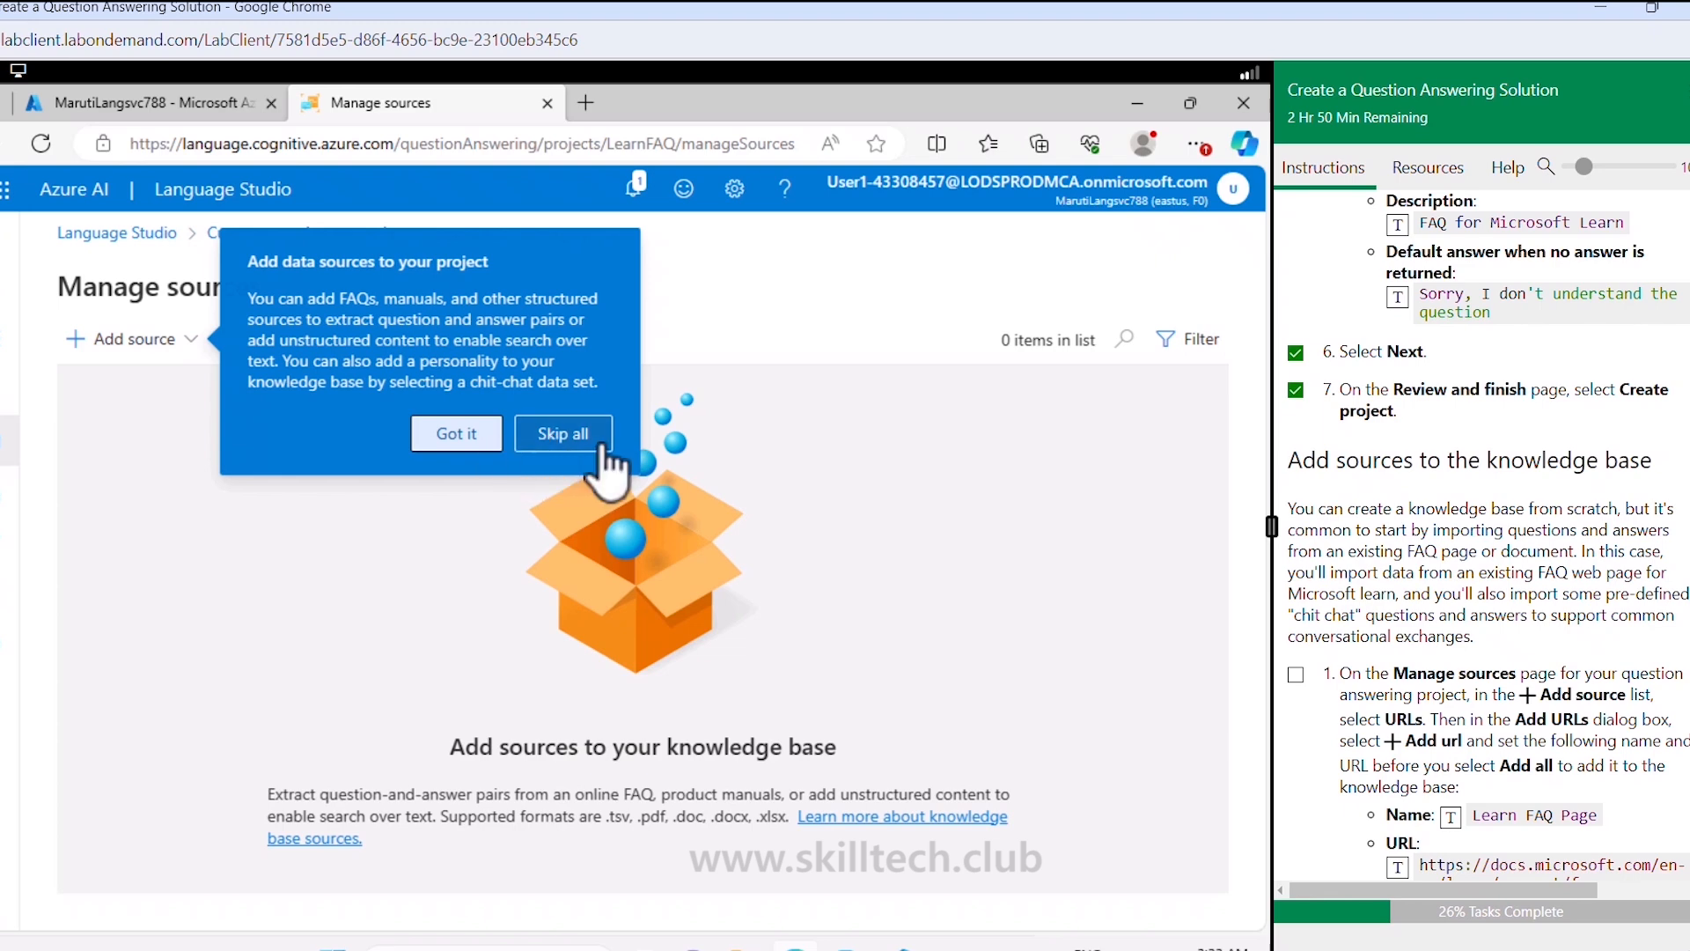
pyautogui.click(563, 440)
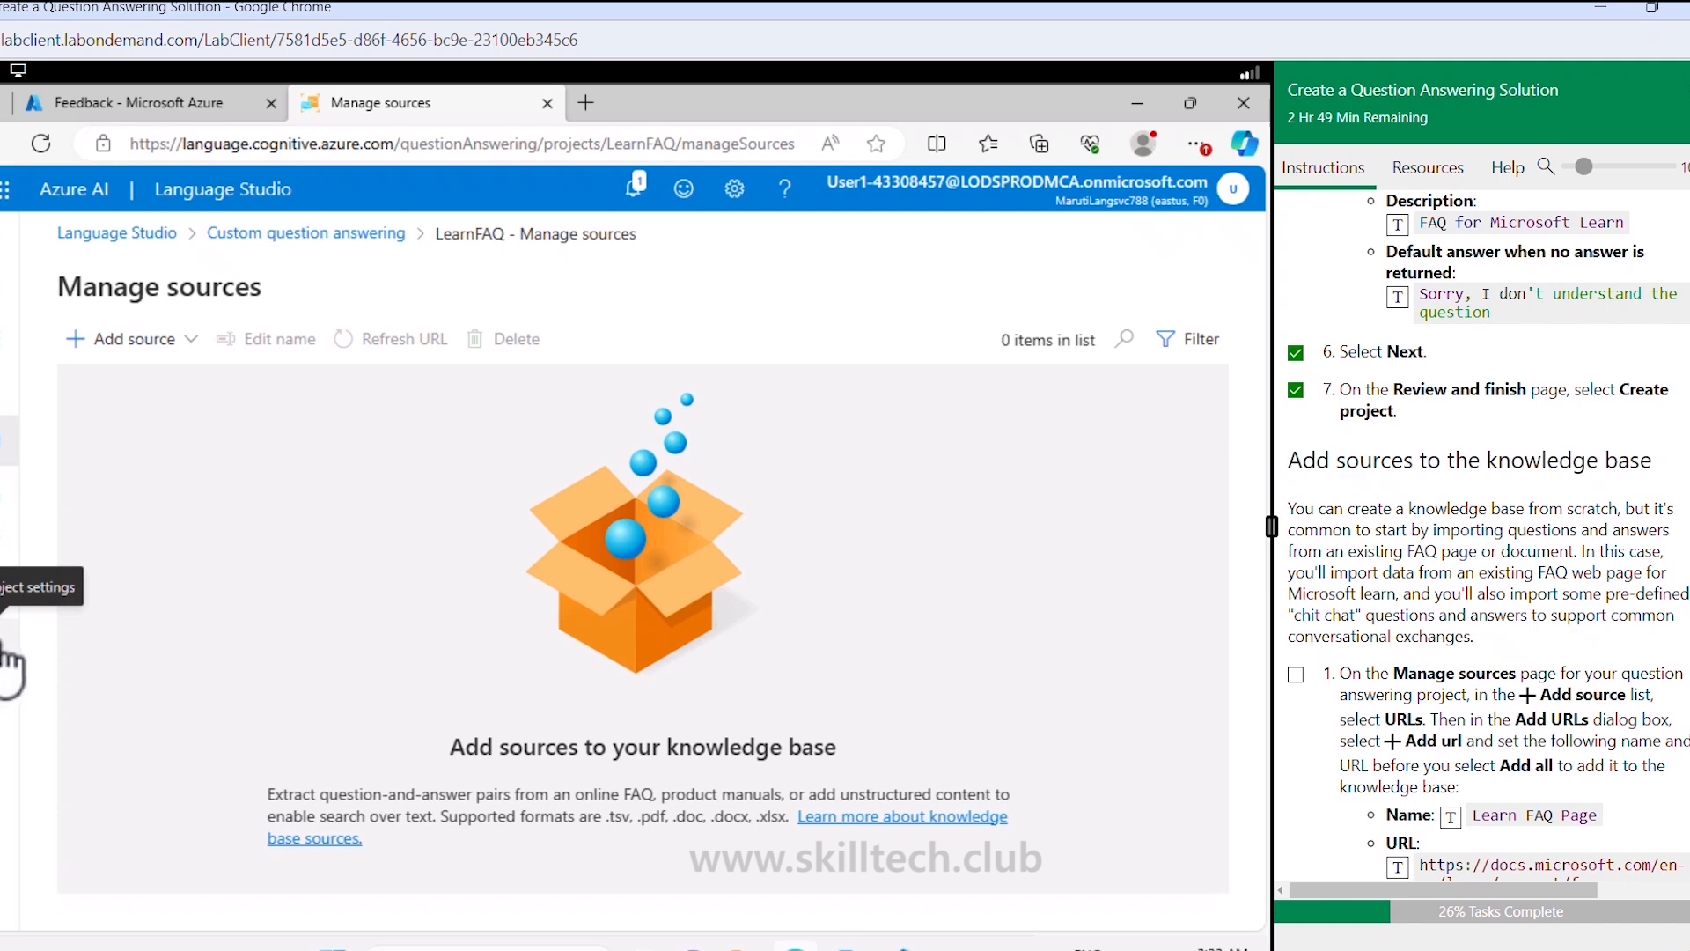
pyautogui.scroll(-4, 1481, 543)
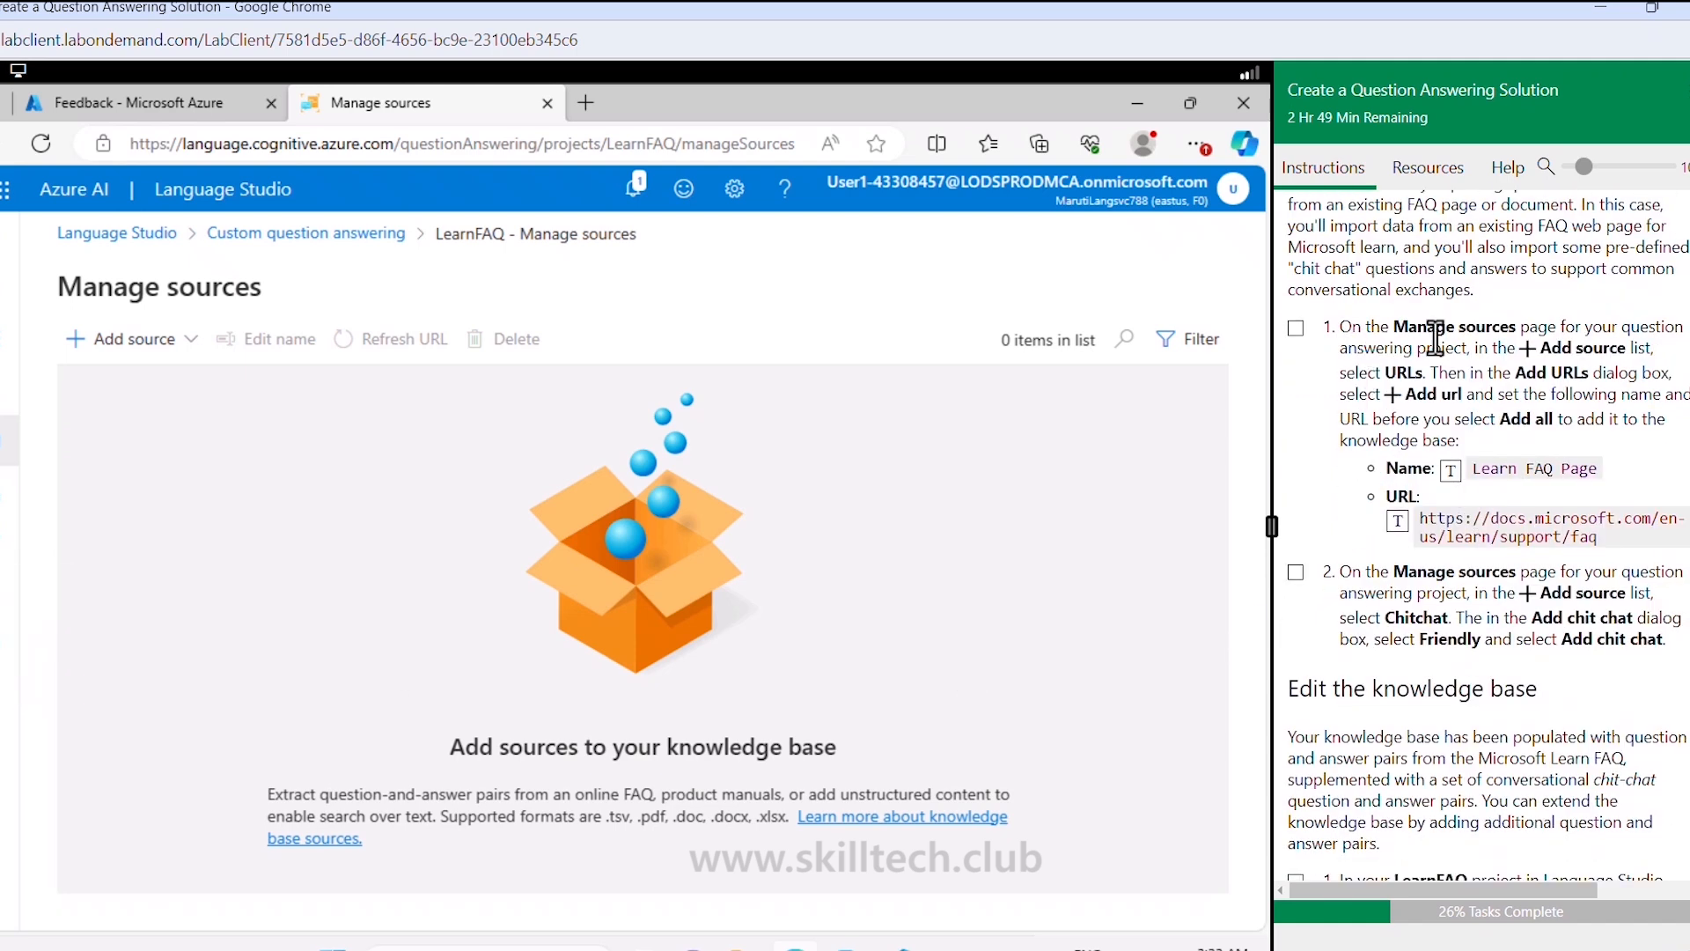
pyautogui.click(165, 352)
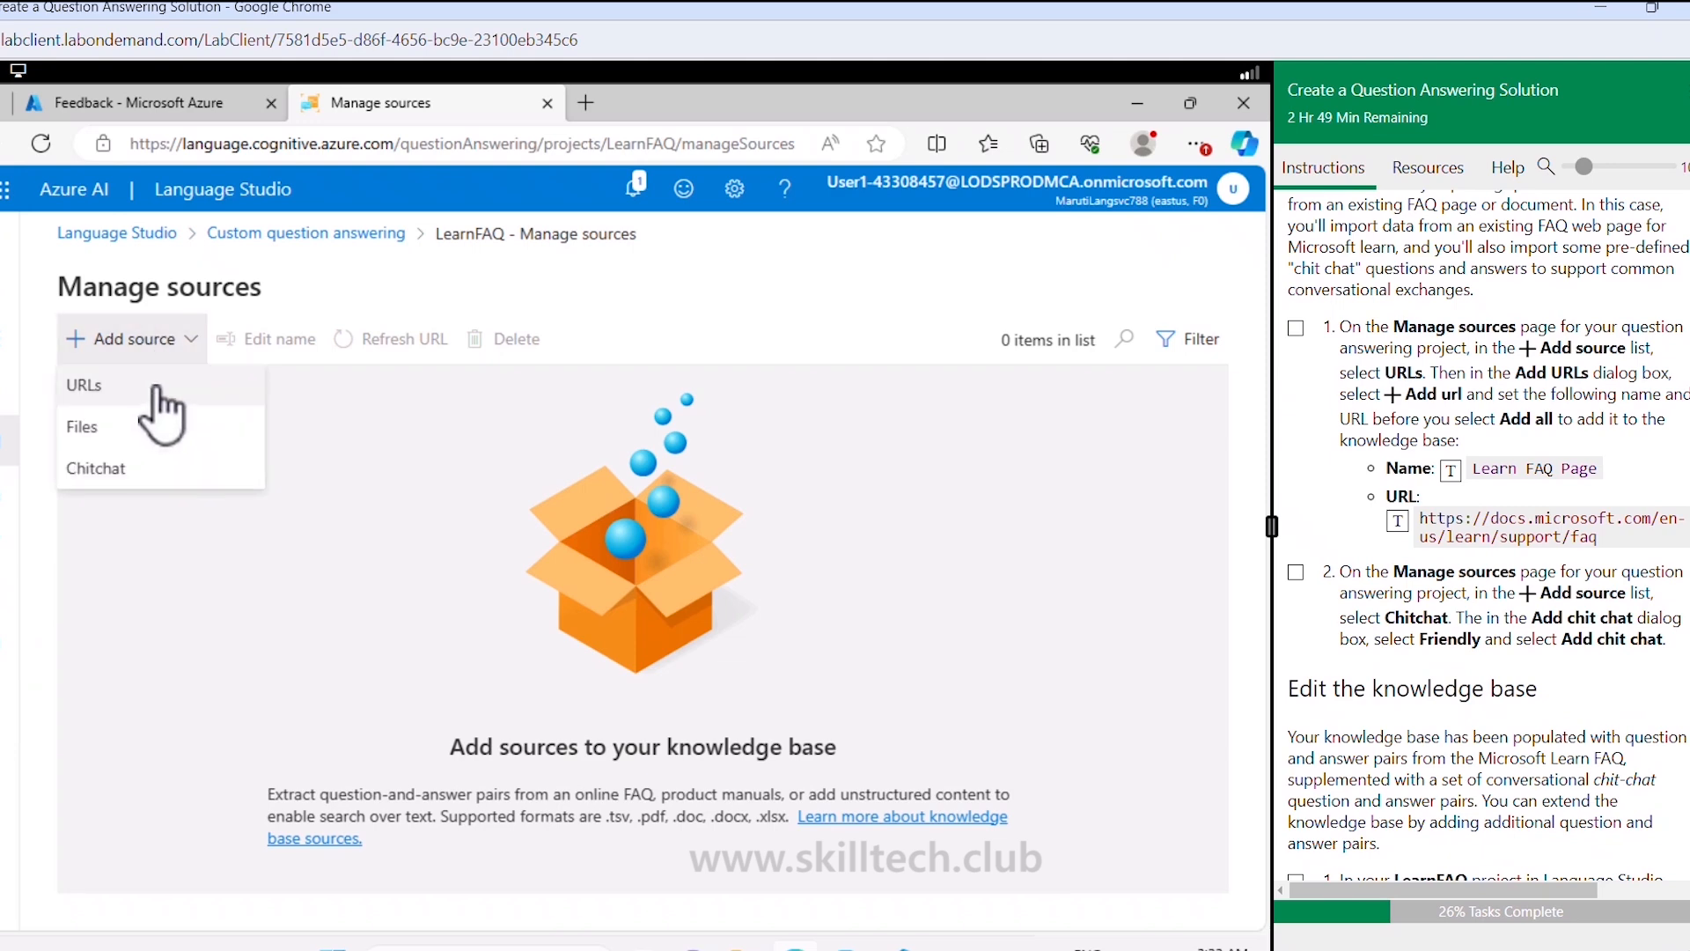
pyautogui.click(126, 392)
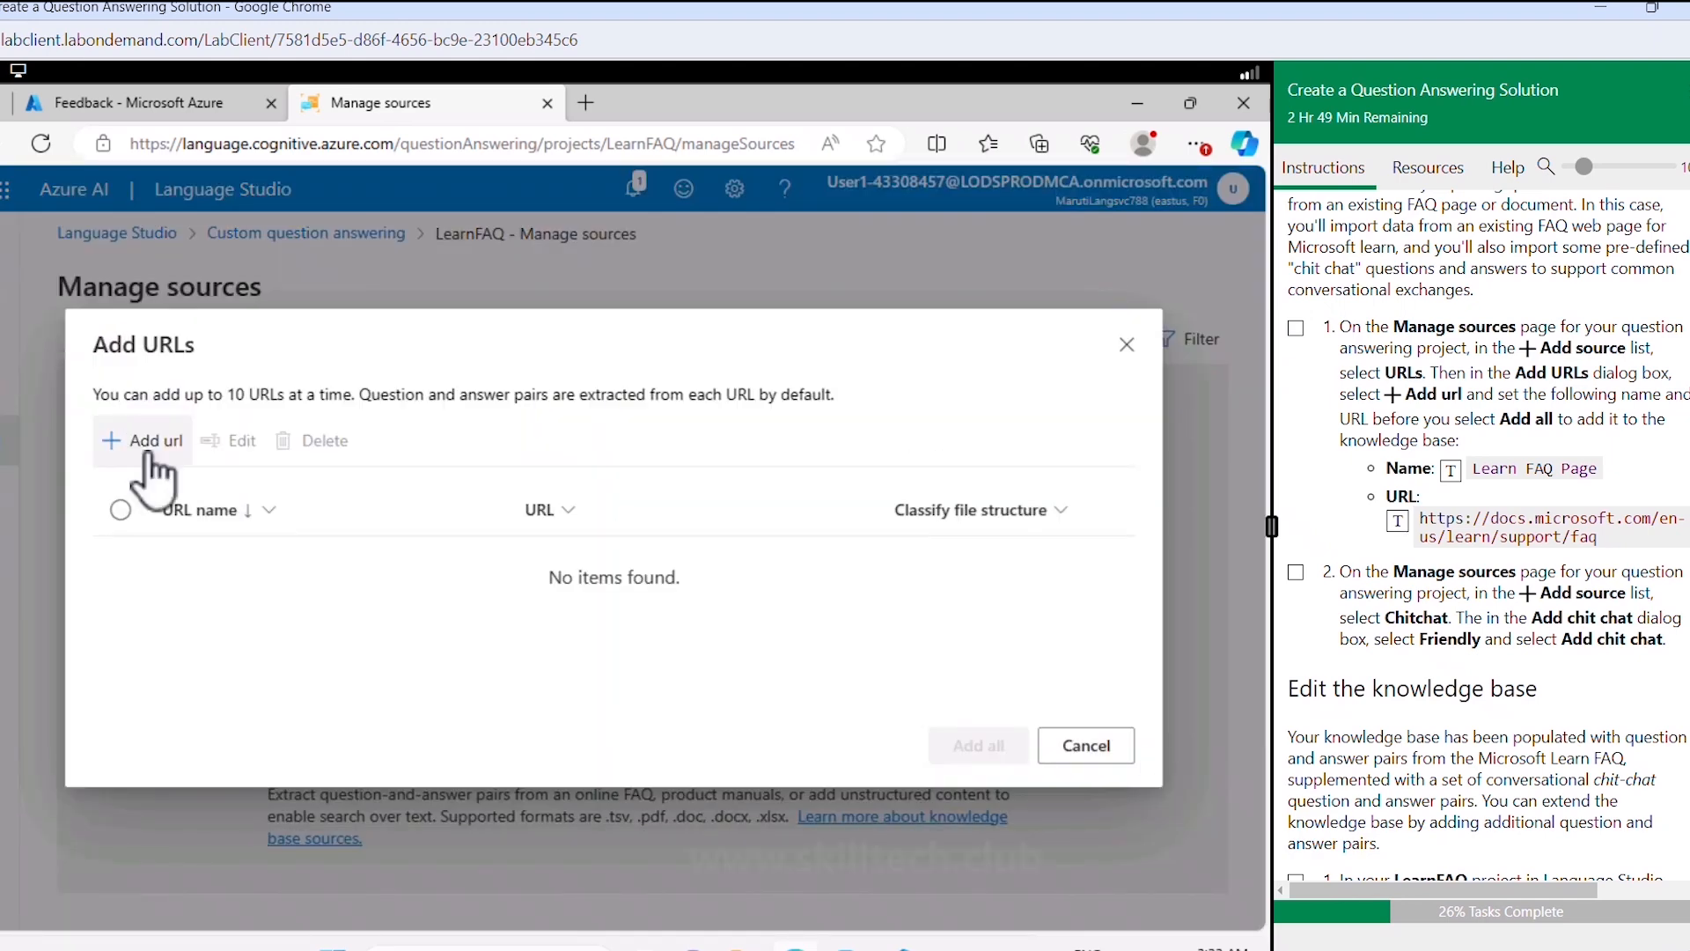
pyautogui.click(135, 445)
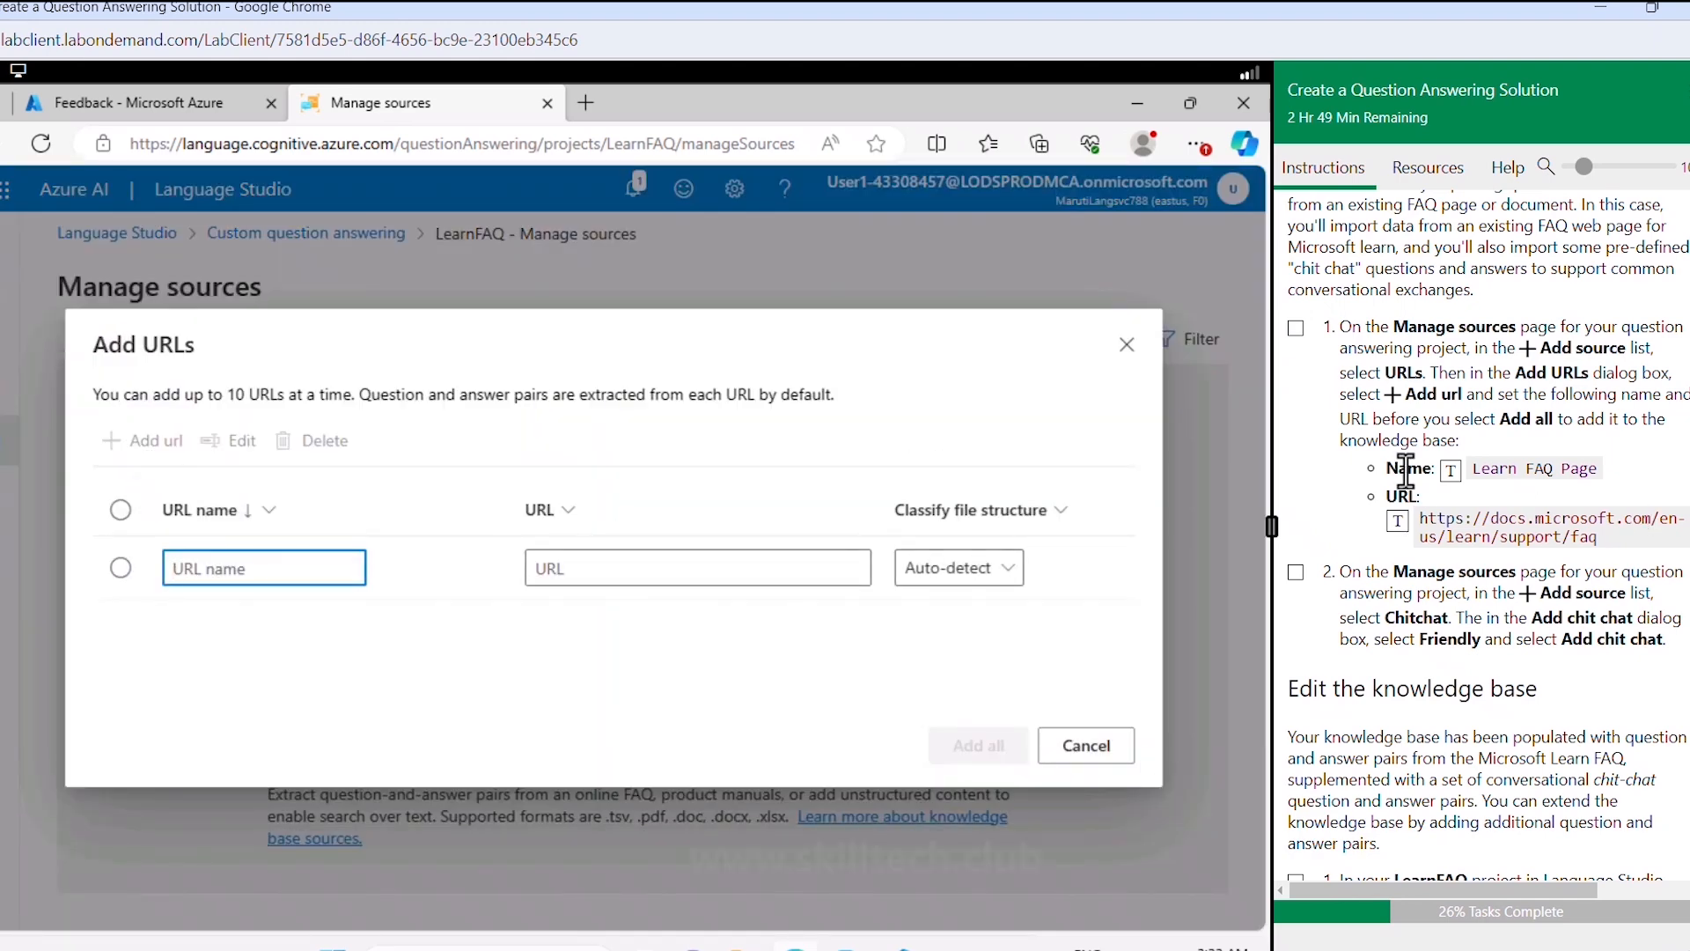
pyautogui.click(1453, 474)
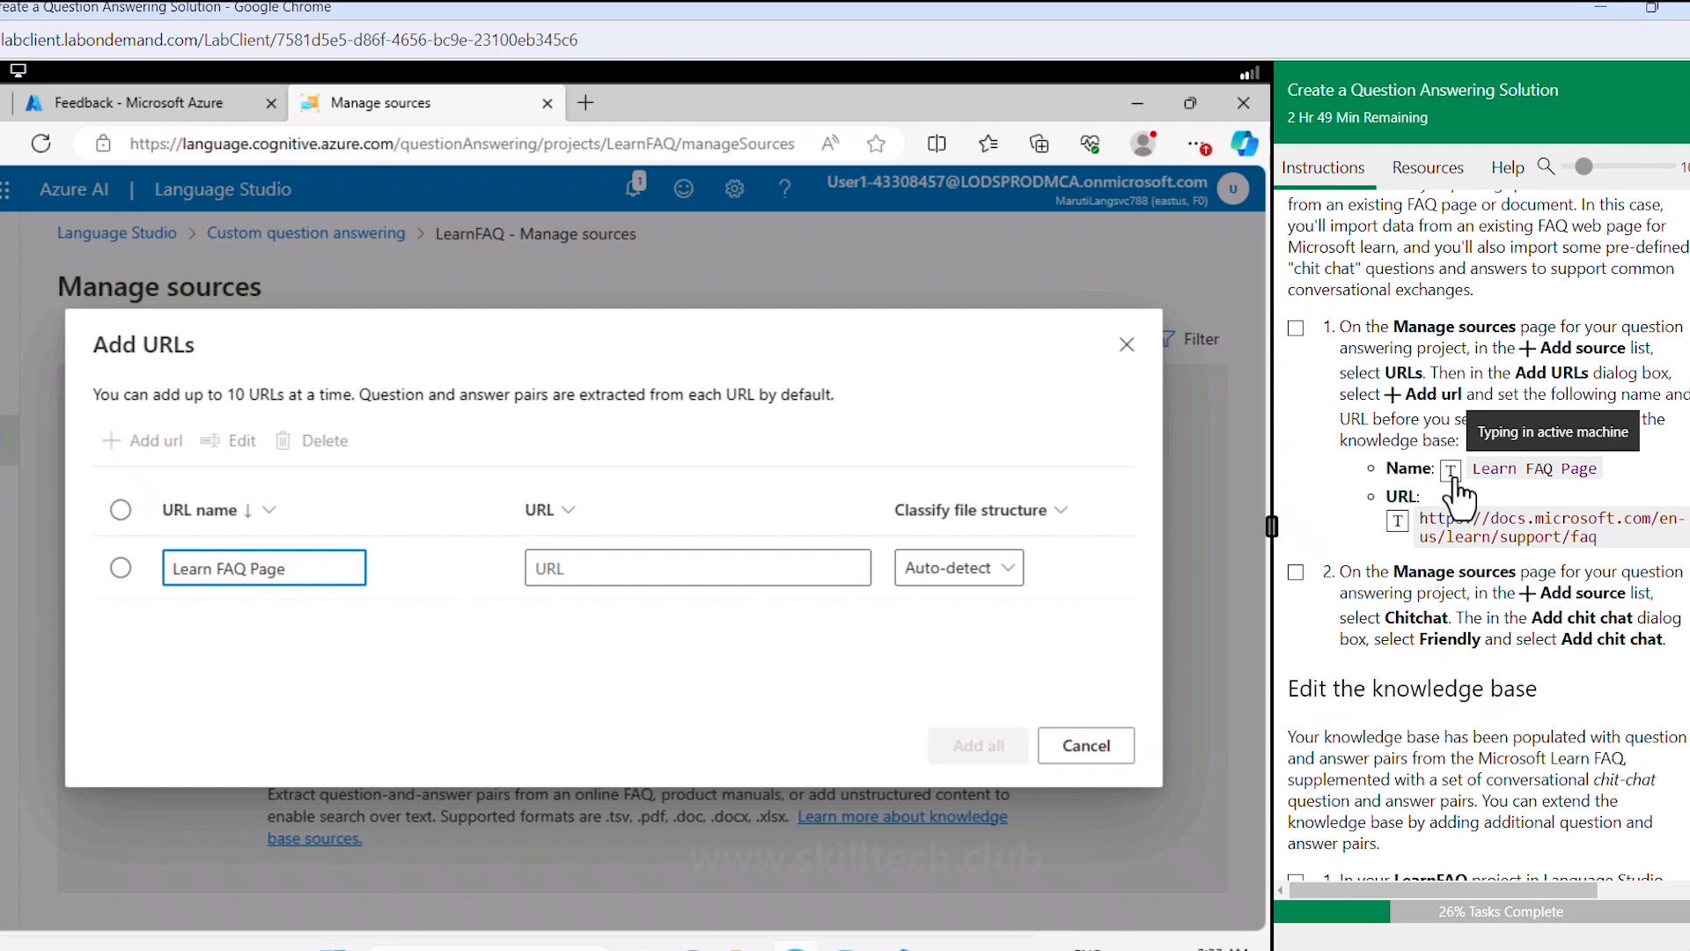
pyautogui.click(730, 571)
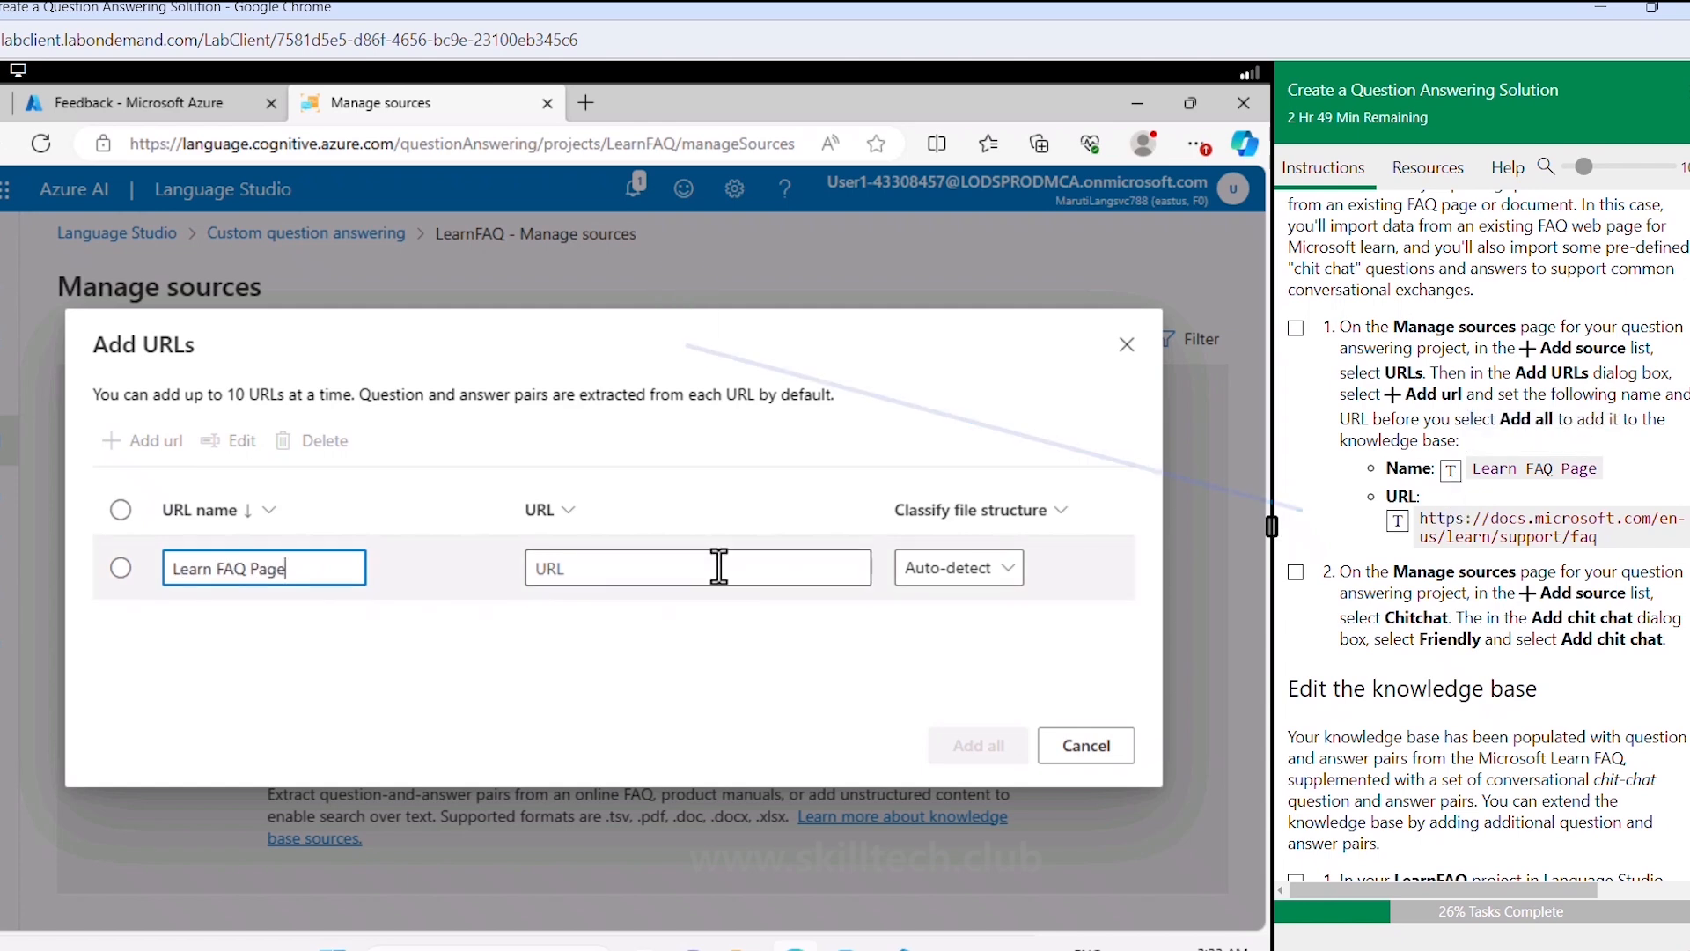
pyautogui.click(1398, 521)
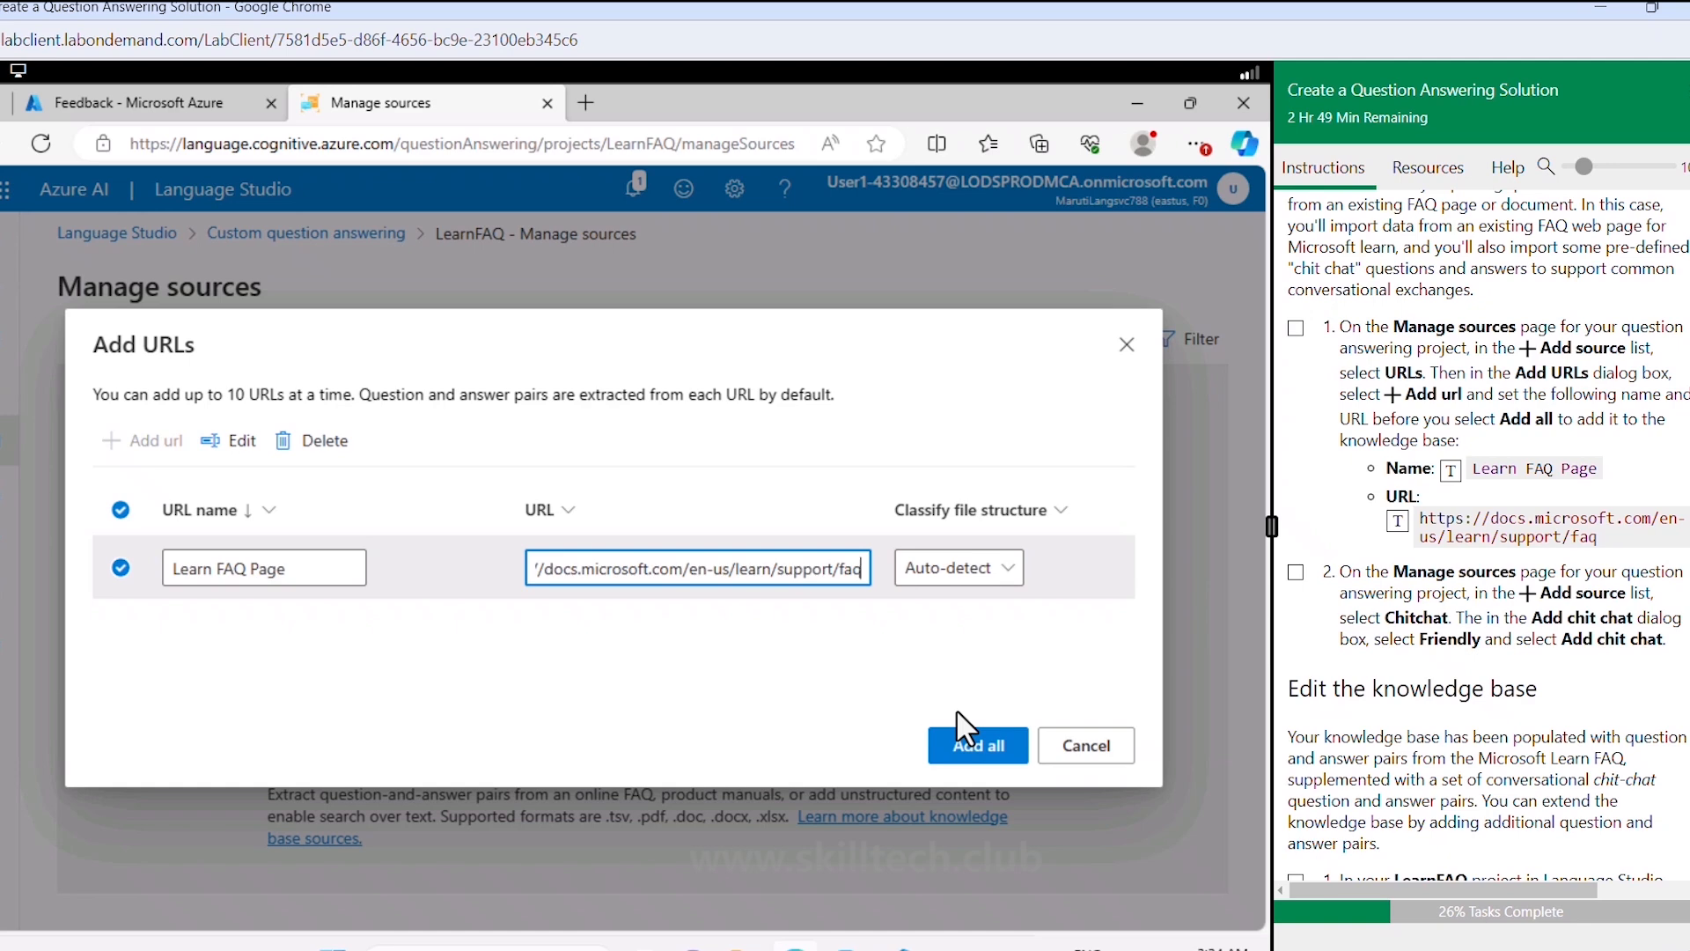
pyautogui.click(997, 757)
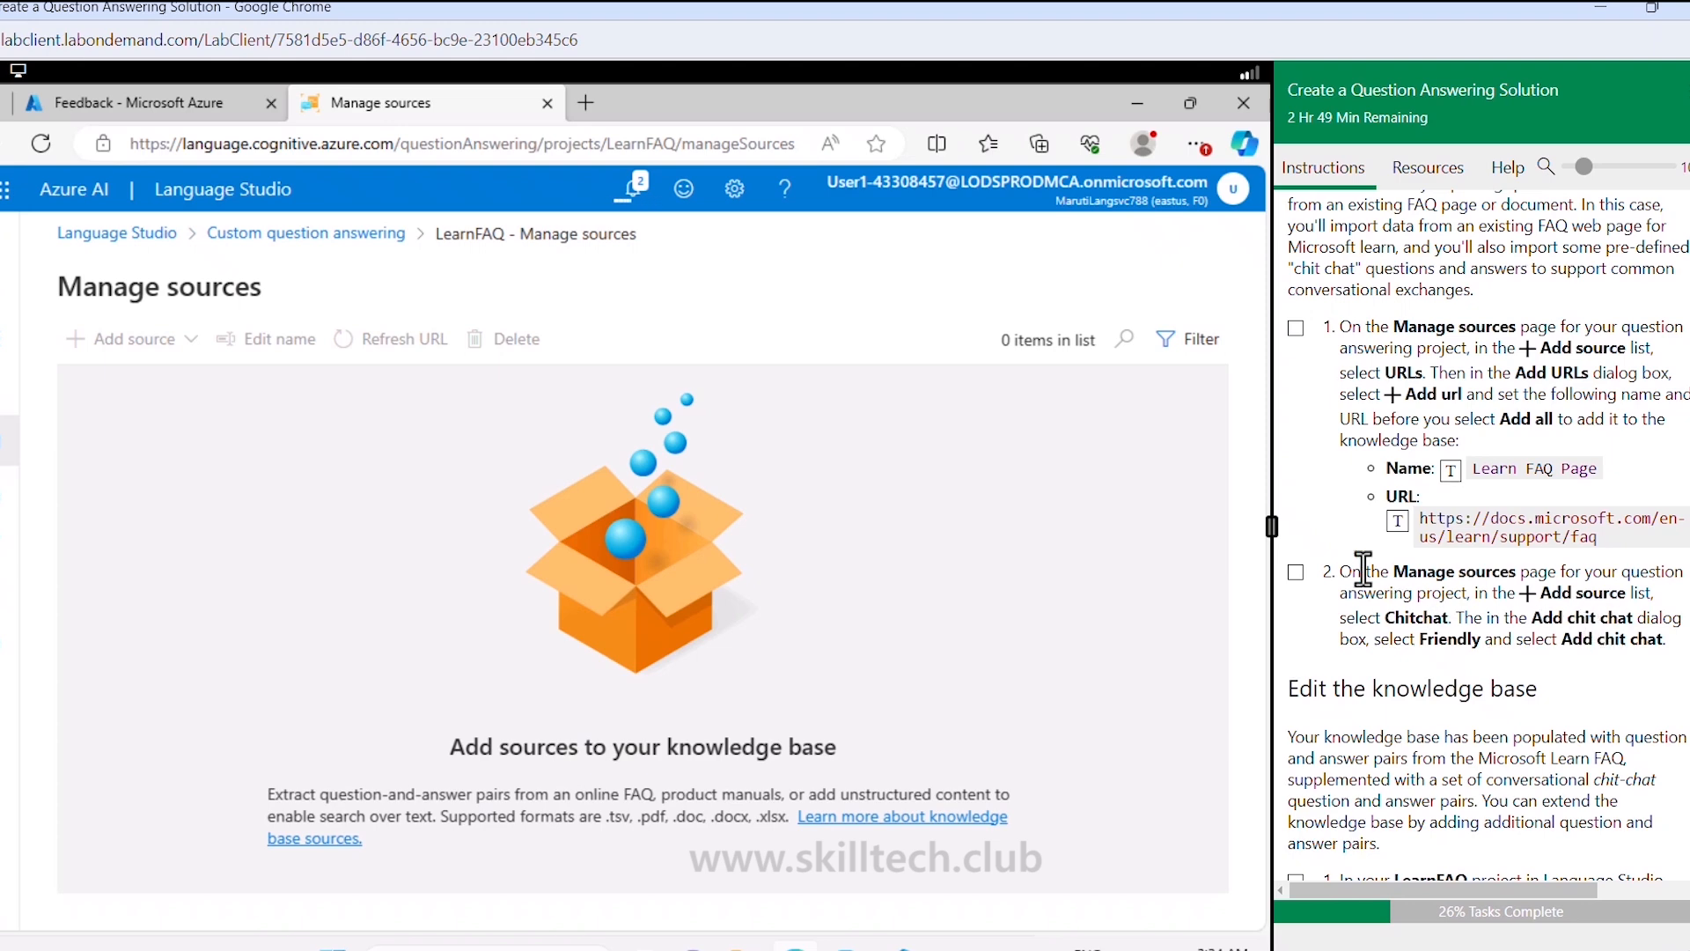
# Step: Mark the URL source task complete in the lab instructions, check the notifications and skip the tips about viewing a source's questions
pyautogui.click(1296, 329)
pyautogui.click(632, 190)
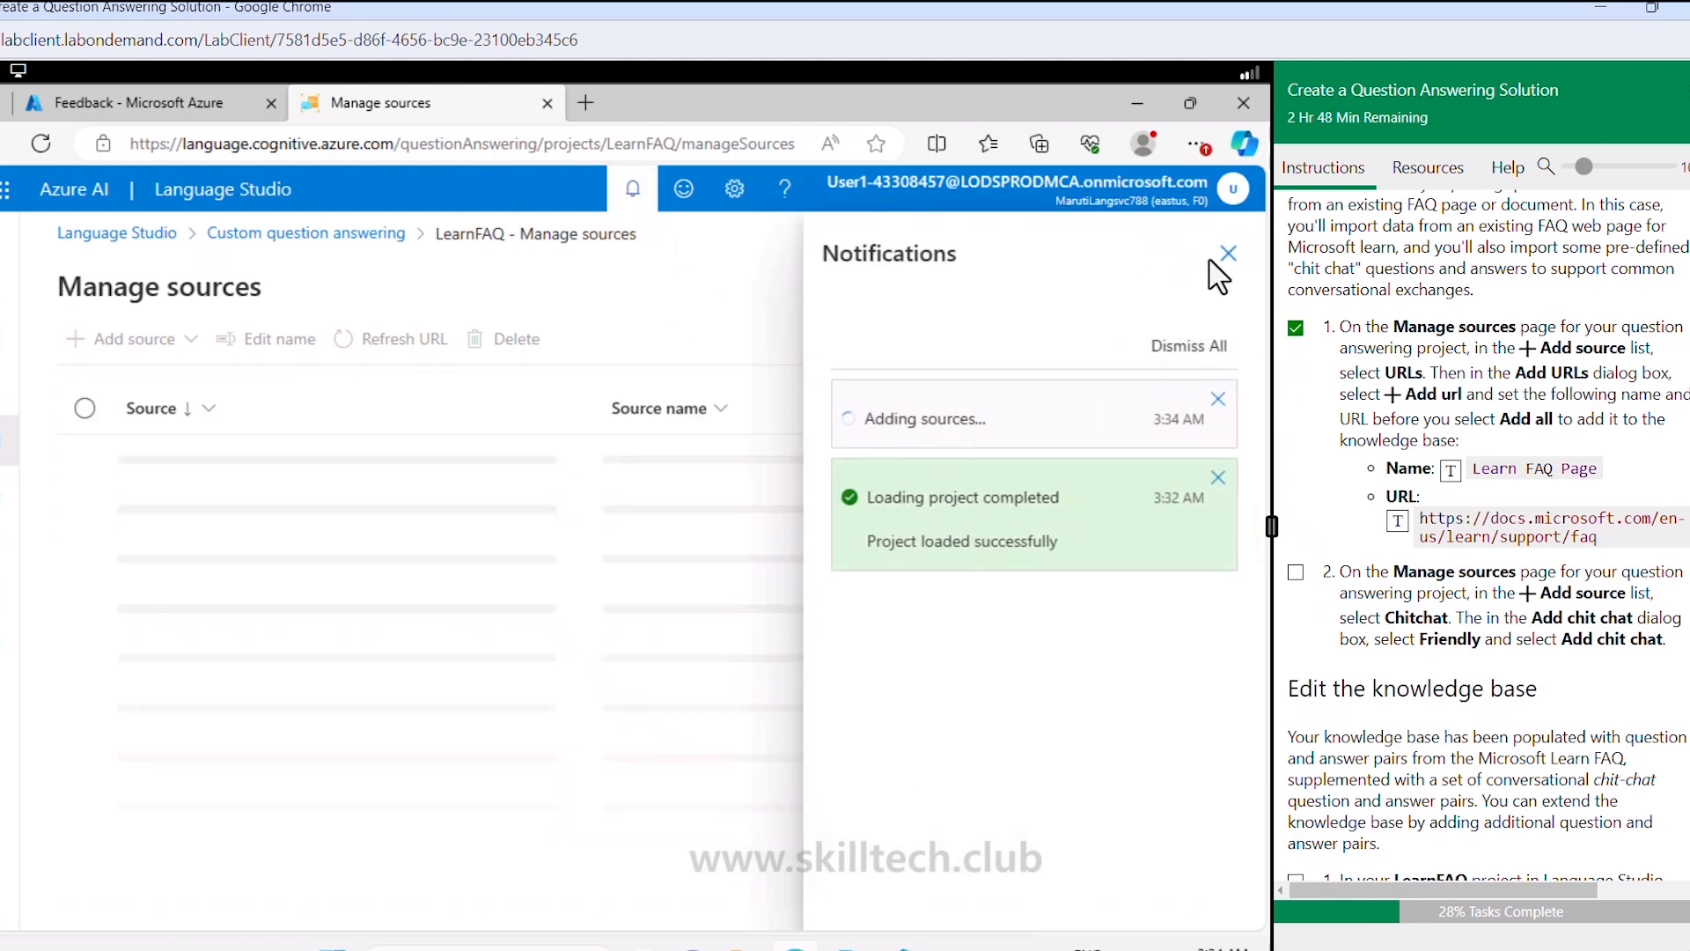
pyautogui.click(1228, 256)
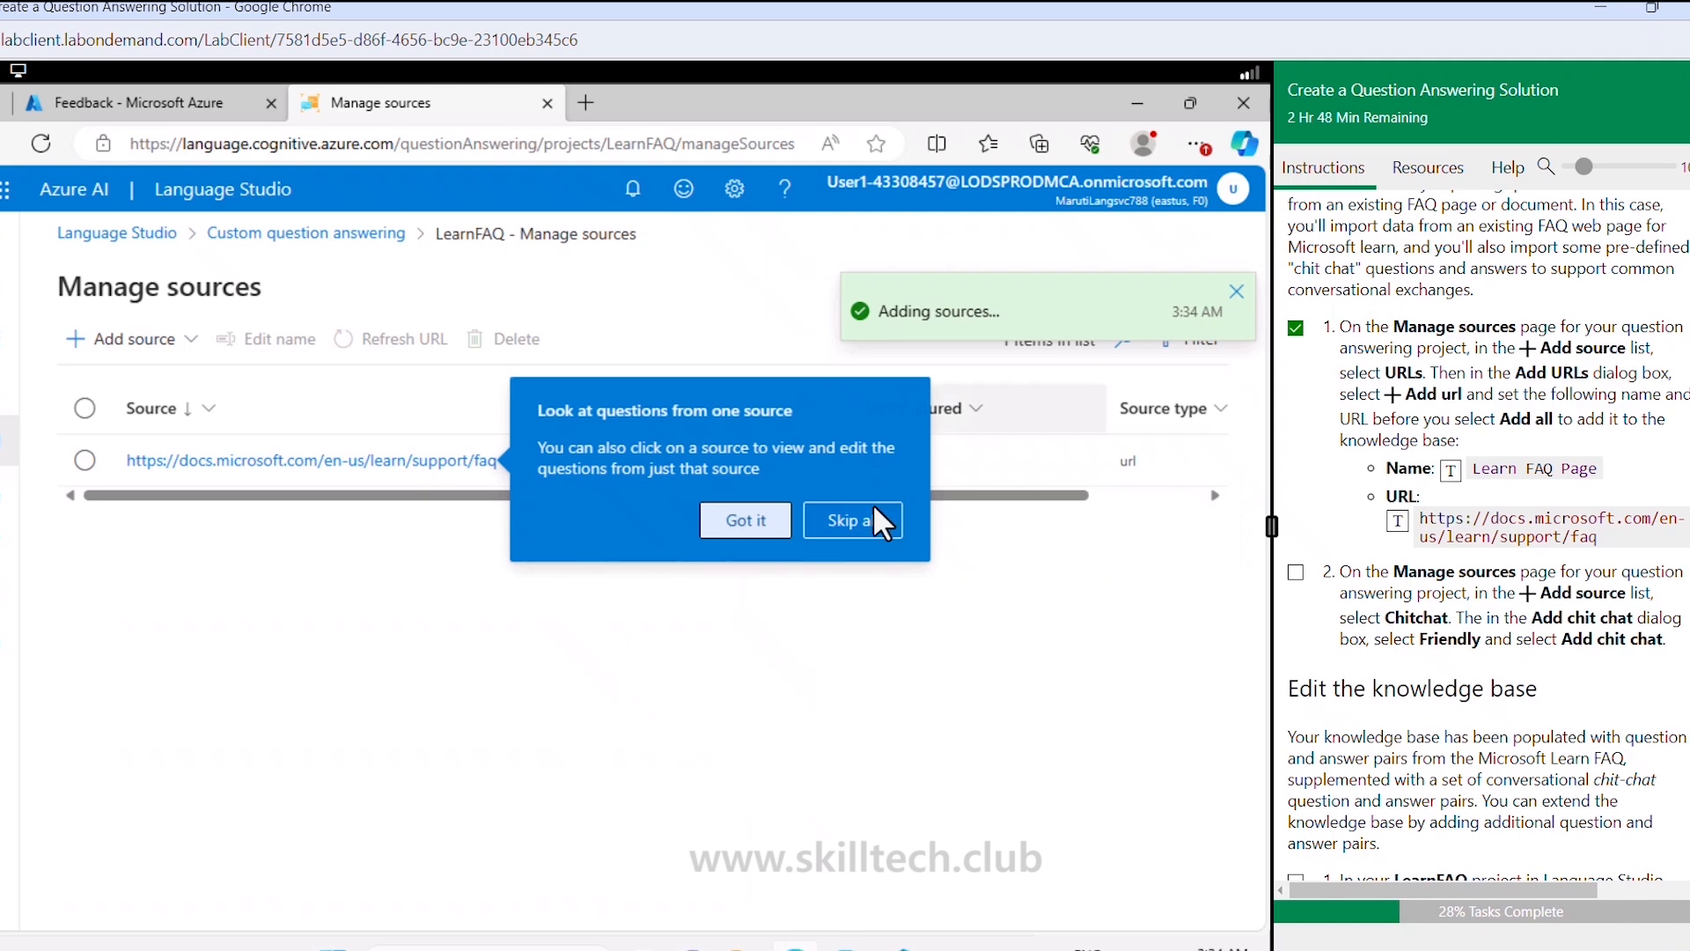
pyautogui.click(867, 530)
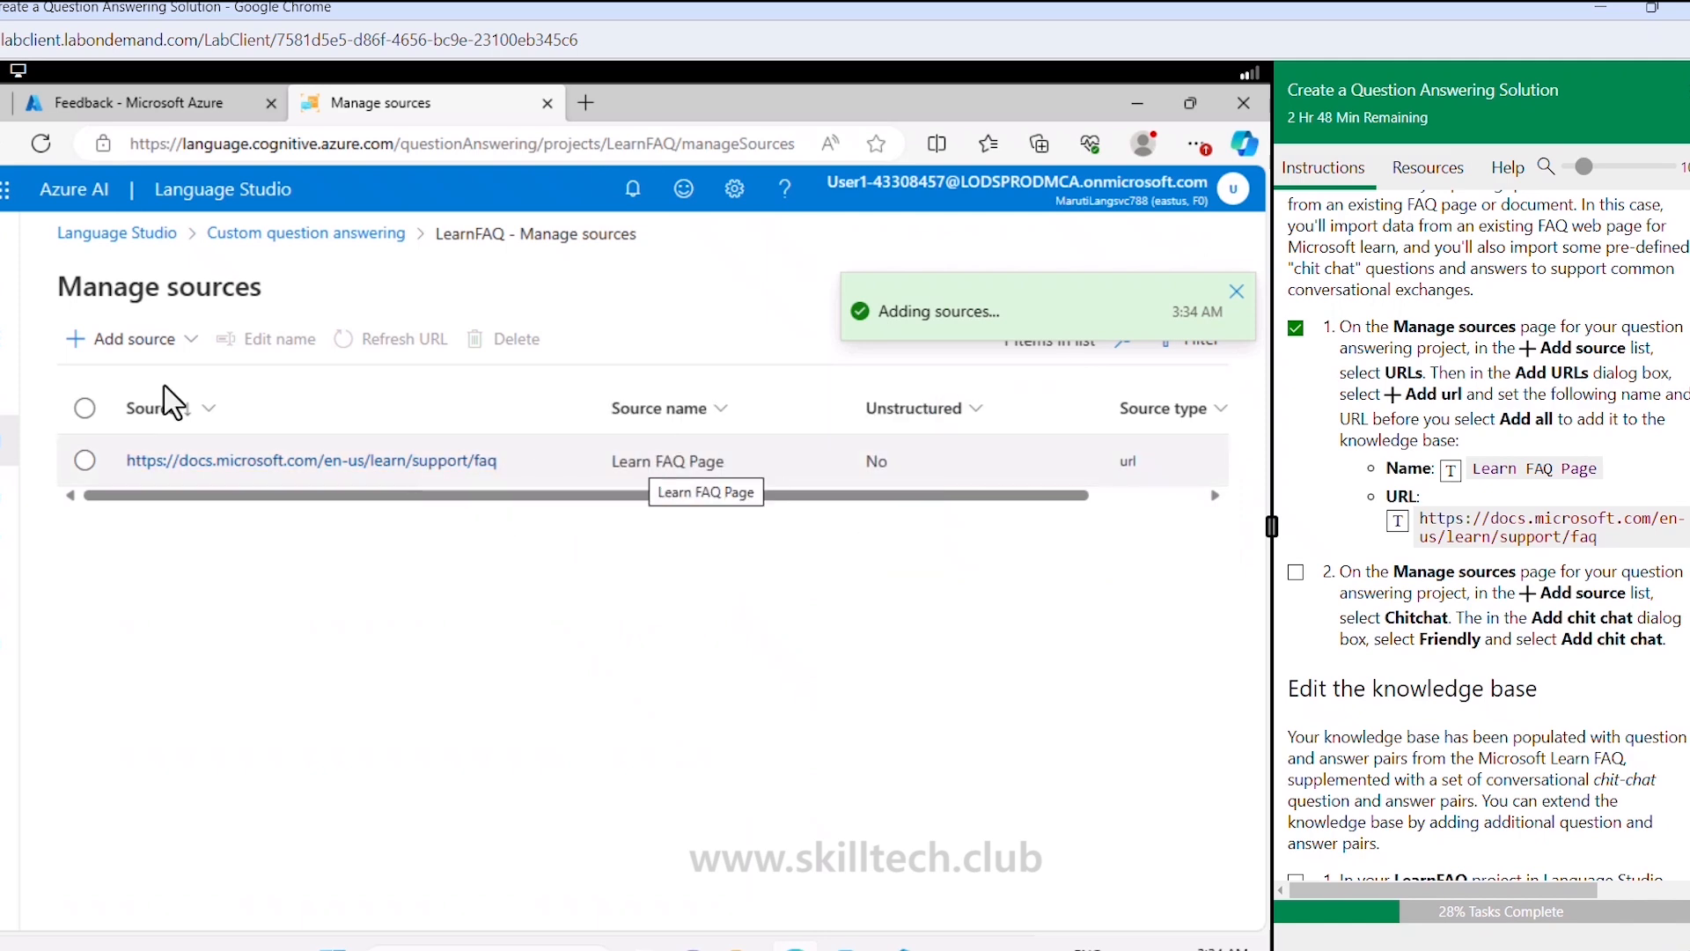
# Step: Open the knowledge base editing page and dismiss its tips to view the imported question answer pairs
pyautogui.click(8, 489)
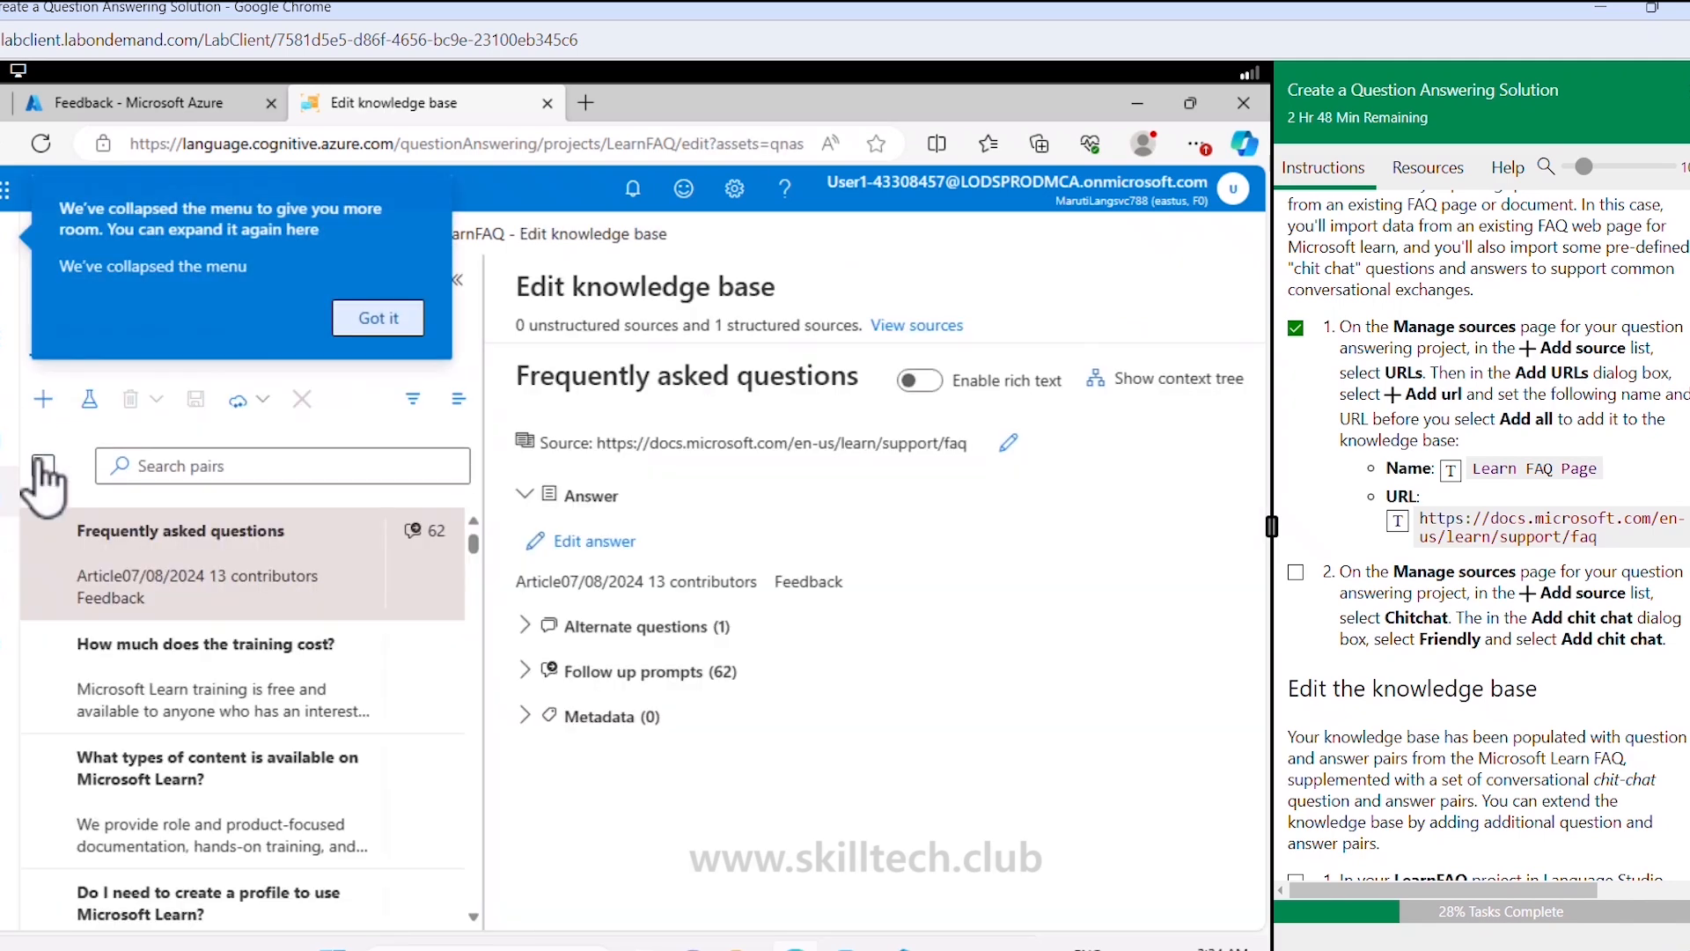
pyautogui.click(363, 324)
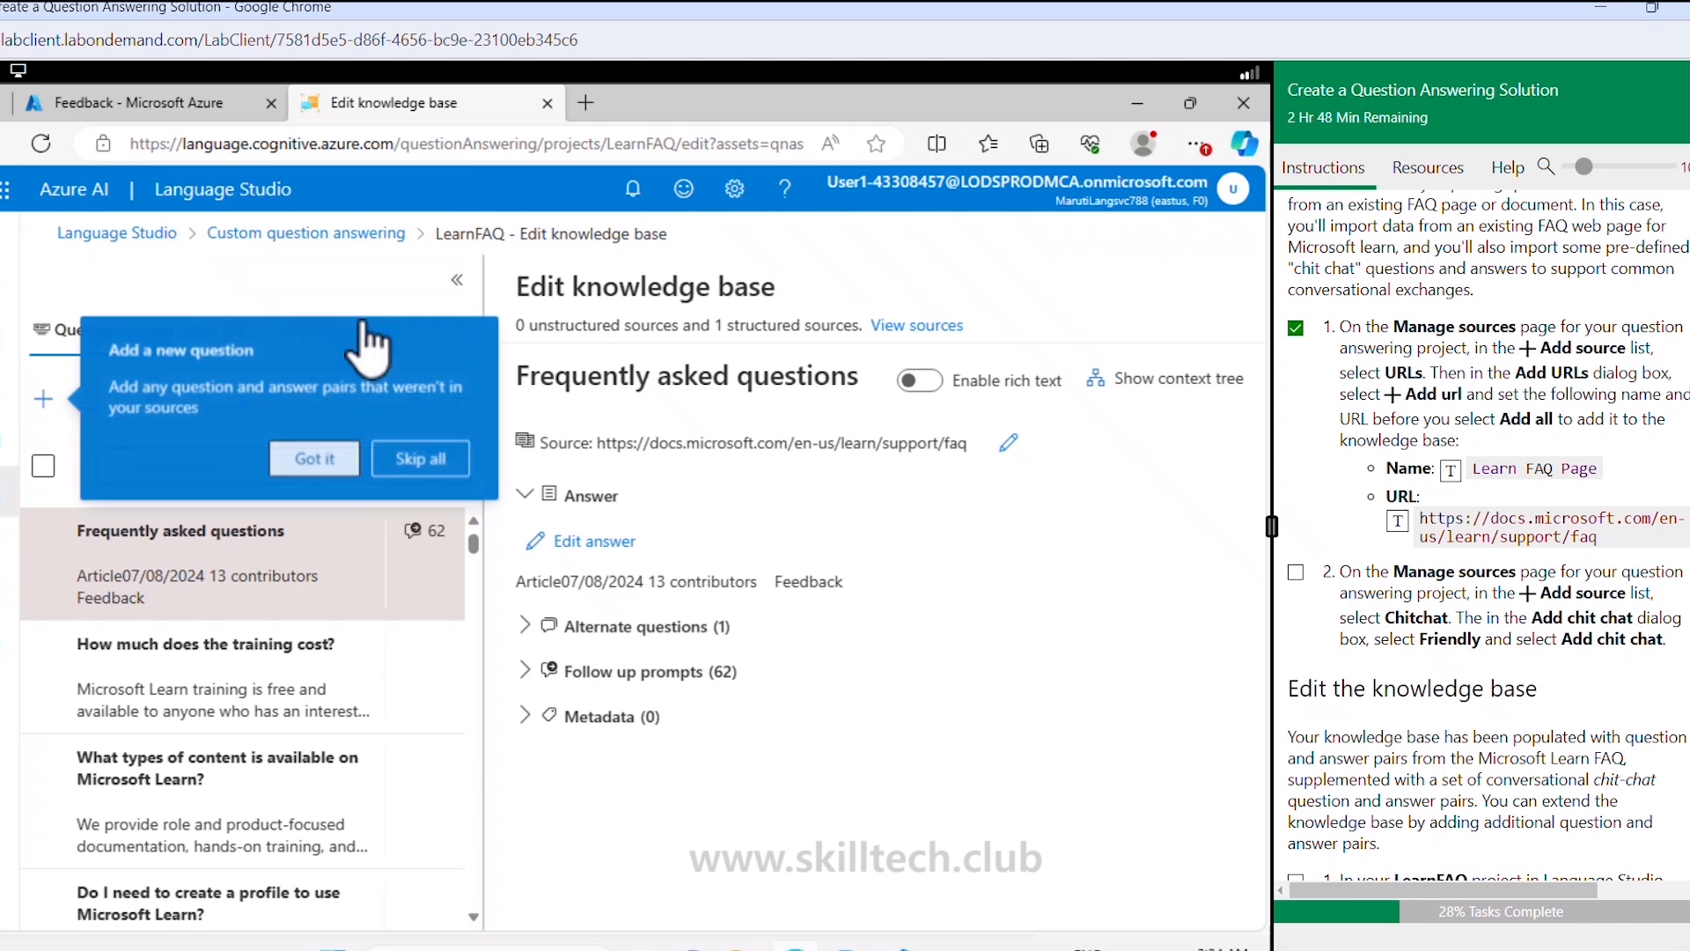
pyautogui.click(422, 458)
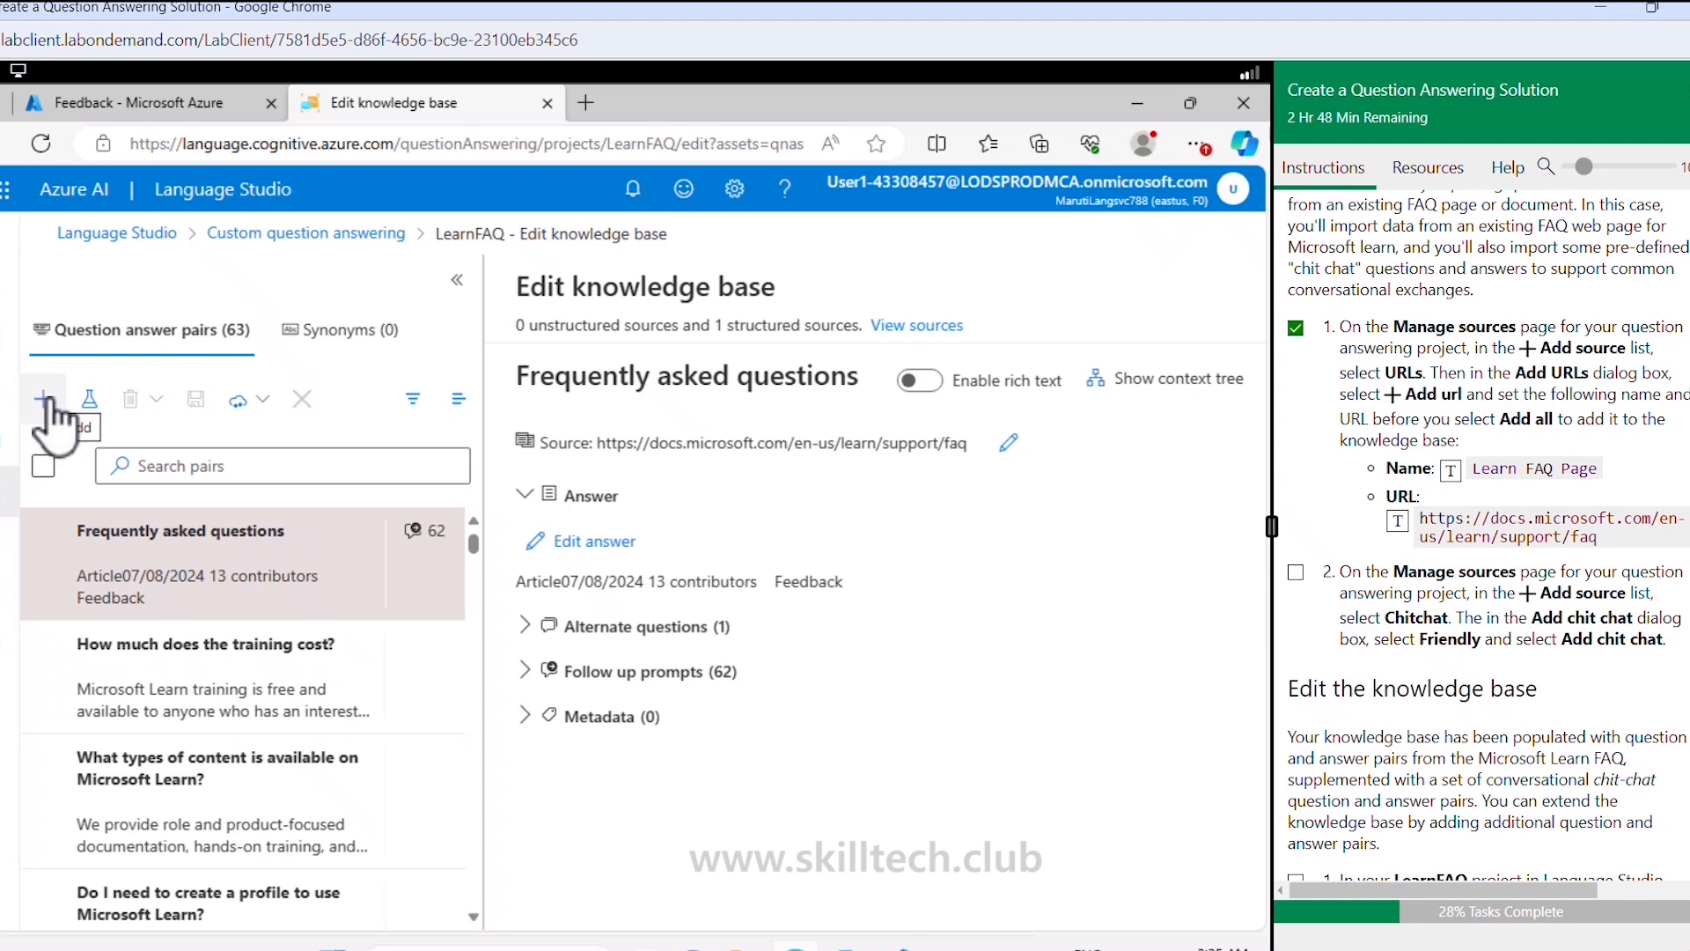
# Step: Add chit-chat with the Friendly personality as a project source and check its progress in the notifications
pyautogui.click(11, 449)
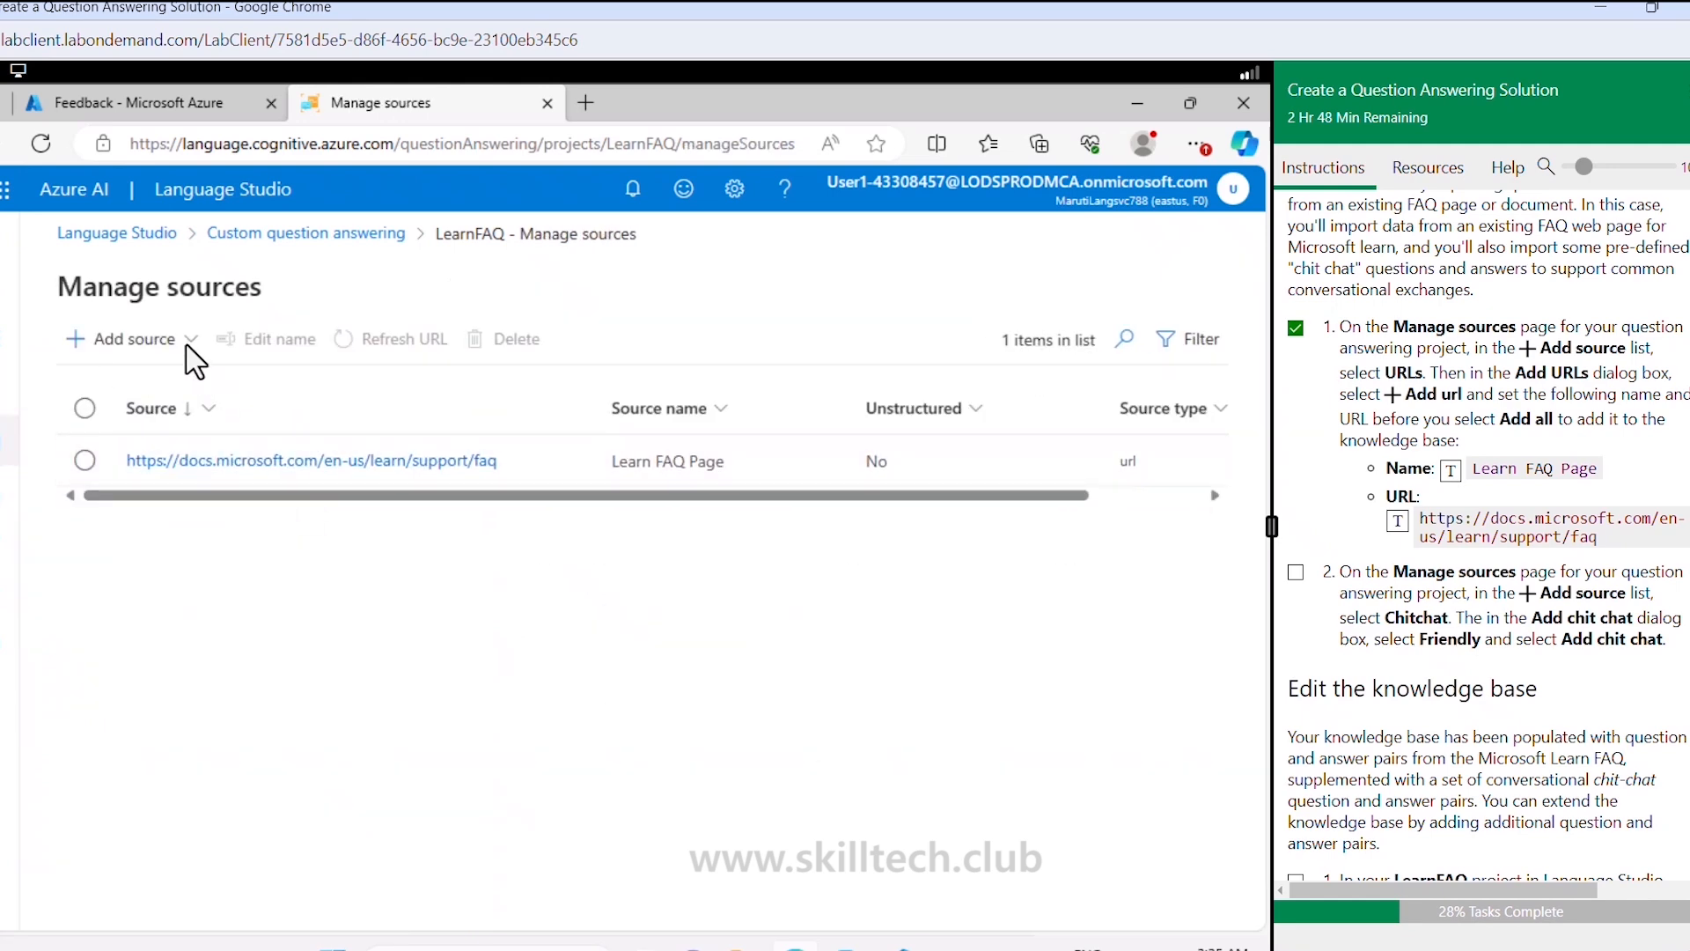
pyautogui.click(189, 344)
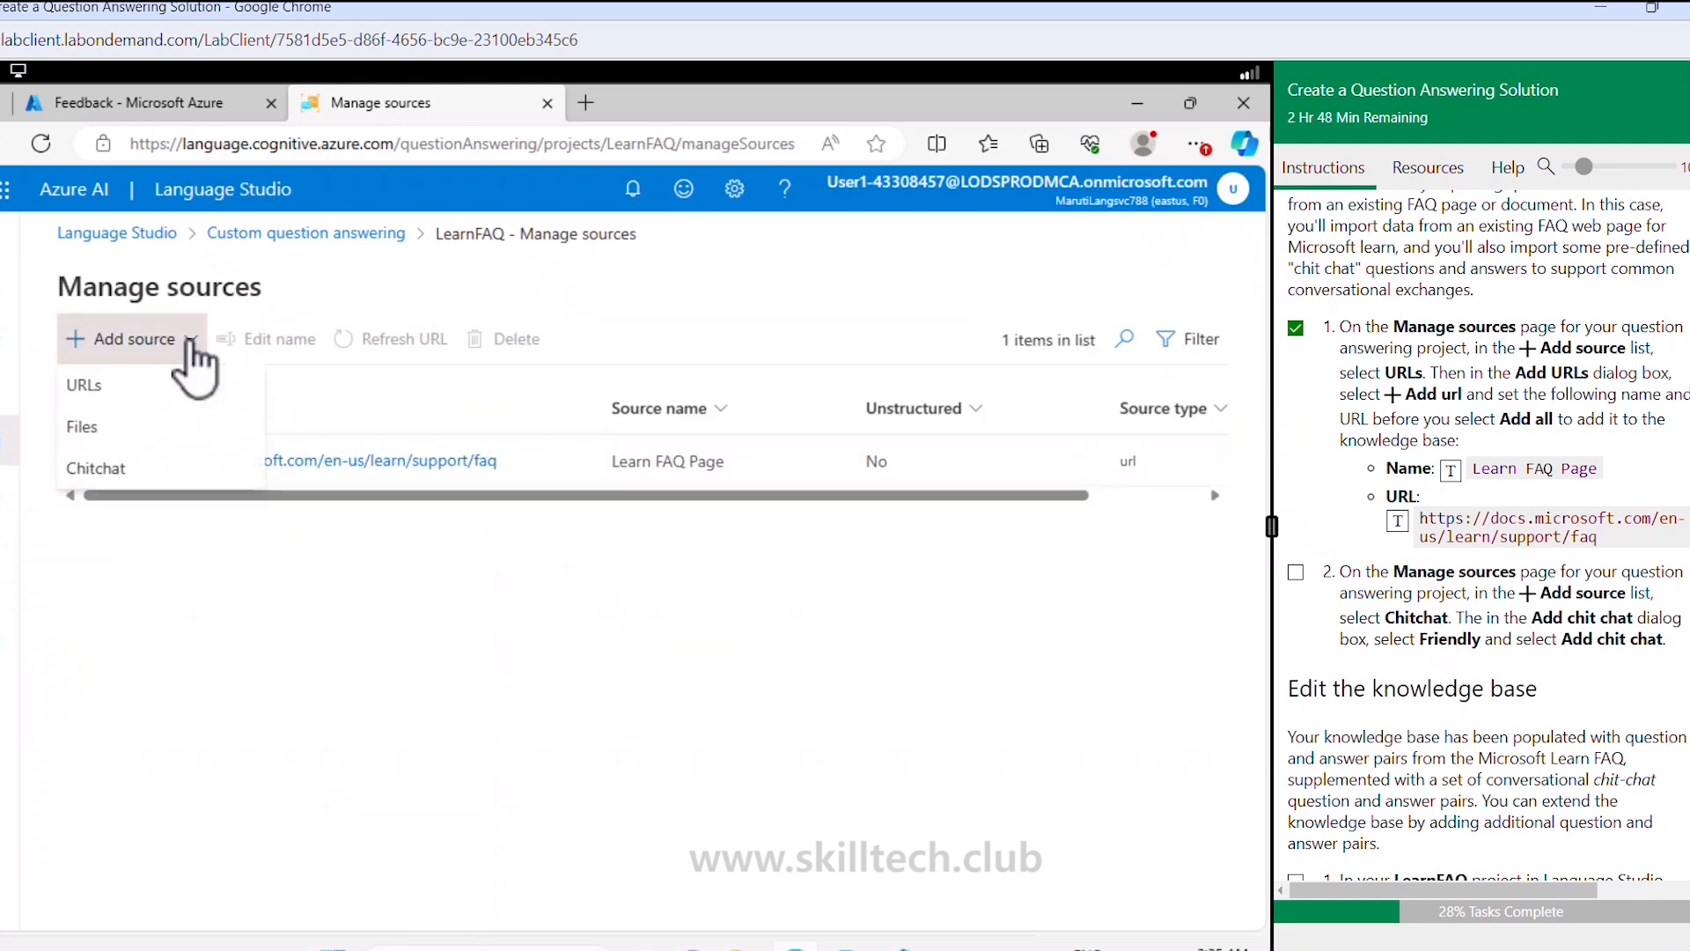
pyautogui.click(96, 468)
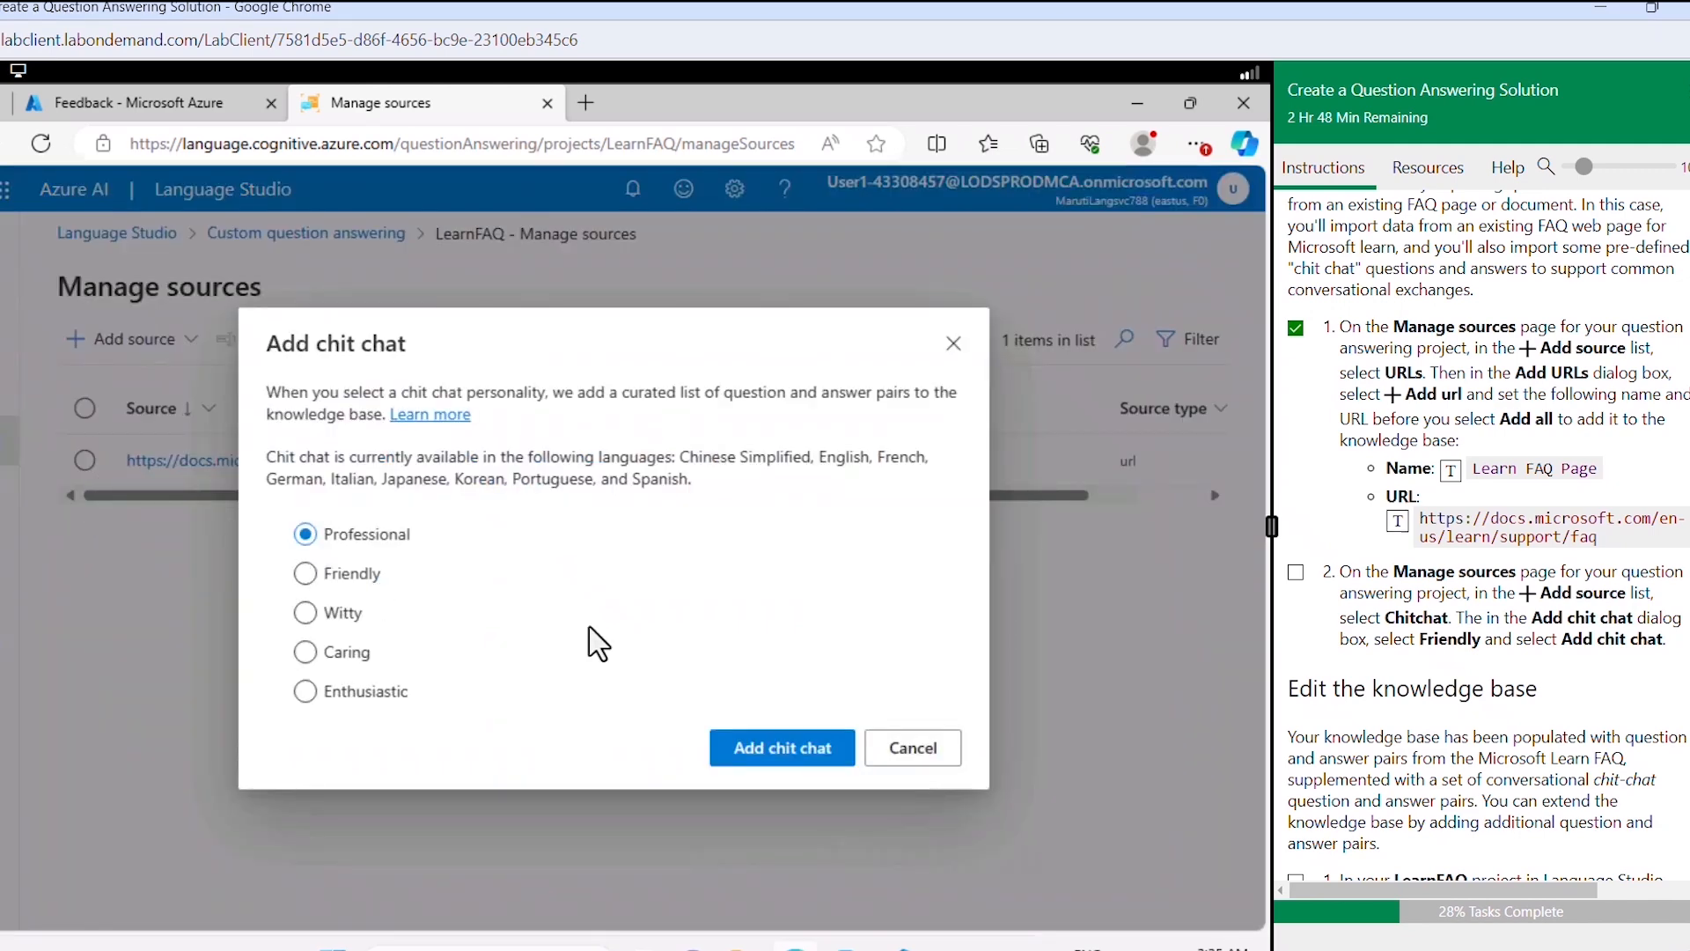
pyautogui.click(302, 571)
pyautogui.click(776, 750)
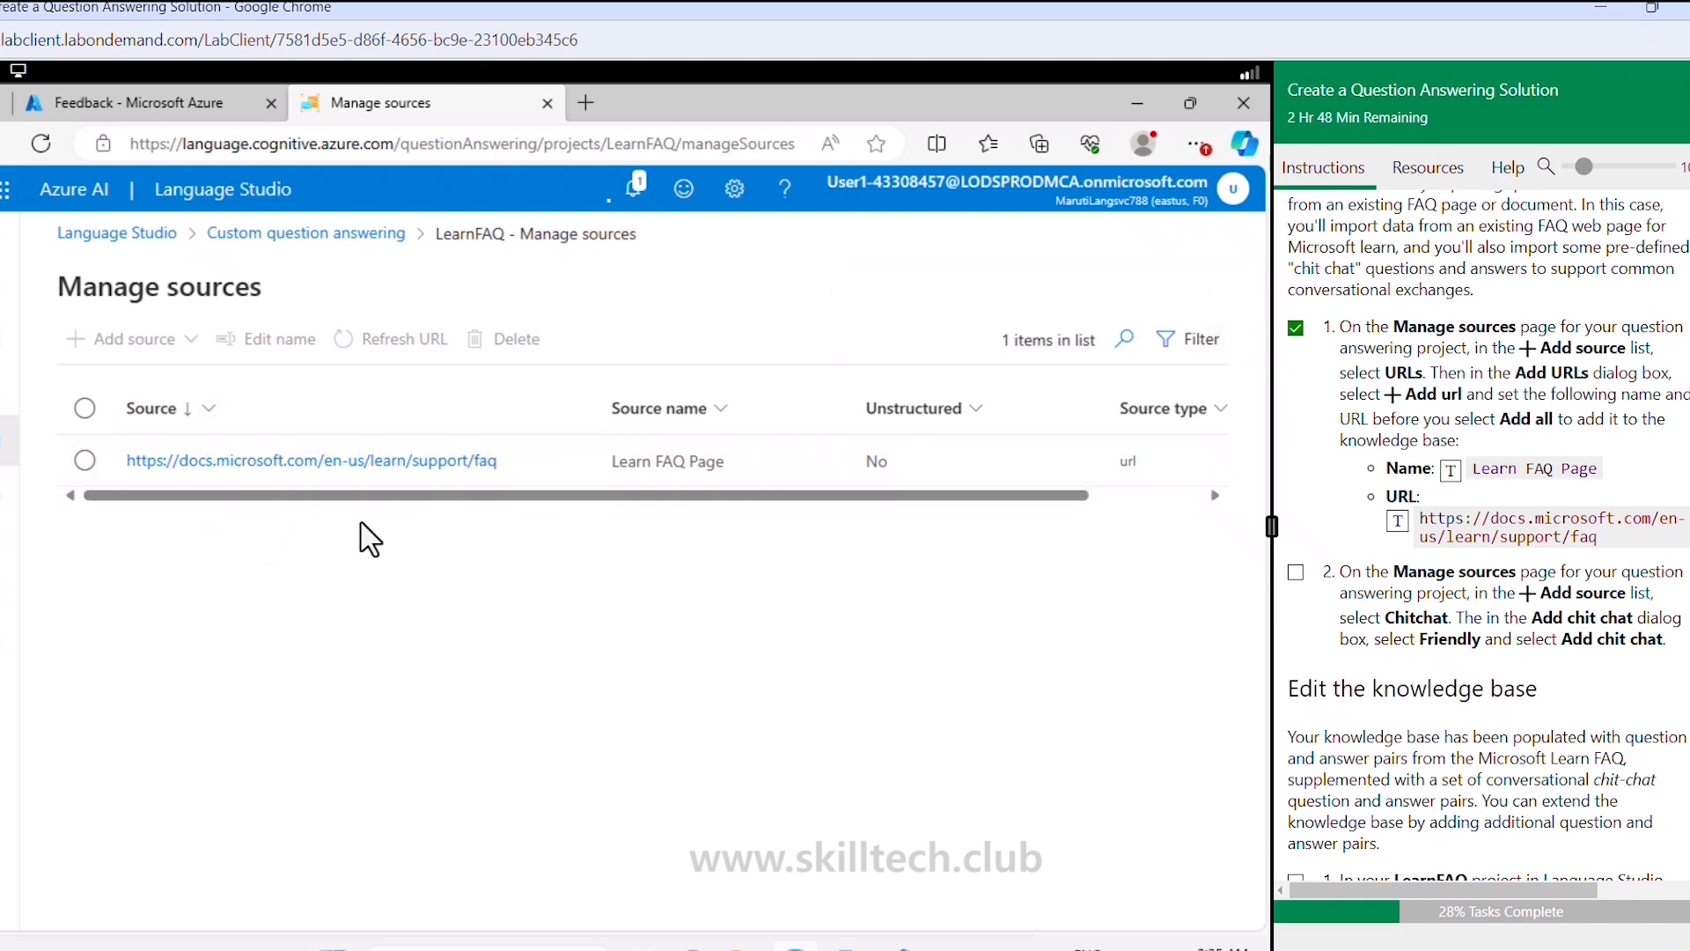
pyautogui.click(632, 188)
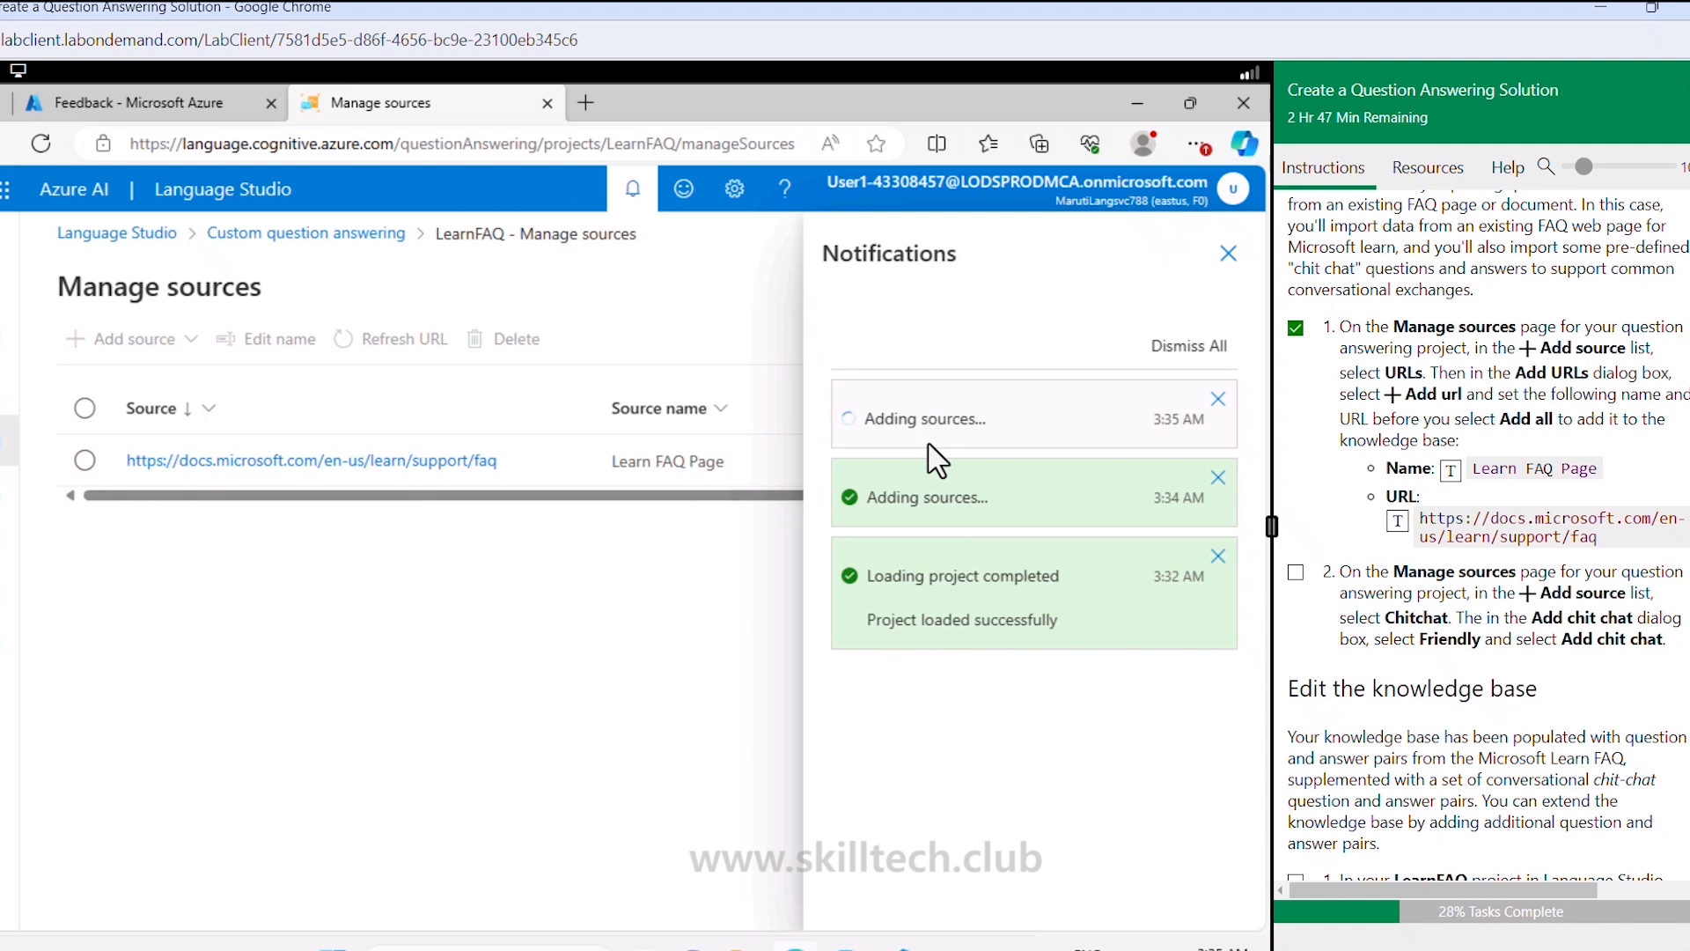
pyautogui.click(1228, 253)
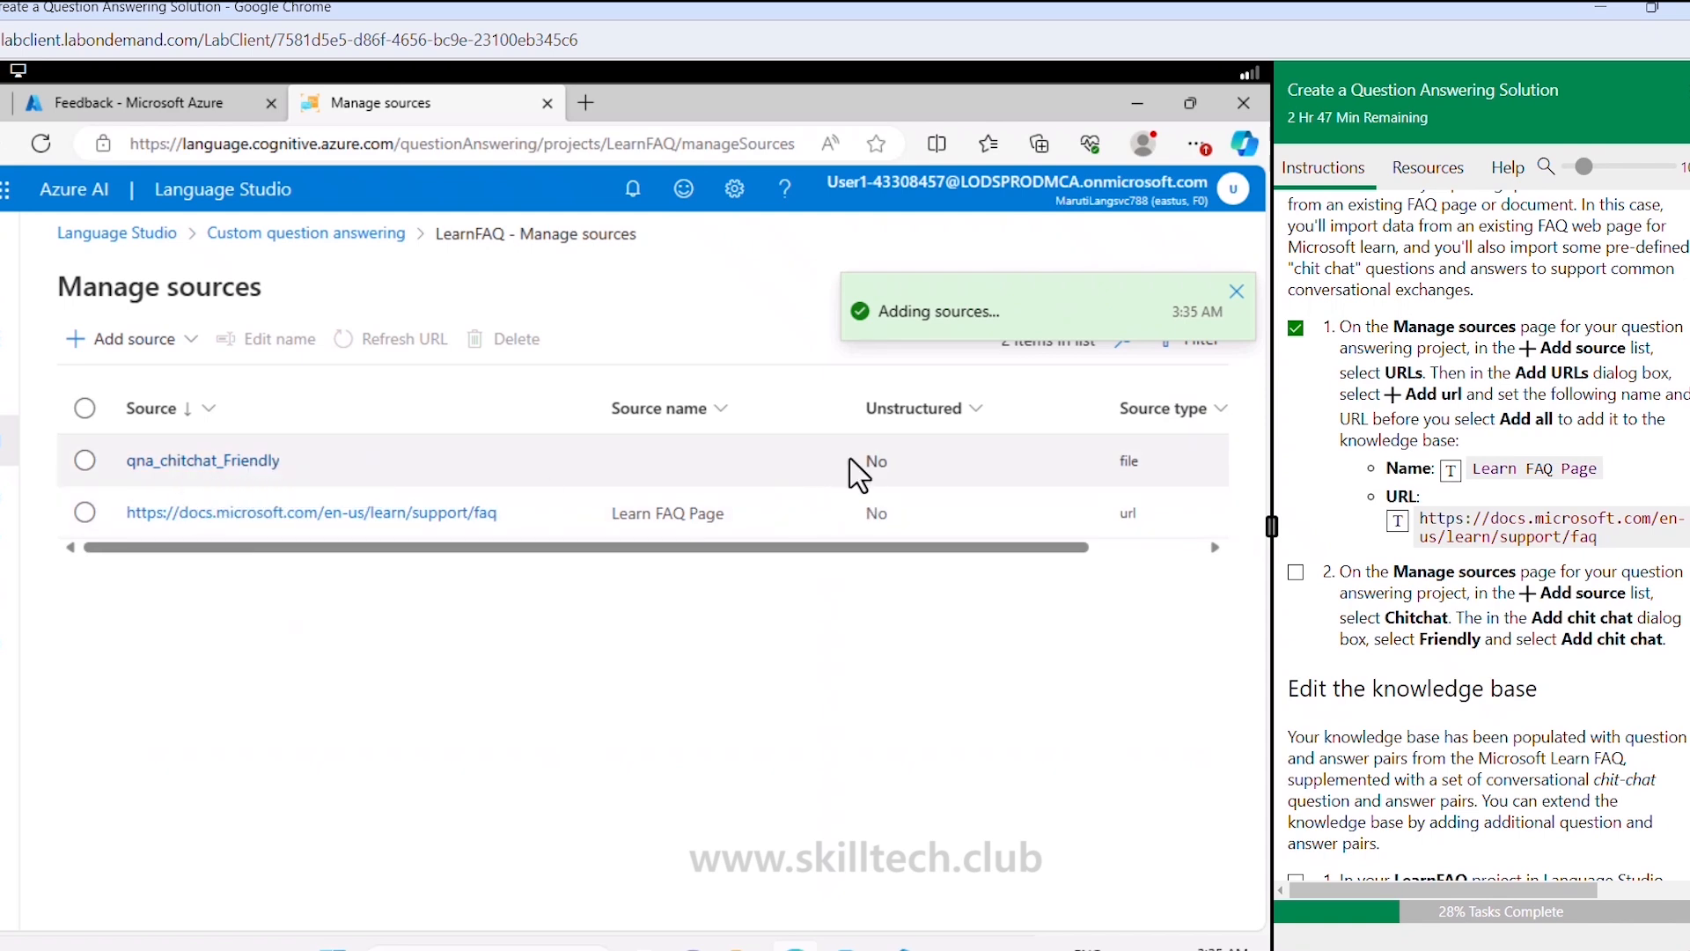
# Step: Examine the chit-chat pairs in the knowledge base, including the alternate questions for "I'm so bored of you"
pyautogui.click(16, 524)
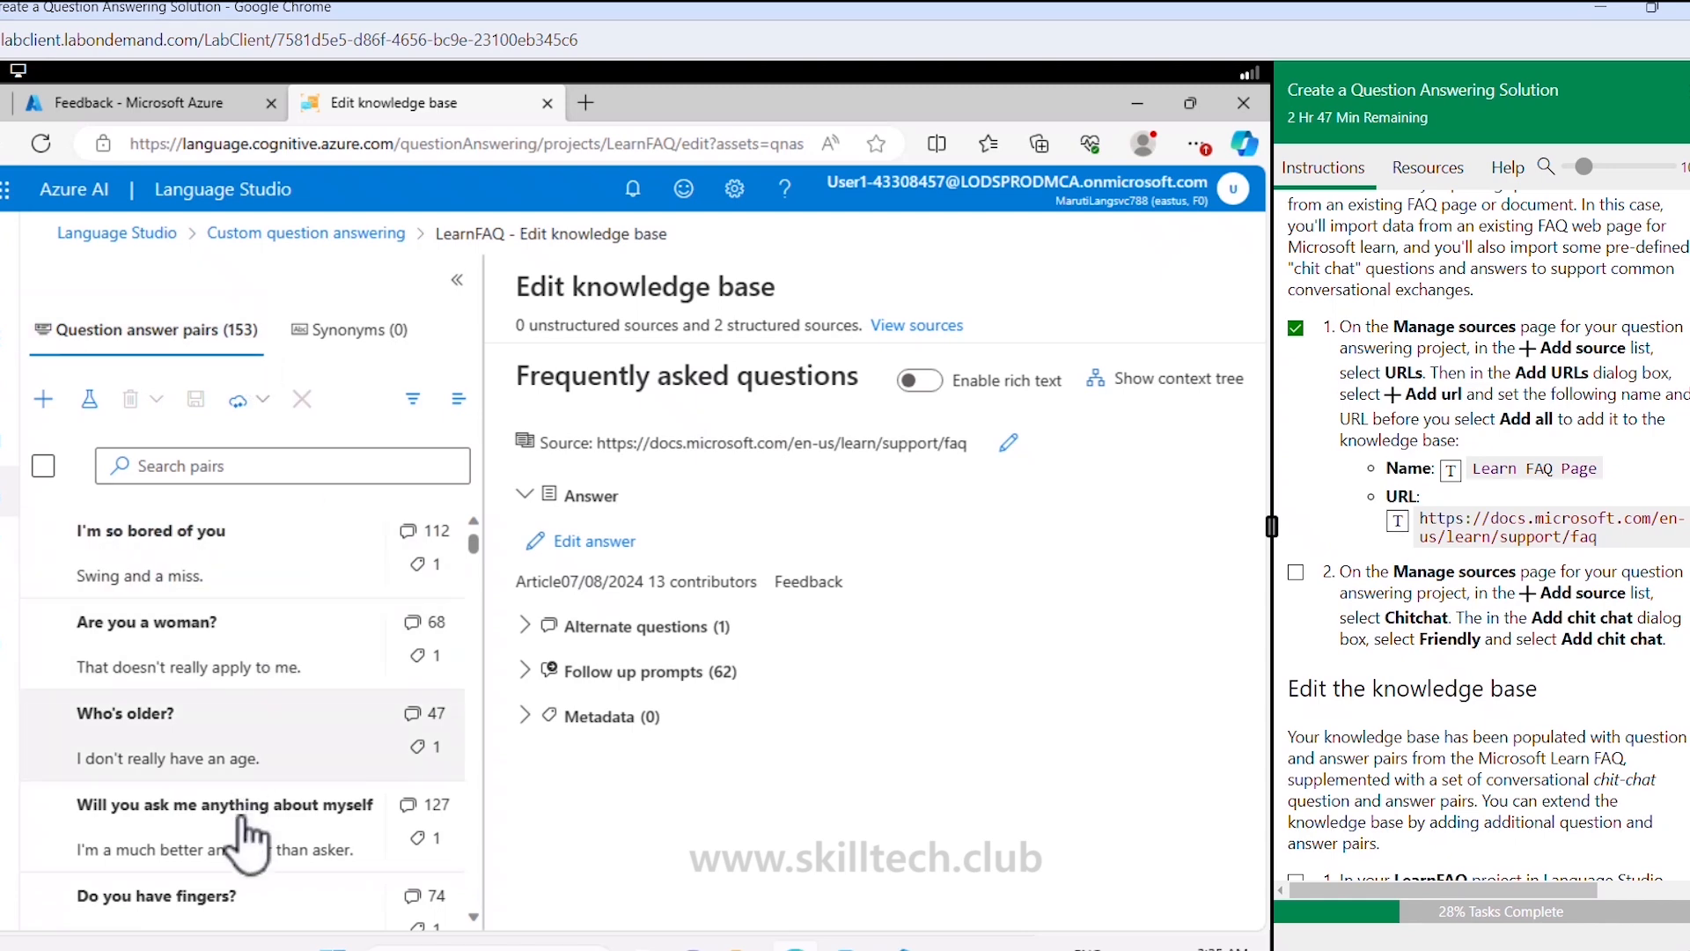
pyautogui.click(231, 586)
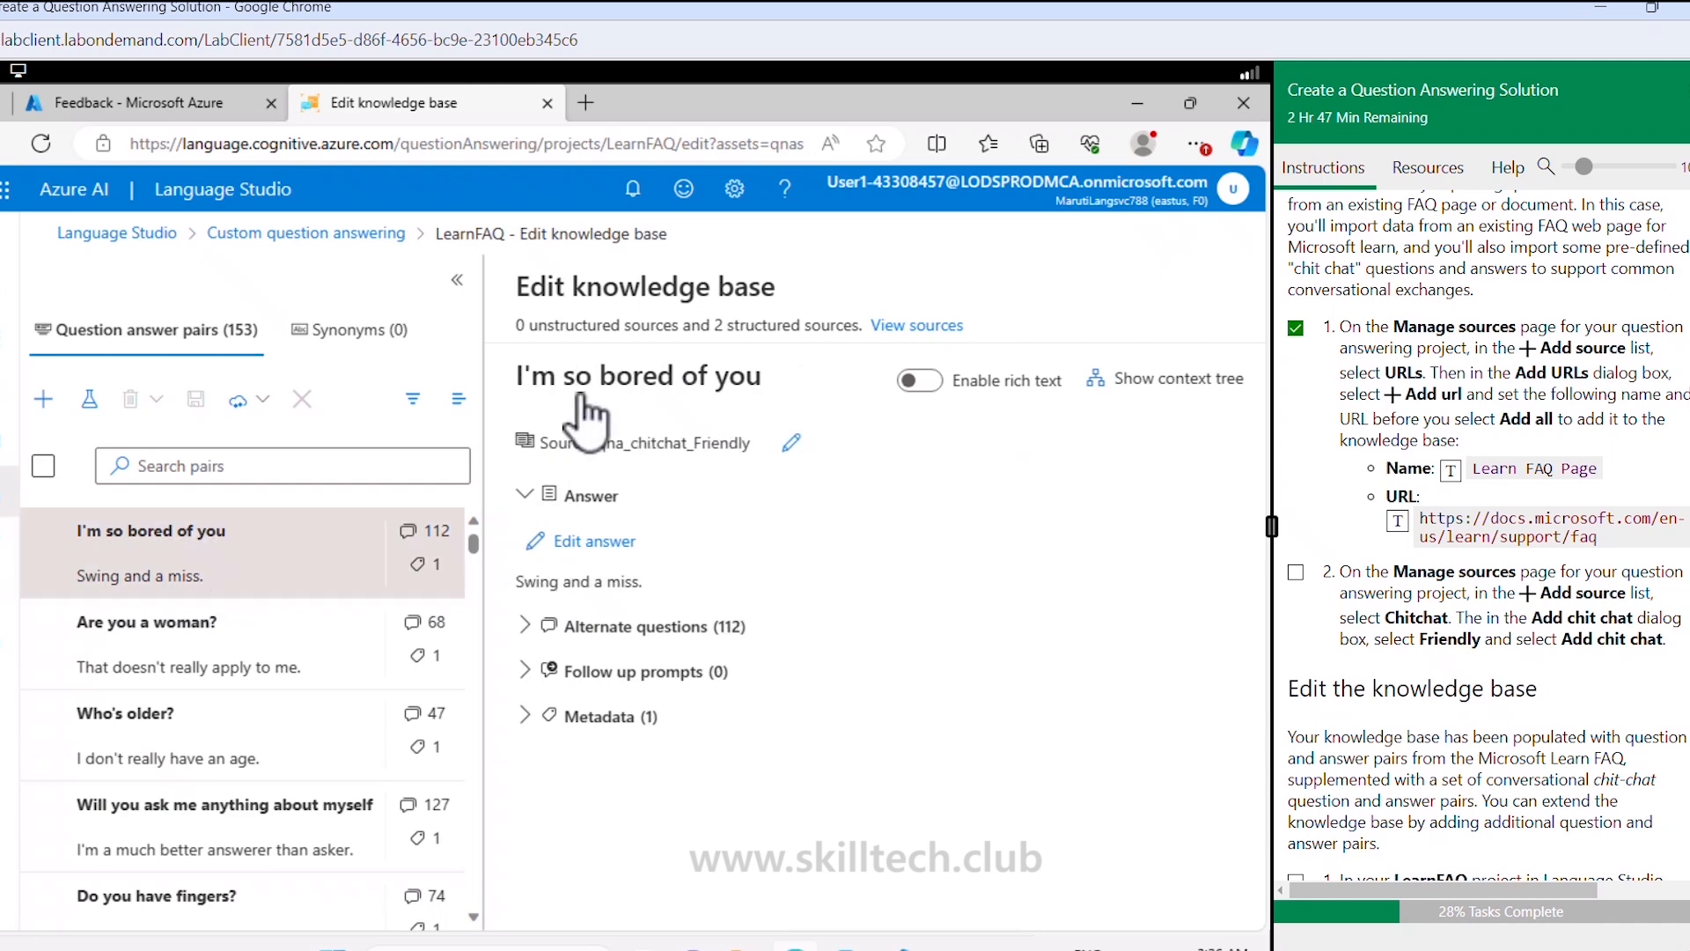
pyautogui.click(526, 627)
pyautogui.scroll(-2, 629, 810)
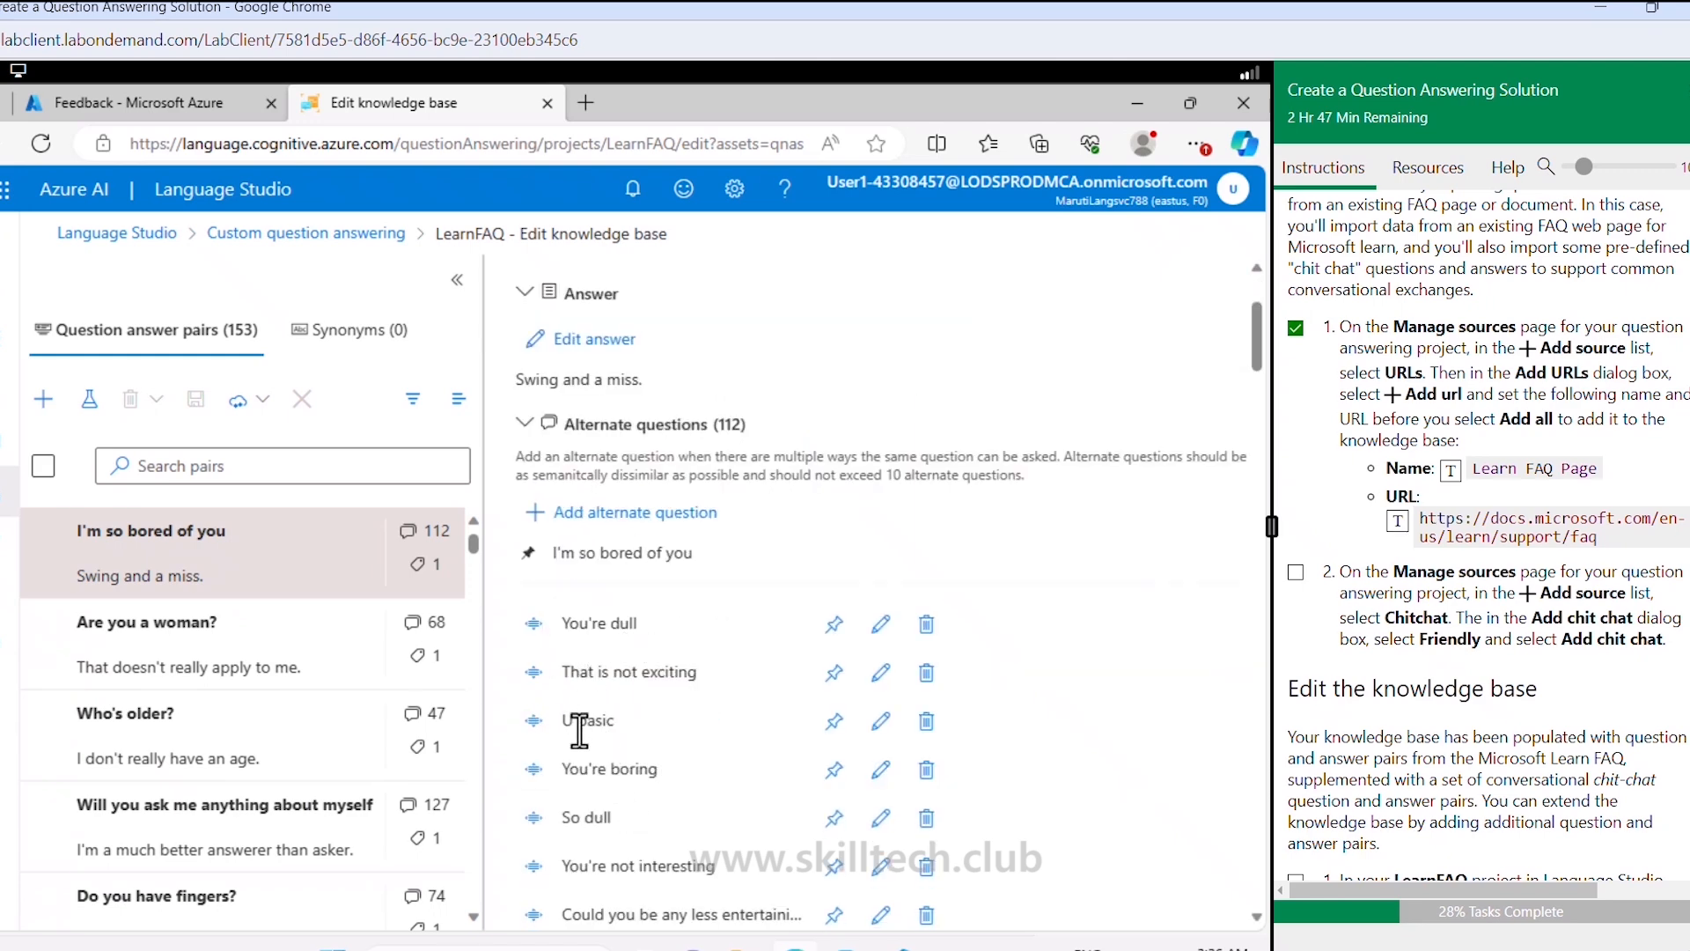
pyautogui.scroll(-4, 630, 843)
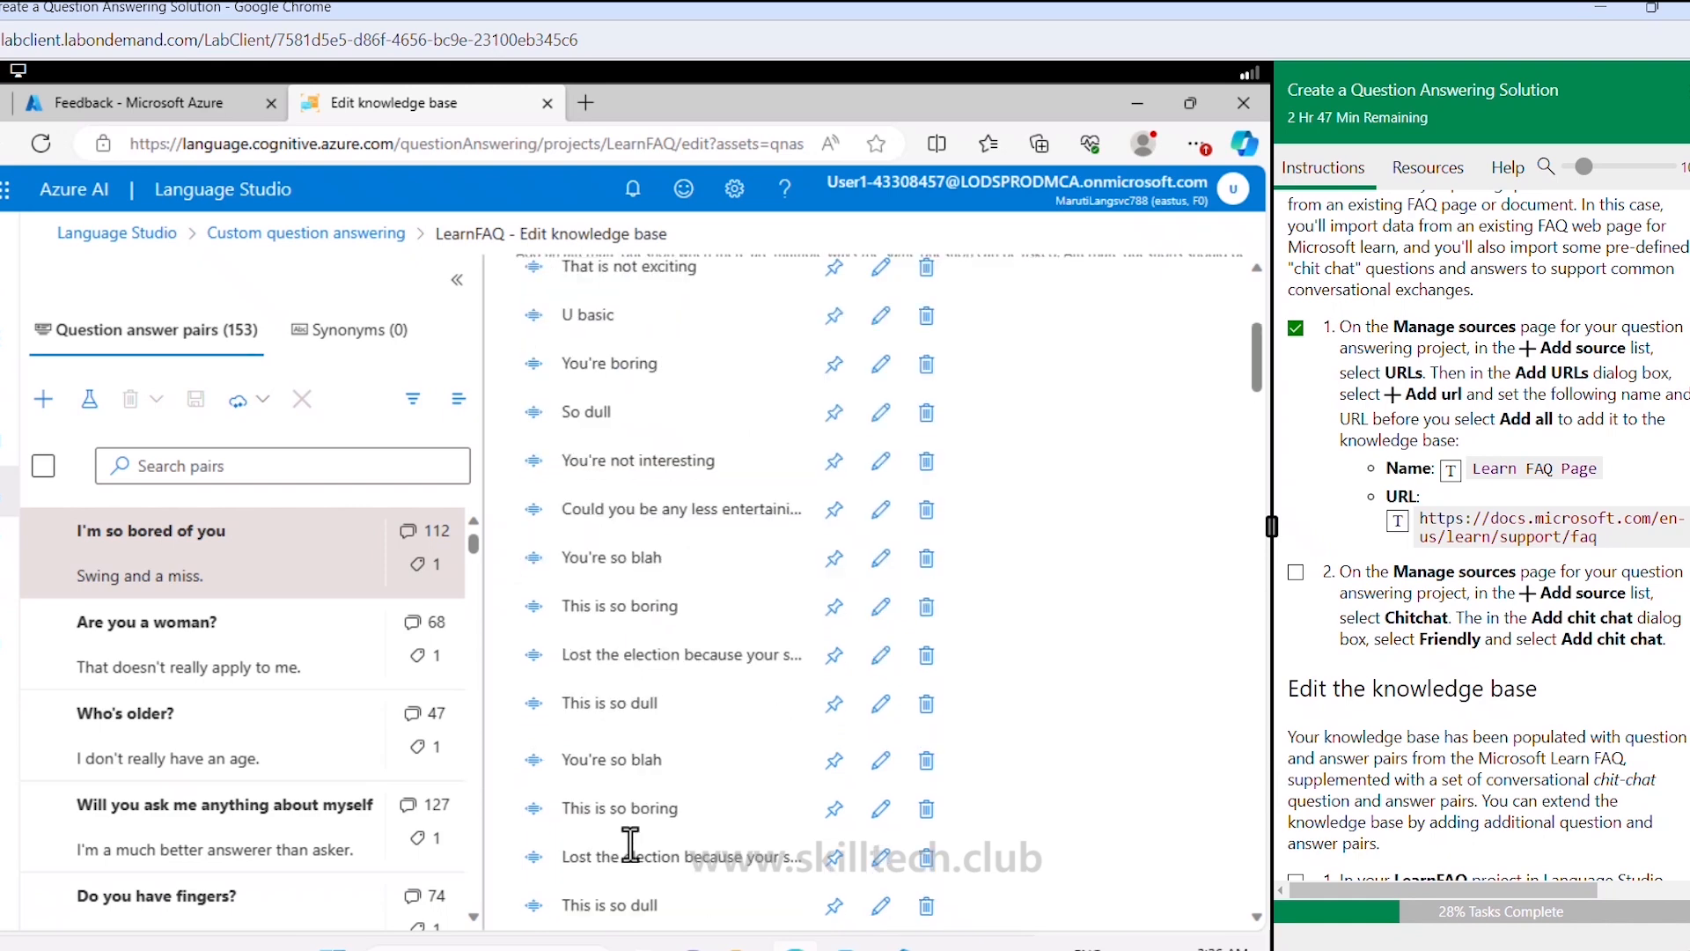
pyautogui.scroll(7, 631, 843)
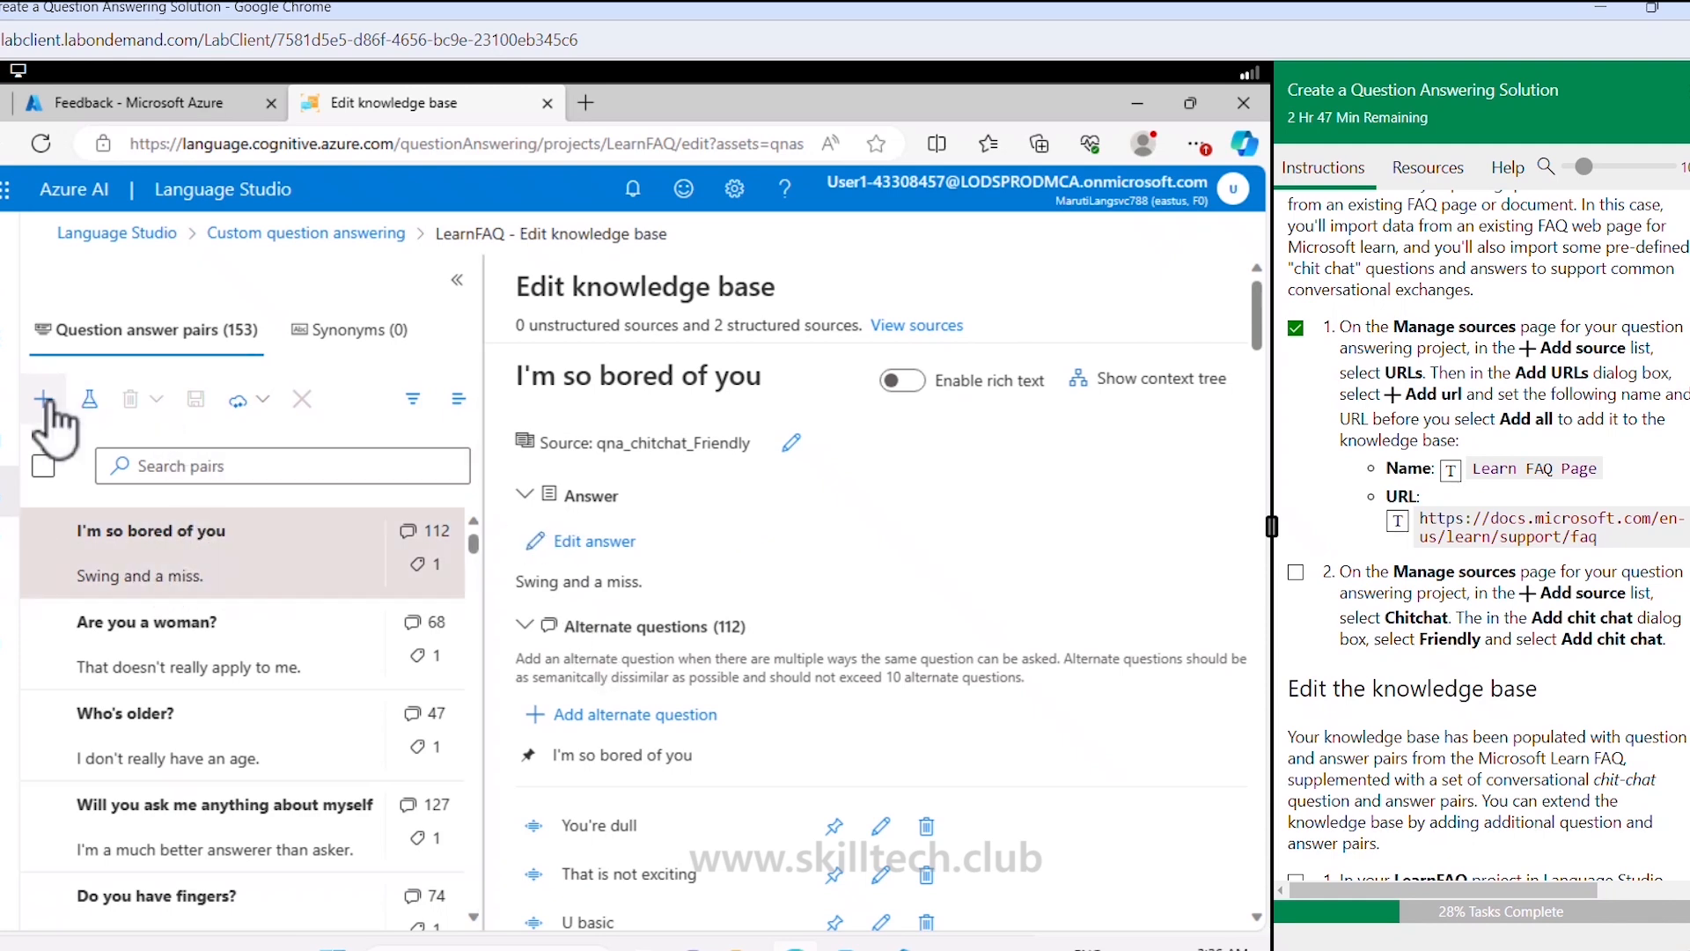
# Step: Mark the chit-chat source task and tasks 1 and 2 of "Edit the knowledge base" as complete in the lab instructions
pyautogui.click(1295, 573)
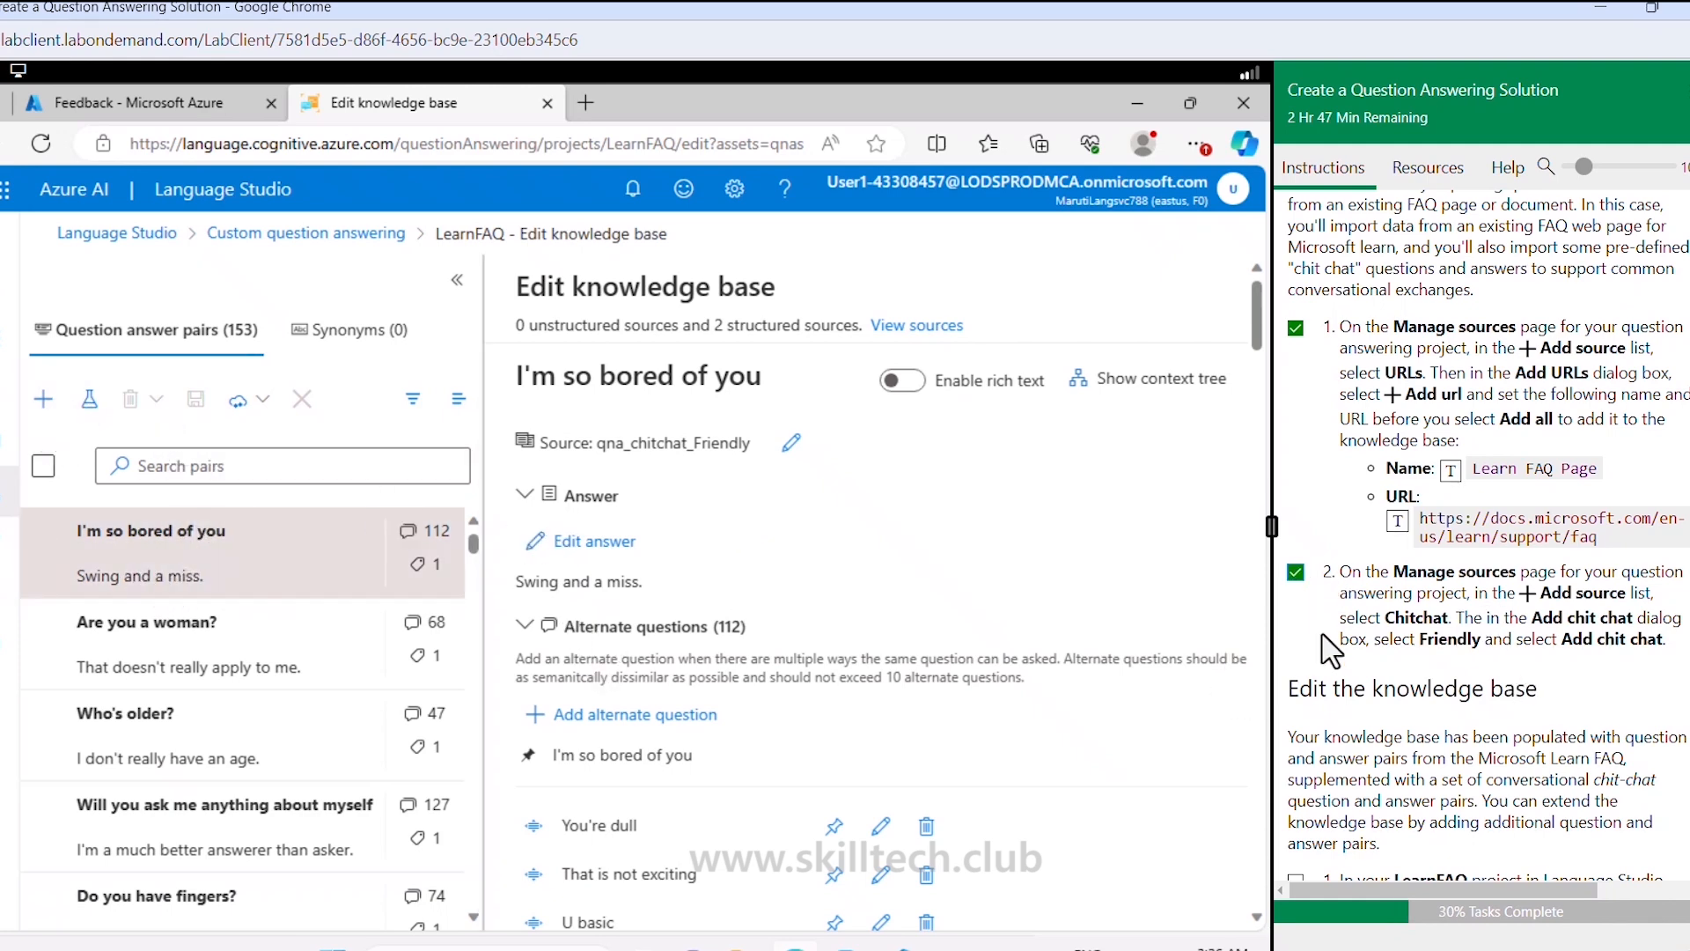
pyautogui.scroll(-4, 1305, 590)
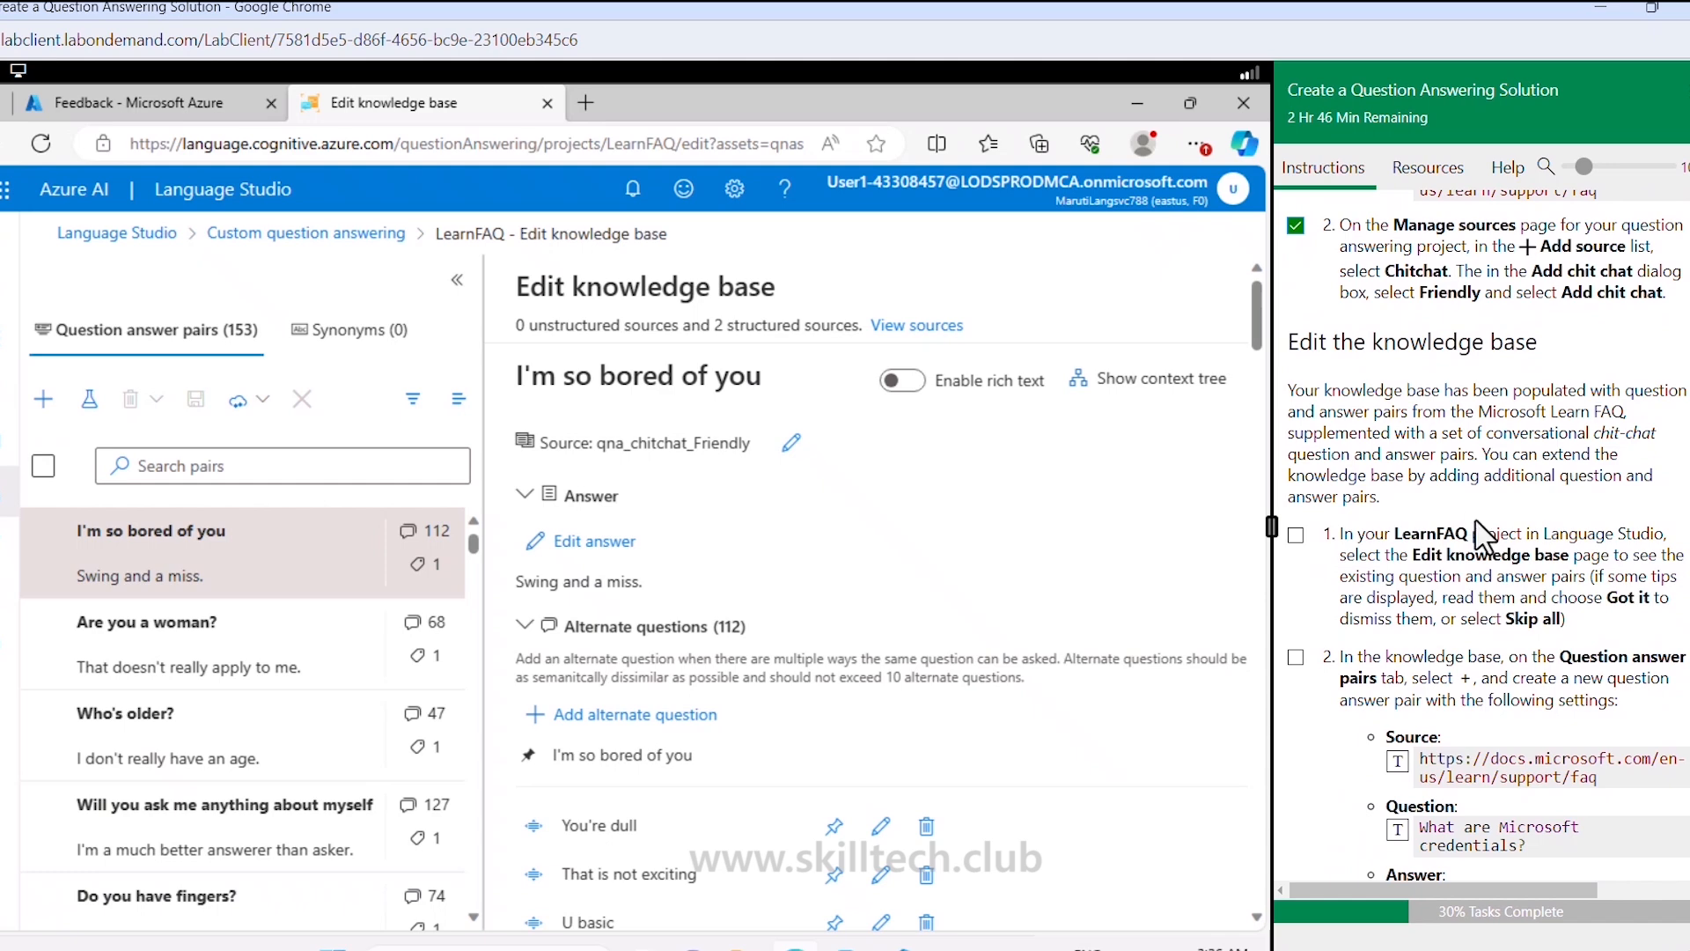
pyautogui.scroll(-1, 1478, 528)
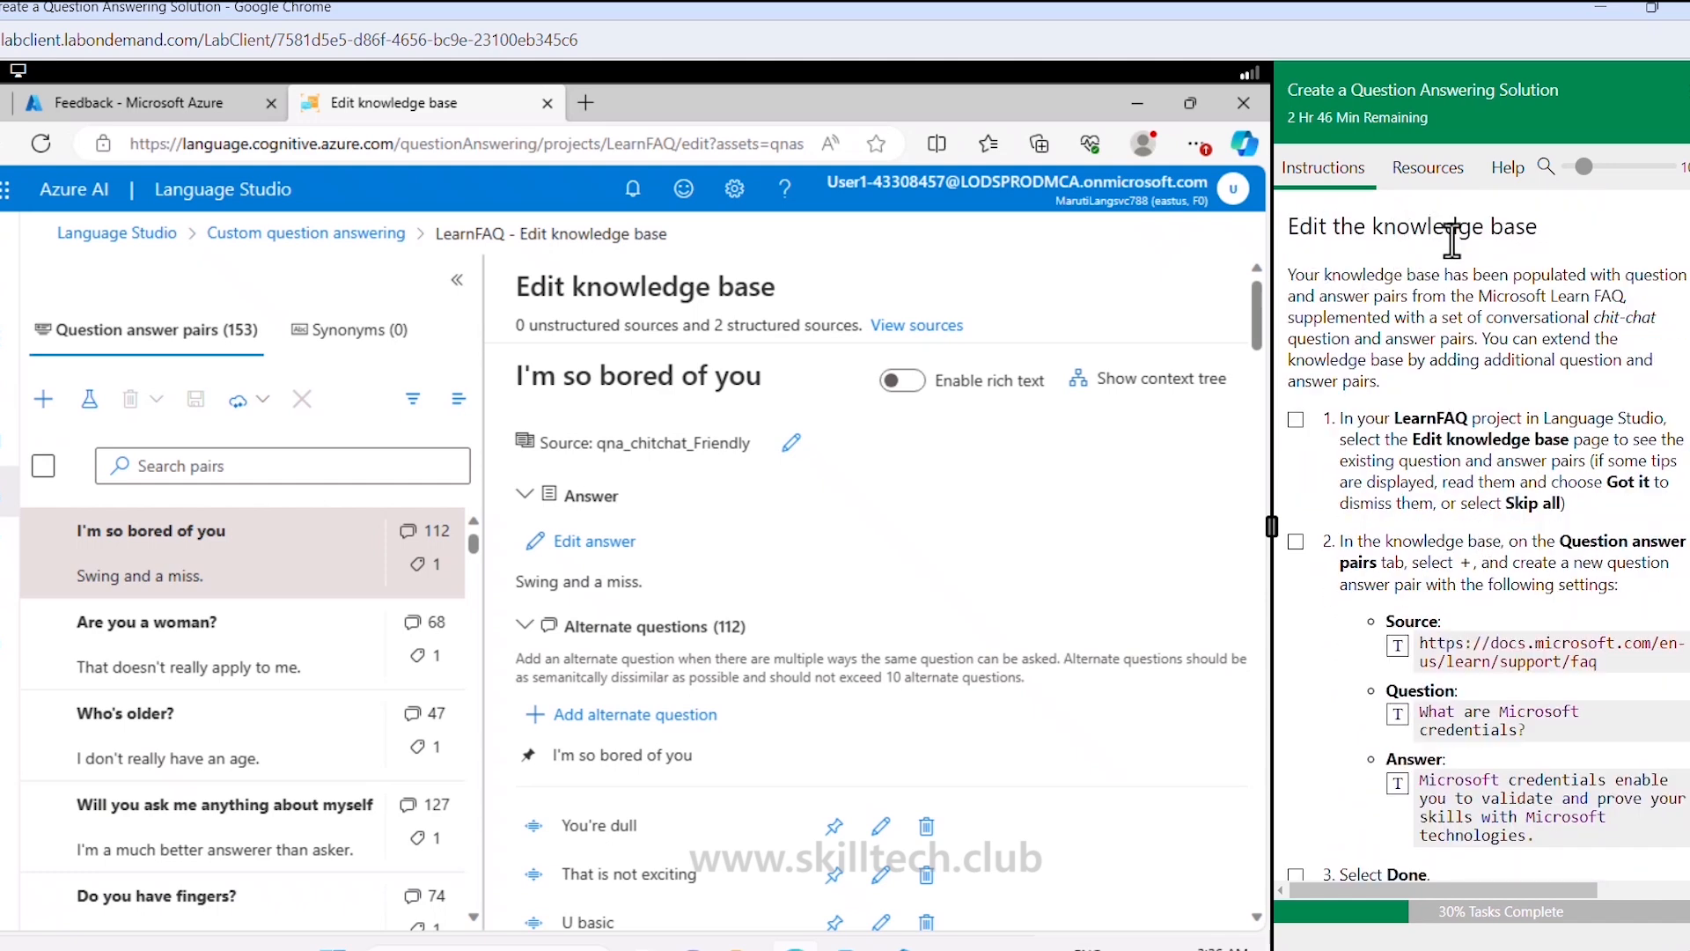
pyautogui.click(1295, 419)
pyautogui.scroll(-2, 1344, 589)
pyautogui.scroll(-1, 1344, 589)
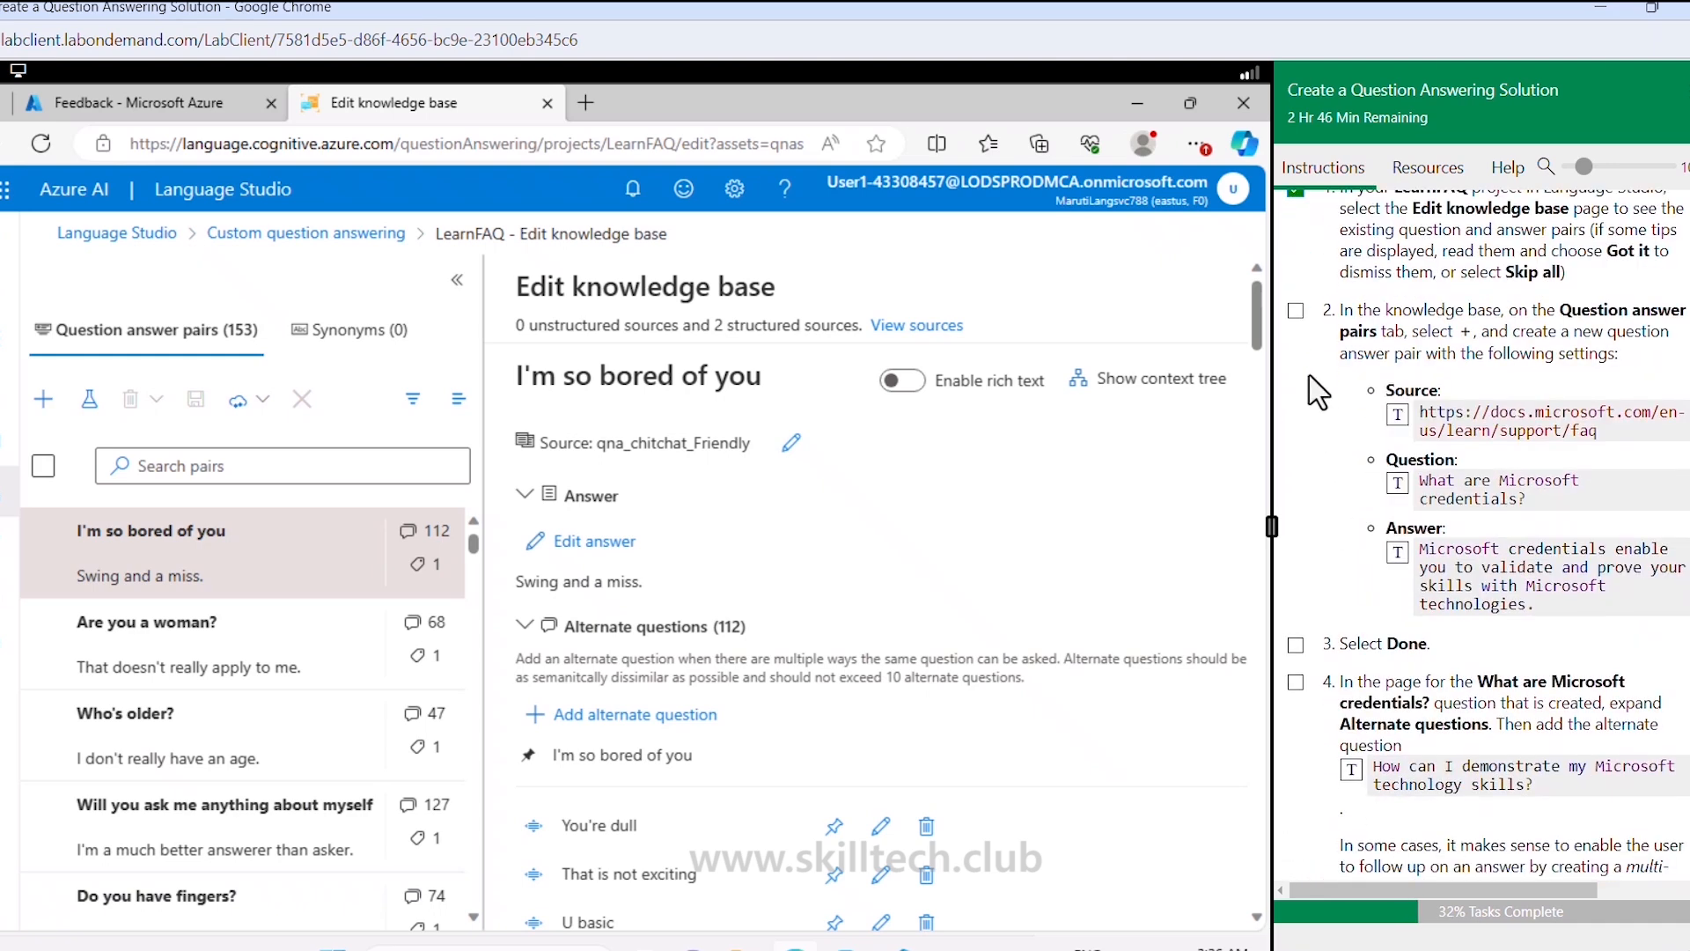
pyautogui.click(1296, 310)
pyautogui.click(43, 398)
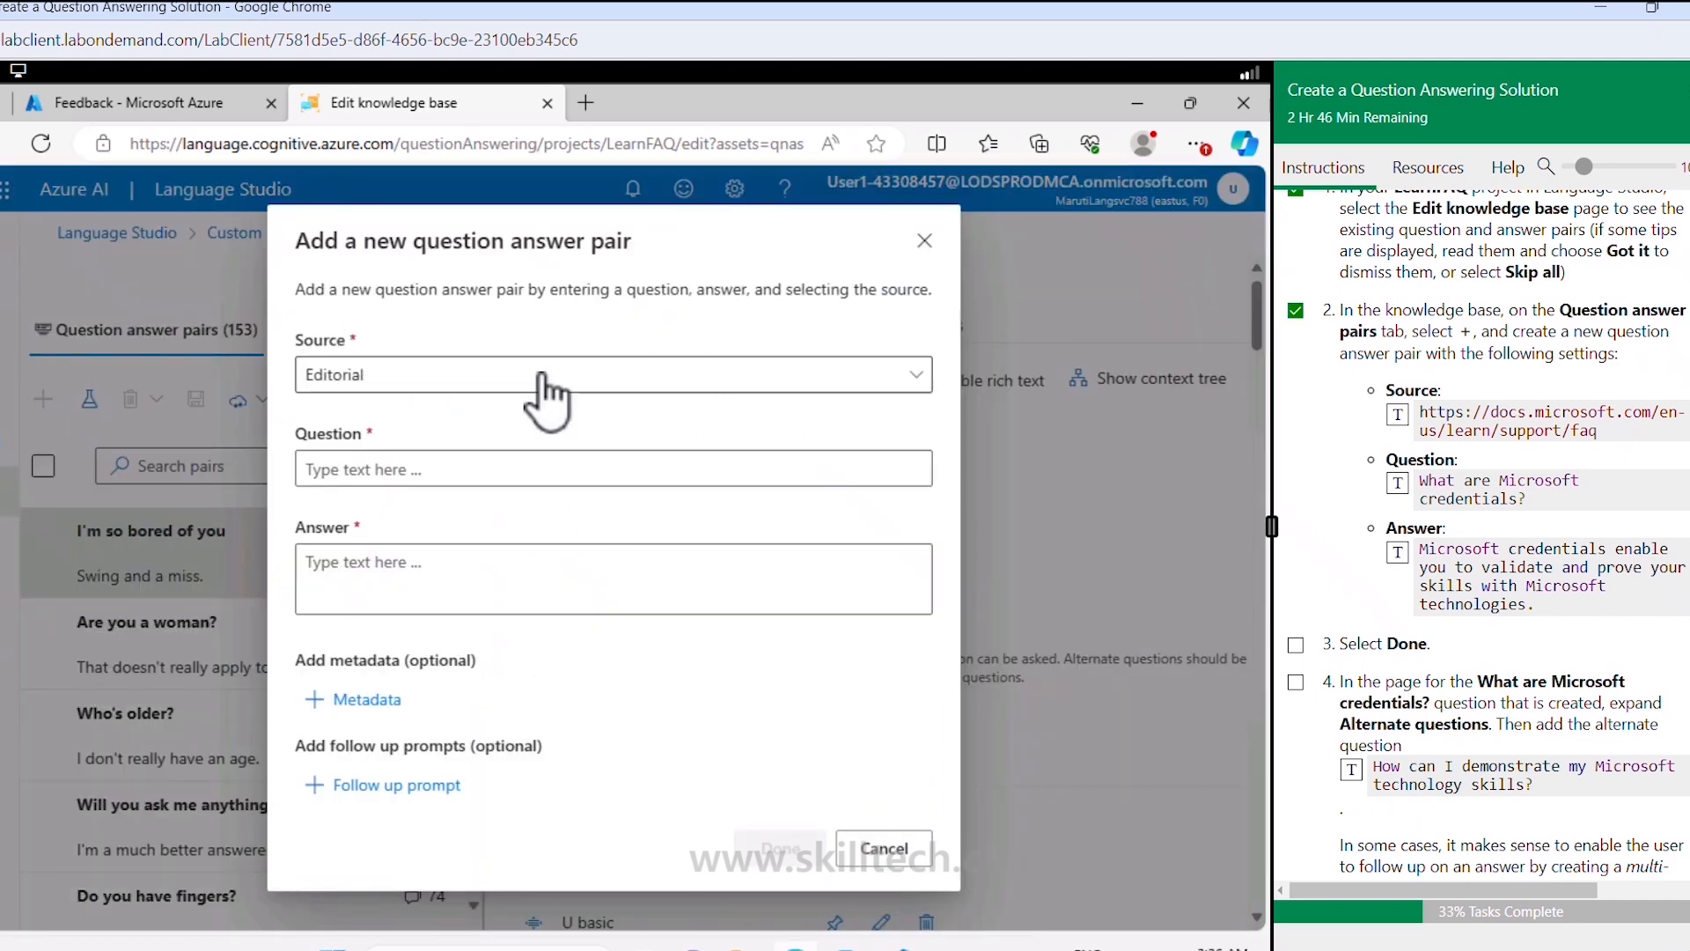
pyautogui.click(543, 377)
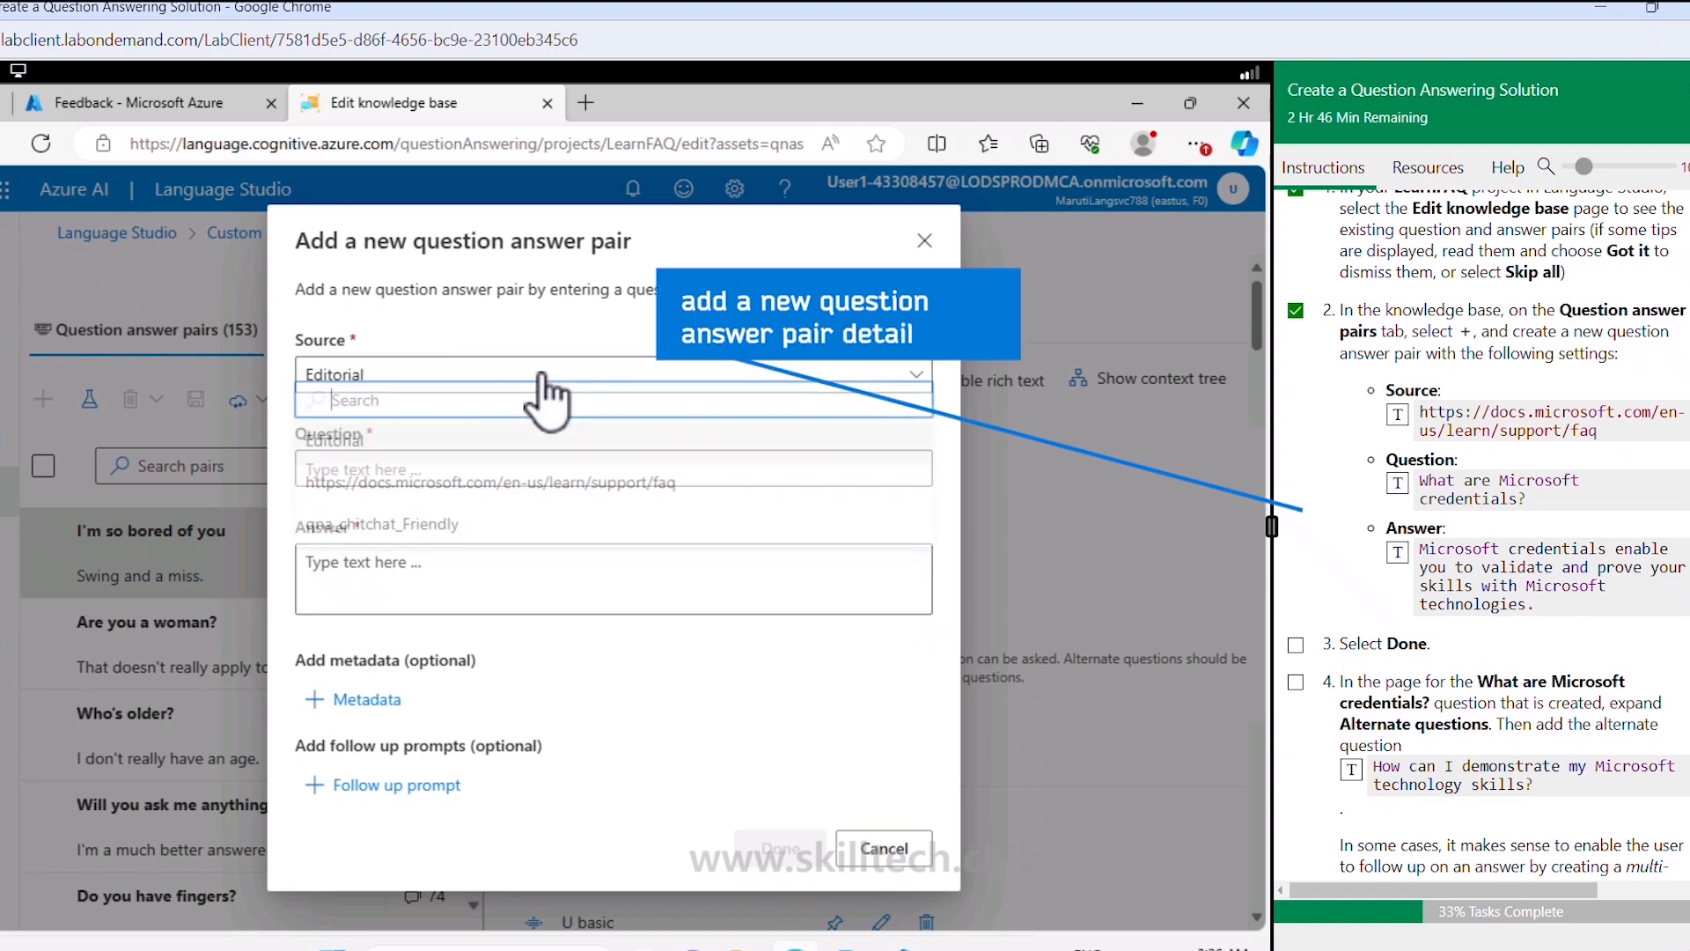
pyautogui.click(484, 495)
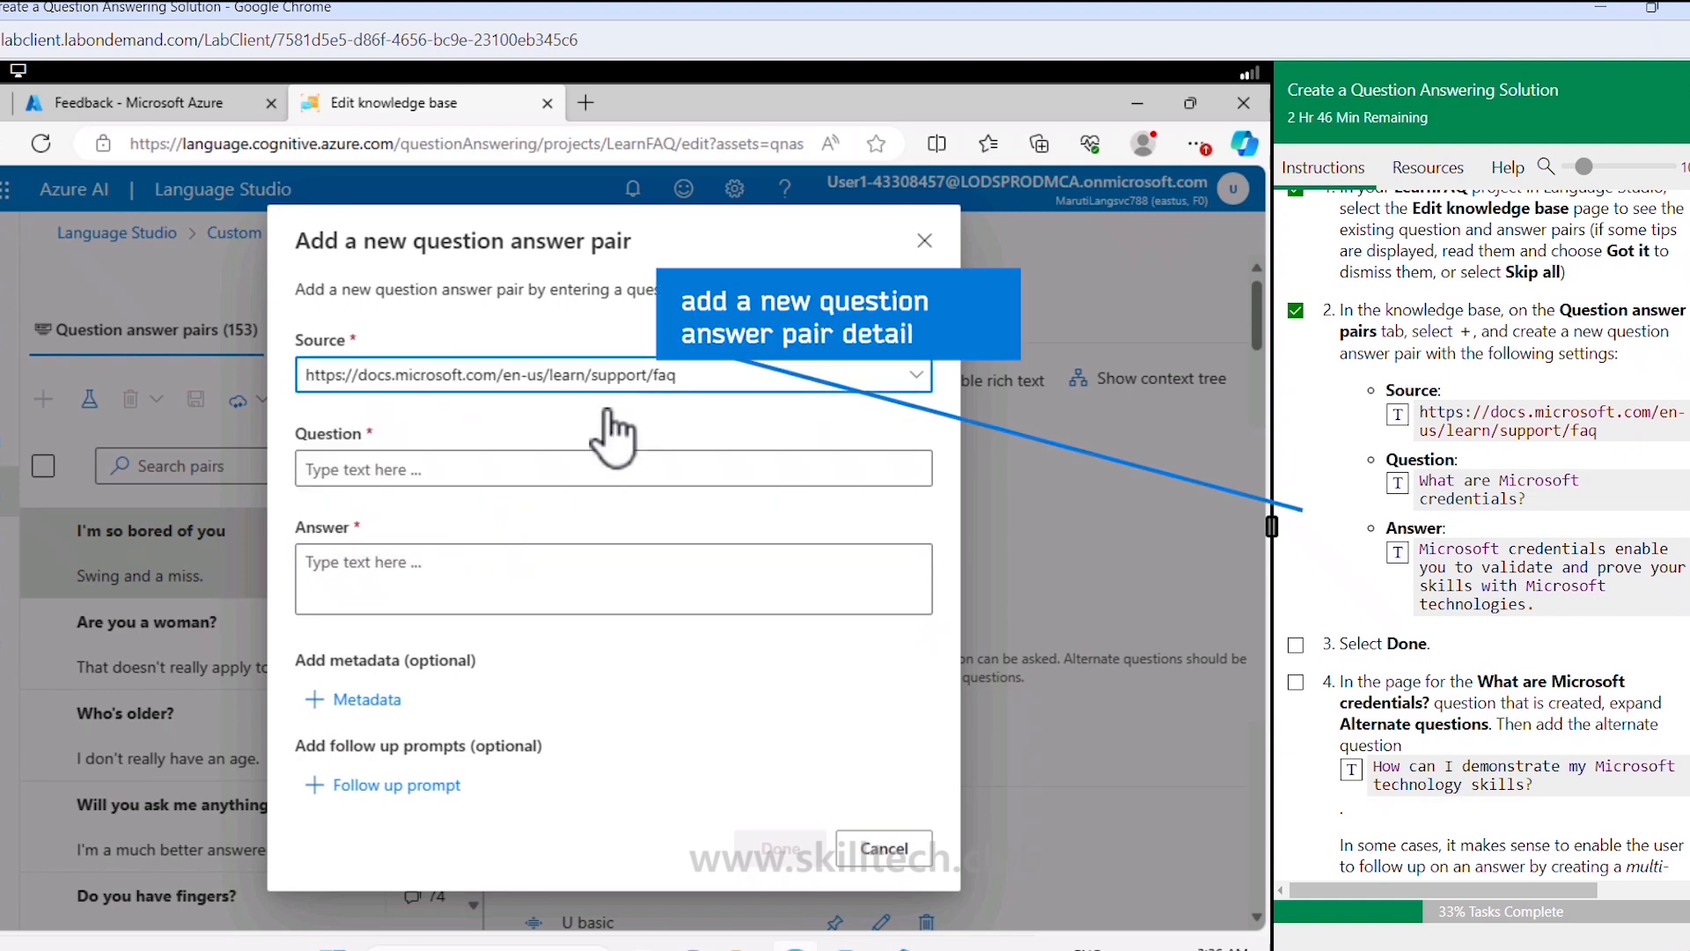
pyautogui.click(499, 469)
pyautogui.click(1407, 488)
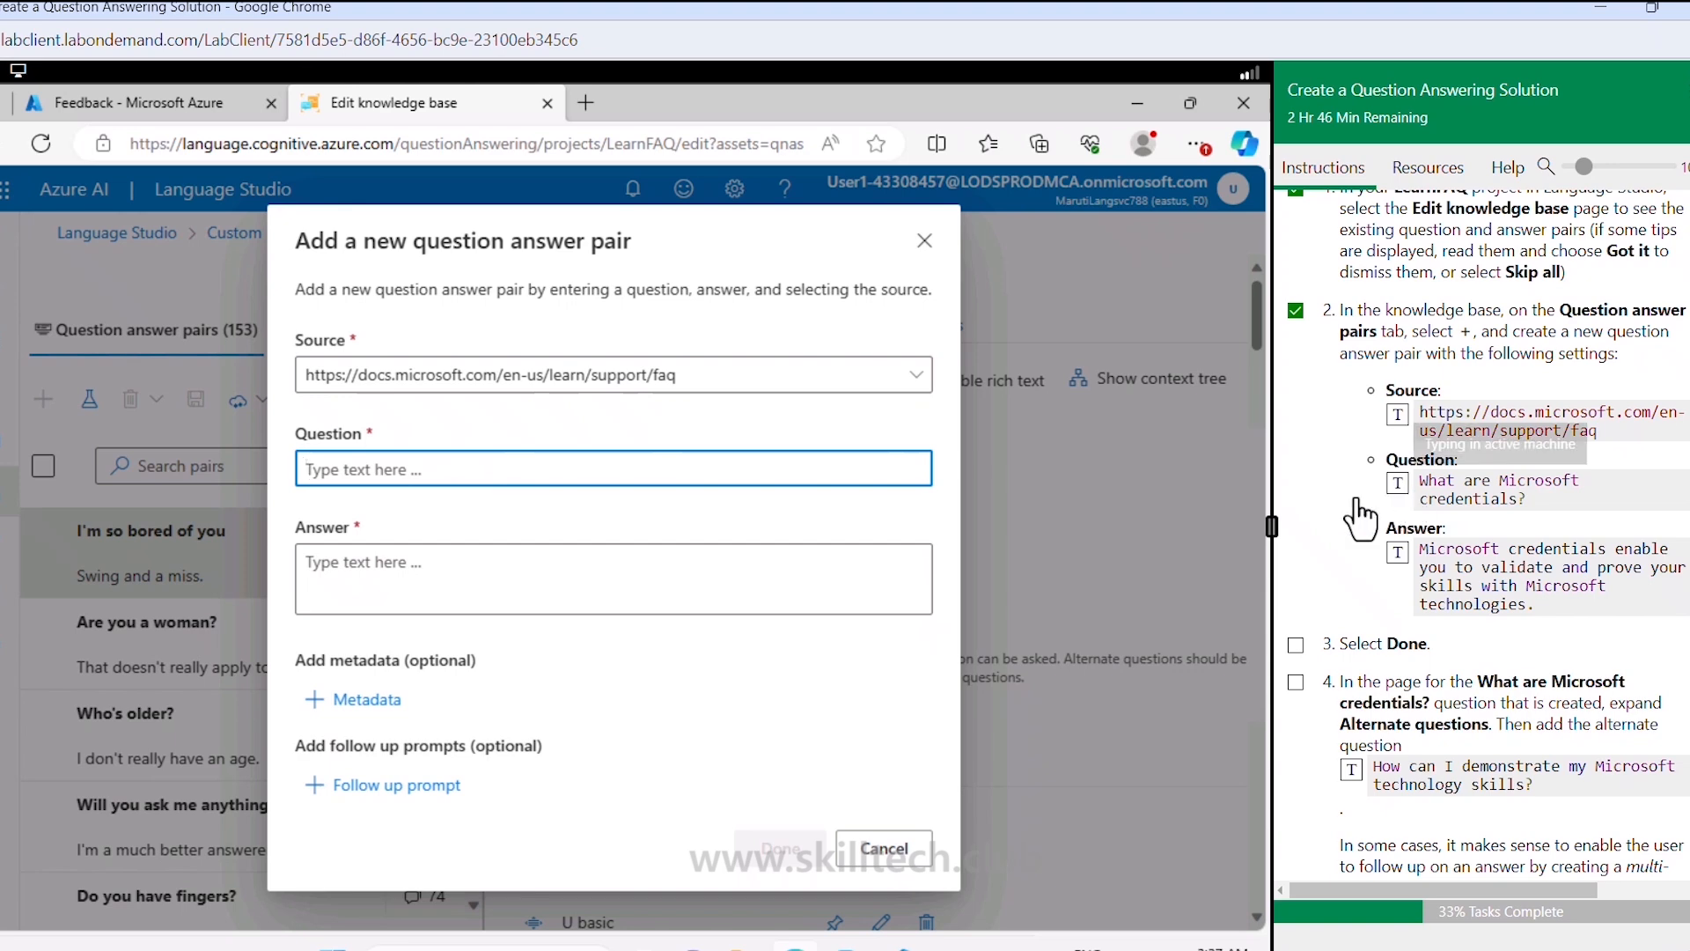
# Step: Enter the answer "Microsoft credentials enable you to validate and prove your skills with Microsoft technologies.", add the pair, and skip the save tips
pyautogui.click(525, 564)
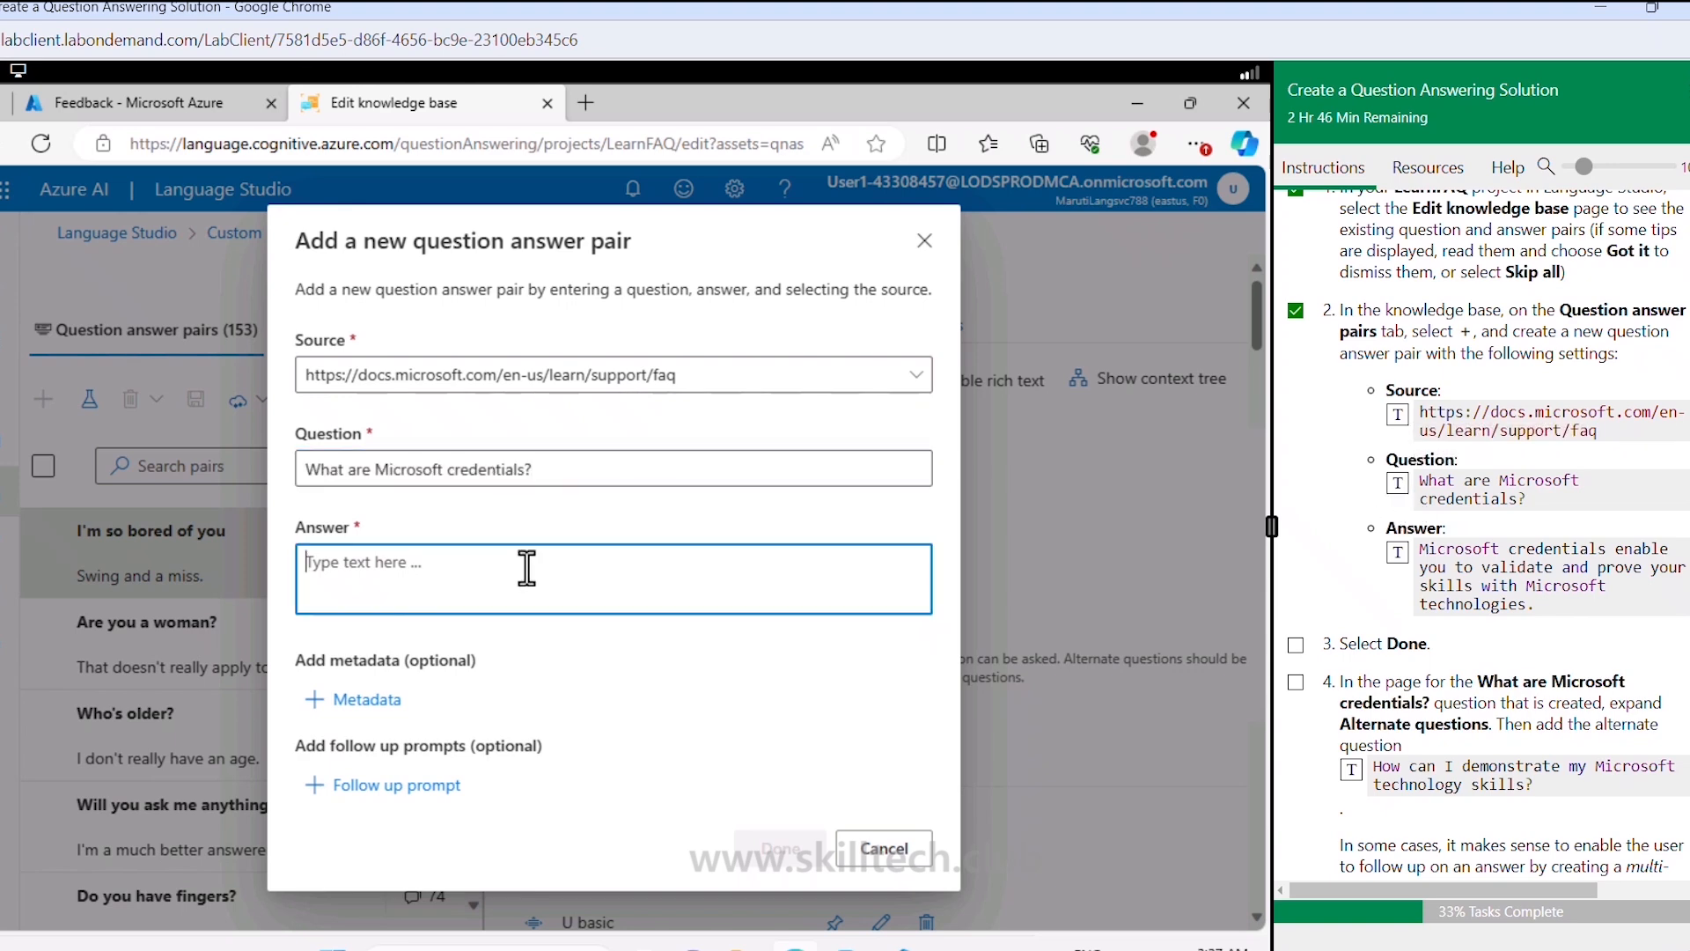
pyautogui.click(1398, 553)
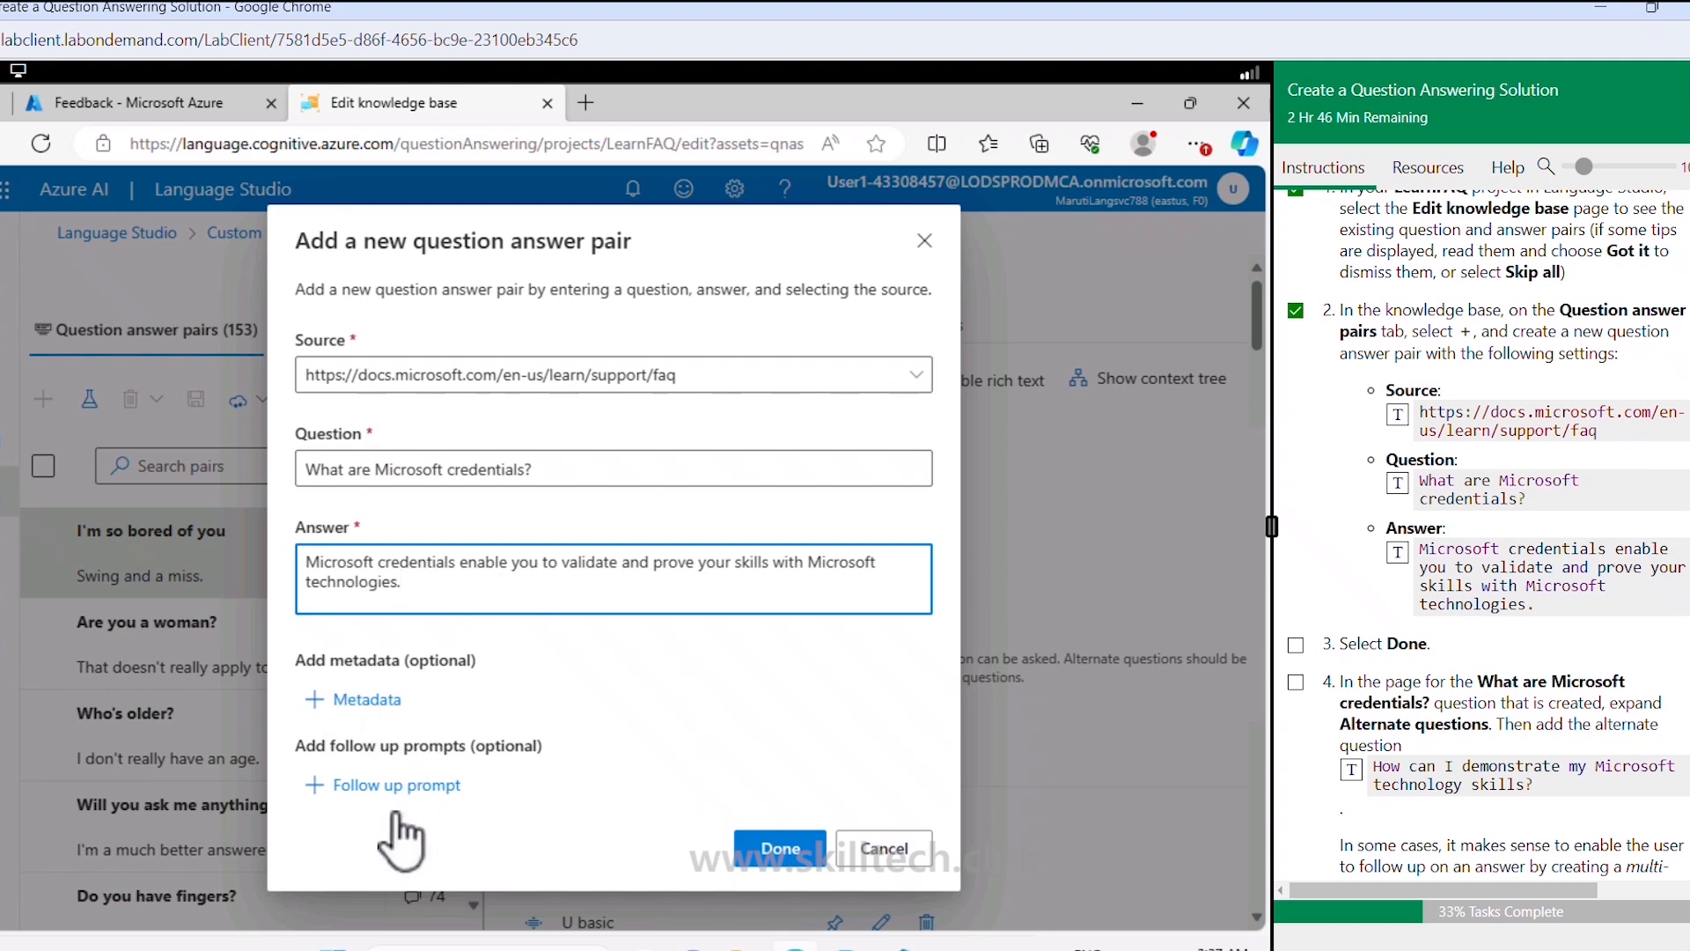
pyautogui.click(768, 845)
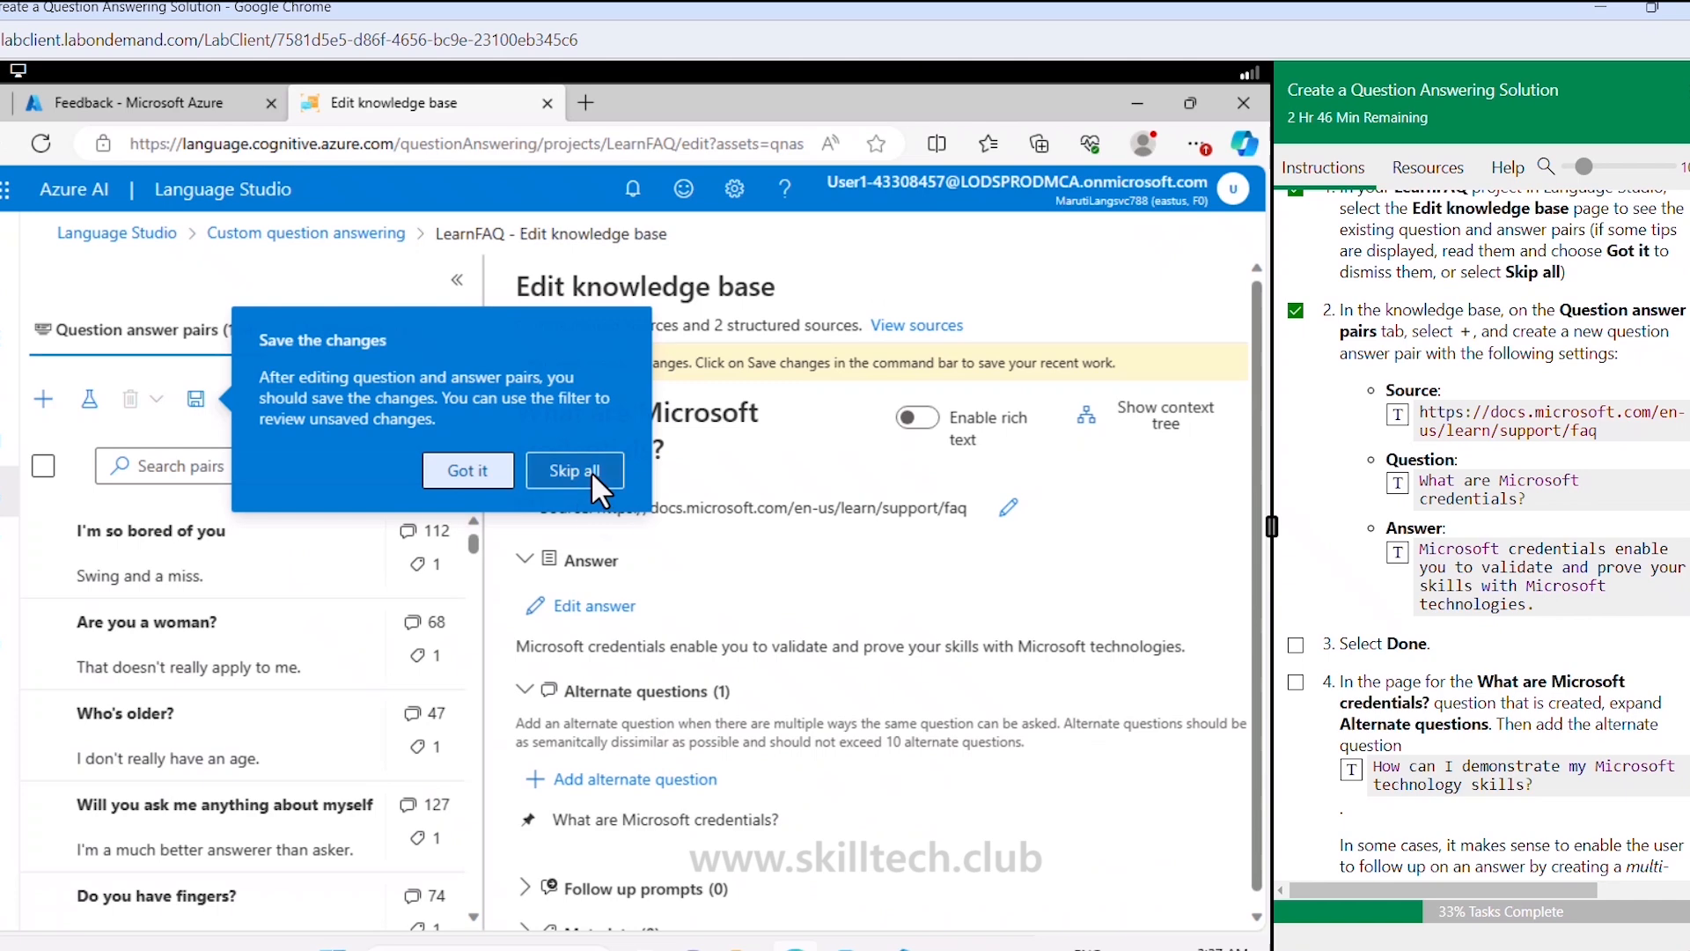
pyautogui.click(590, 472)
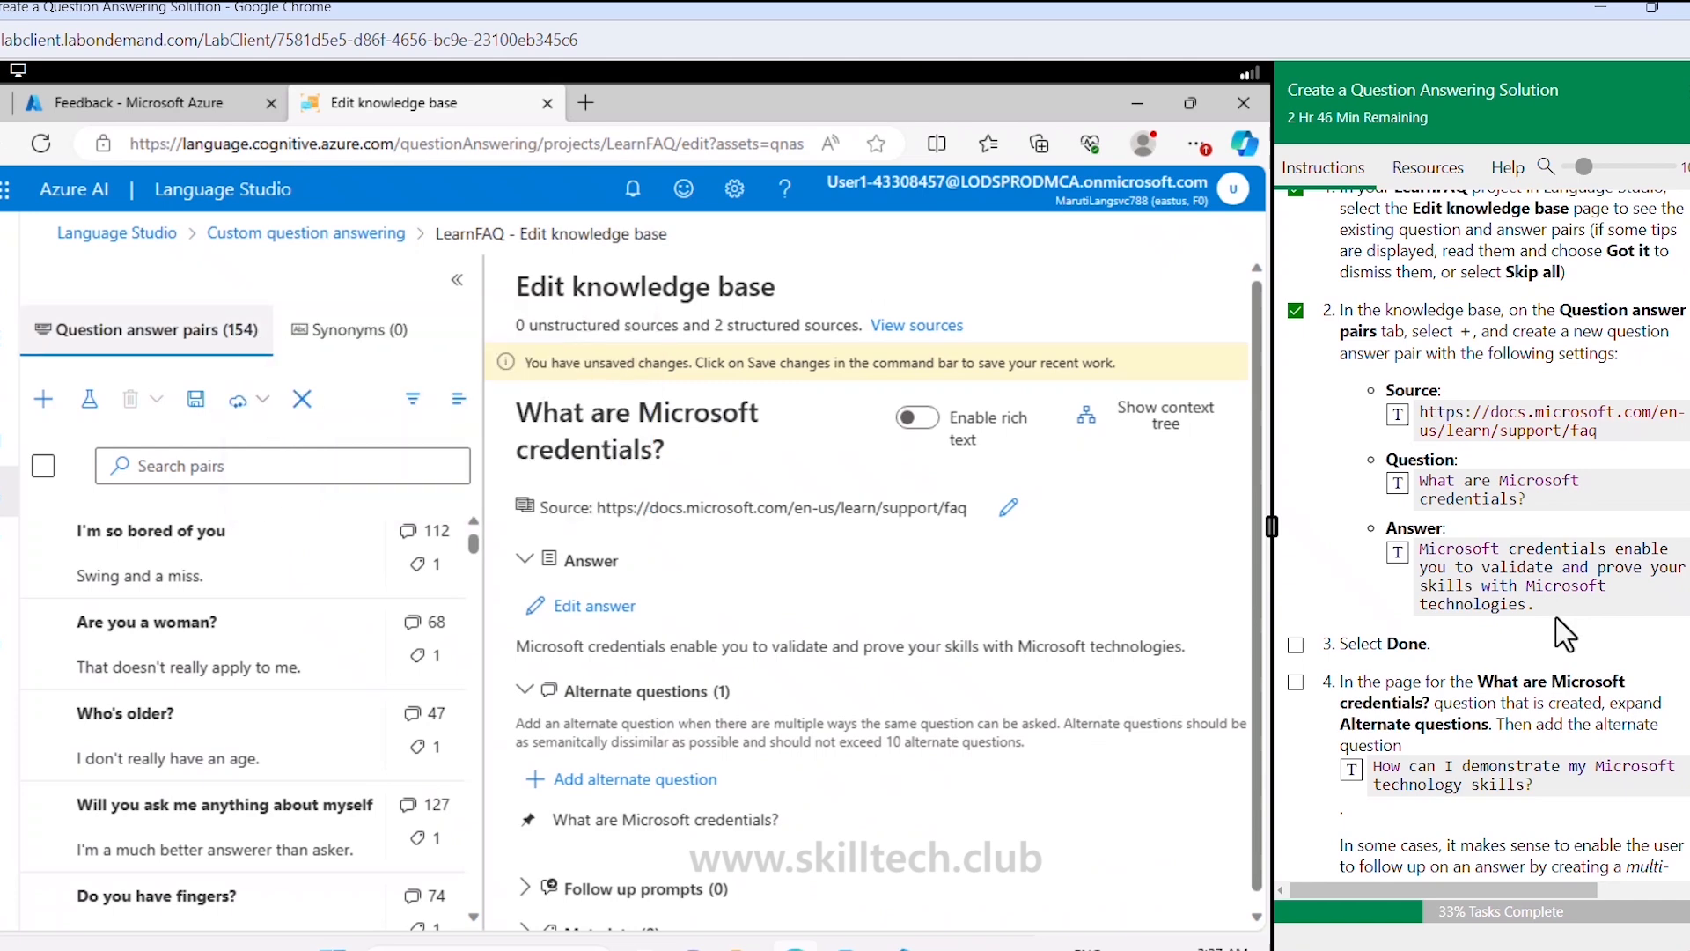
# Step: Add the alternate question "How can I demonstrate my Microsoft technology skills?" to the "What are Microsoft credentials?" pair
pyautogui.scroll(-3, 1302, 656)
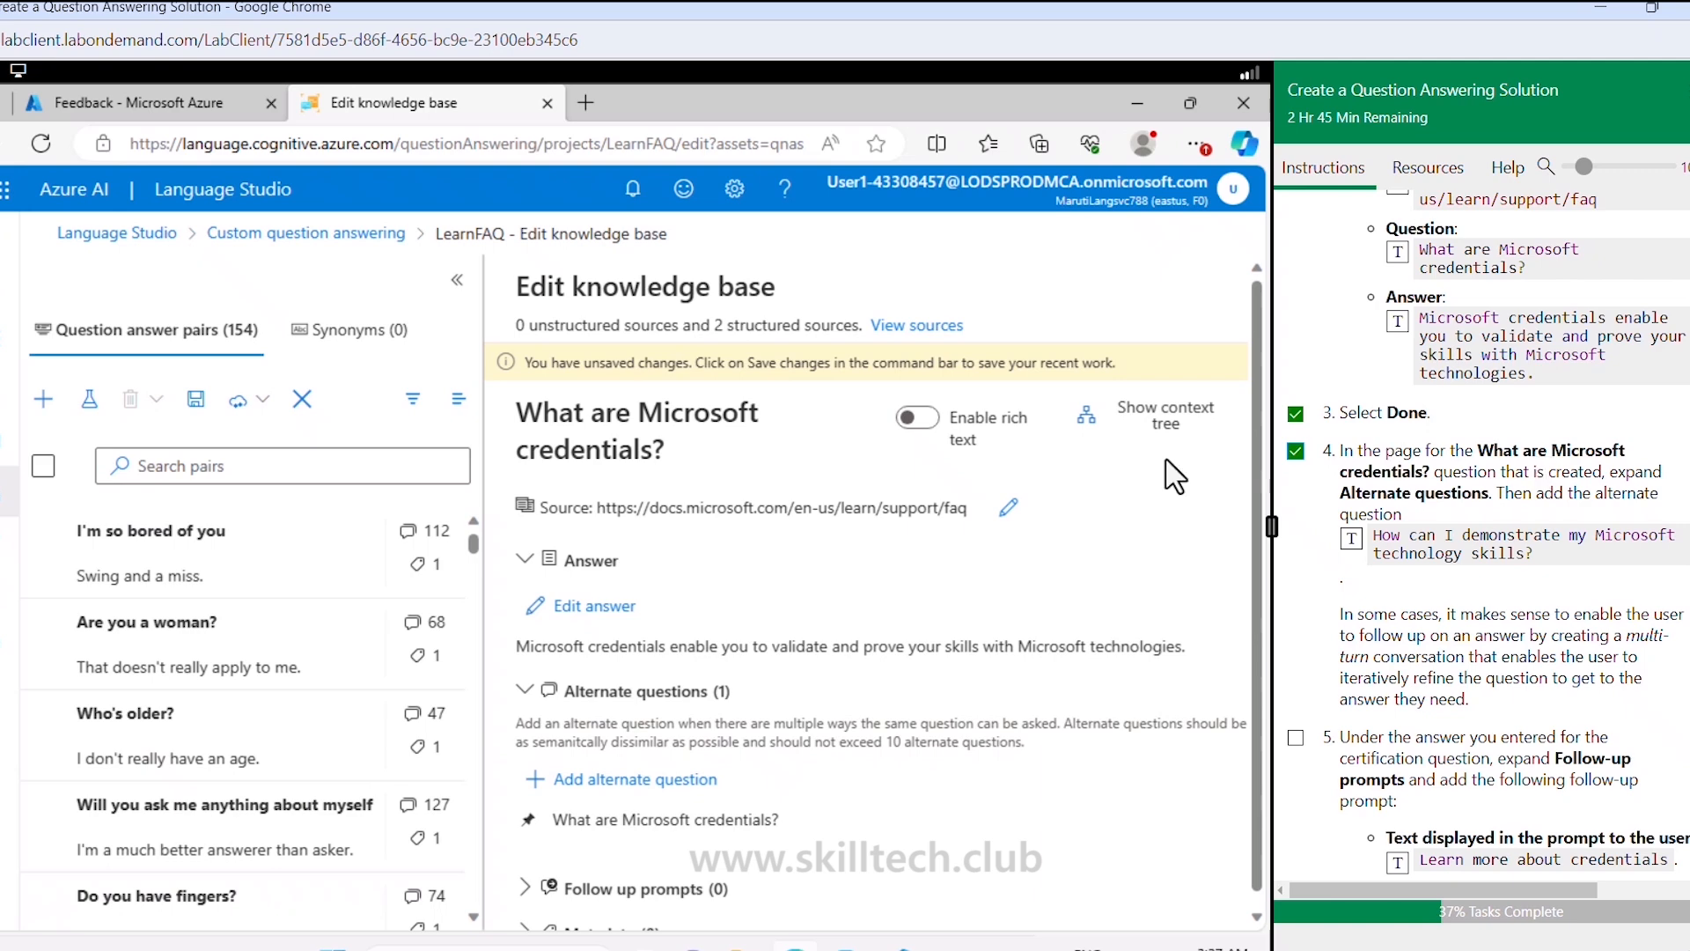
pyautogui.click(609, 783)
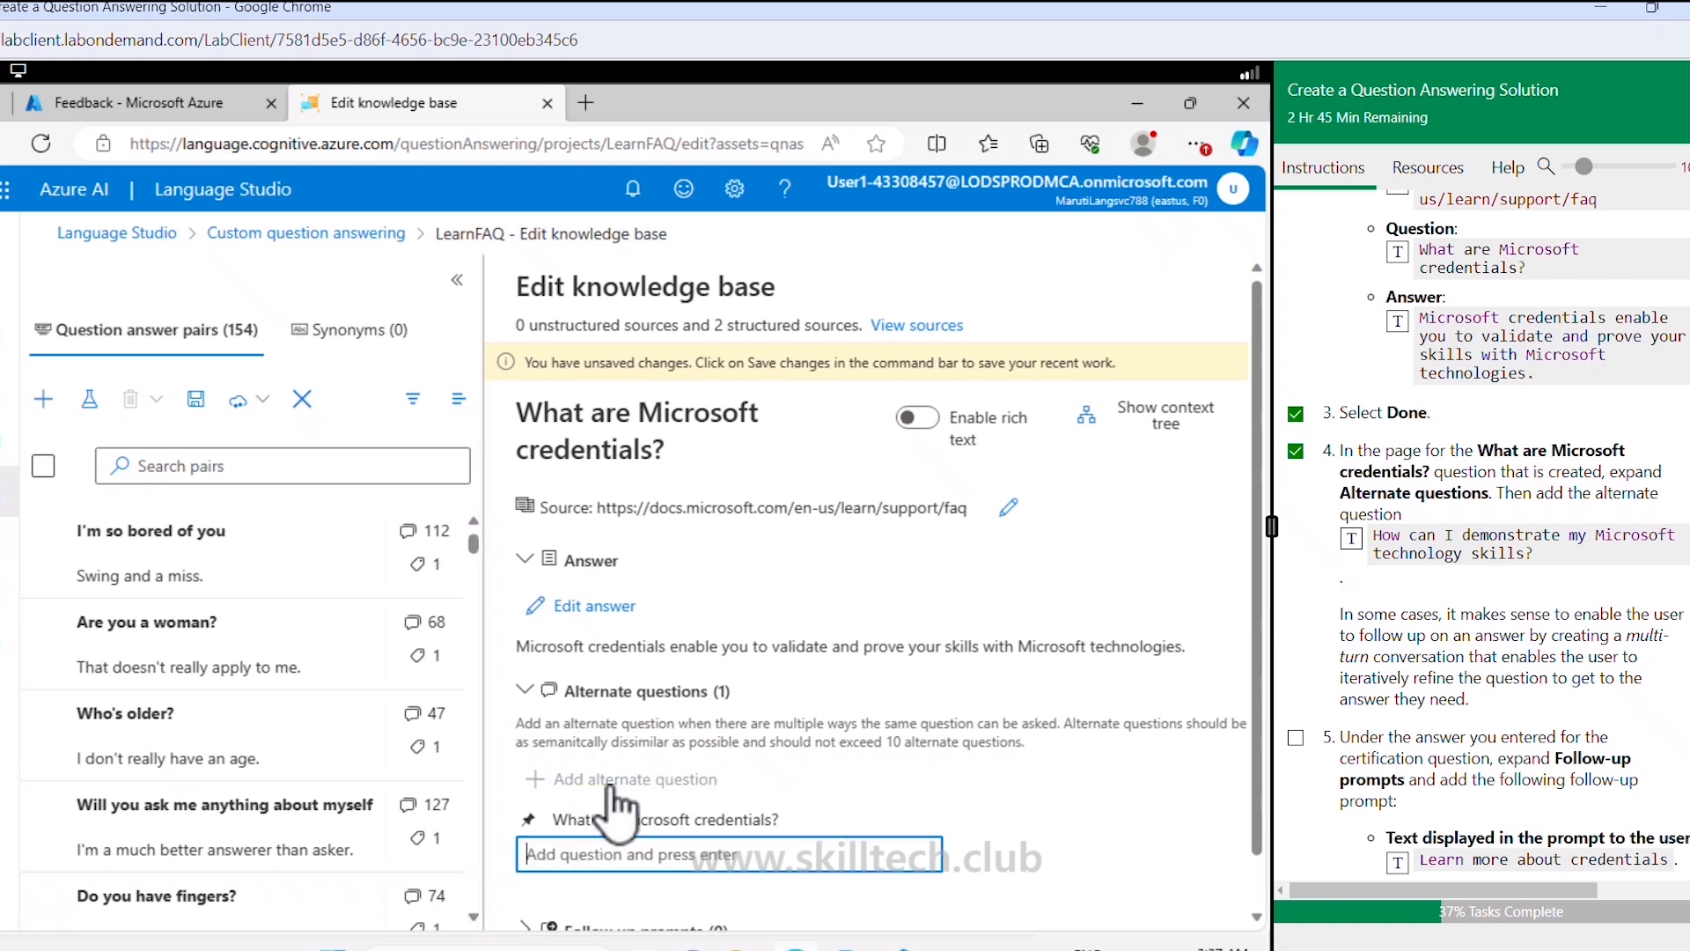
pyautogui.click(1352, 539)
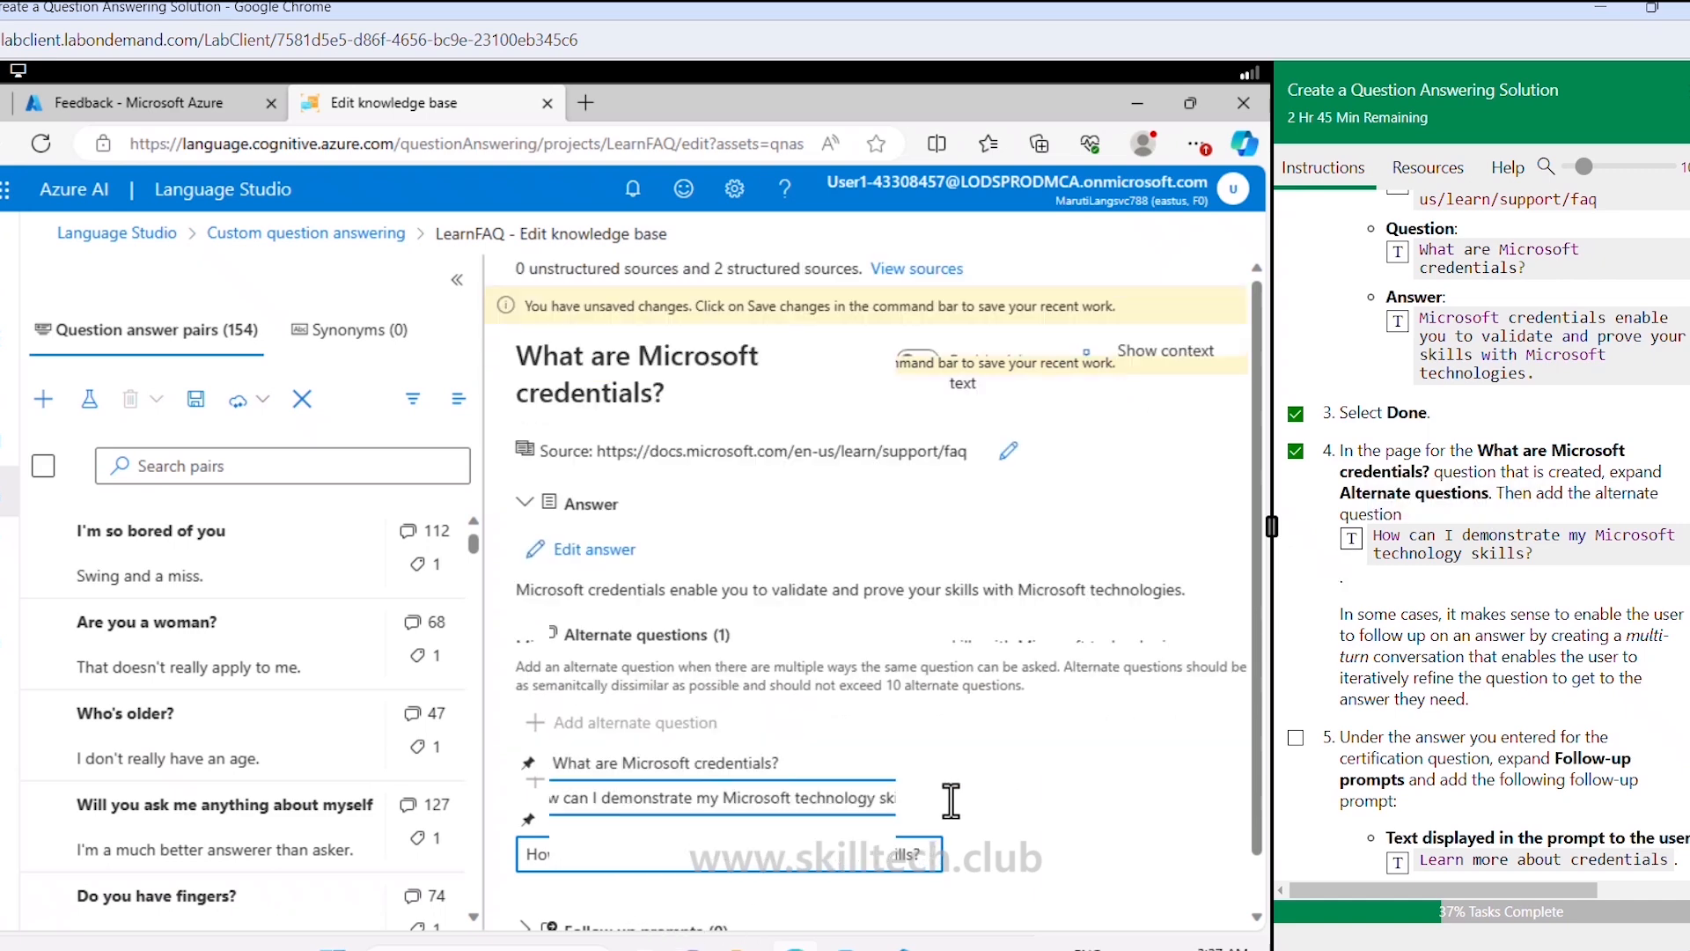
pyautogui.scroll(-1, 947, 800)
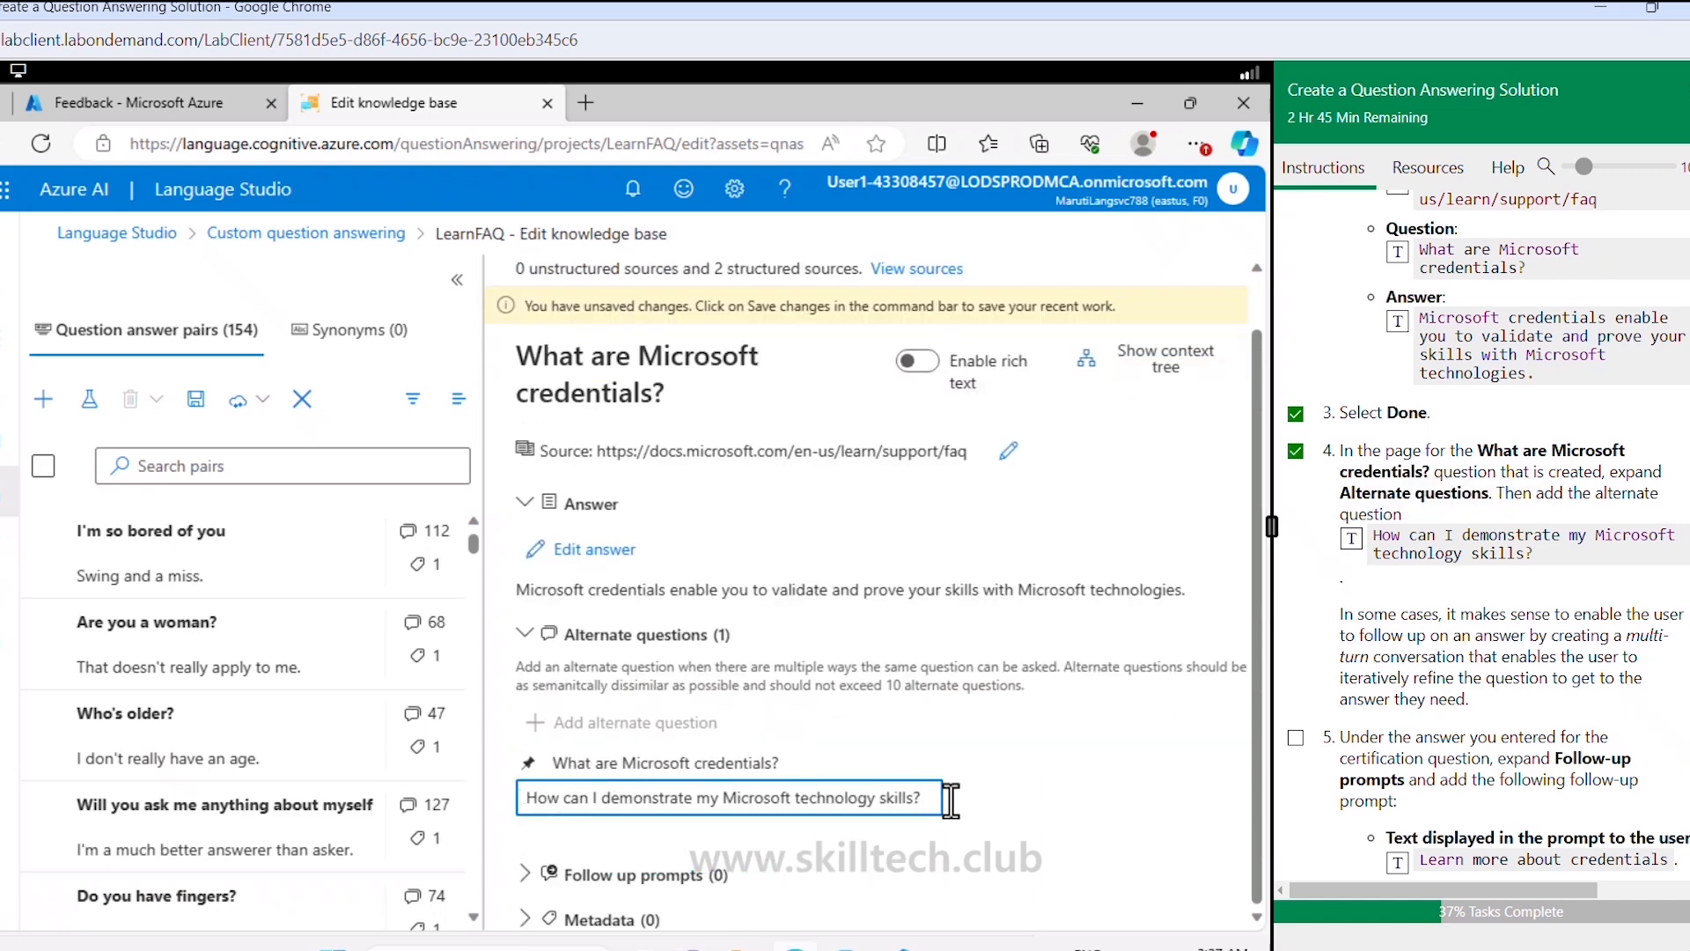
pyautogui.press('Return')
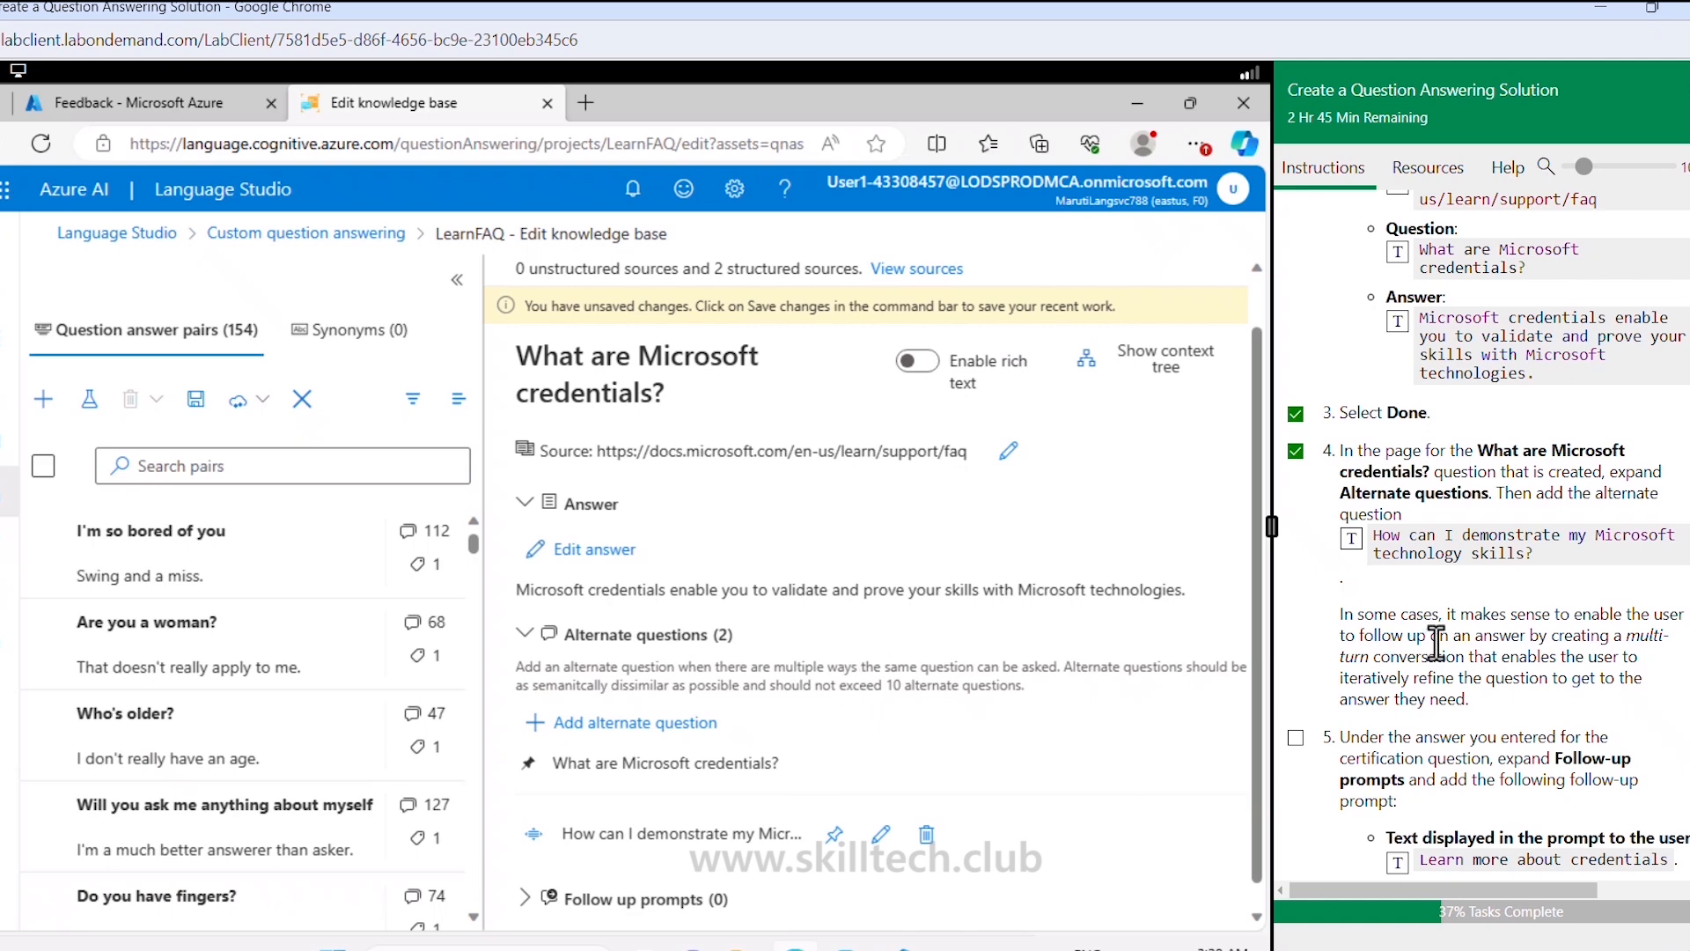
# Step: Mark task 5 of "Edit the knowledge base" as complete in the lab instructions
pyautogui.scroll(-2, 1454, 656)
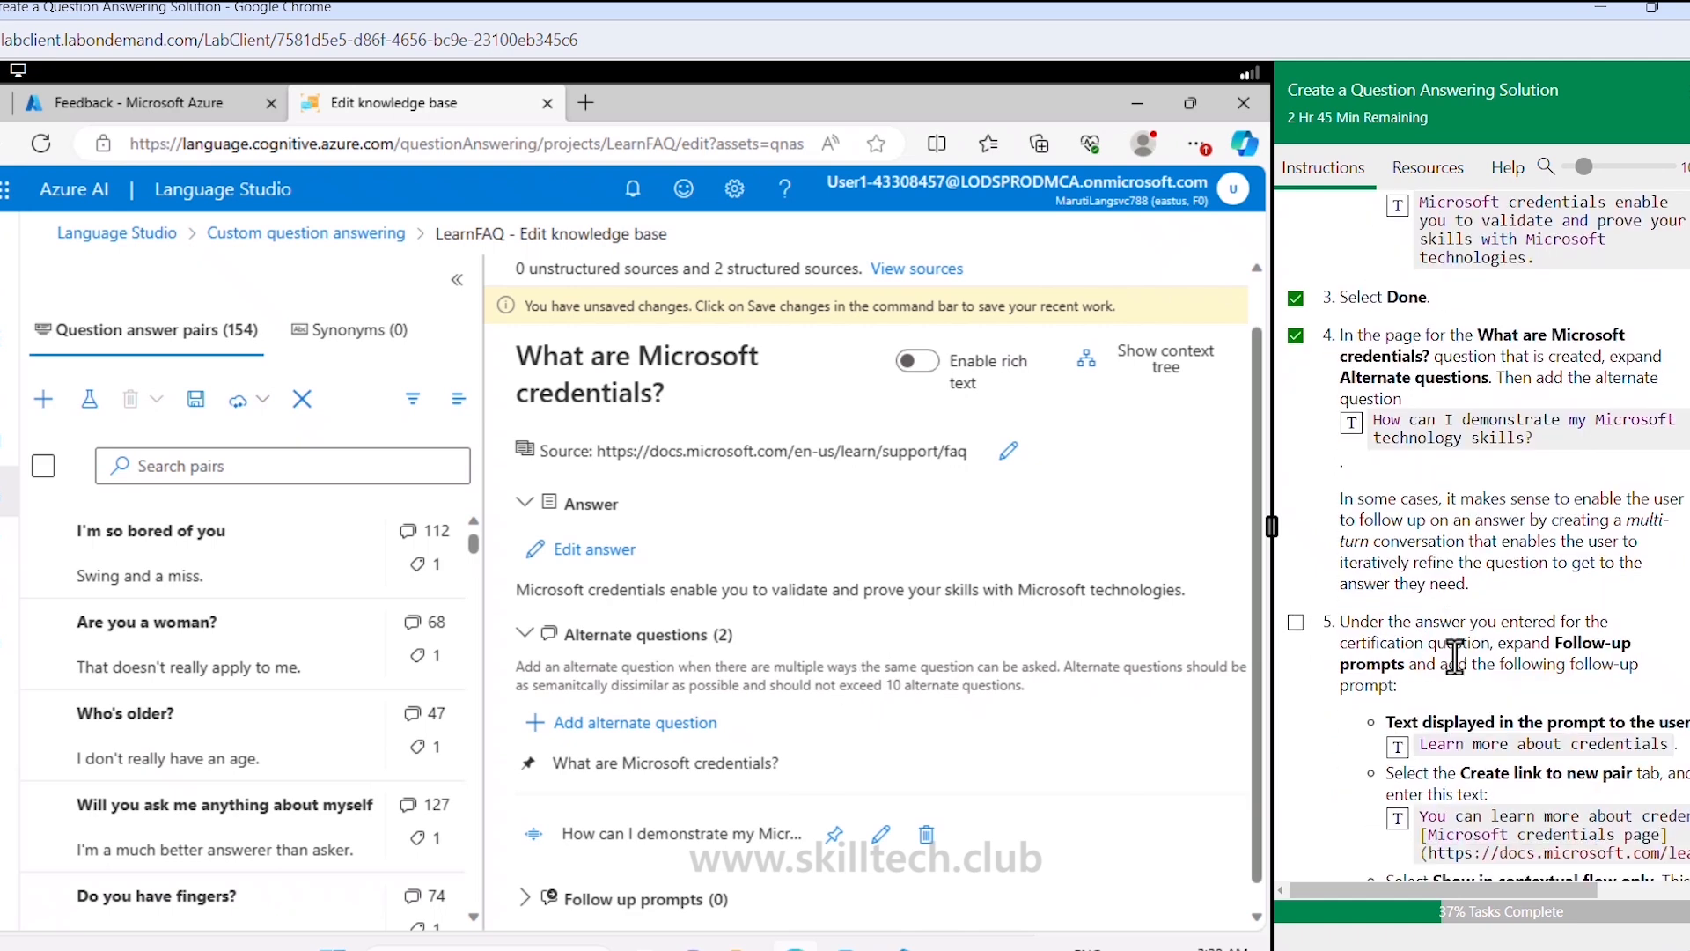
pyautogui.click(1296, 623)
pyautogui.scroll(-3, 1312, 647)
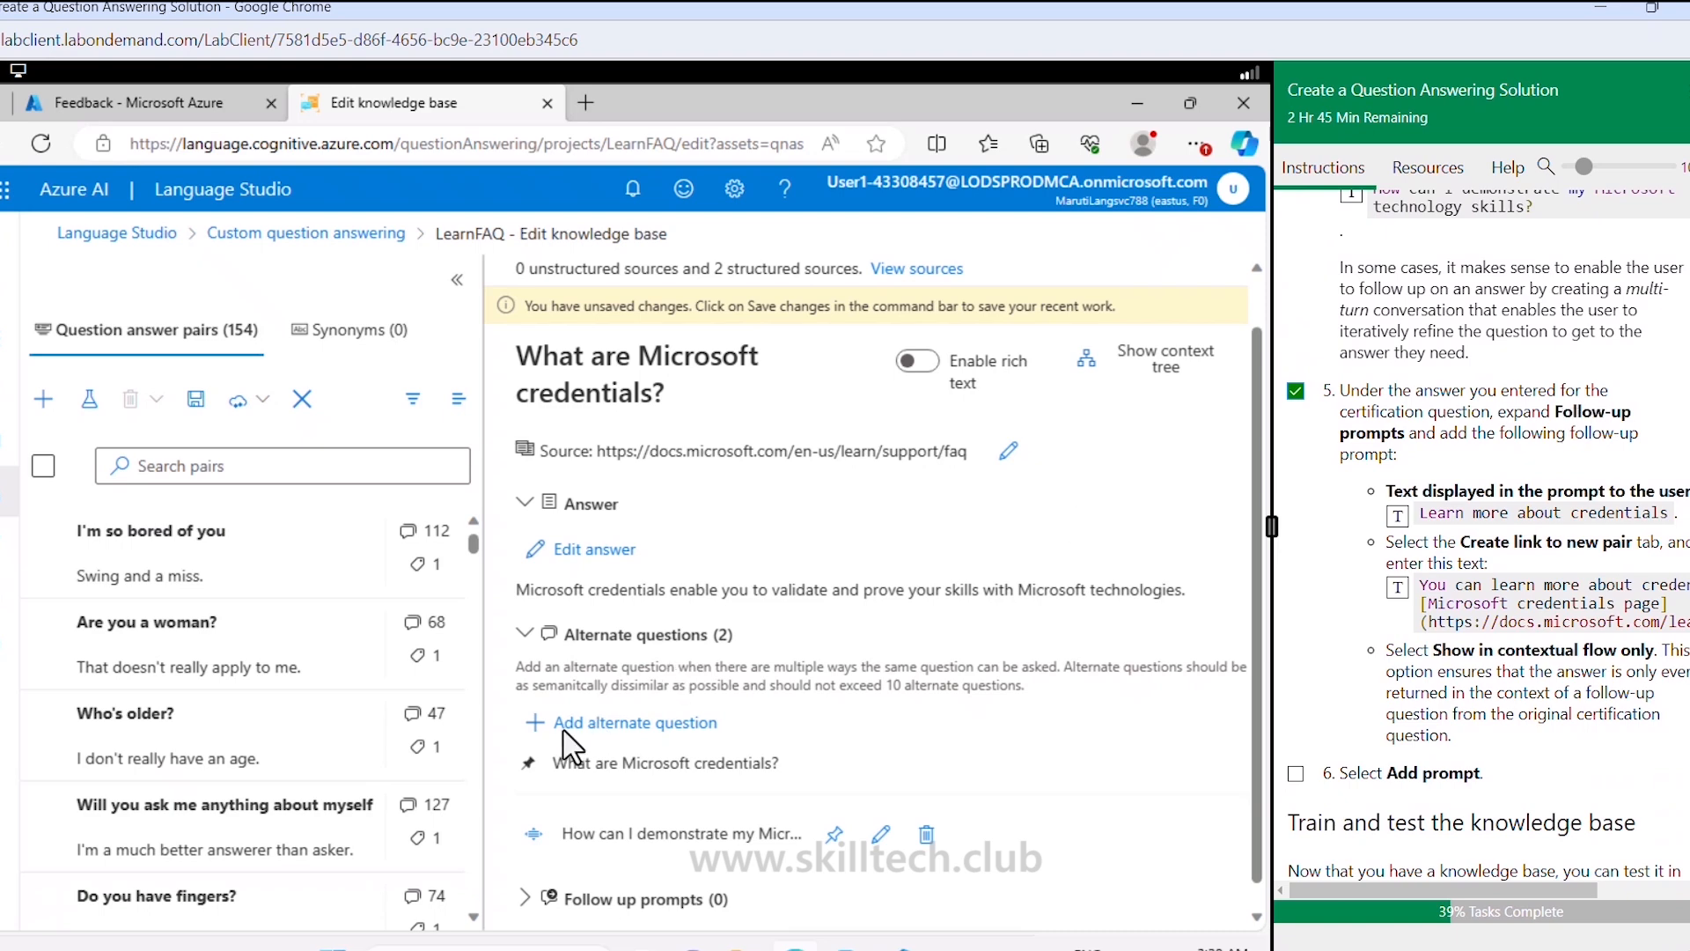
# Step: Start a follow-up prompt for the "What are Microsoft credentials?" pair with the display text "Learn more about credentials"
pyautogui.scroll(-1, 673, 832)
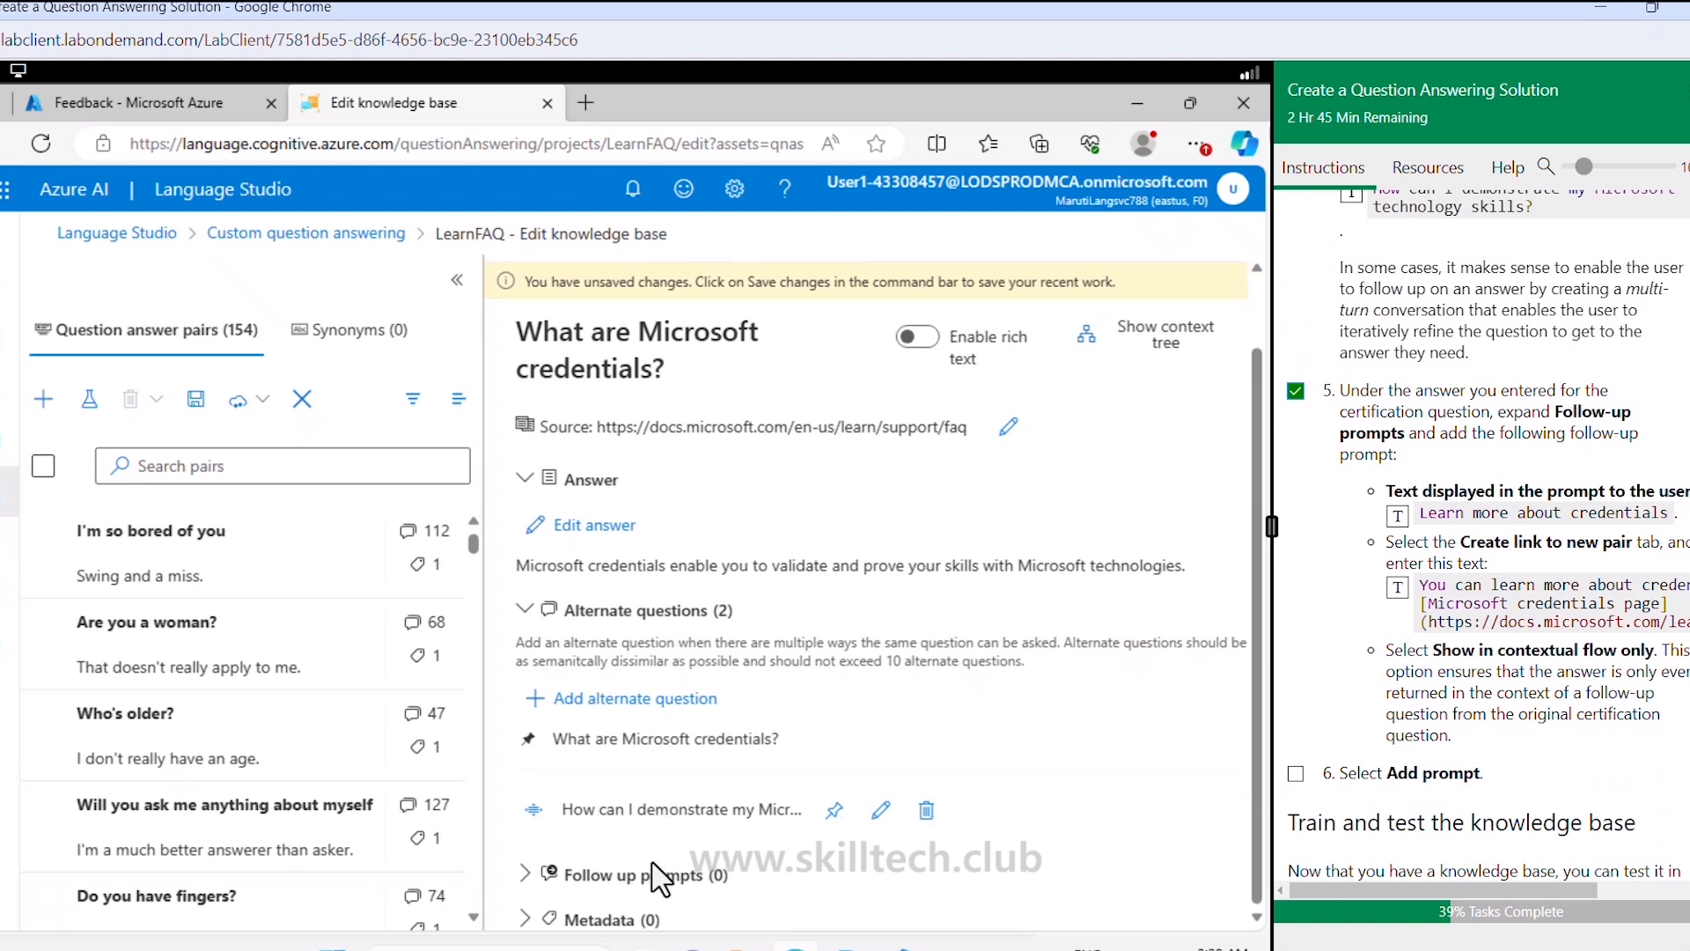
pyautogui.click(531, 878)
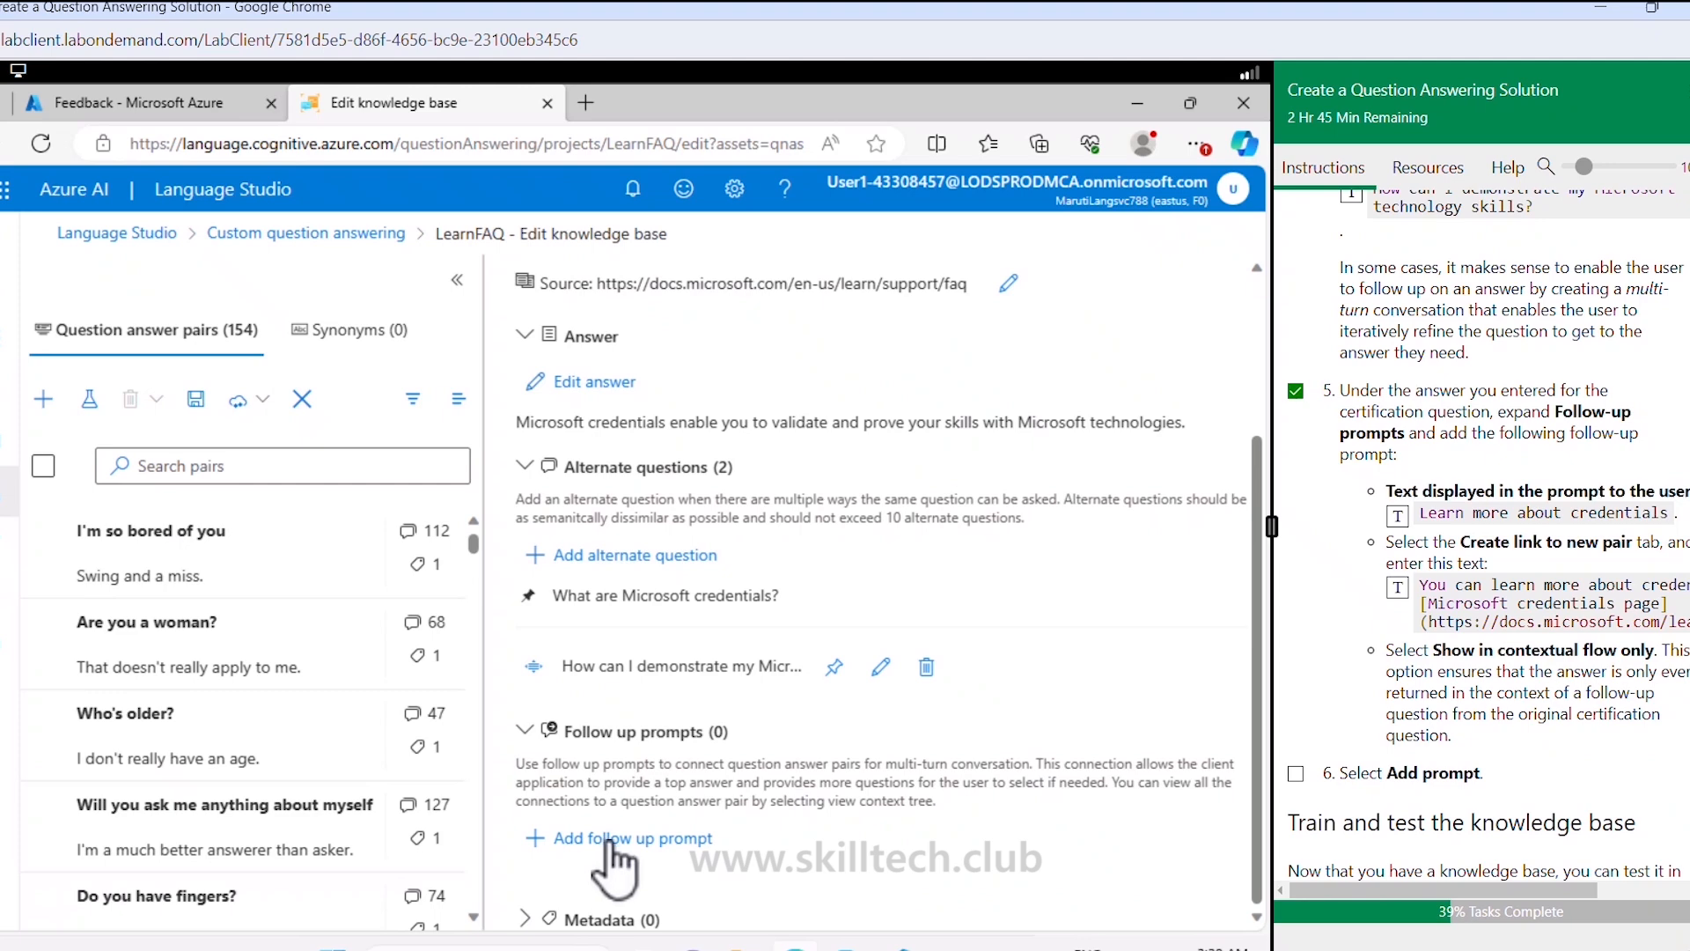
pyautogui.click(610, 841)
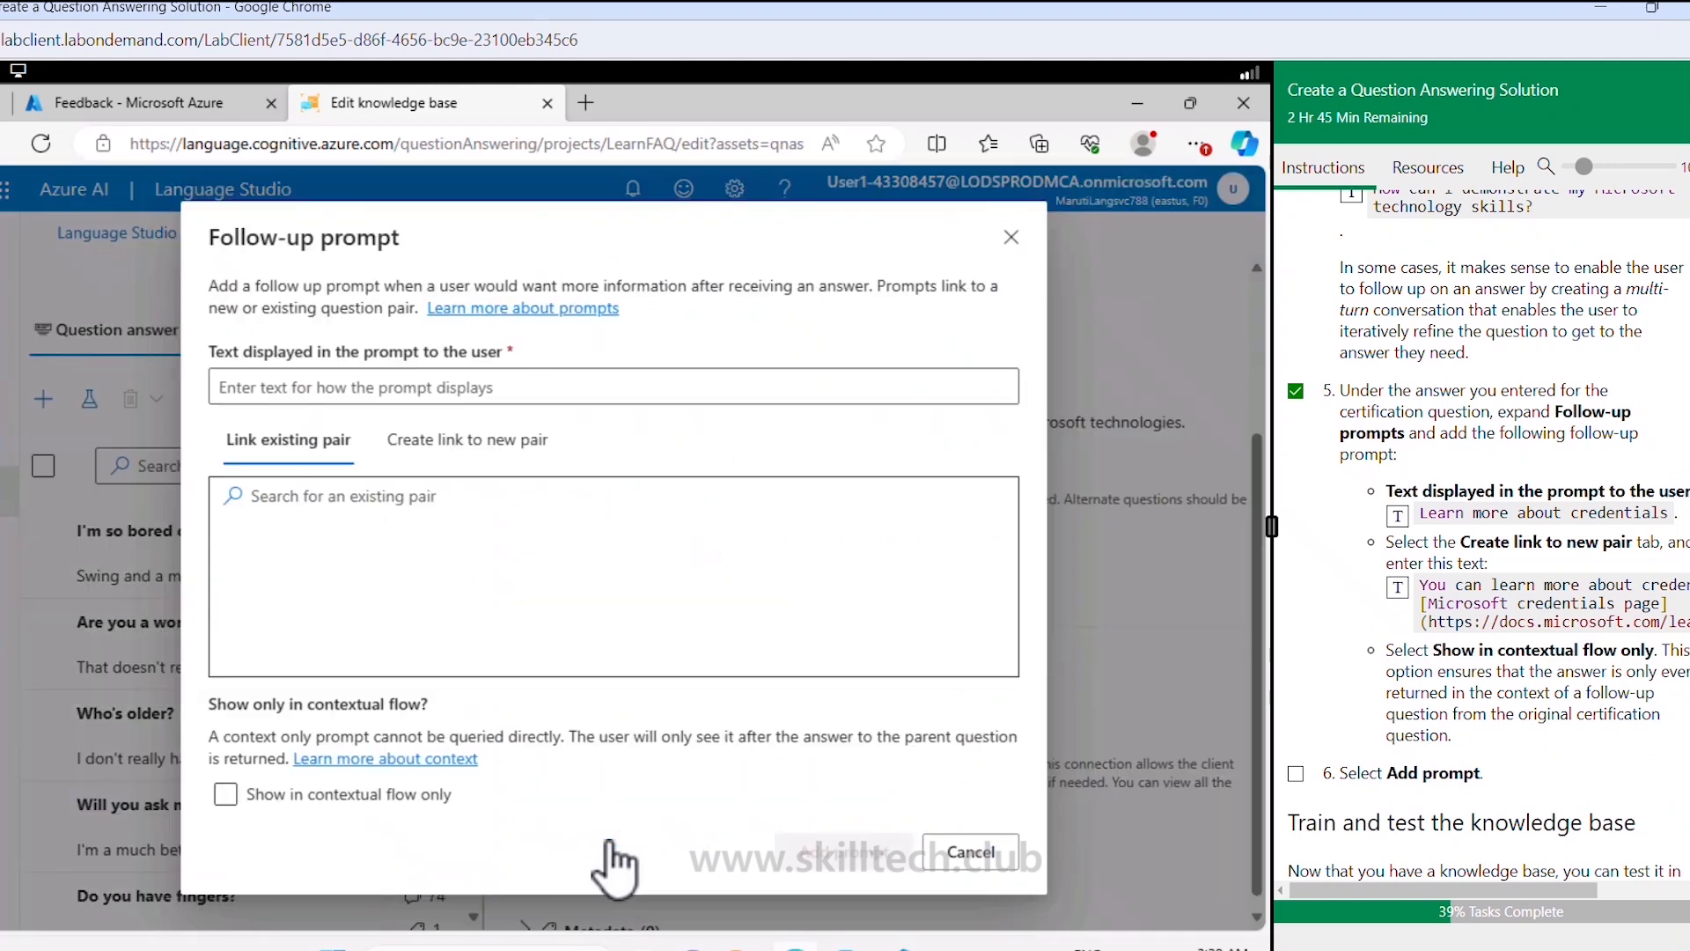
pyautogui.click(587, 394)
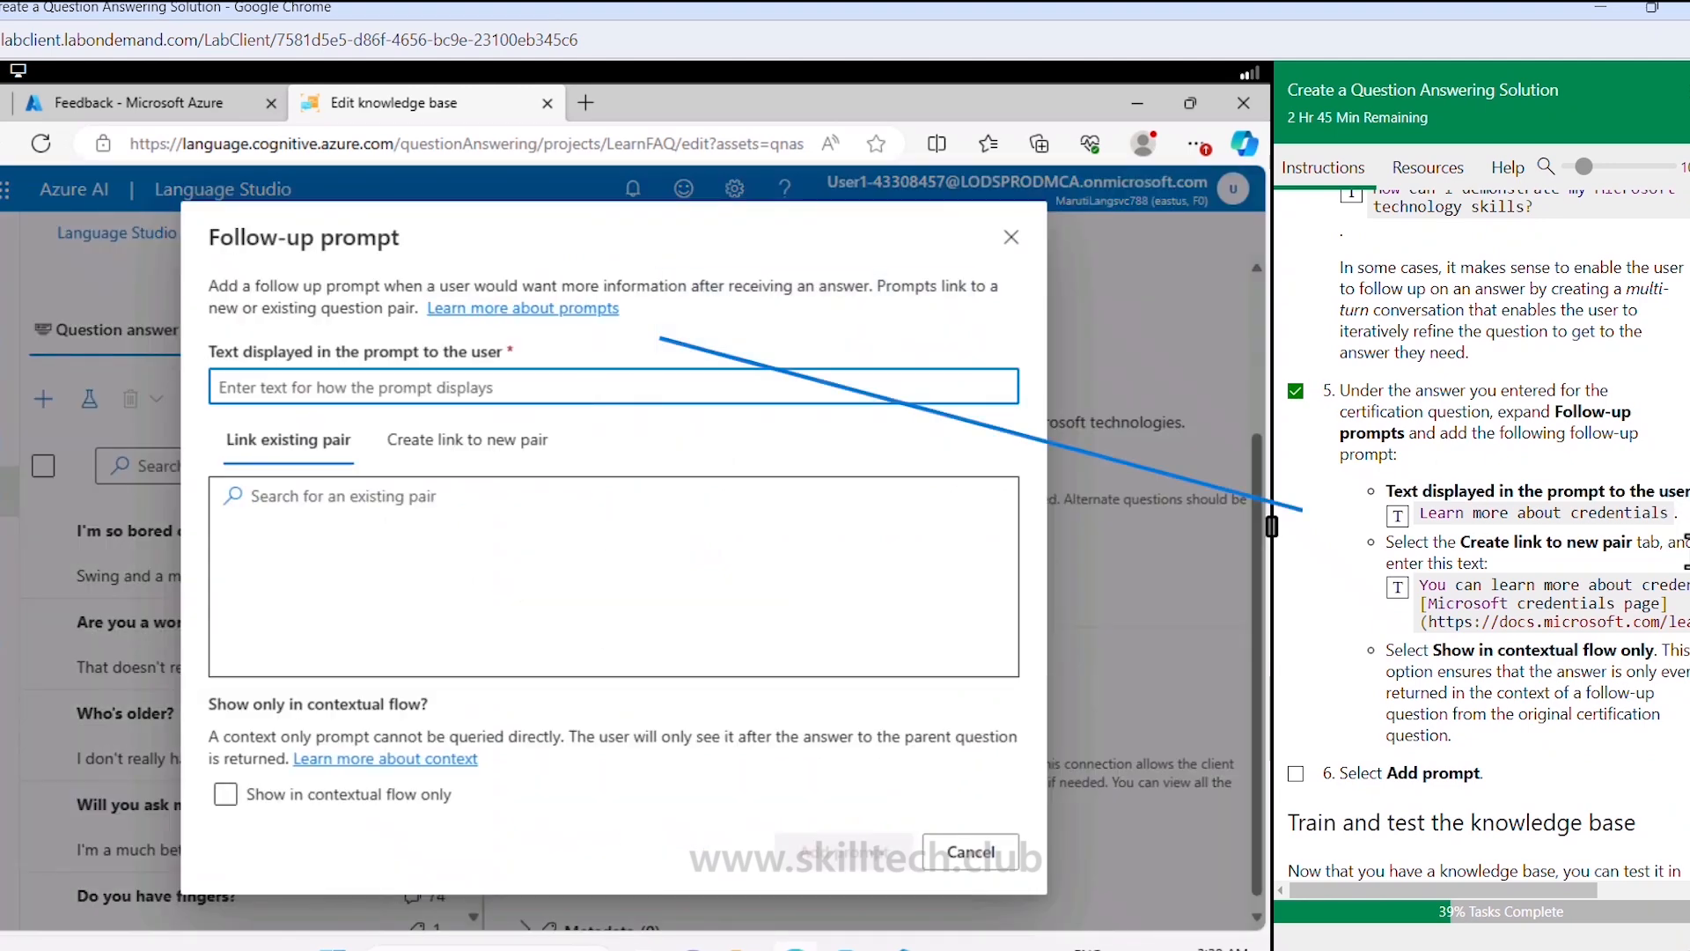
pyautogui.click(1398, 516)
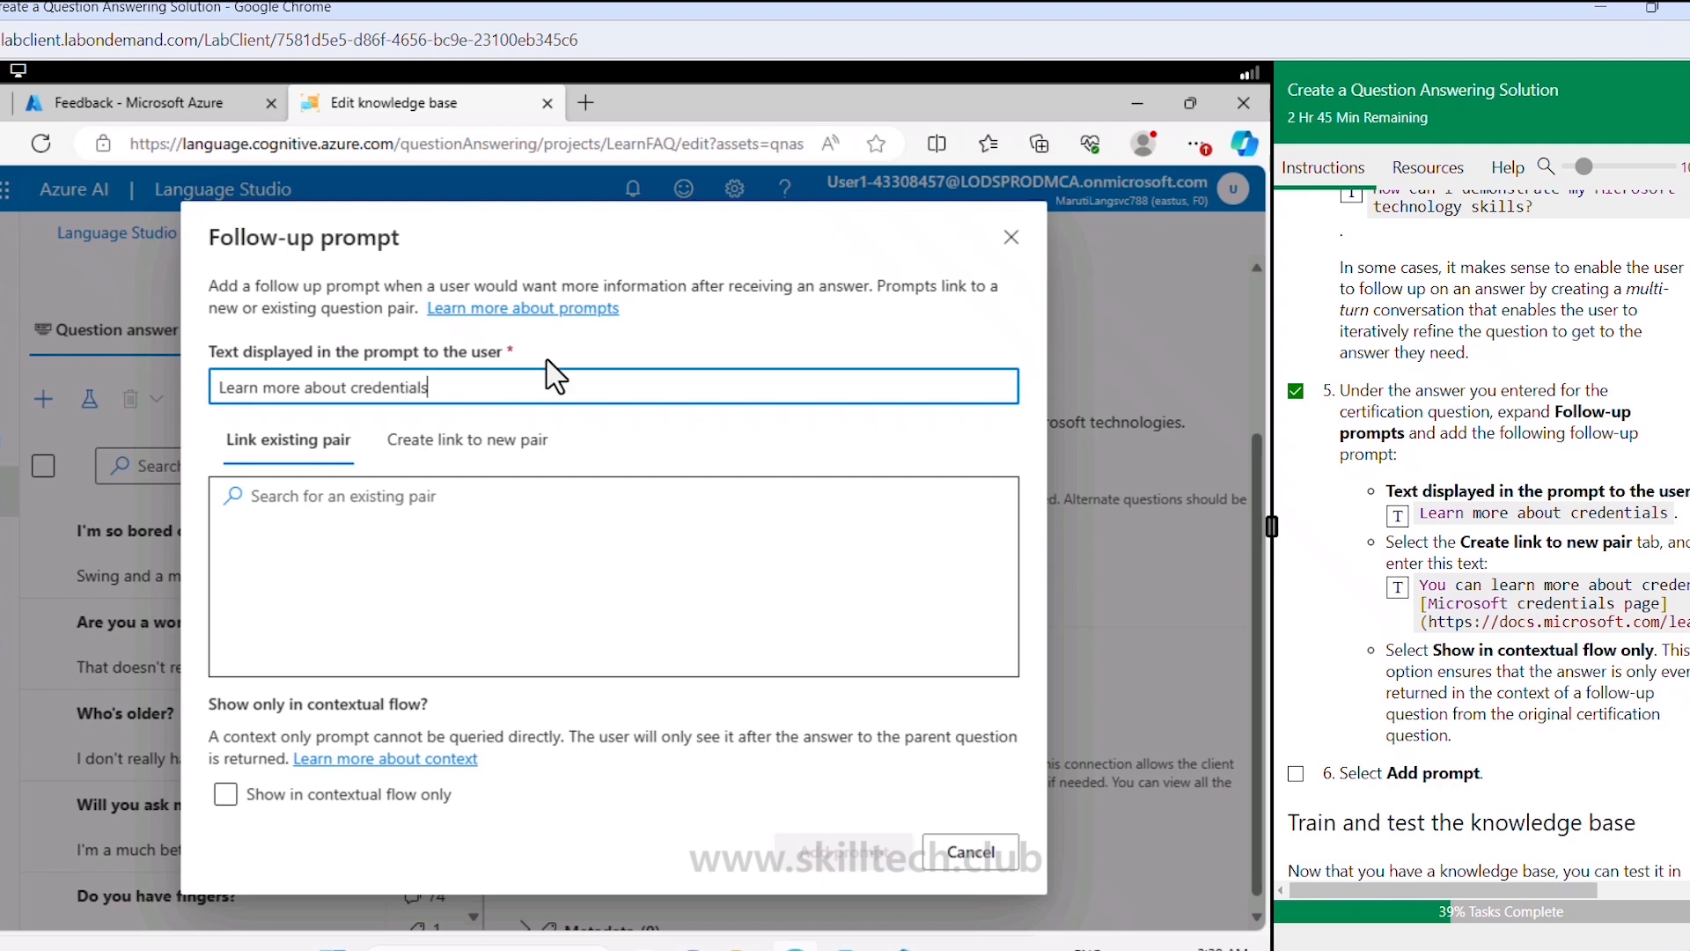
pyautogui.click(409, 507)
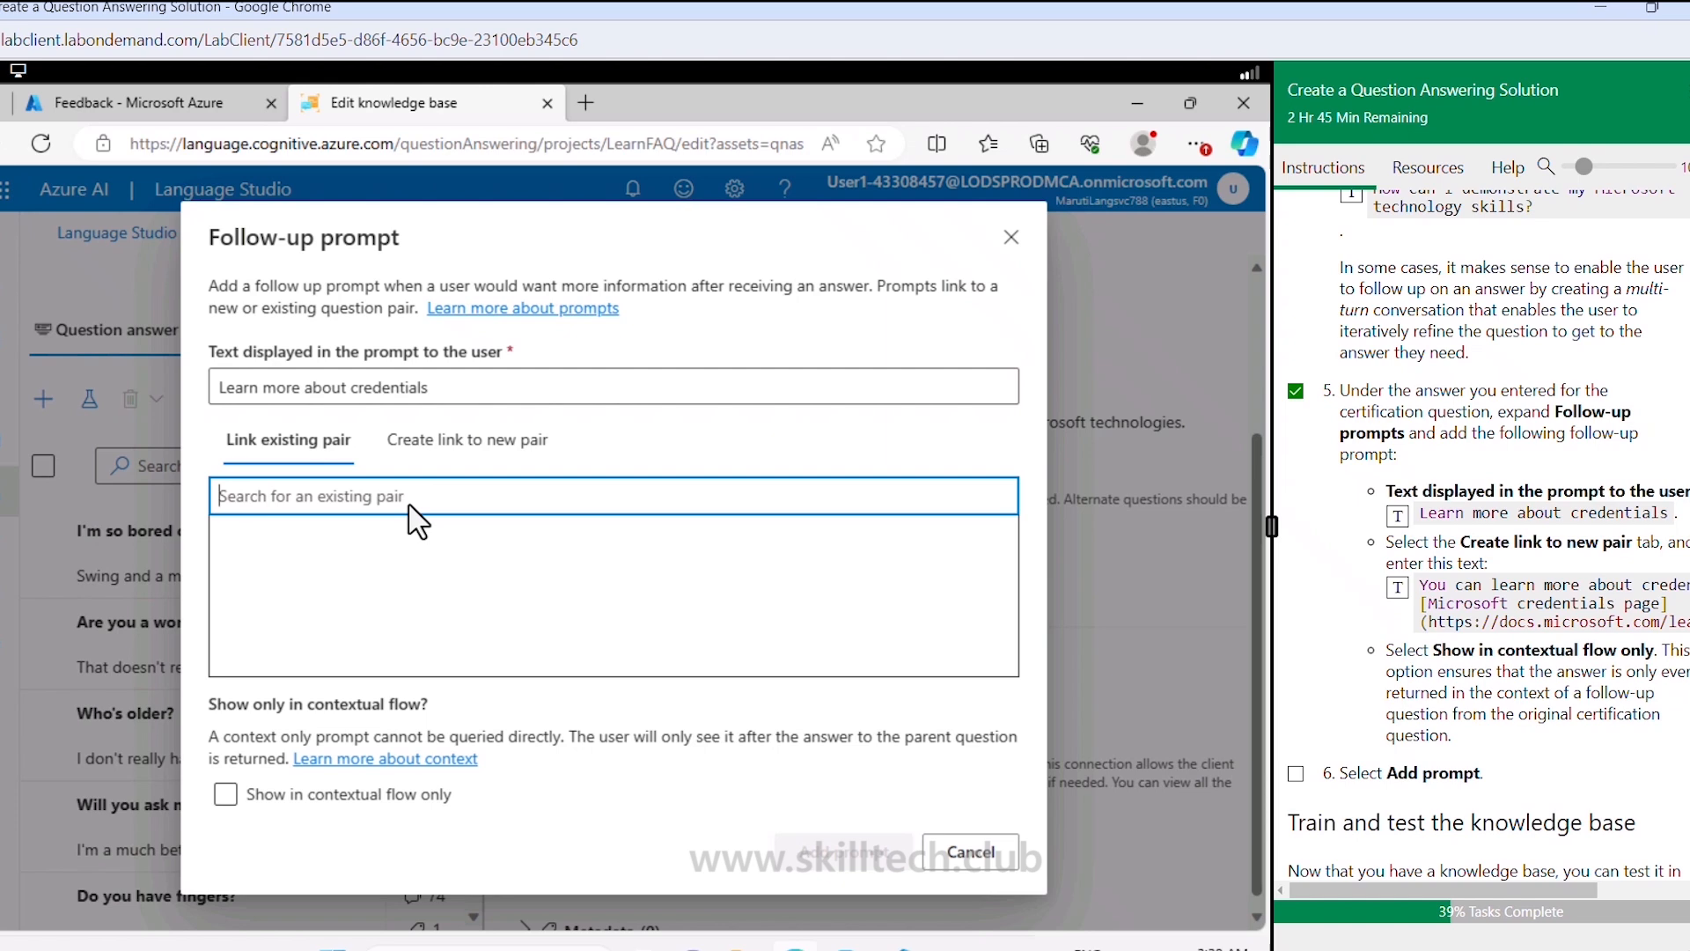
pyautogui.click(467, 440)
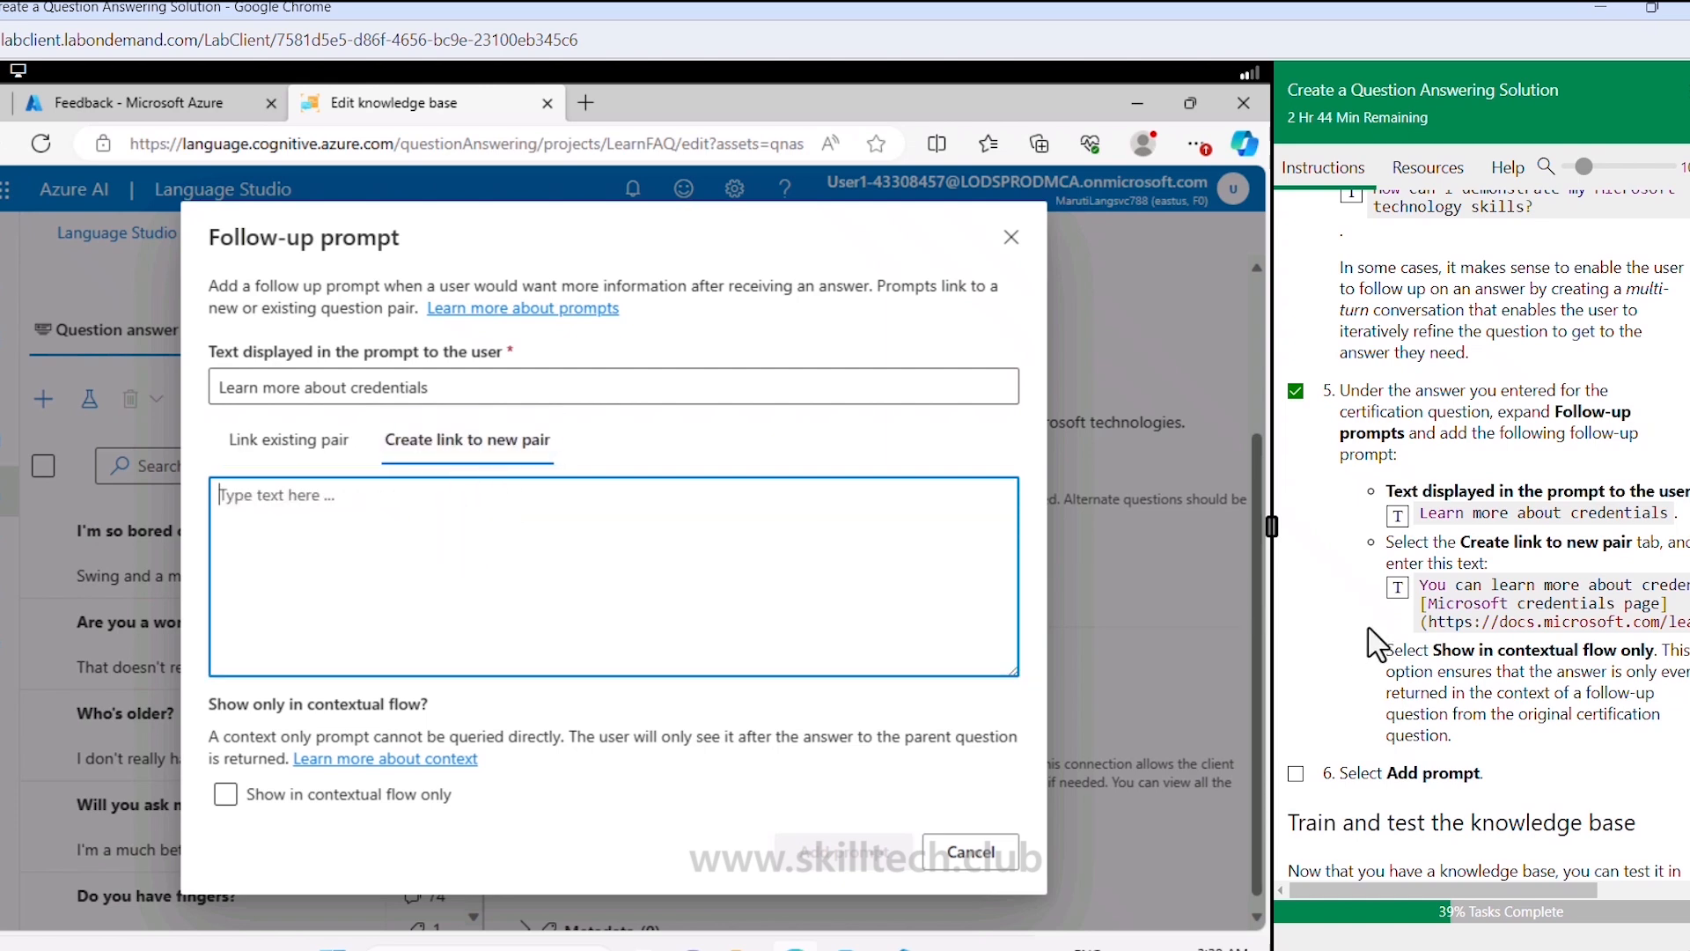
pyautogui.click(1400, 588)
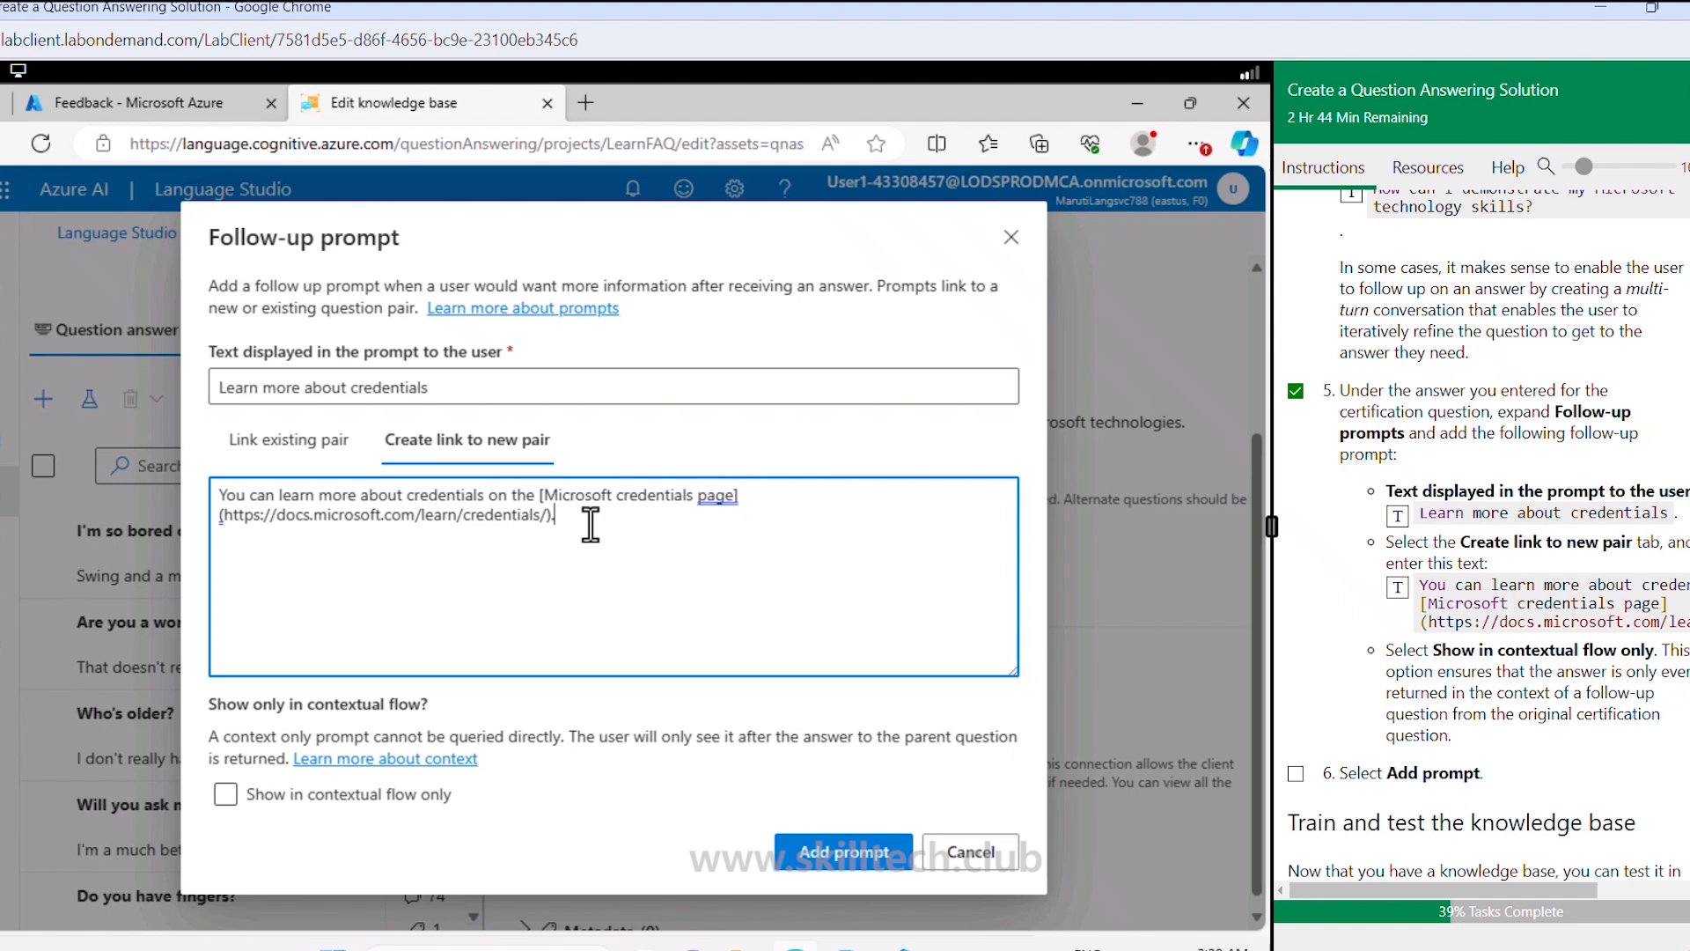
pyautogui.scroll(-2, 1462, 647)
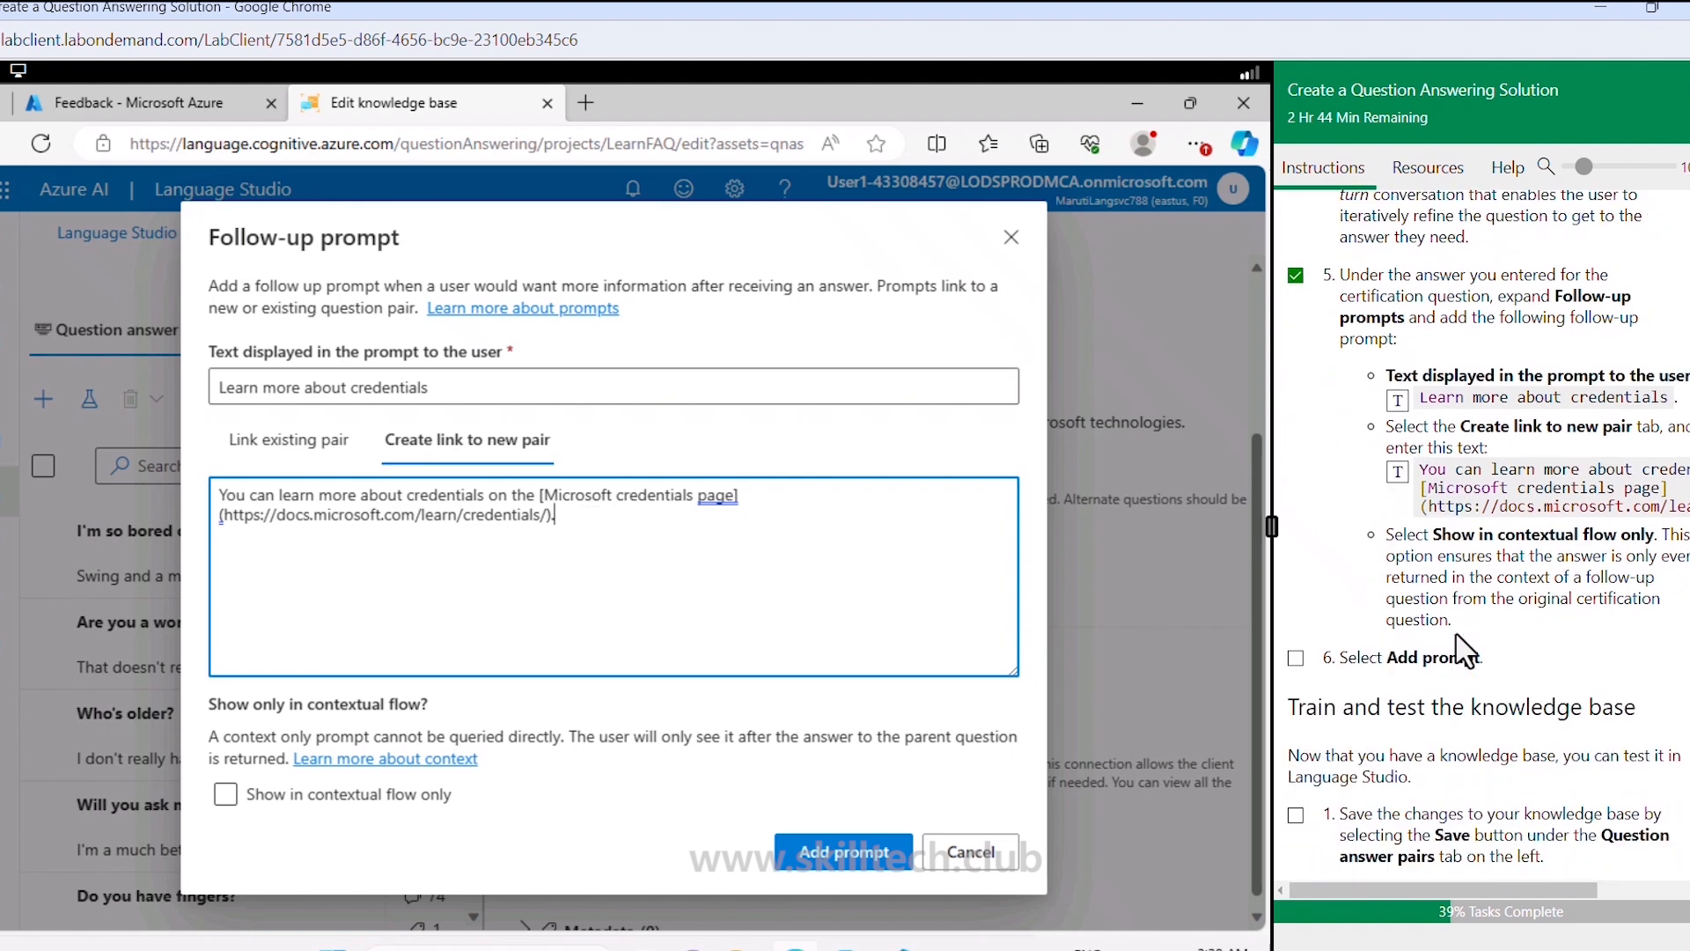
pyautogui.scroll(-2, 1395, 563)
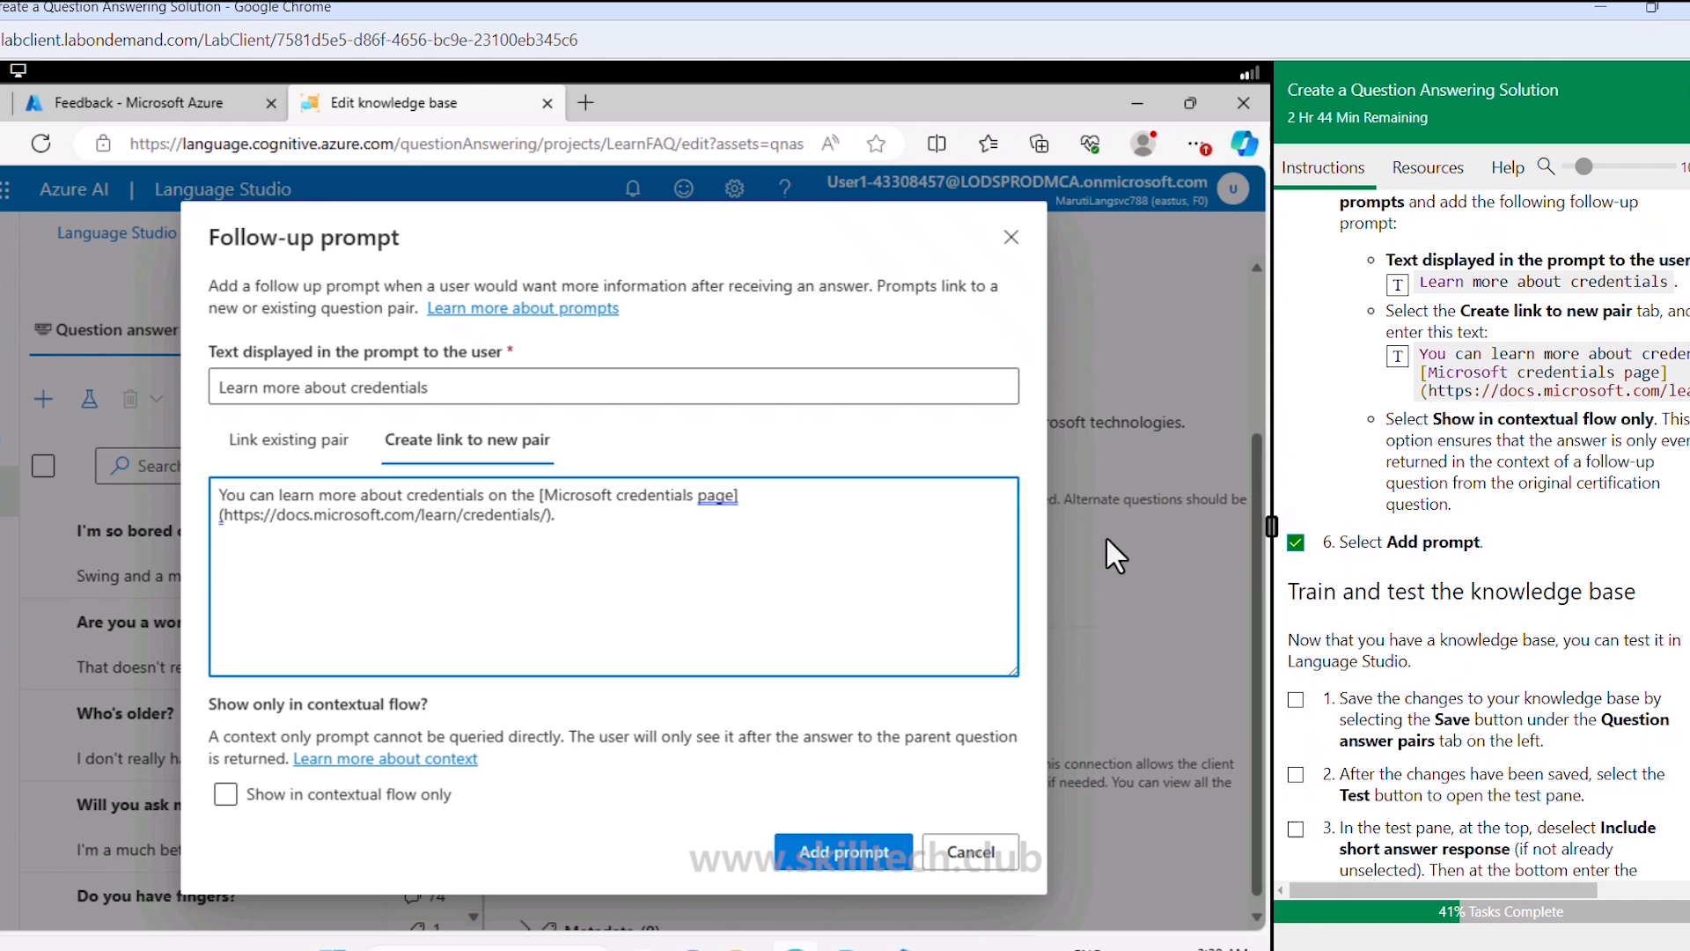
pyautogui.click(226, 794)
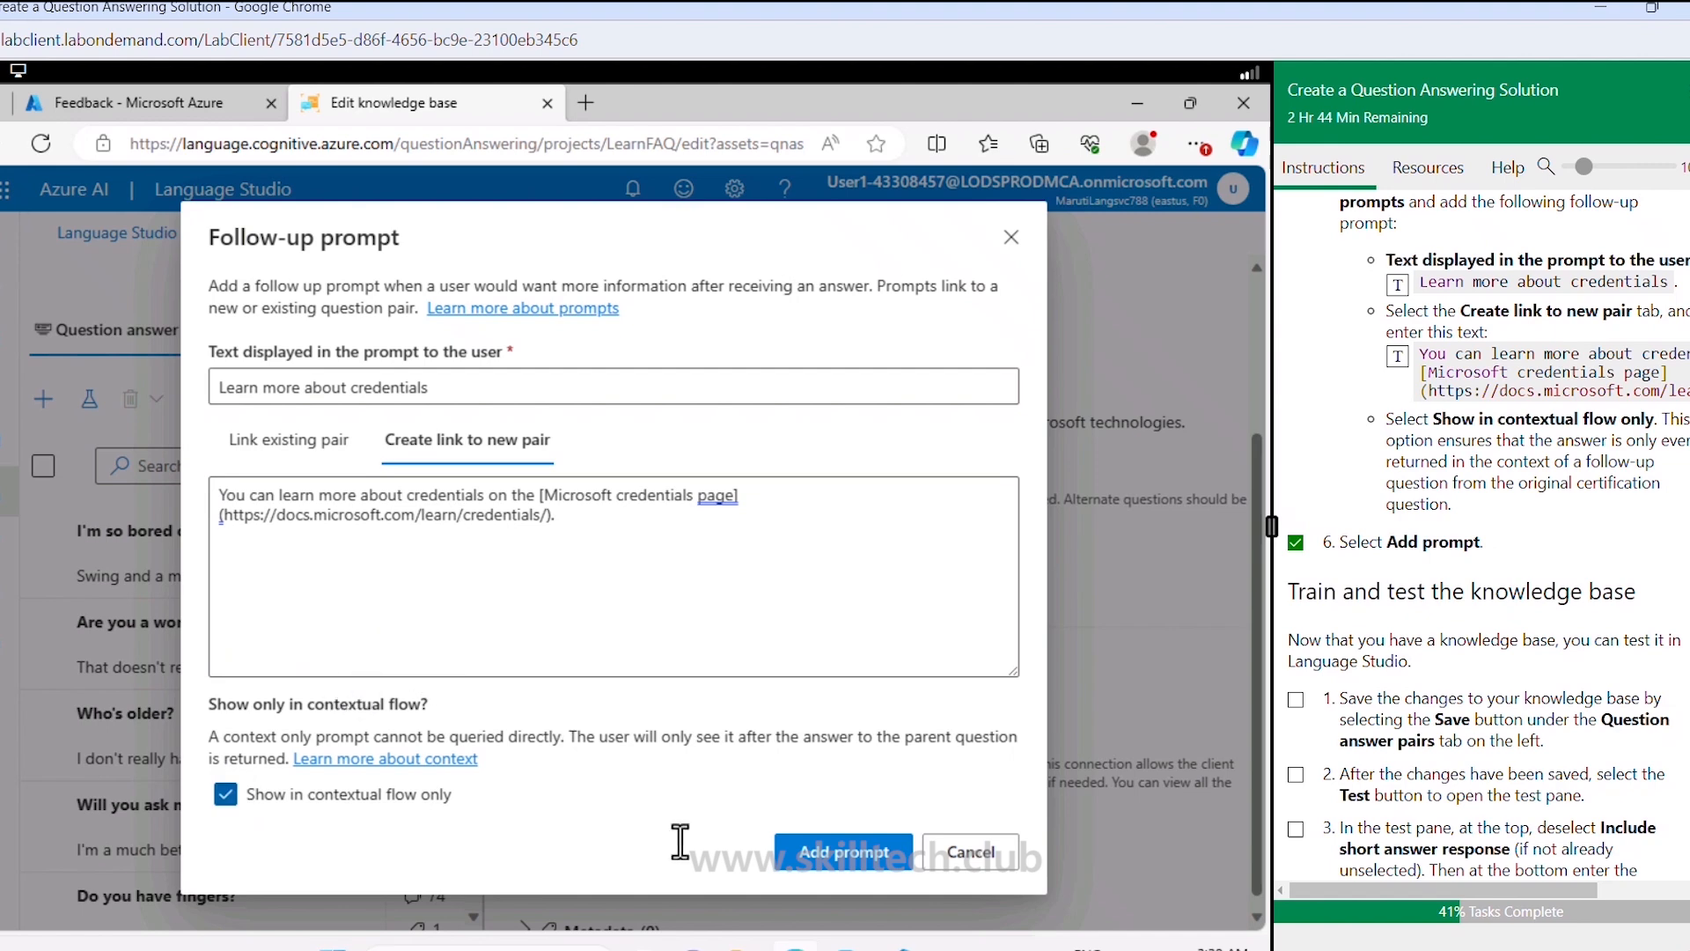
pyautogui.click(827, 852)
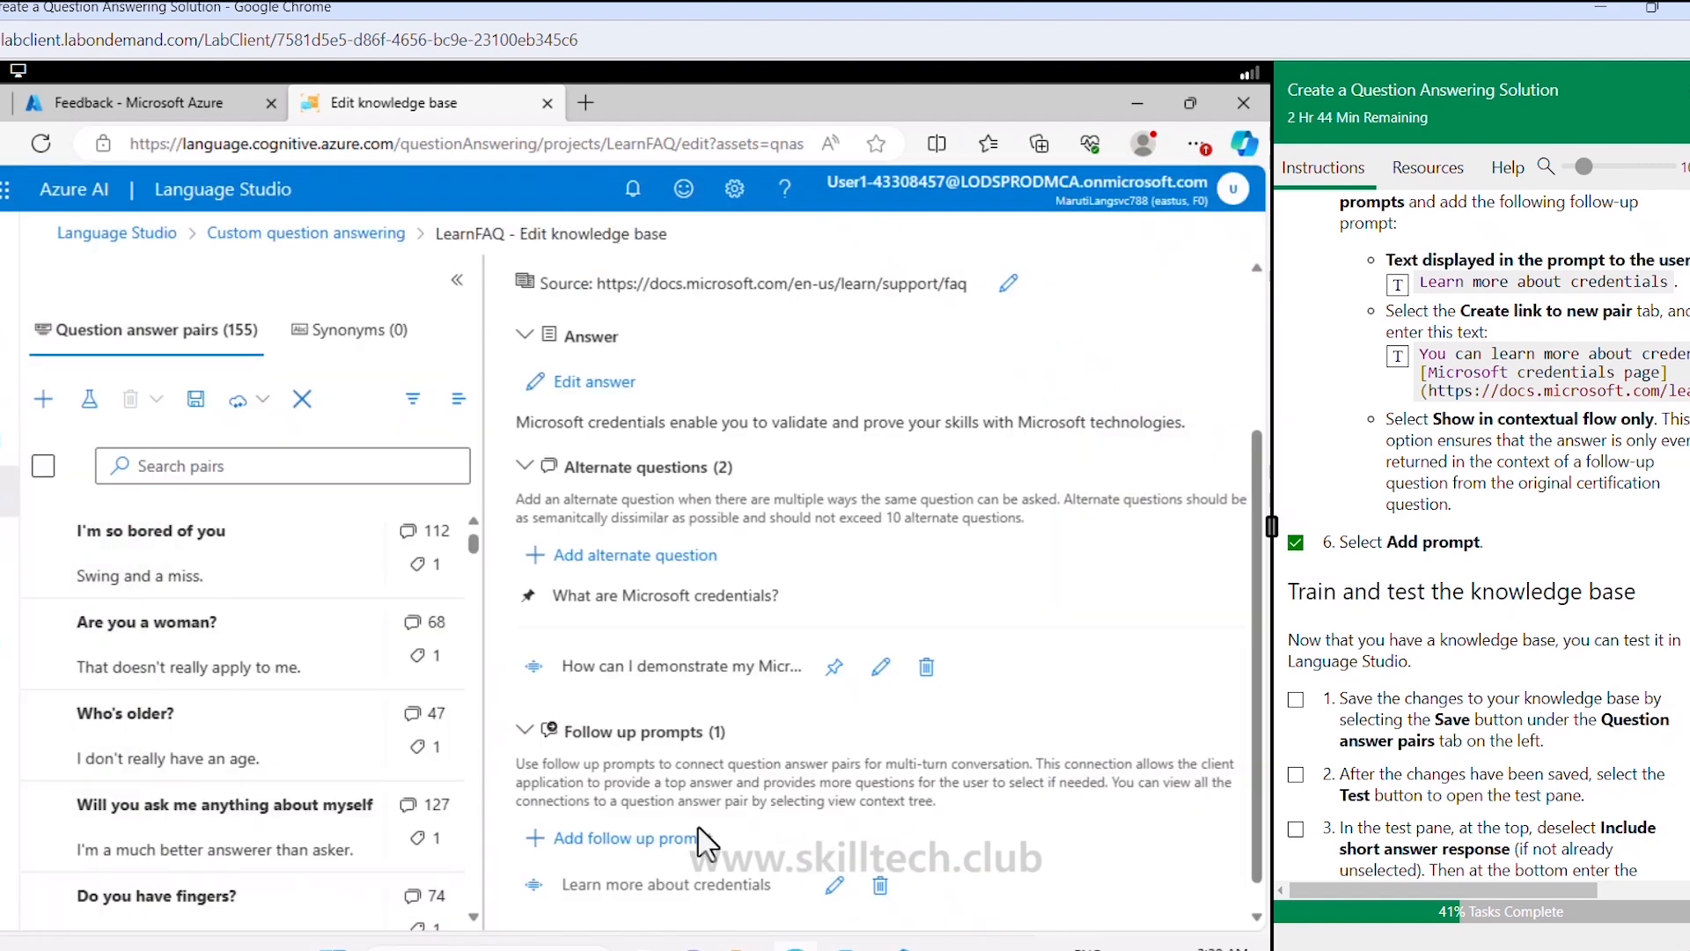
# Step: Save the knowledge base changes and check the save status in the notifications
pyautogui.scroll(-1, 573, 827)
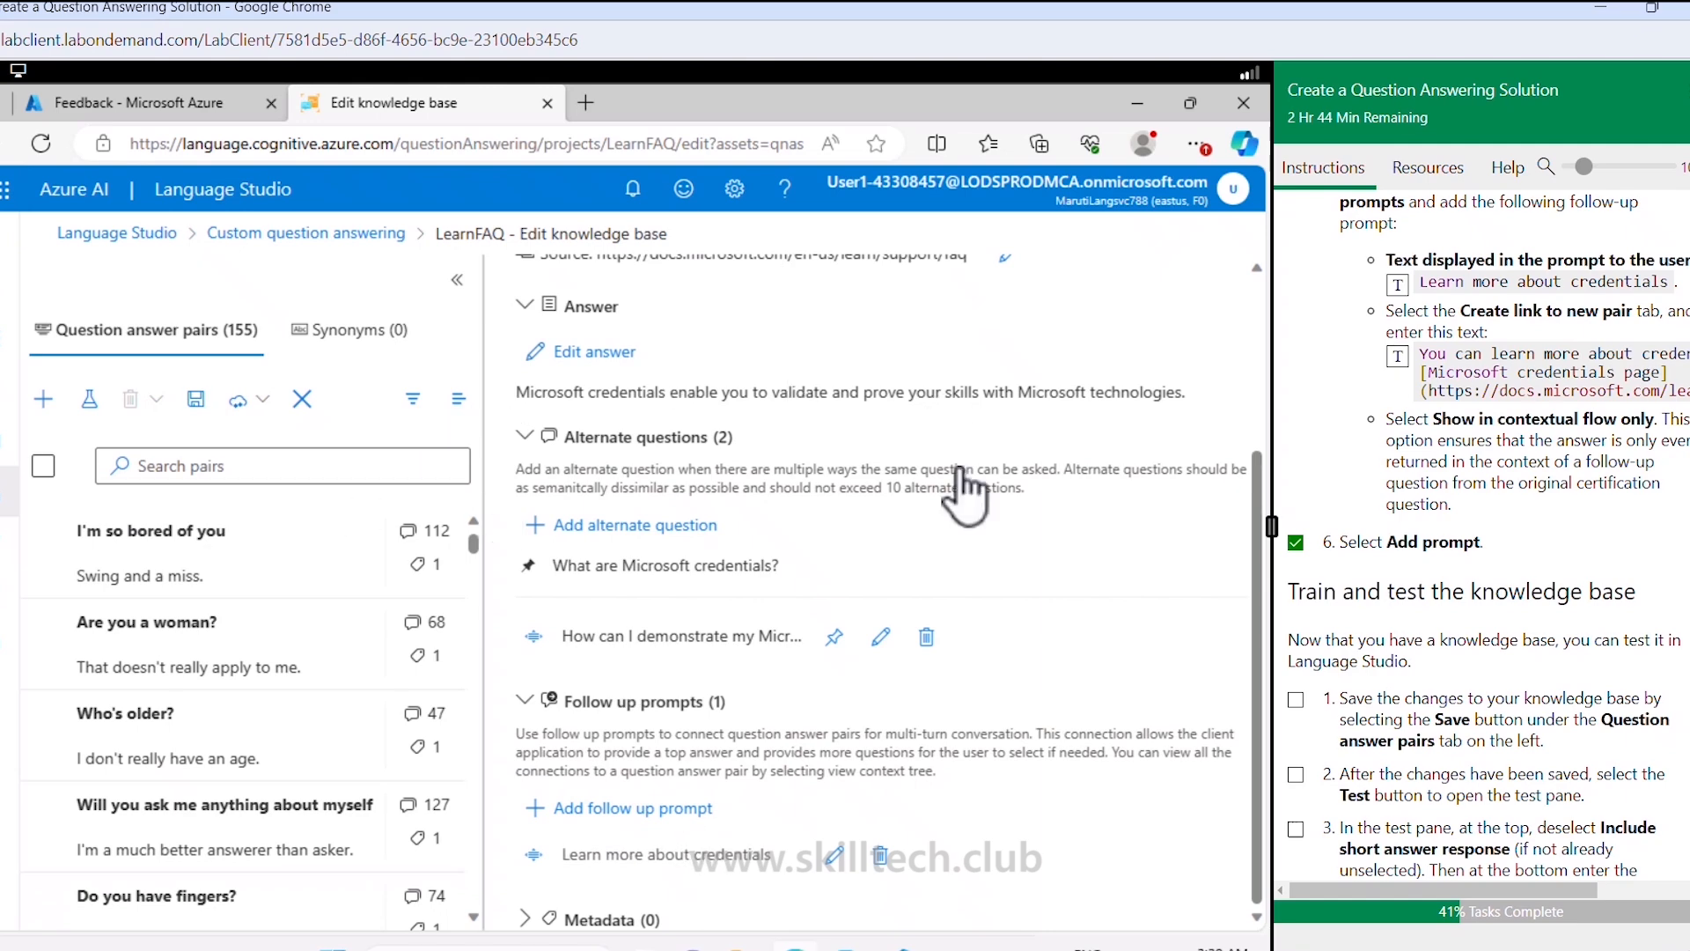
pyautogui.scroll(3, 950, 466)
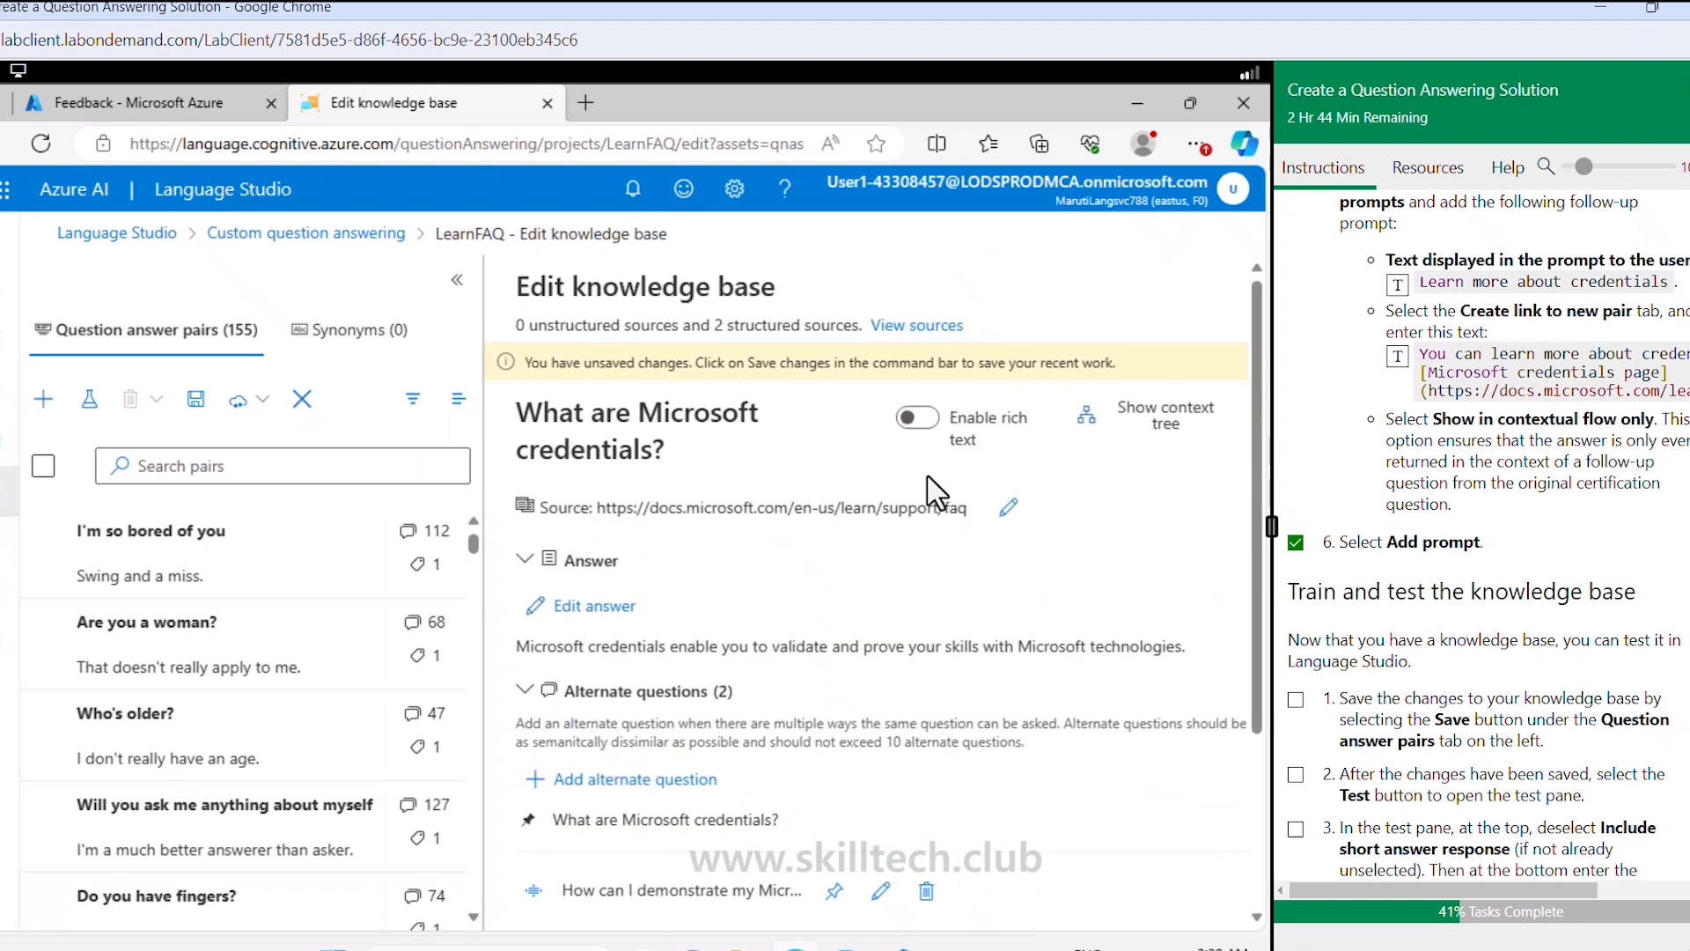
pyautogui.click(197, 404)
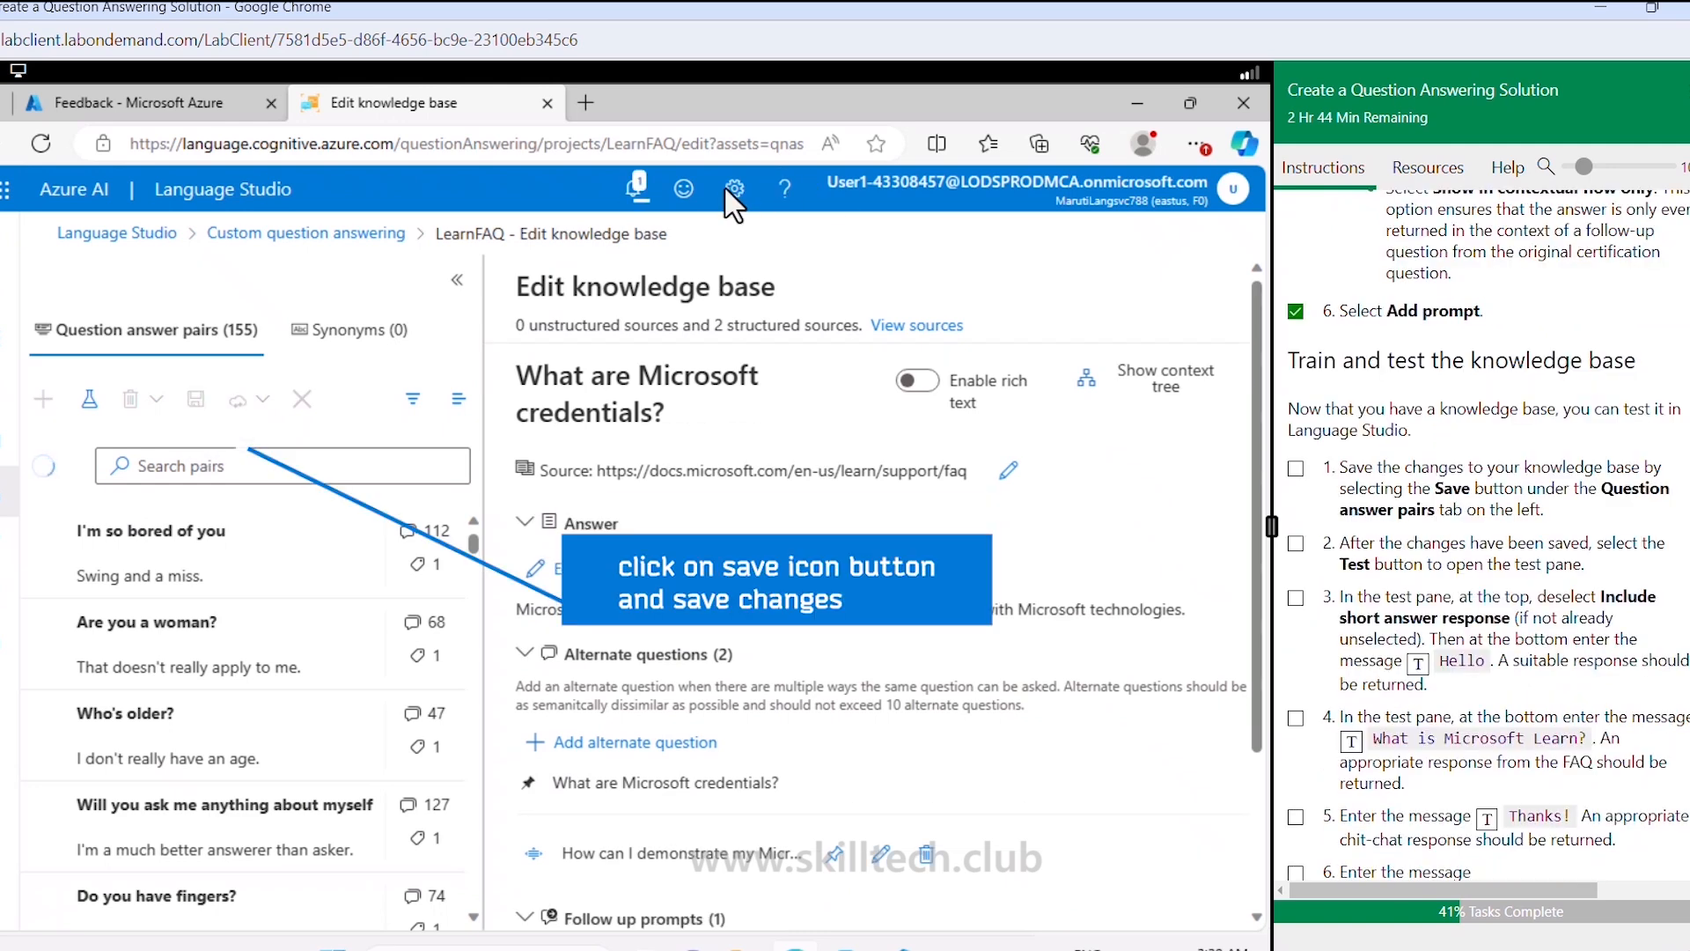
pyautogui.click(633, 188)
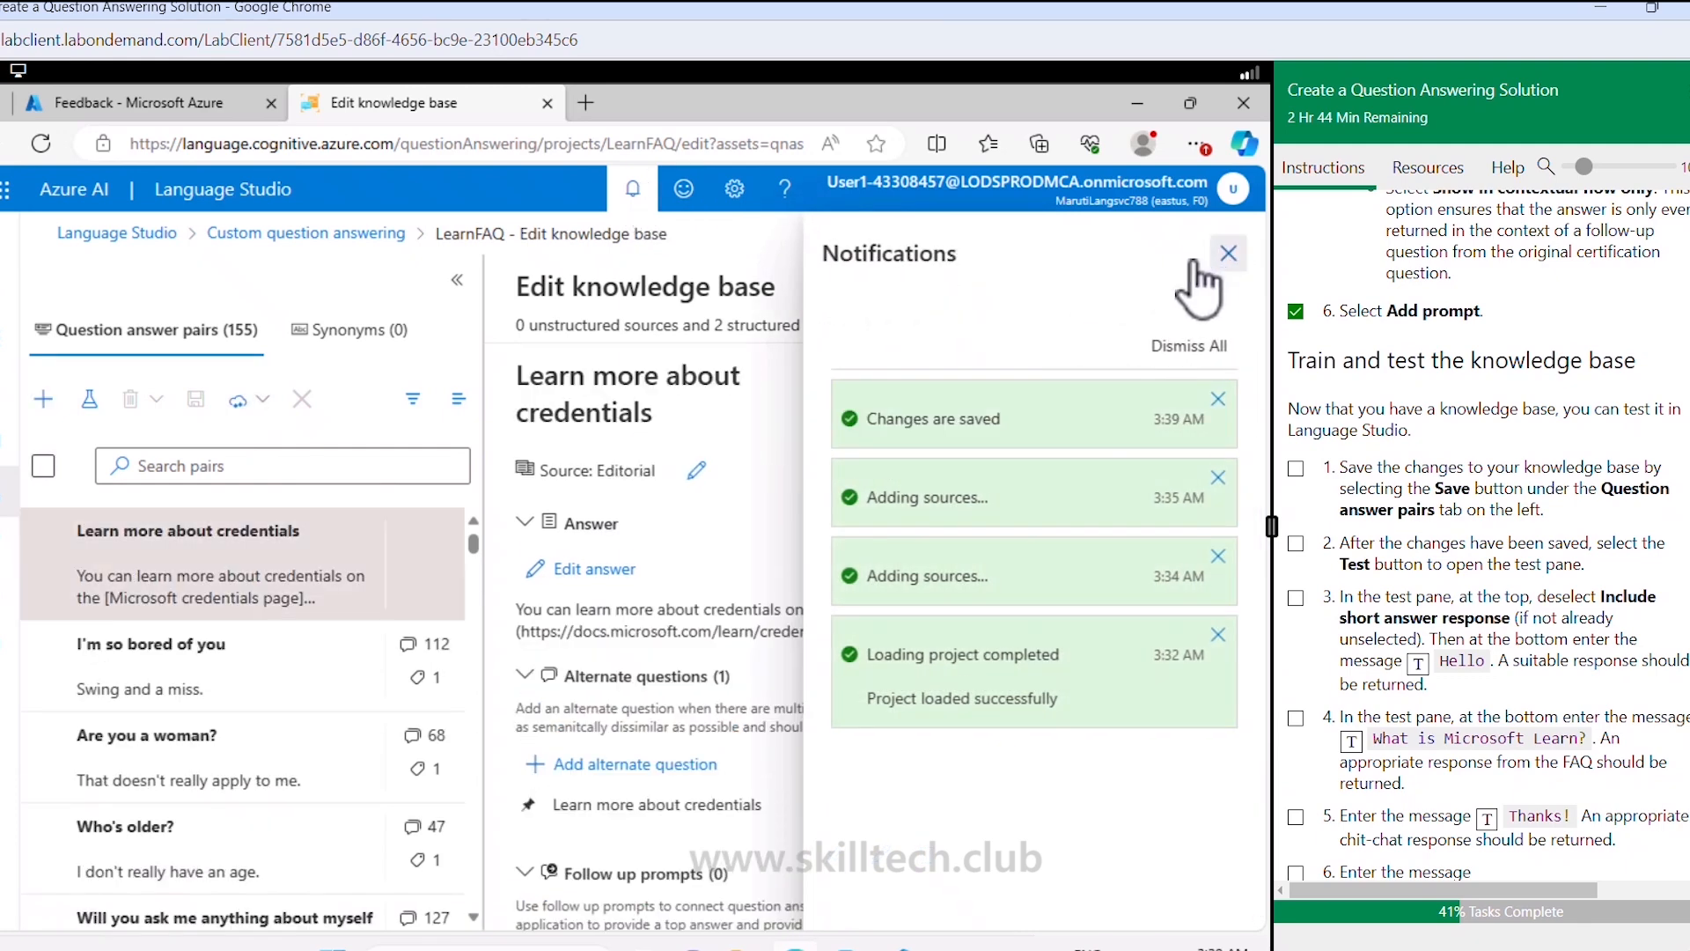
pyautogui.click(1228, 255)
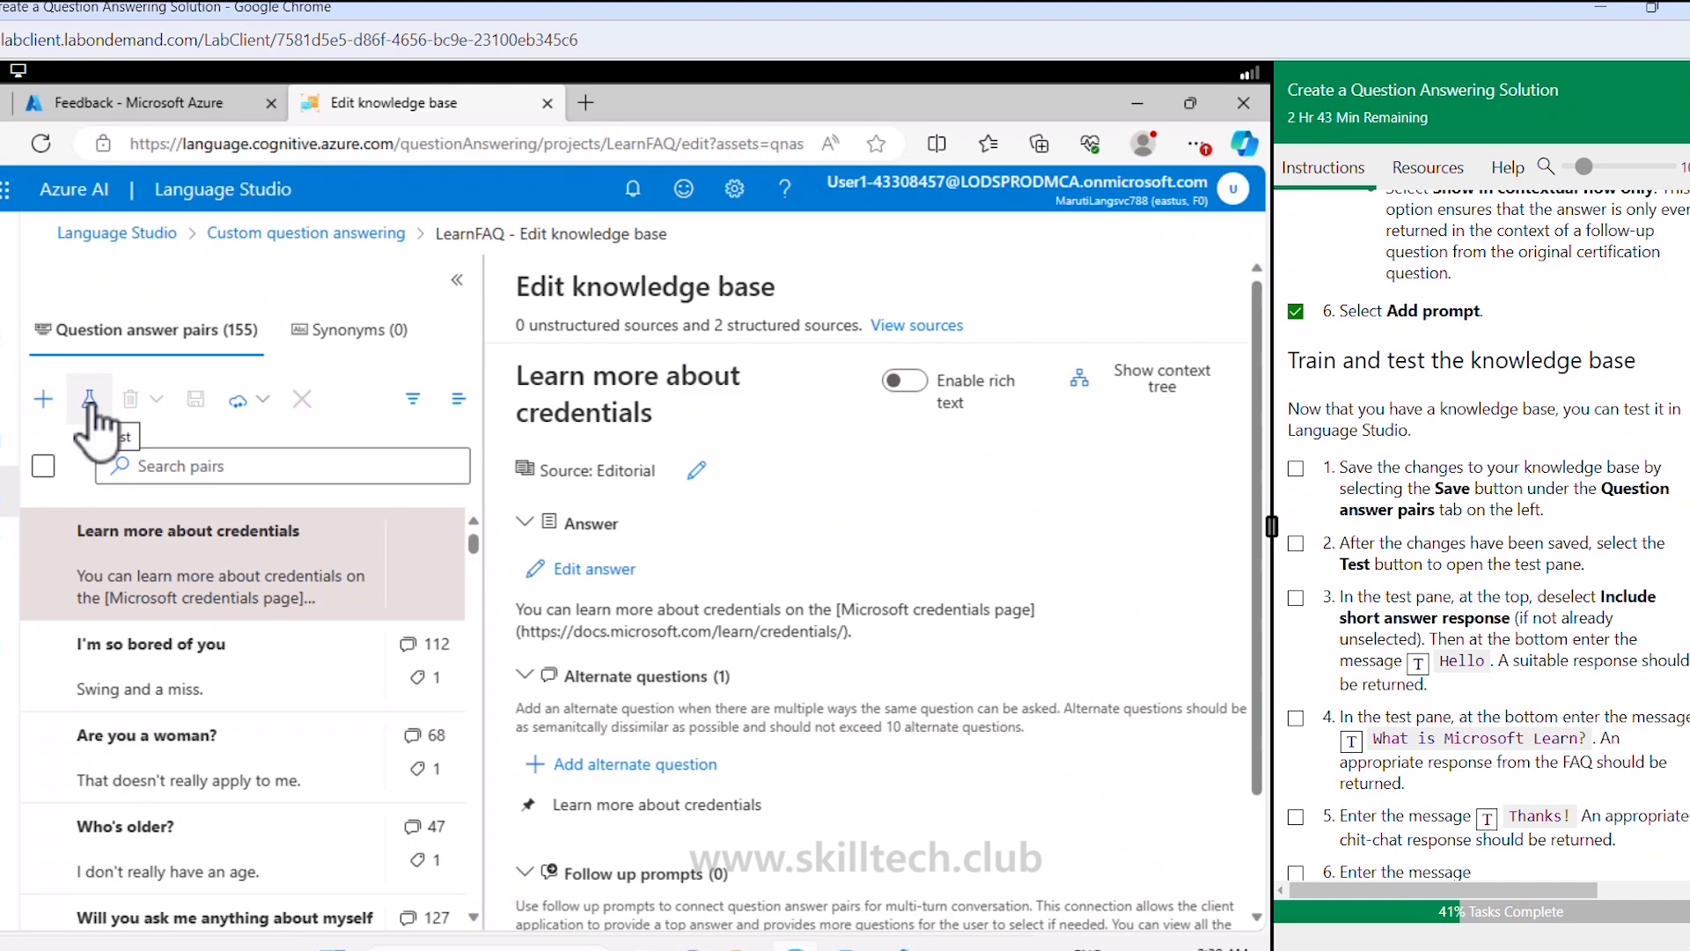
# Step: Open the knowledge base test pane and mark tasks 1 to 3 of "Train and test the knowledge base" as complete in the lab instructions
pyautogui.click(90, 409)
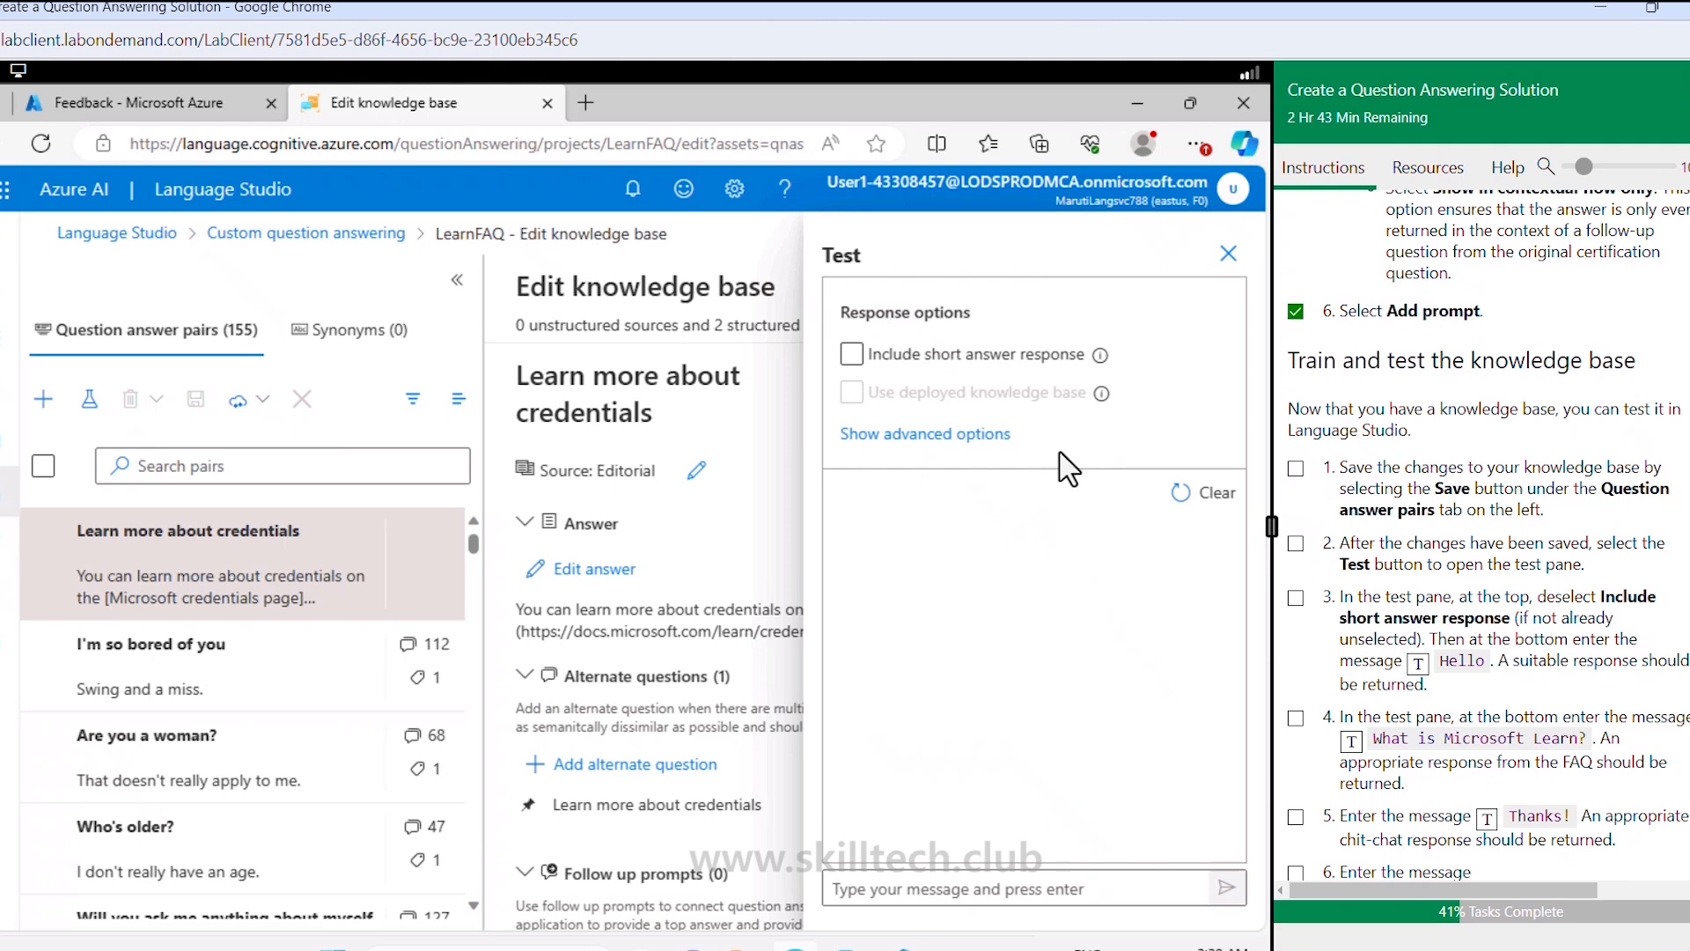
pyautogui.click(1295, 468)
pyautogui.scroll(-3, 1309, 555)
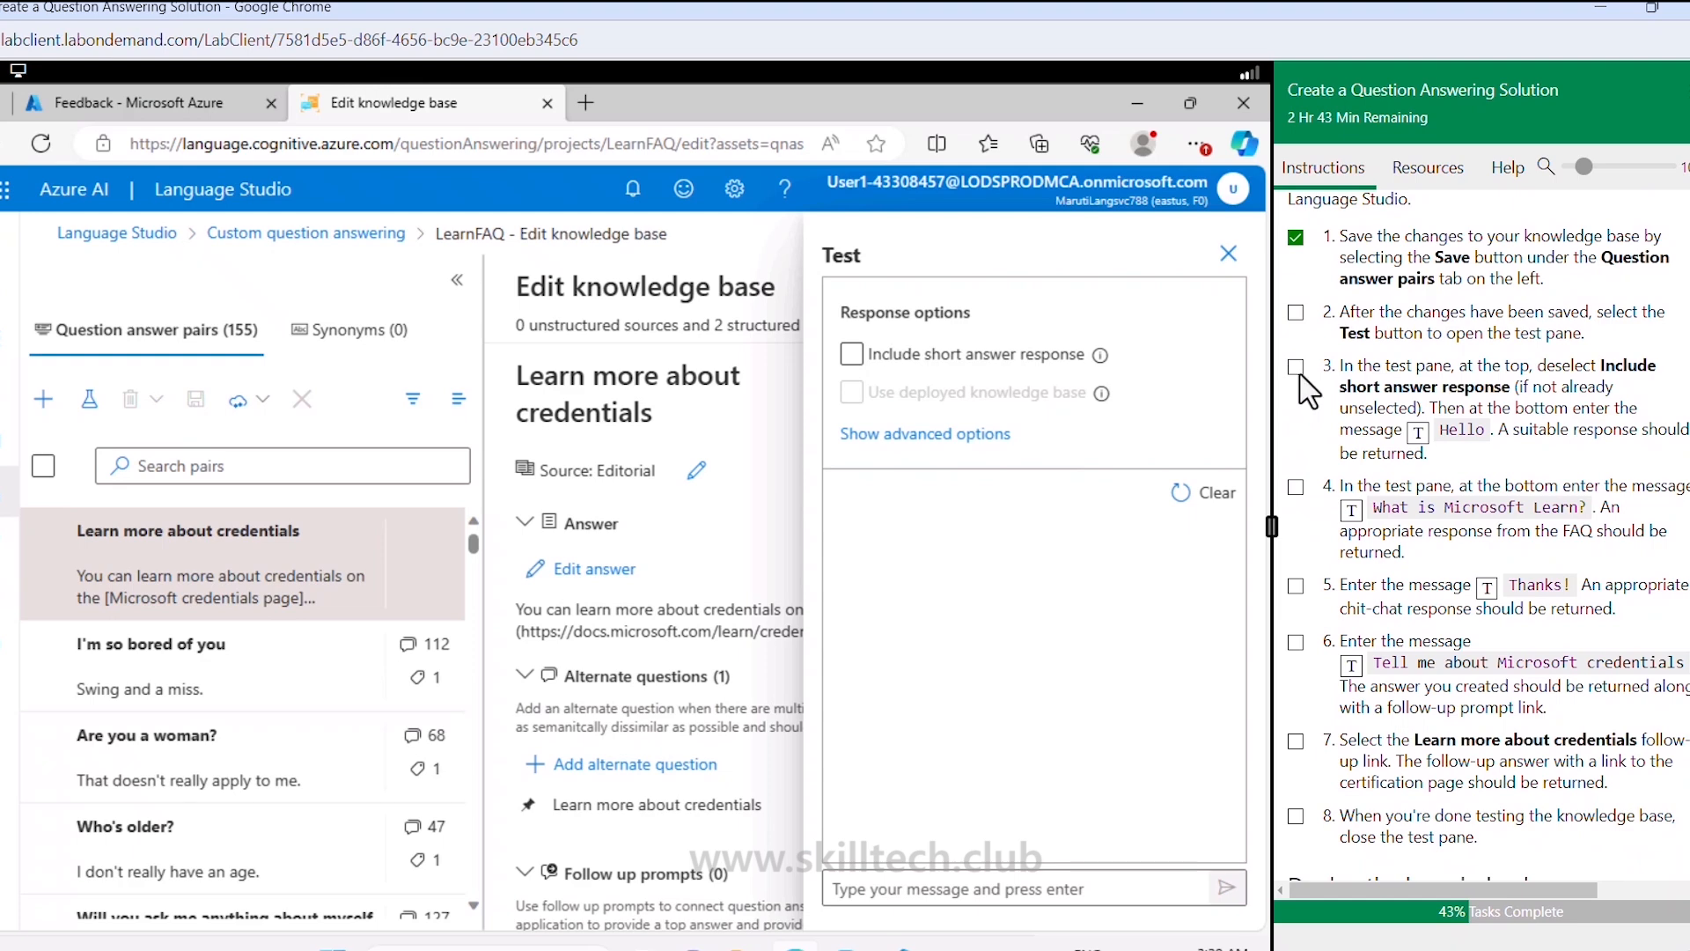
pyautogui.click(1296, 367)
pyautogui.scroll(-2, 1426, 449)
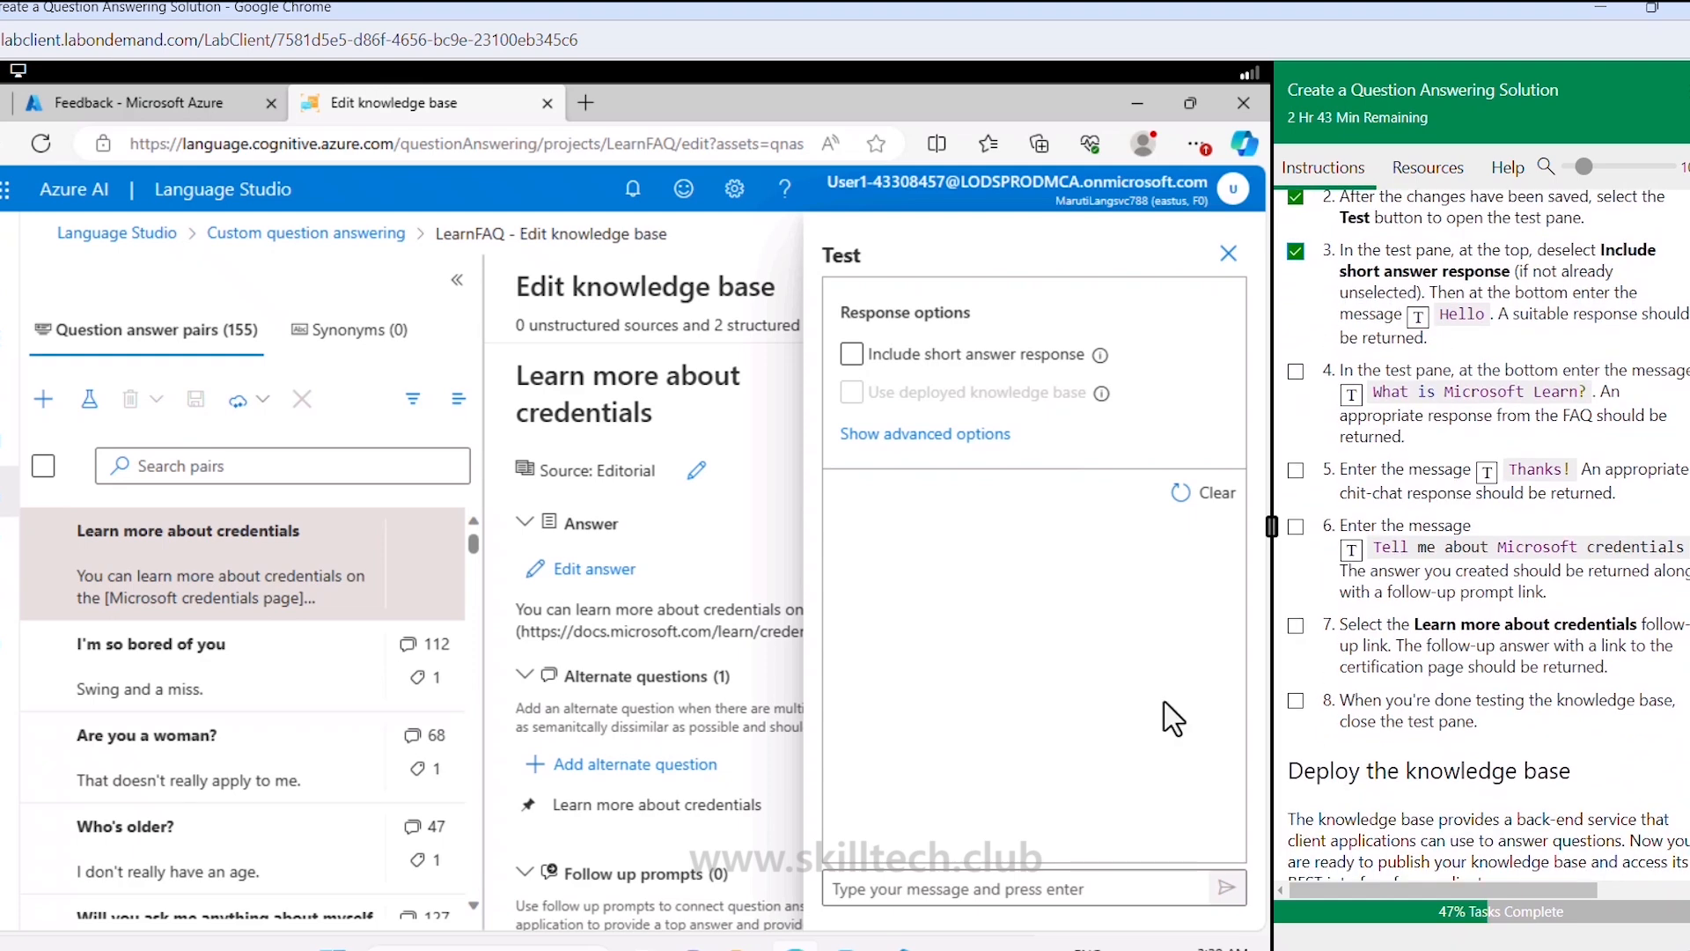
# Step: Send the test messages "Hello" and "What is Microsoft Learn?" and mark task 4 of the testing instructions as complete
pyautogui.click(1043, 893)
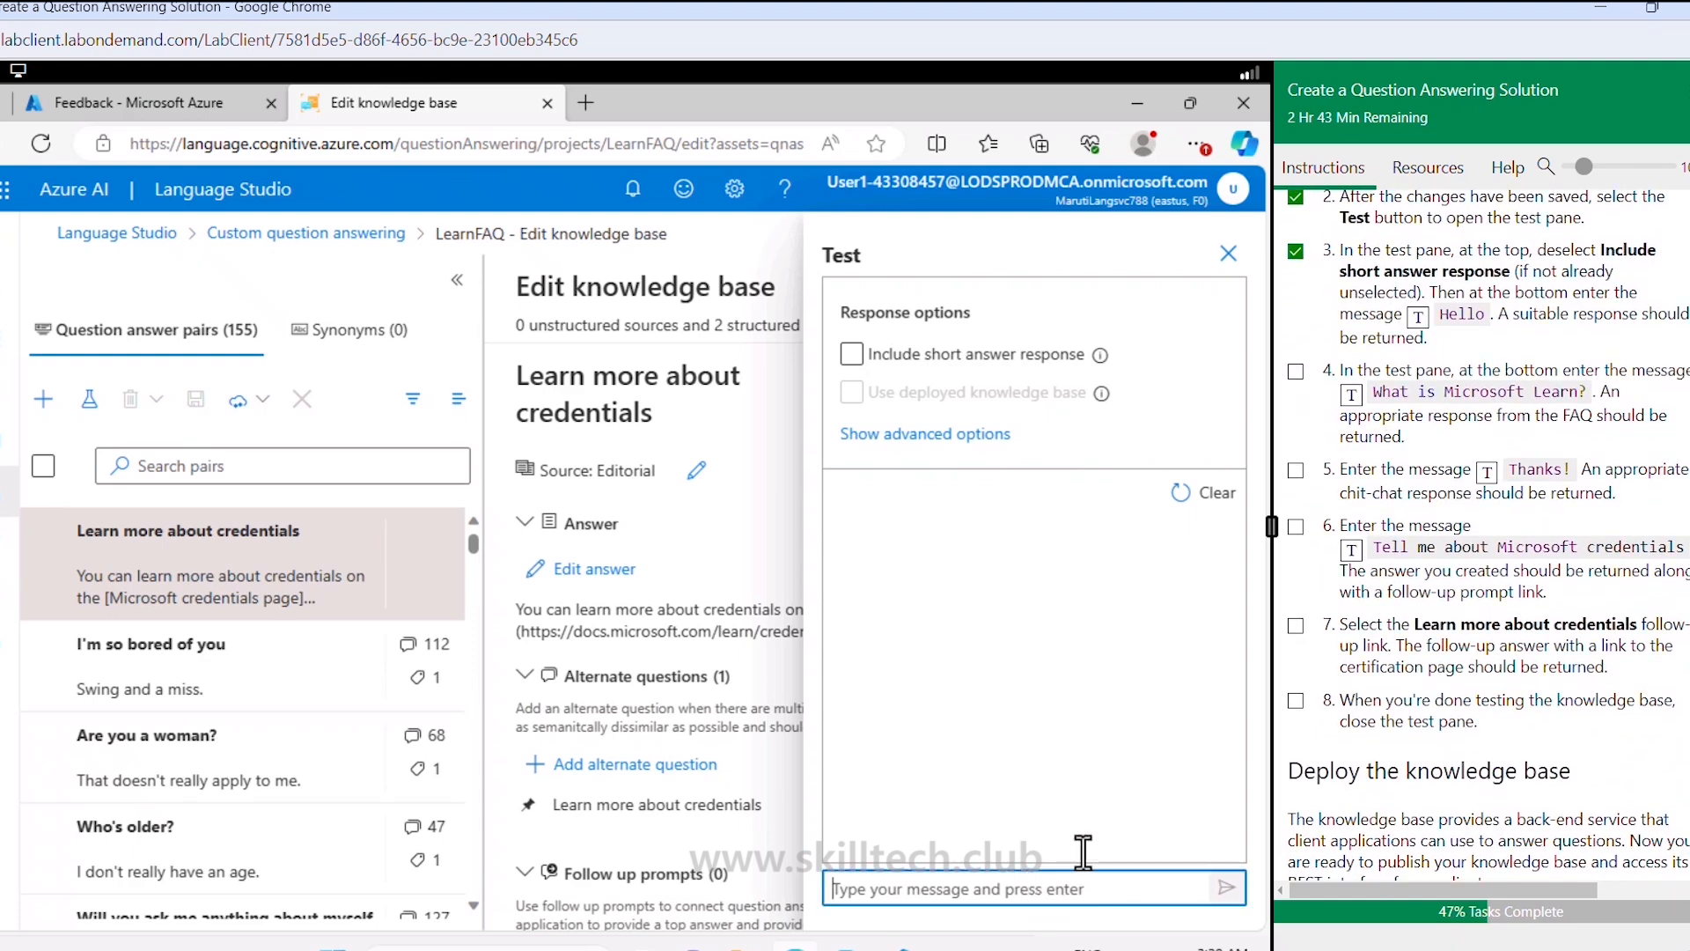
pyautogui.click(1418, 317)
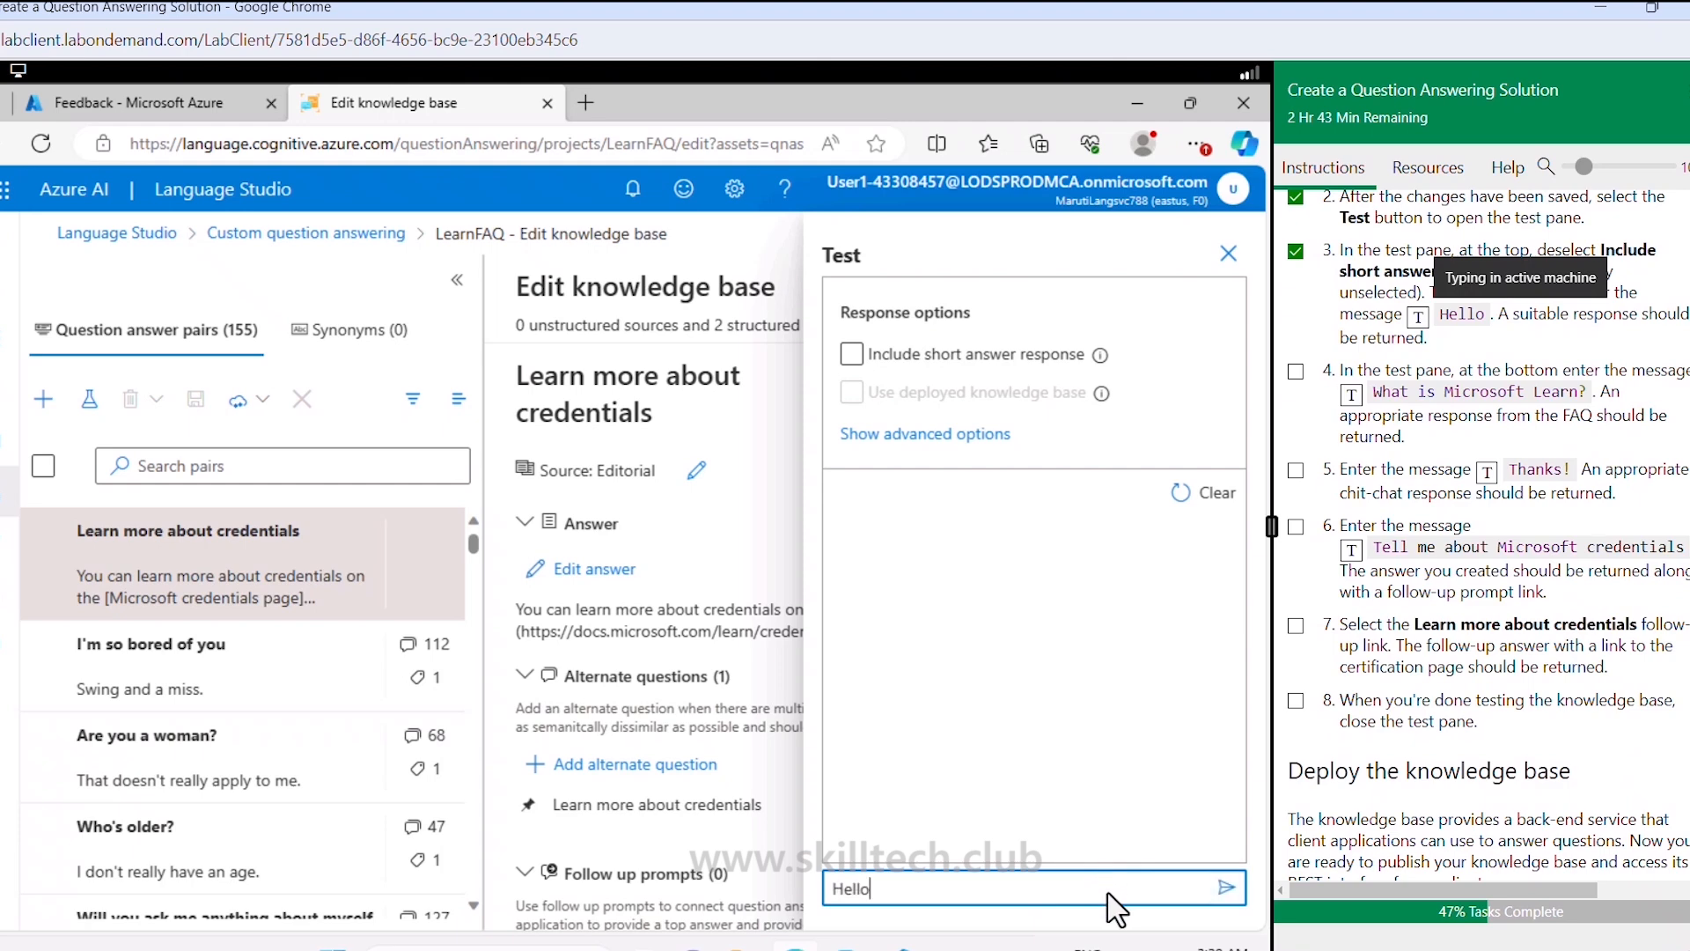
pyautogui.click(1226, 889)
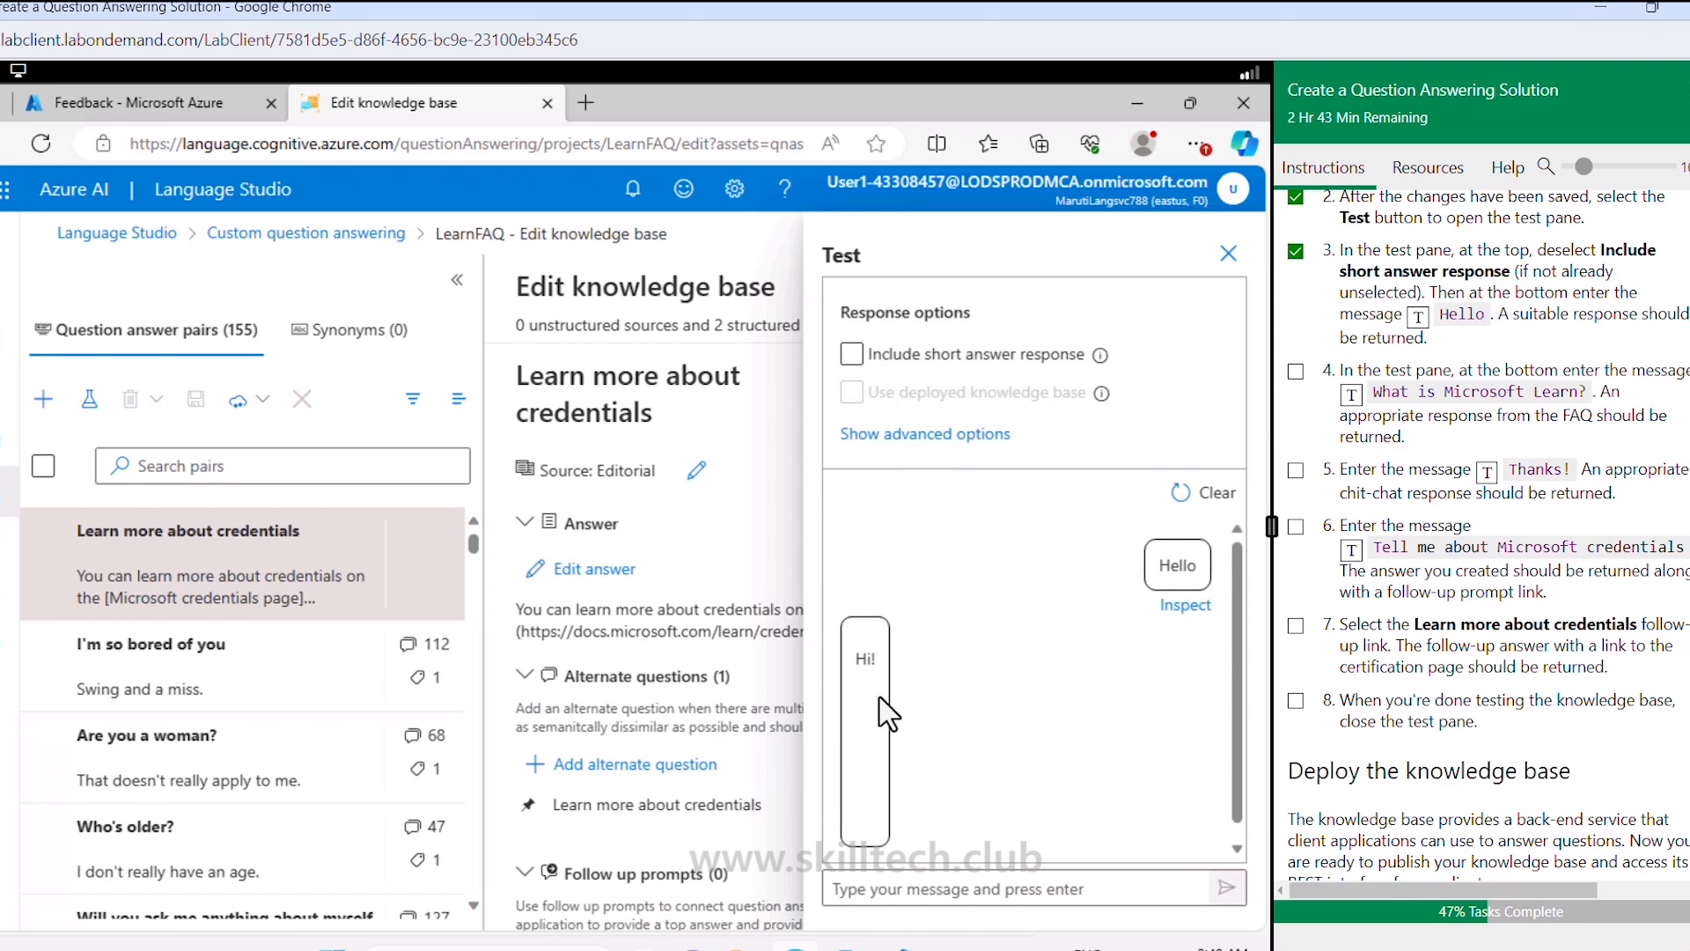
pyautogui.click(915, 890)
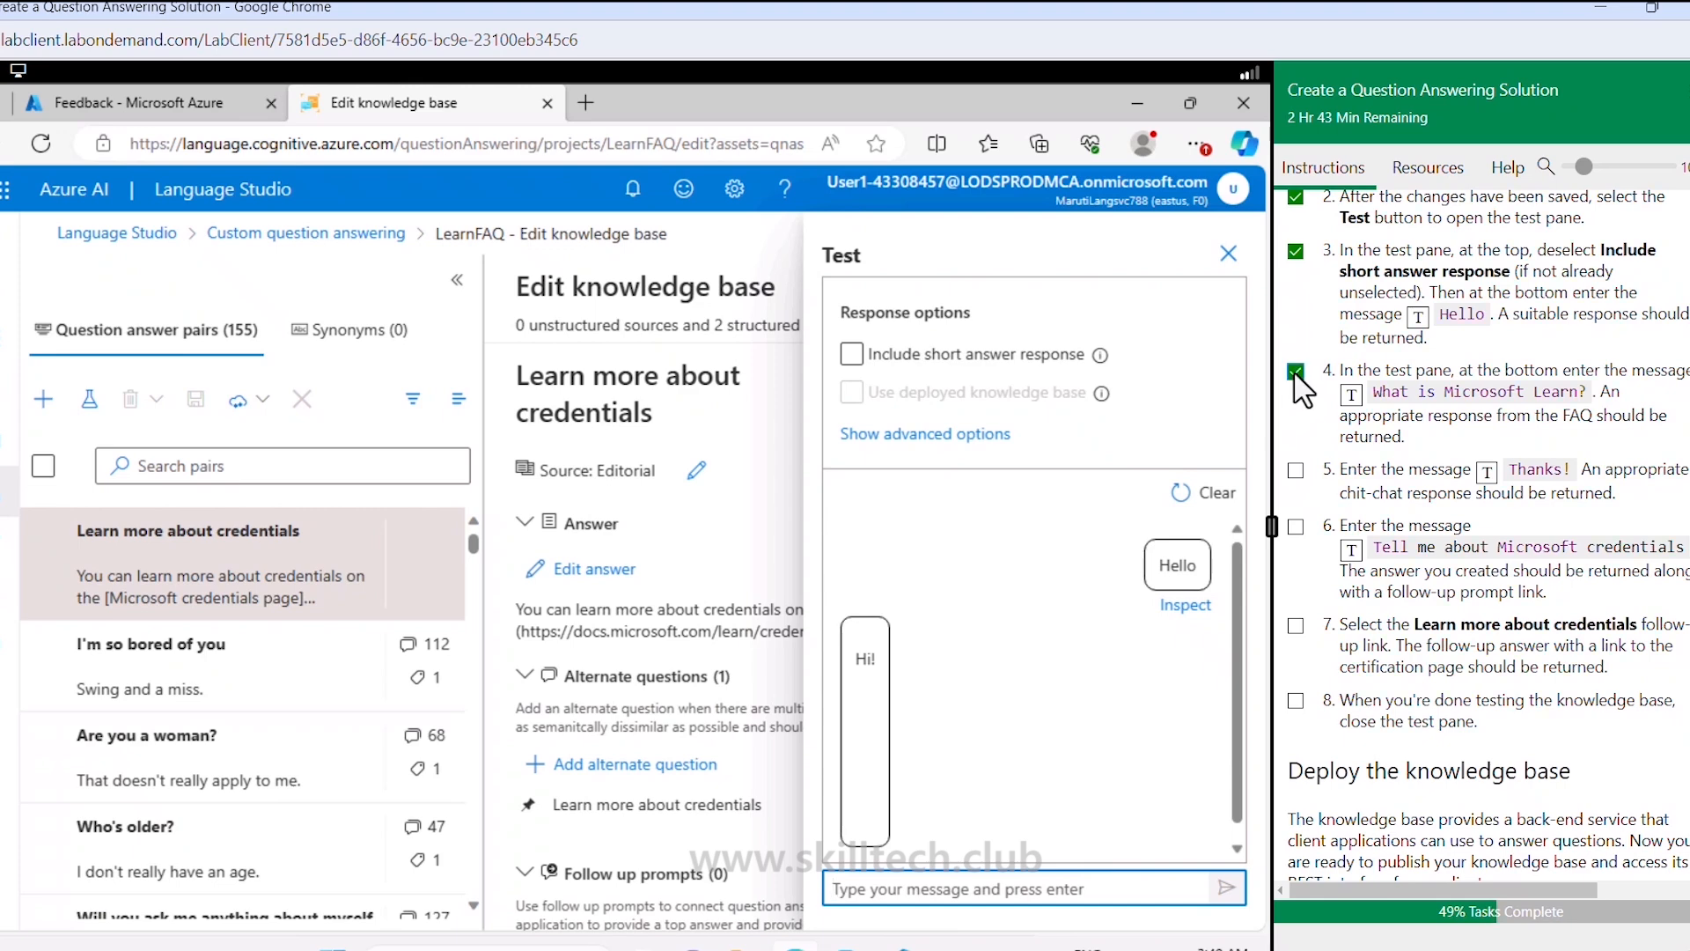
pyautogui.click(1351, 394)
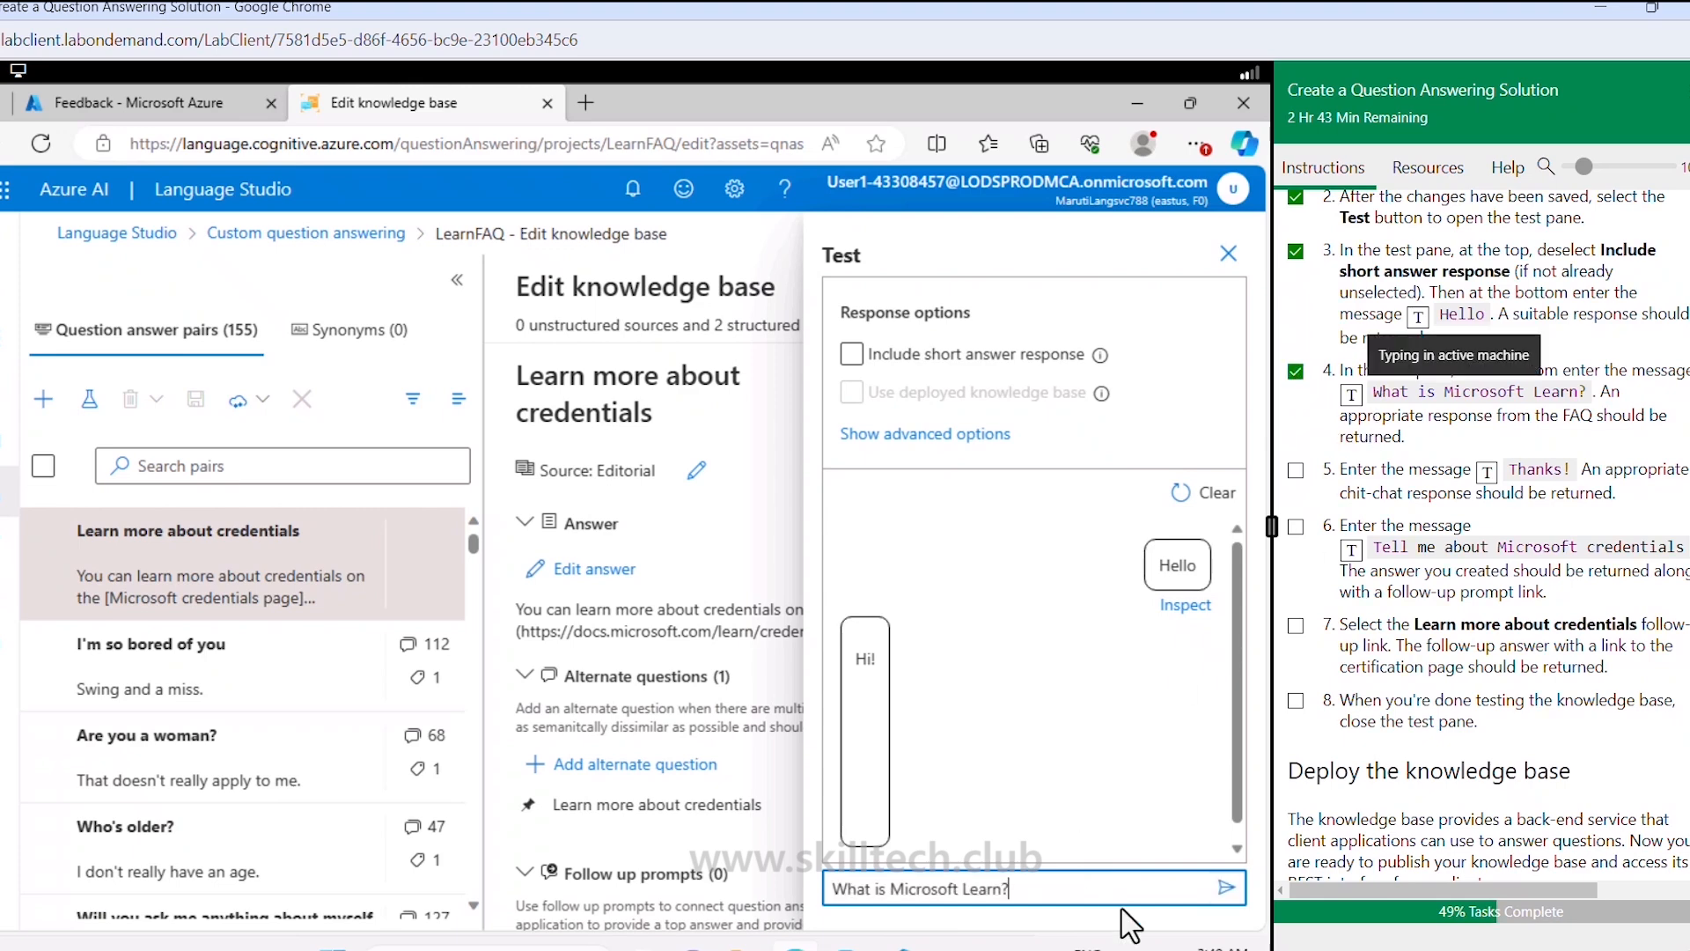
pyautogui.click(1226, 887)
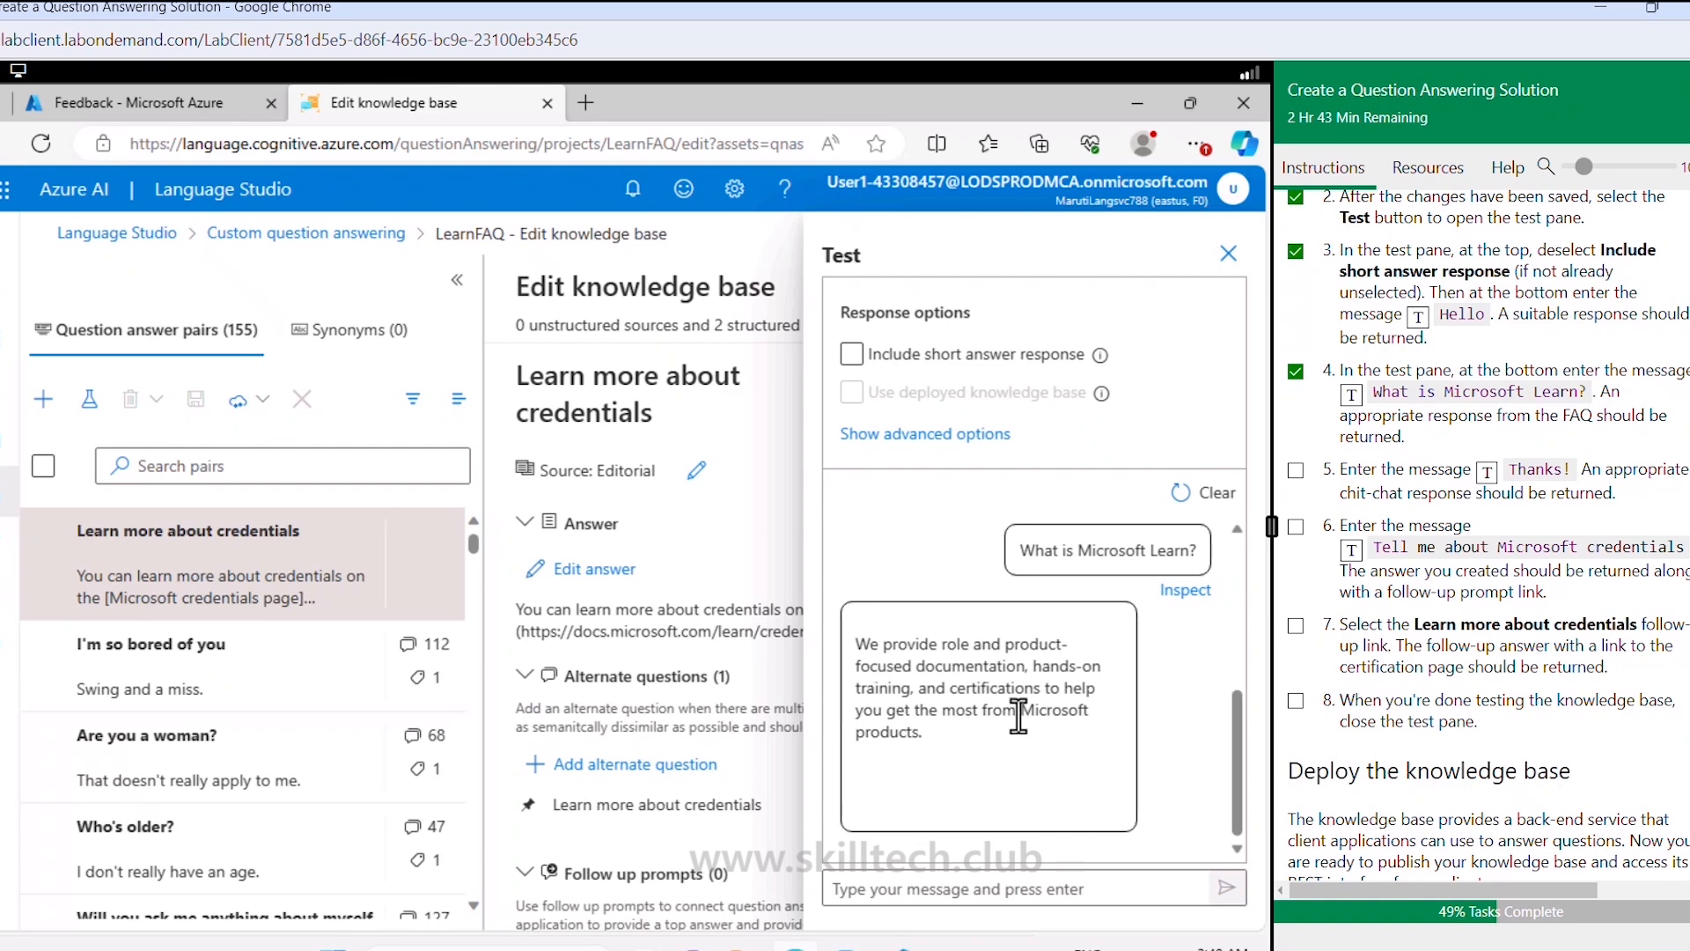
# Step: Mark task 5 of the testing instructions as complete and send the test message "Thanks!"
pyautogui.click(1295, 470)
pyautogui.click(1094, 892)
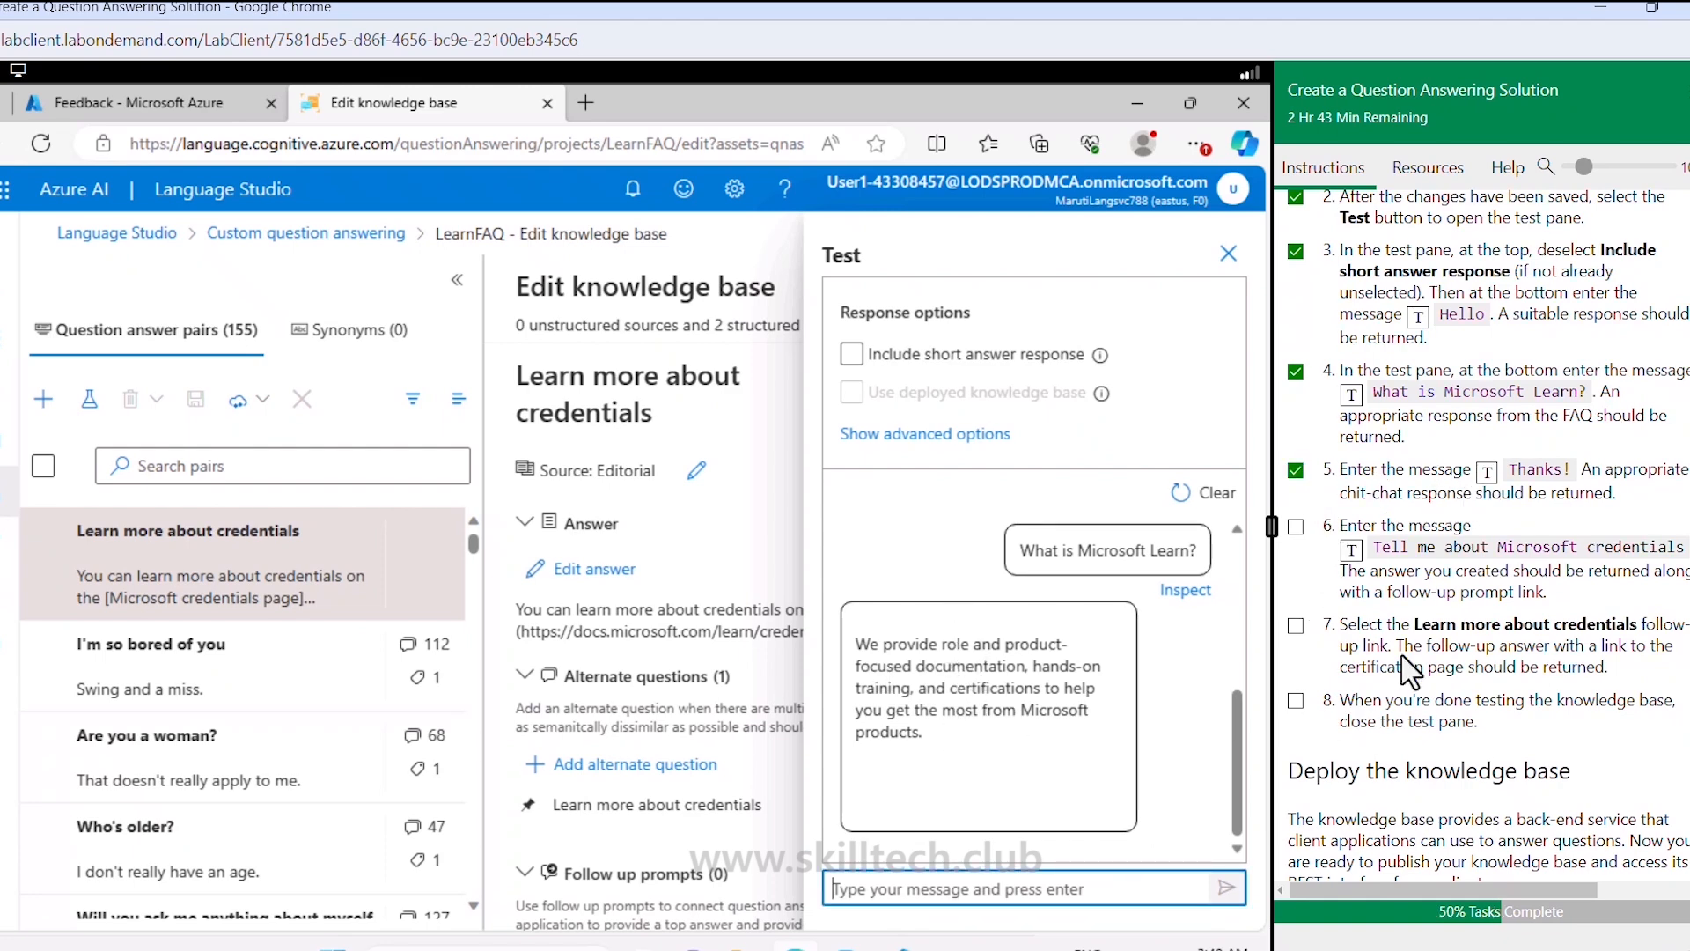
pyautogui.click(1488, 475)
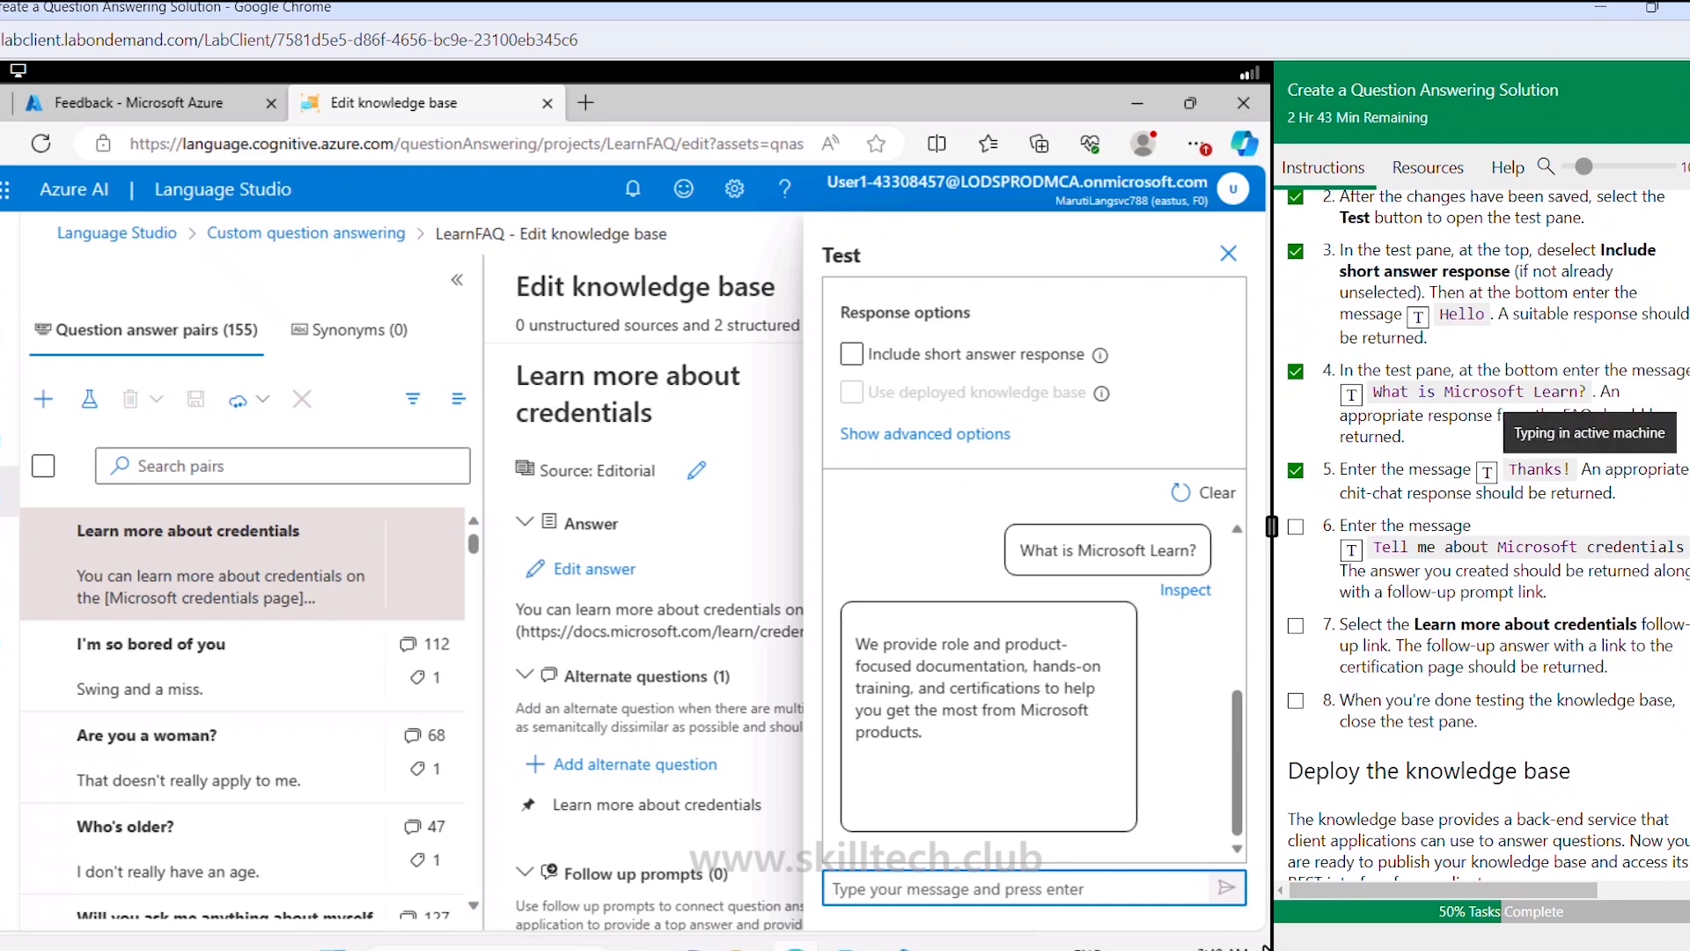
pyautogui.click(1226, 888)
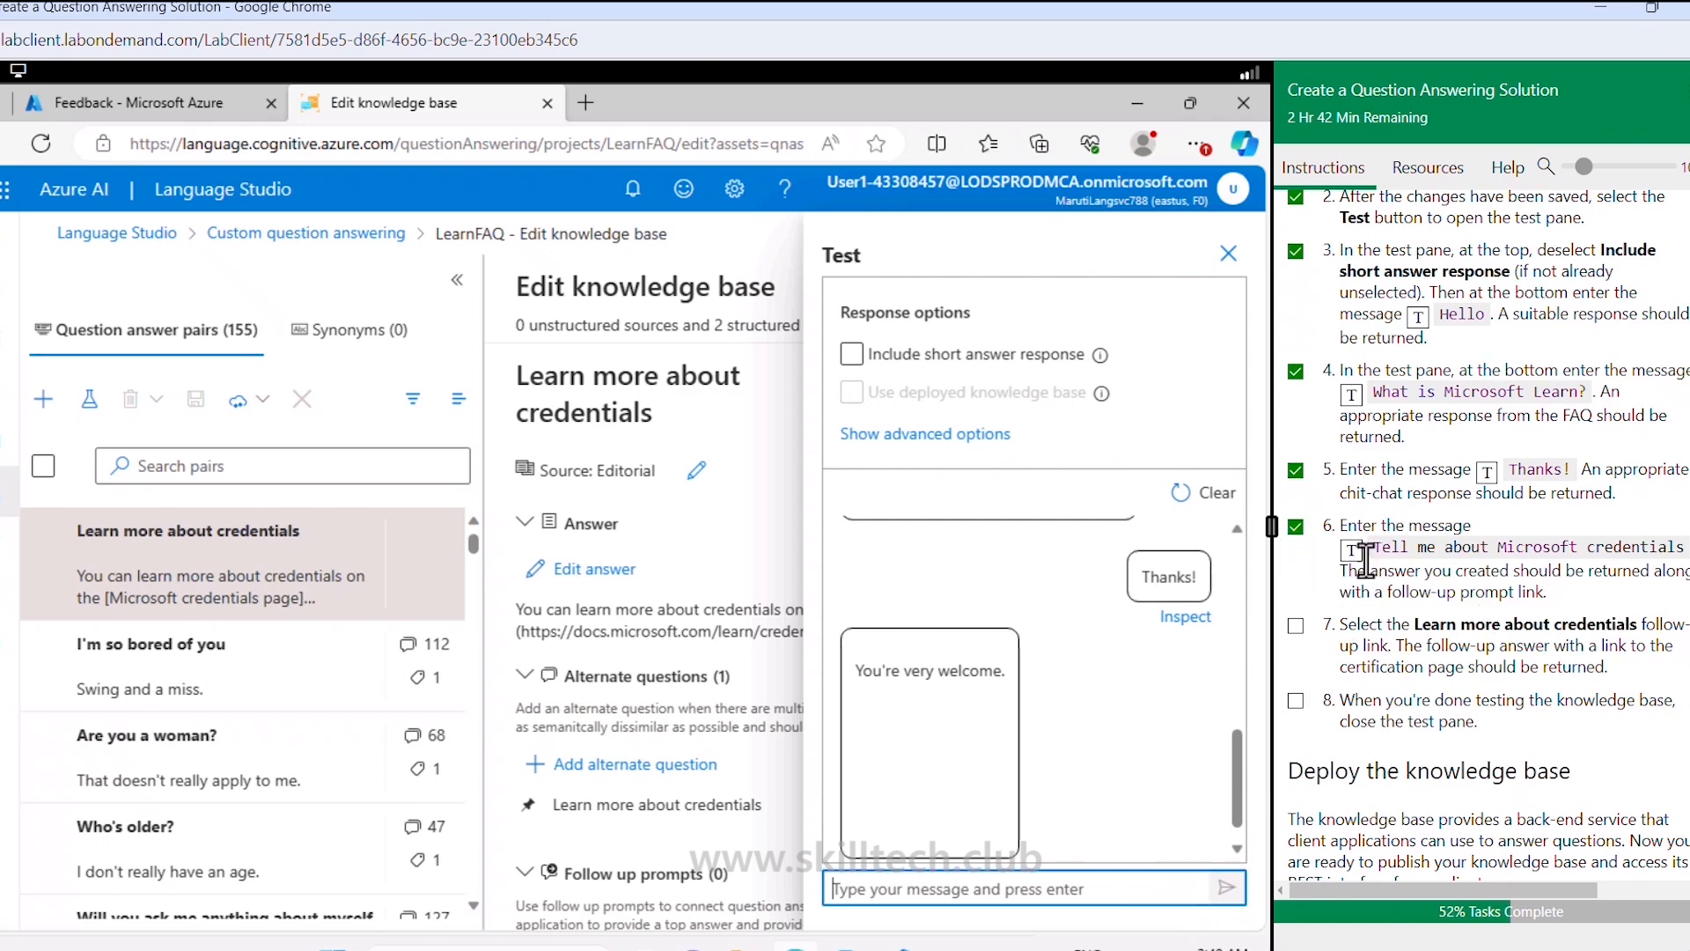
# Step: Send the test message "Tell me about Microsoft credentials", mark task 7 complete, and follow the "Learn more about credentials" prompt
pyautogui.click(1356, 554)
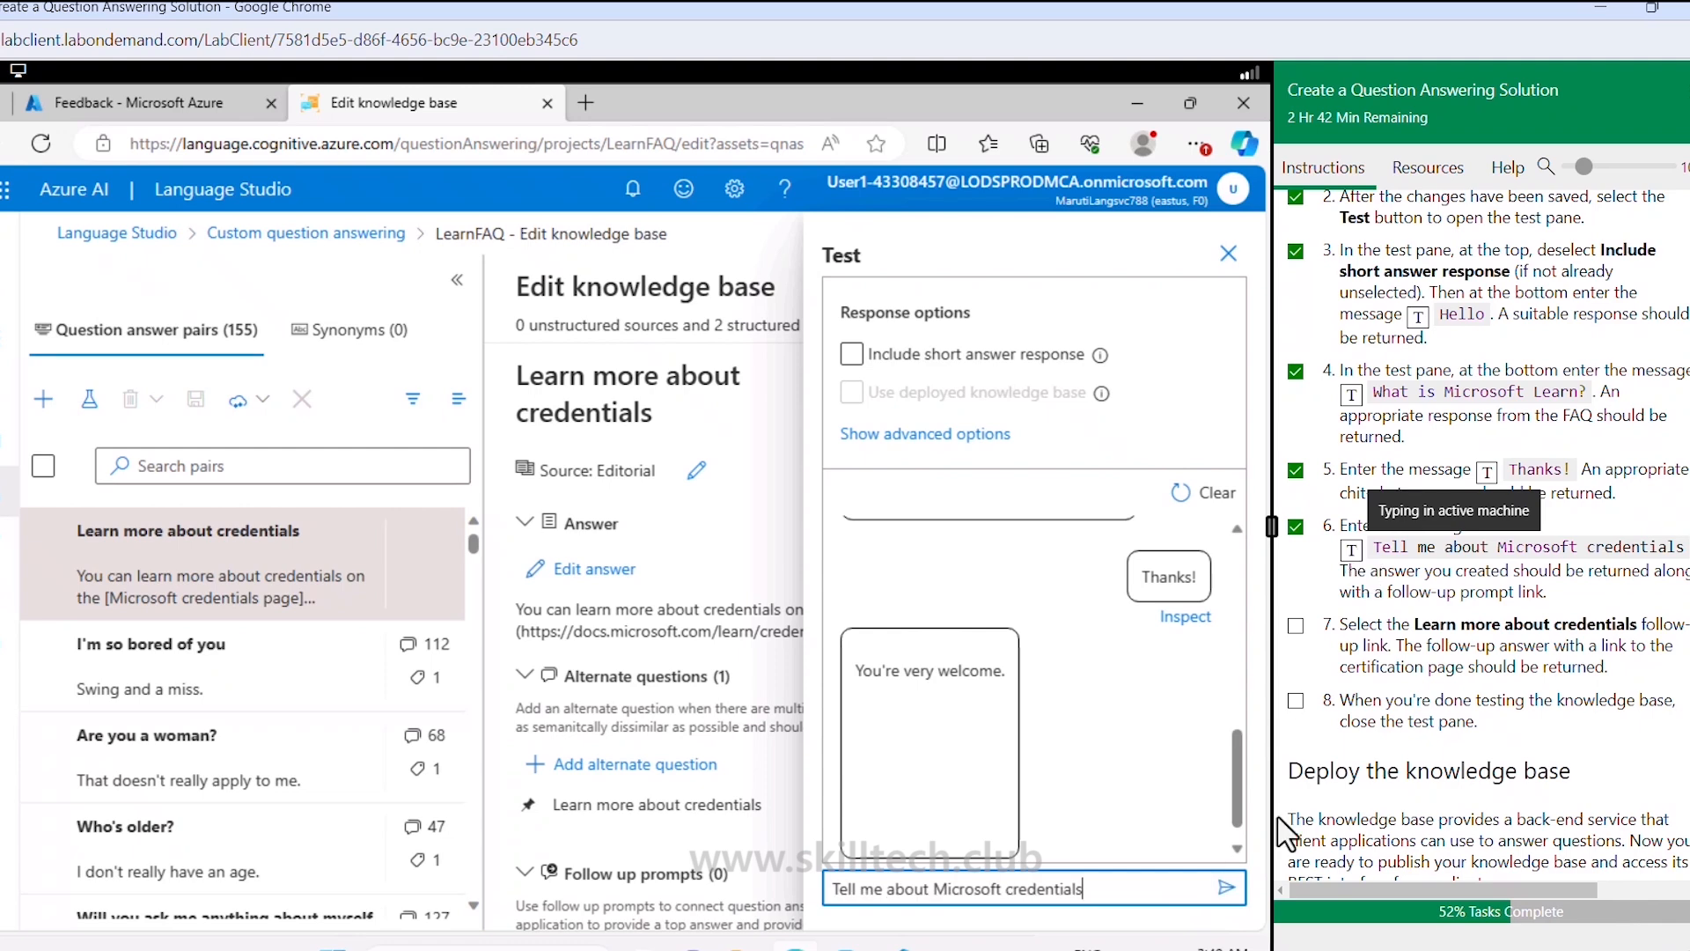
pyautogui.click(1226, 889)
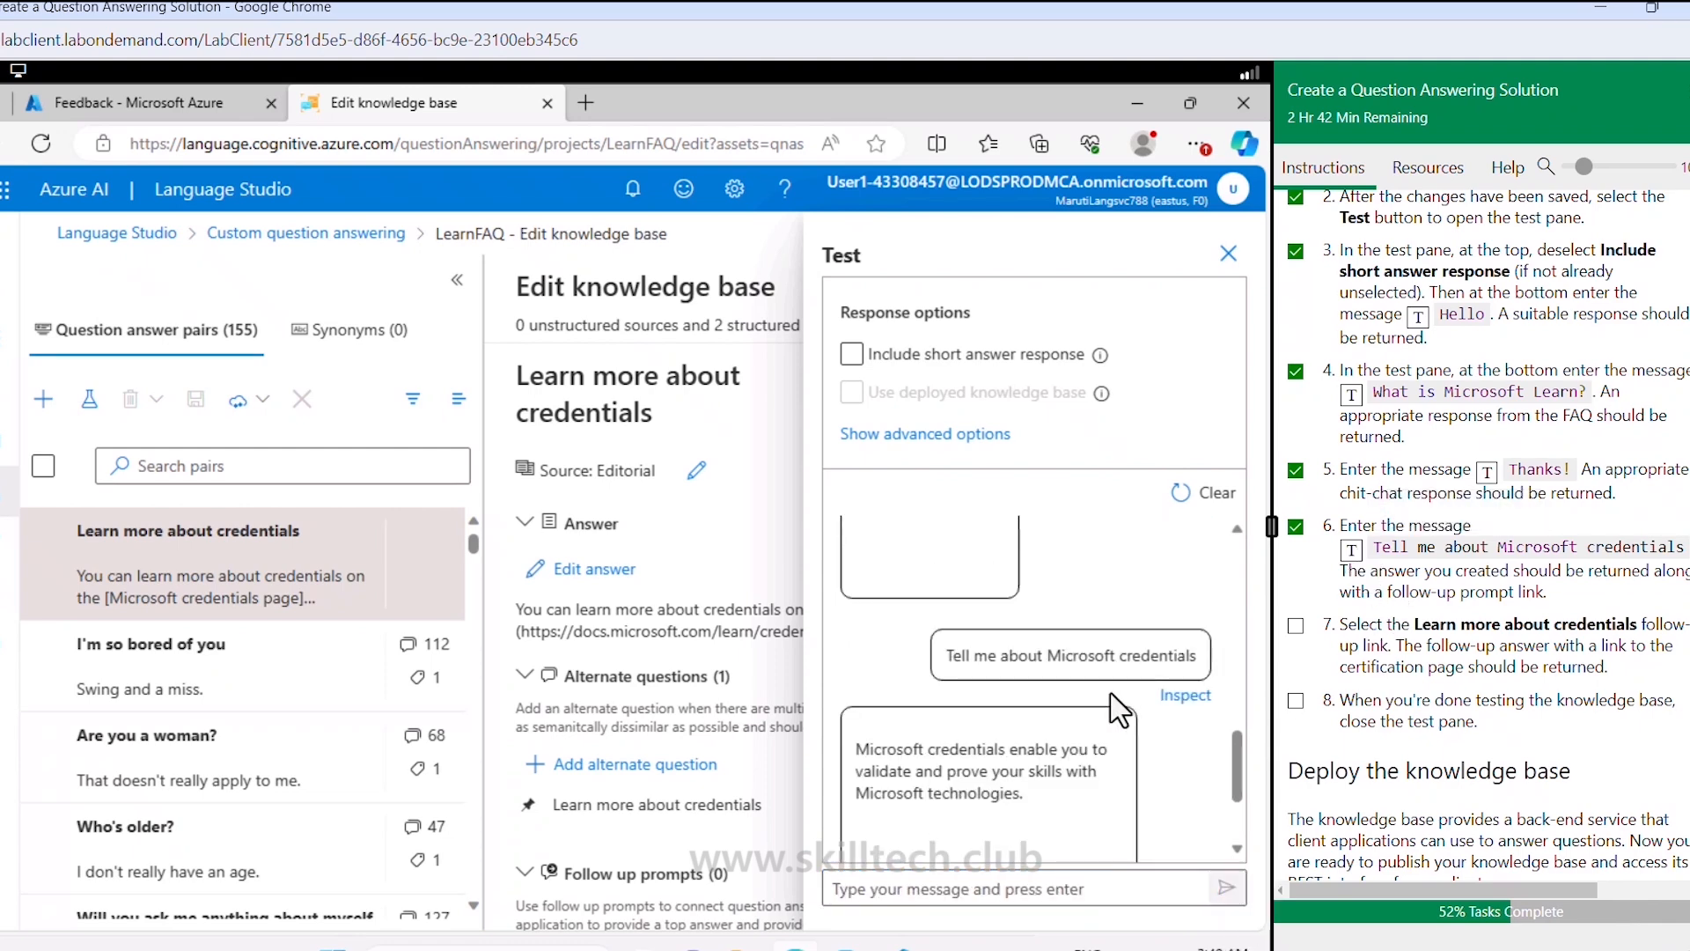
pyautogui.scroll(-2, 1125, 713)
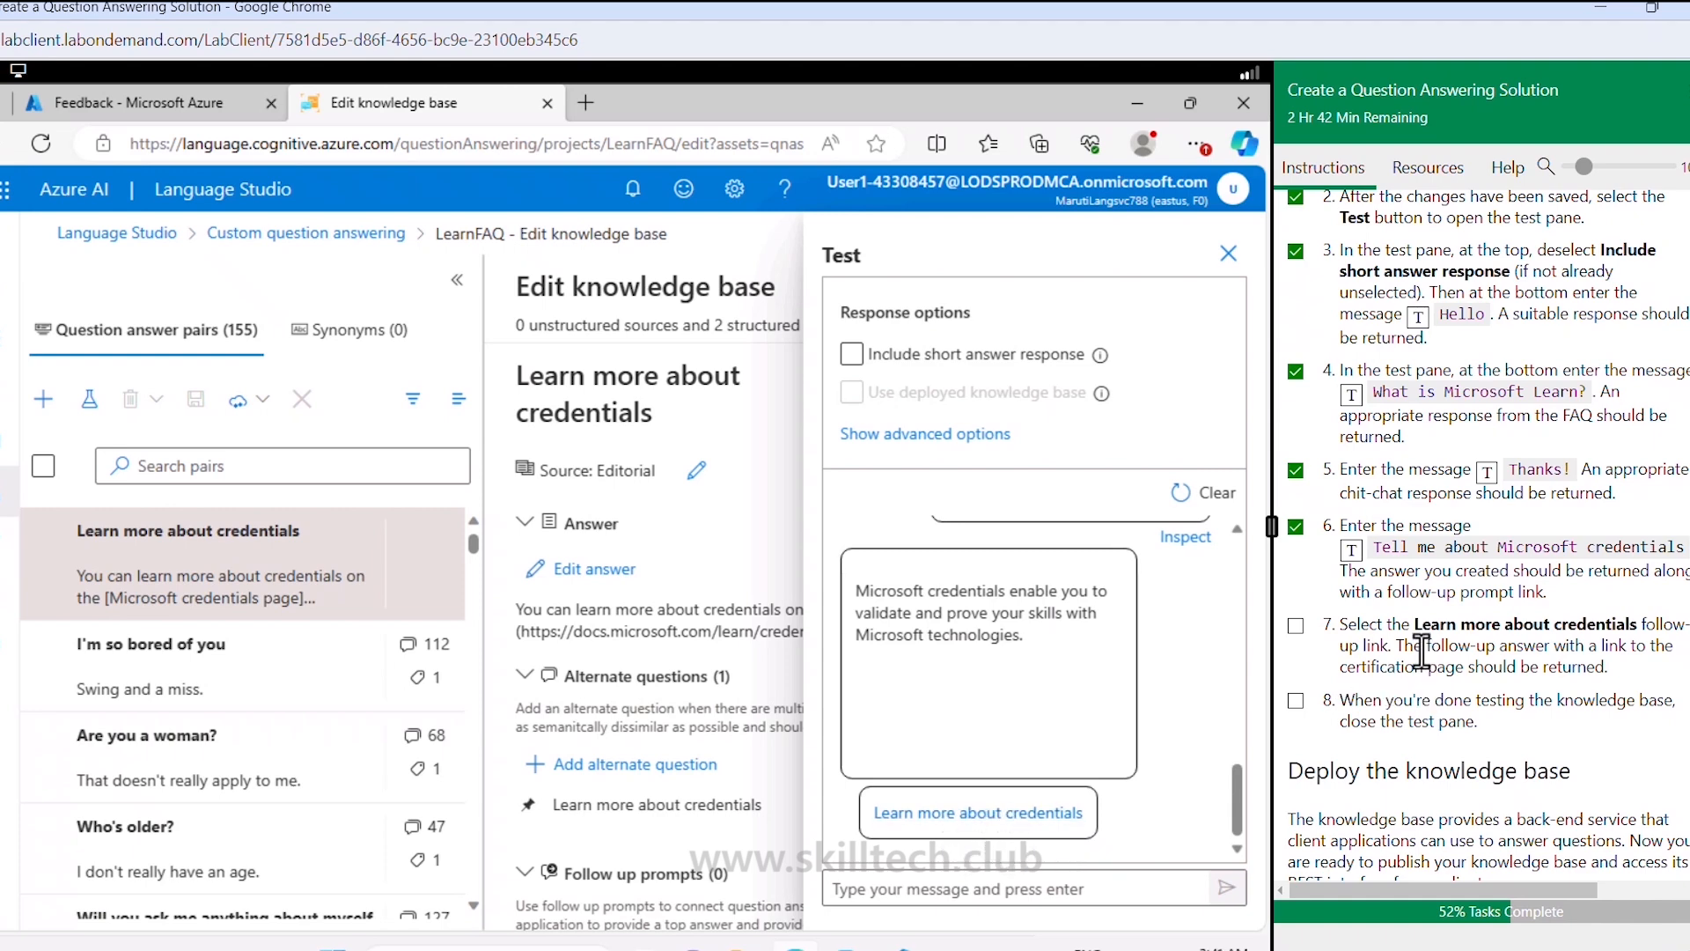
pyautogui.scroll(-1, 1416, 650)
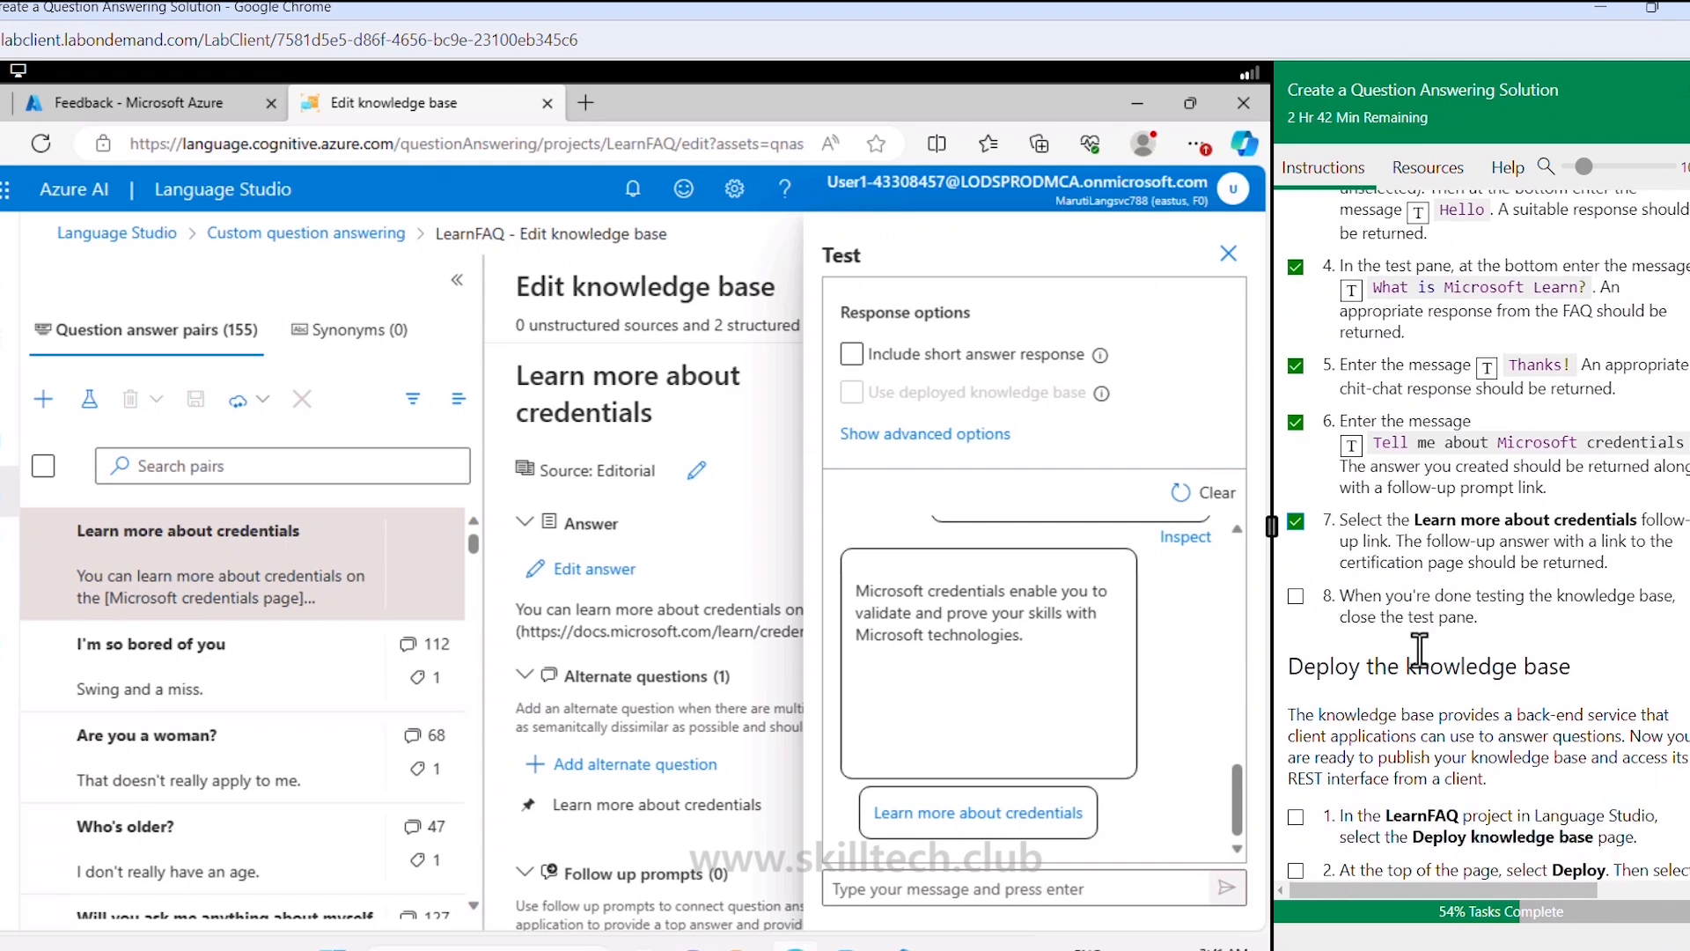
pyautogui.click(1017, 823)
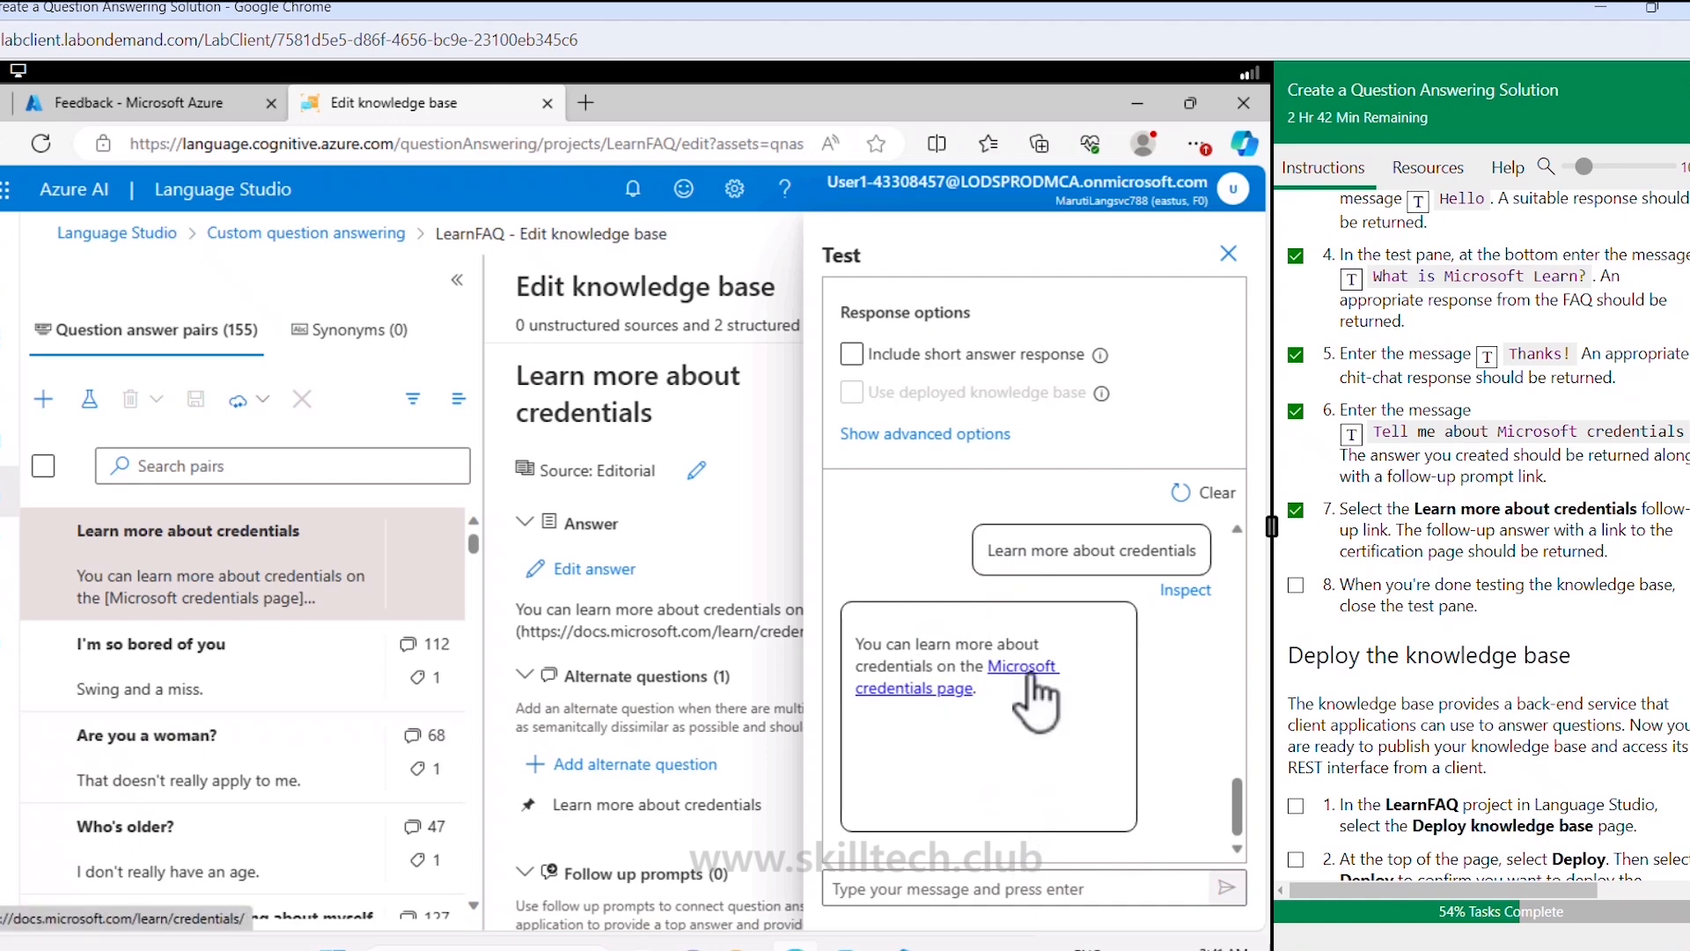
# Step: Mark task 8 of the testing instructions as complete and close the test pane
pyautogui.click(1295, 585)
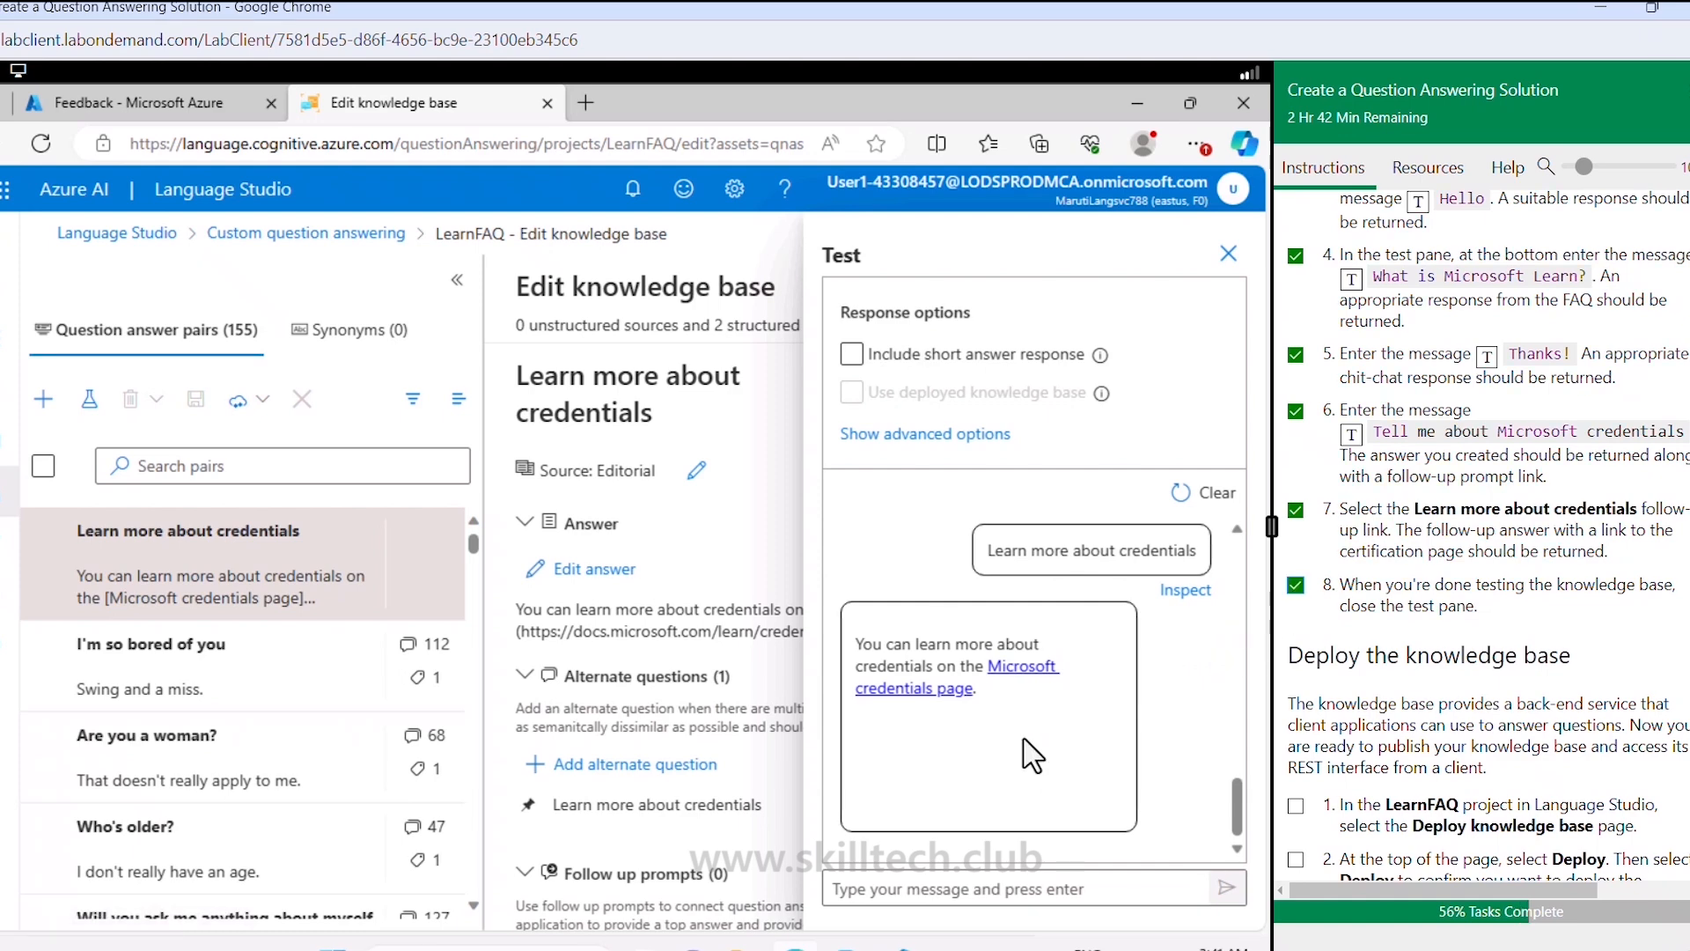
pyautogui.scroll(-3, 1405, 696)
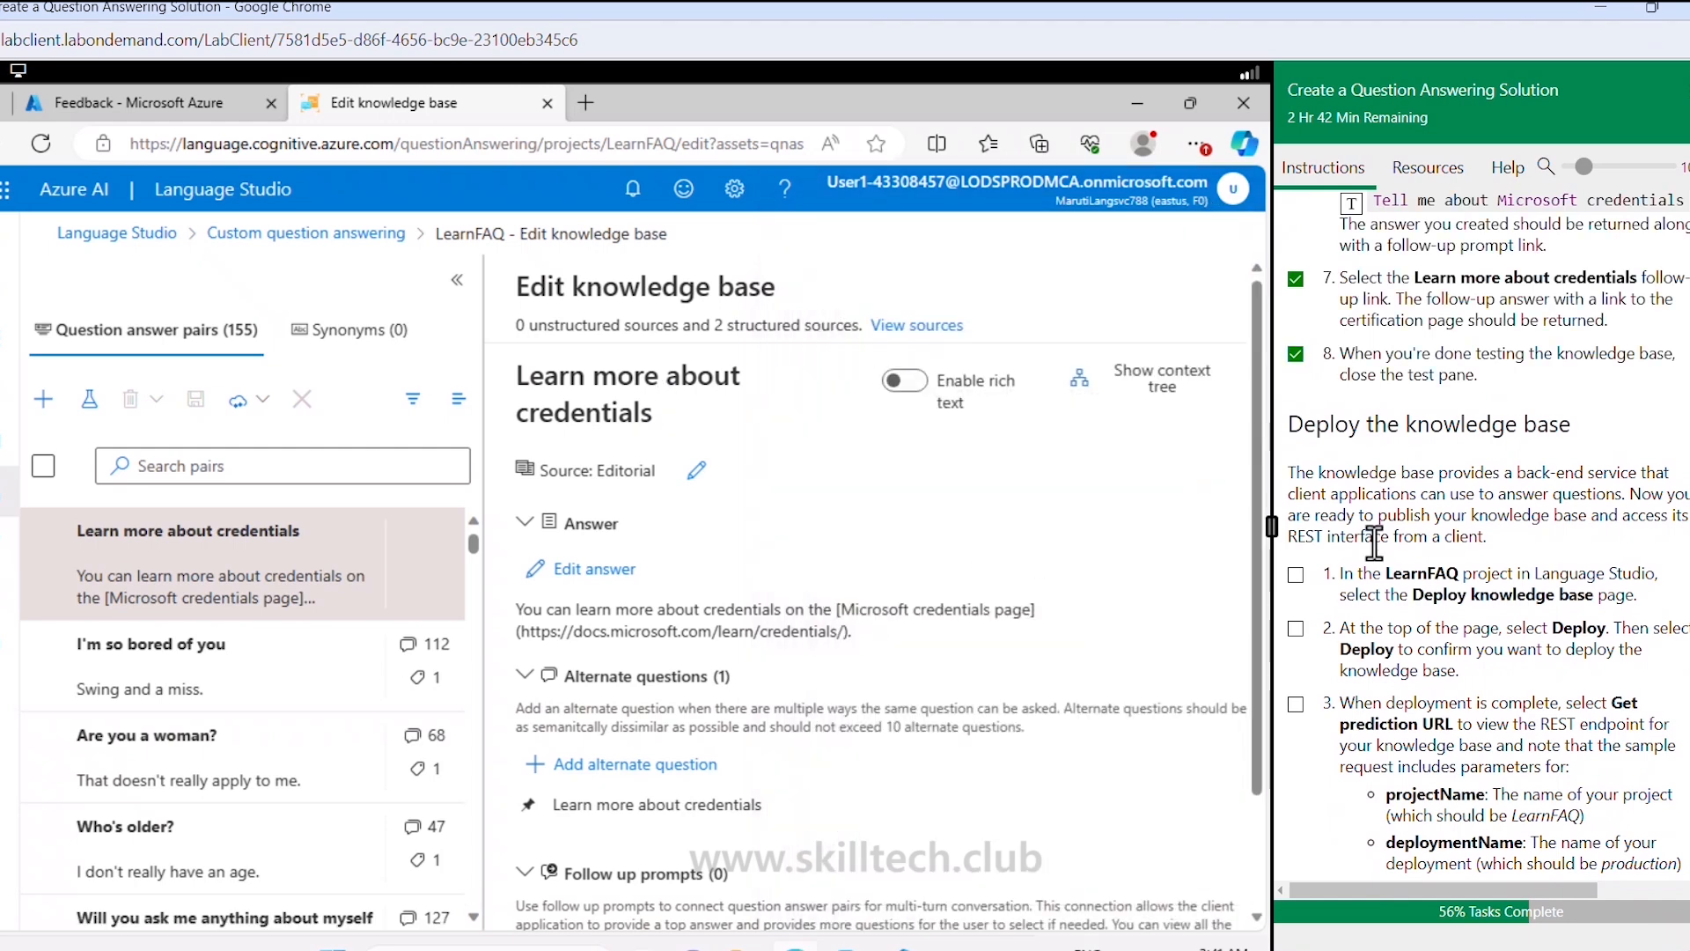
pyautogui.scroll(-2, 1379, 511)
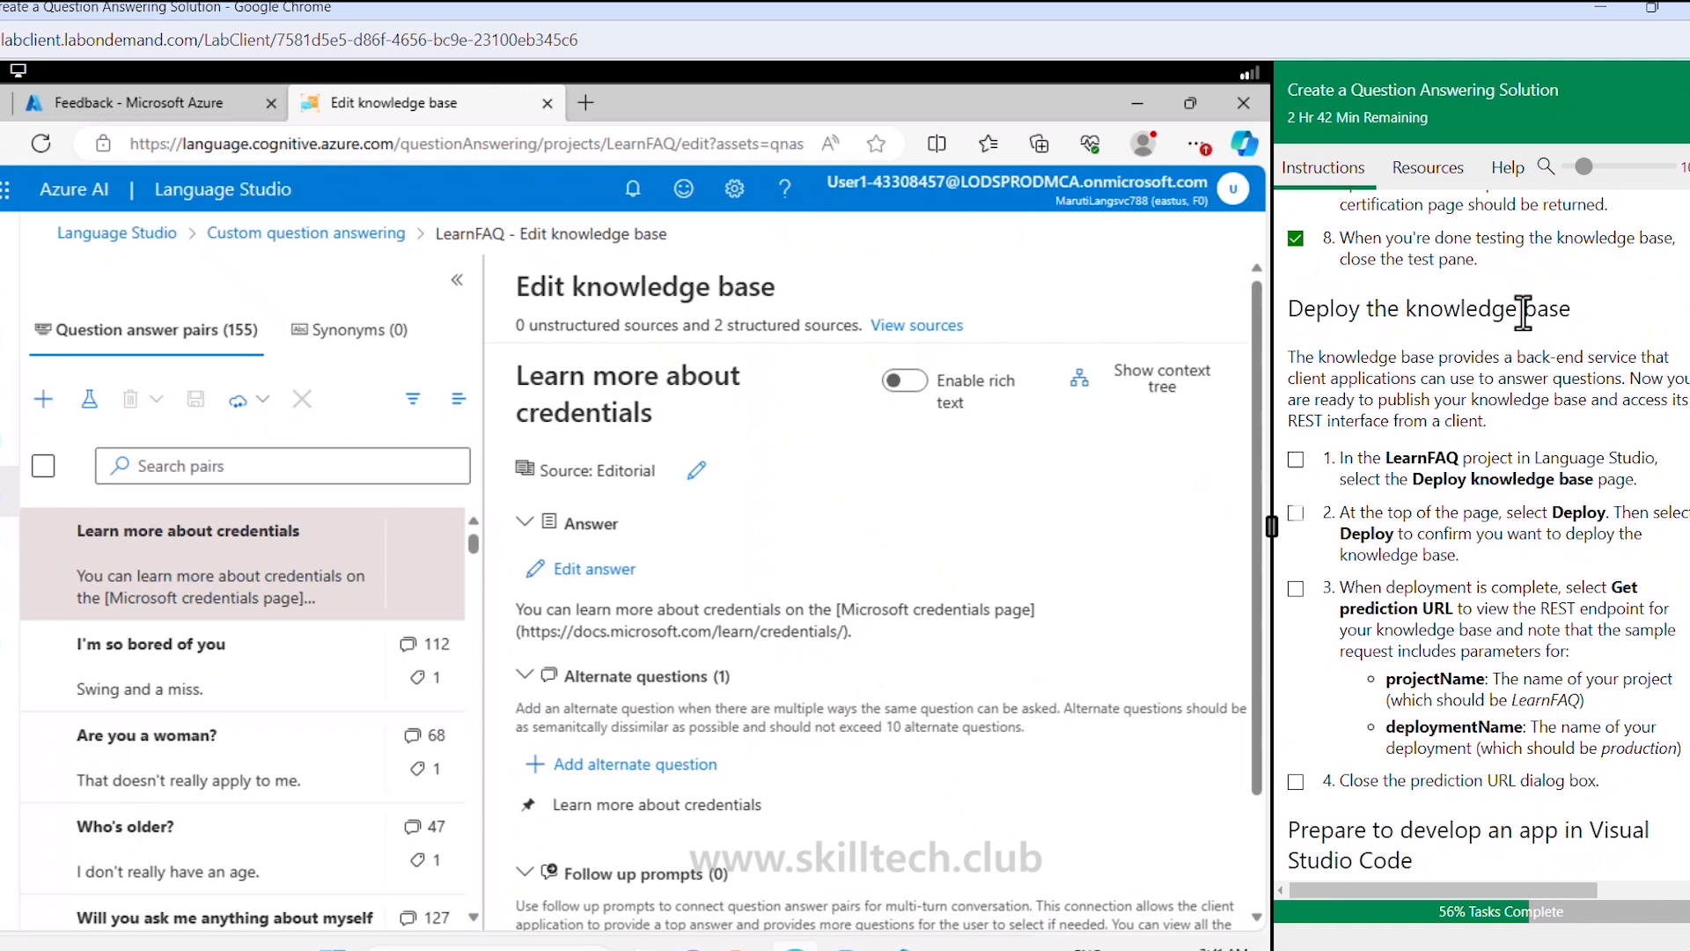
# Step: Deploy the LearnFAQ project from the Deploy knowledge base page and mark deployment tasks 1 and 2 as complete
pyautogui.click(8, 554)
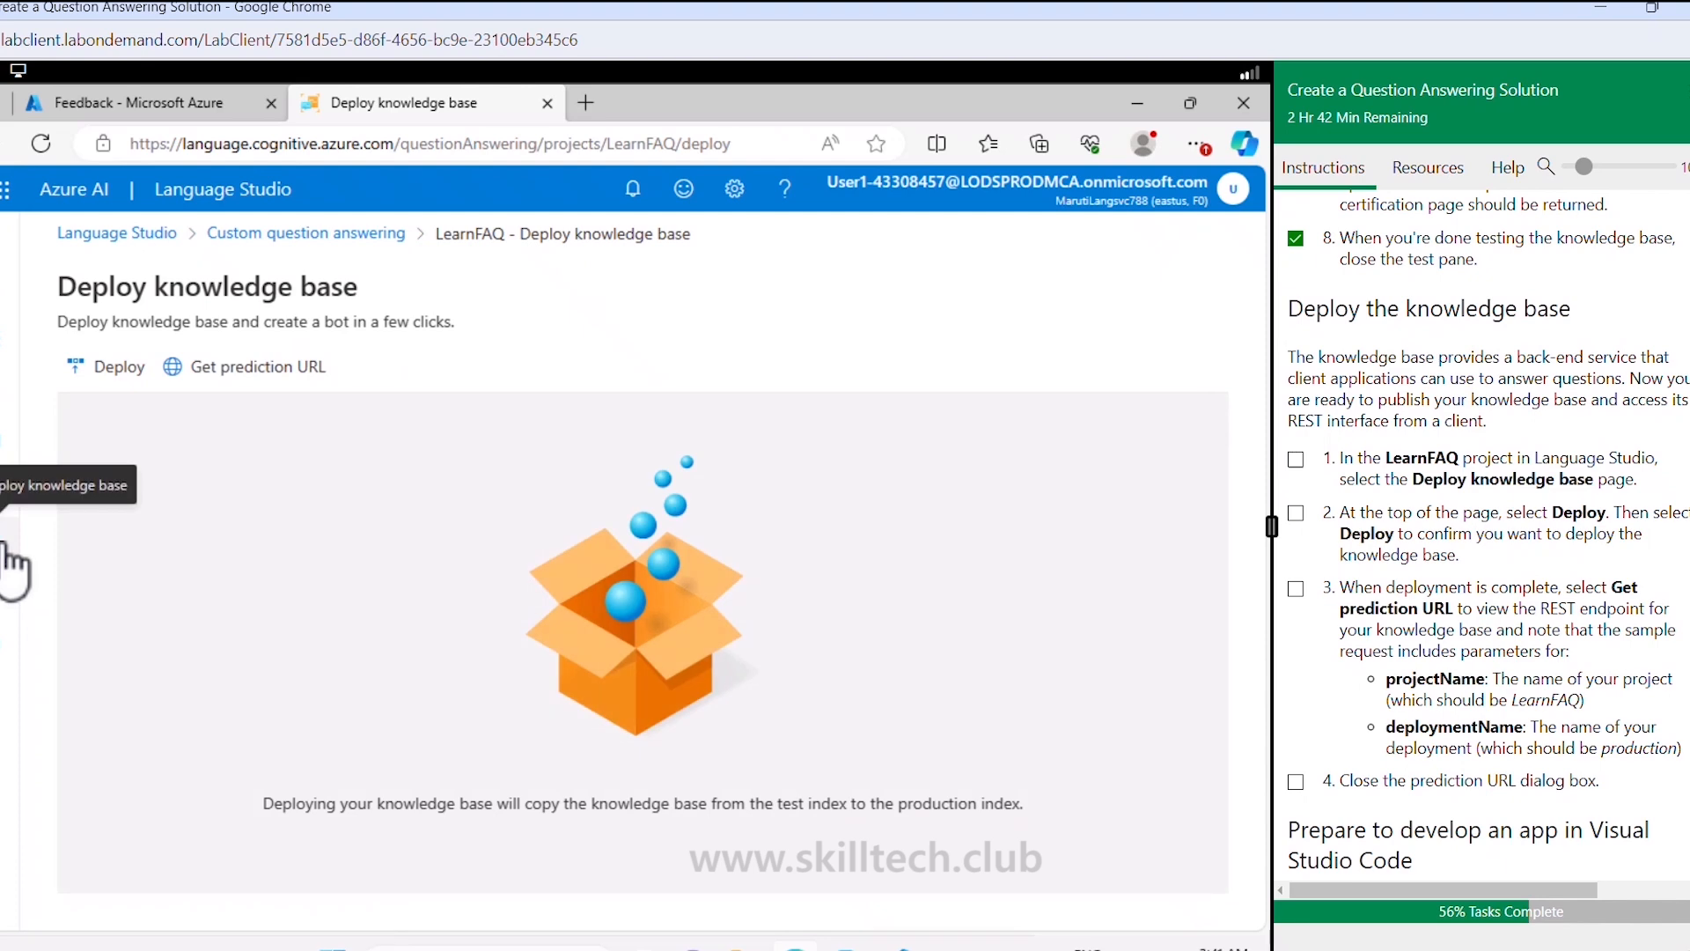
pyautogui.click(1295, 458)
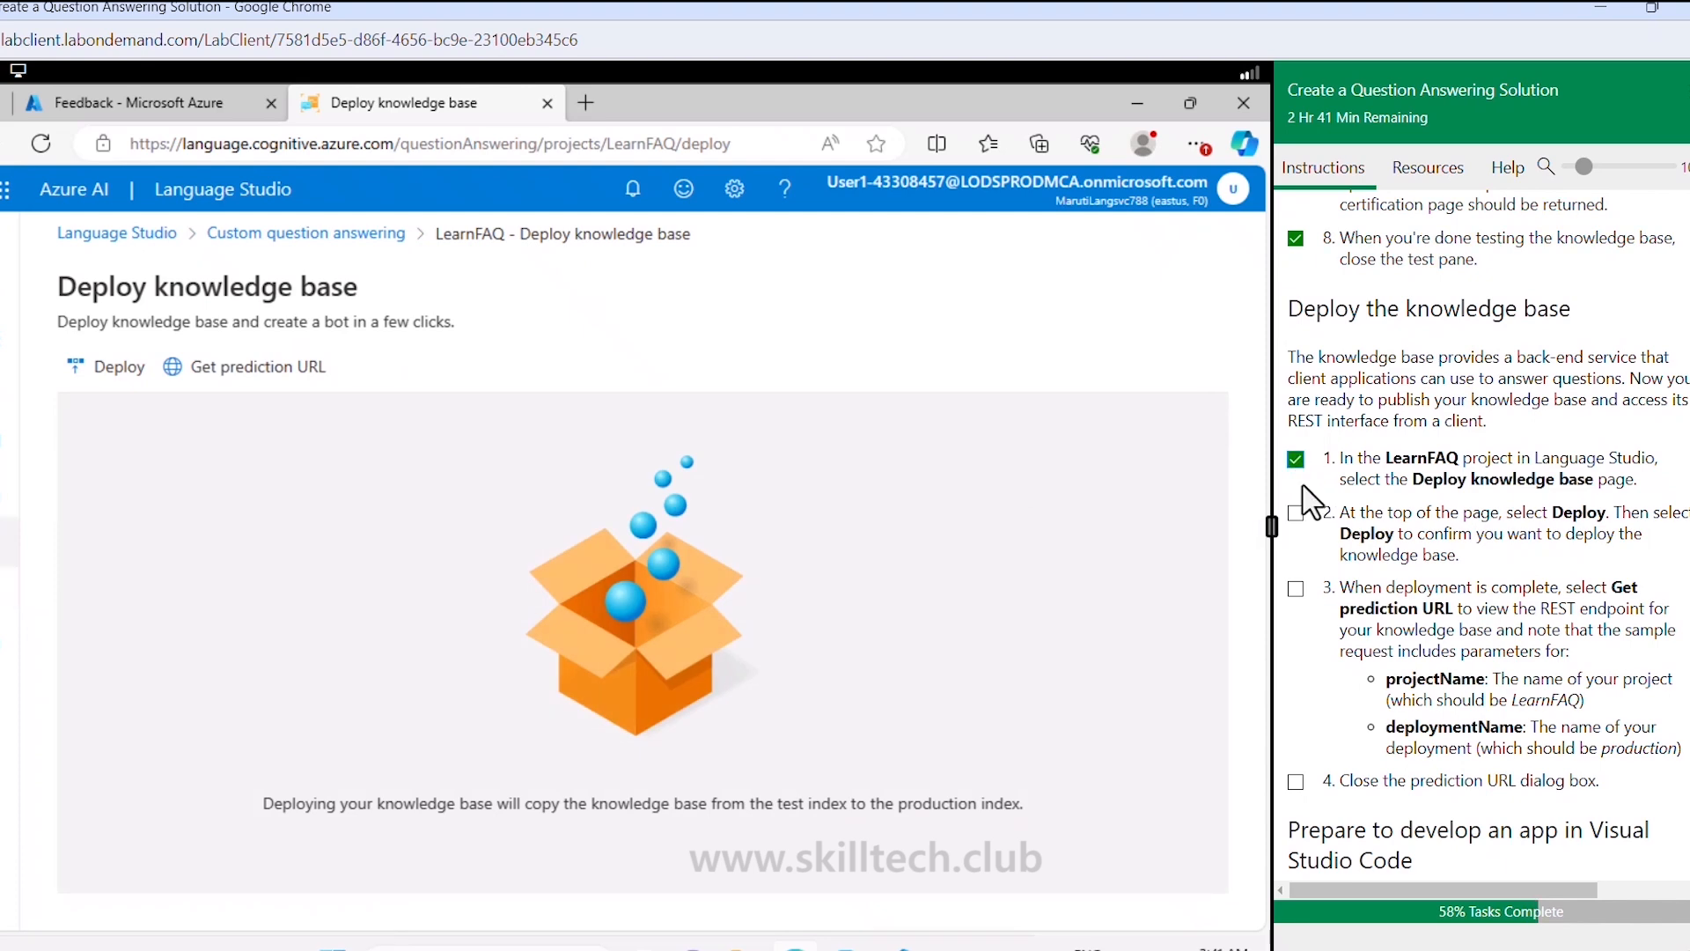
pyautogui.click(1296, 515)
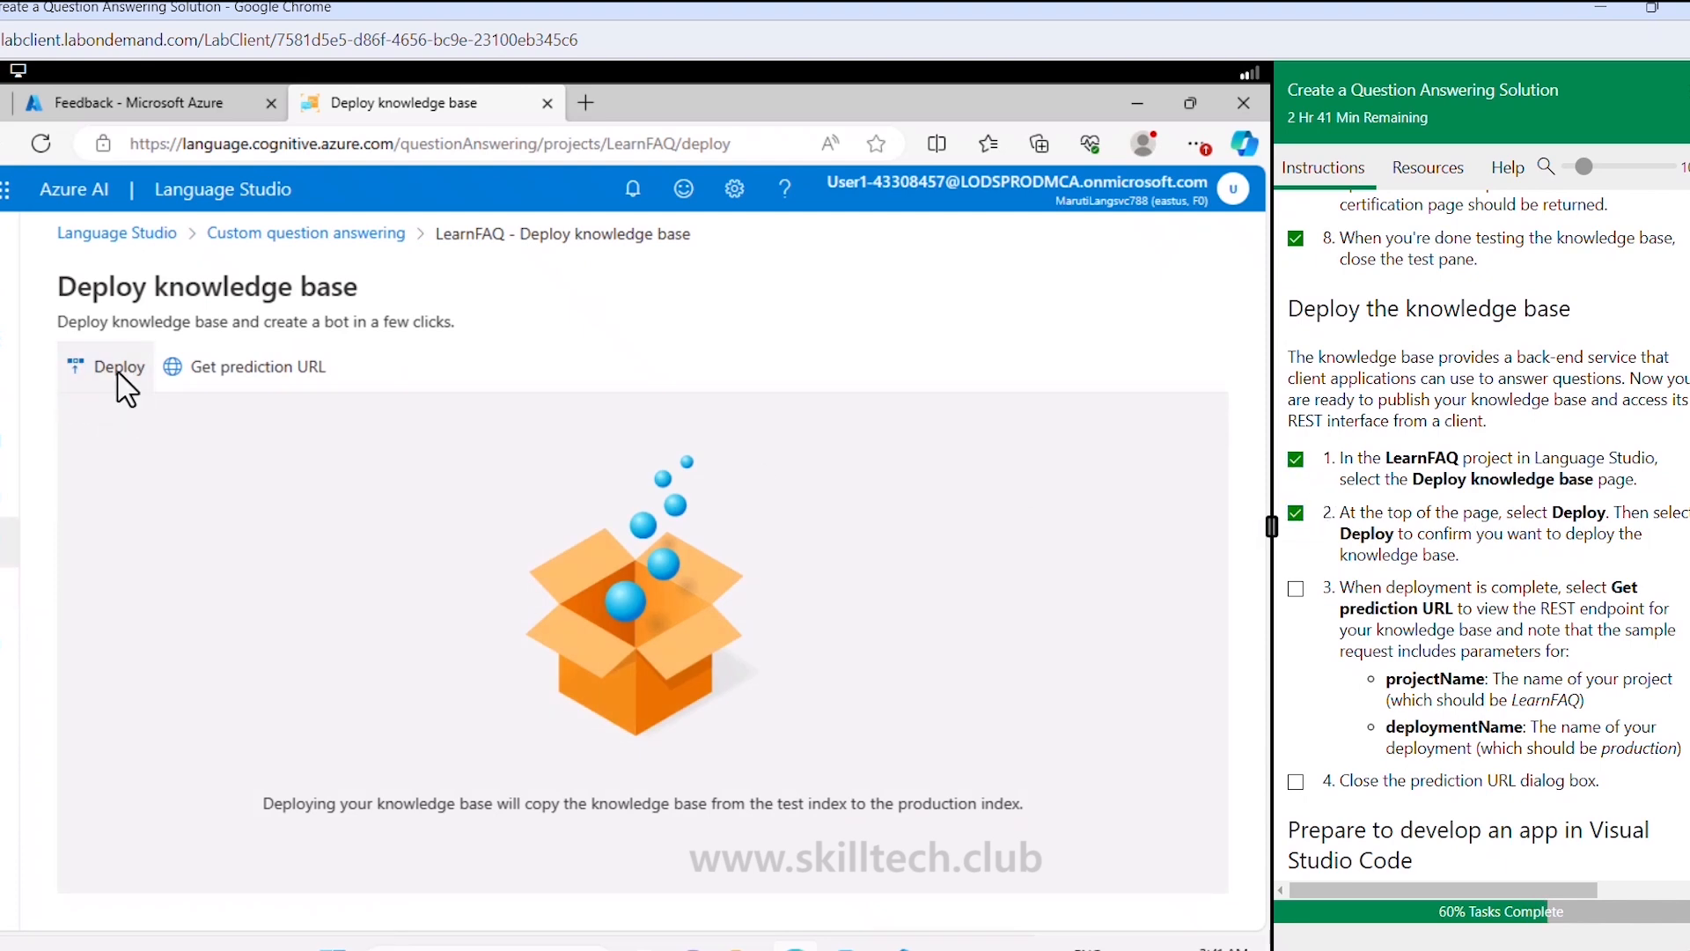
pyautogui.click(118, 369)
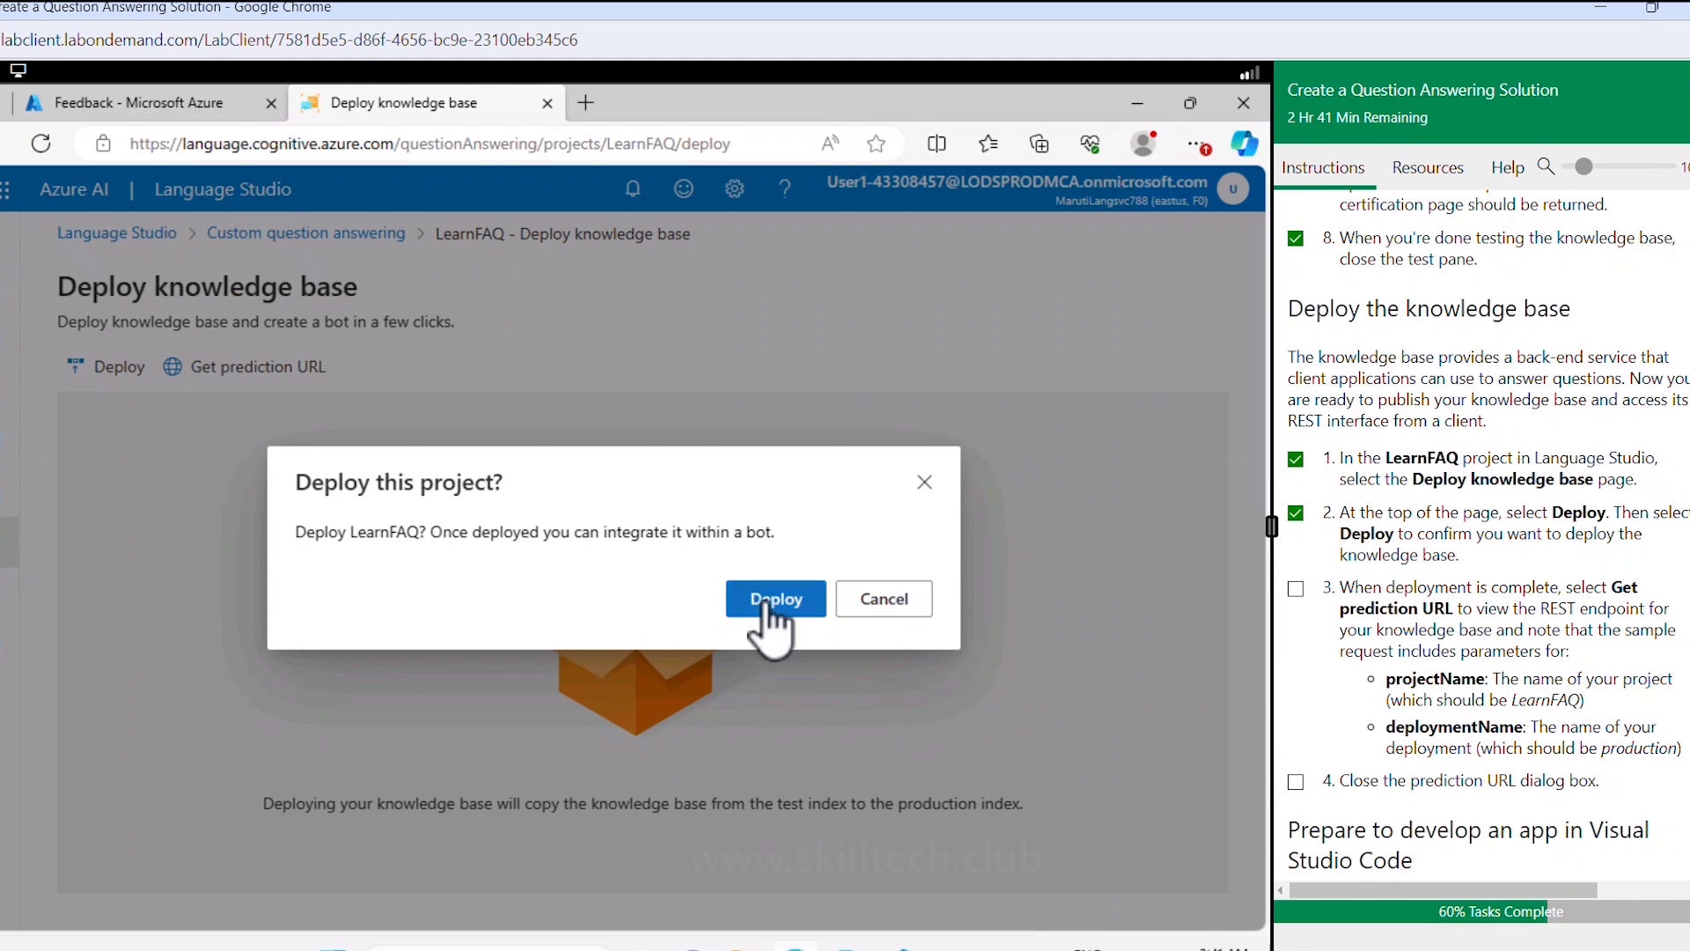
pyautogui.click(767, 604)
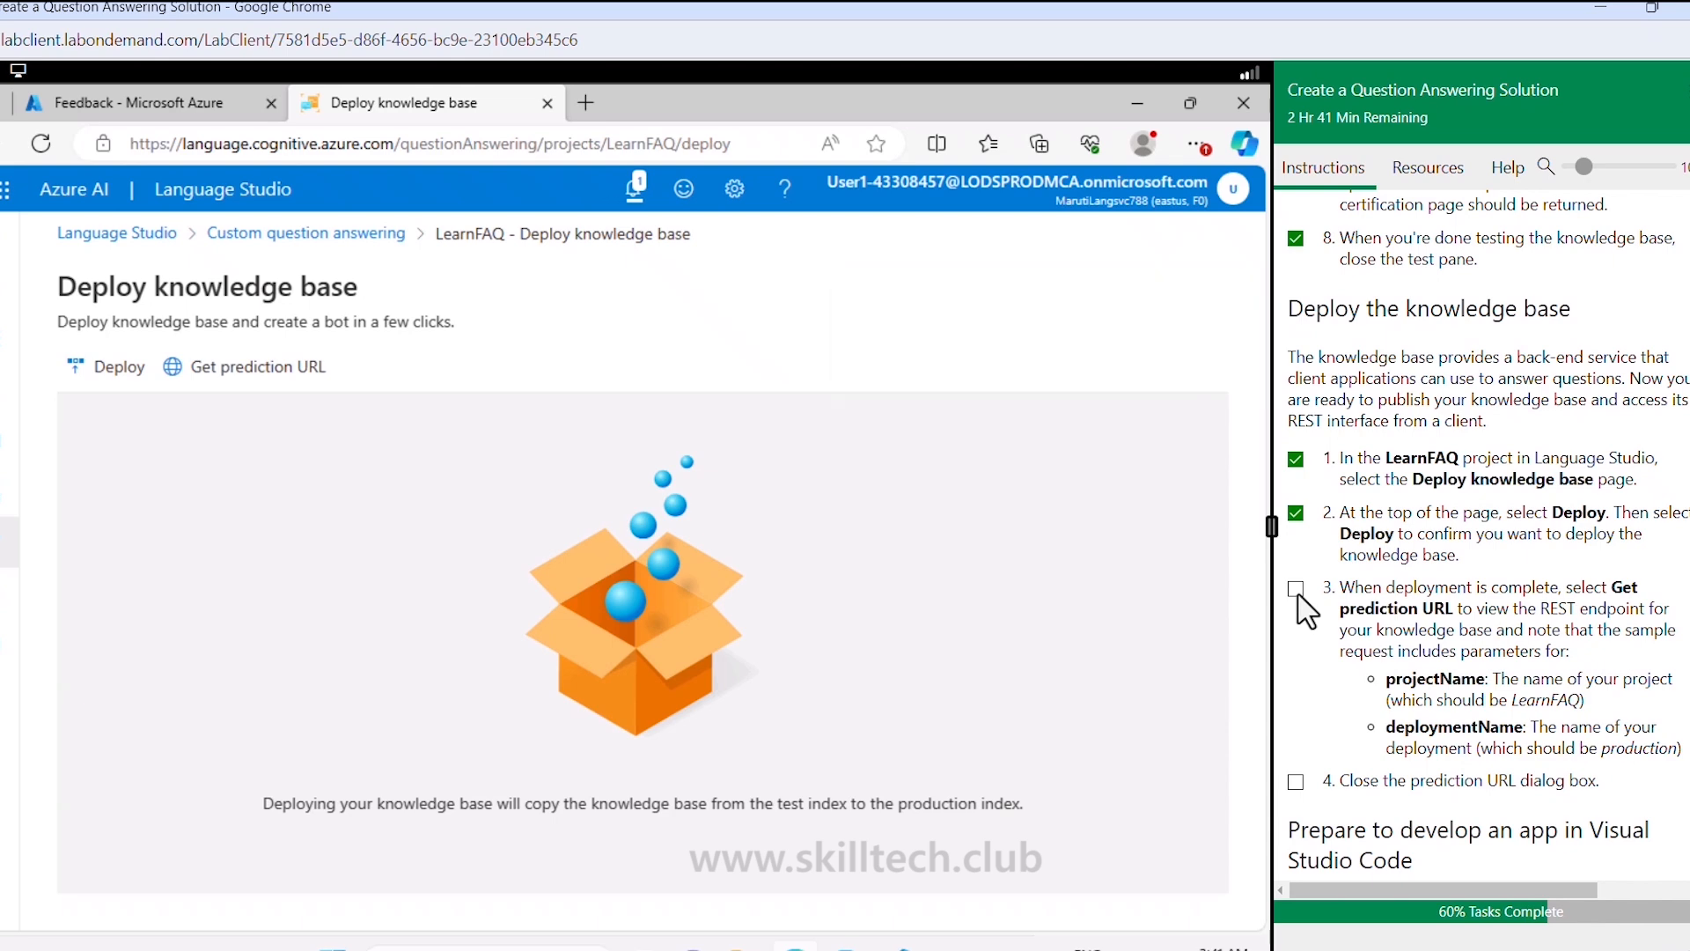
# Step: Check the deployment status in the notifications and skip all the tips about creating a bot in Azure
pyautogui.click(633, 188)
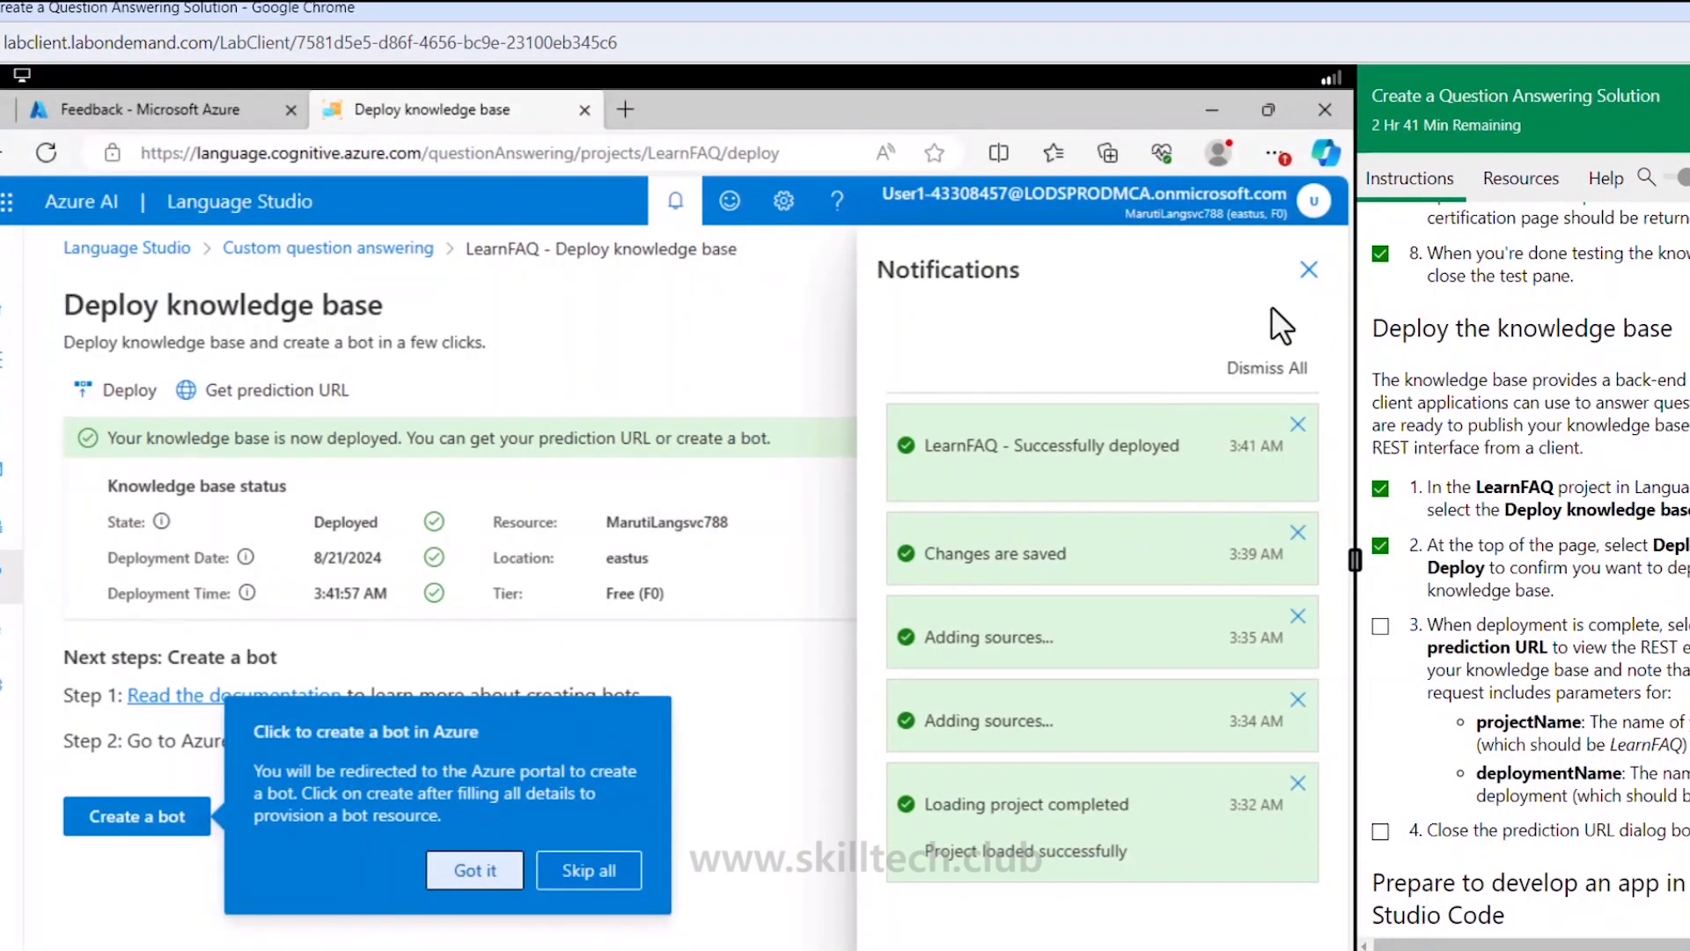
pyautogui.click(1309, 269)
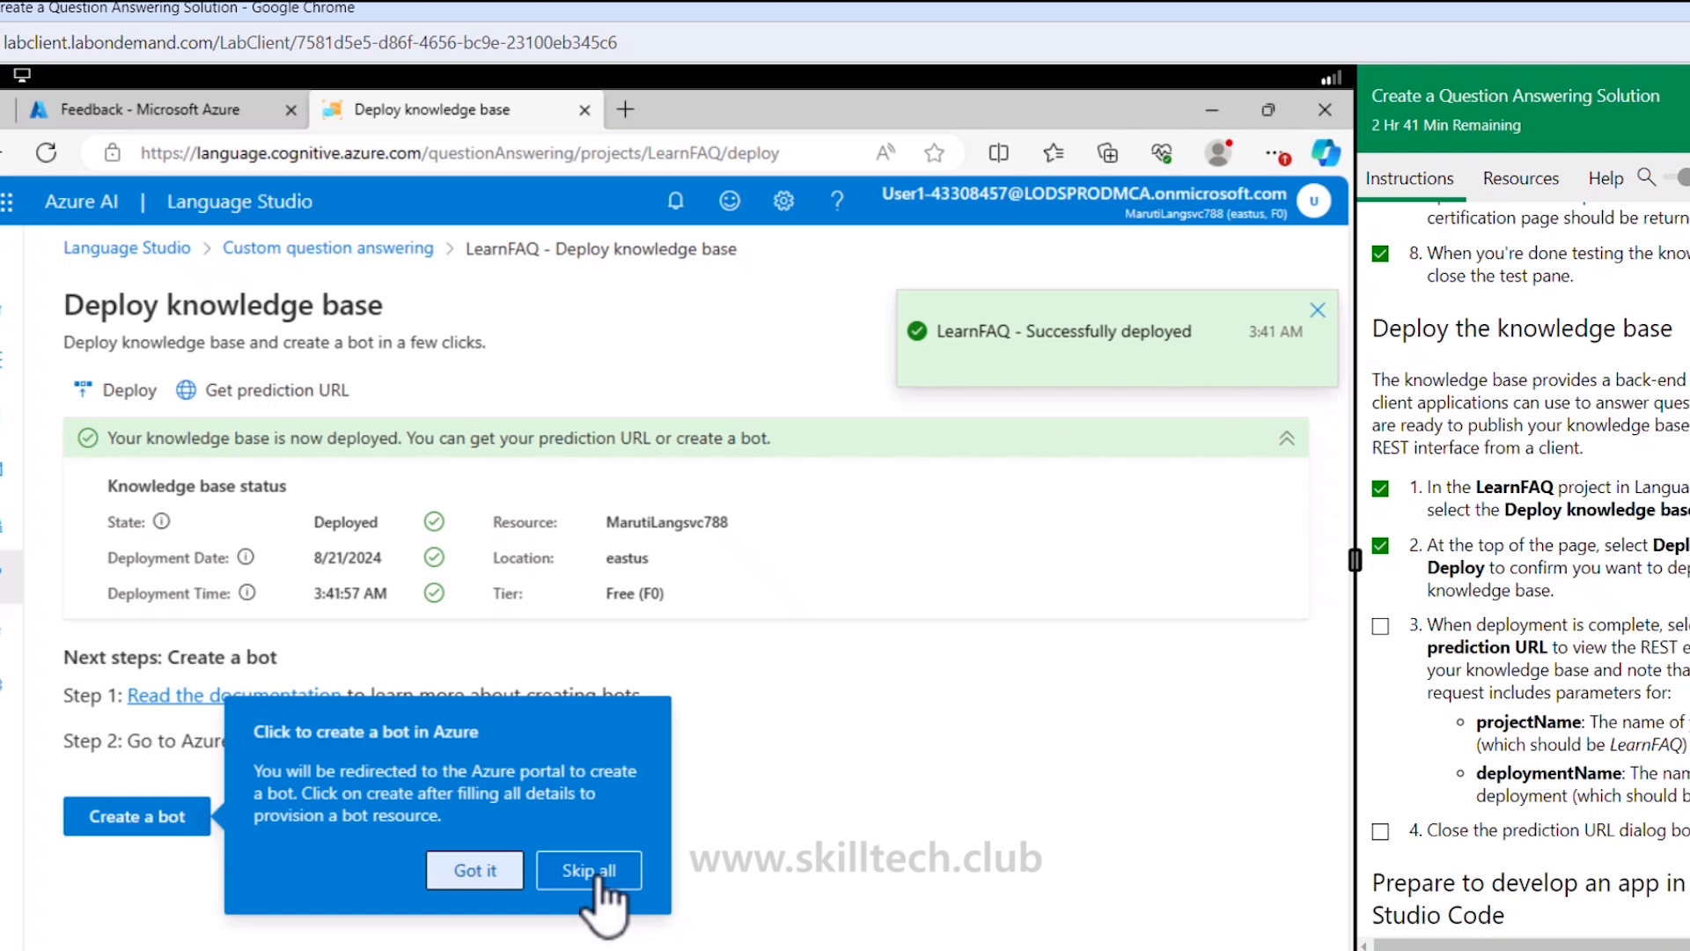
pyautogui.click(599, 873)
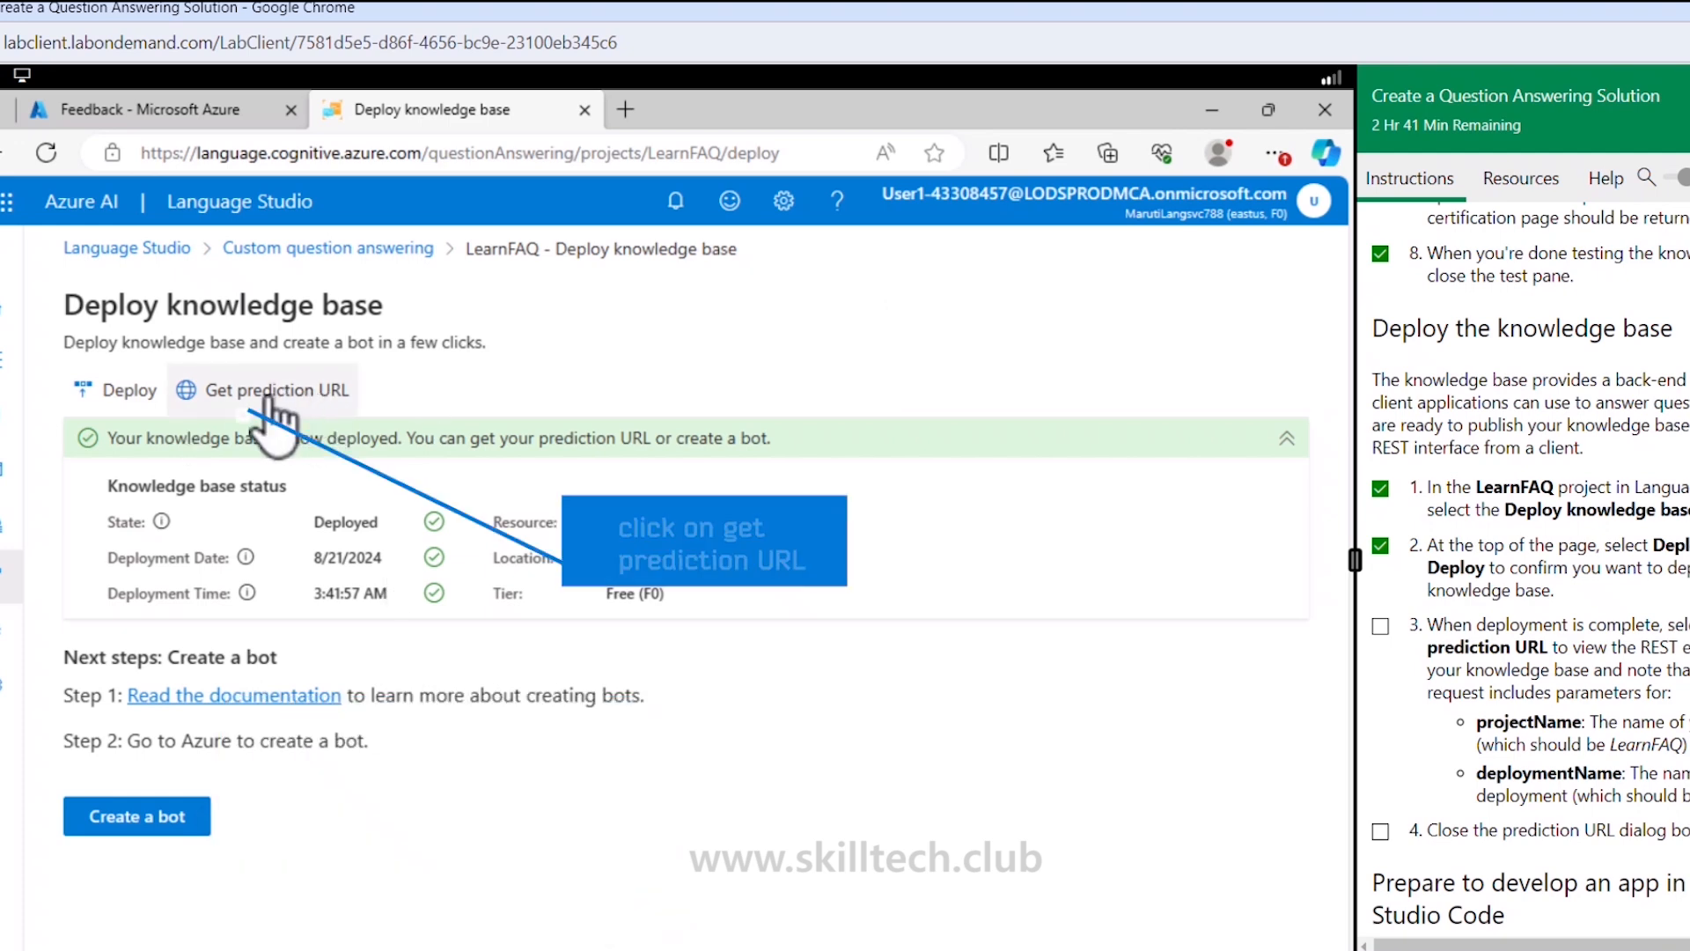
# Step: Mark deployment task 3 as complete, get the prediction URL, and examine its project name and deployment name parameters
pyautogui.scroll(-2, 1409, 572)
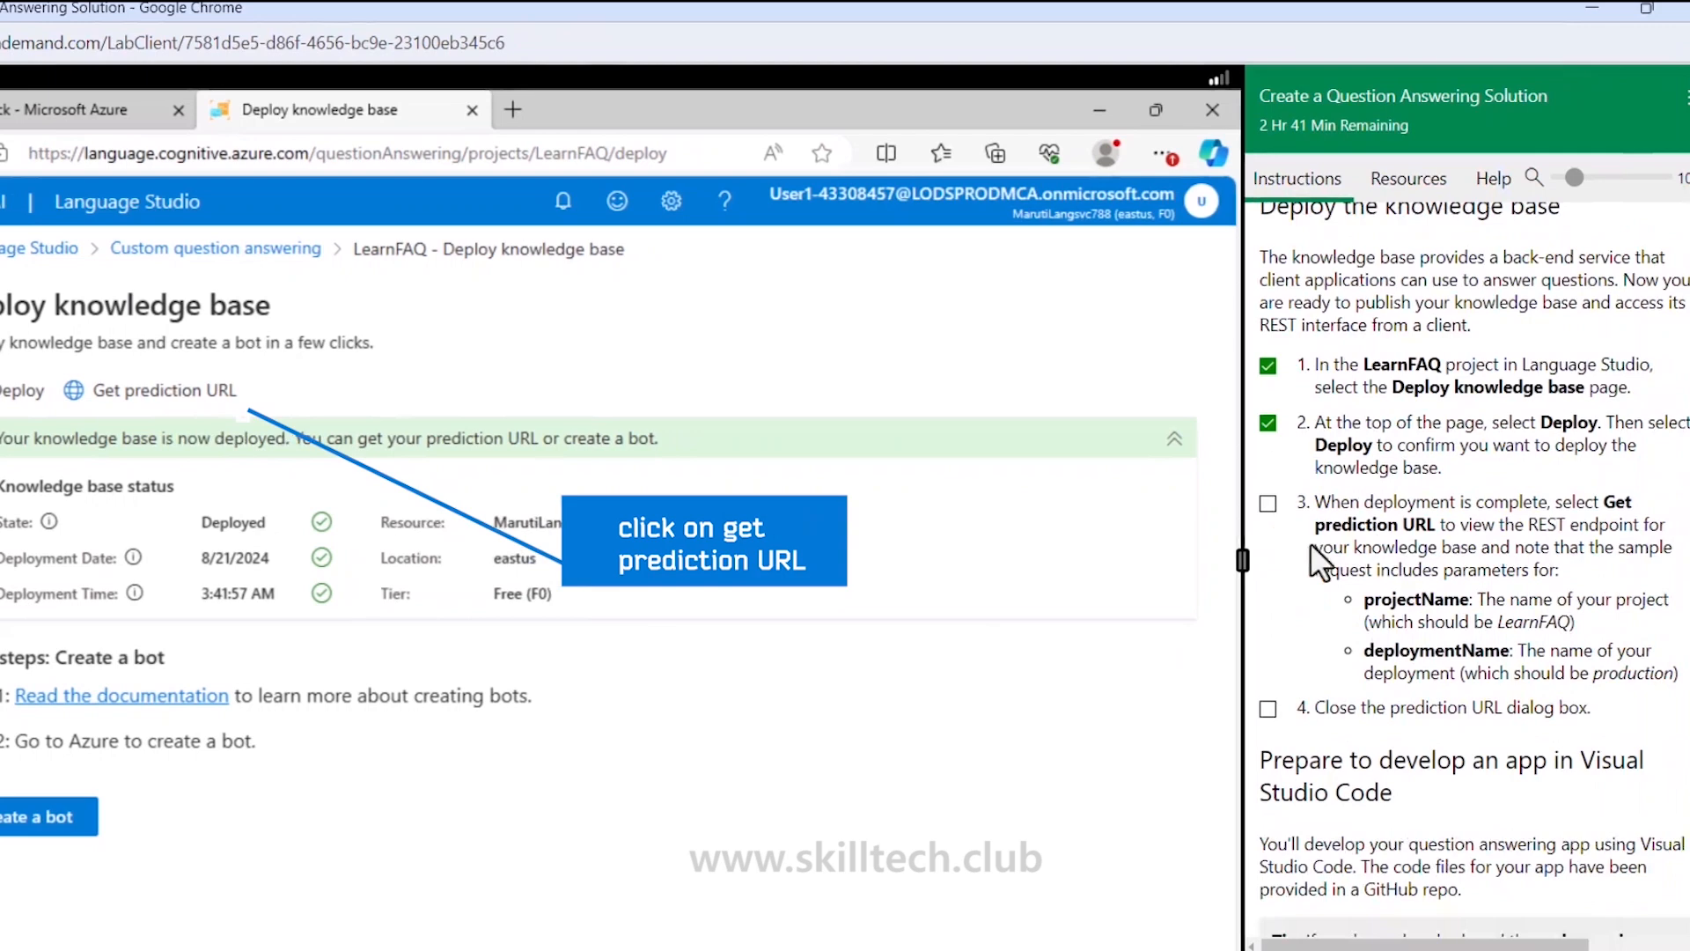
pyautogui.click(1267, 502)
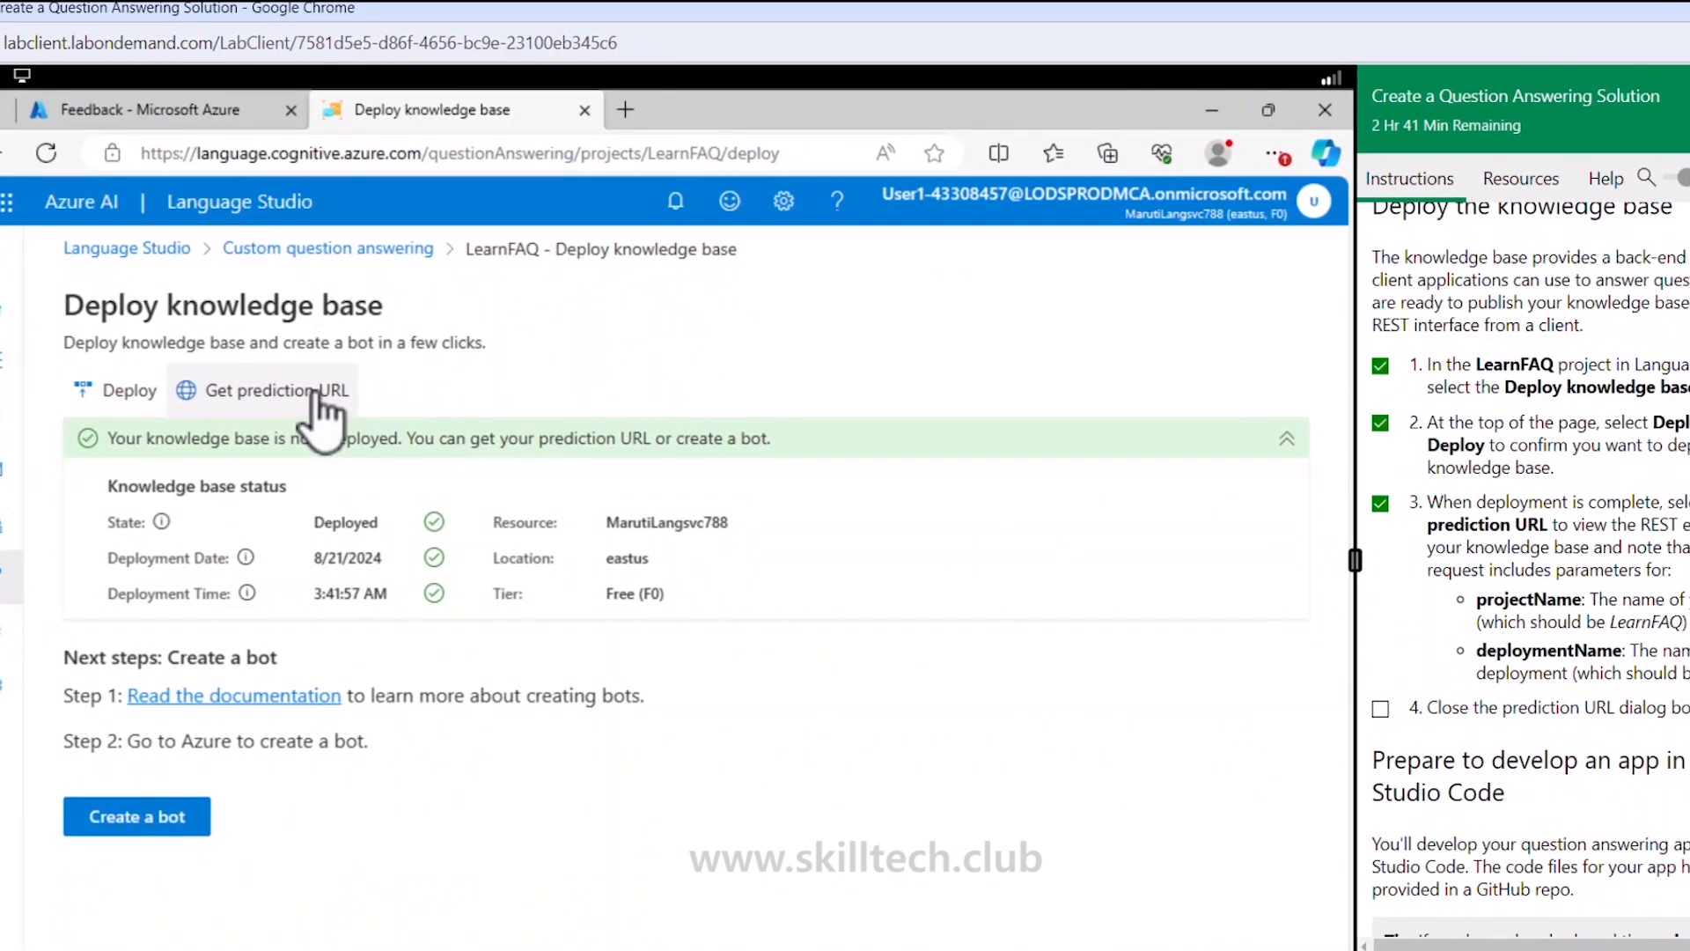
pyautogui.click(317, 390)
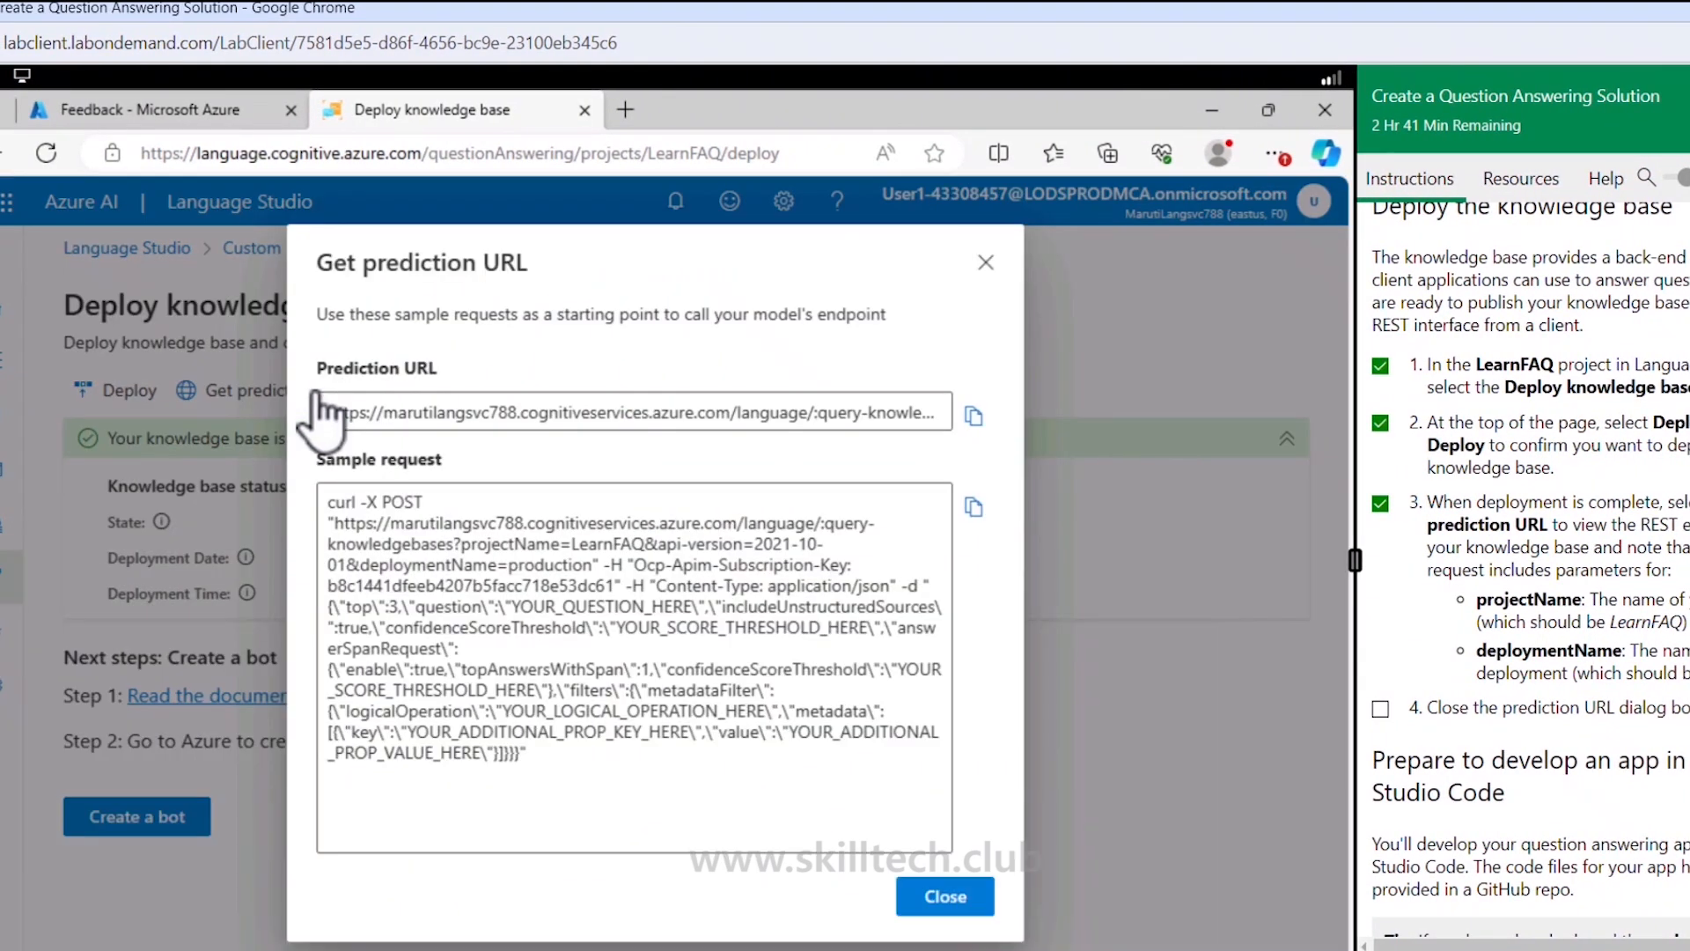
pyautogui.moveTo(473, 412); pyautogui.dragTo(708, 413)
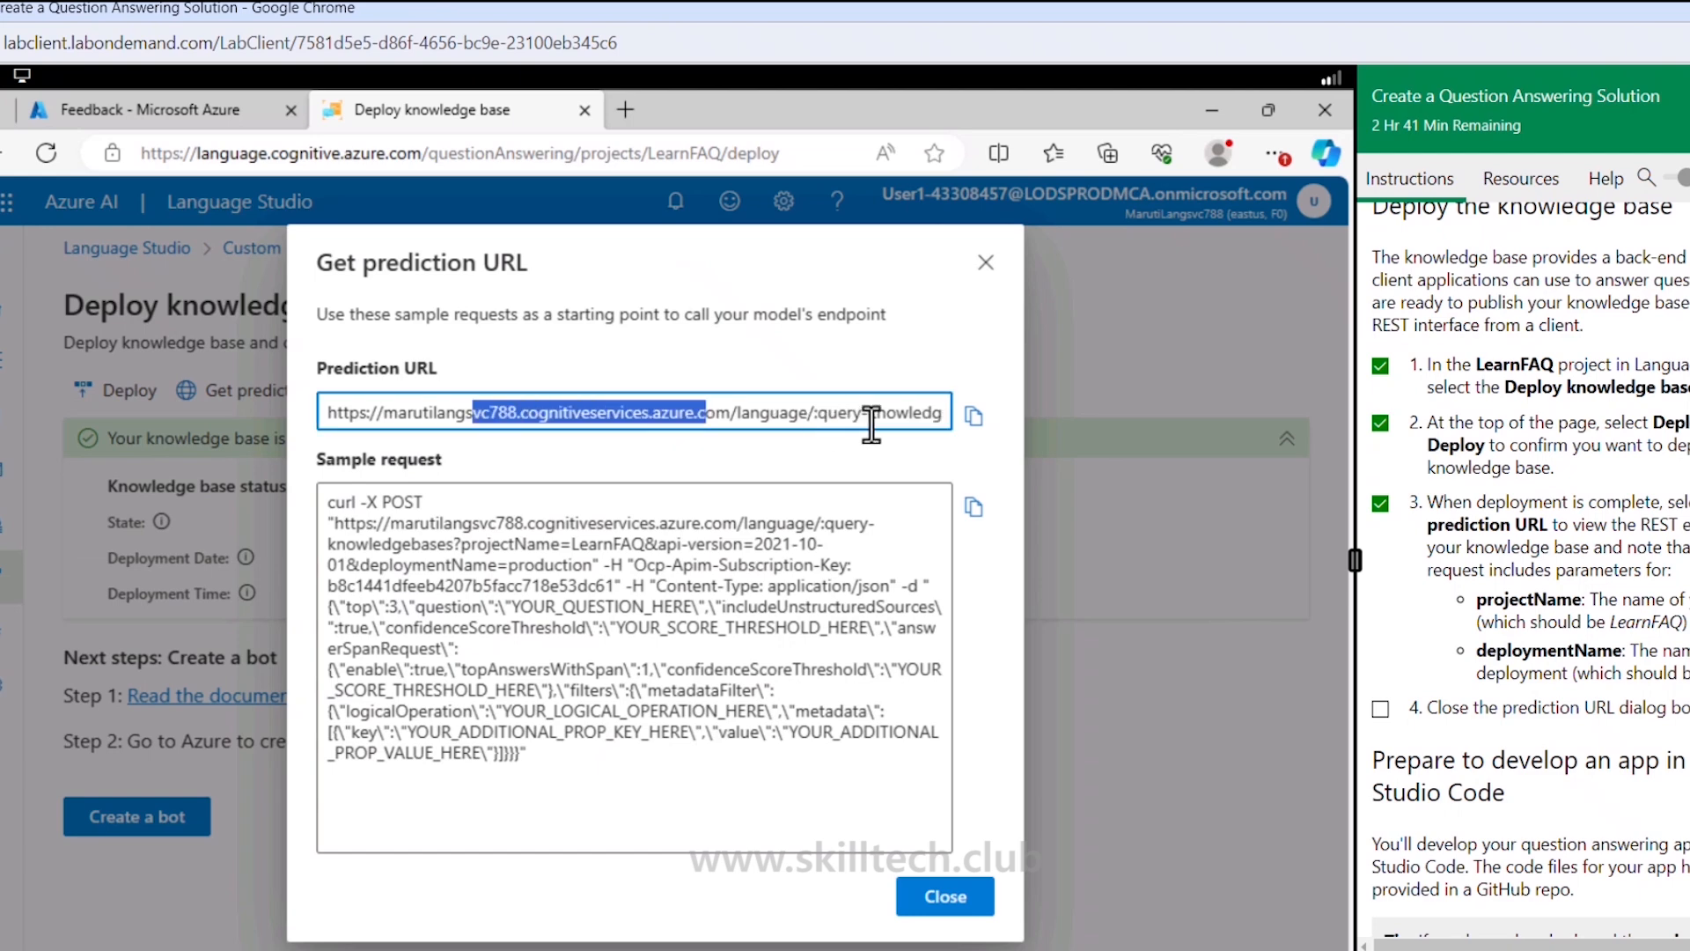
pyautogui.moveTo(871, 424); pyautogui.dragTo(967, 424)
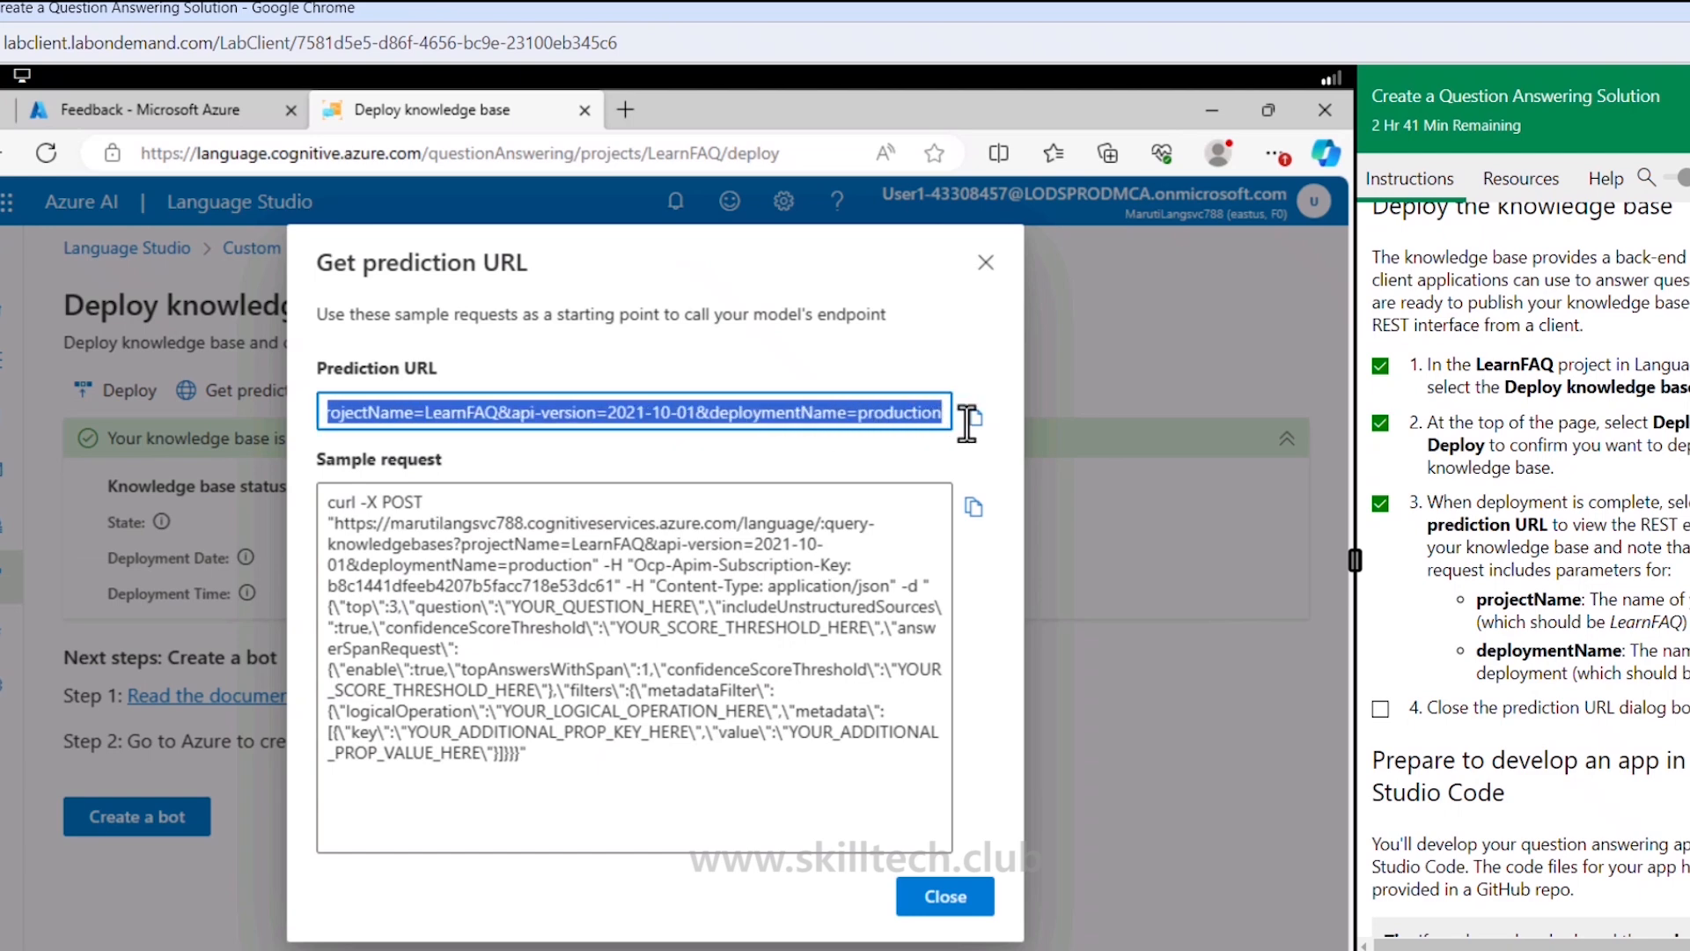
pyautogui.click(742, 464)
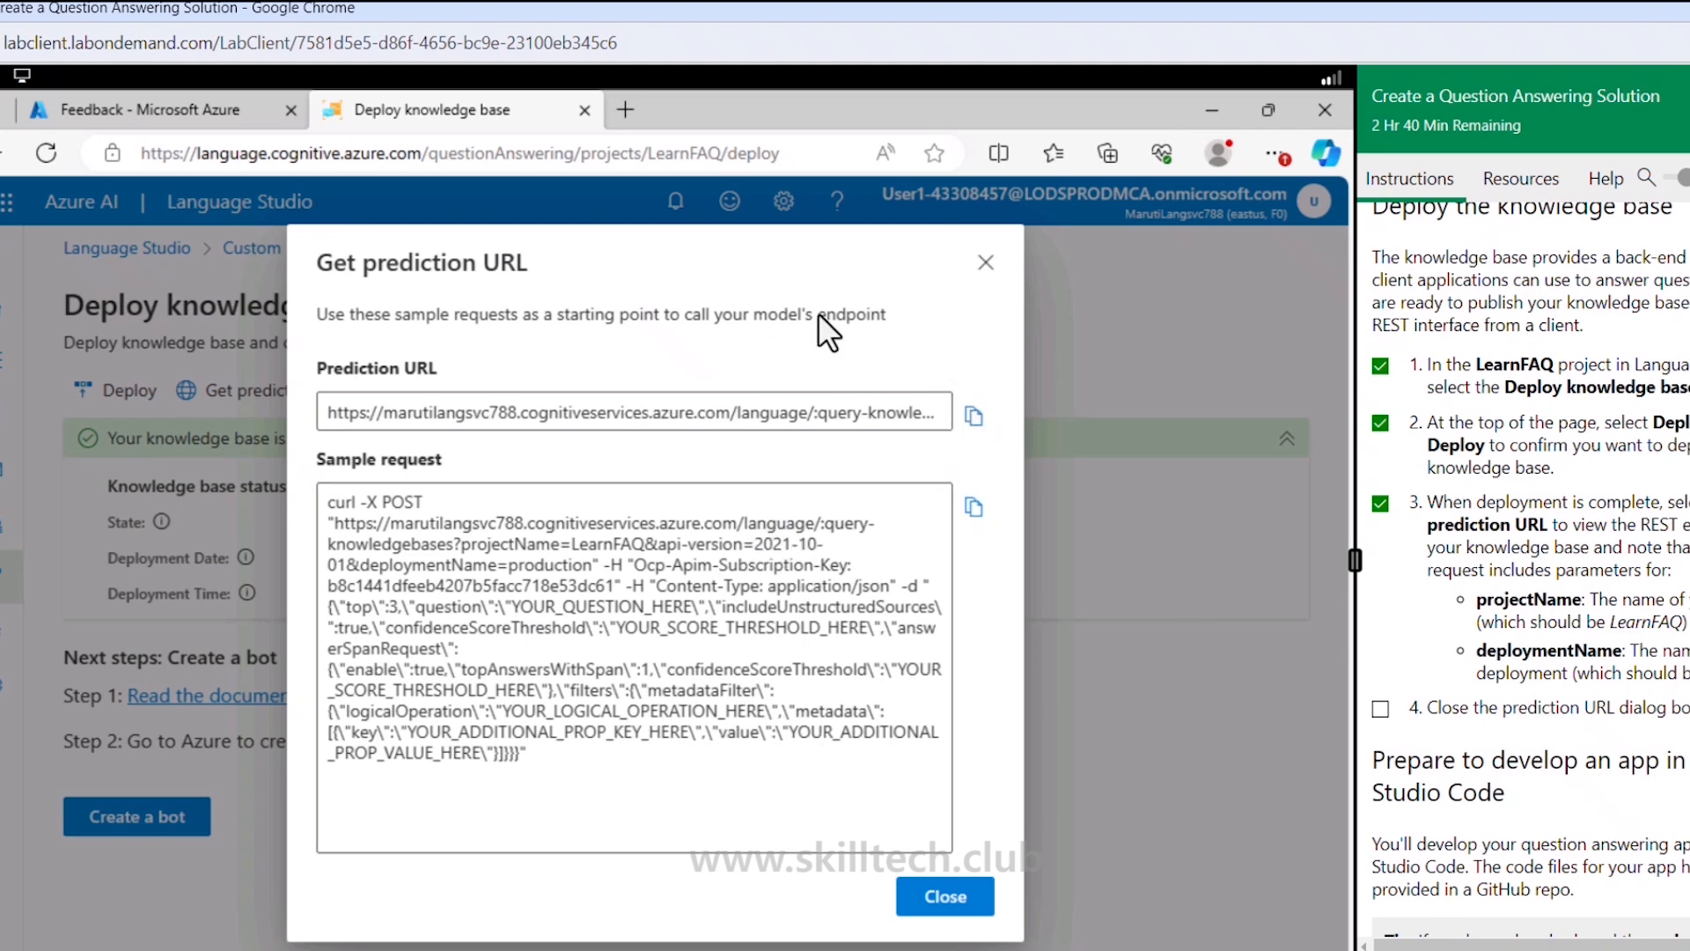
# Step: Mark deployment task 4 as complete and close the prediction URL dialog
pyautogui.scroll(-3, 1501, 584)
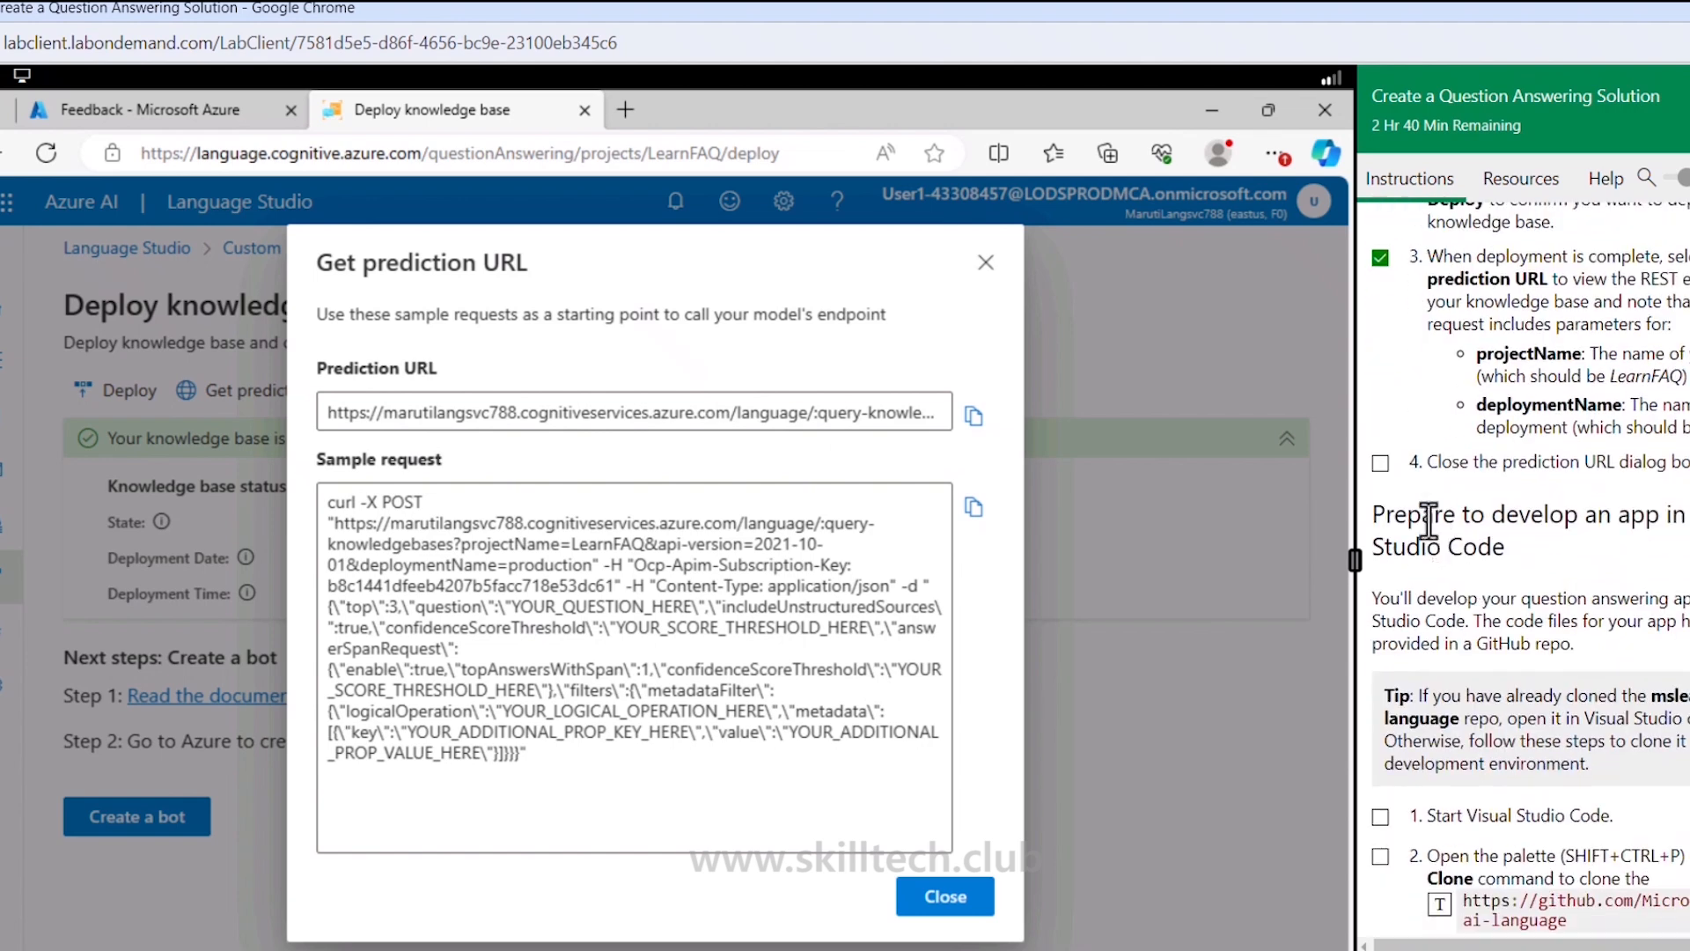
pyautogui.click(1380, 464)
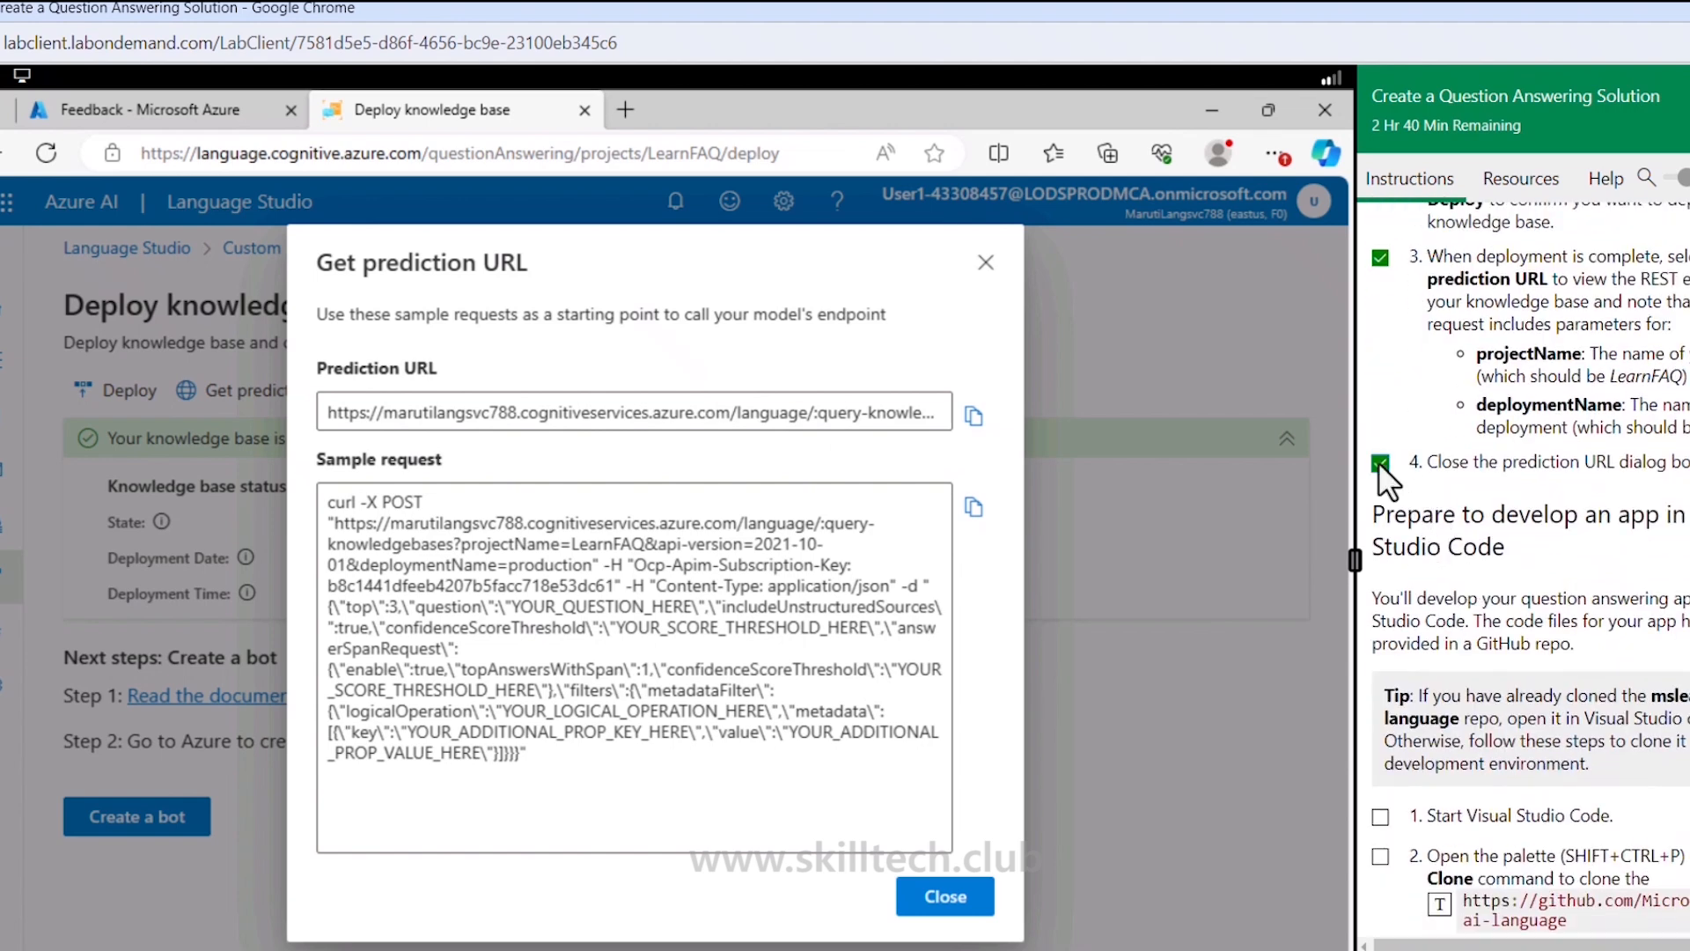
pyautogui.click(986, 263)
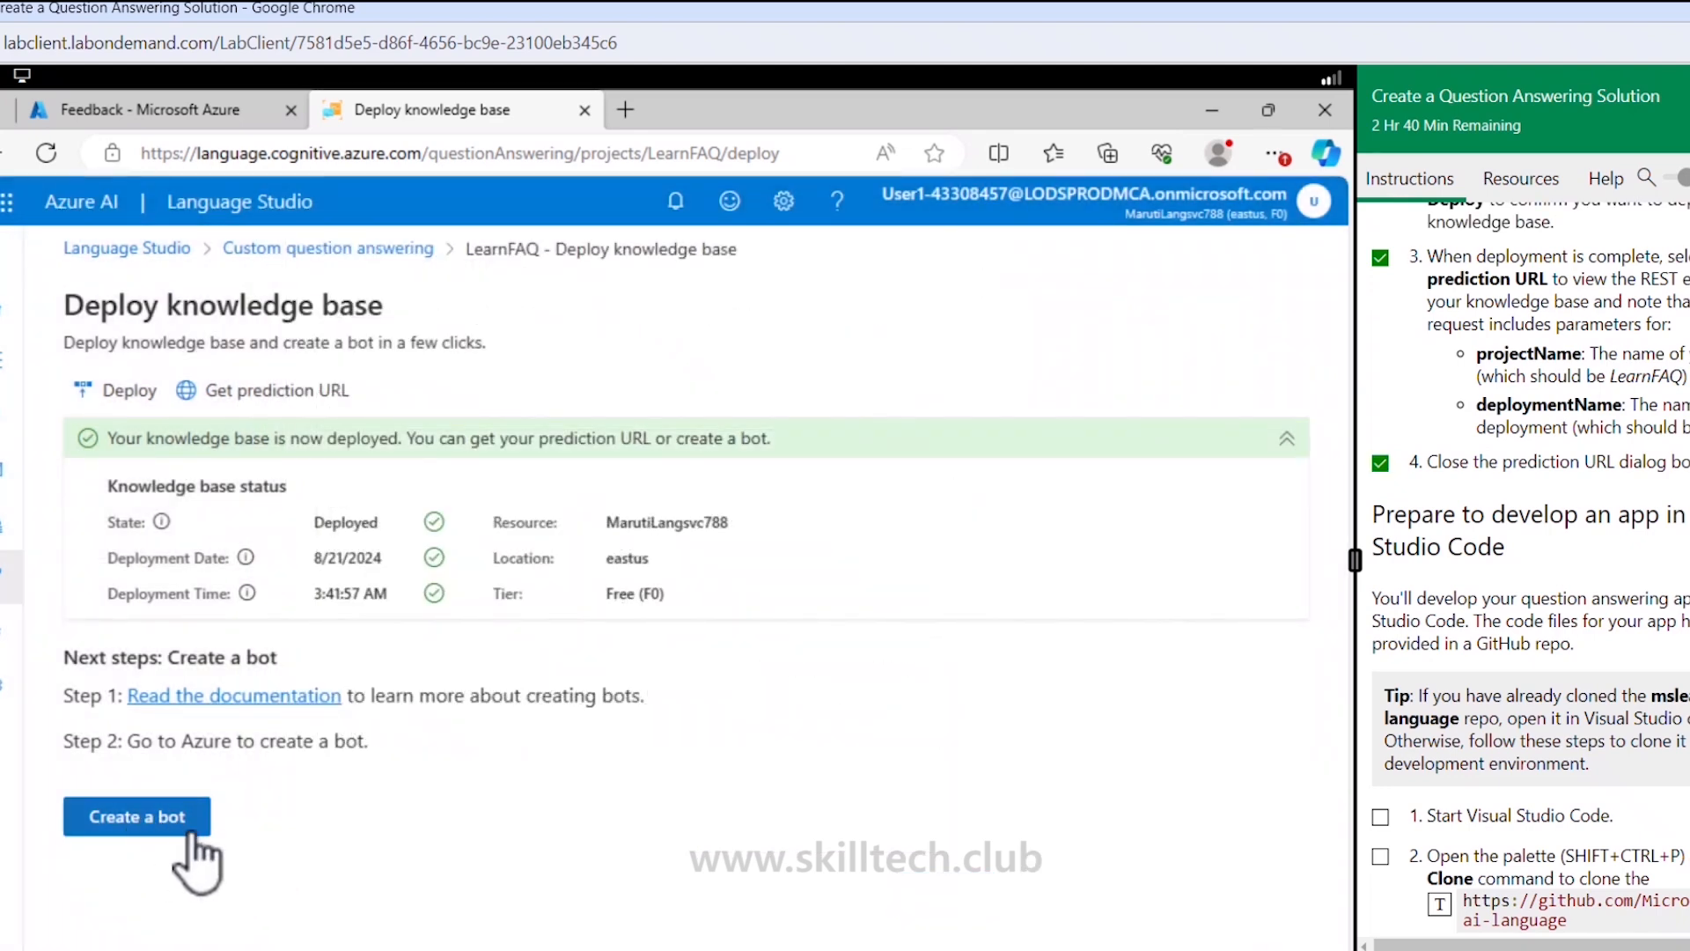
# Step: Open the Azure custom deployment form for creating a bot, examine its project, instance, bot handle and pricing tier settings, and close it
pyautogui.rightClick(143, 821)
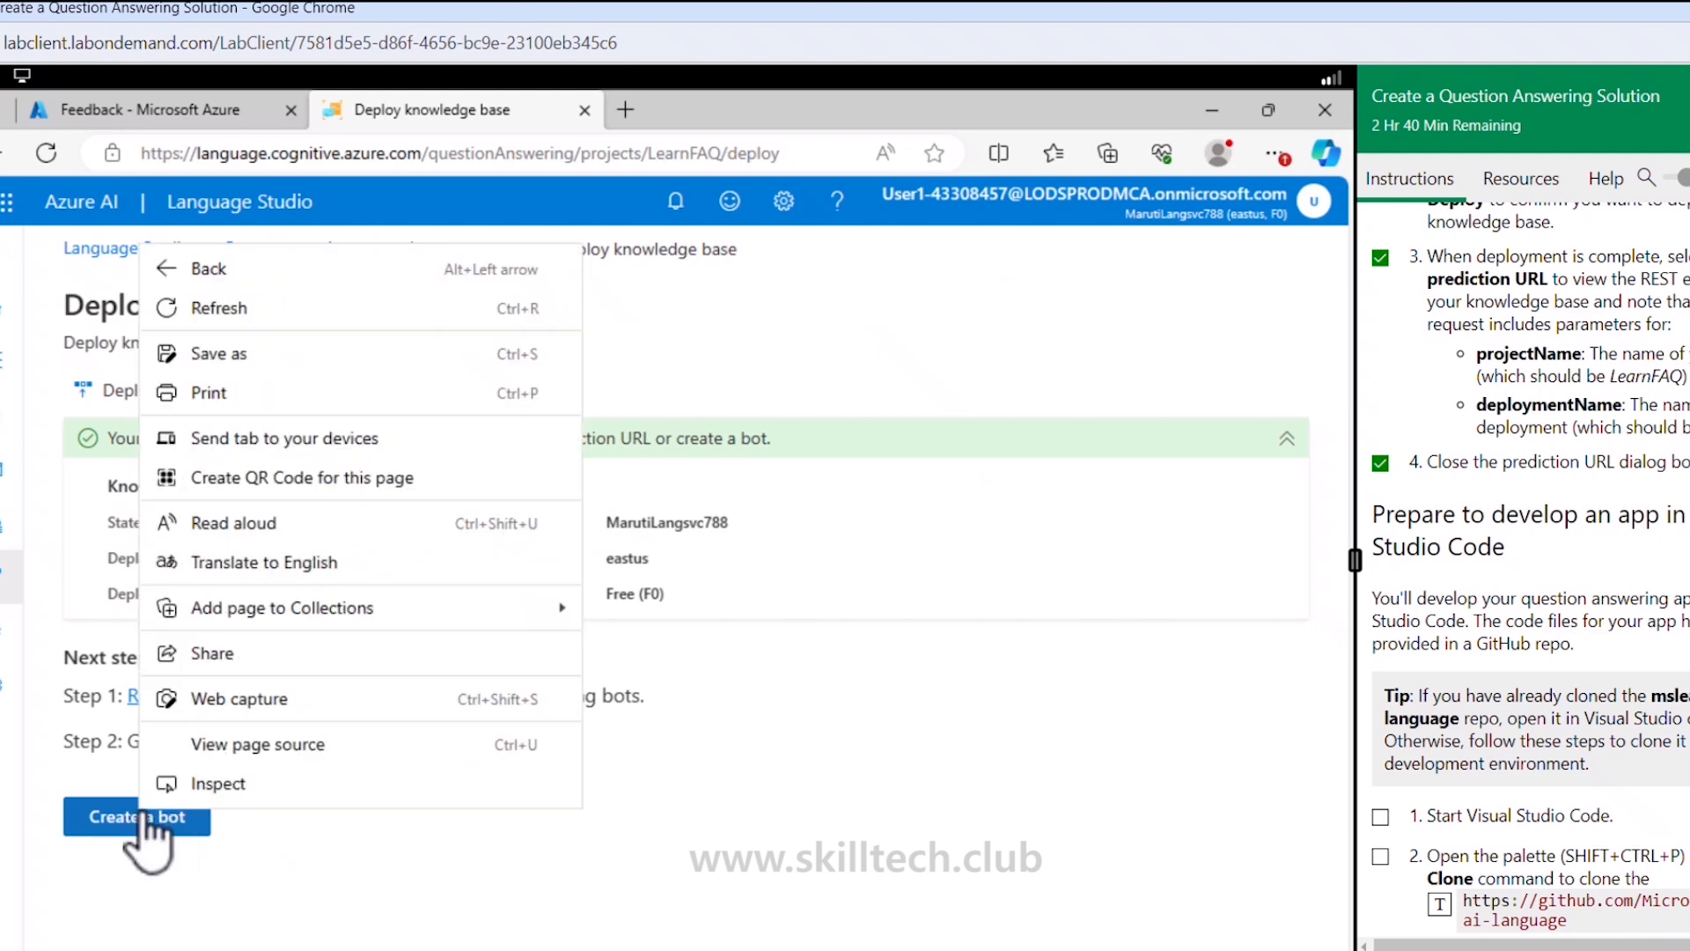
pyautogui.click(306, 873)
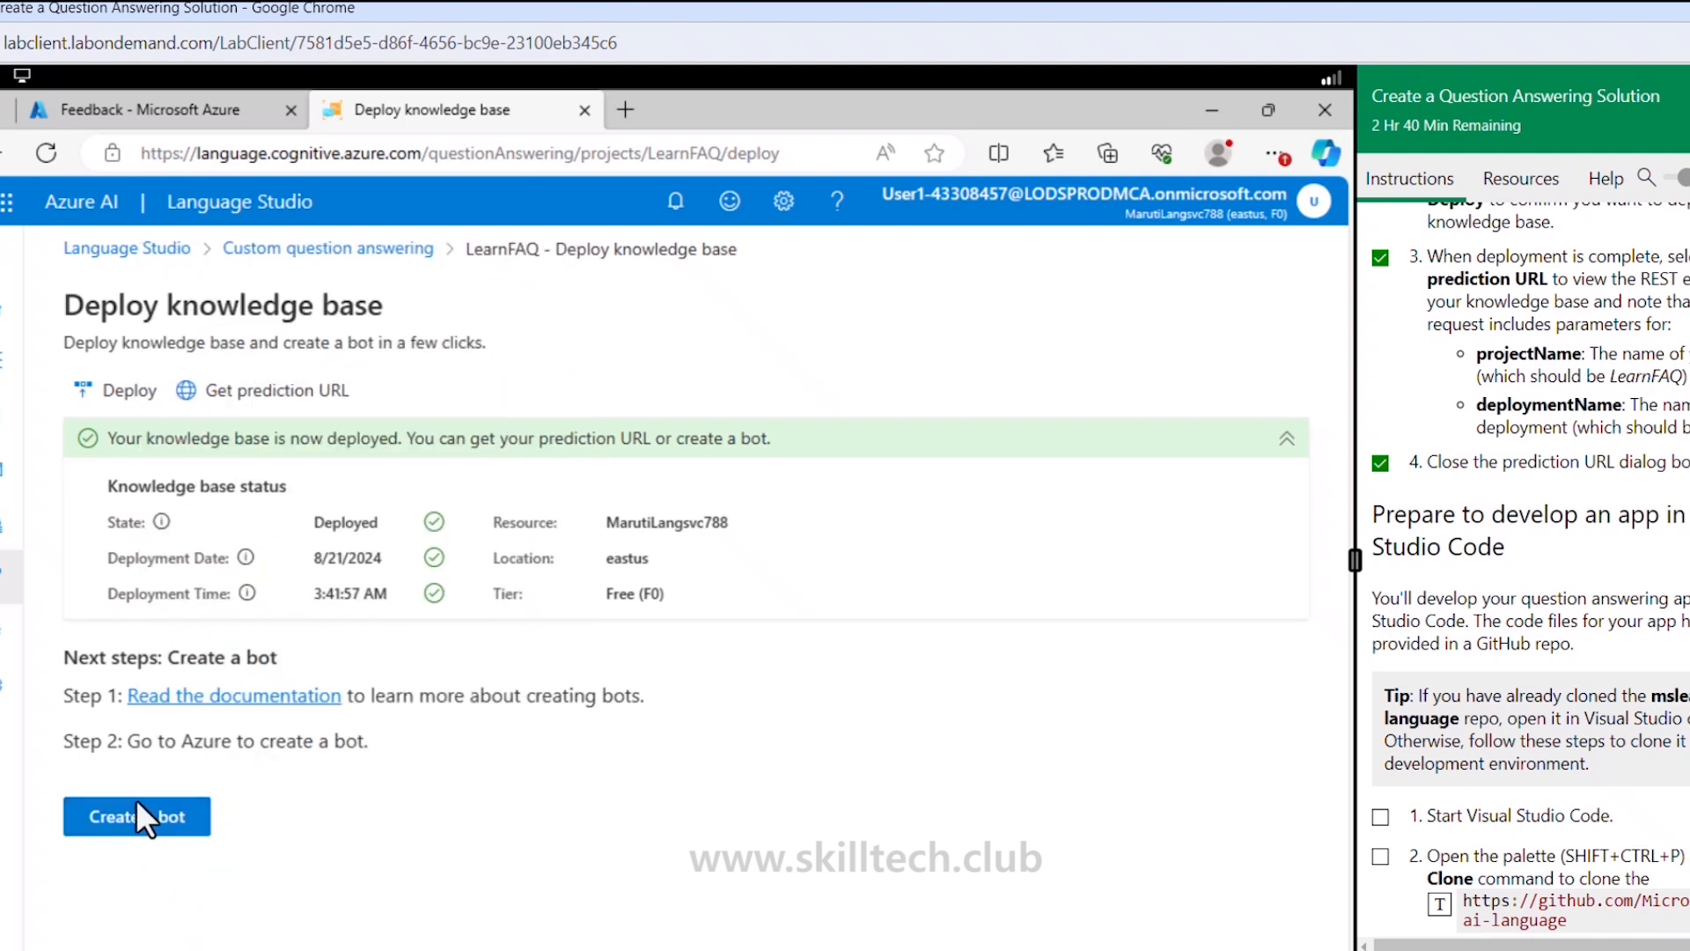
pyautogui.click(140, 823)
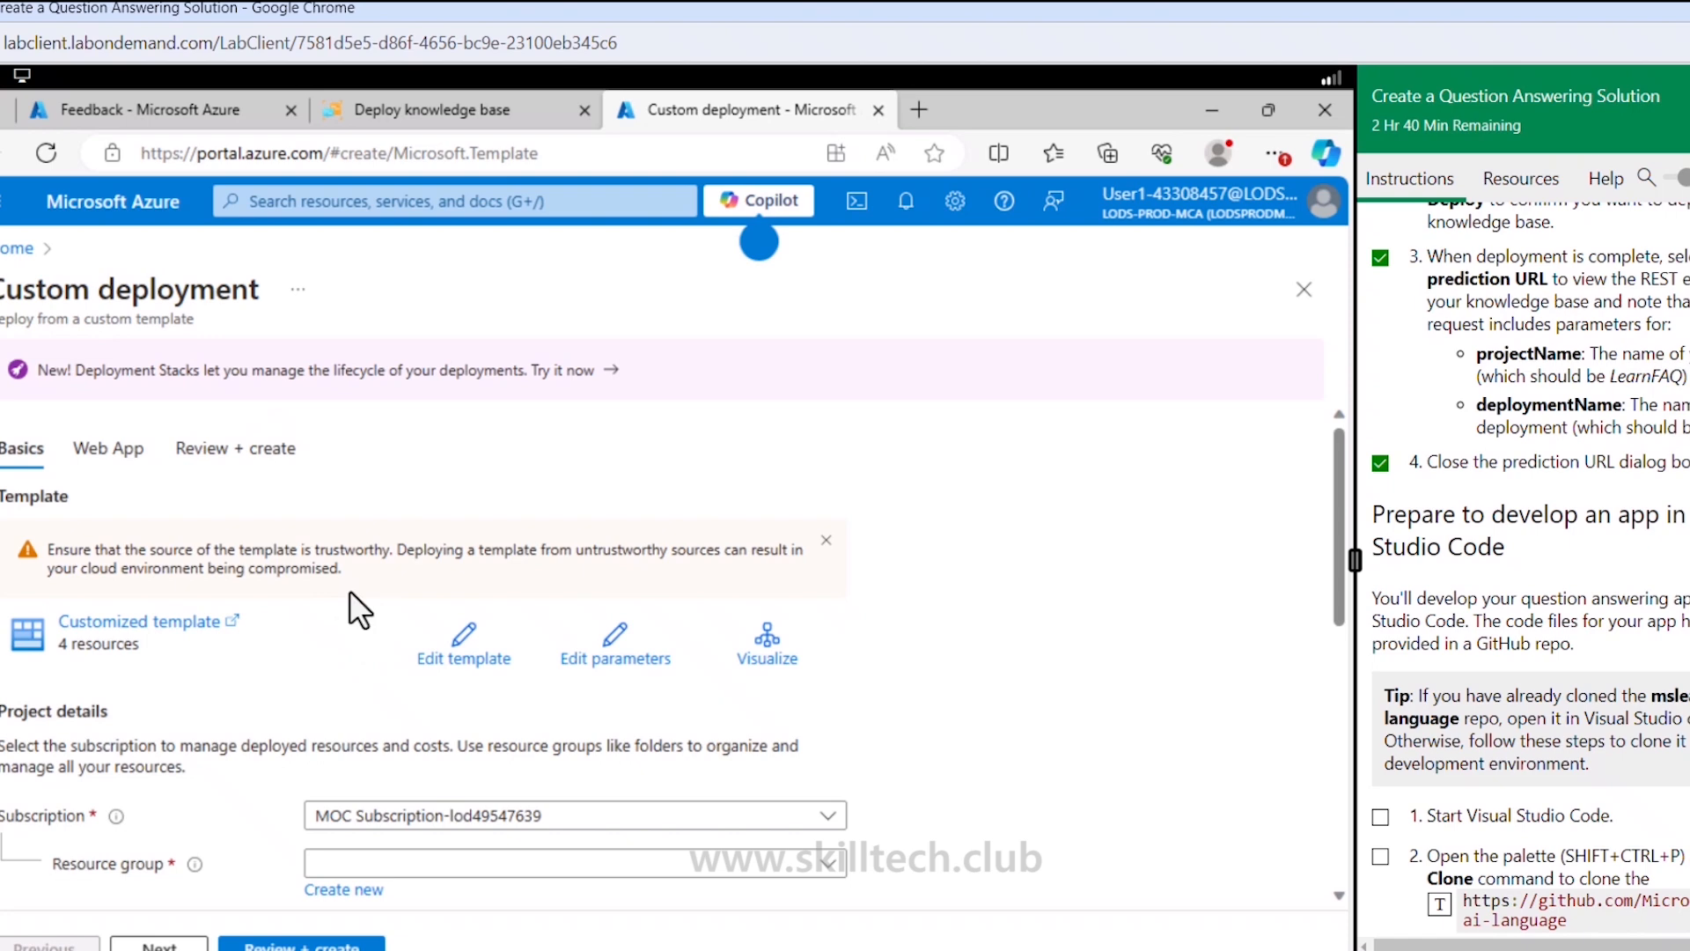
pyautogui.scroll(-2, 179, 449)
pyautogui.scroll(2, 213, 557)
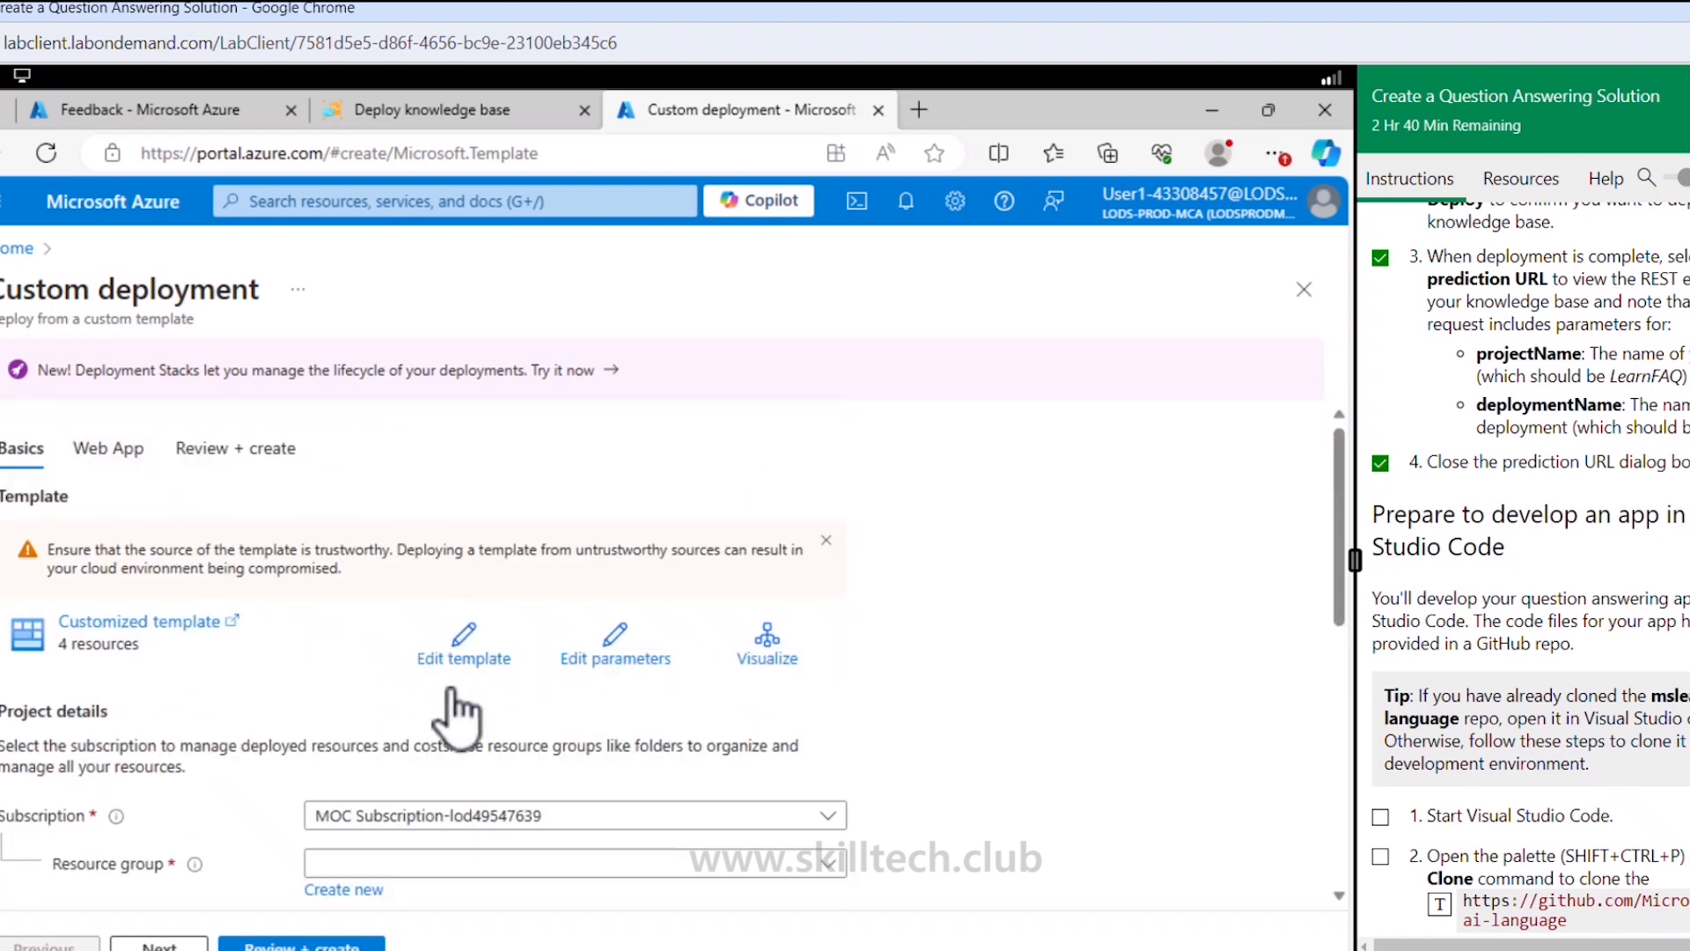
pyautogui.scroll(-2, 447, 687)
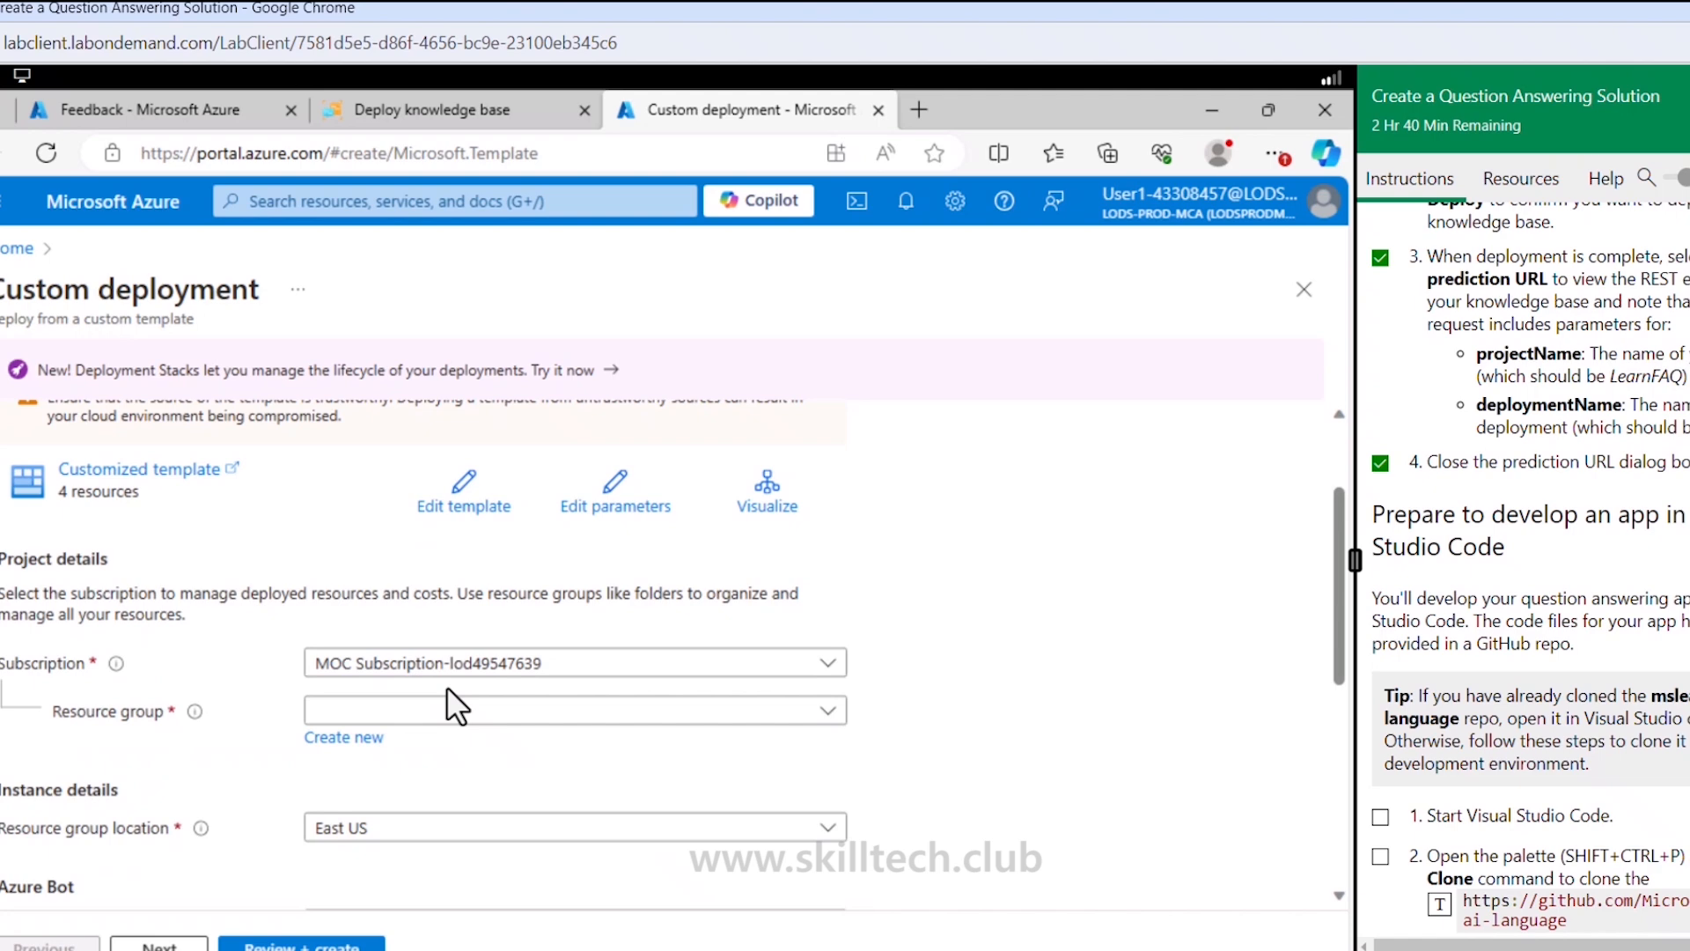
pyautogui.scroll(-2, 448, 688)
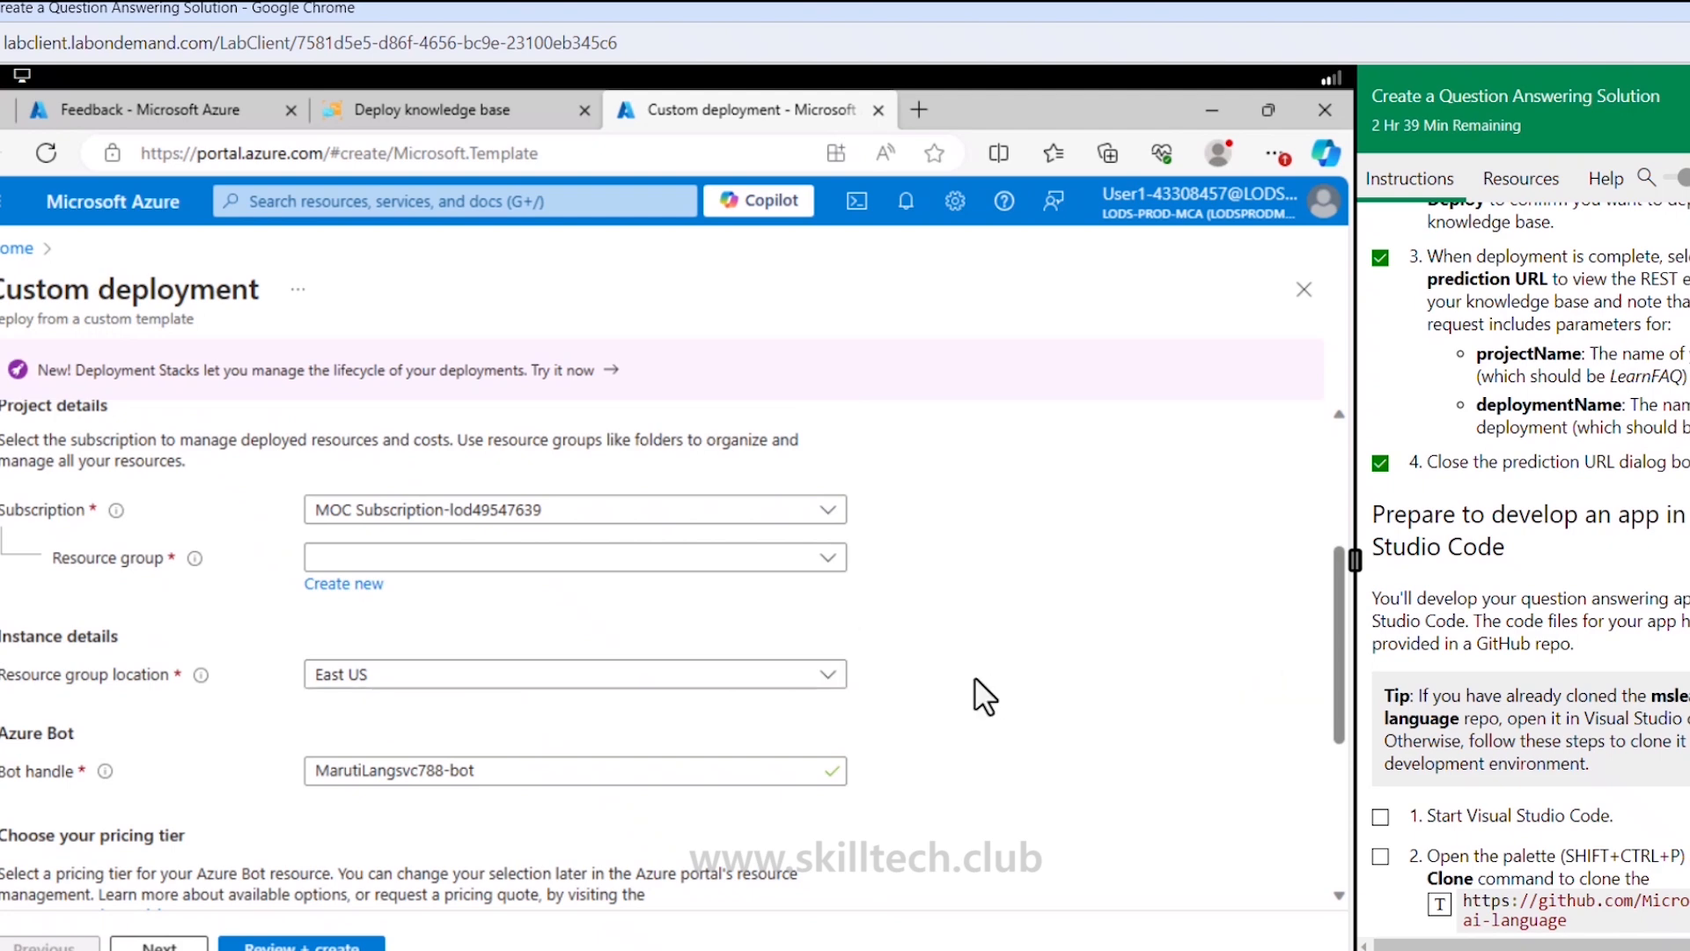
pyautogui.scroll(-2, 234, 551)
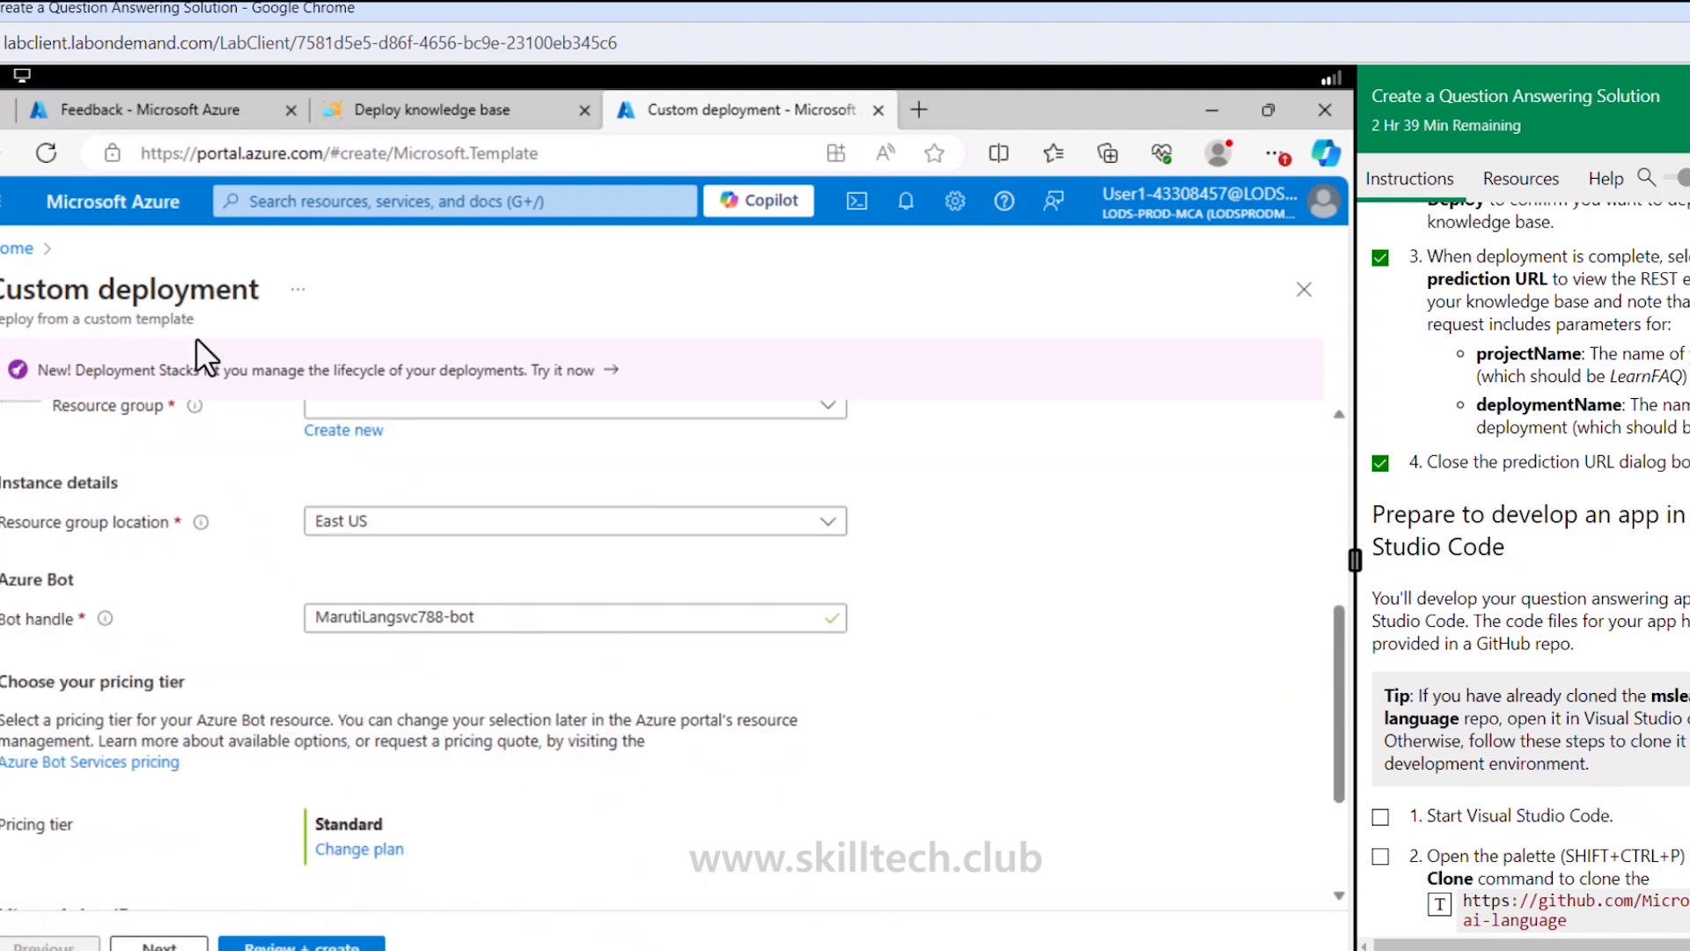
pyautogui.click(879, 110)
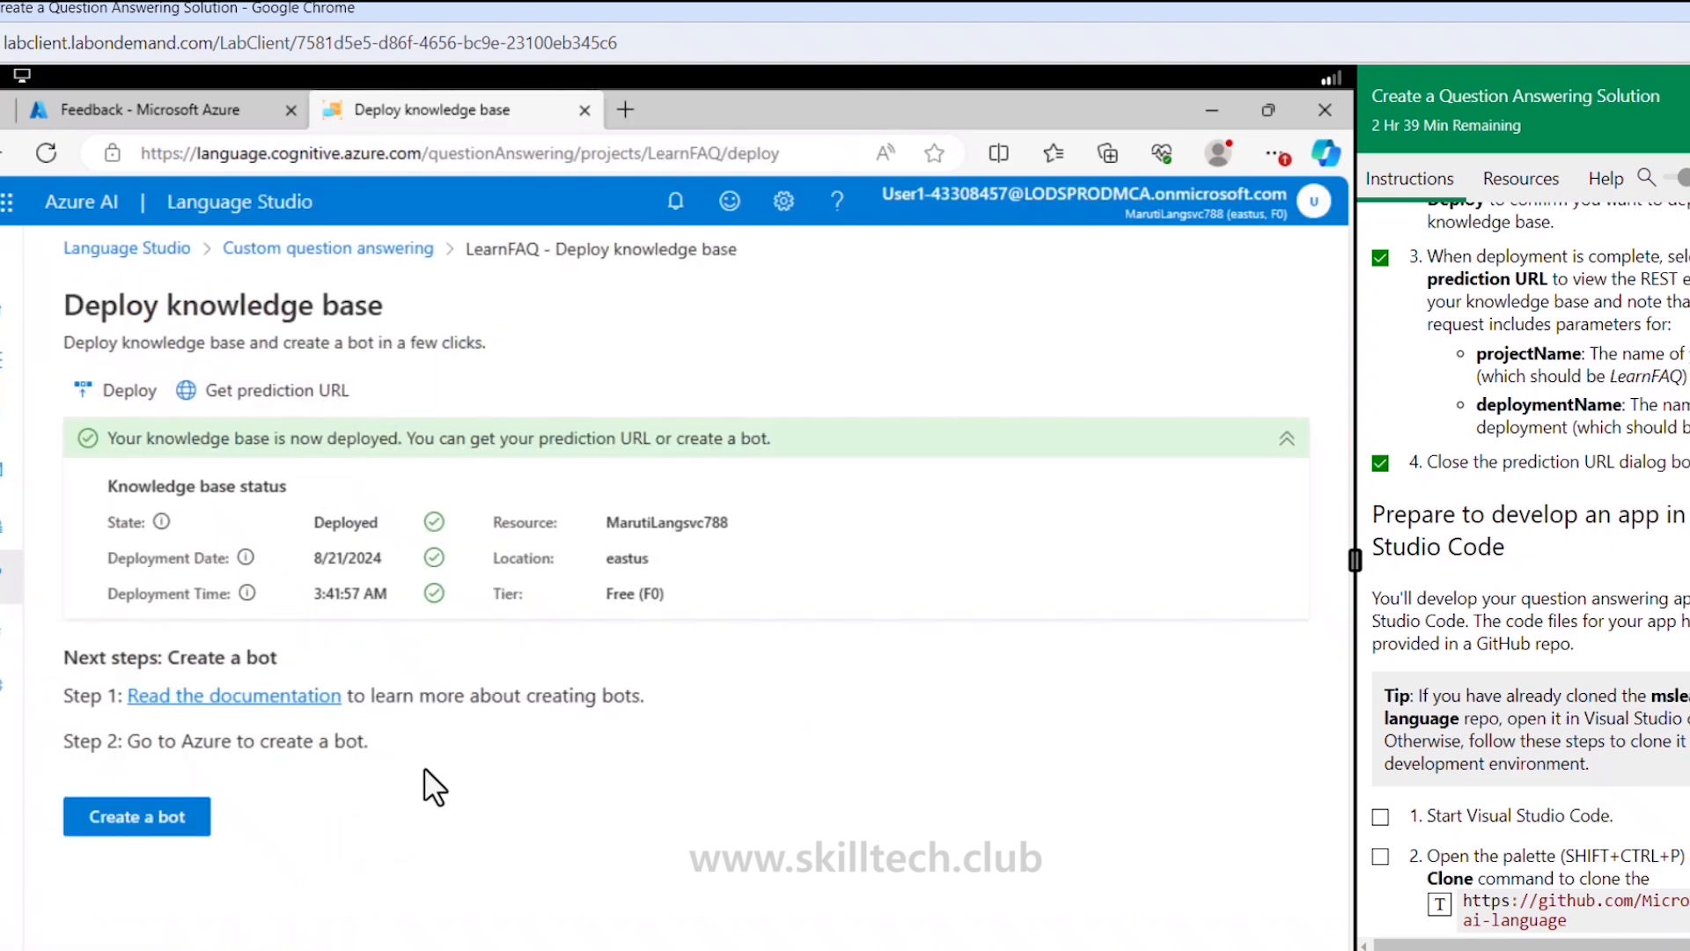
pyautogui.scroll(-3, 1413, 329)
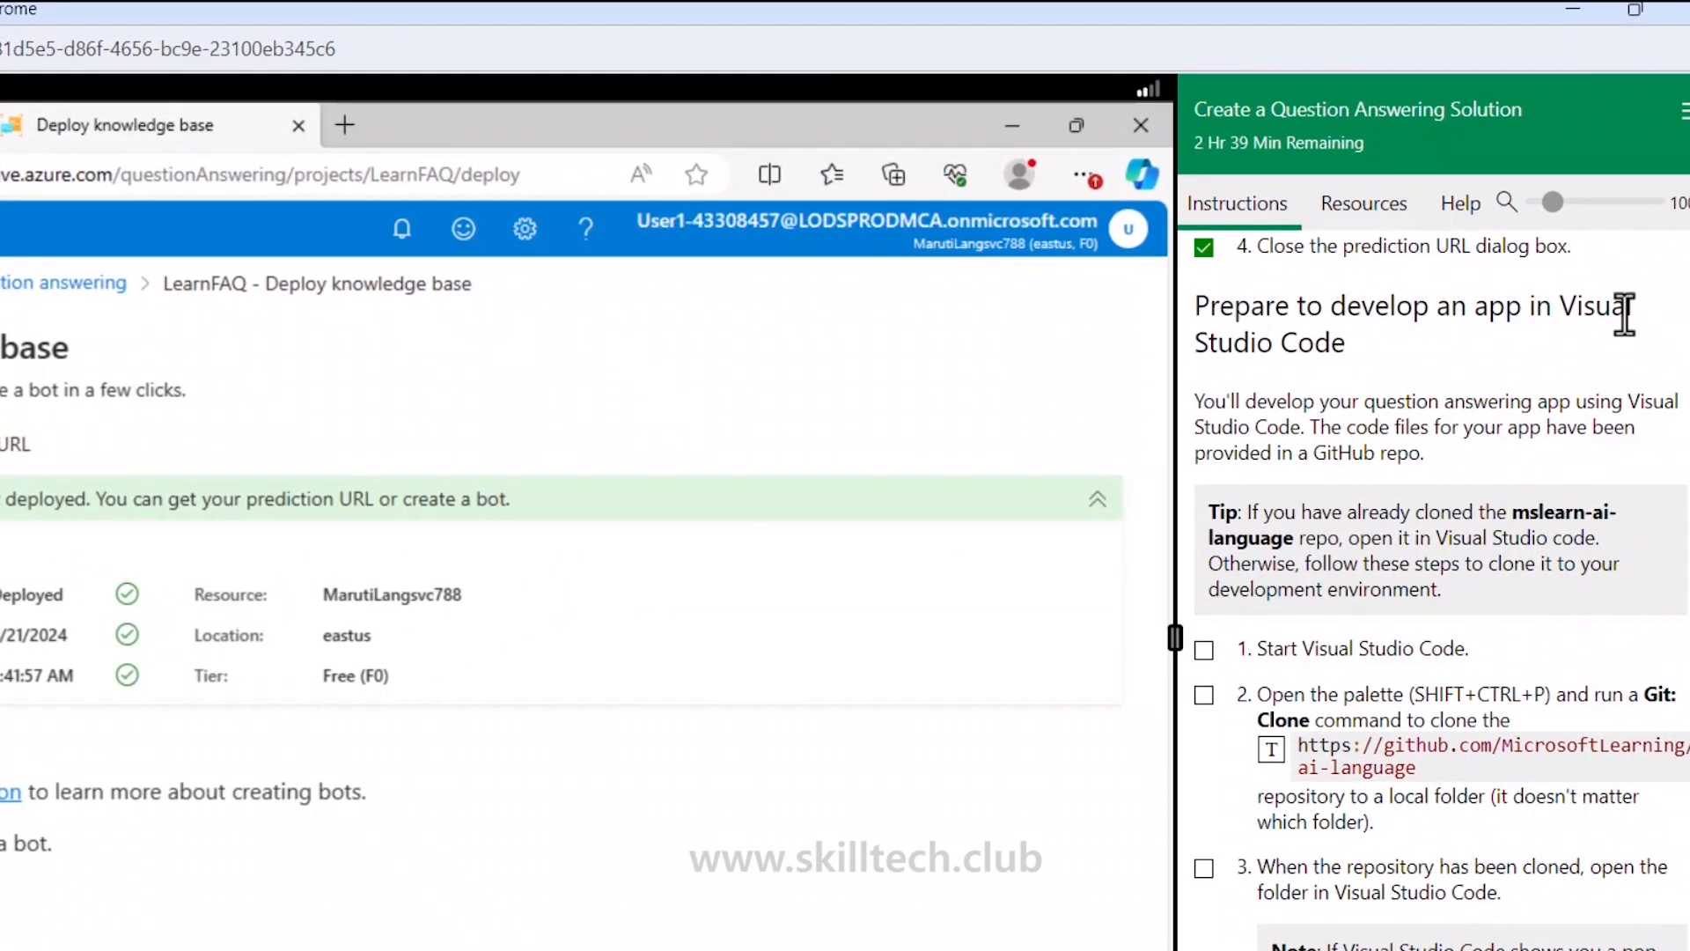
pyautogui.scroll(-3, 1317, 434)
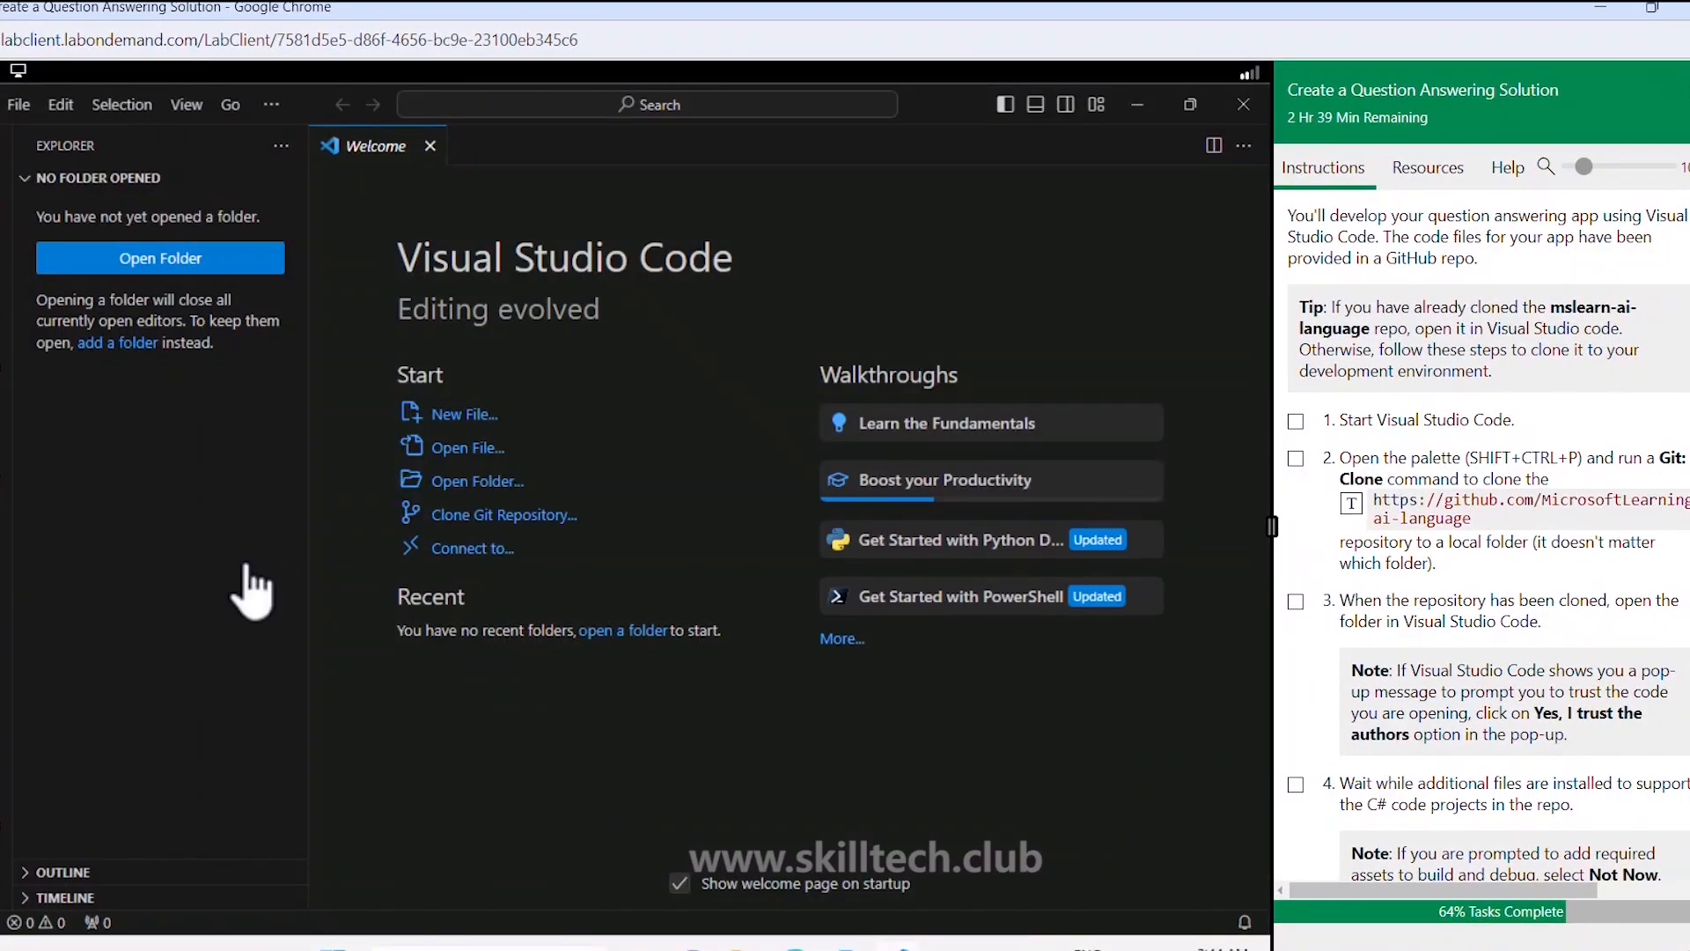
pyautogui.click(246, 569)
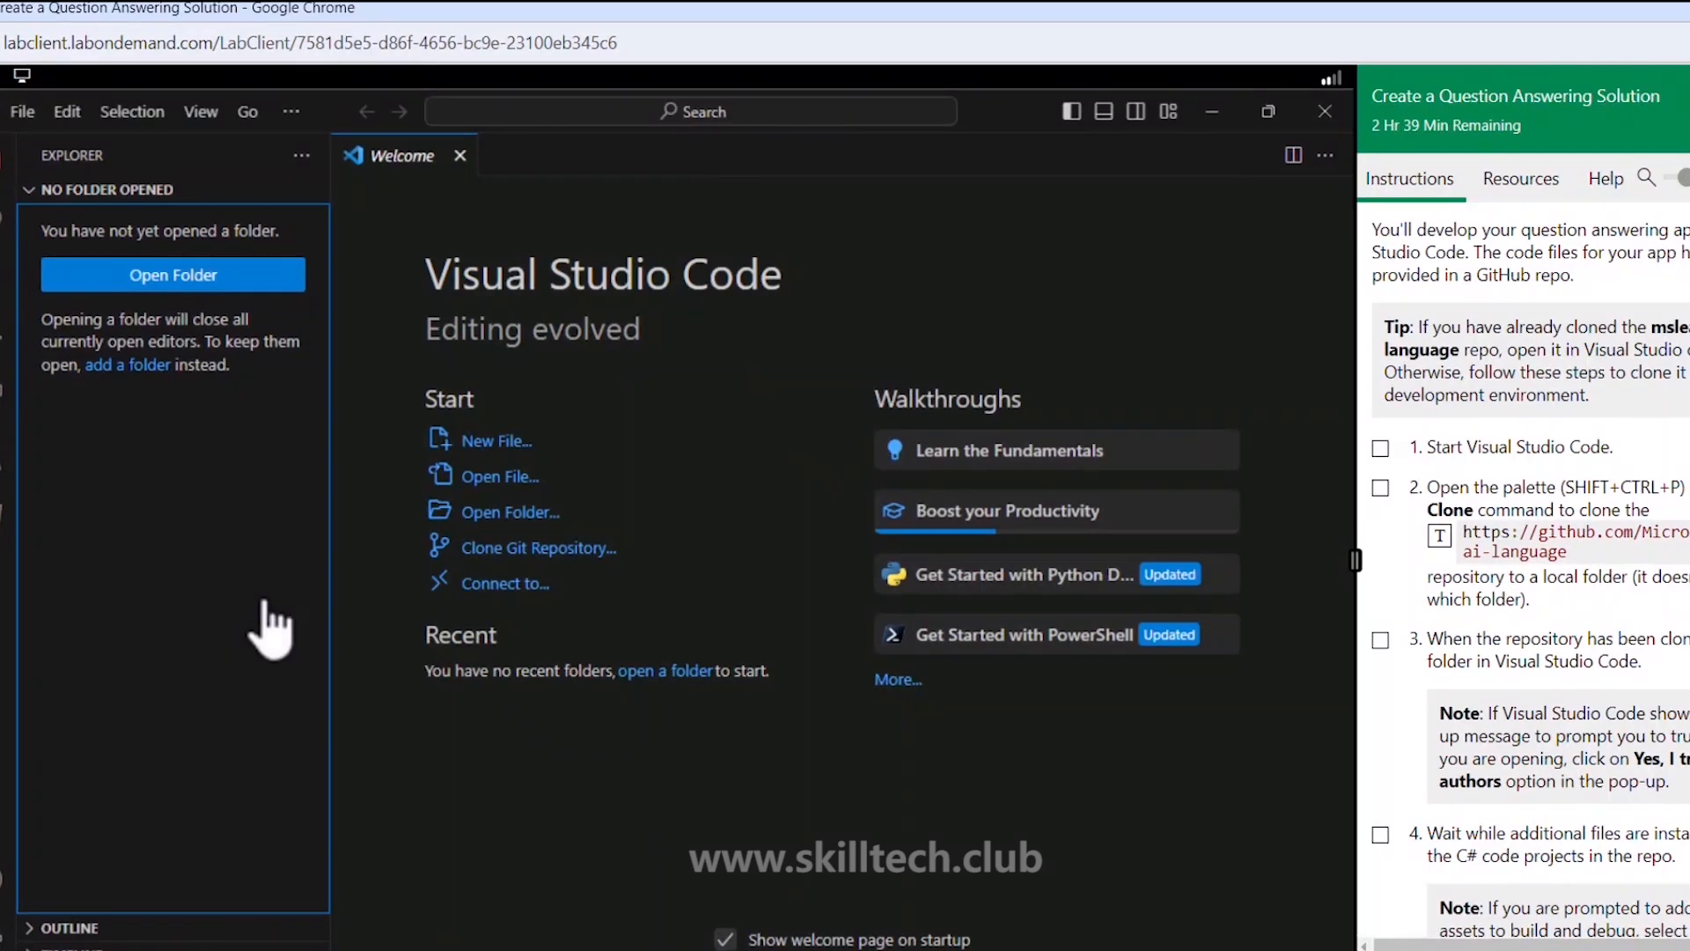
pyautogui.hotkey('ctrl', 'shift', 'p')
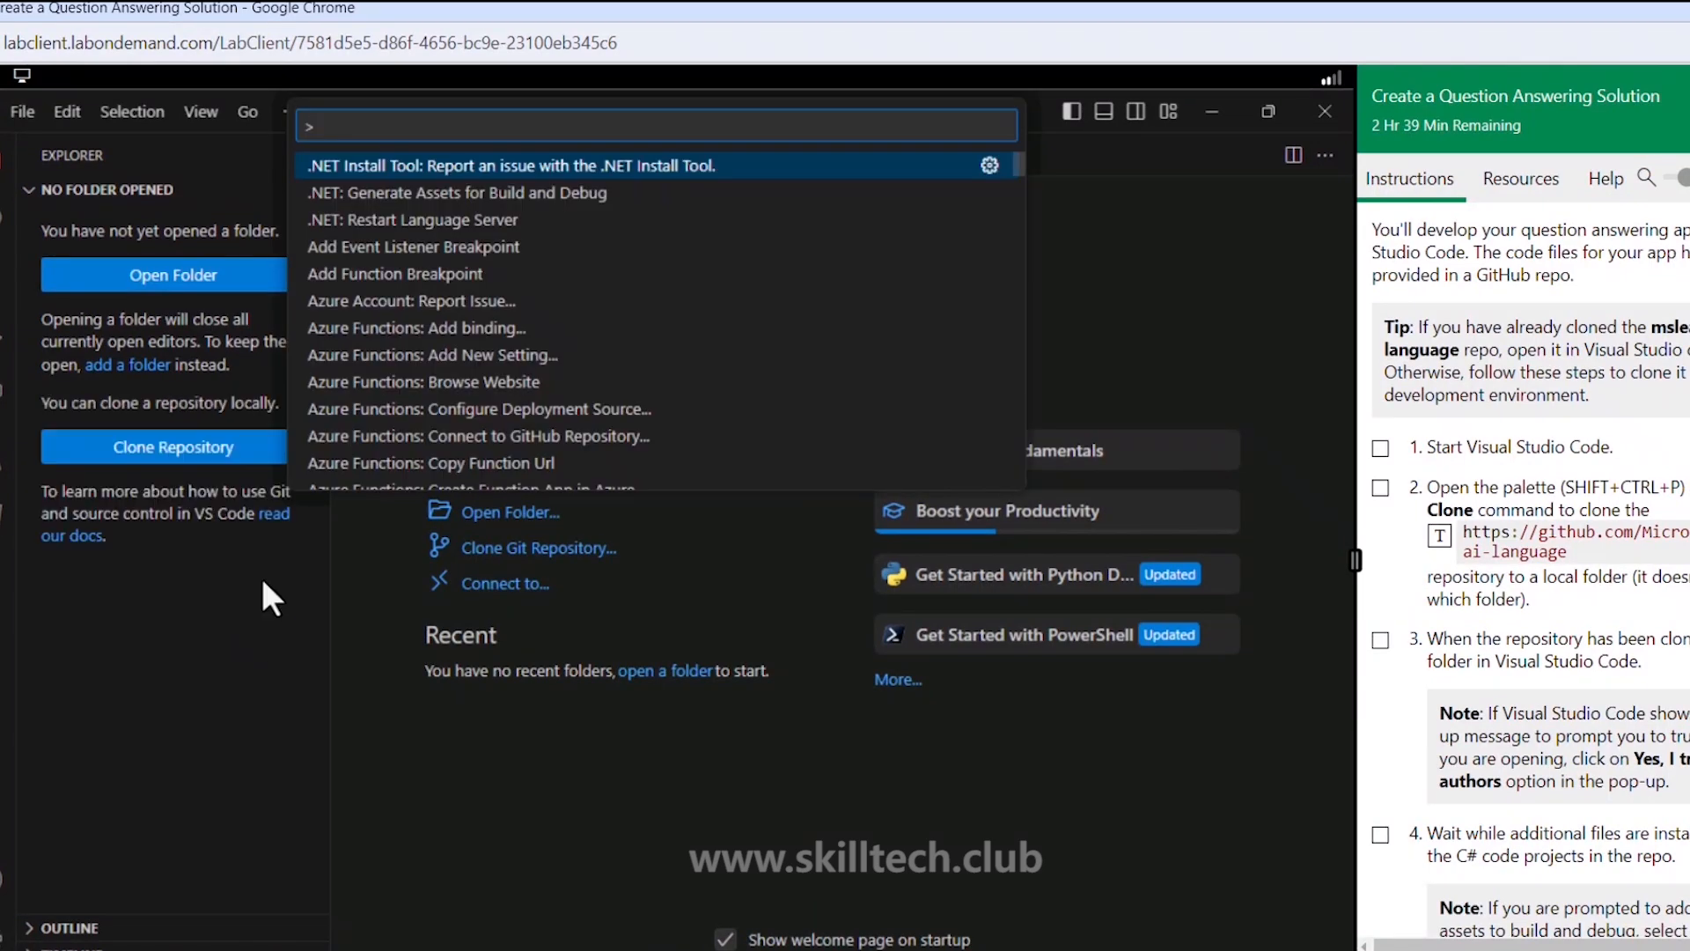
pyautogui.write('git clone')
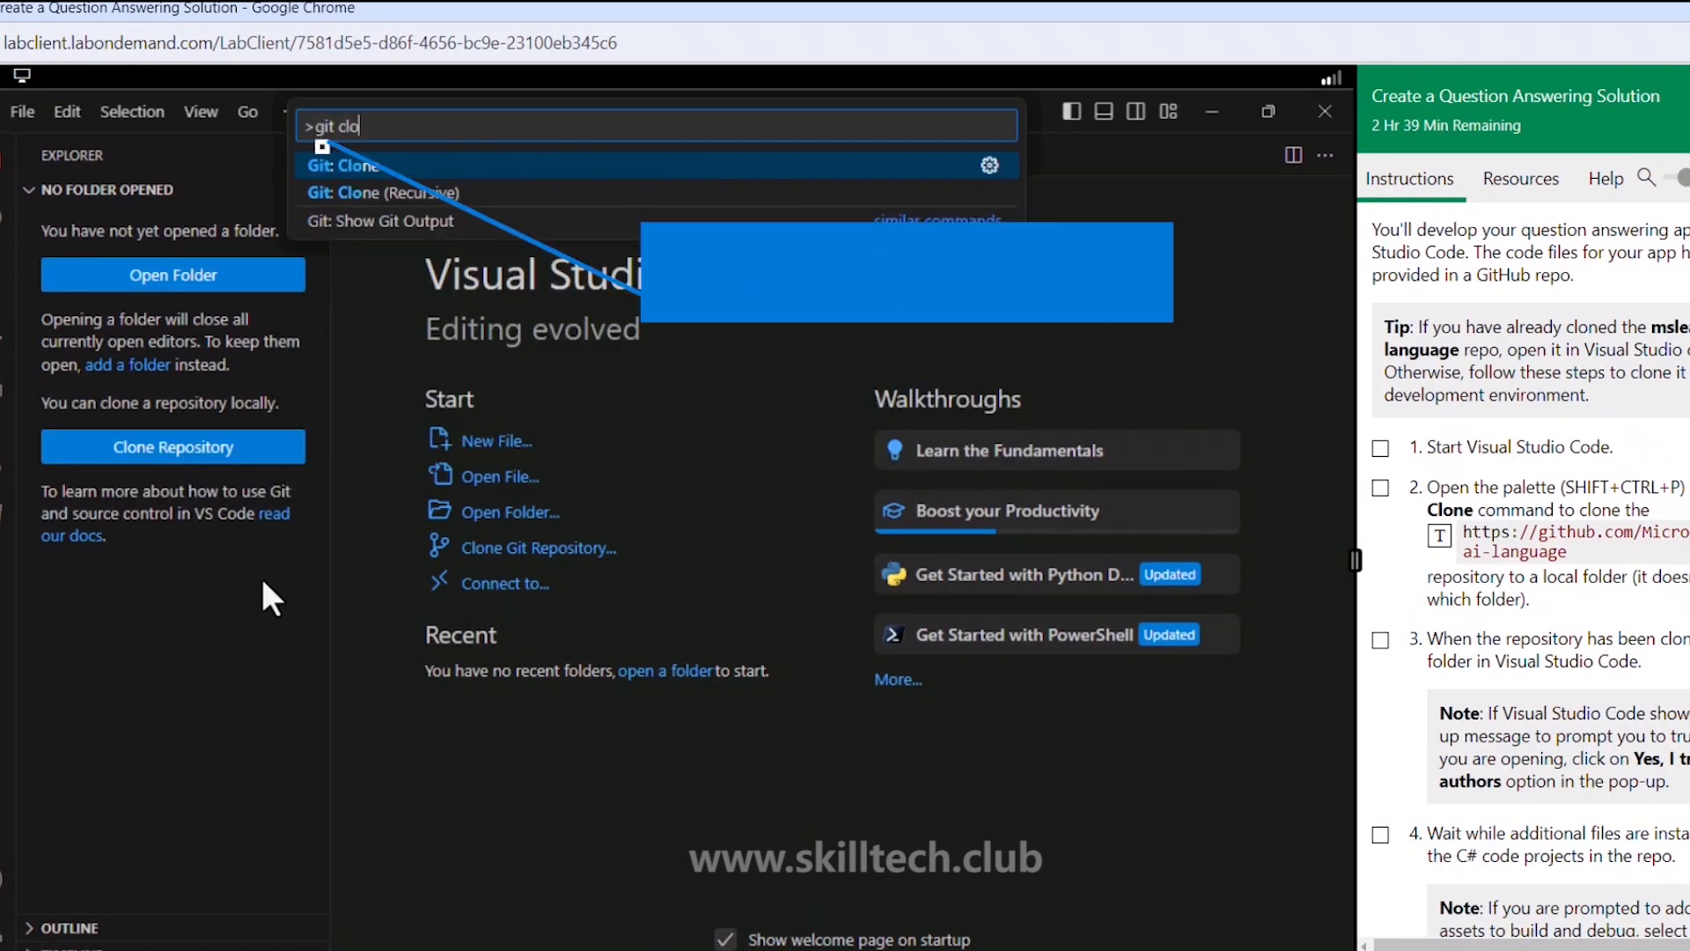
pyautogui.click(373, 167)
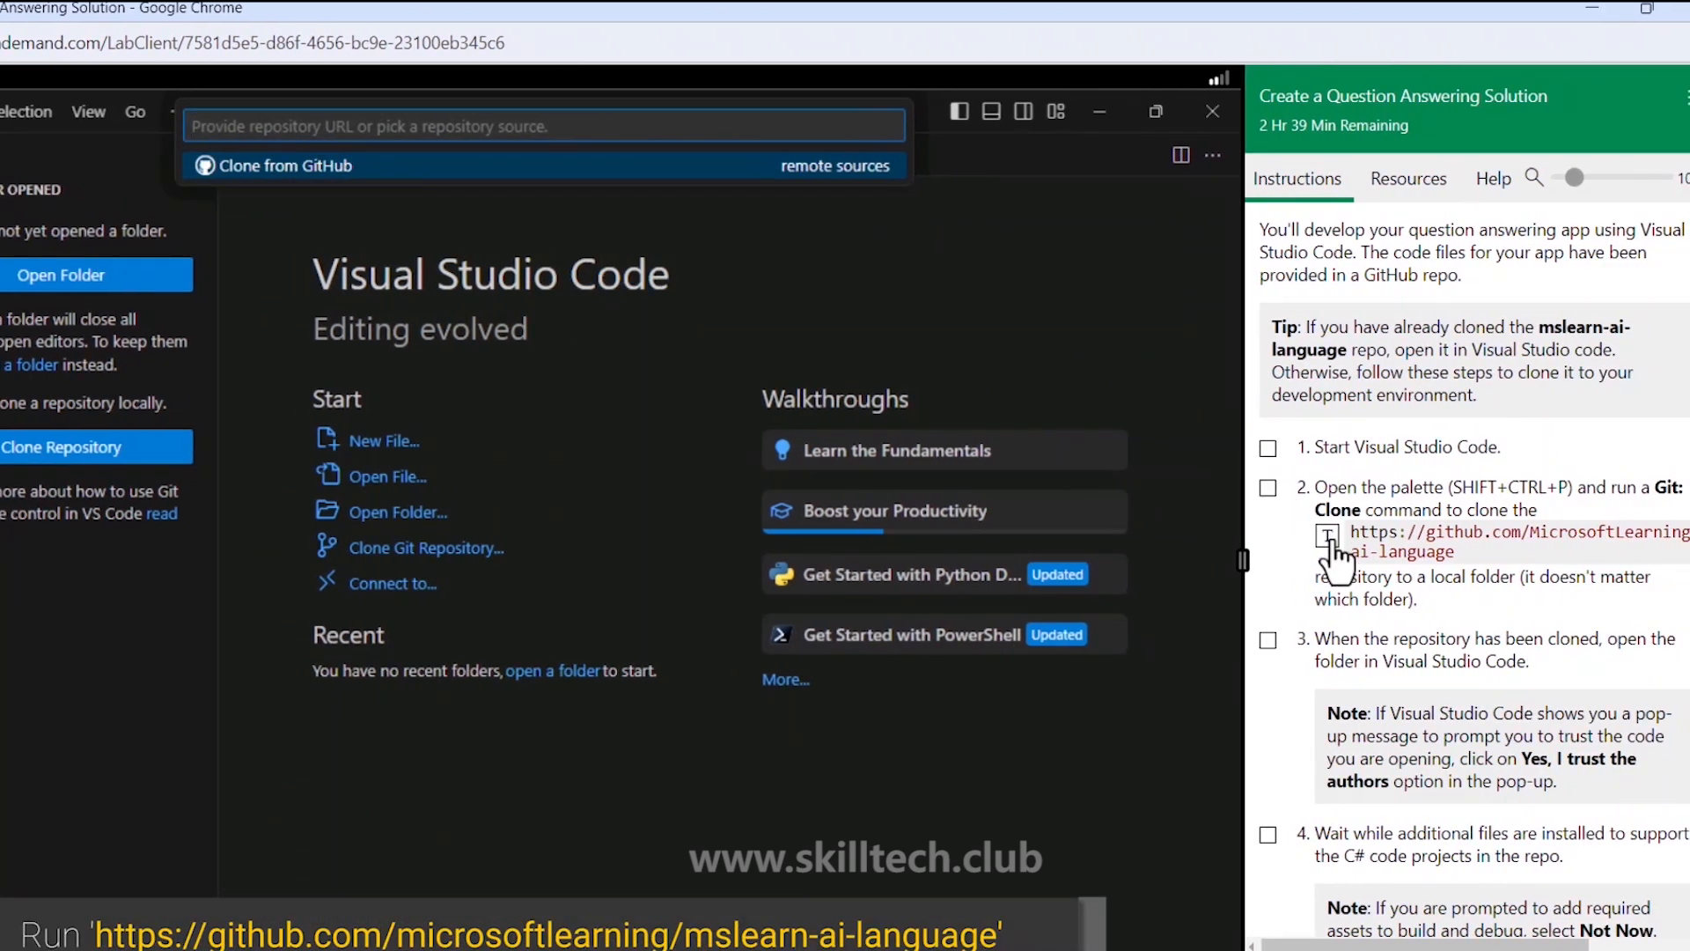
pyautogui.click(1404, 536)
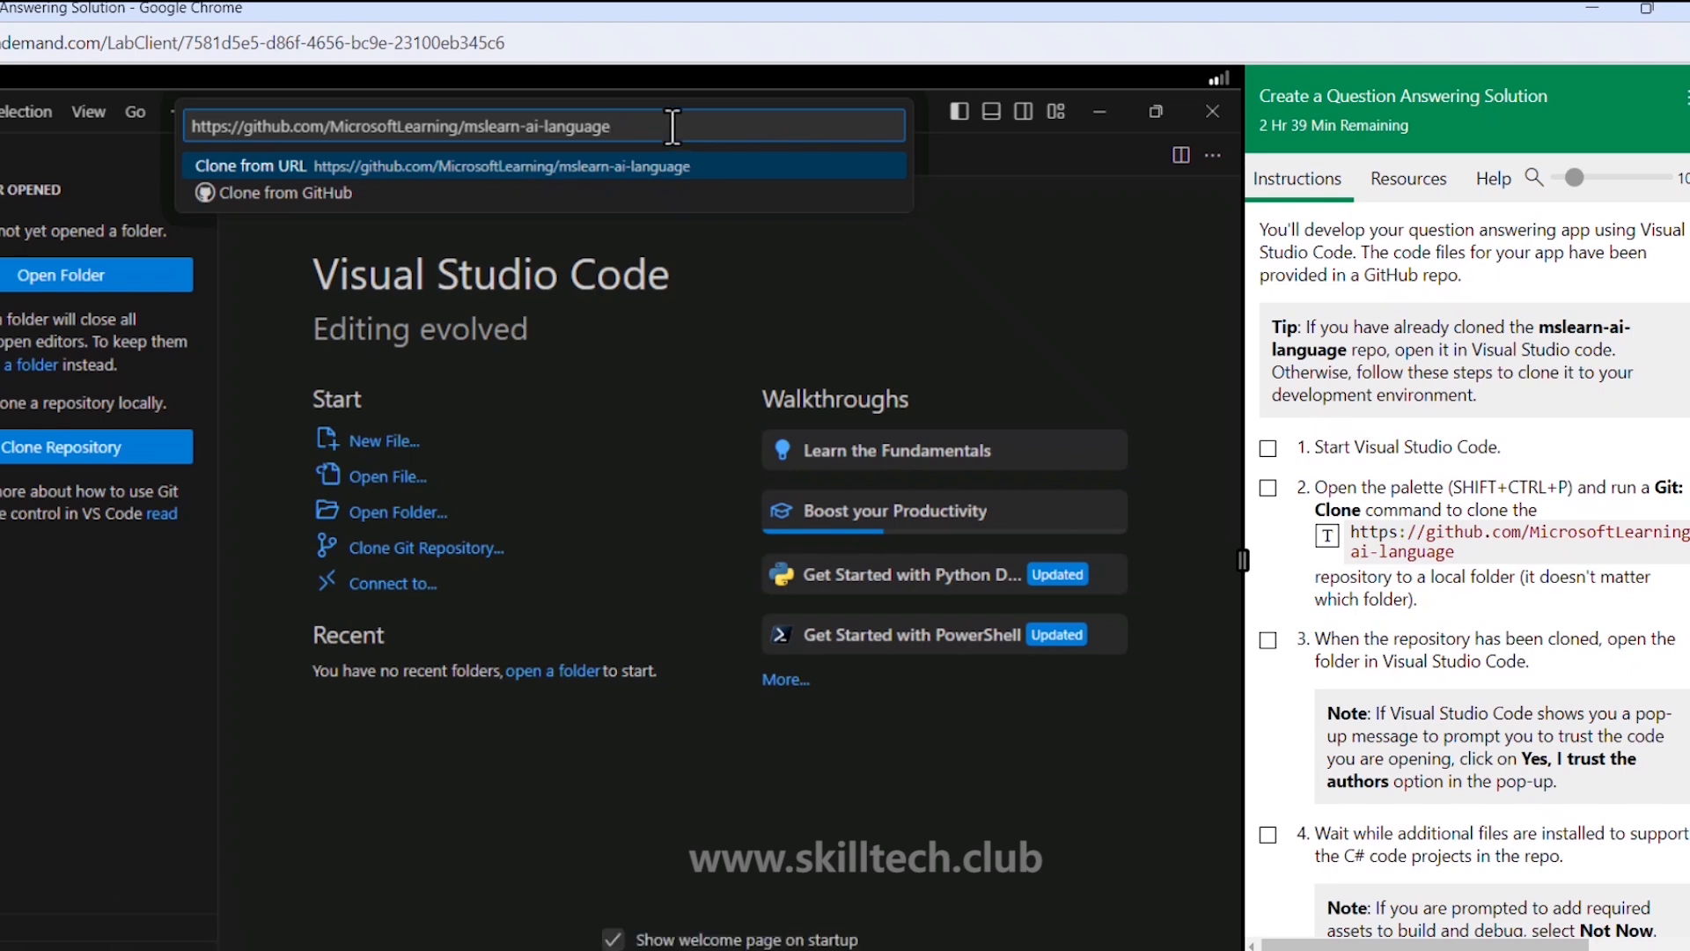
pyautogui.press('Return')
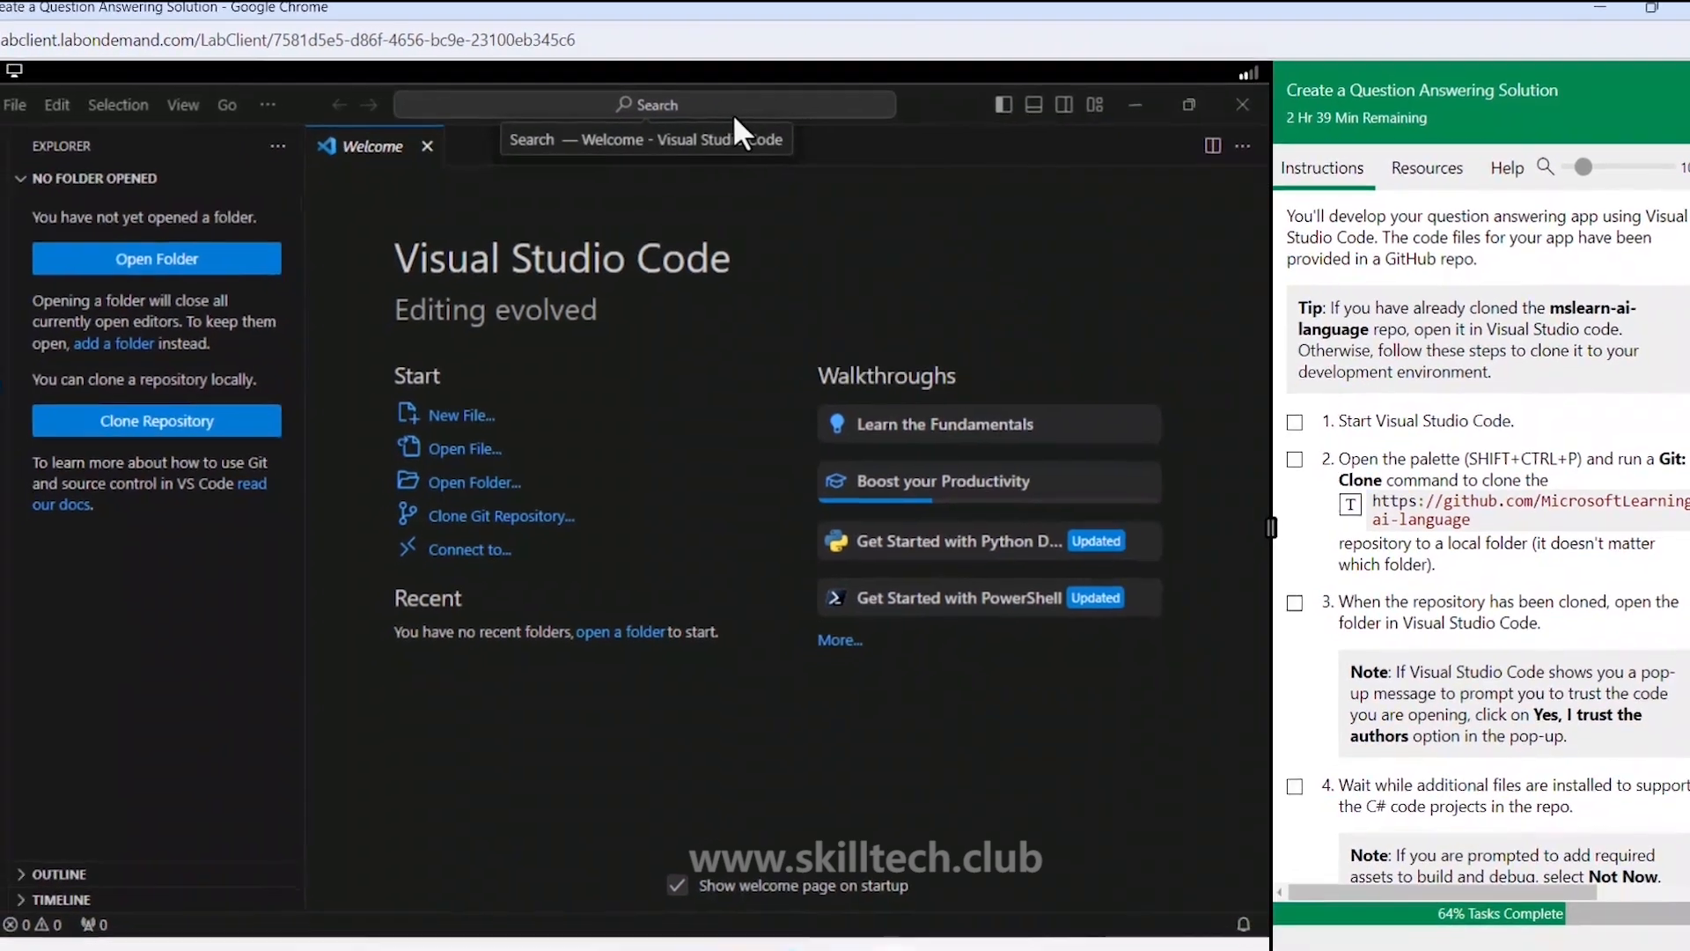
pyautogui.click(499, 598)
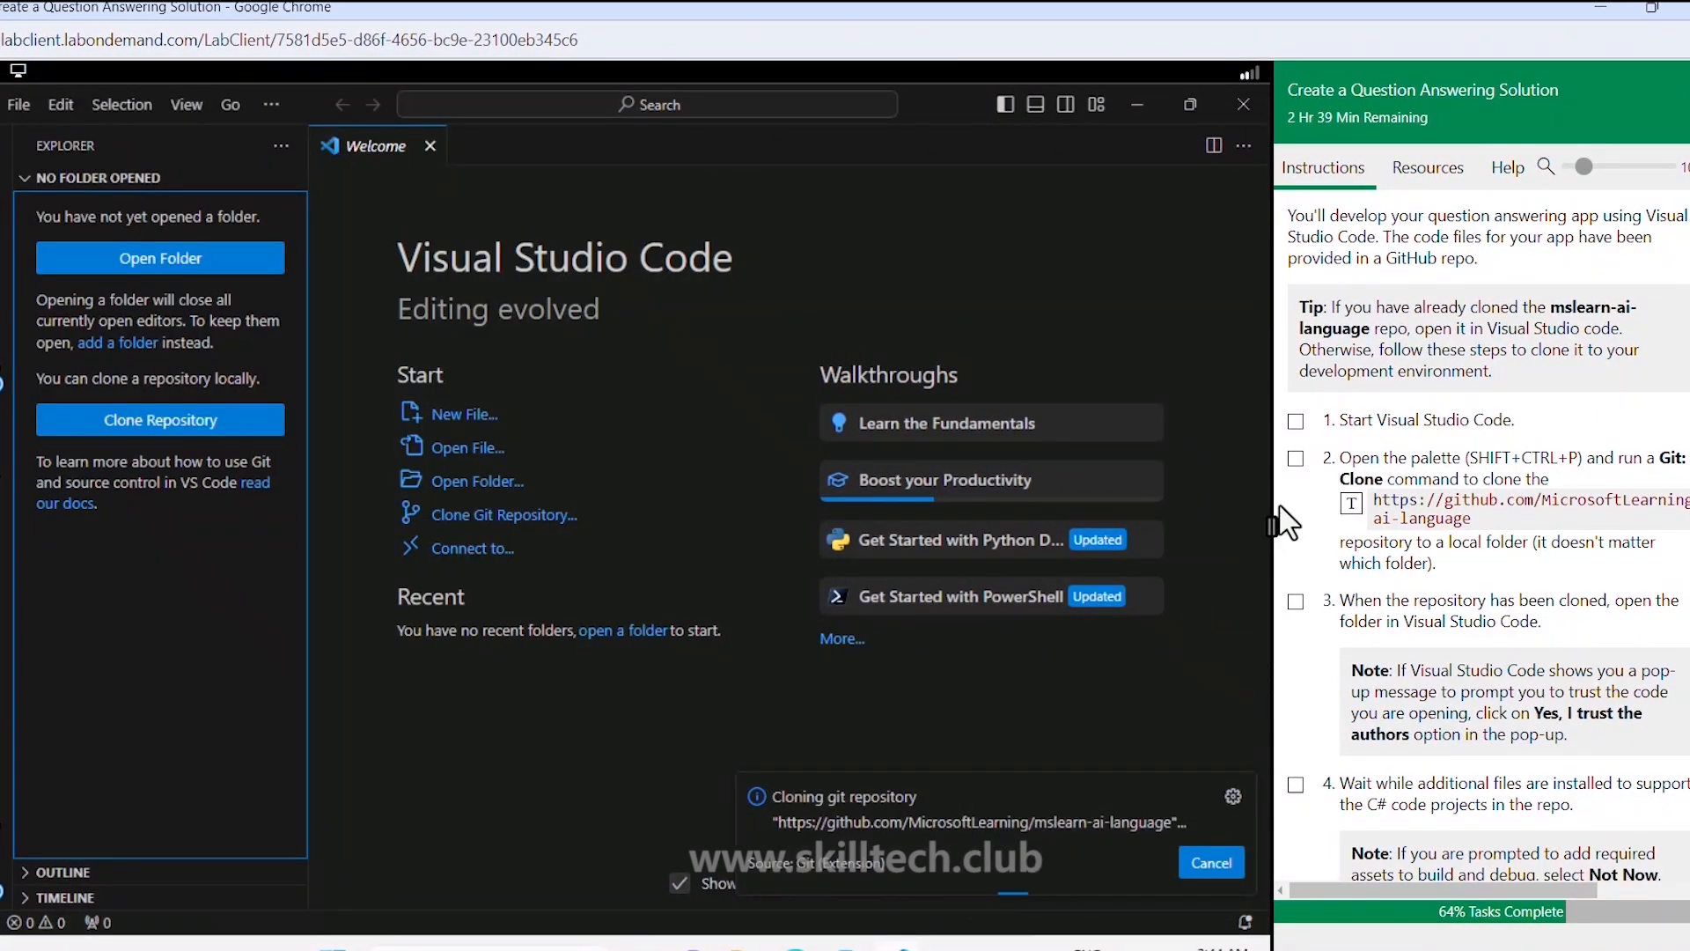
# Step: Open the cloned mslearn-ai-language repository and mark app preparation tasks 1 to 4 as complete
pyautogui.click(1294, 458)
pyautogui.scroll(-3, 1301, 627)
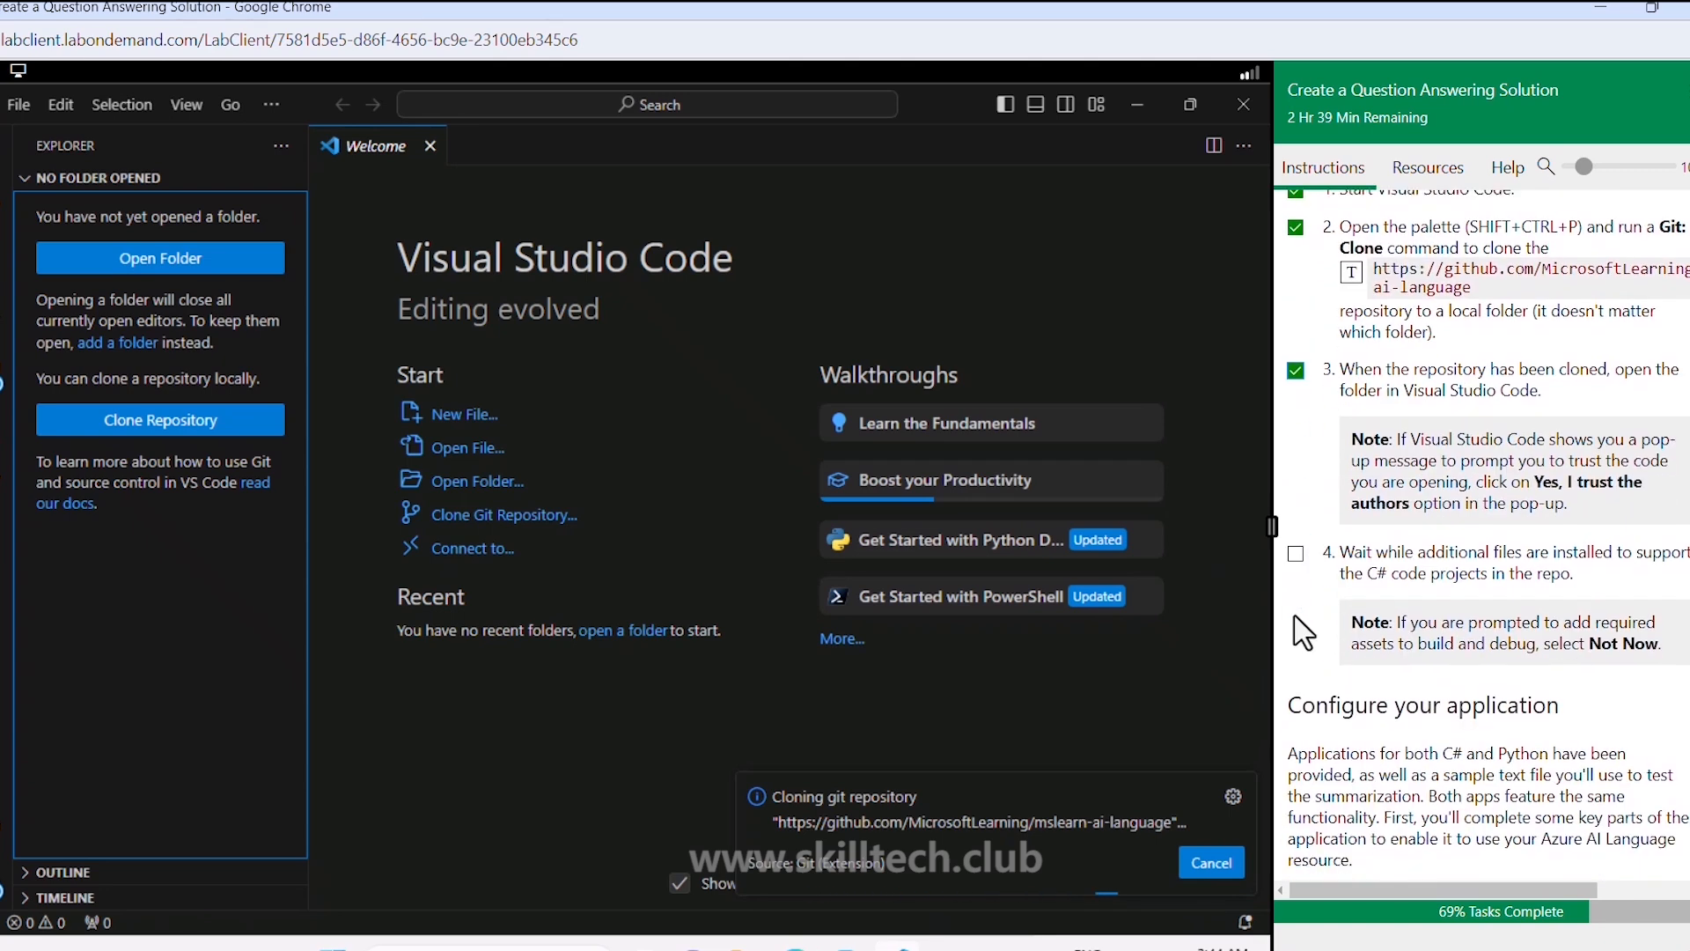
pyautogui.click(613, 519)
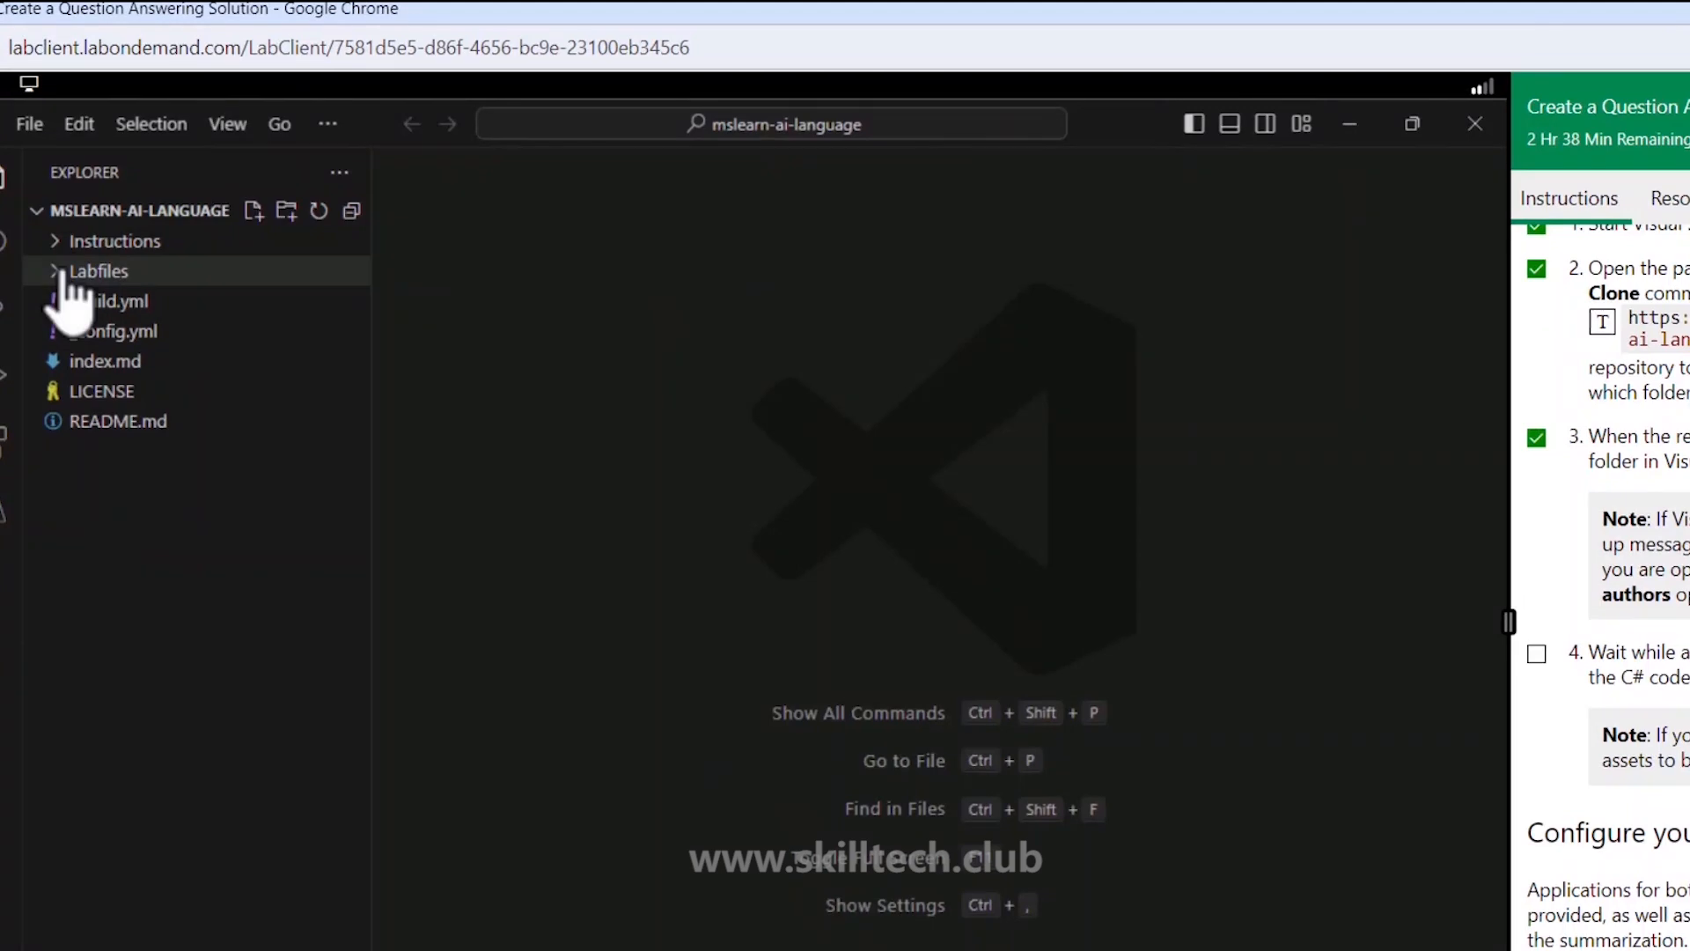
pyautogui.click(61, 273)
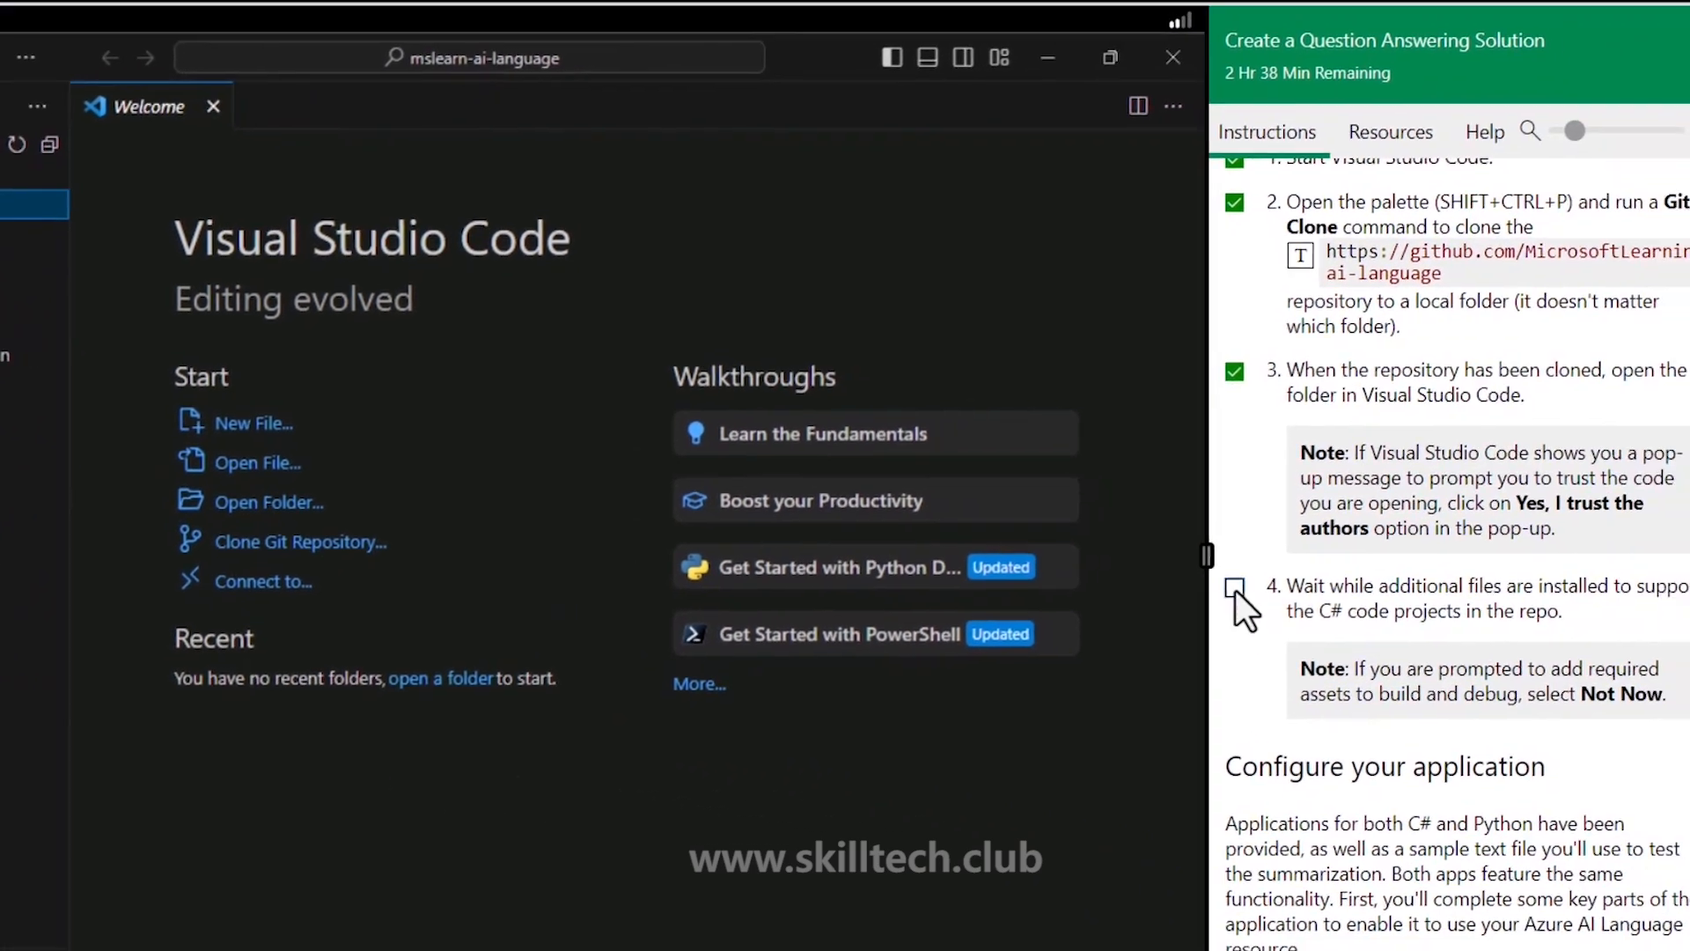
pyautogui.click(1234, 587)
# Step: Expand the Labfiles/02-qna/C-Sharp folder and mark application configuration tasks 1 and 2 as complete
pyautogui.scroll(-8, 1349, 669)
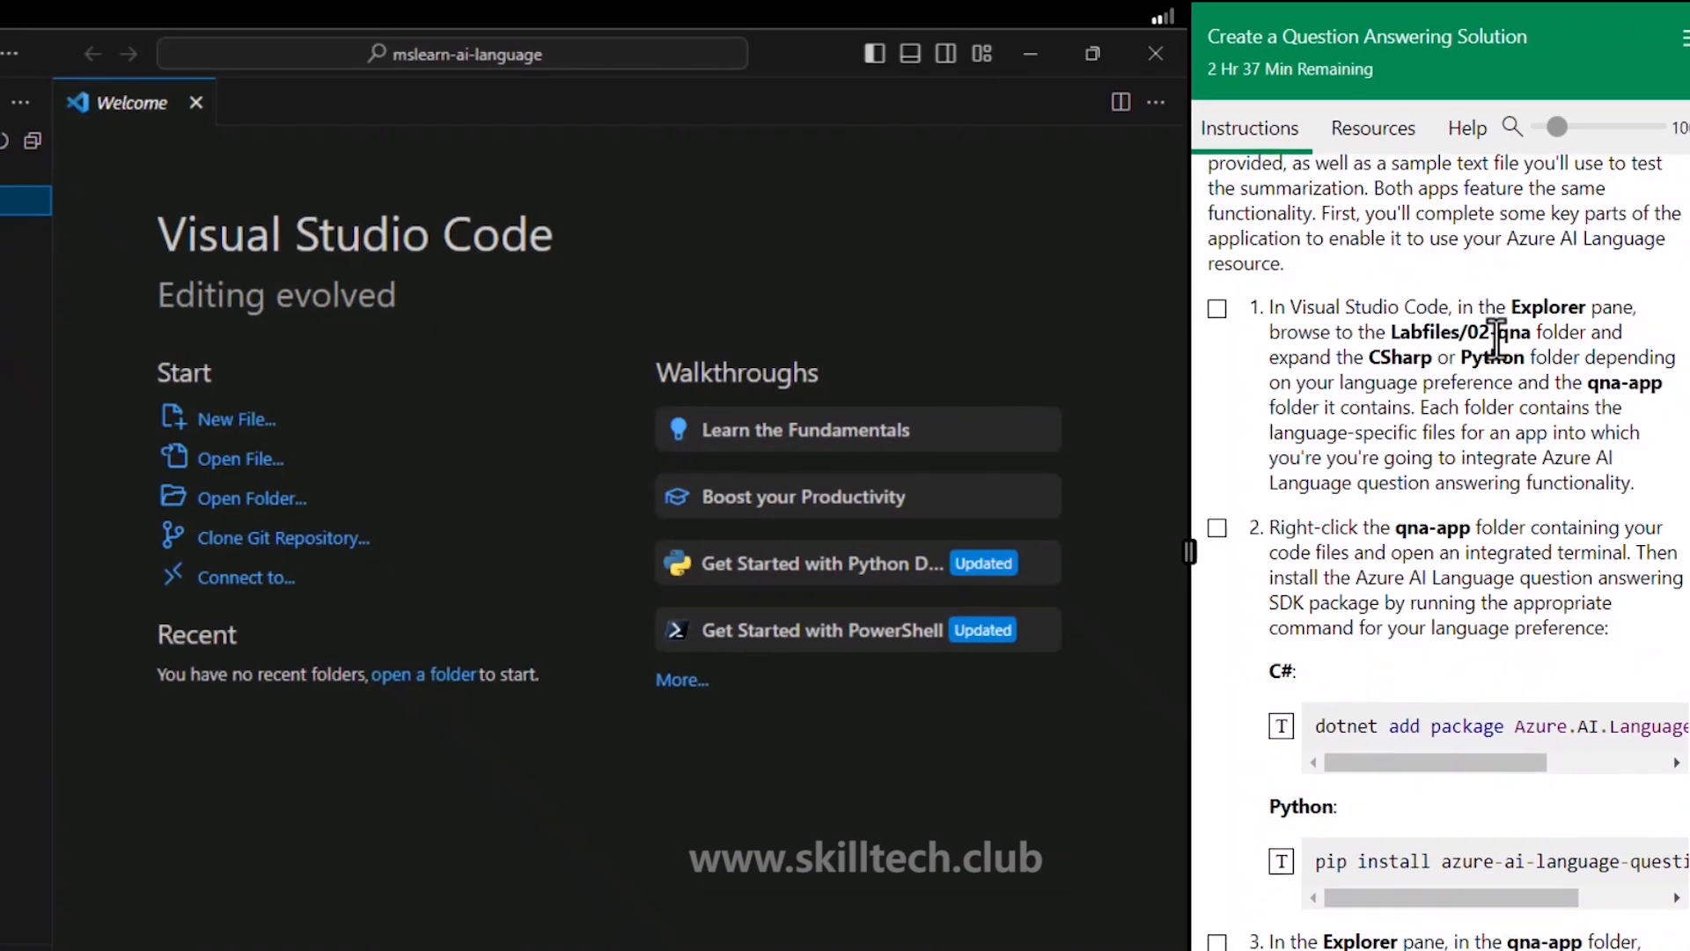
pyautogui.click(63, 282)
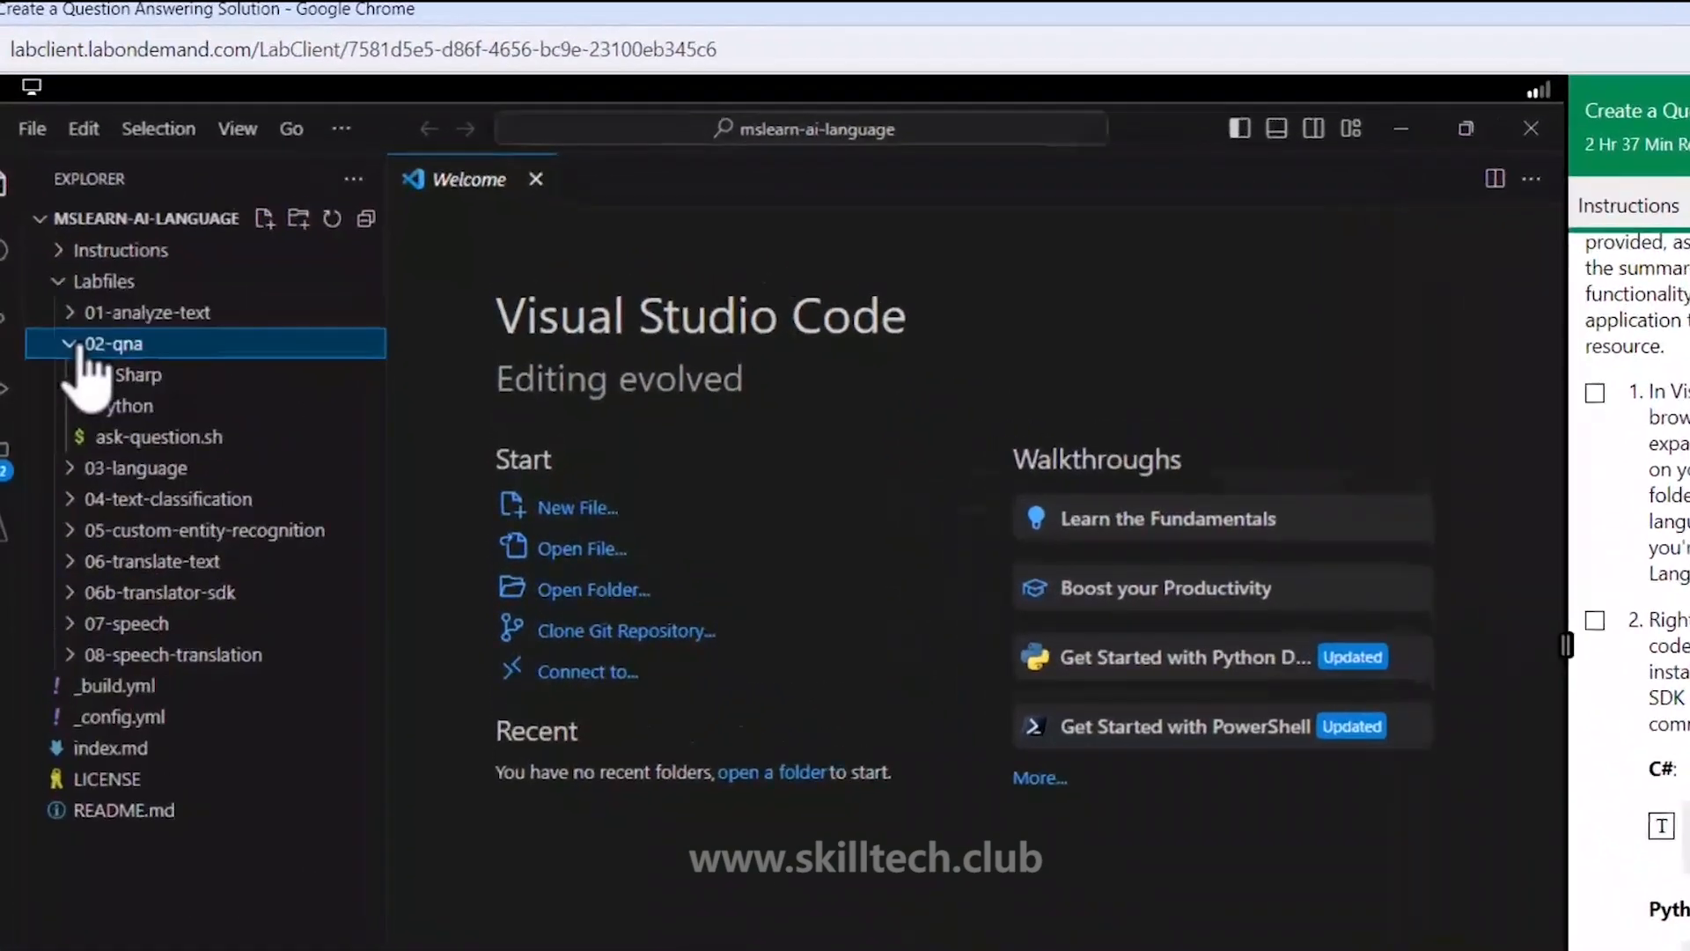
pyautogui.click(82, 374)
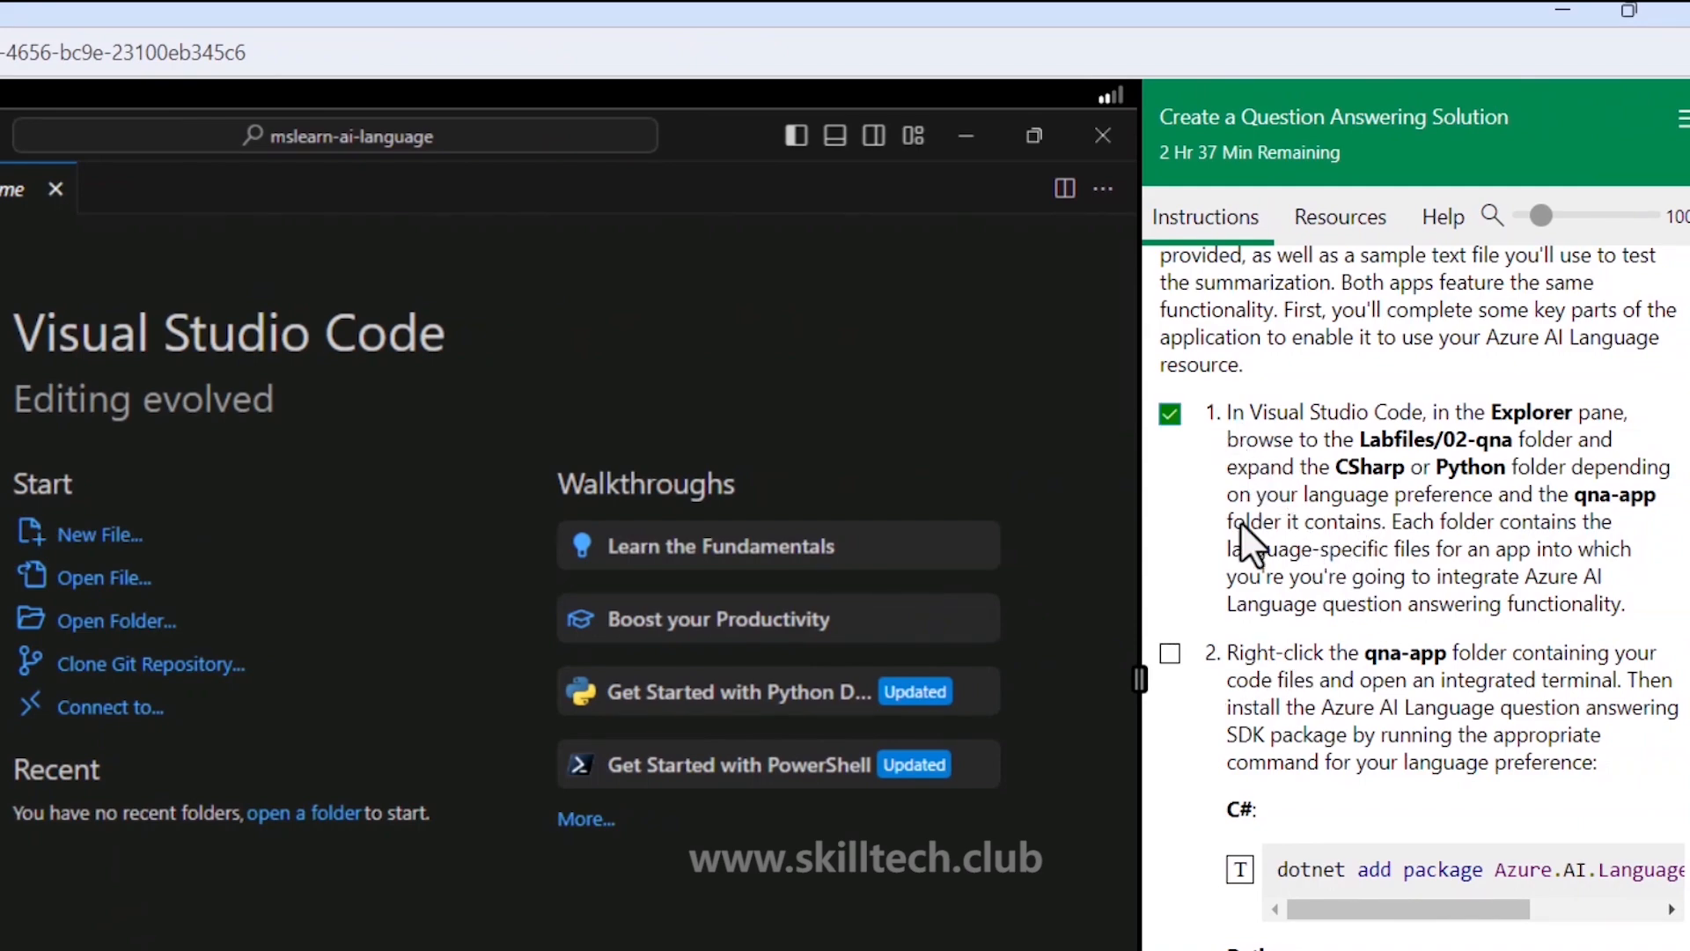
pyautogui.click(1171, 654)
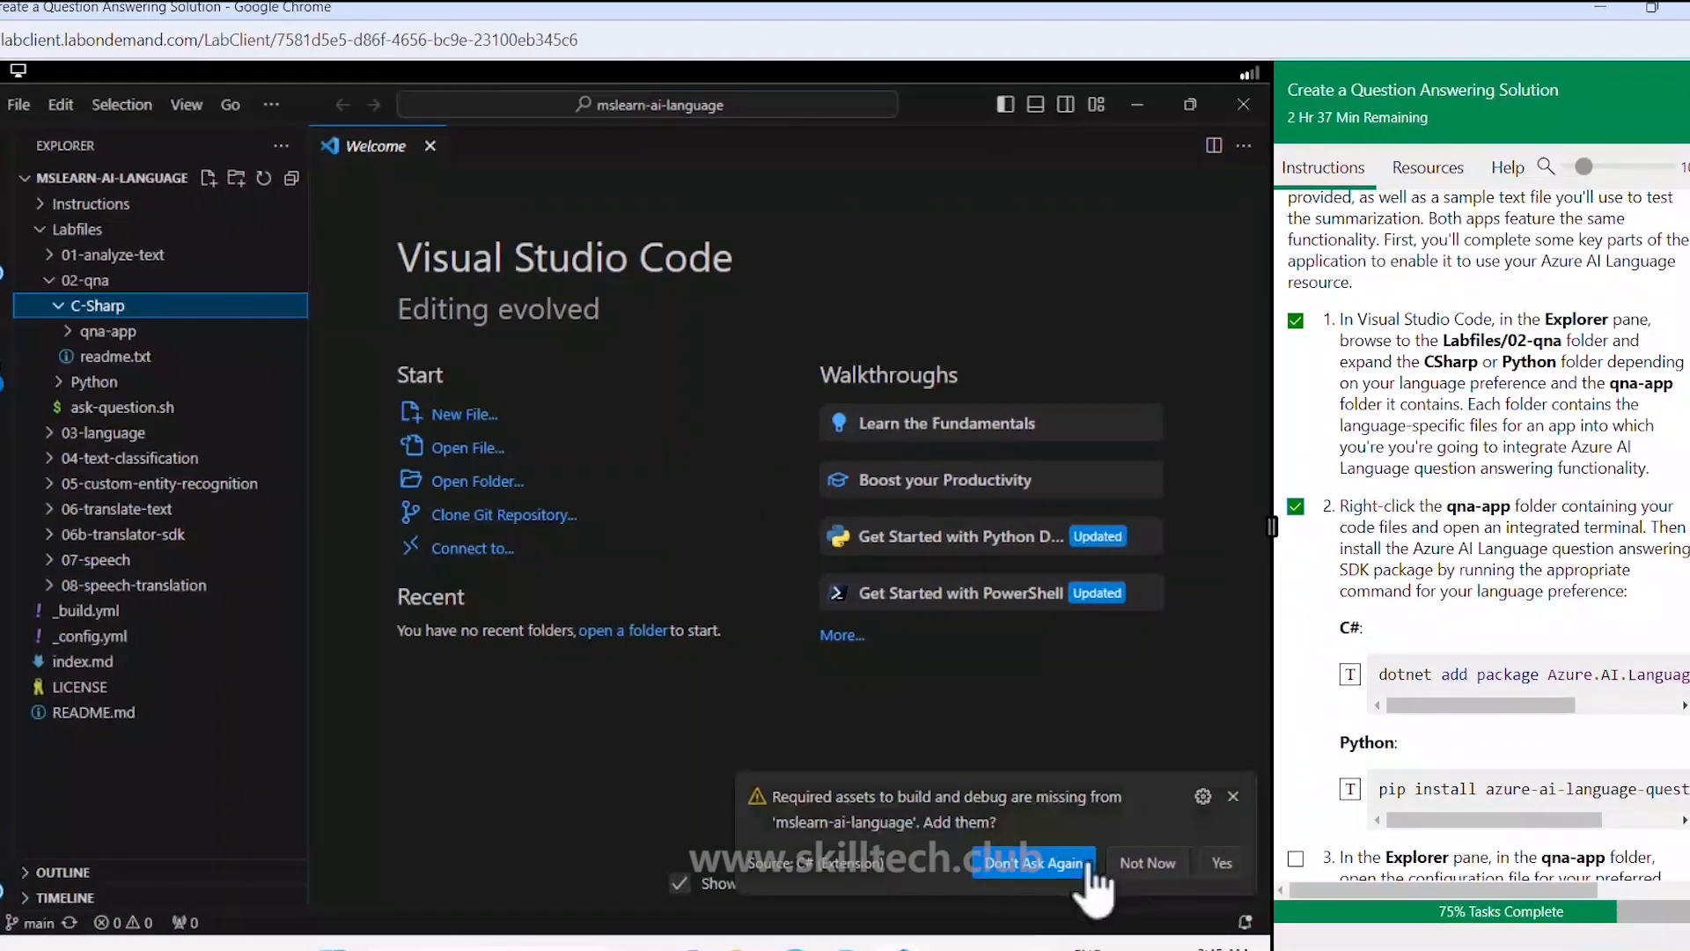
# Step: Permanently dismiss the prompt about missing build assets and install the C# Azure.AI.Language.QuestionAnswering package from an integrated terminal in qna-app
pyautogui.click(1034, 863)
pyautogui.scroll(-3, 1430, 550)
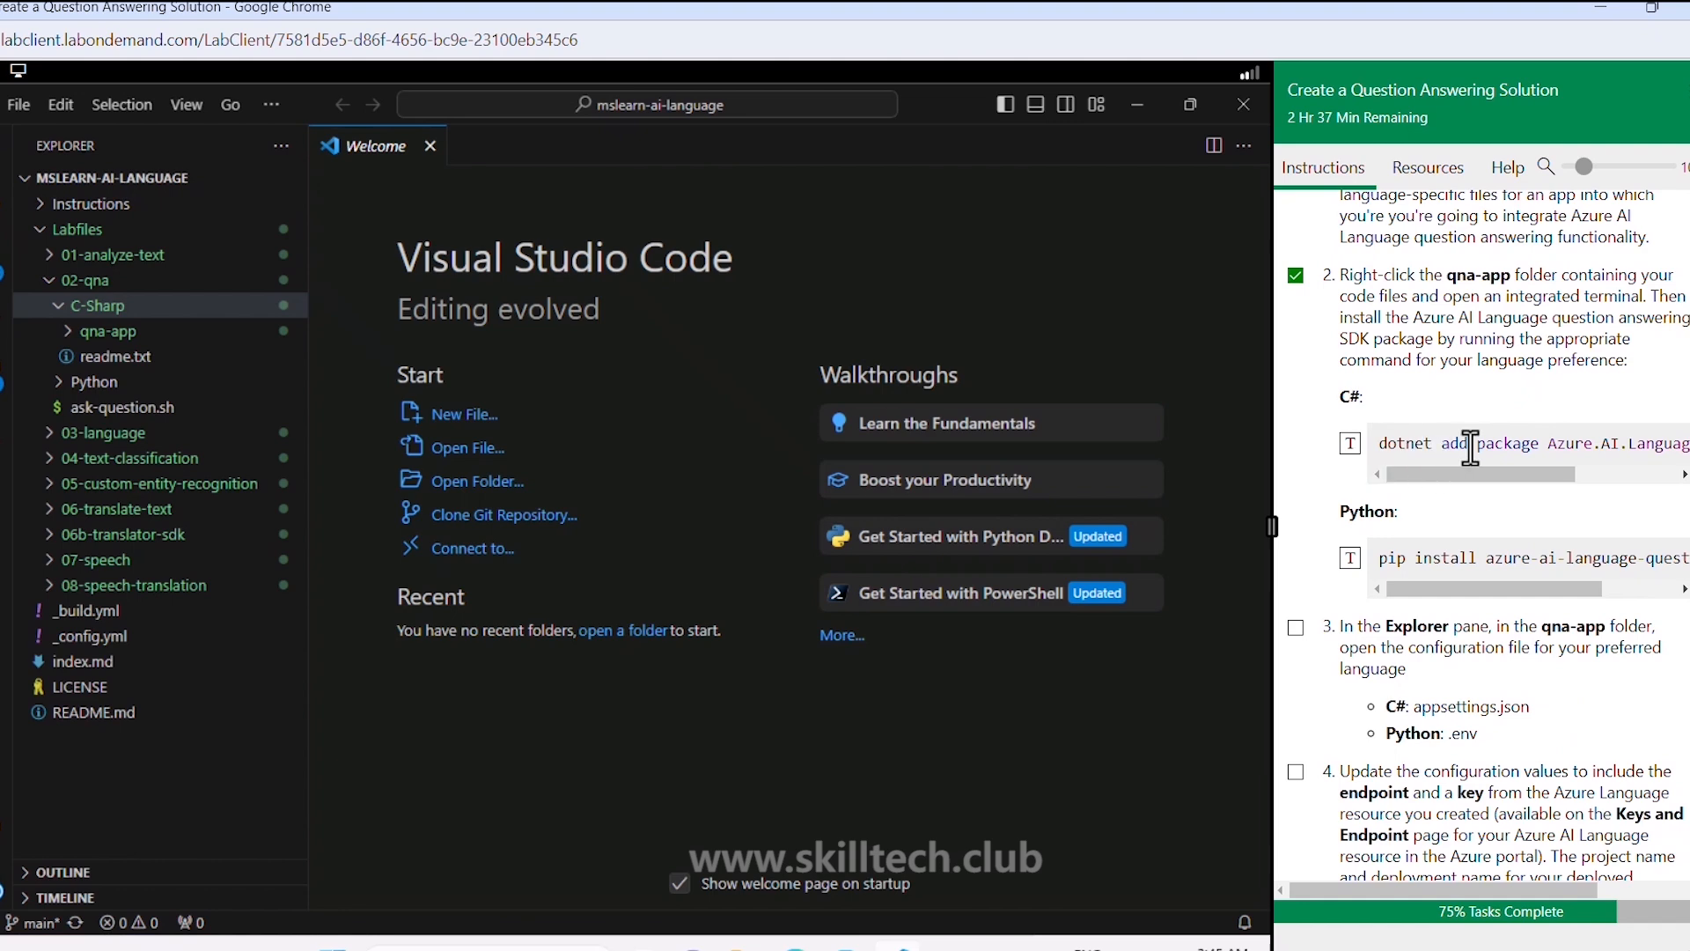
pyautogui.rightClick(126, 335)
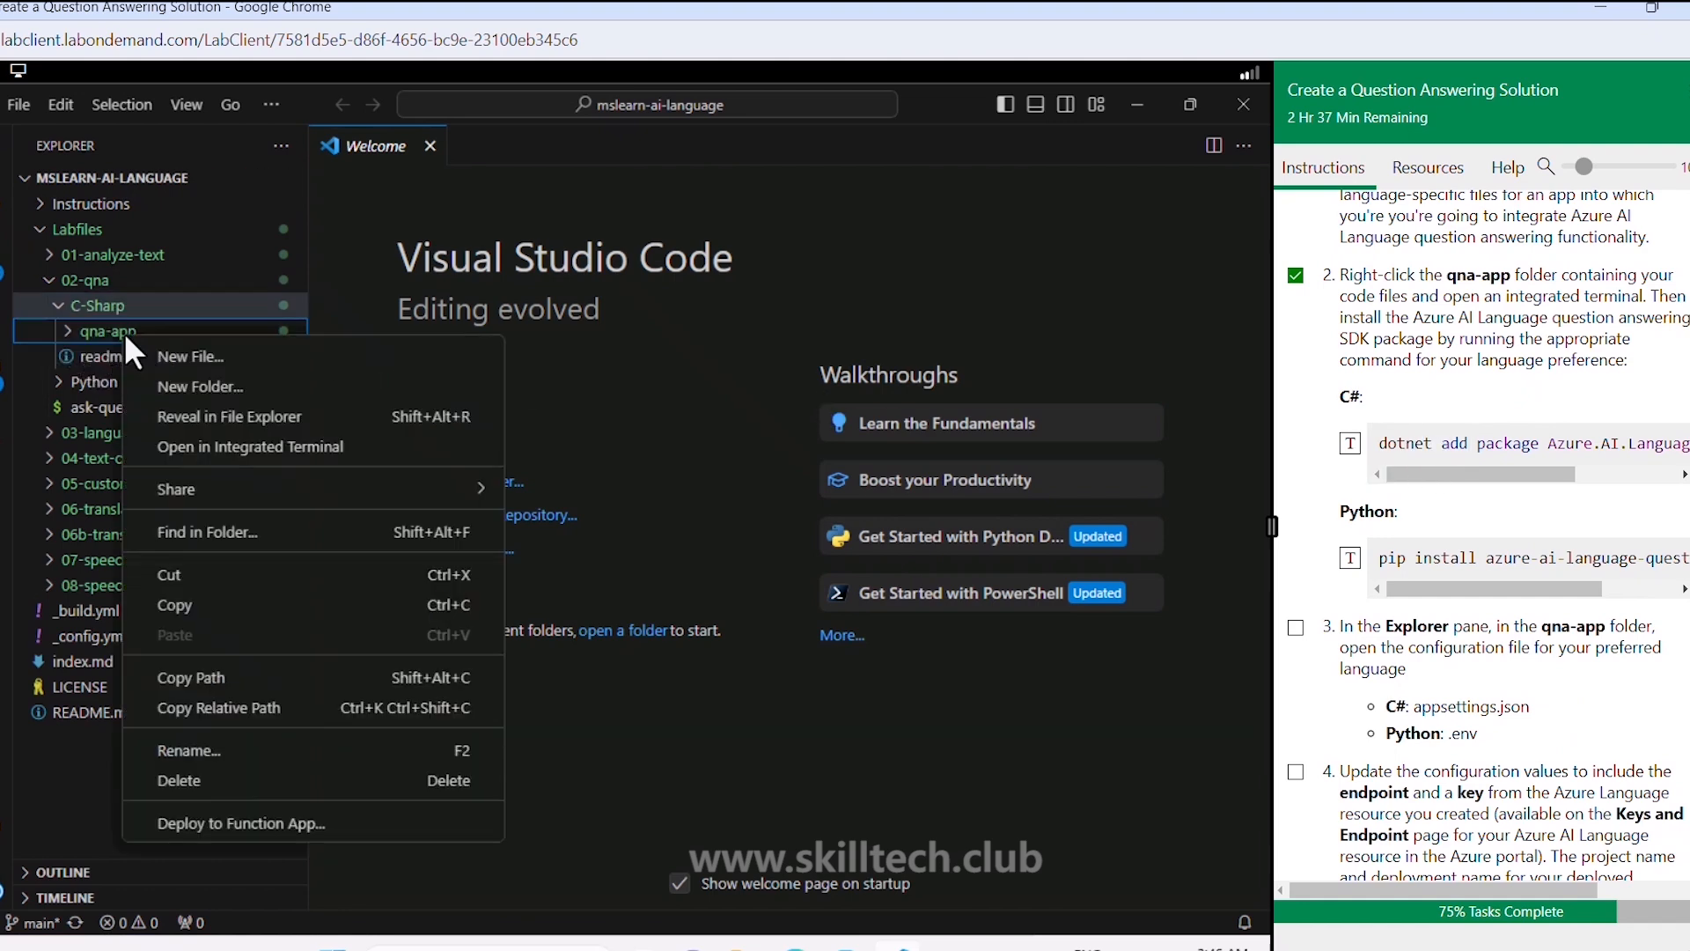
pyautogui.click(230, 448)
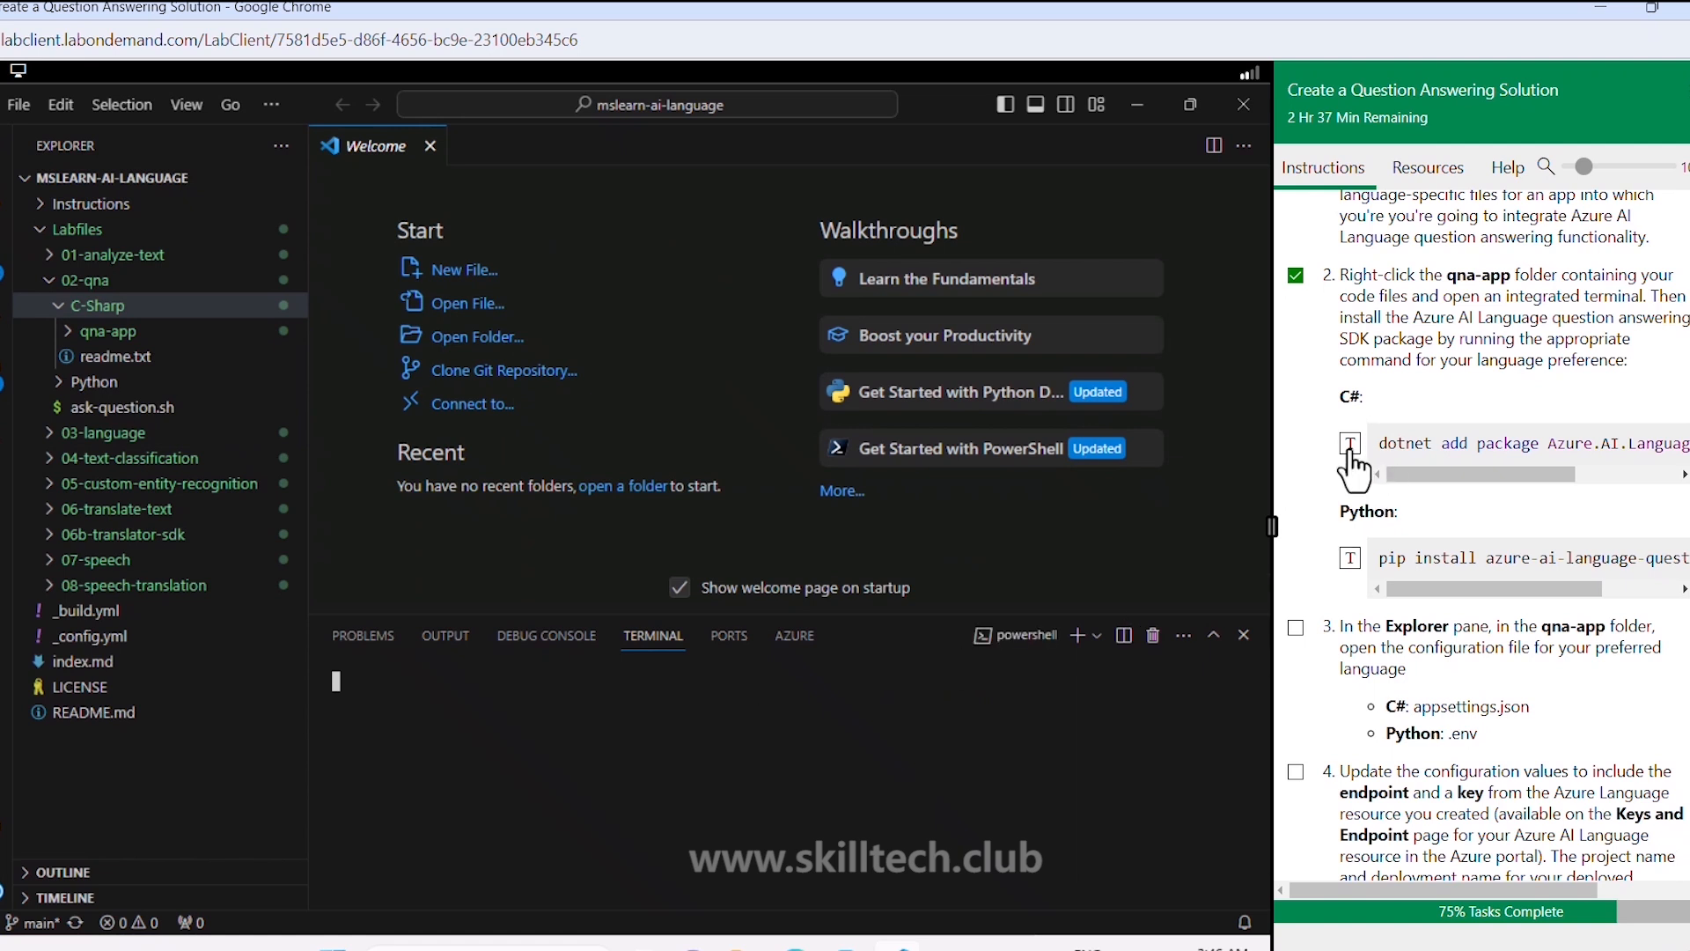
pyautogui.moveTo(1426, 475); pyautogui.dragTo(1302, 479)
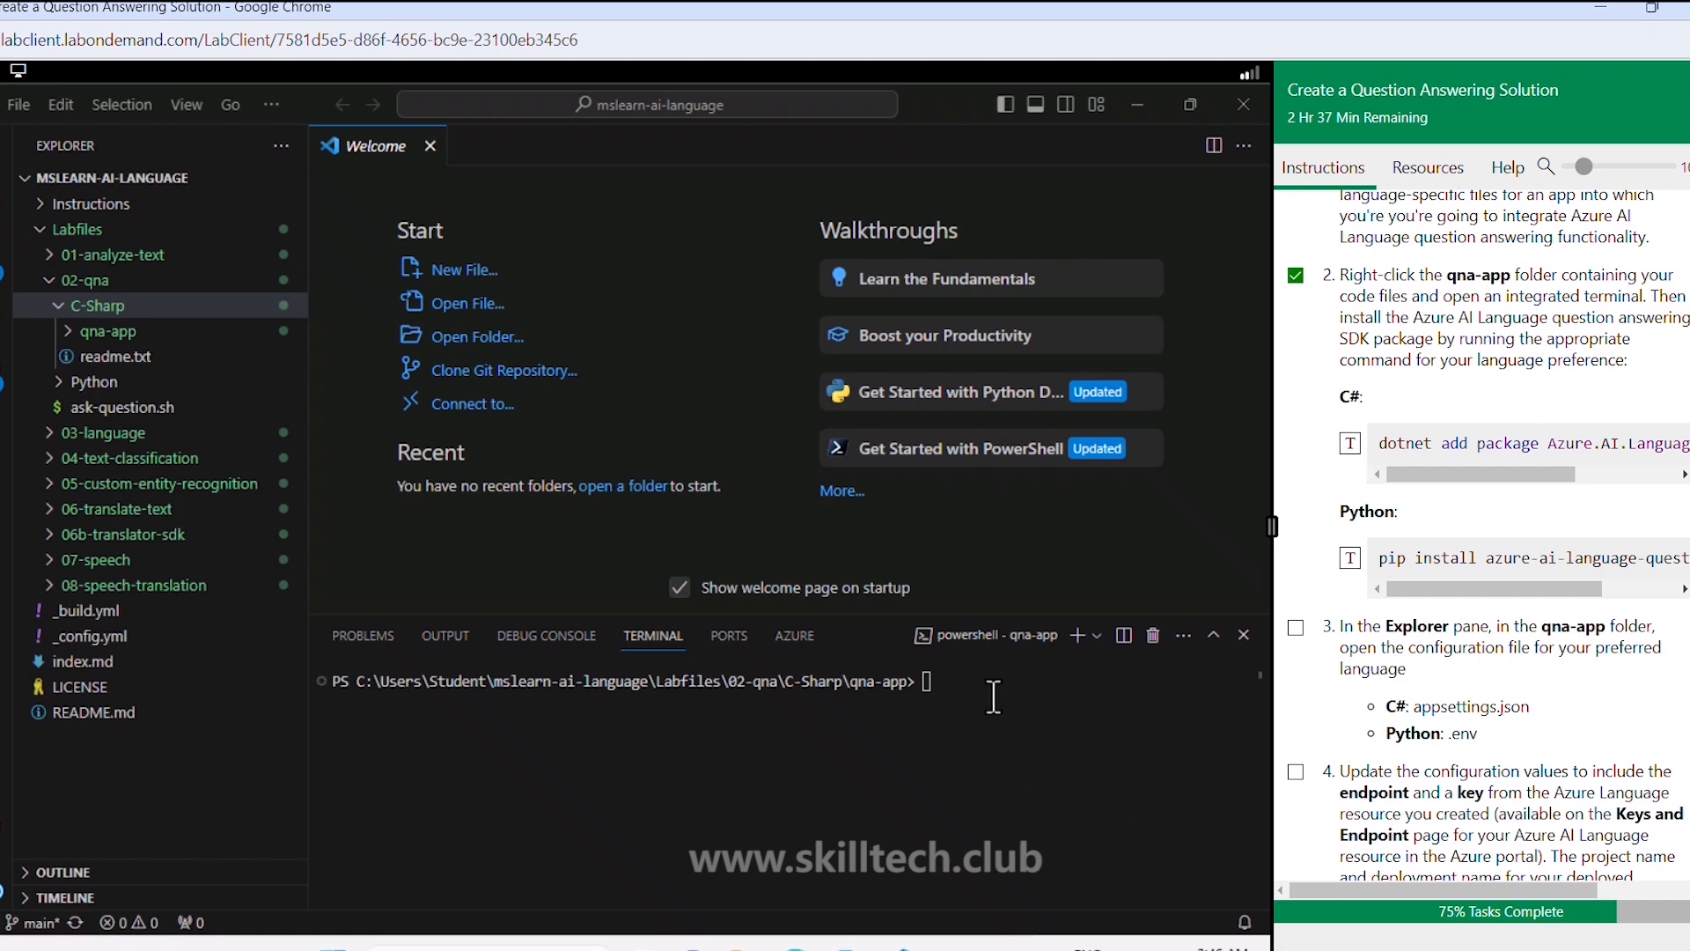
pyautogui.click(1351, 443)
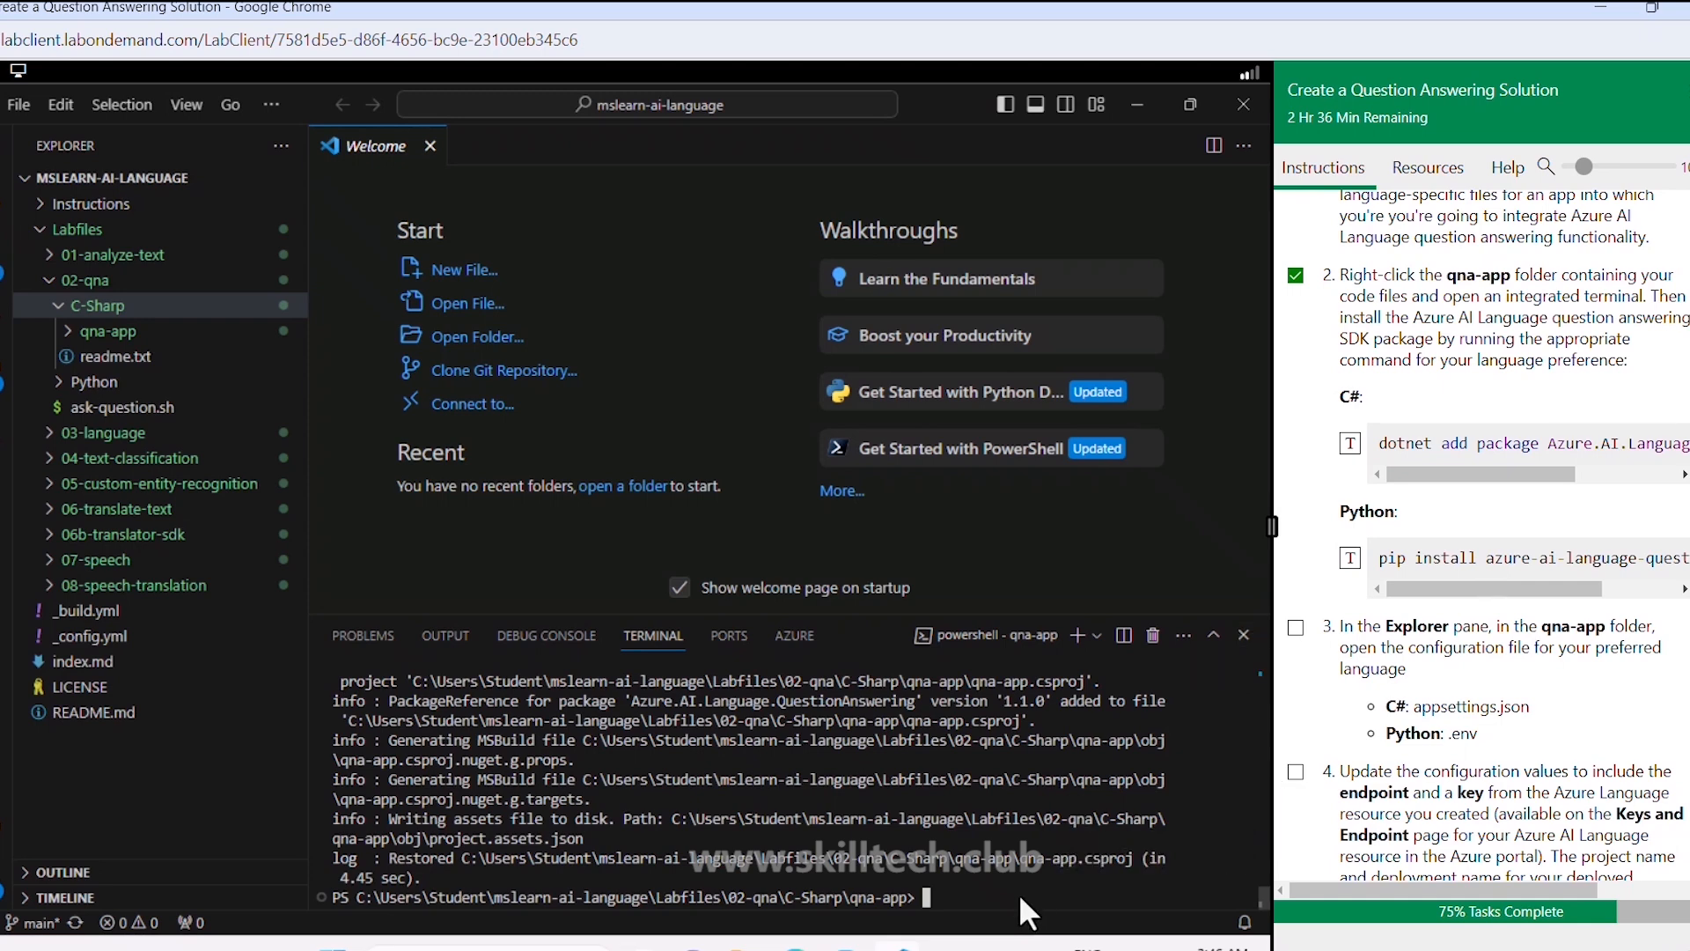
# Step: Open appsettings.json from the C-Sharp qna-app folder and mark configuration tasks 3 and 4 as complete
pyautogui.rightClick(81, 332)
pyautogui.click(81, 333)
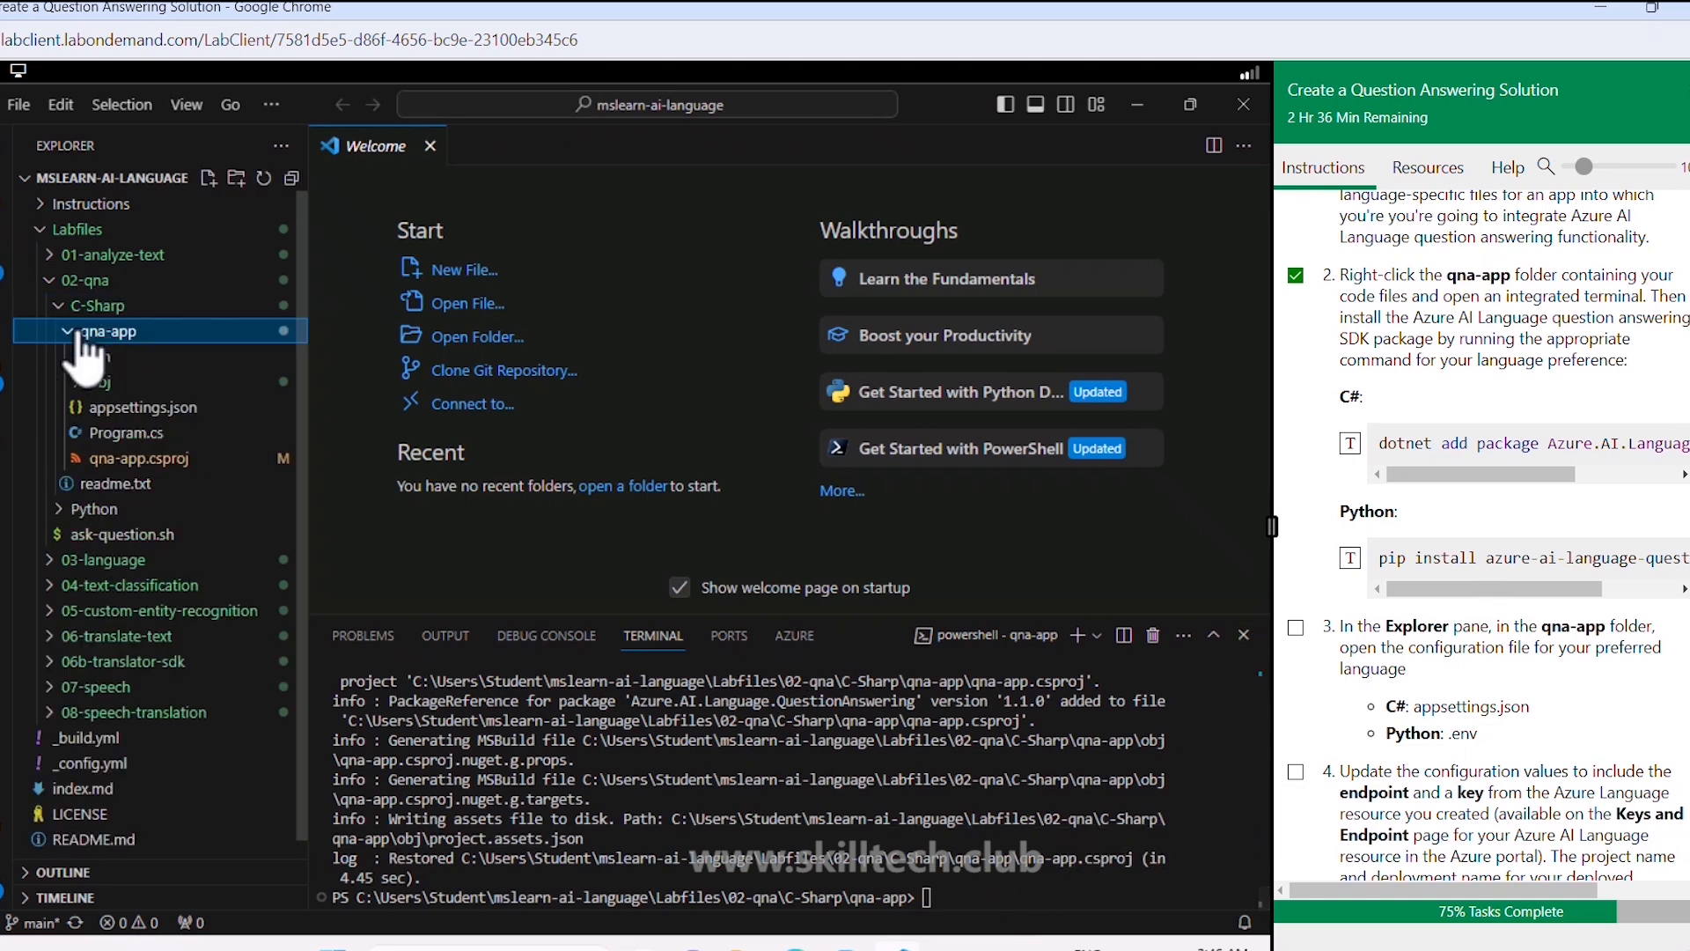
pyautogui.click(137, 410)
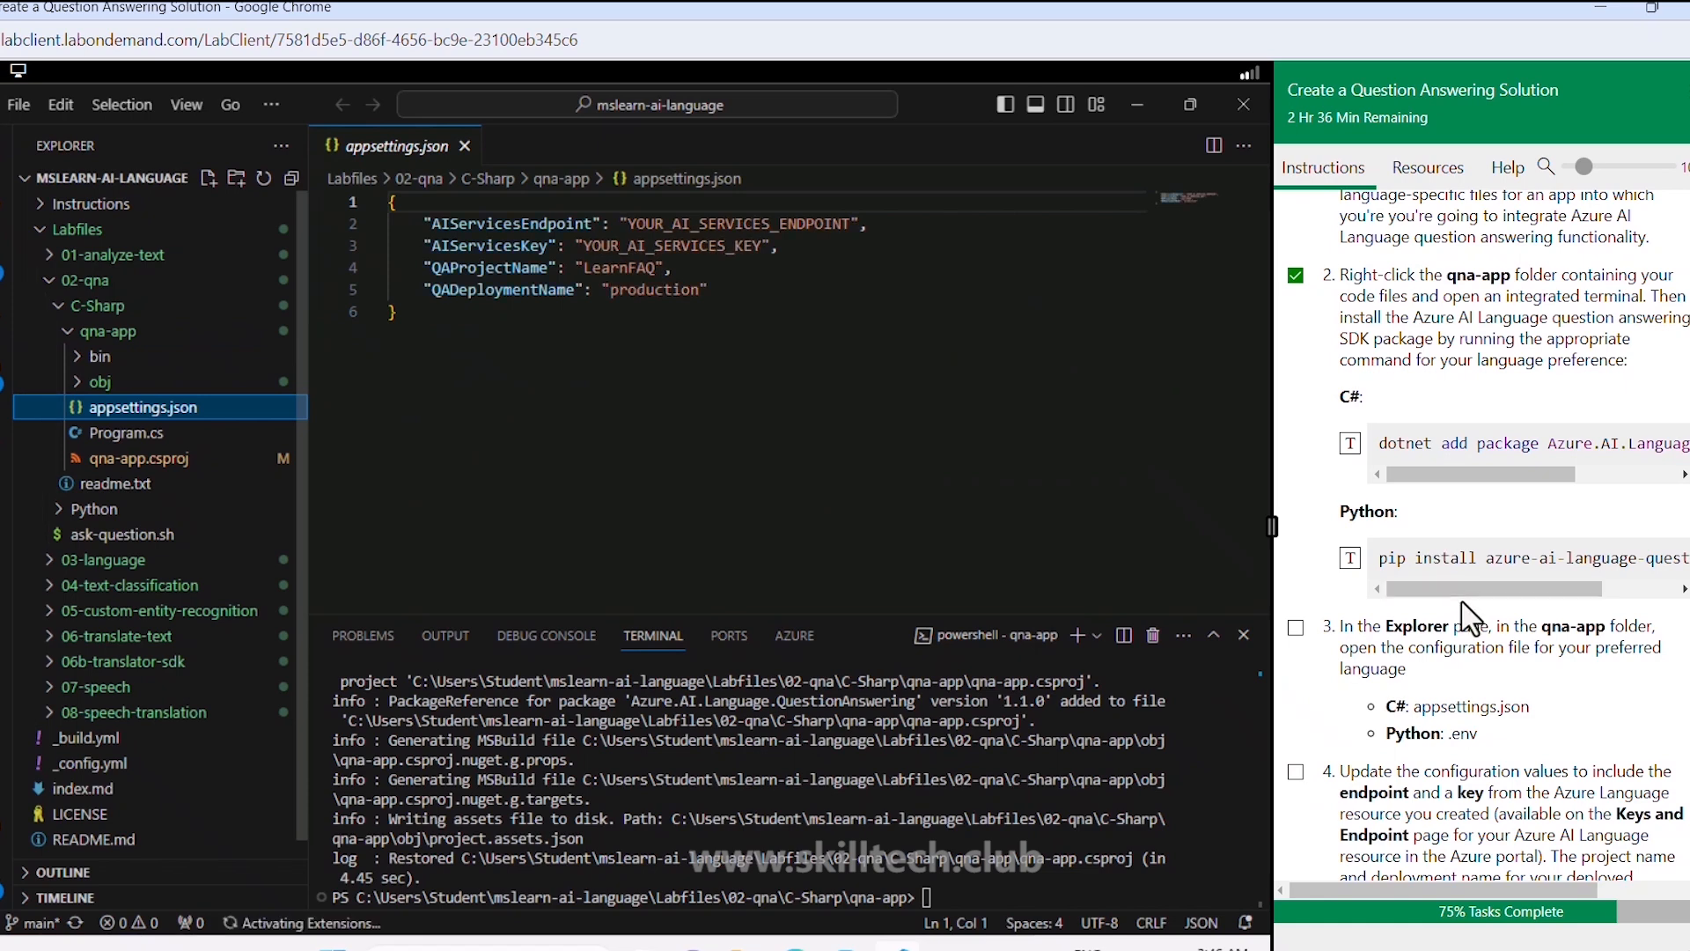
pyautogui.scroll(-3, 1316, 418)
pyautogui.click(1295, 396)
pyautogui.click(1297, 538)
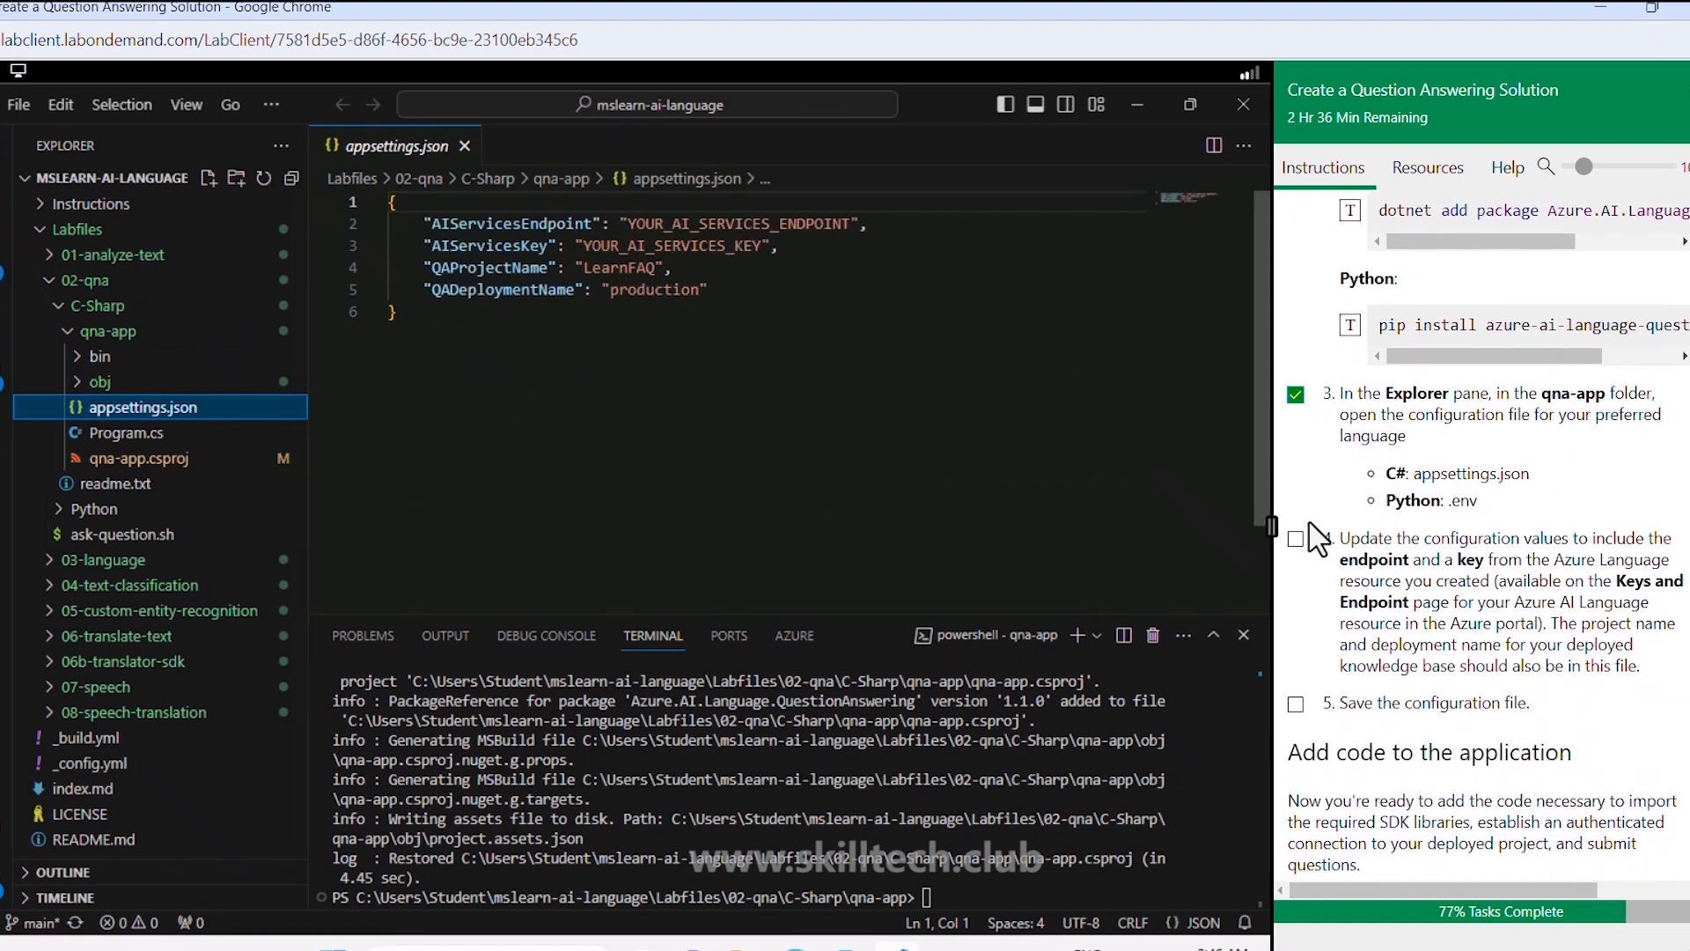
pyautogui.scroll(-1, 1320, 453)
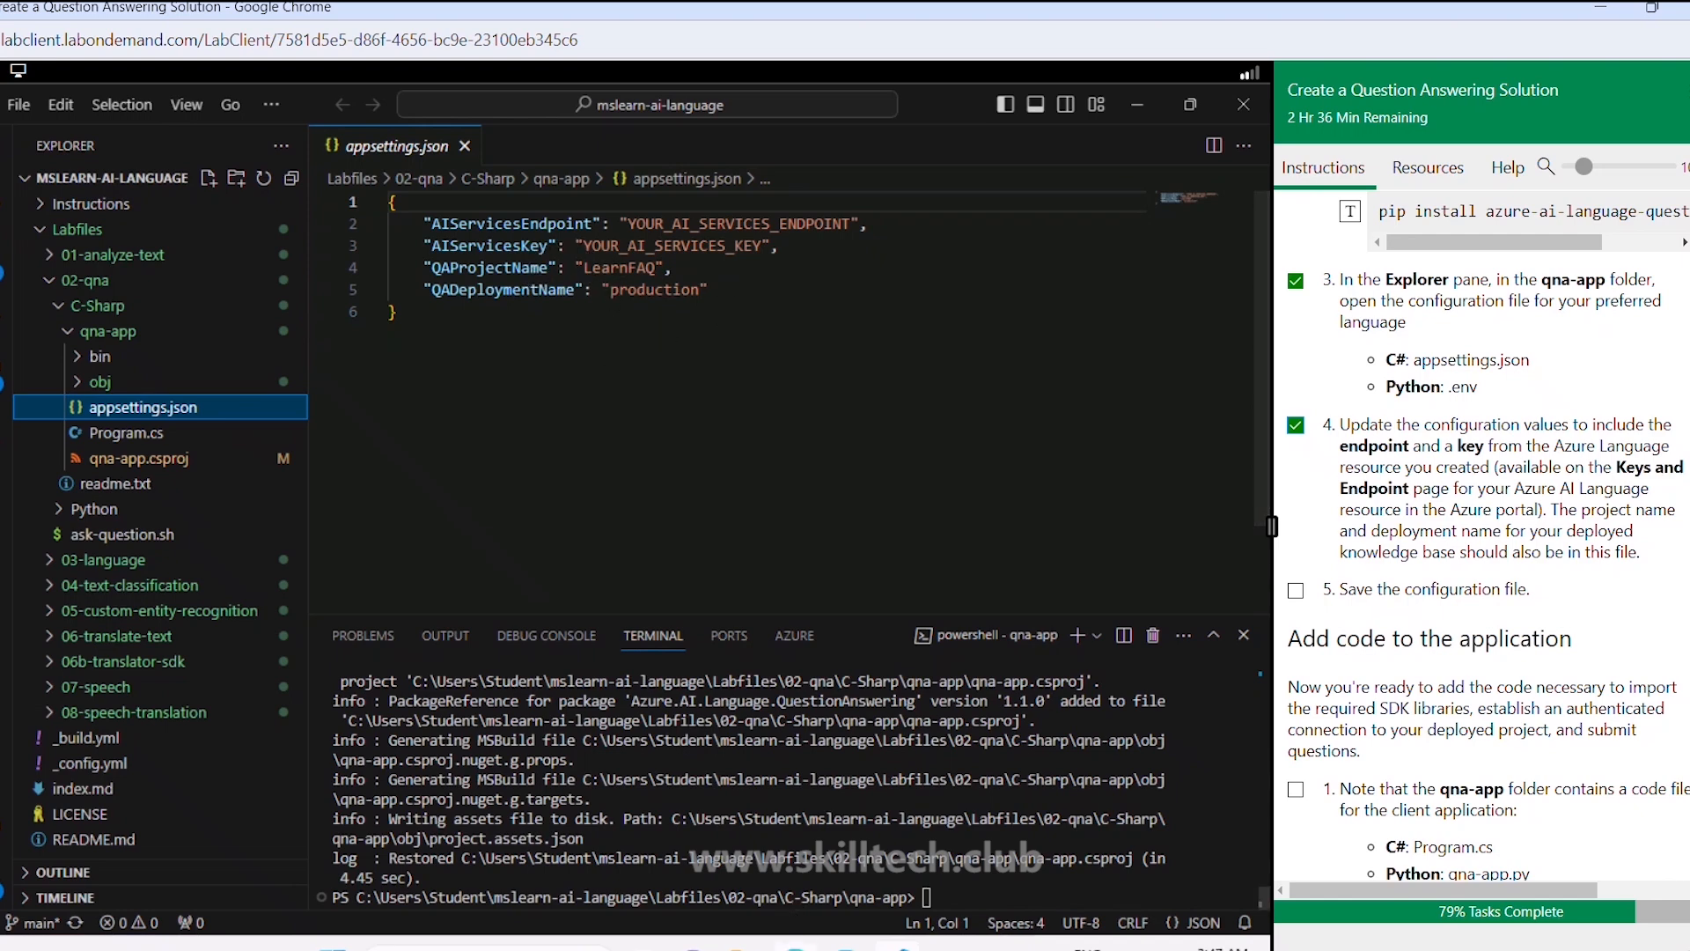
# Step: Switch to the Azure portal in the browser, close its feedback pane and open the Language resource's Keys and Endpoint page
pyautogui.click(786, 941)
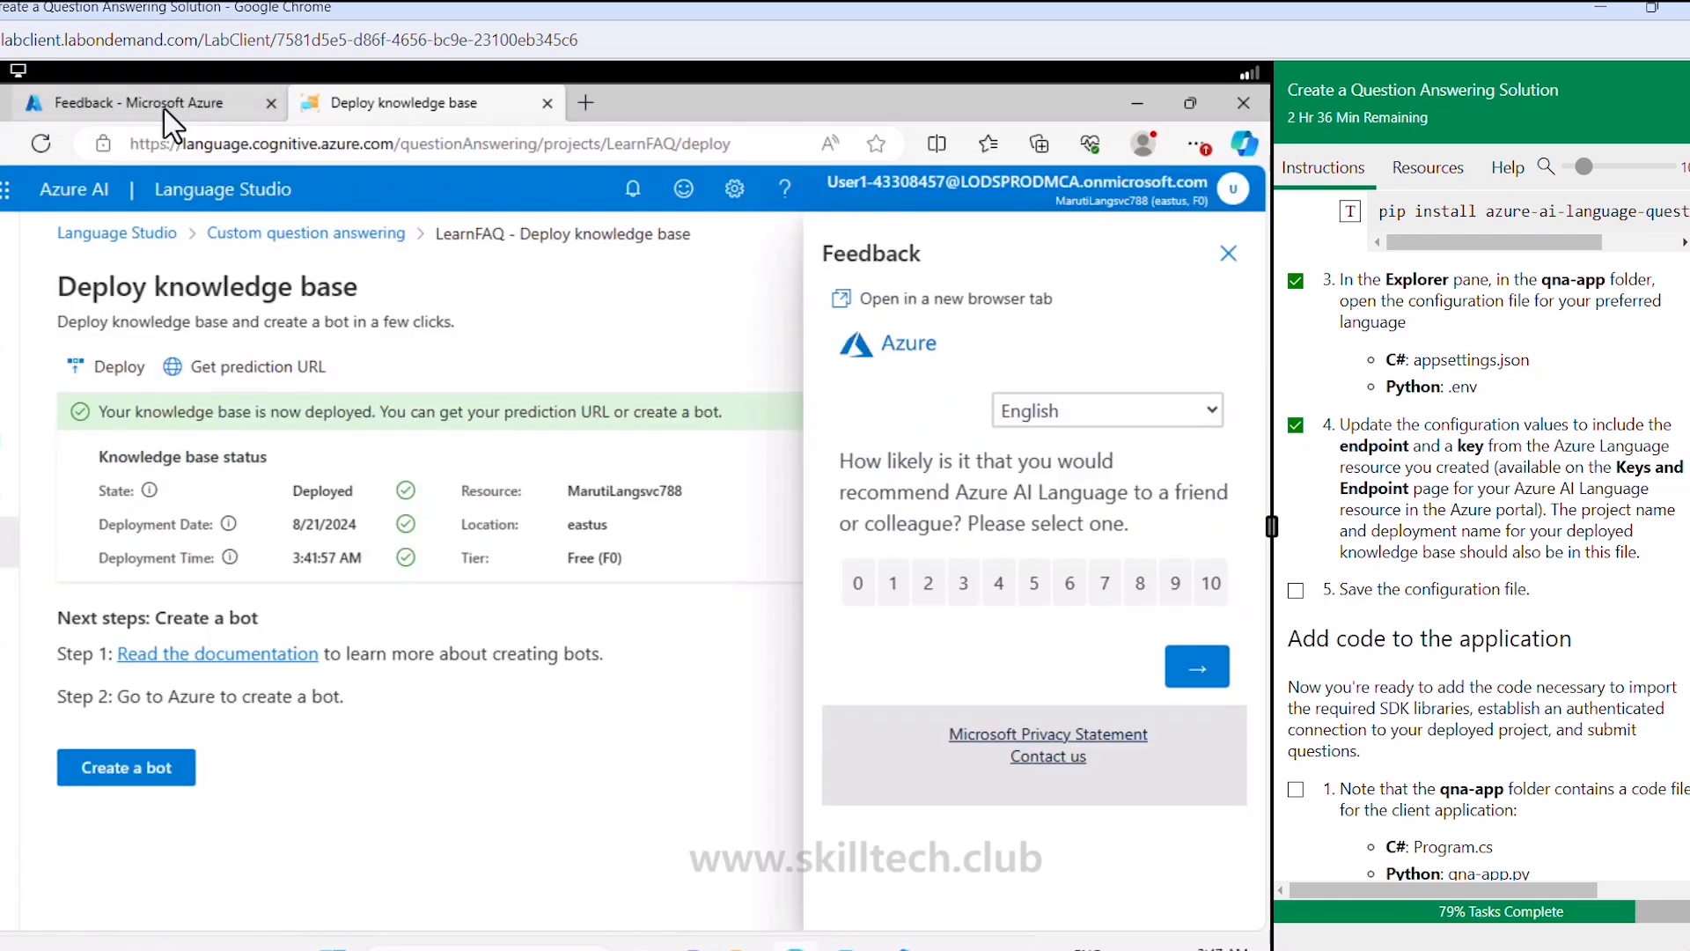
pyautogui.click(176, 104)
pyautogui.click(1223, 239)
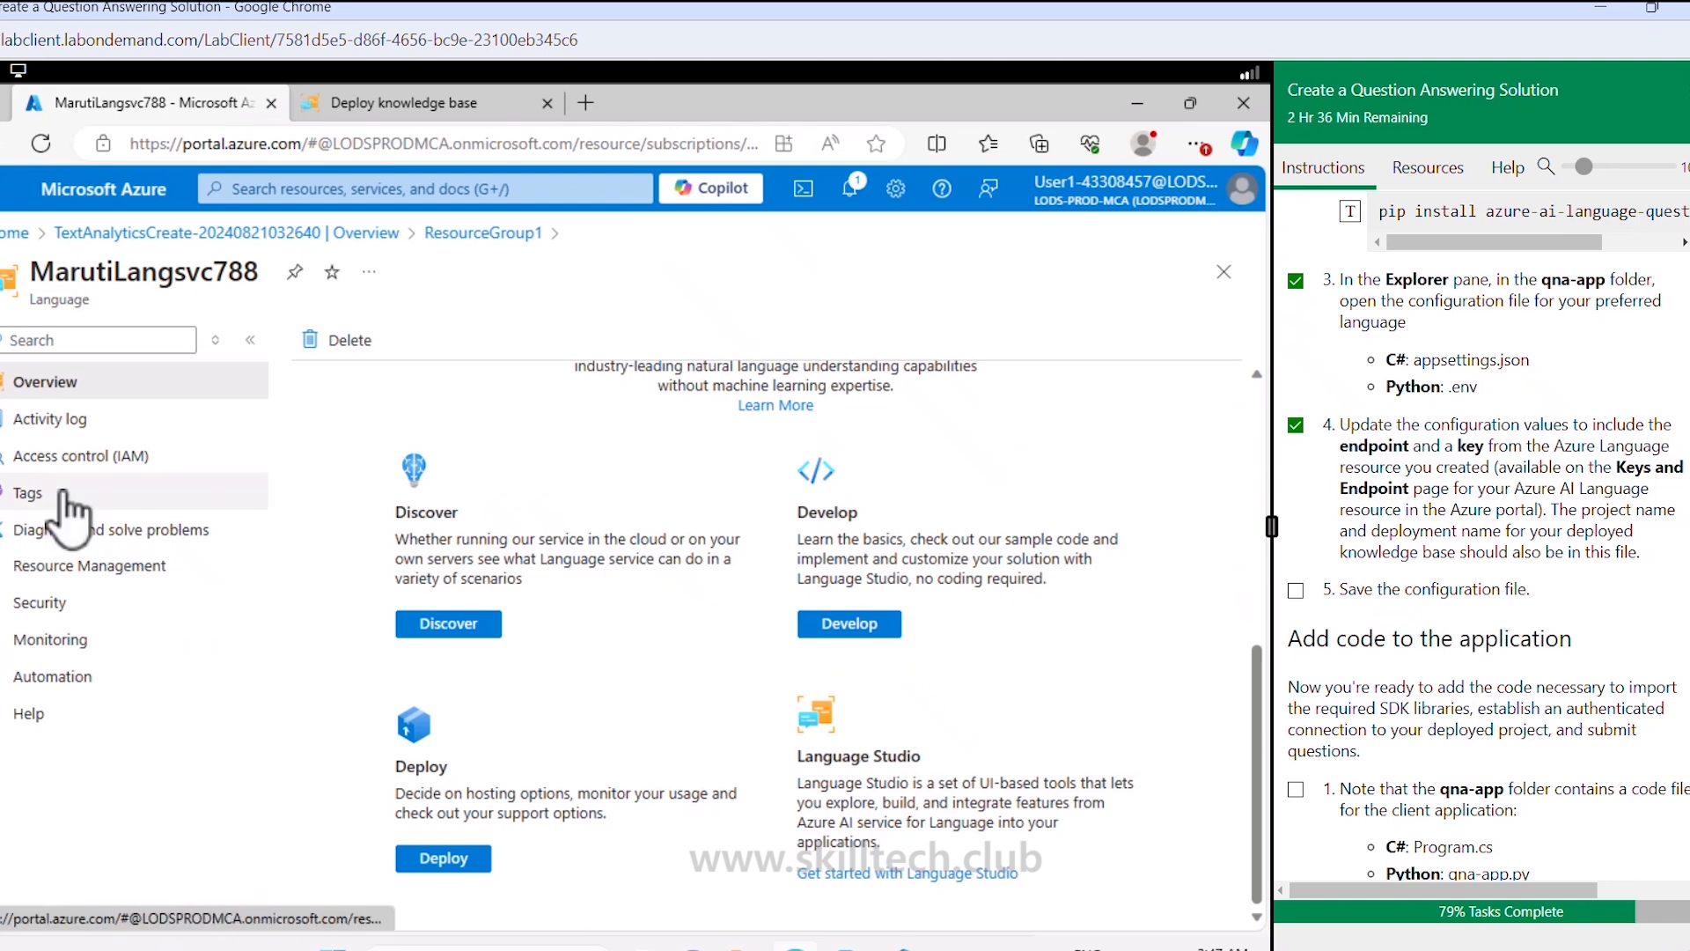
pyautogui.click(61, 565)
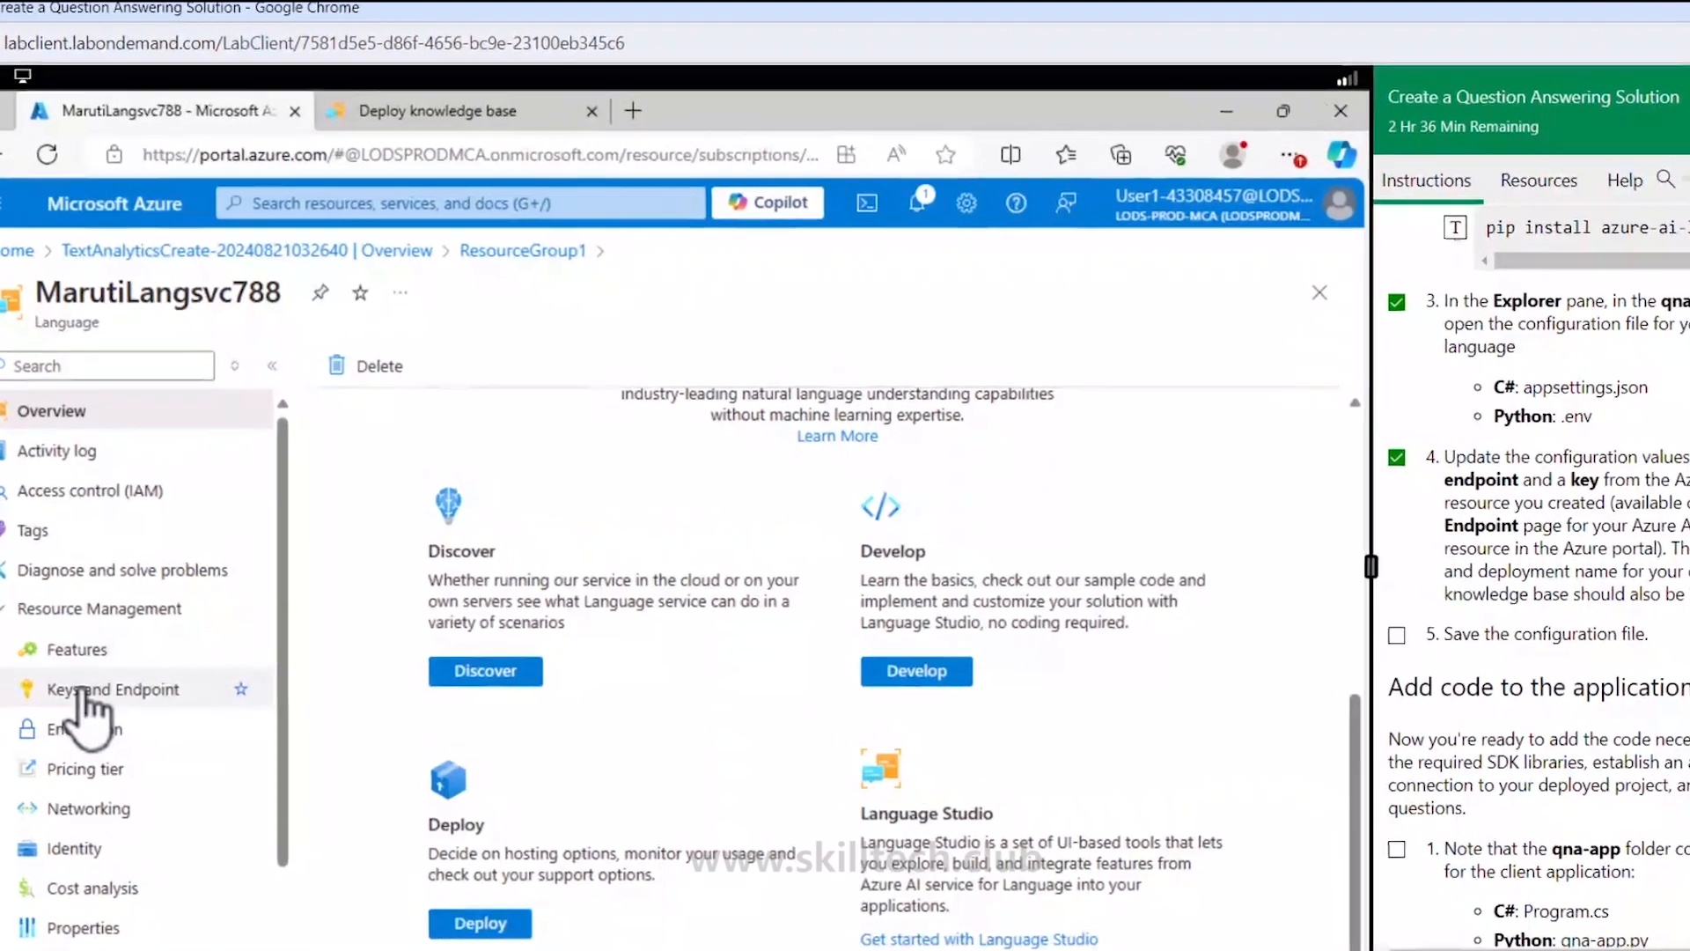
pyautogui.click(76, 642)
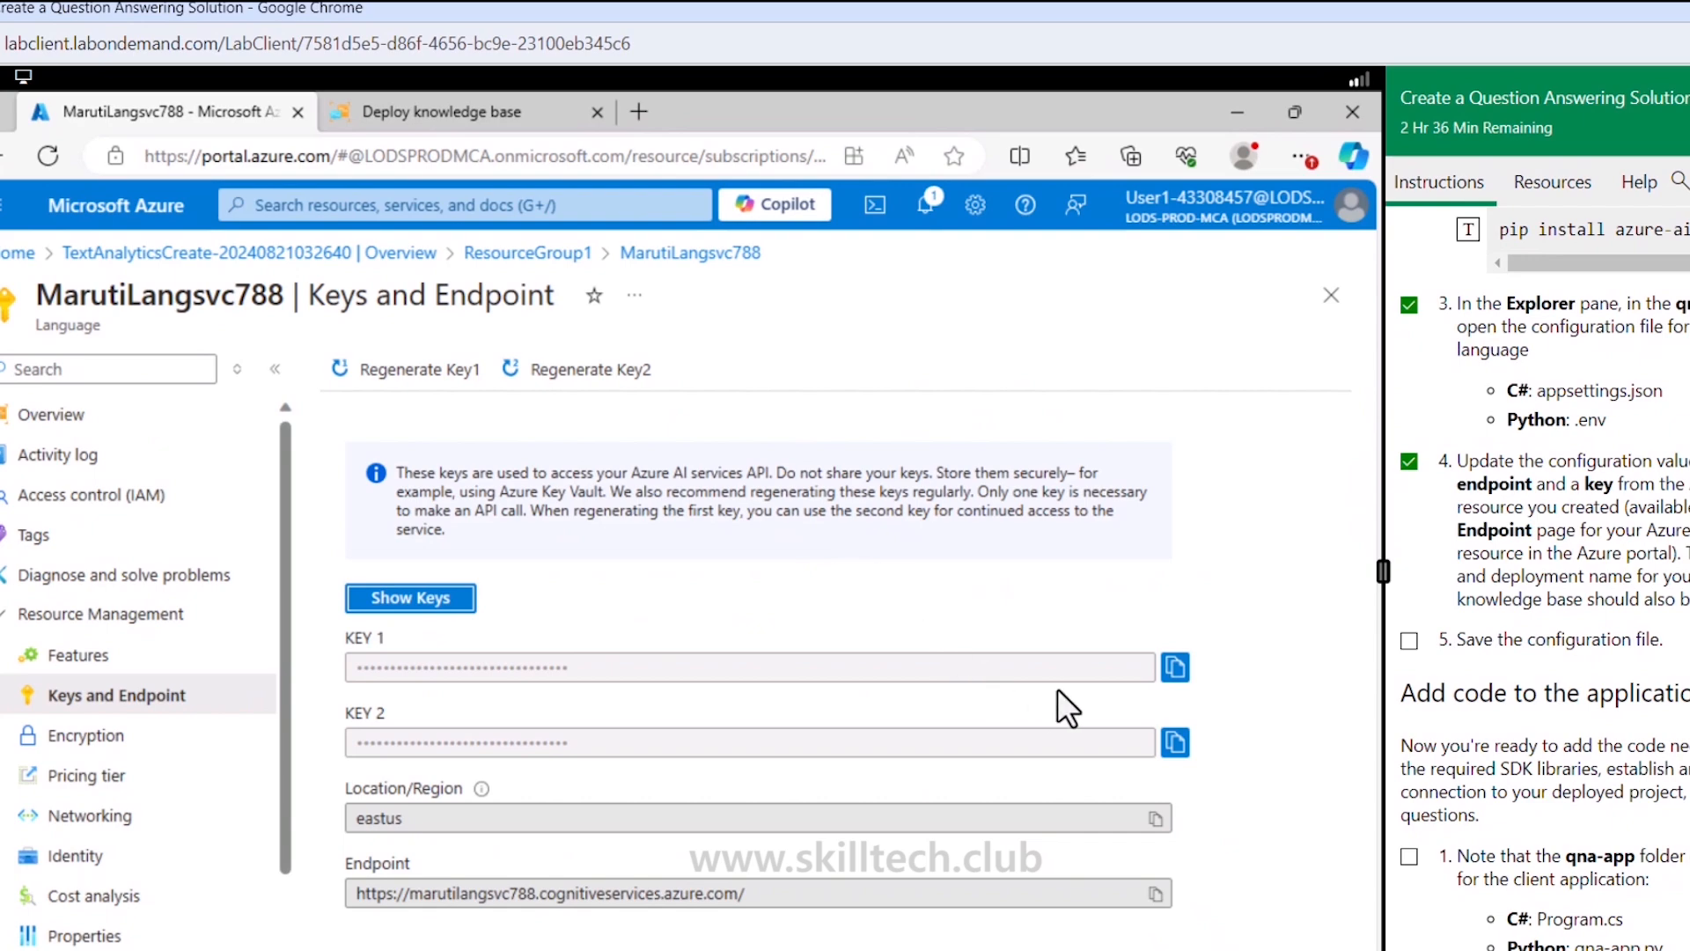
# Step: Copy the Language resource's KEY 1 and paste it as the AIServicesKey value in appsettings.json in Visual Studio Code
pyautogui.click(1174, 667)
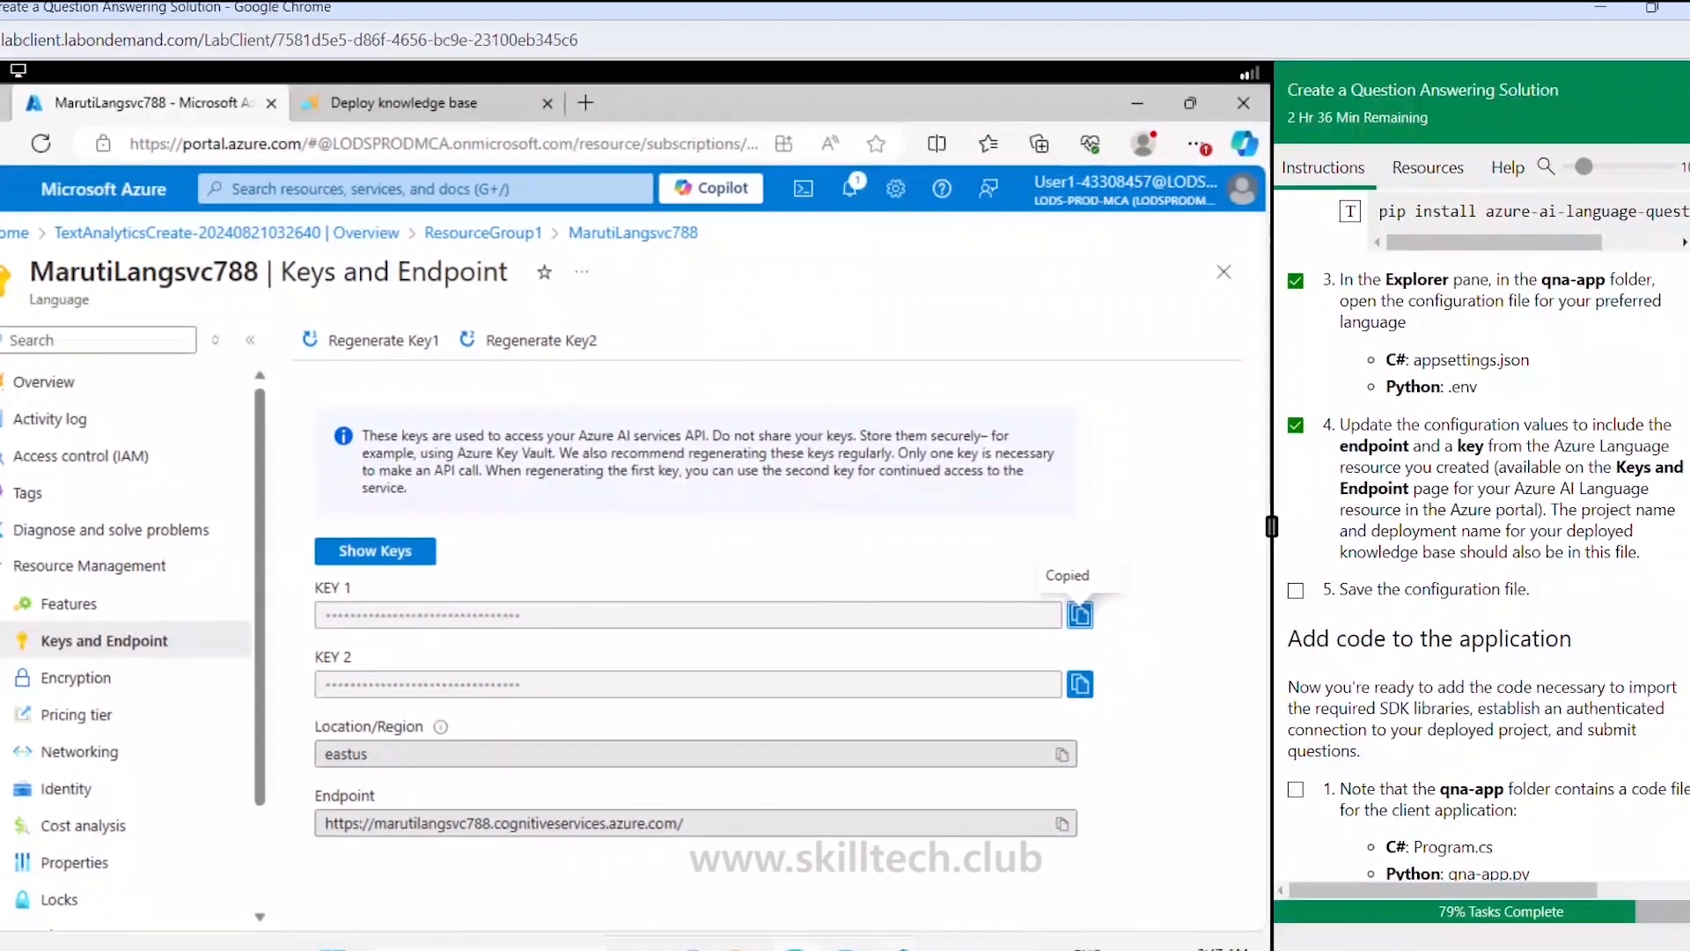
pyautogui.click(903, 949)
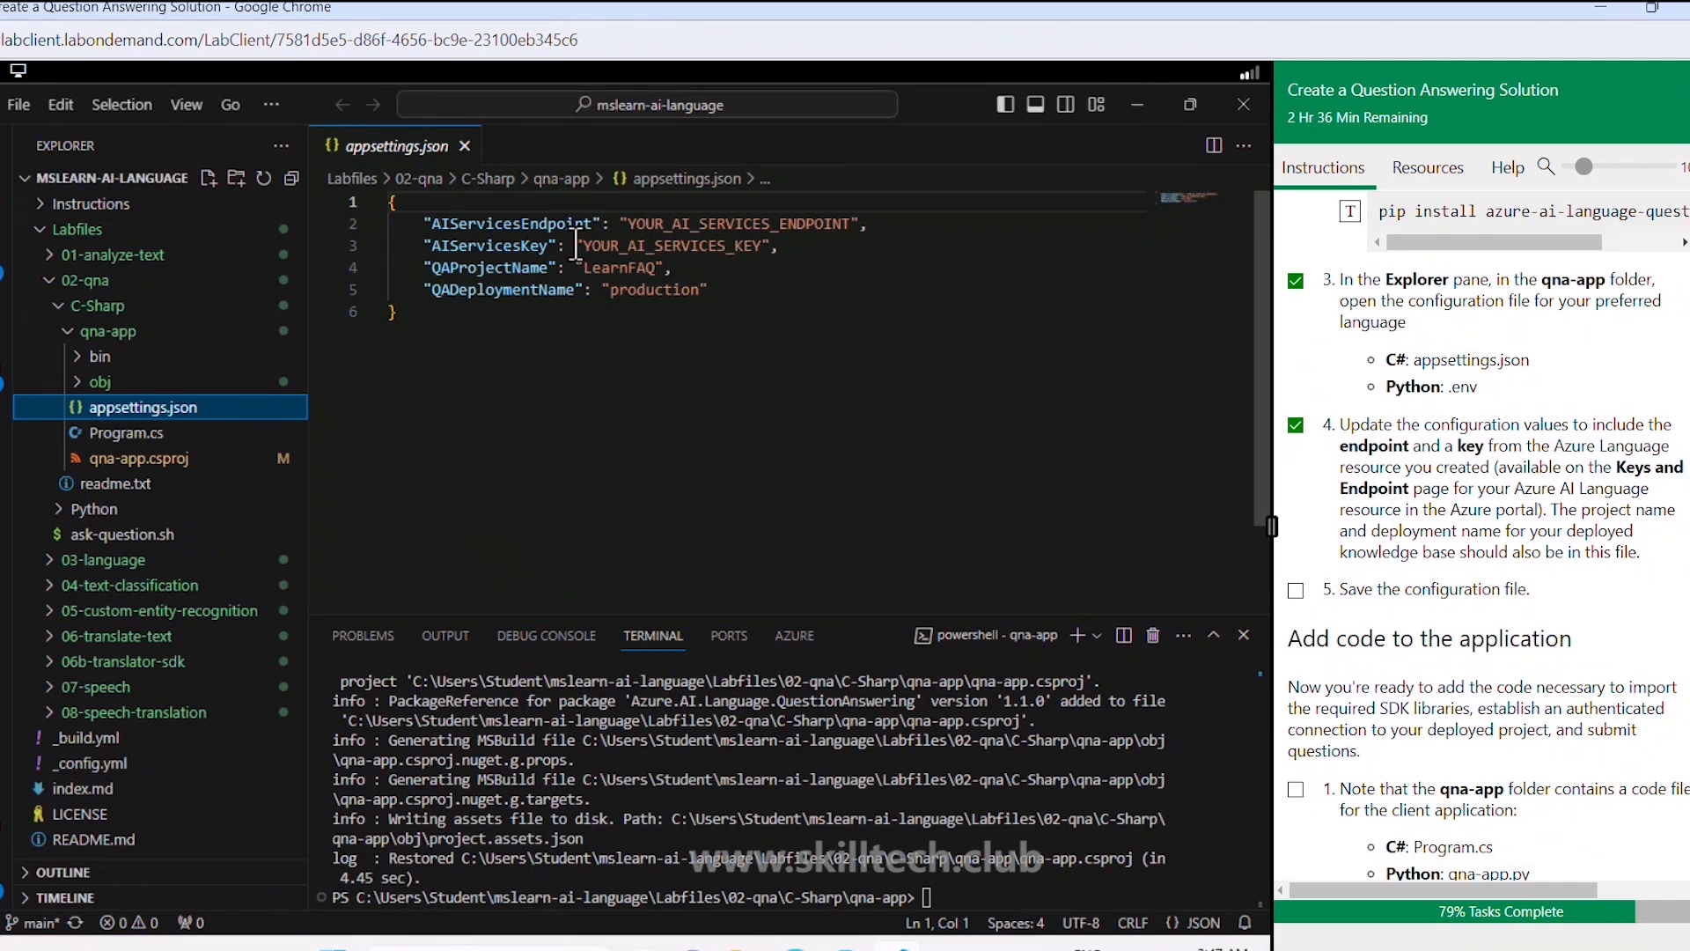
pyautogui.moveTo(582, 246); pyautogui.dragTo(765, 247)
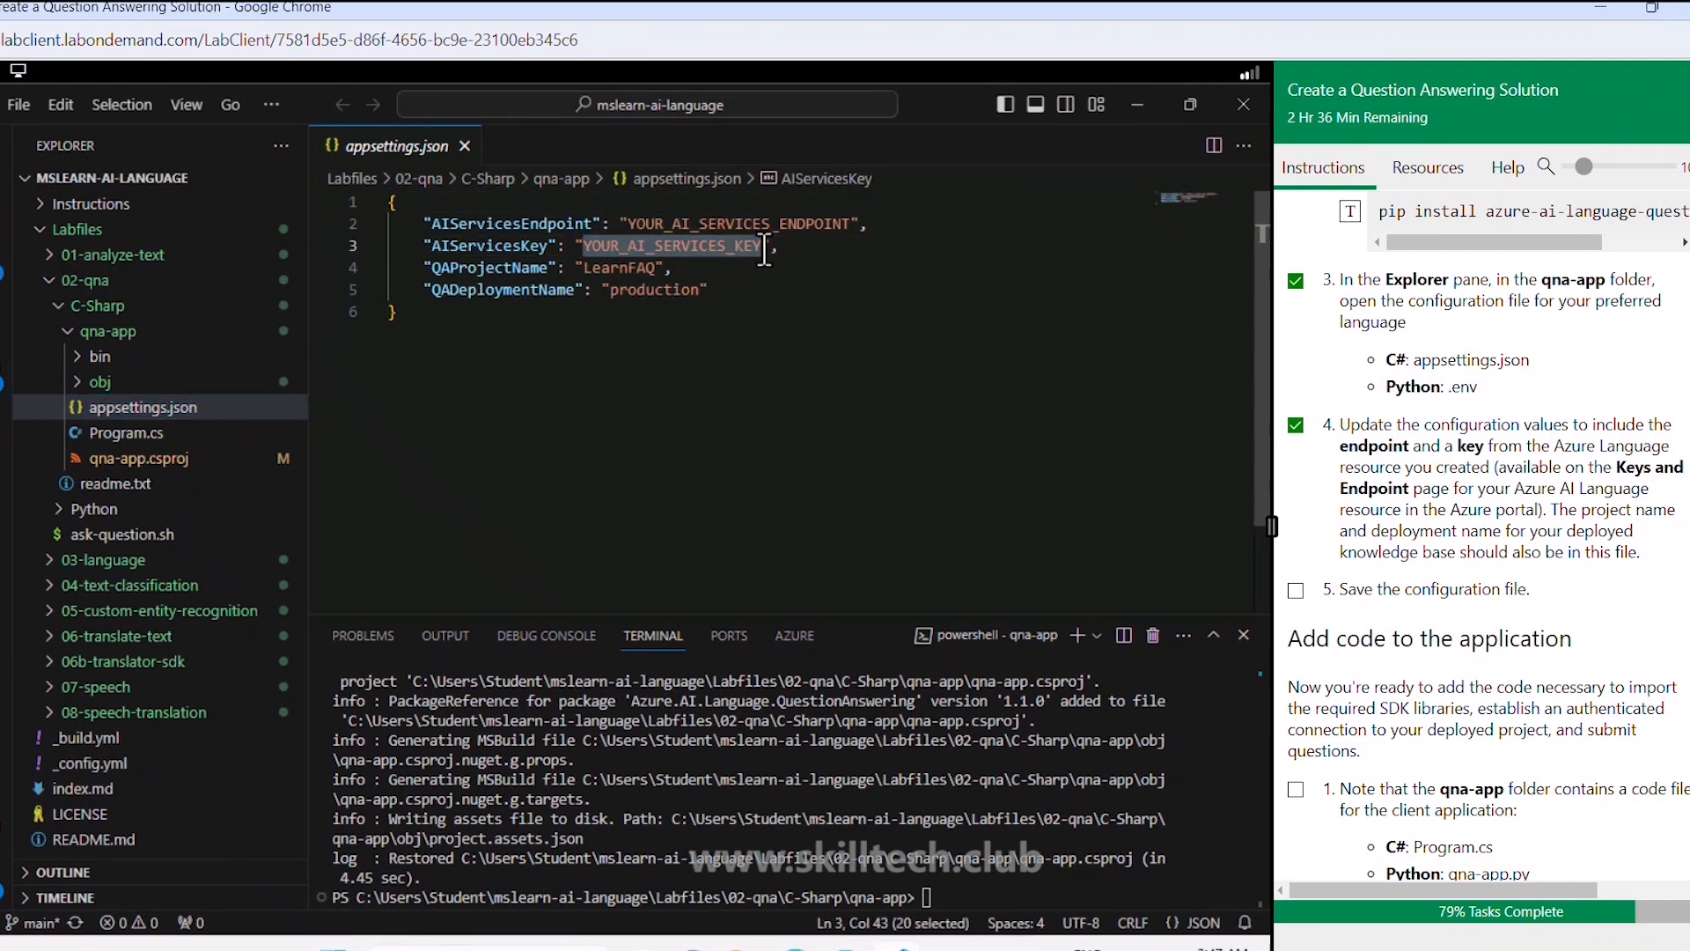
pyautogui.hotkey('ctrl', 'v')
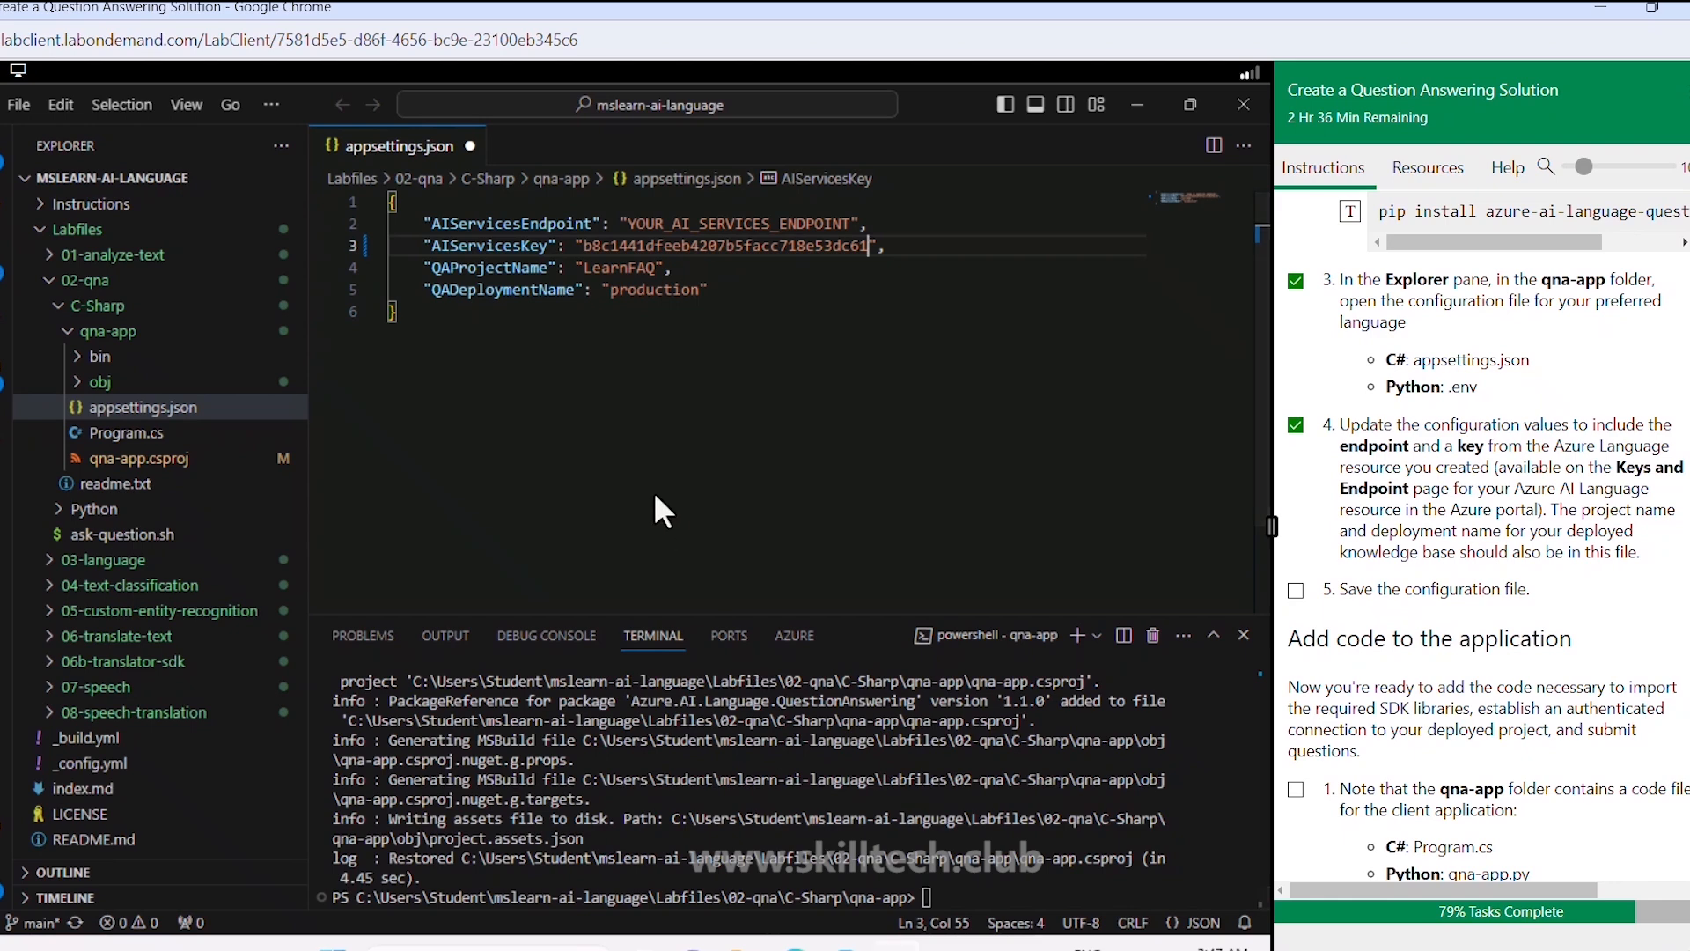
# Step: Copy the Language resource's endpoint URL from the Azure portal and paste it as the AIServicesEndpoint value in appsettings.json
pyautogui.hotkey('alt', 'Tab')
pyautogui.click(1063, 823)
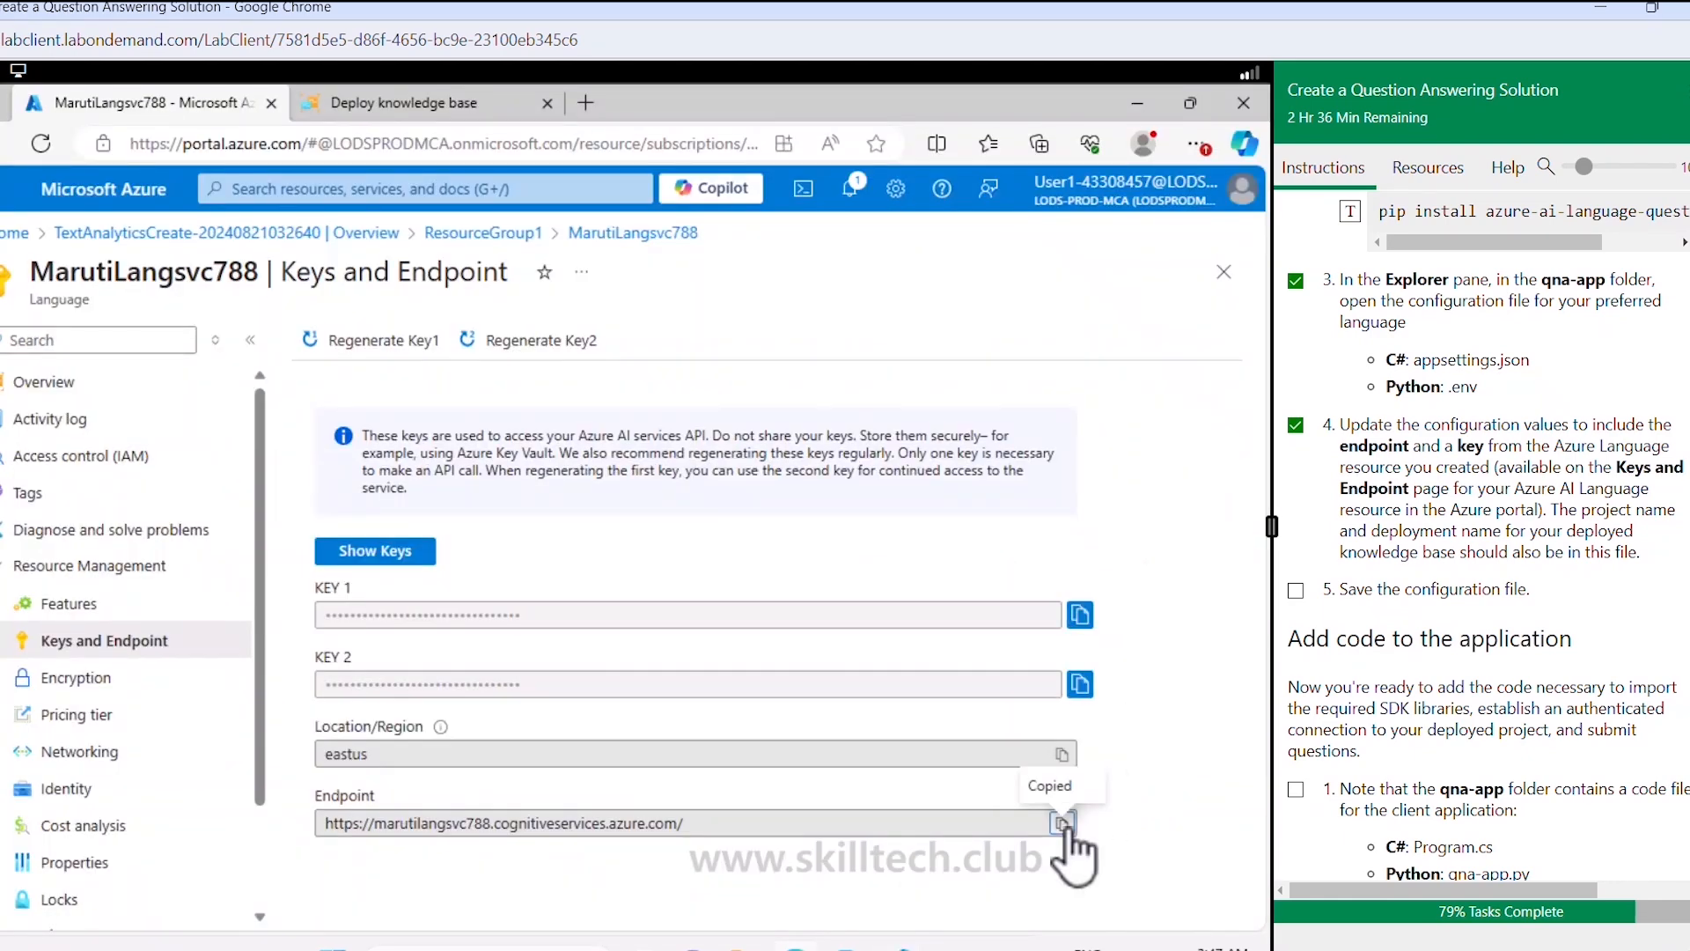
pyautogui.hotkey('alt', 'Tab')
pyautogui.moveTo(627, 223); pyautogui.dragTo(851, 223)
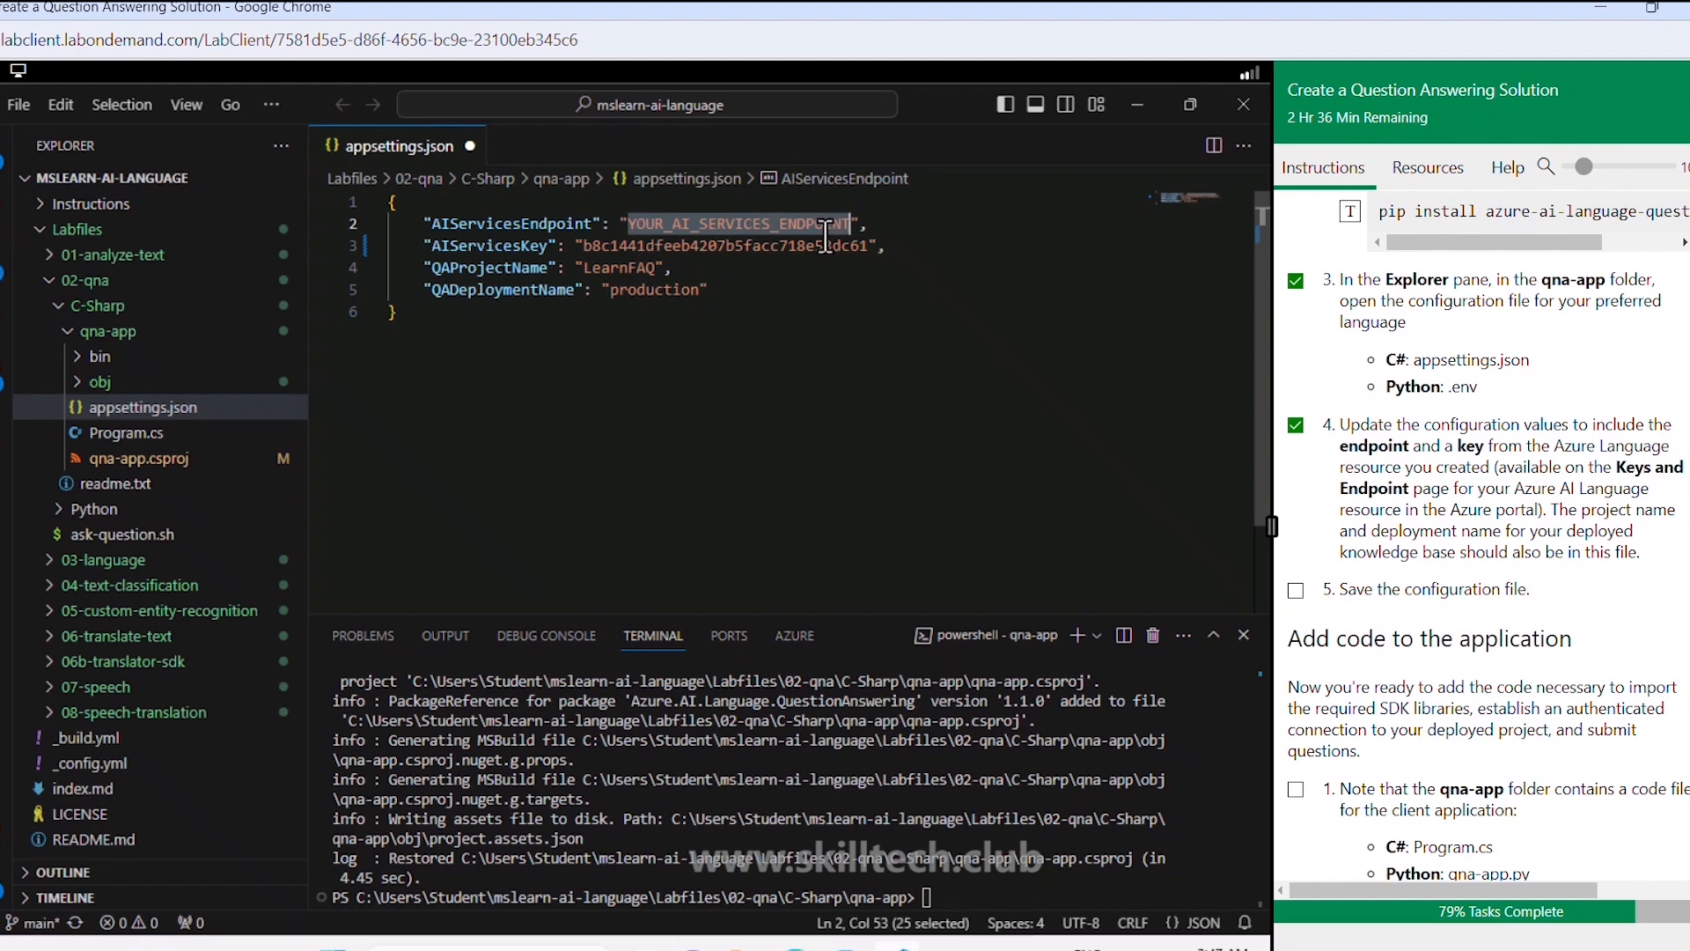
pyautogui.hotkey('ctrl', 'v')
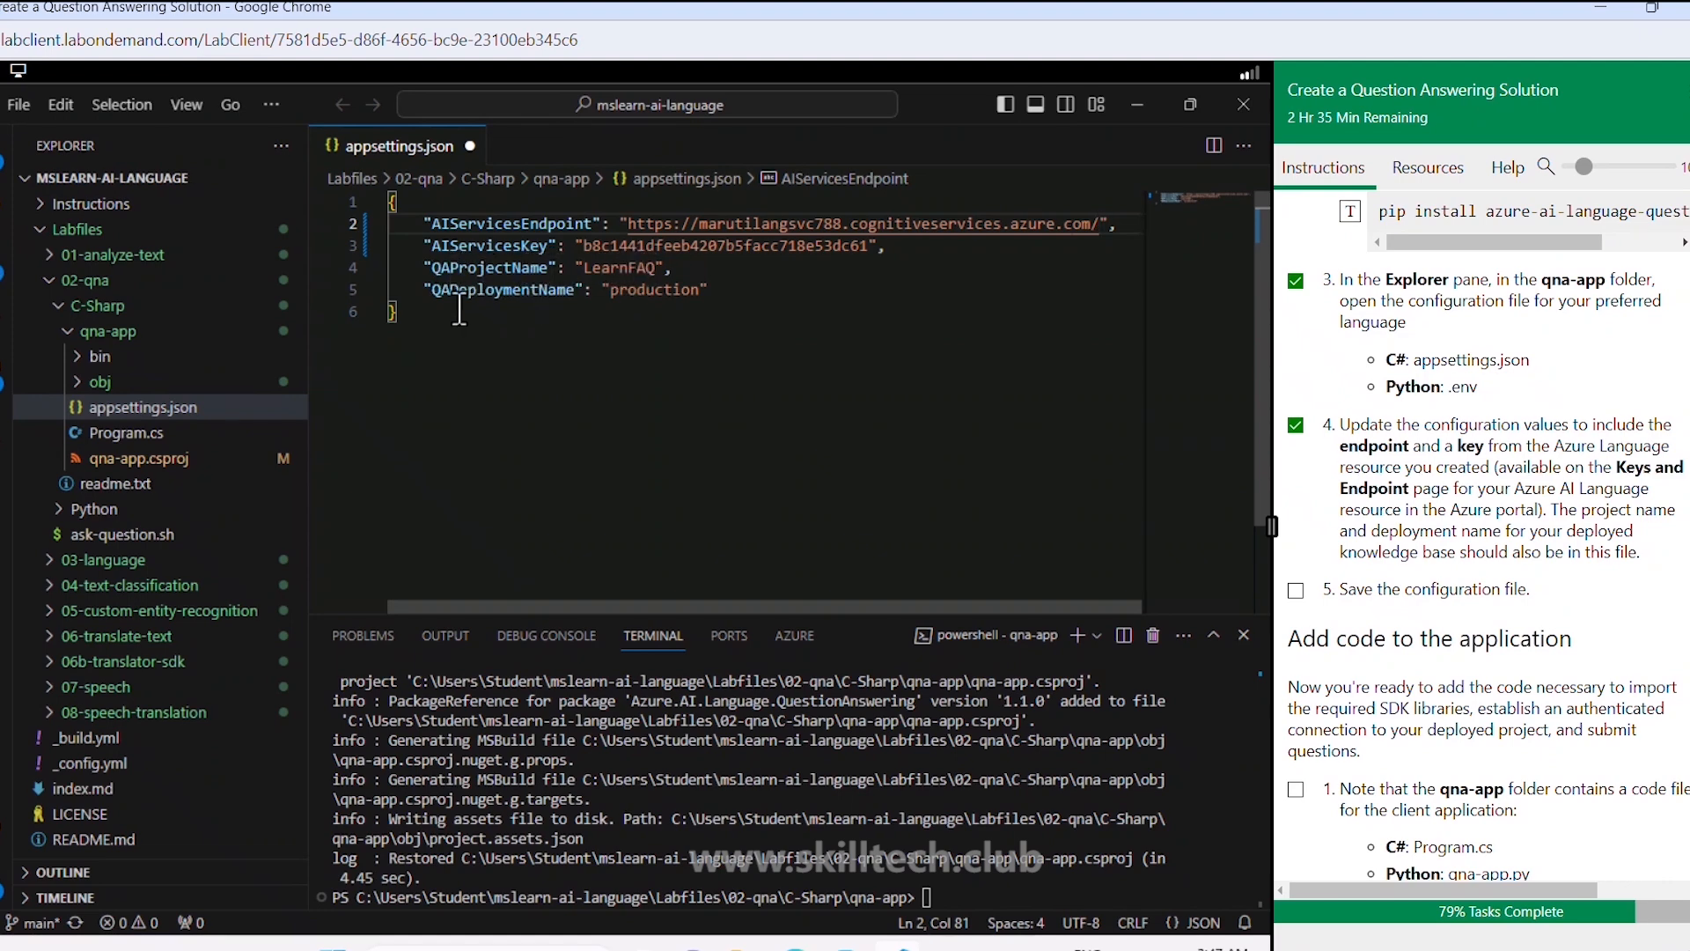
# Step: Check the QADeploymentName value against the LearnFAQ Deploy knowledge base page in Language Studio, closing the feedback pane there
pyautogui.doubleClick(625, 291)
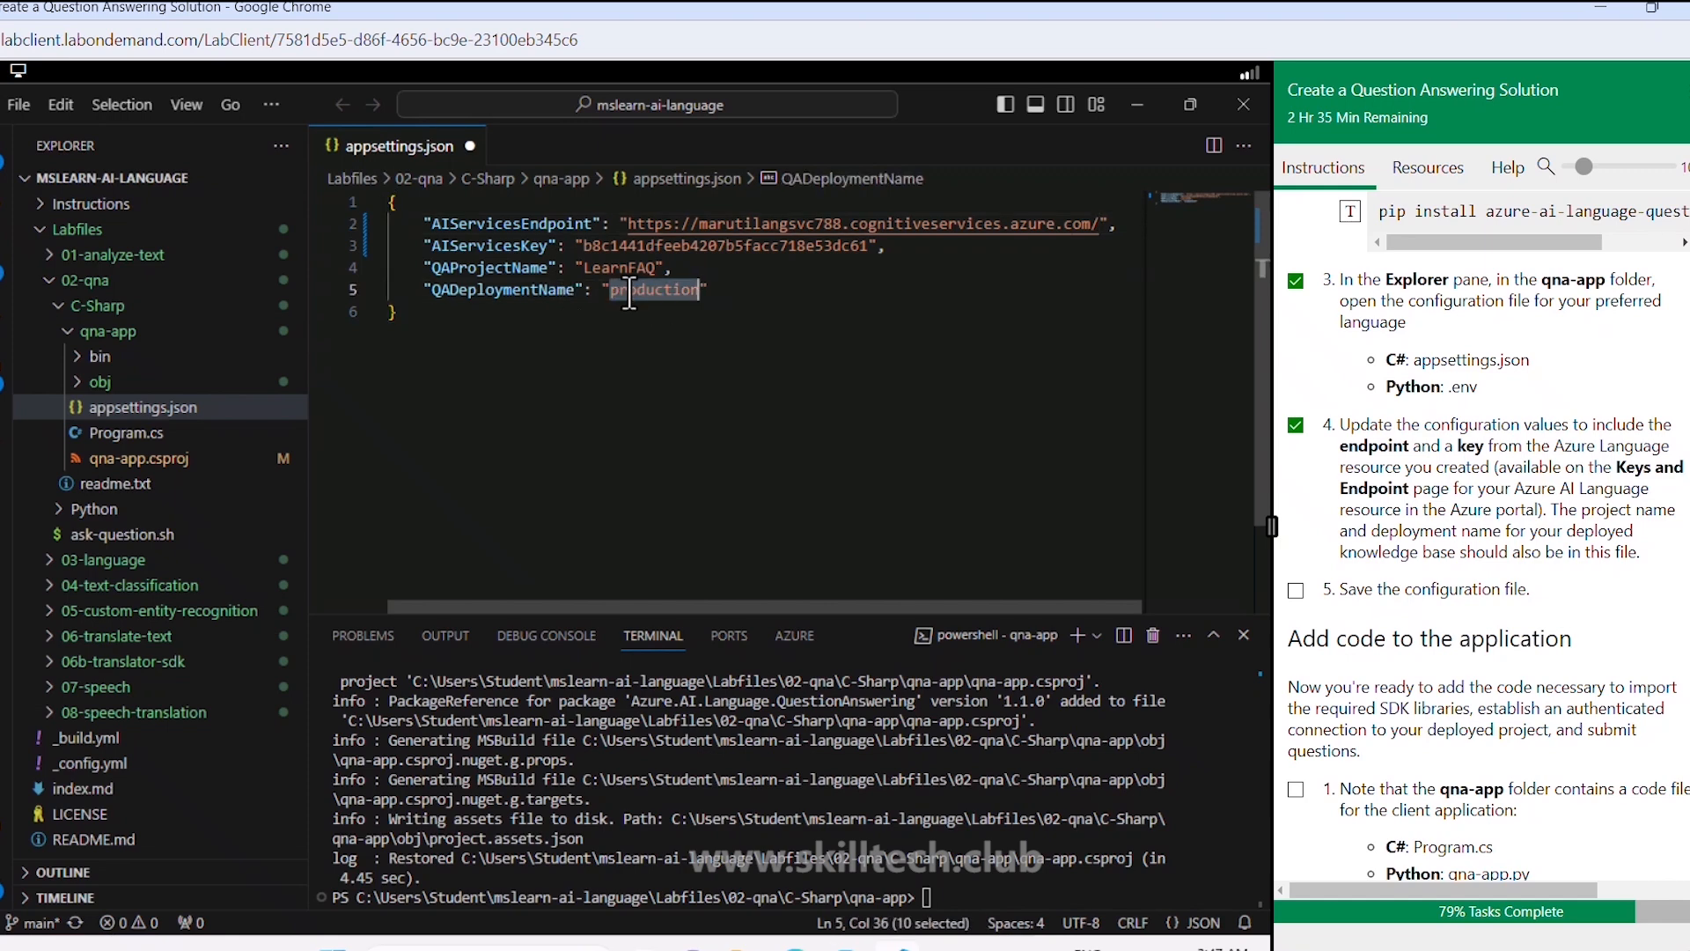
pyautogui.click(796, 948)
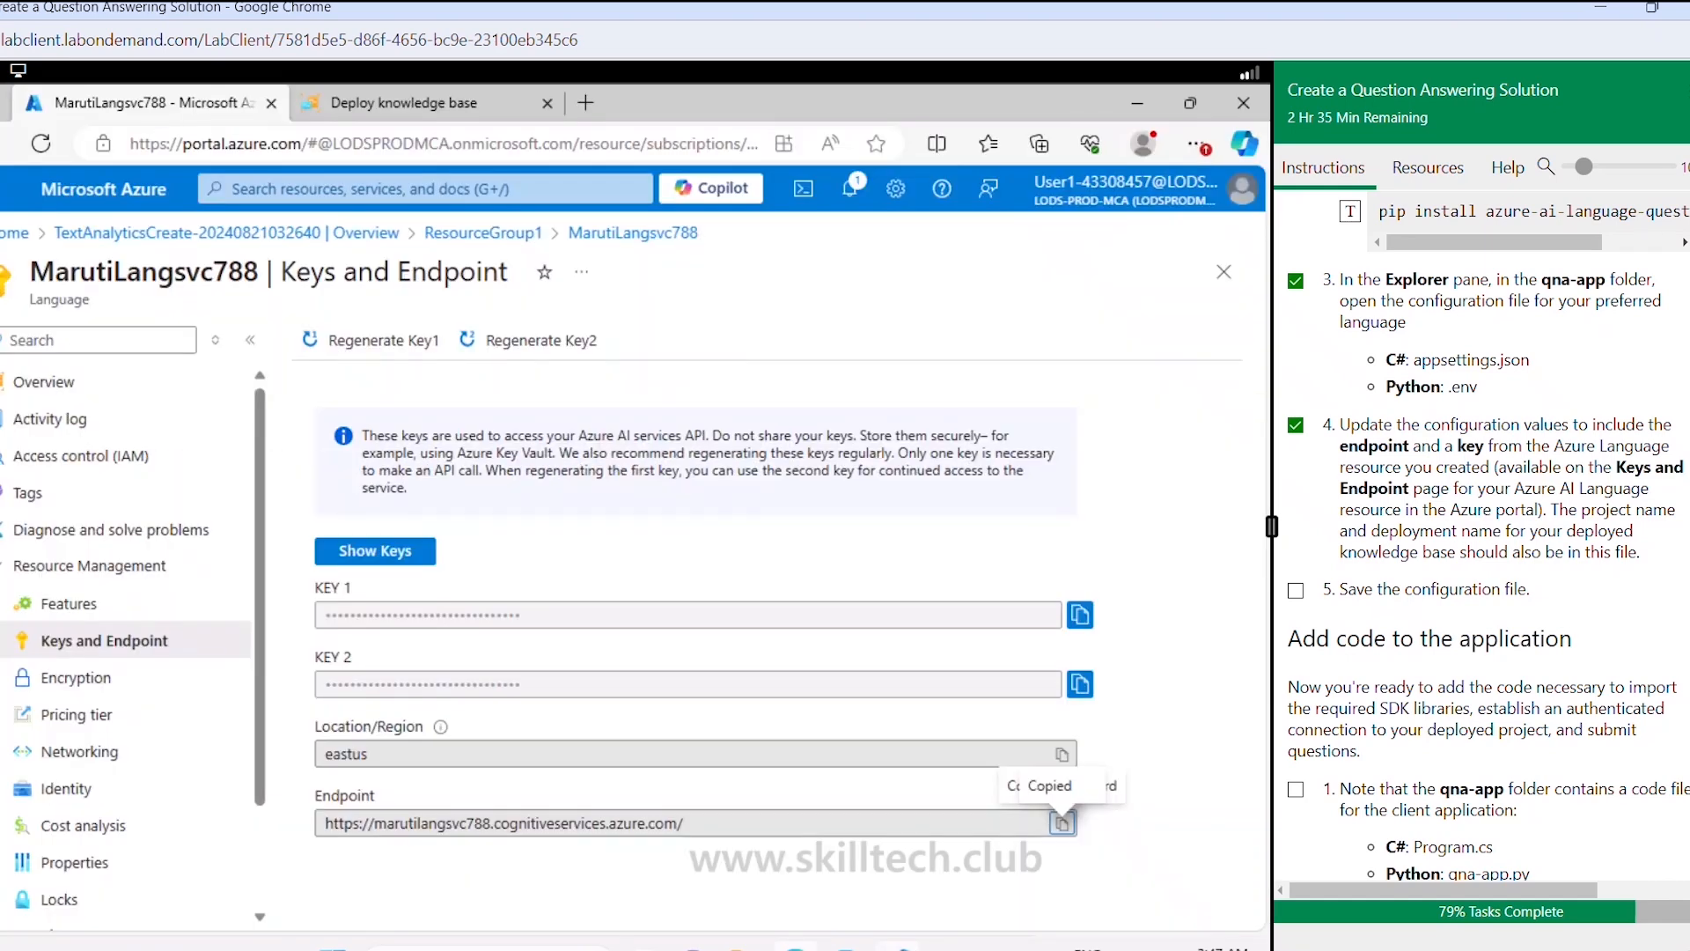
pyautogui.click(429, 104)
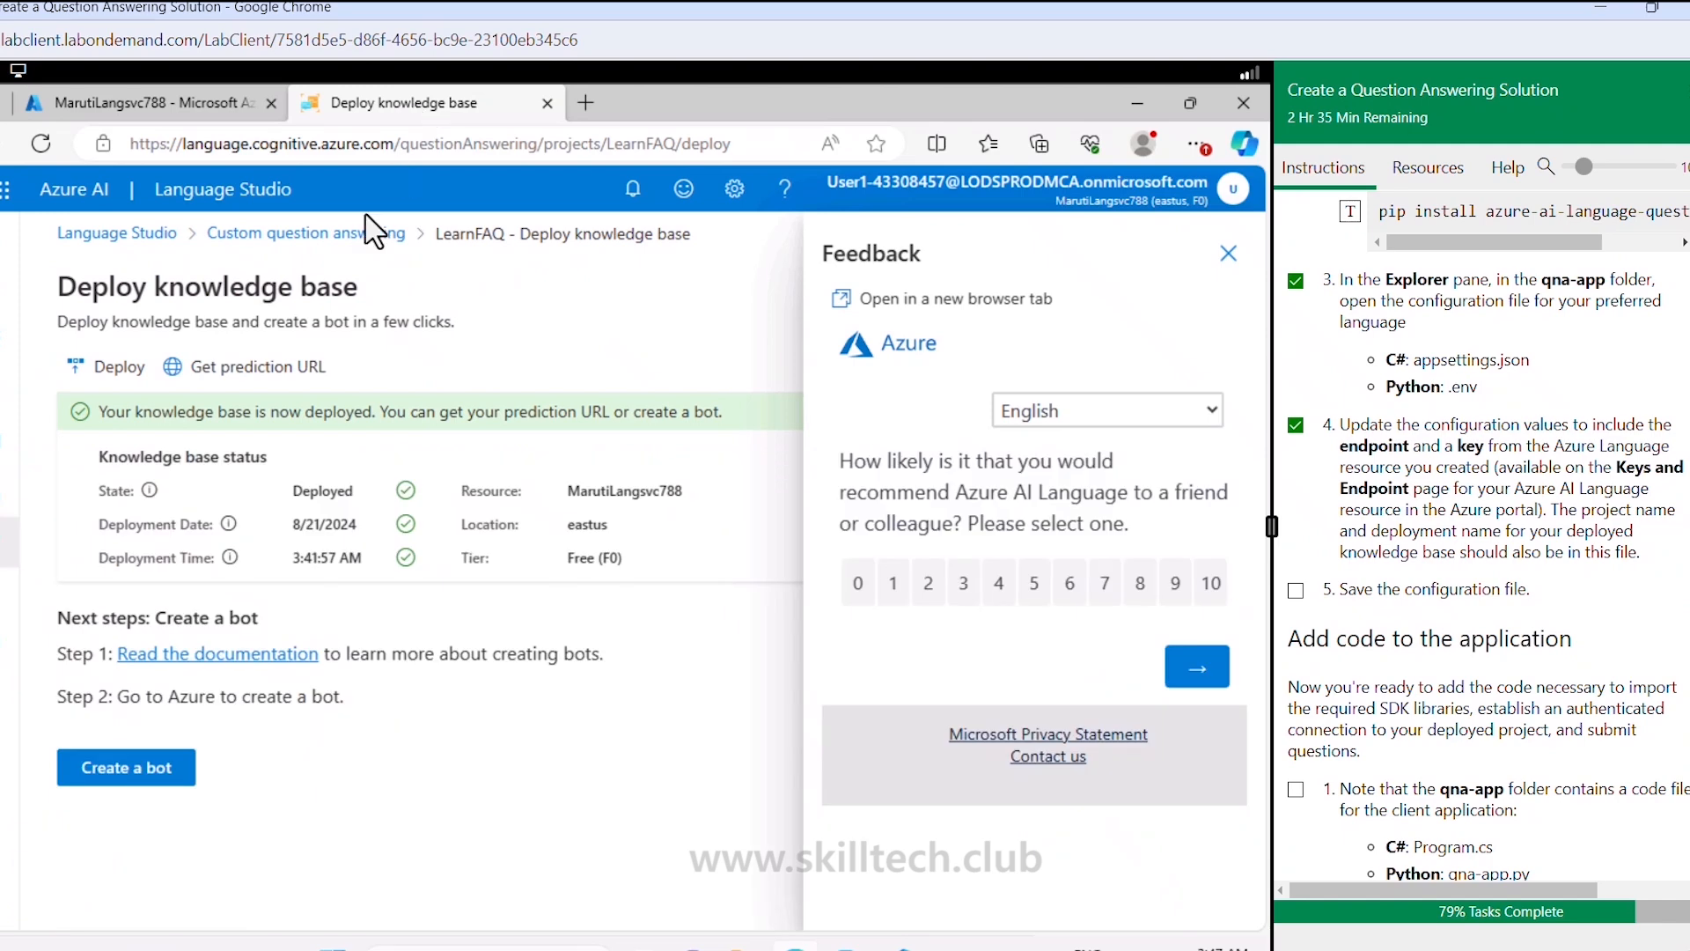
pyautogui.click(1229, 254)
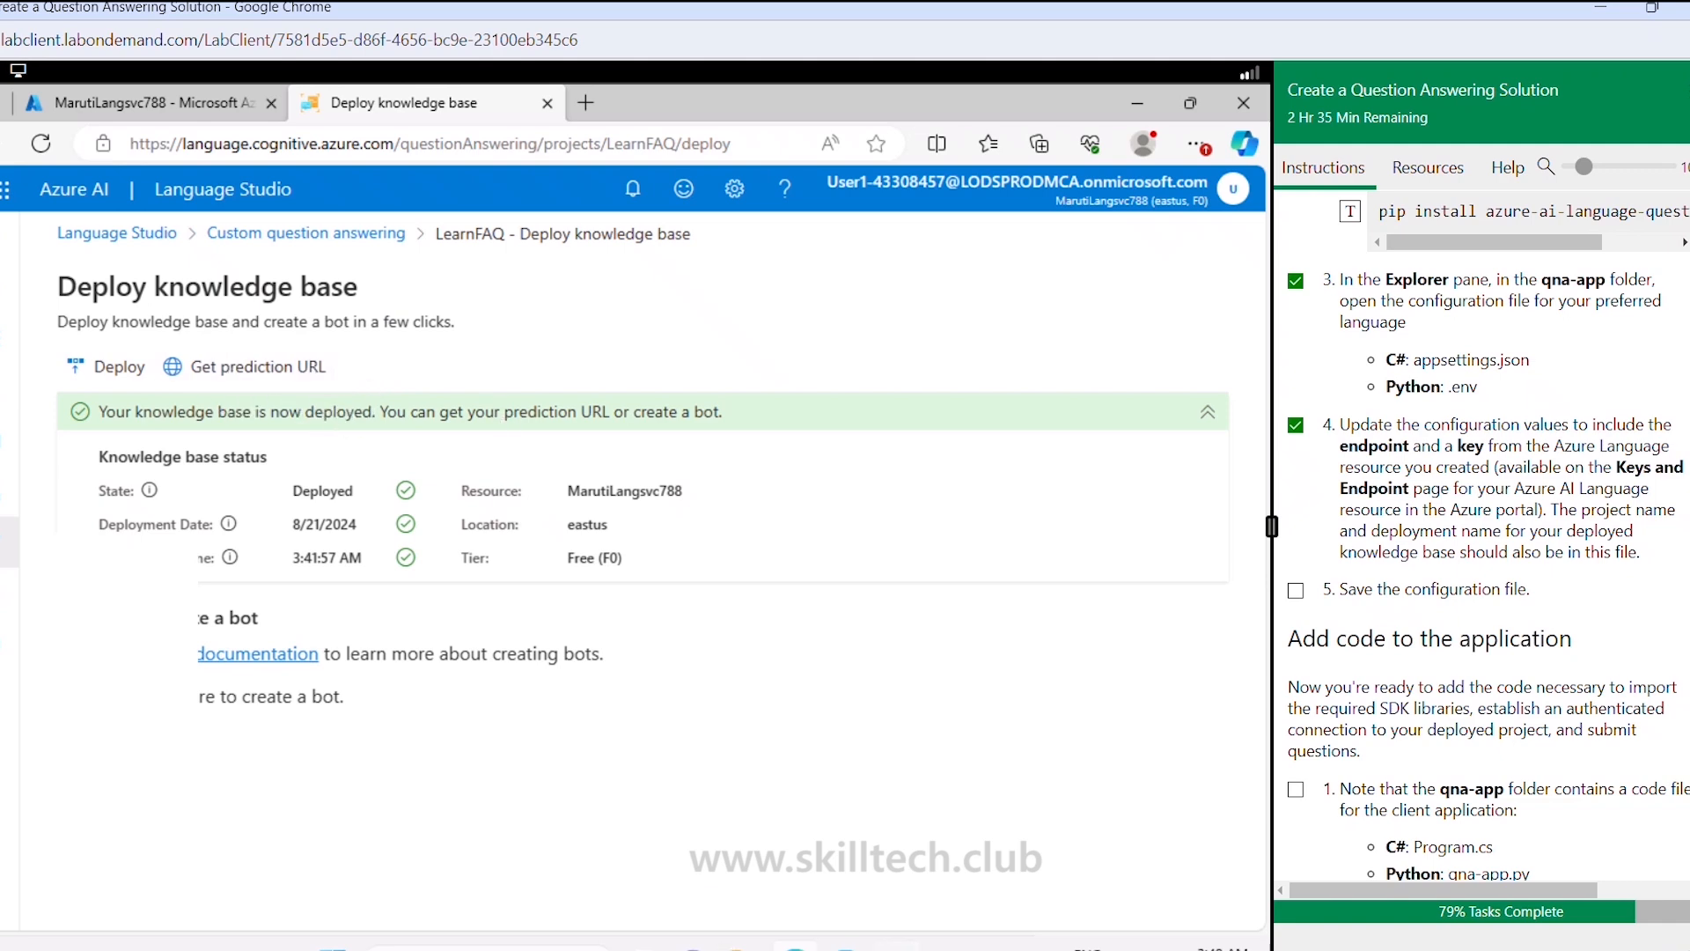
# Step: Return to Visual Studio Code, save appsettings.json and mark configuration task 5 as complete
pyautogui.click(902, 947)
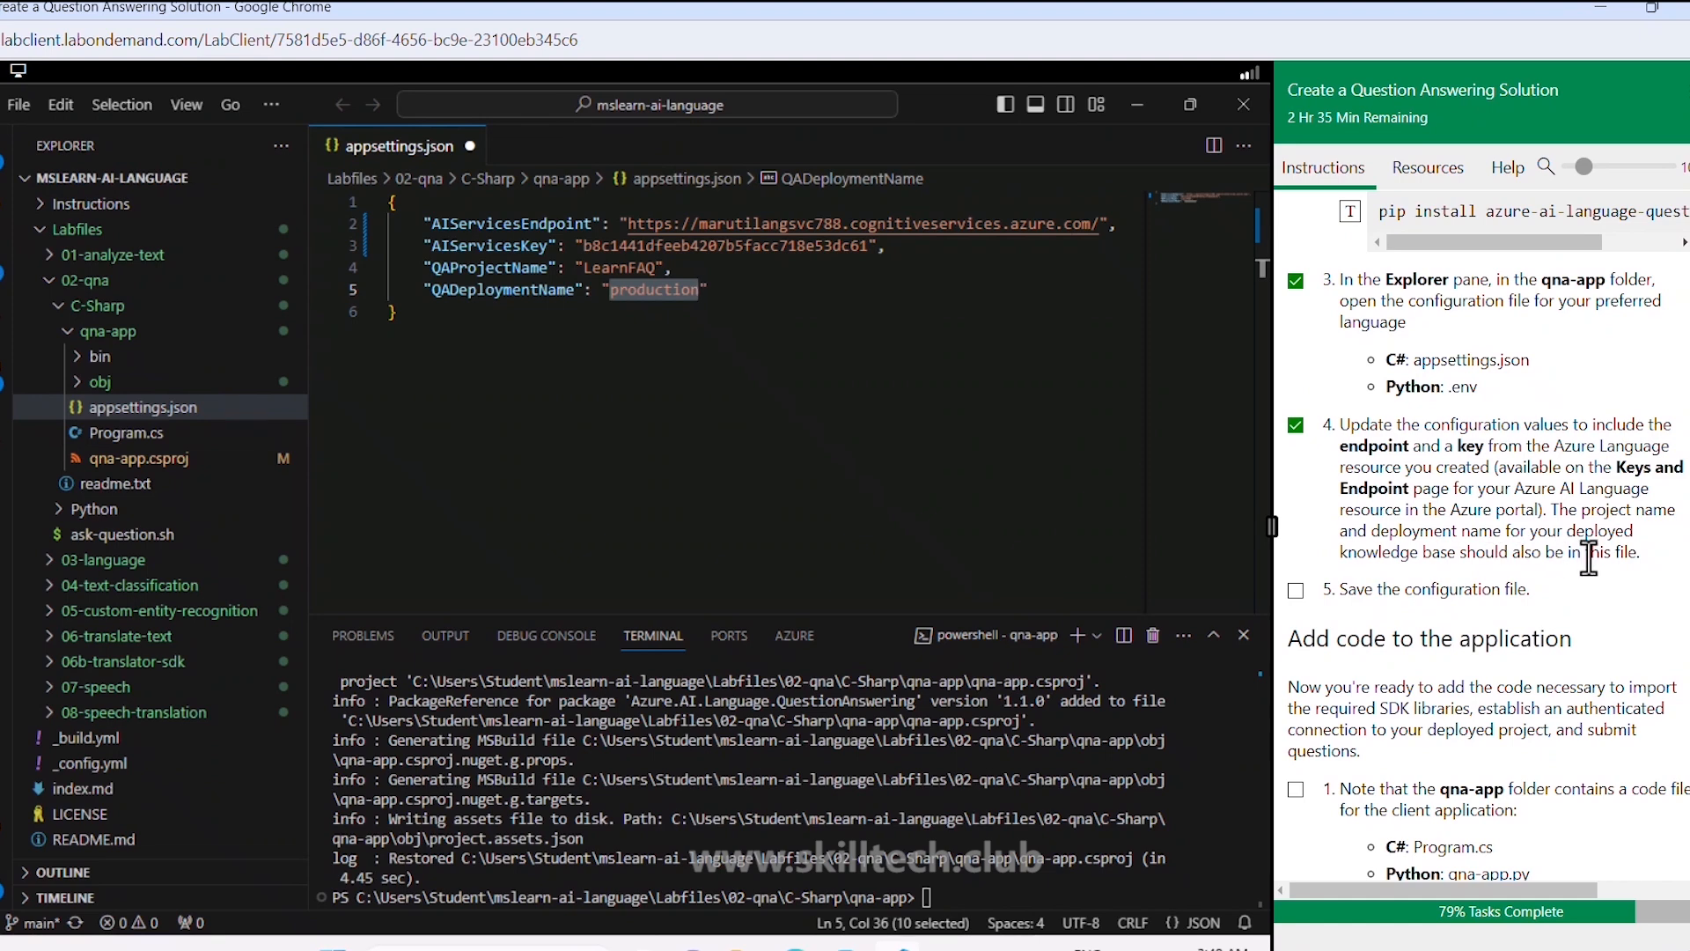
pyautogui.click(671, 405)
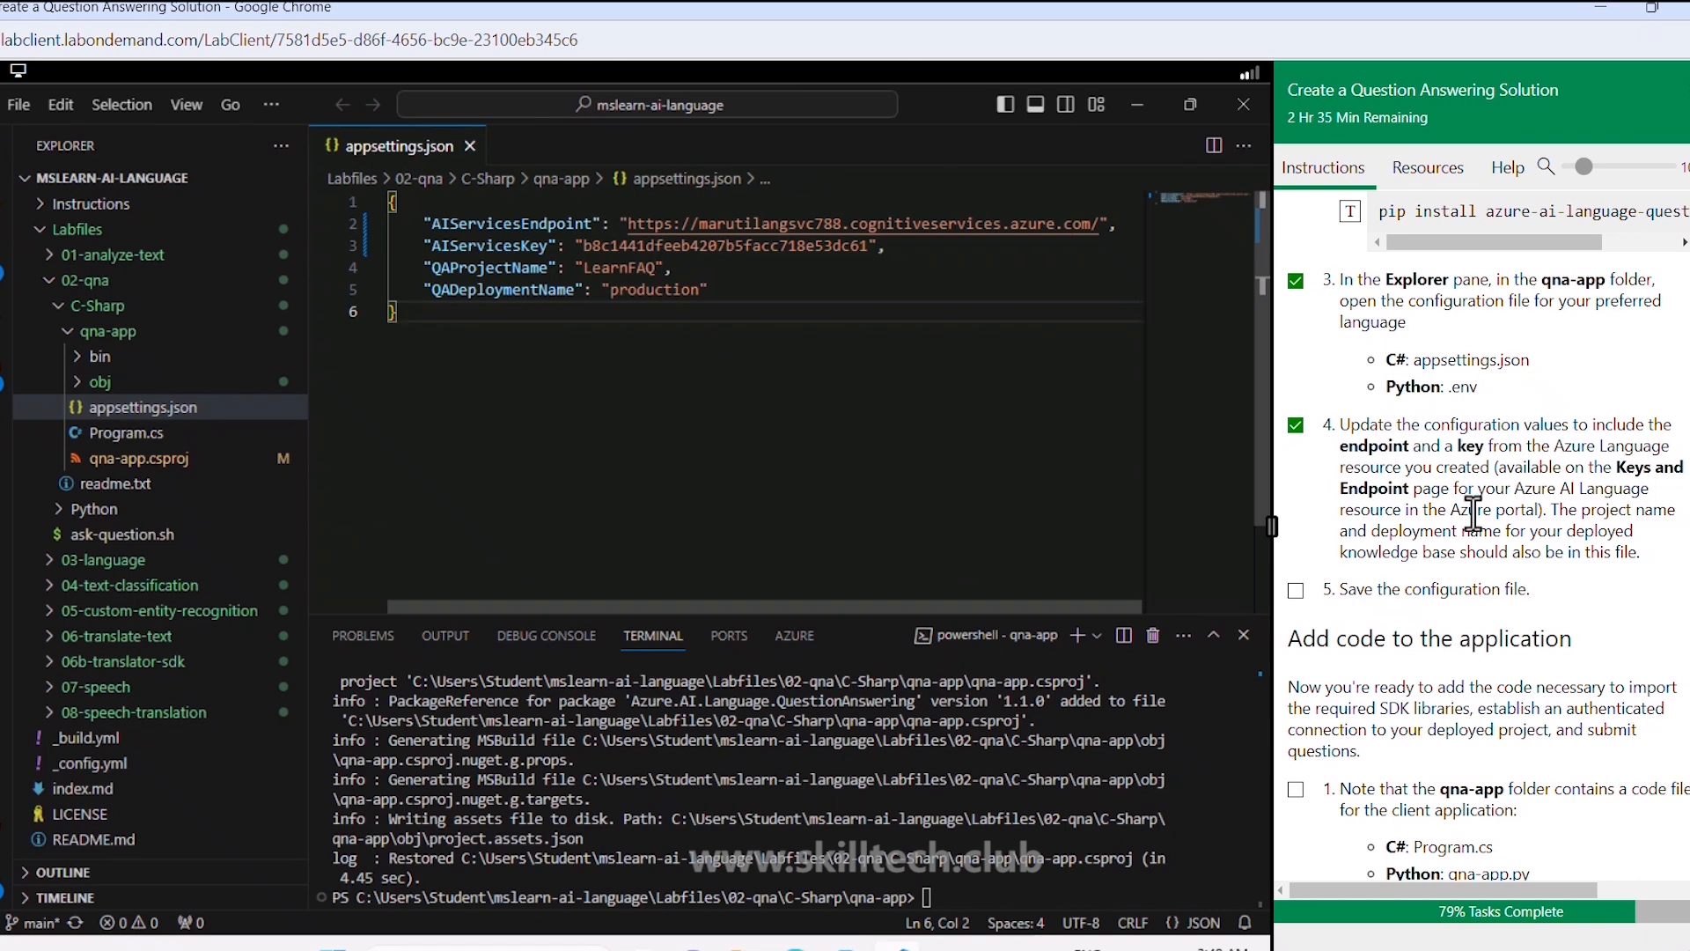
pyautogui.click(1295, 589)
# Step: Insert the lab's C# imports for Azure and Azure.AI.Language.QuestionAnswering below the Import namespaces comment in Program.cs and save the file
pyautogui.scroll(-5, 1369, 598)
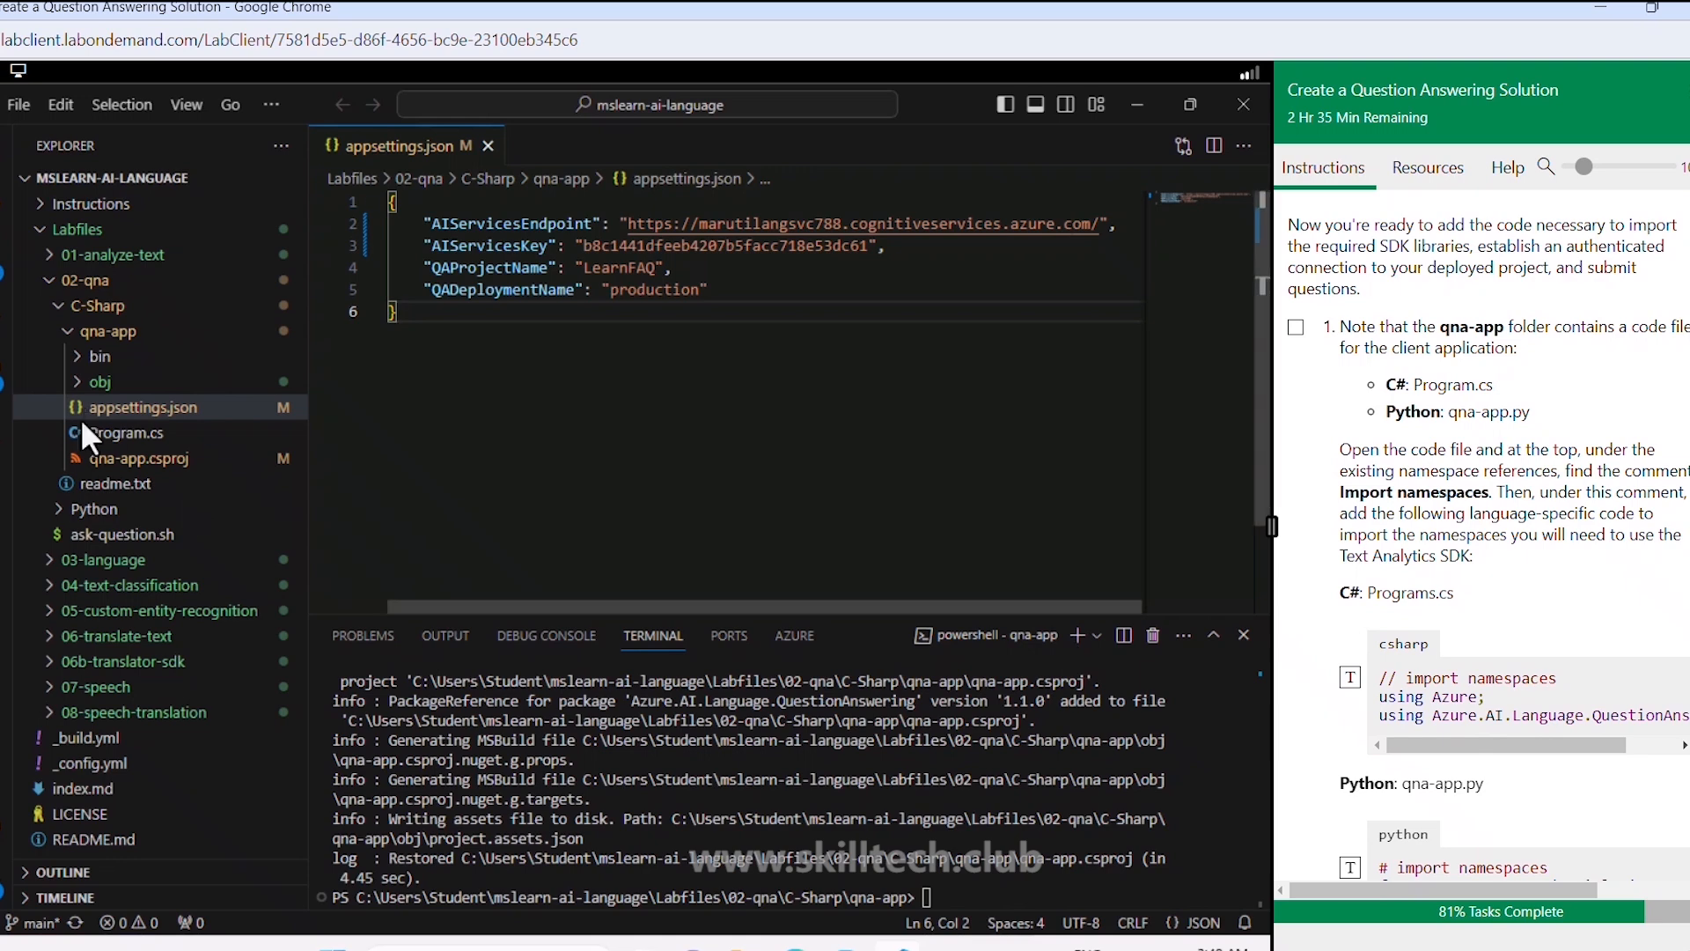
pyautogui.click(126, 438)
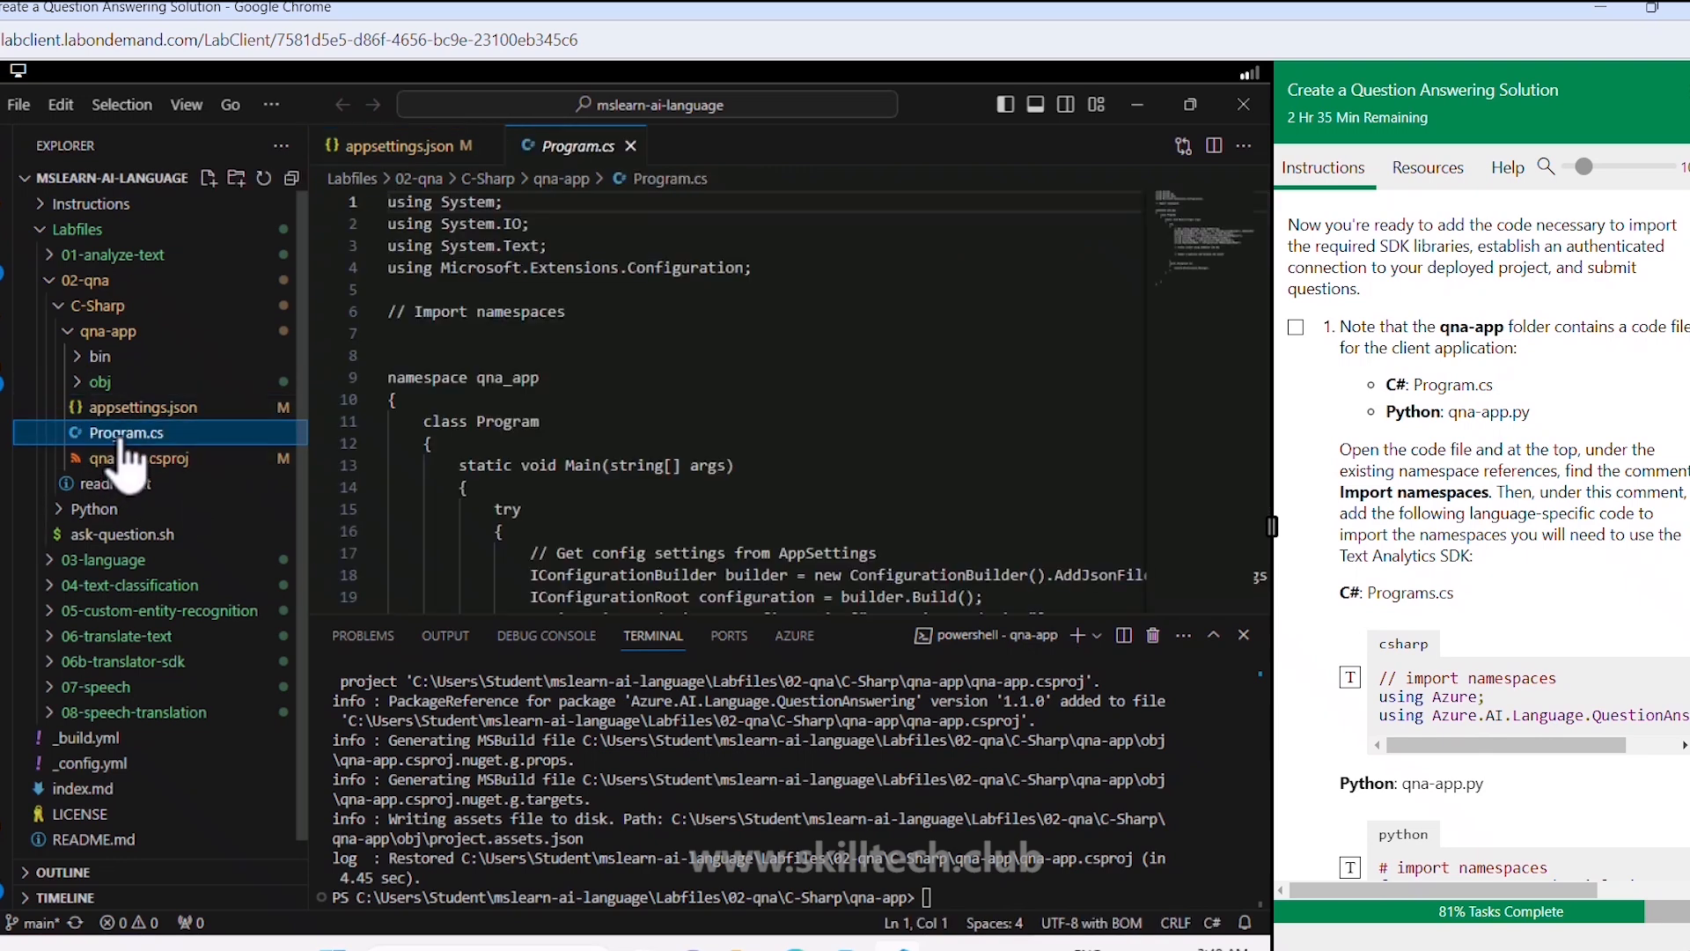
pyautogui.click(396, 333)
pyautogui.scroll(-3, 1462, 556)
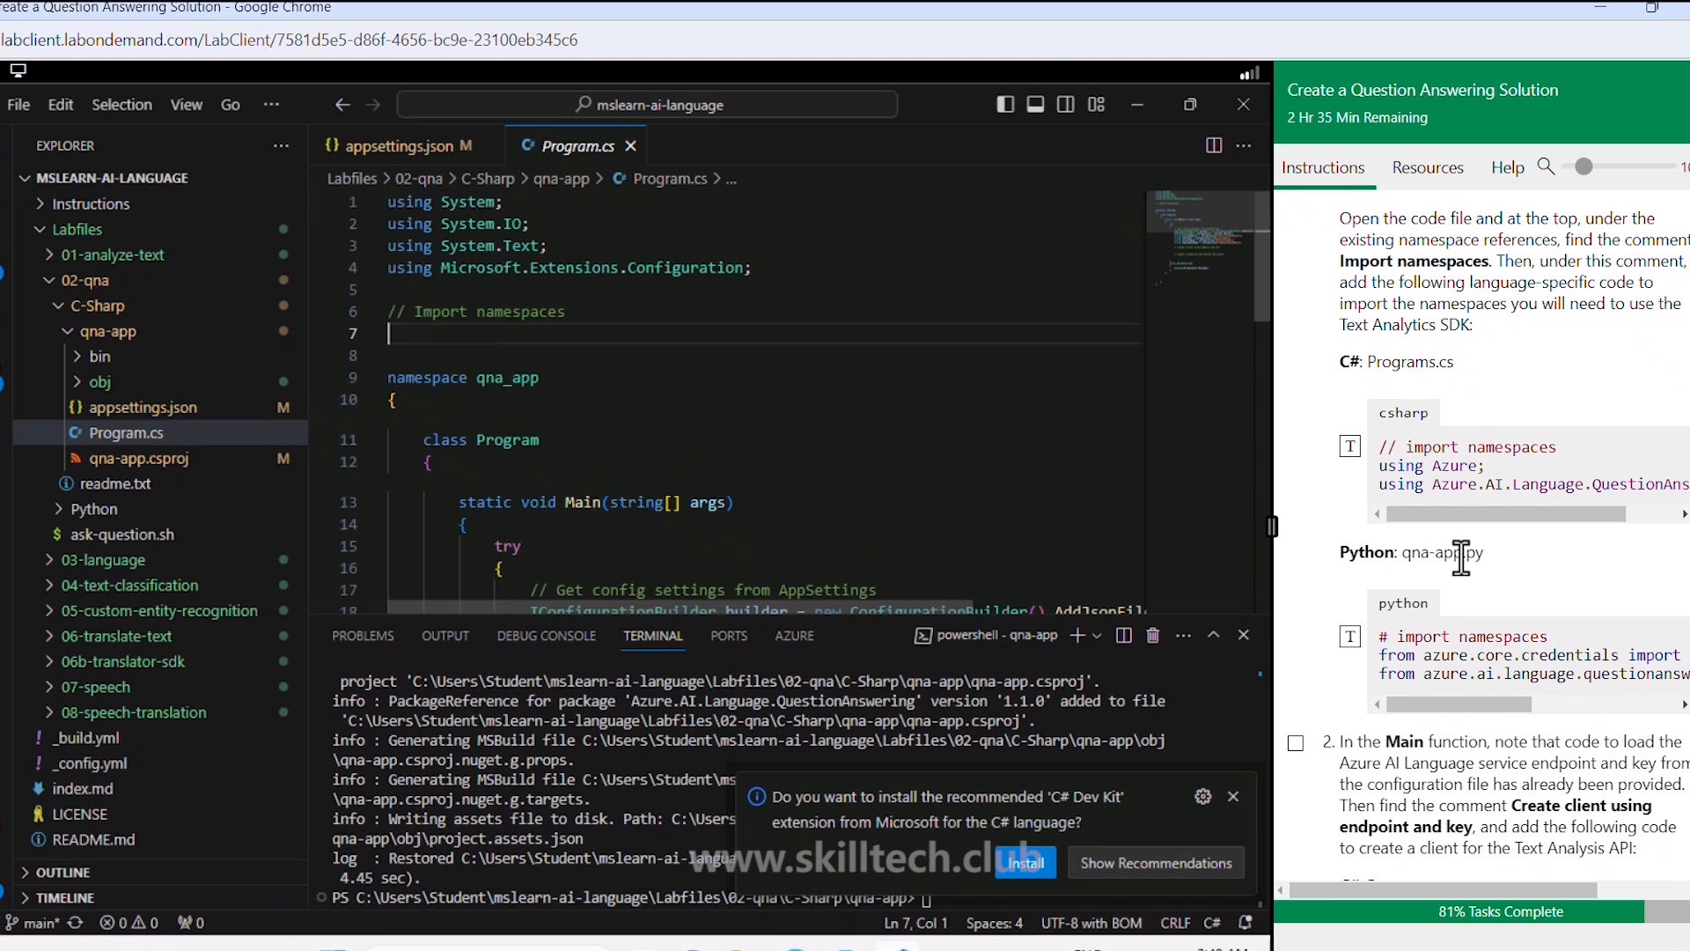
pyautogui.click(1350, 446)
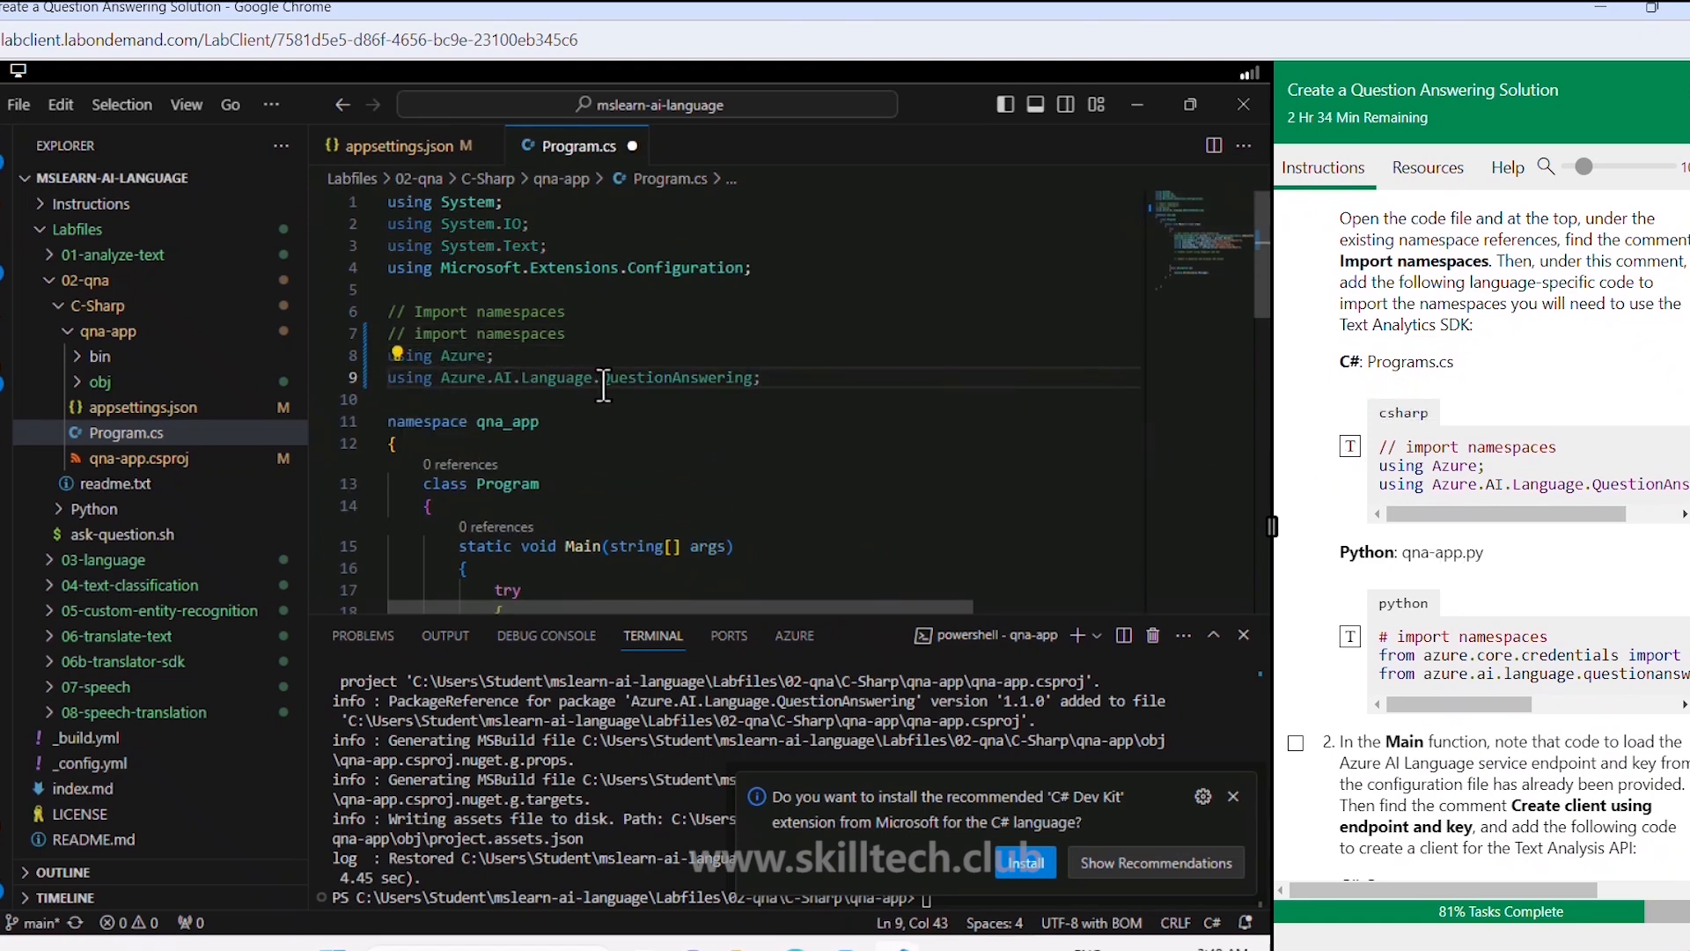
pyautogui.hotkey('ctrl', 's')
# Step: Insert the lab's C# client creation code below the "Create client using endpoint and key" comment in Program.cs
pyautogui.scroll(-2, 773, 428)
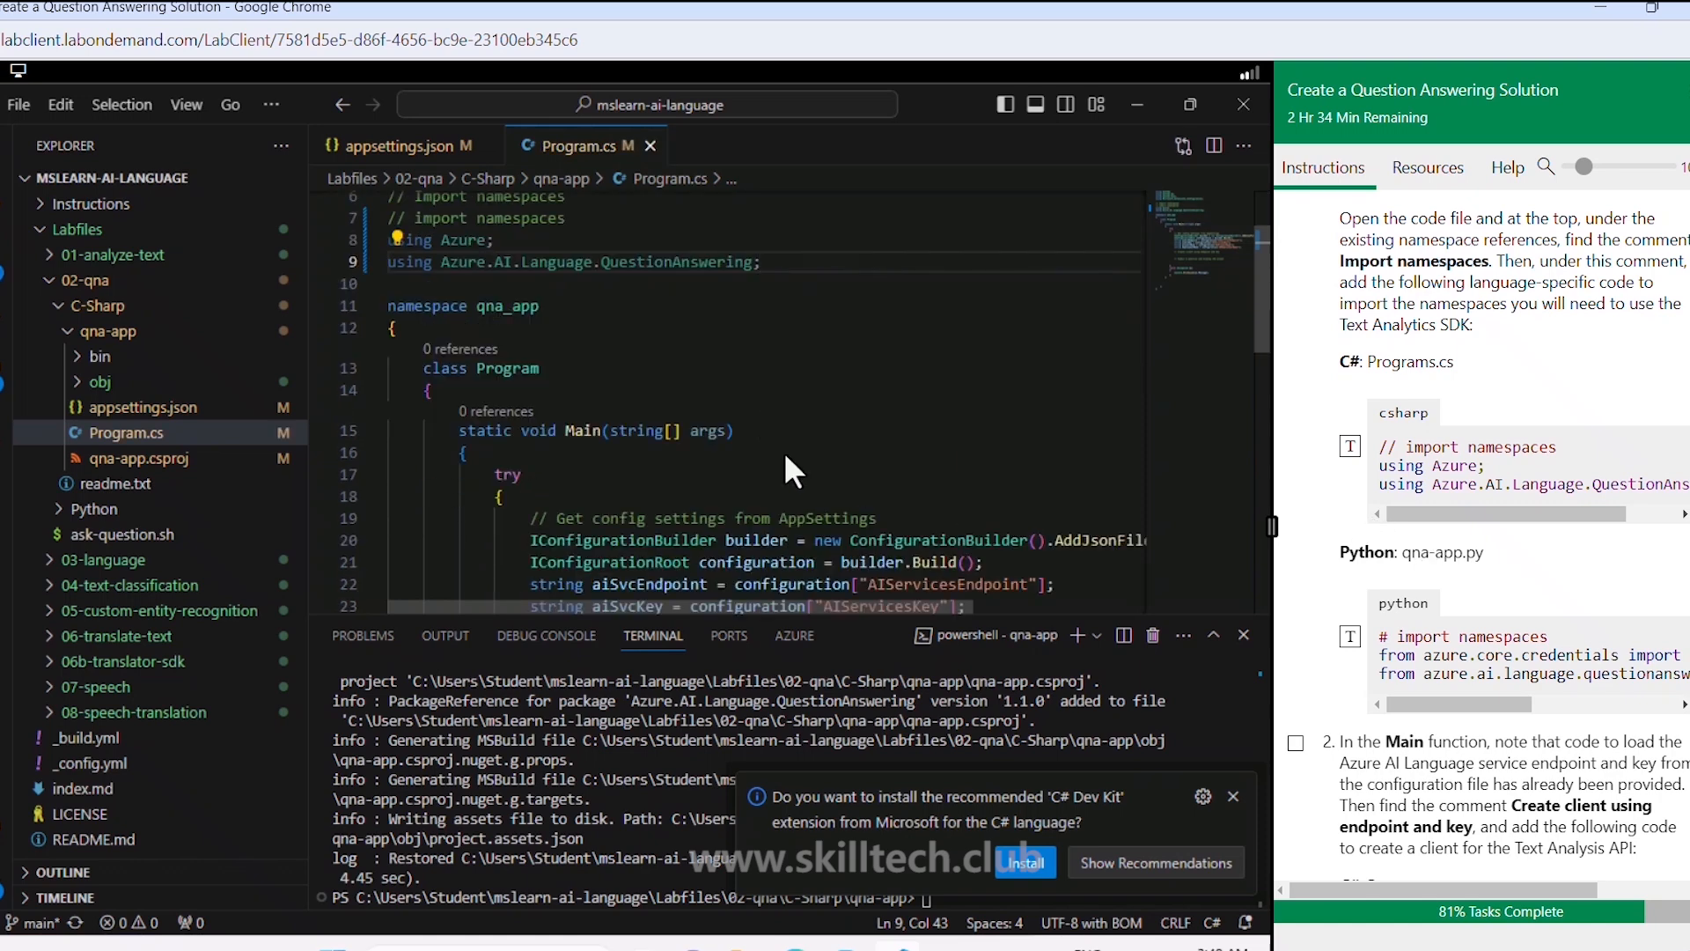
pyautogui.scroll(-2, 650, 395)
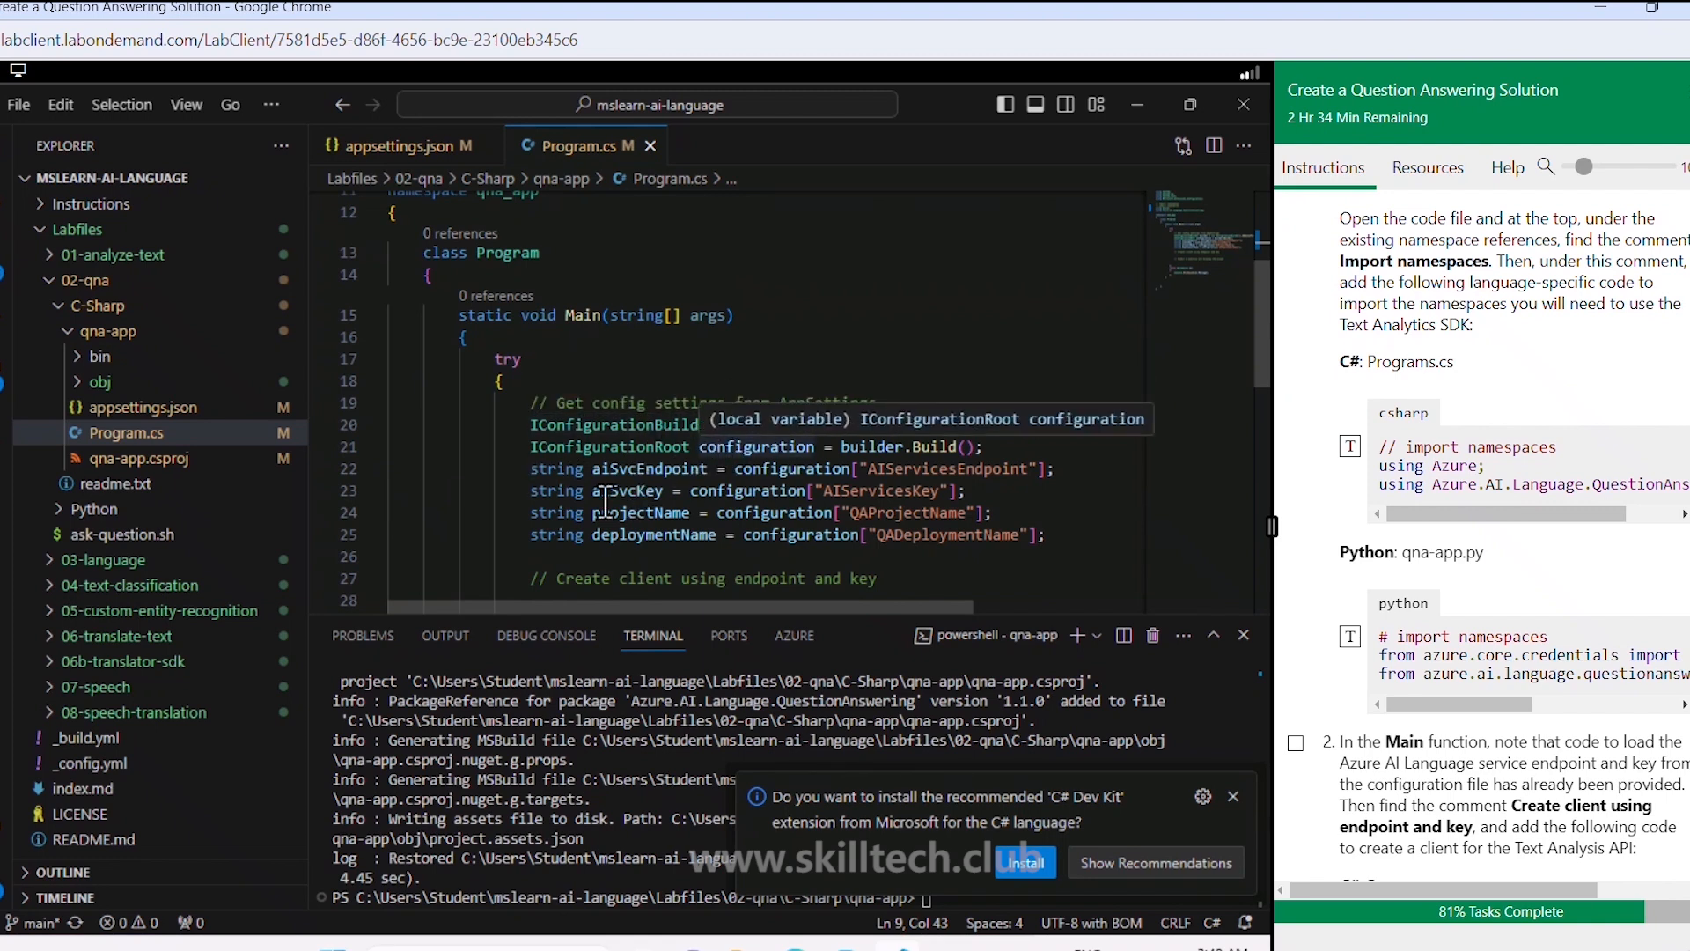
pyautogui.scroll(-2, 704, 535)
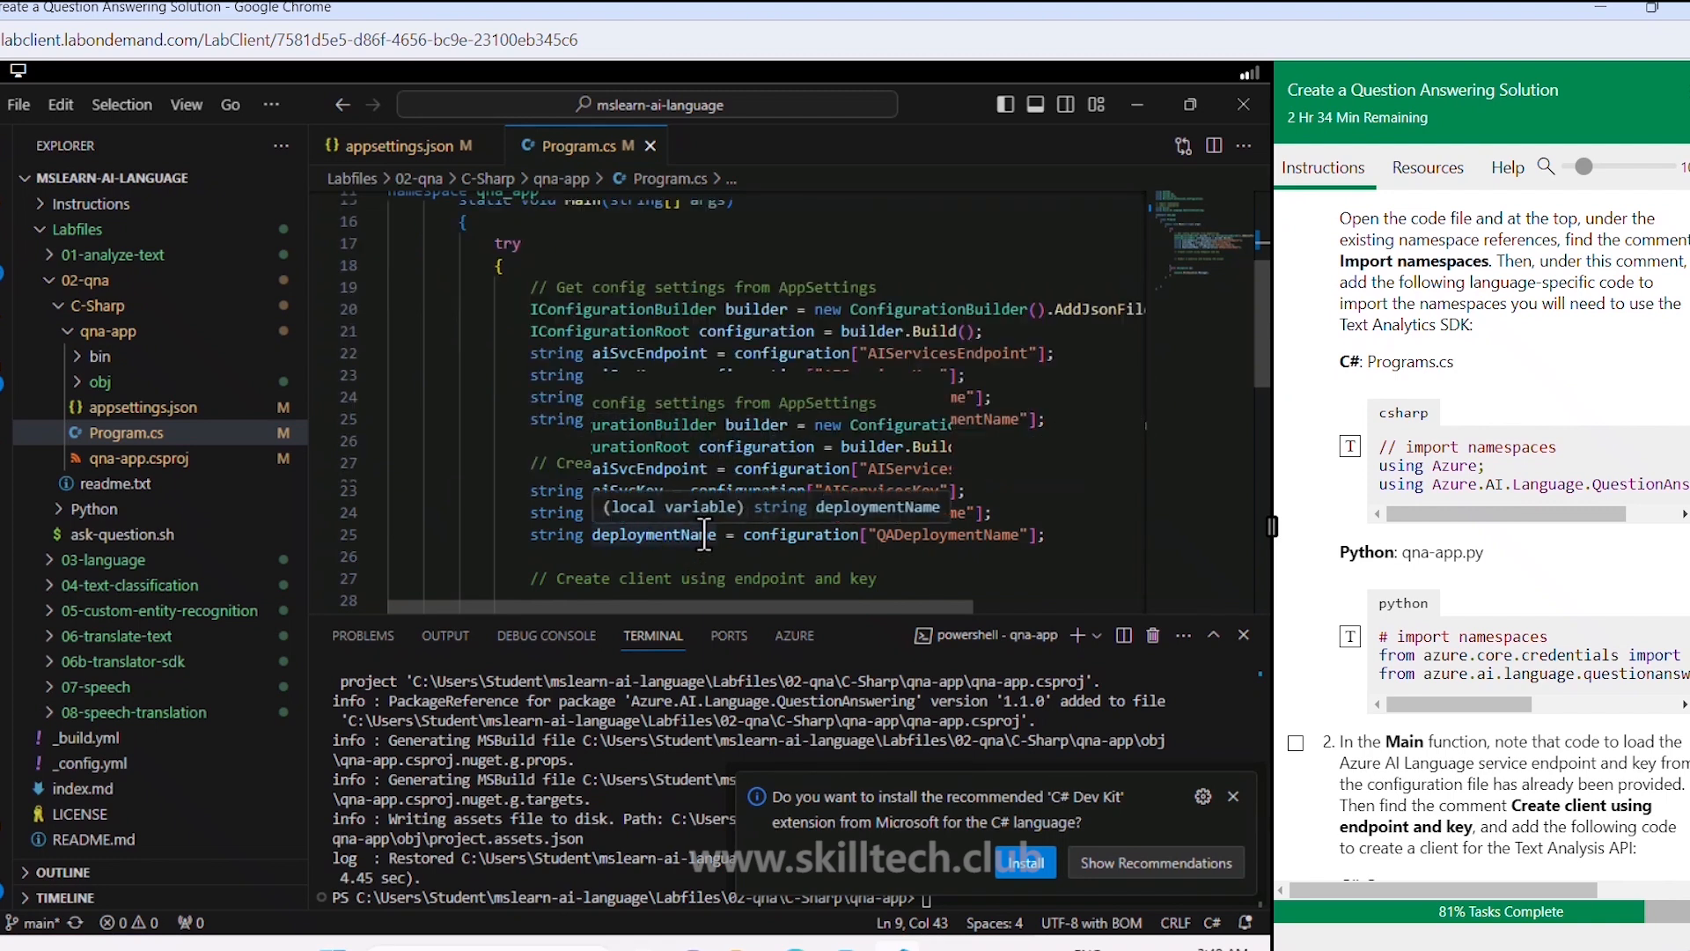
pyautogui.click(629, 464)
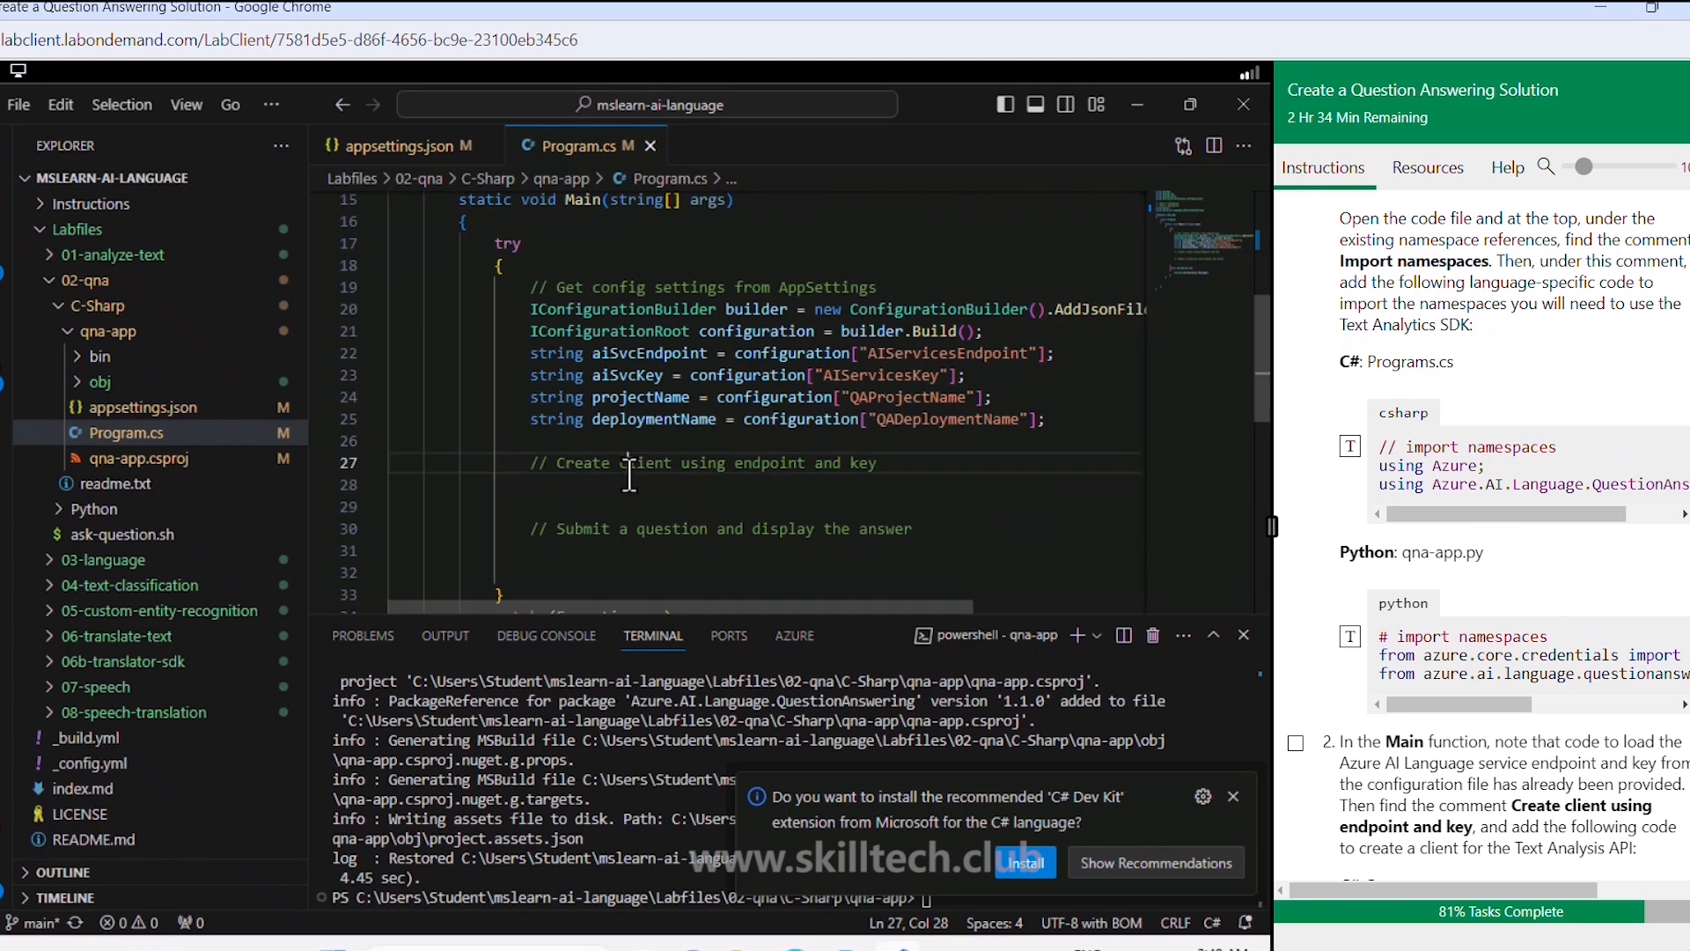
pyautogui.click(629, 485)
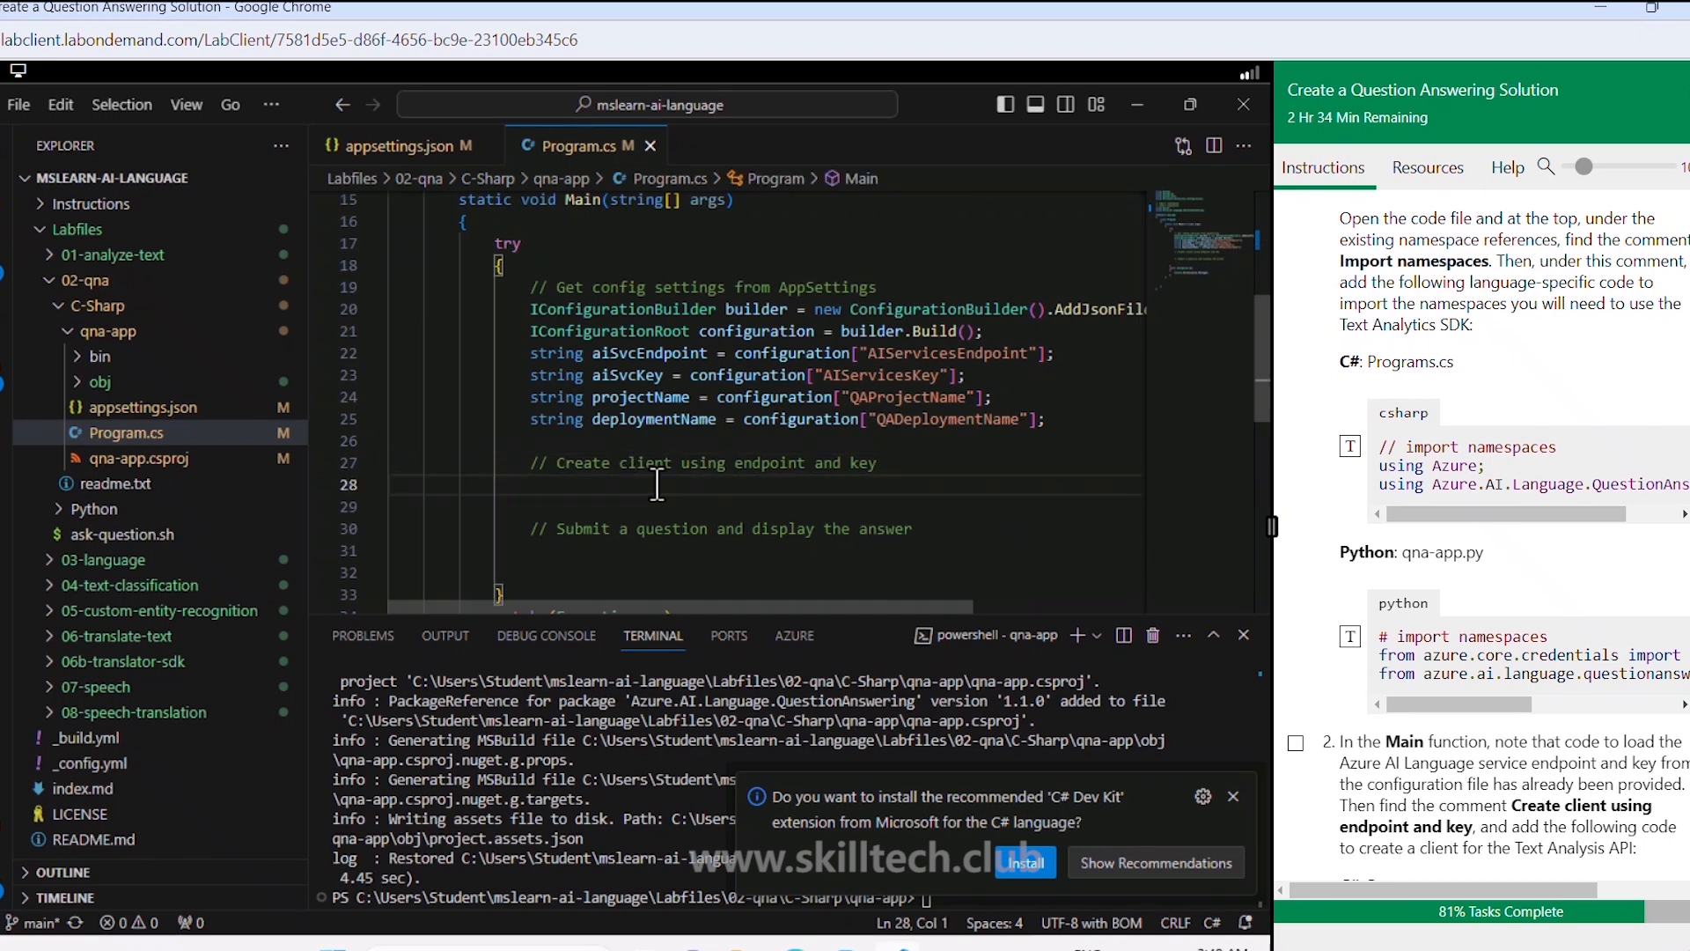
pyautogui.scroll(-4, 1347, 545)
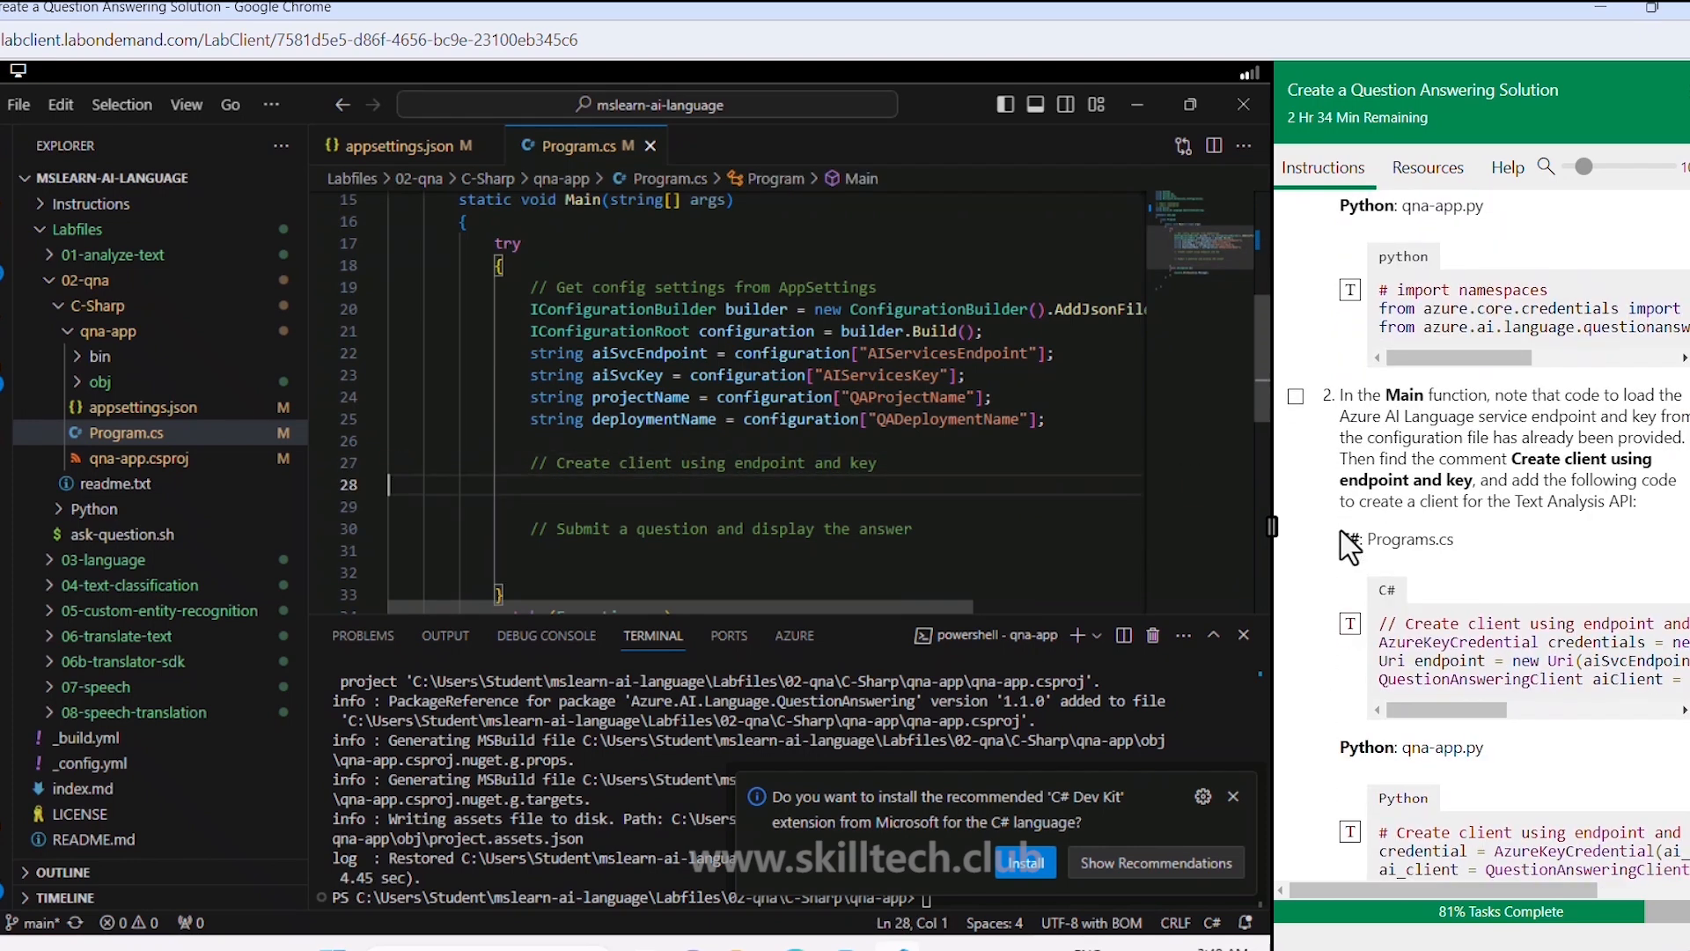
pyautogui.click(1350, 624)
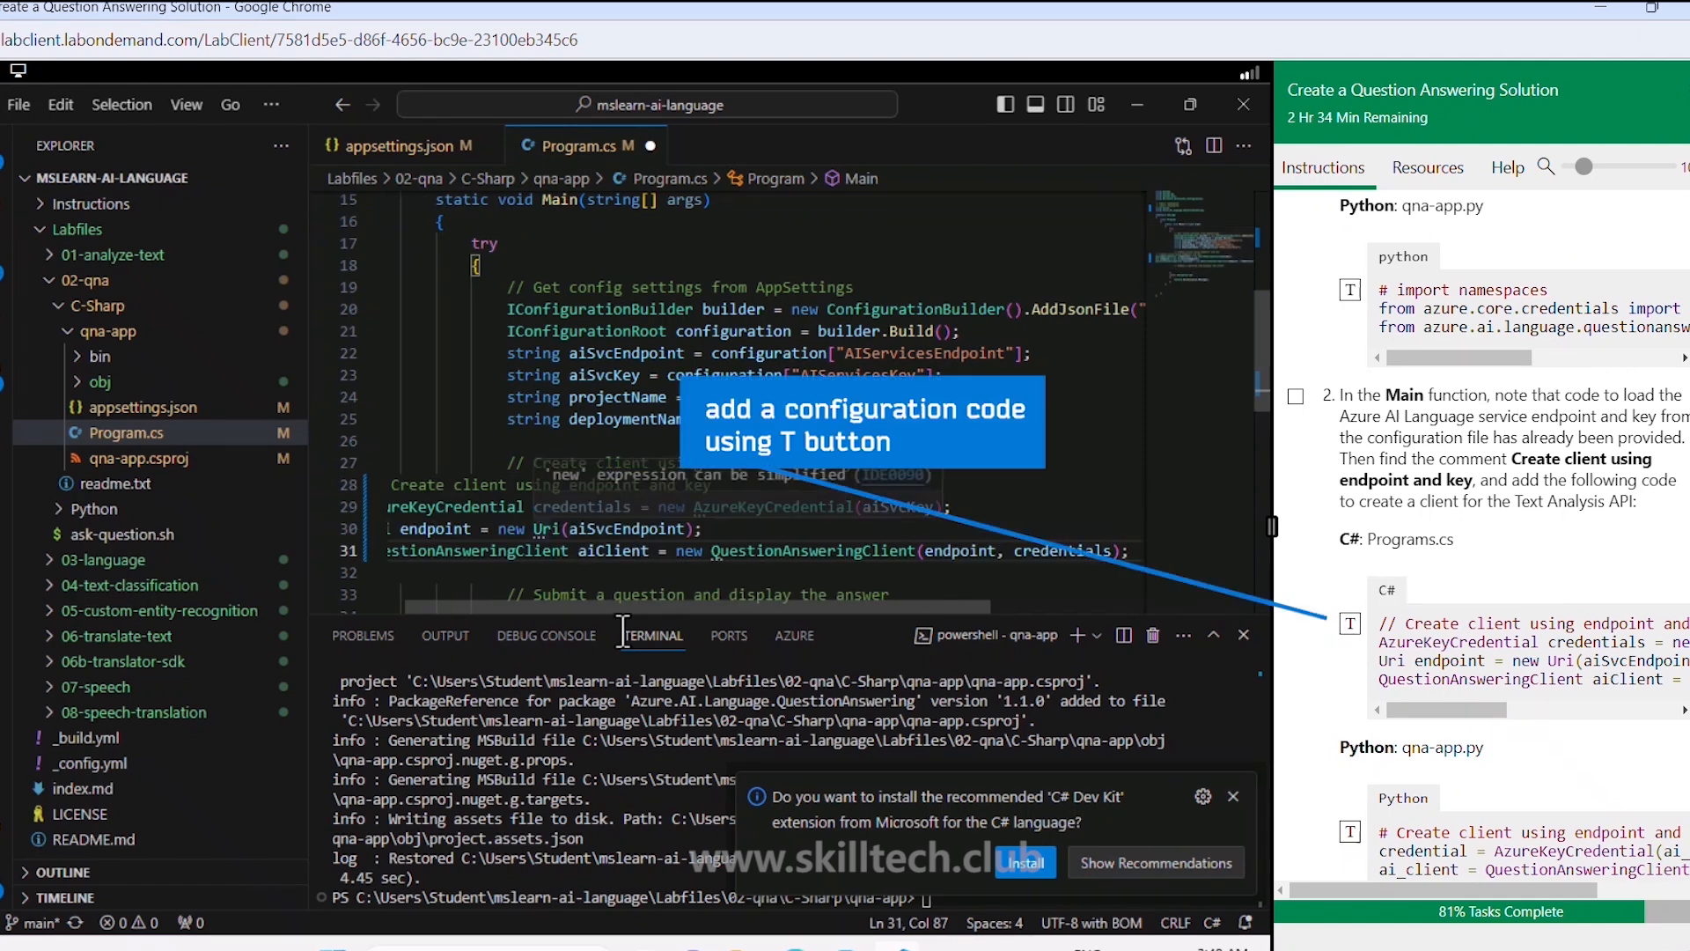
pyautogui.moveTo(652, 607); pyautogui.dragTo(517, 610)
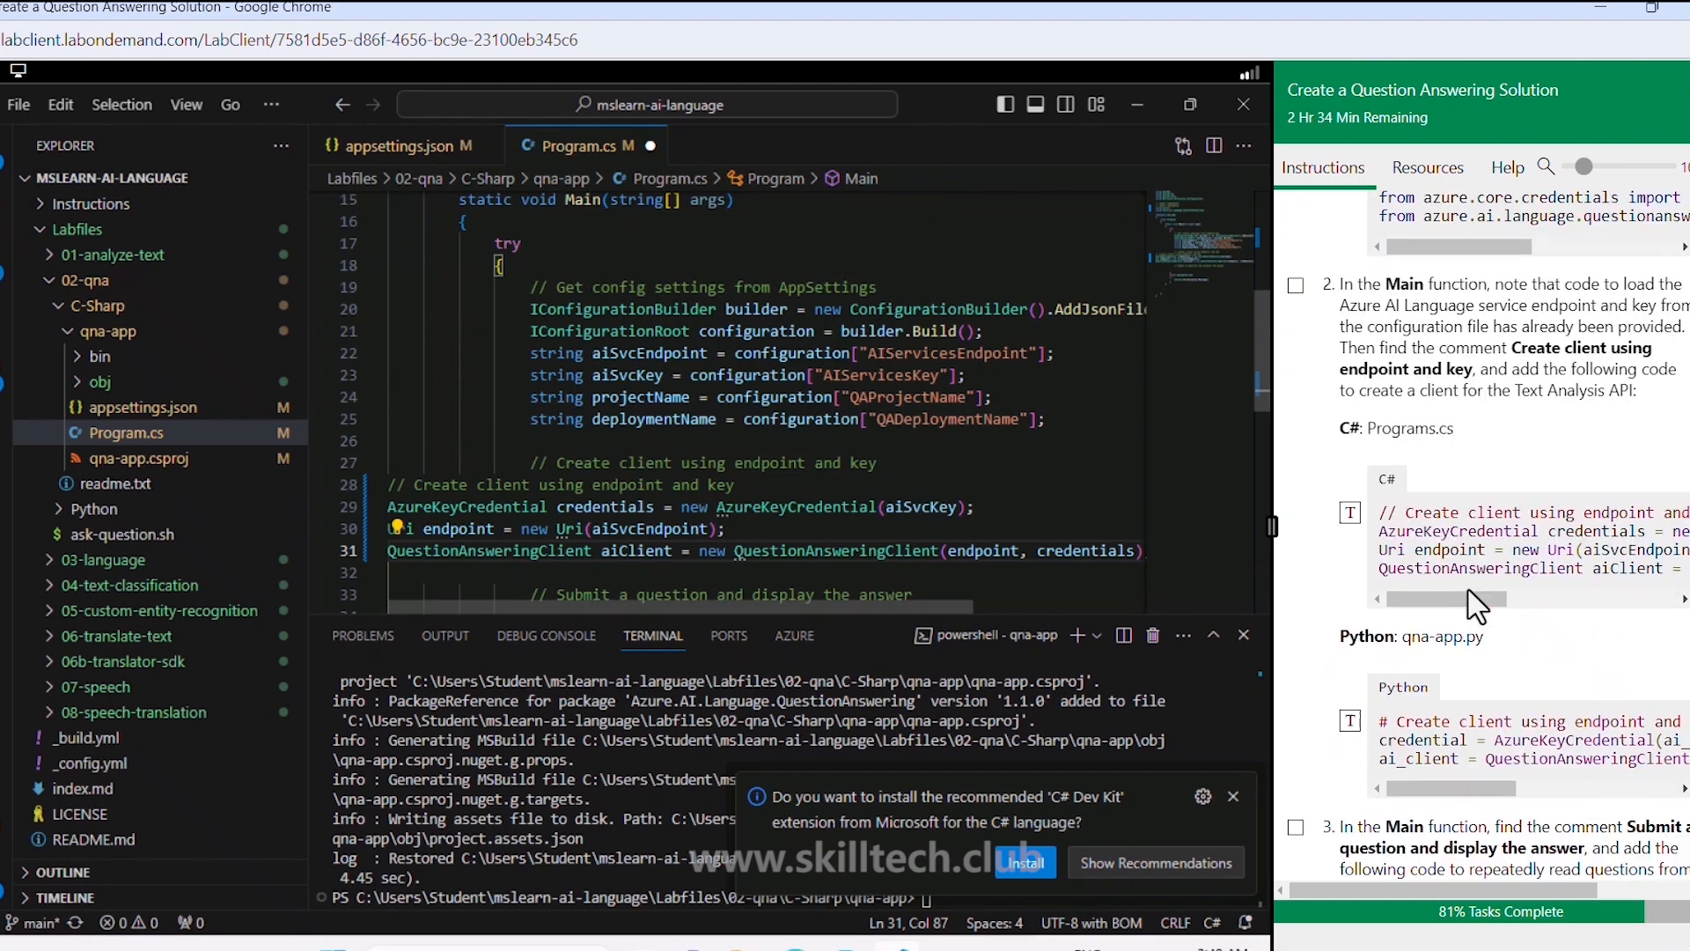
# Step: Mark code task 3 as complete and insert the lab's C# question loop below the "Submit a question and display the answer" comment
pyautogui.scroll(-5, 1479, 605)
pyautogui.click(1295, 476)
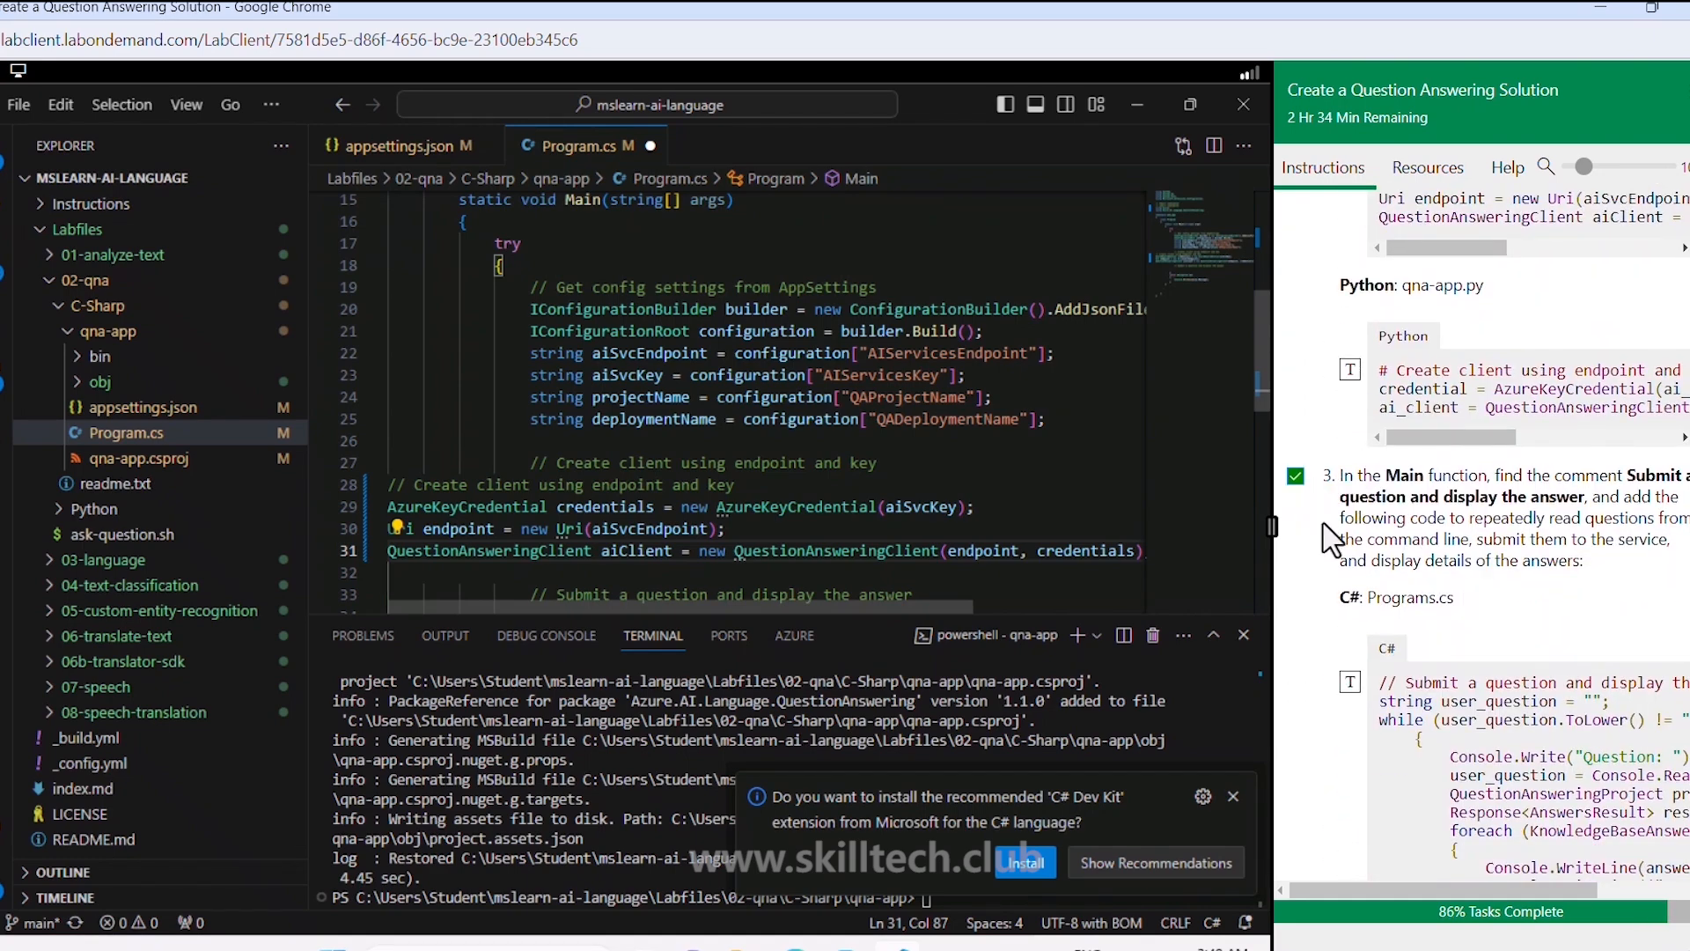
pyautogui.scroll(-4, 1316, 537)
pyautogui.scroll(-2, 717, 507)
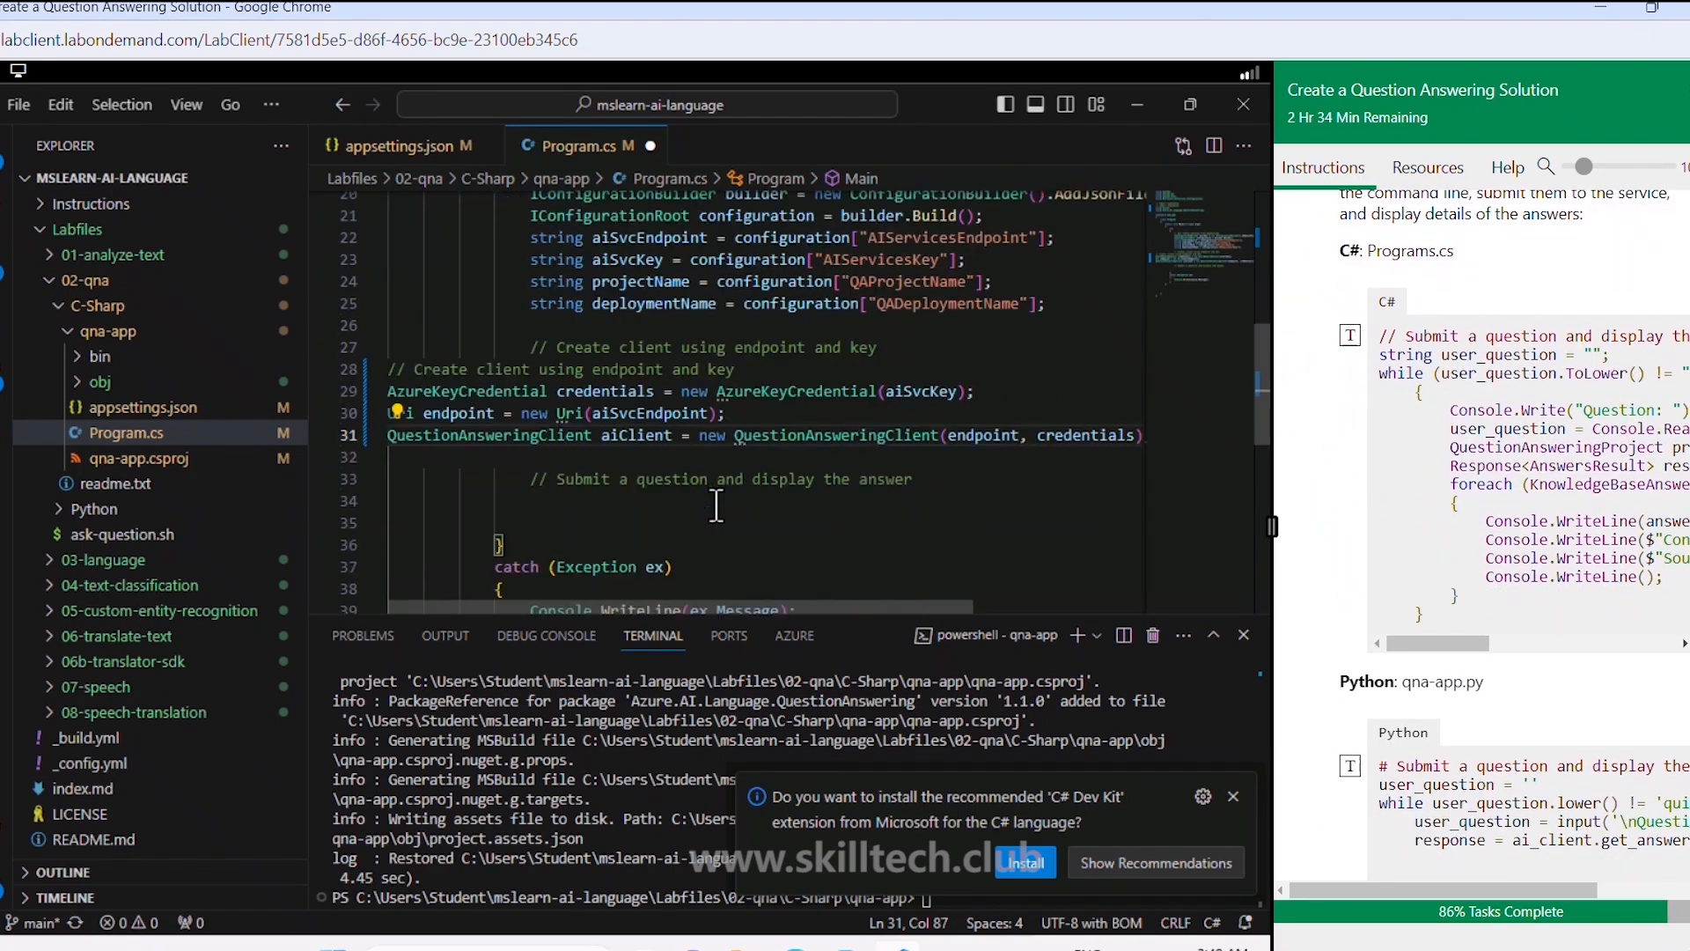
pyautogui.click(703, 501)
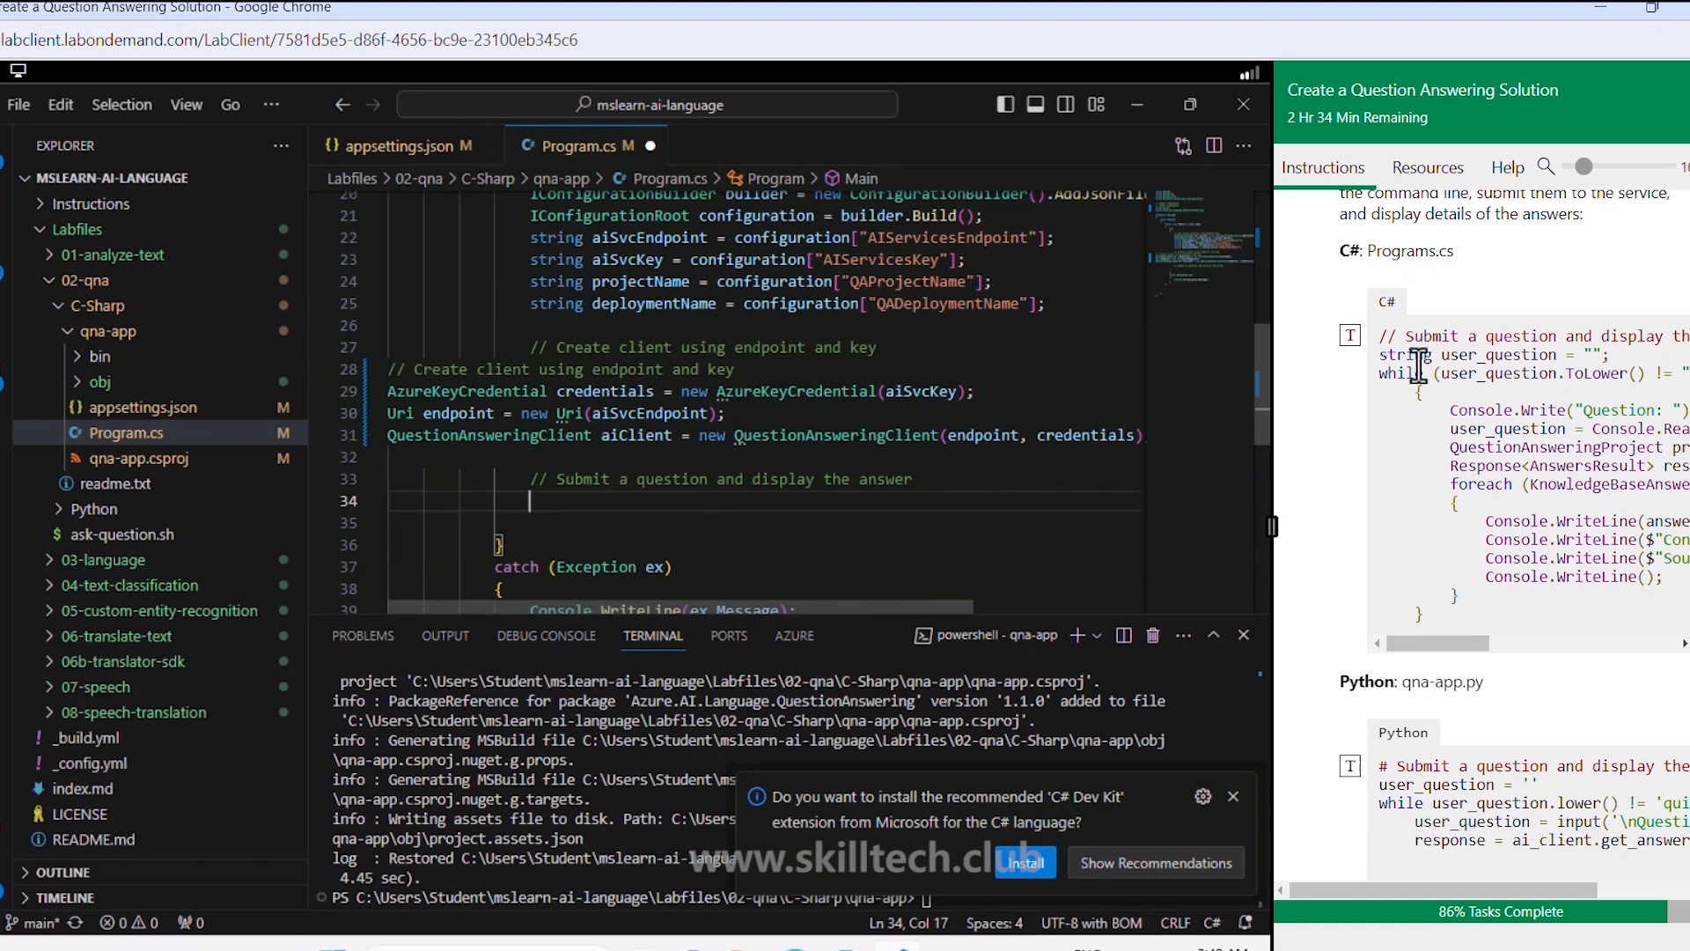
pyautogui.click(1349, 337)
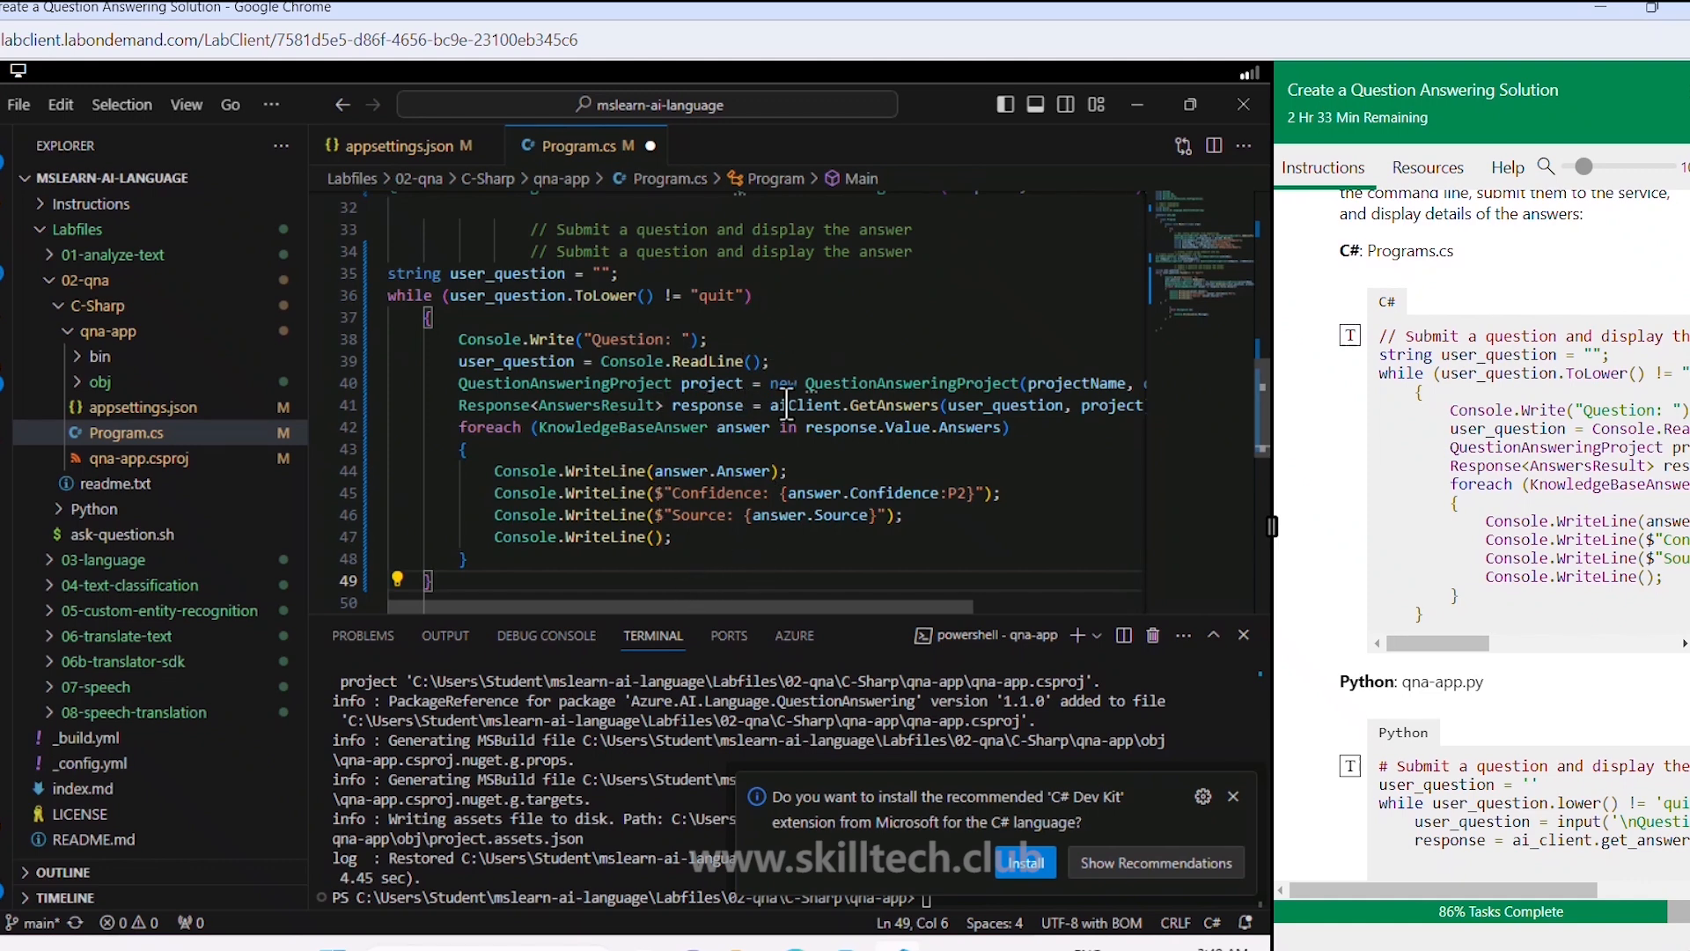
pyautogui.doubleClick(892, 405)
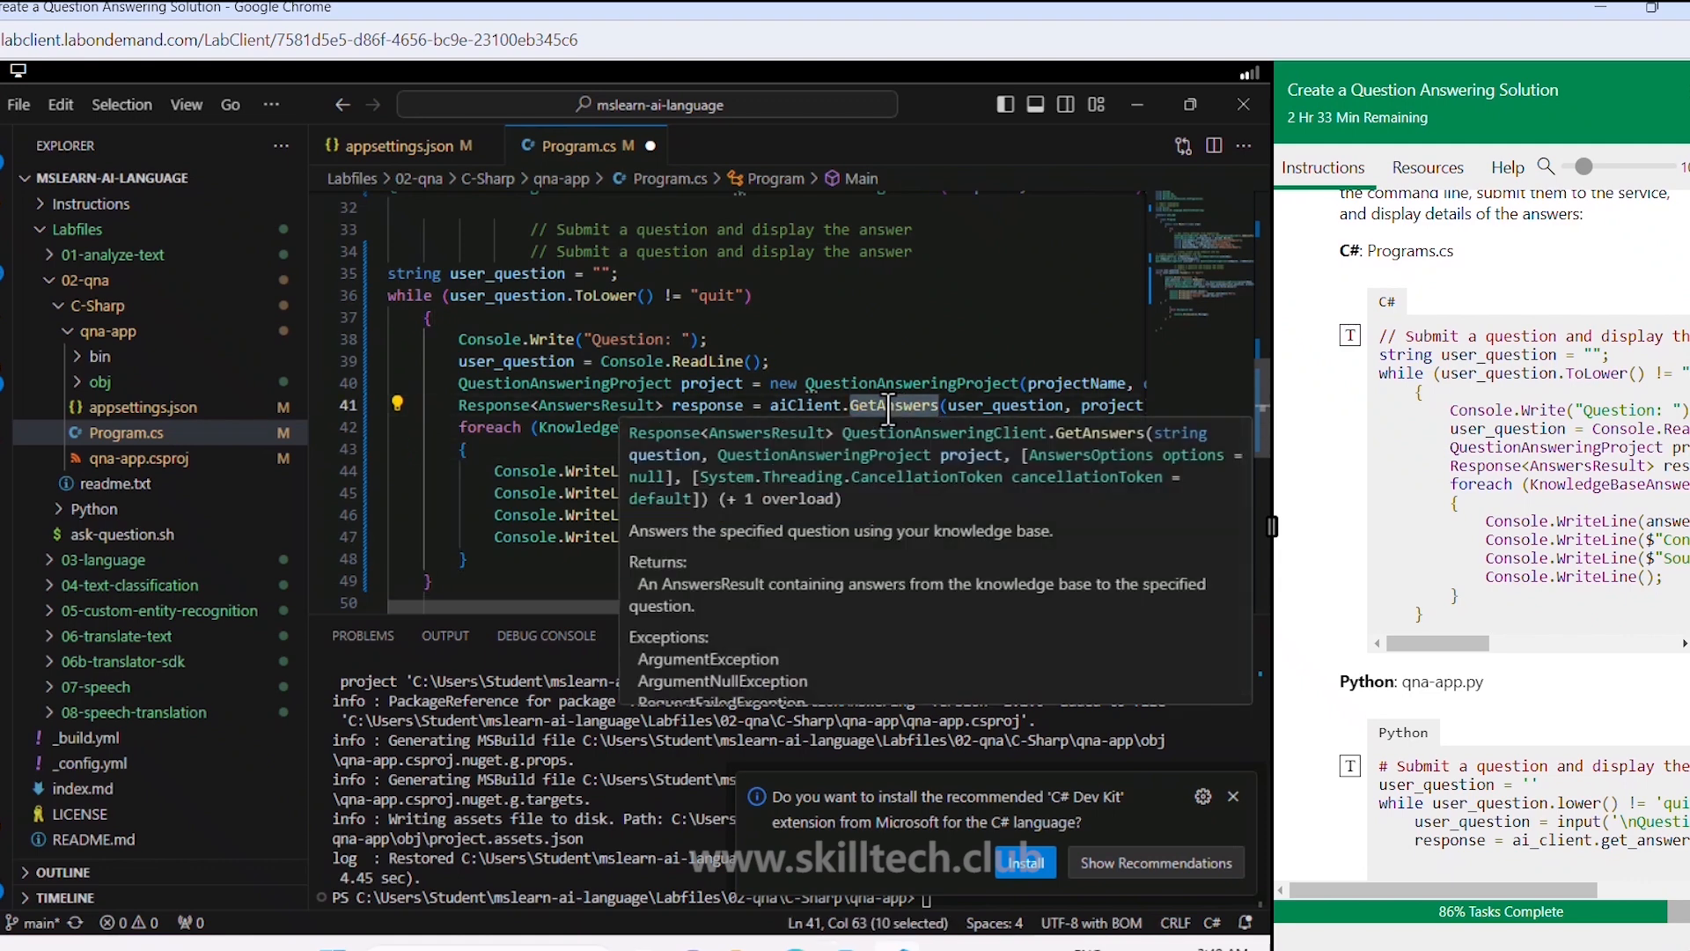
pyautogui.click(476, 449)
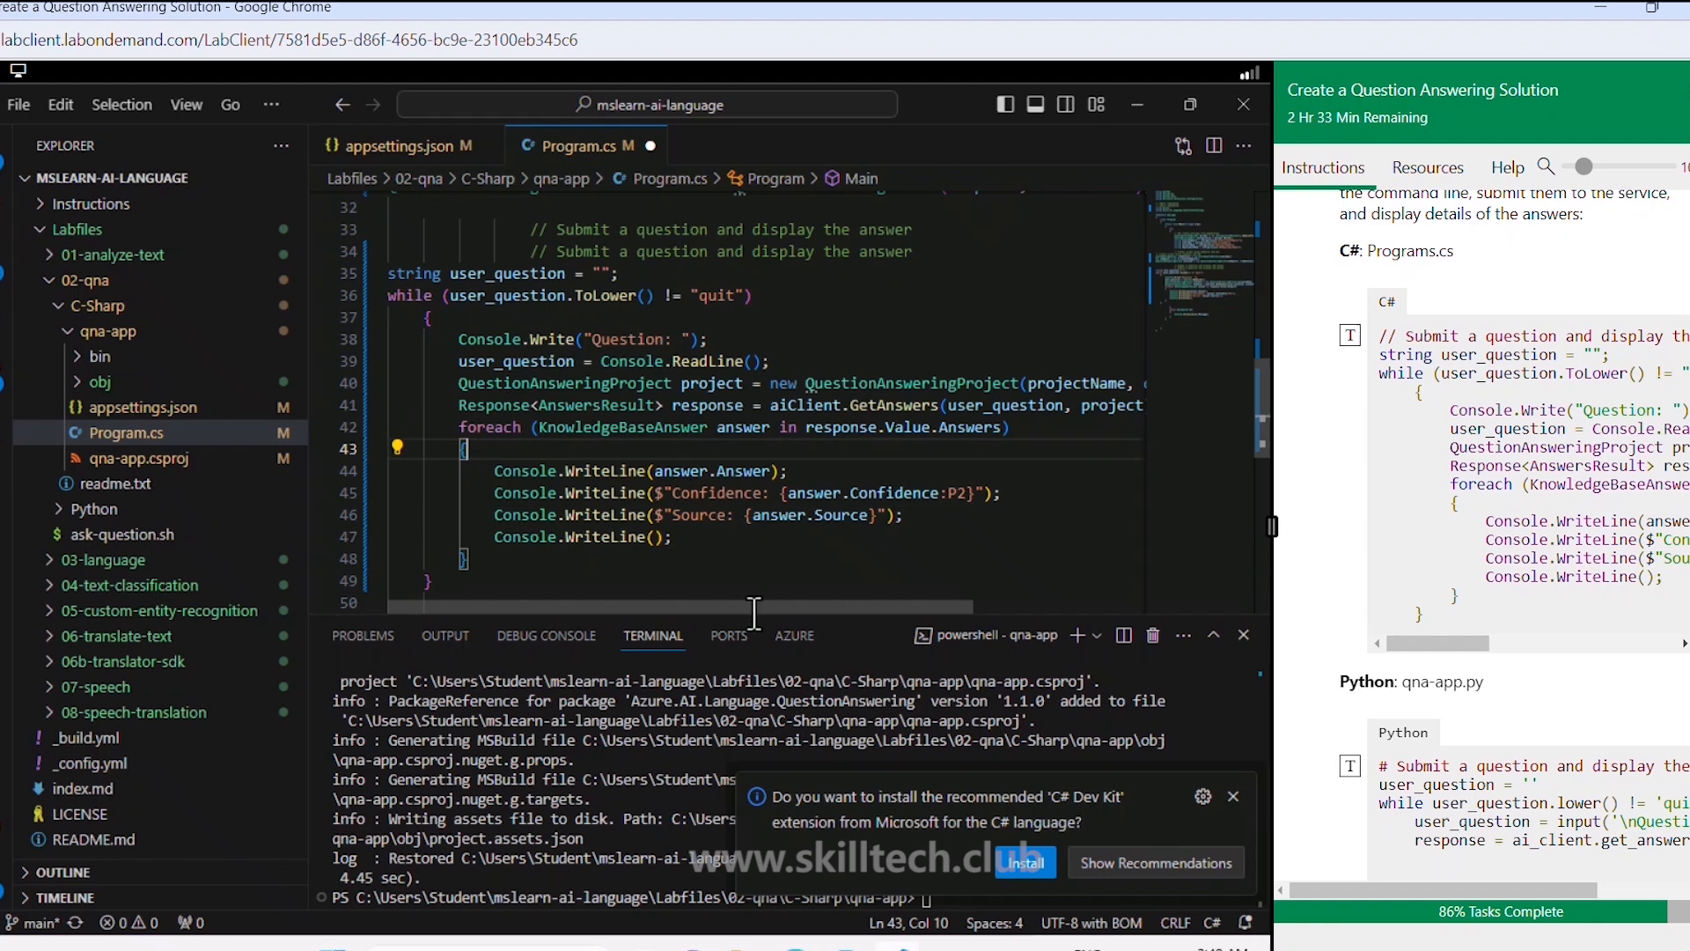
# Step: Check the inserted question loop against the lab's next code task and save Program.cs
pyautogui.hscroll(2, 748, 605)
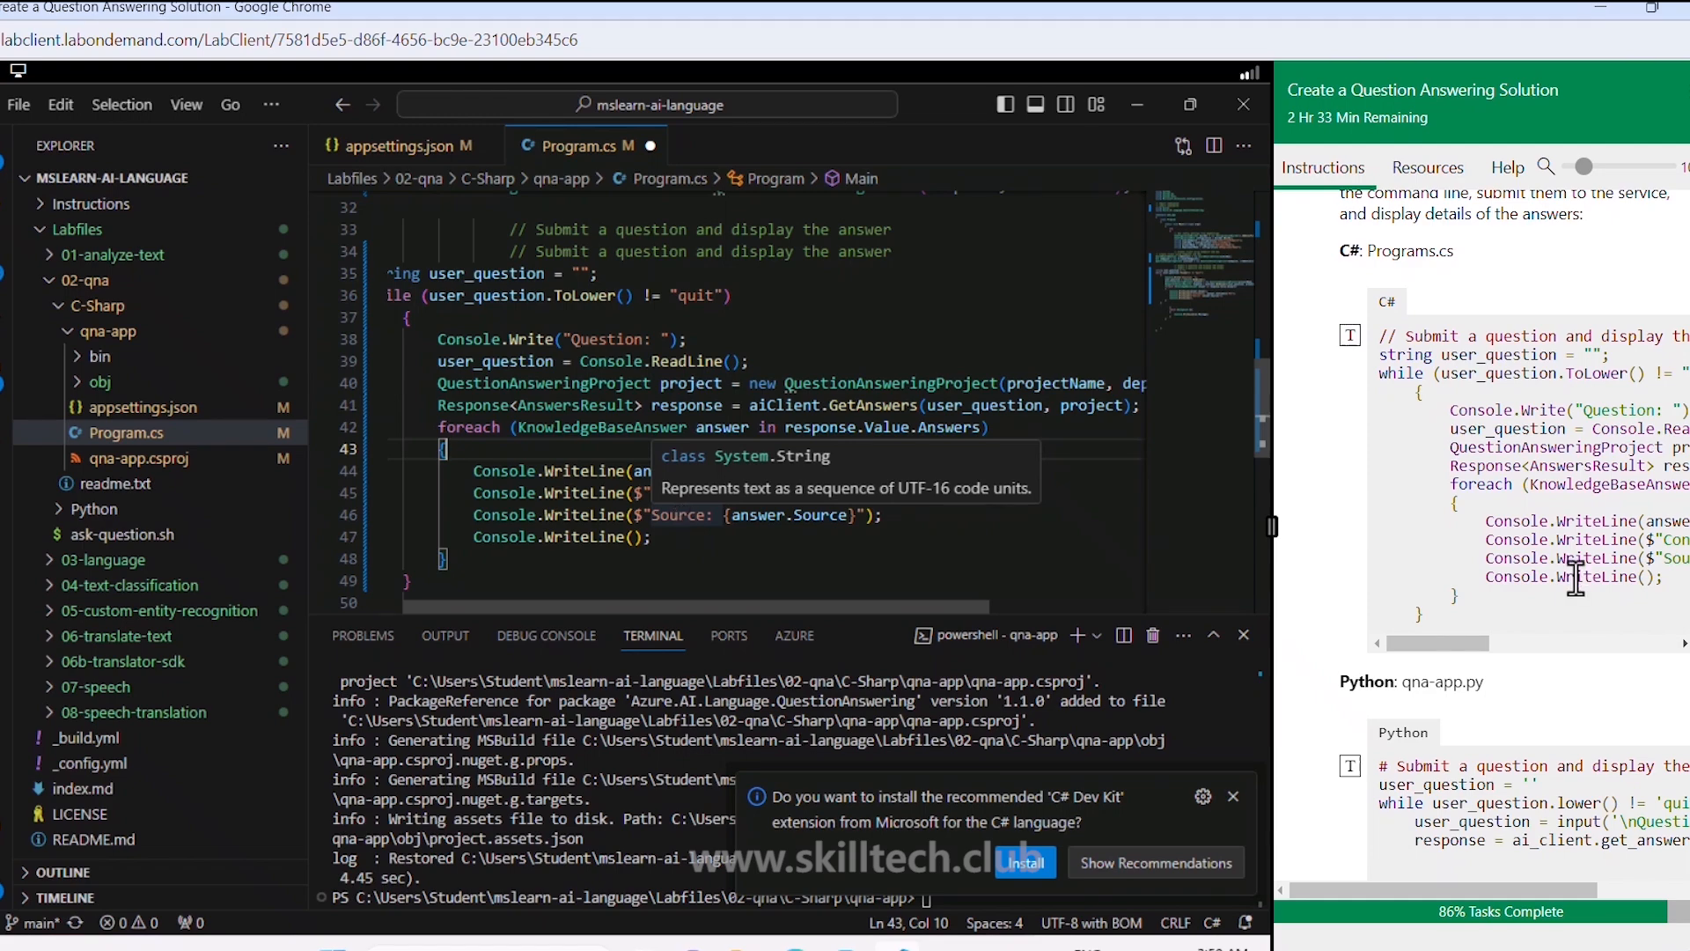
pyautogui.scroll(-1, 1463, 529)
pyautogui.scroll(-3, 1463, 529)
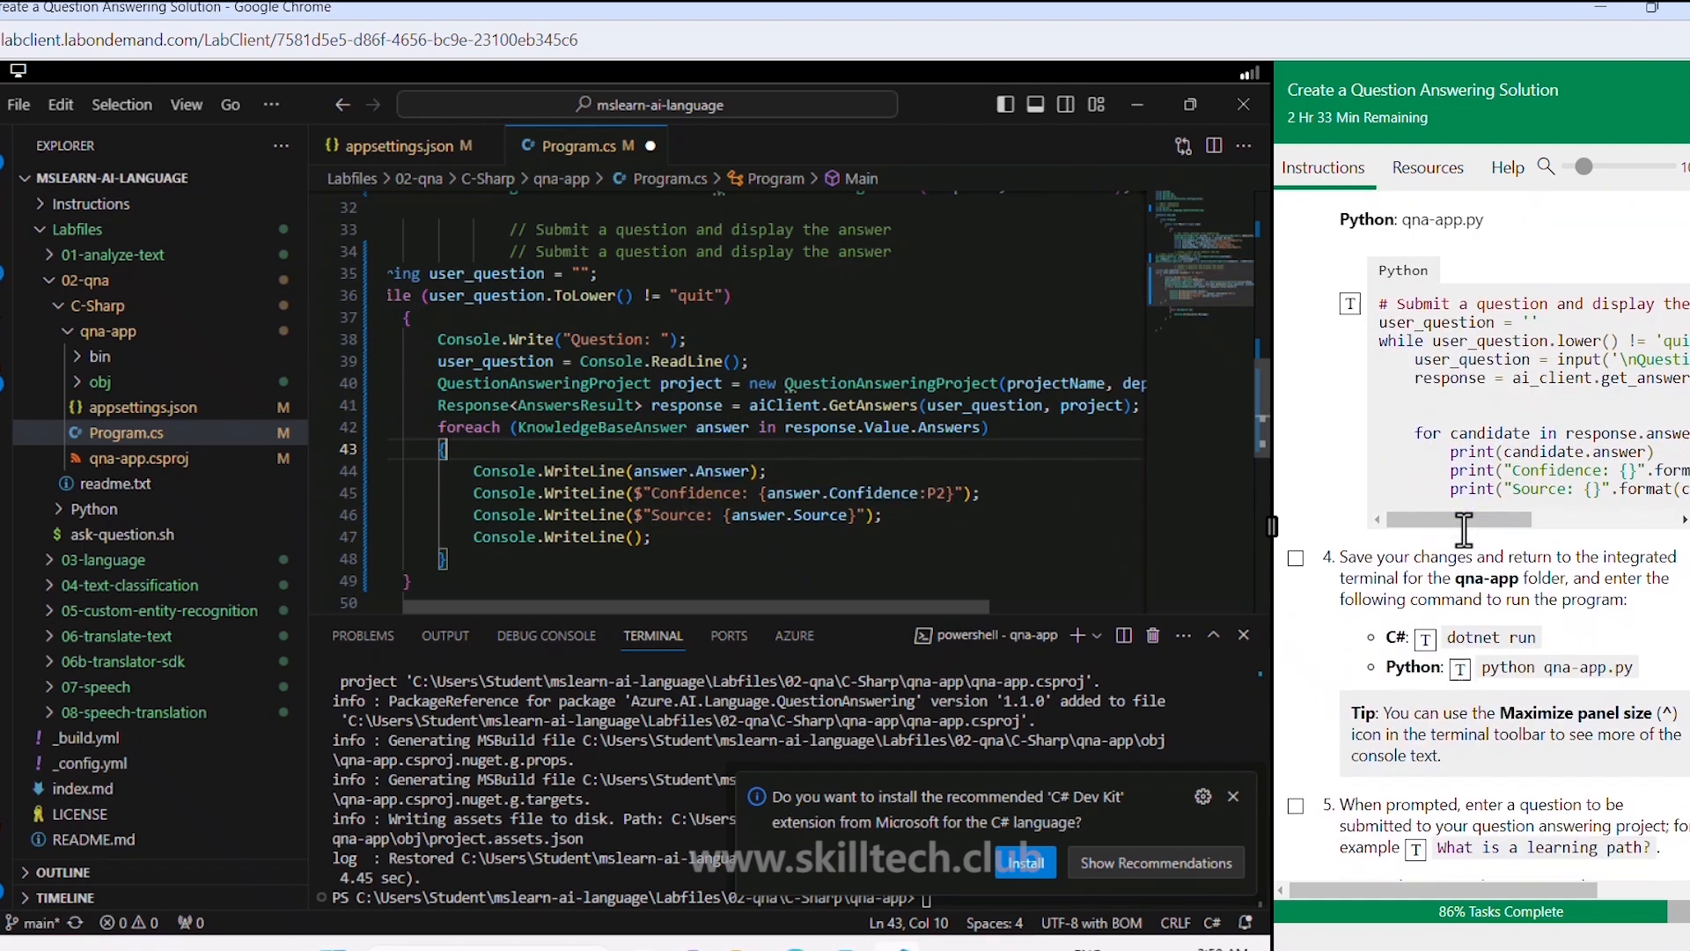
pyautogui.scroll(-2, 1463, 529)
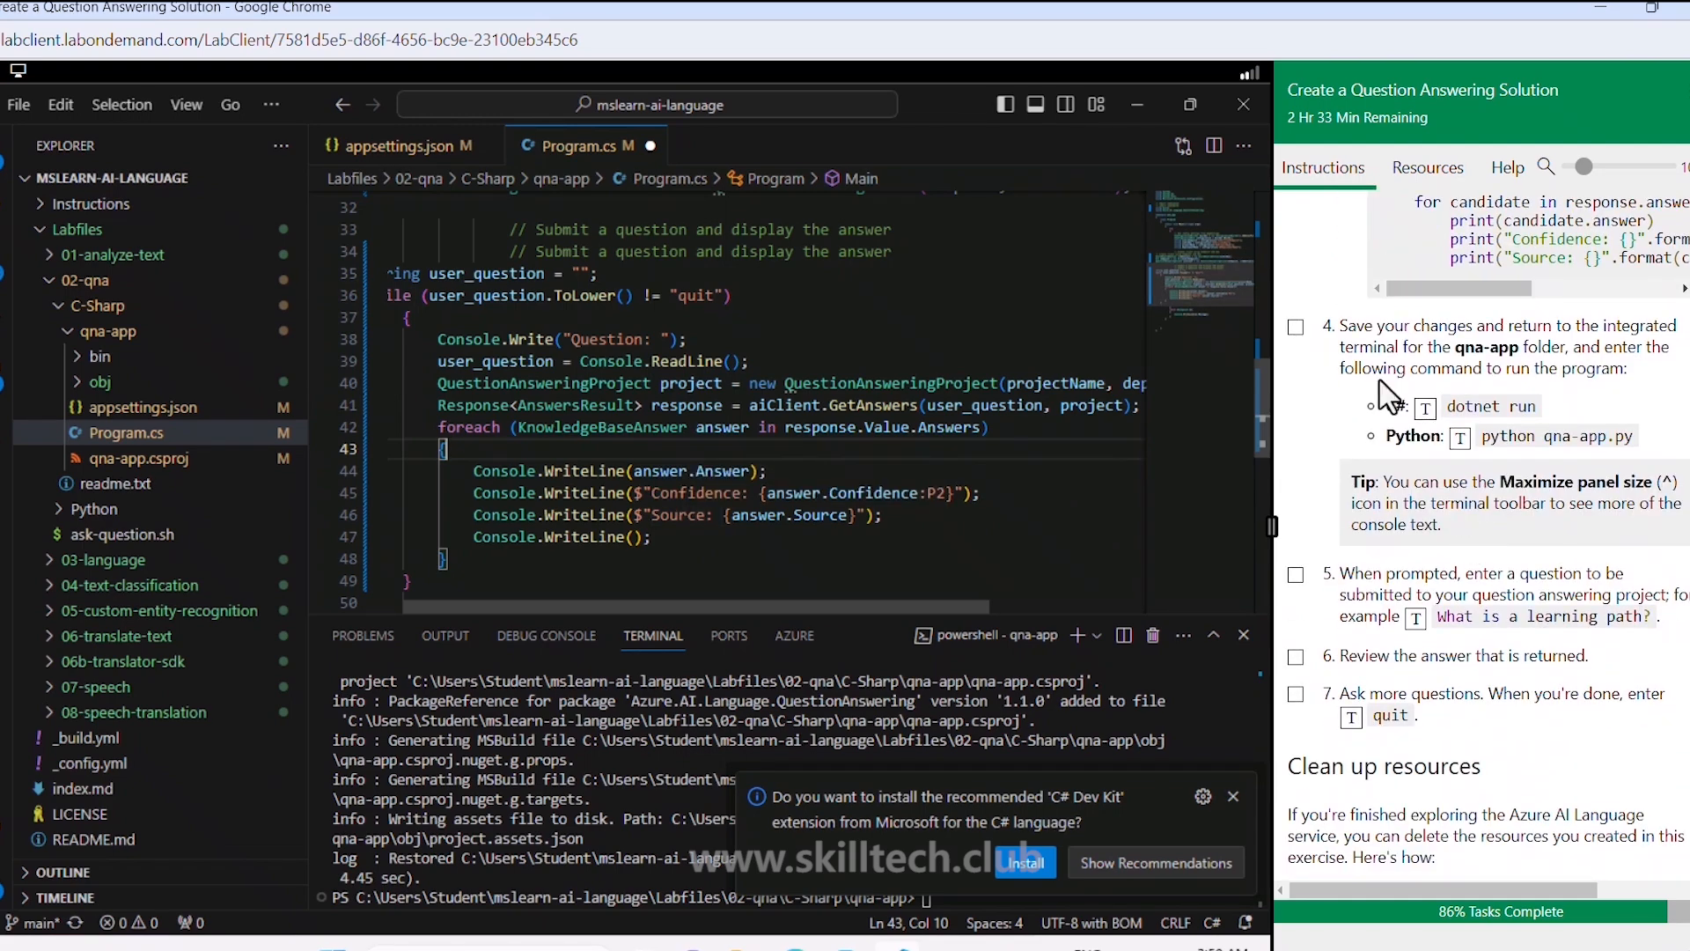
pyautogui.click(791, 564)
pyautogui.hotkey('ctrl', 's')
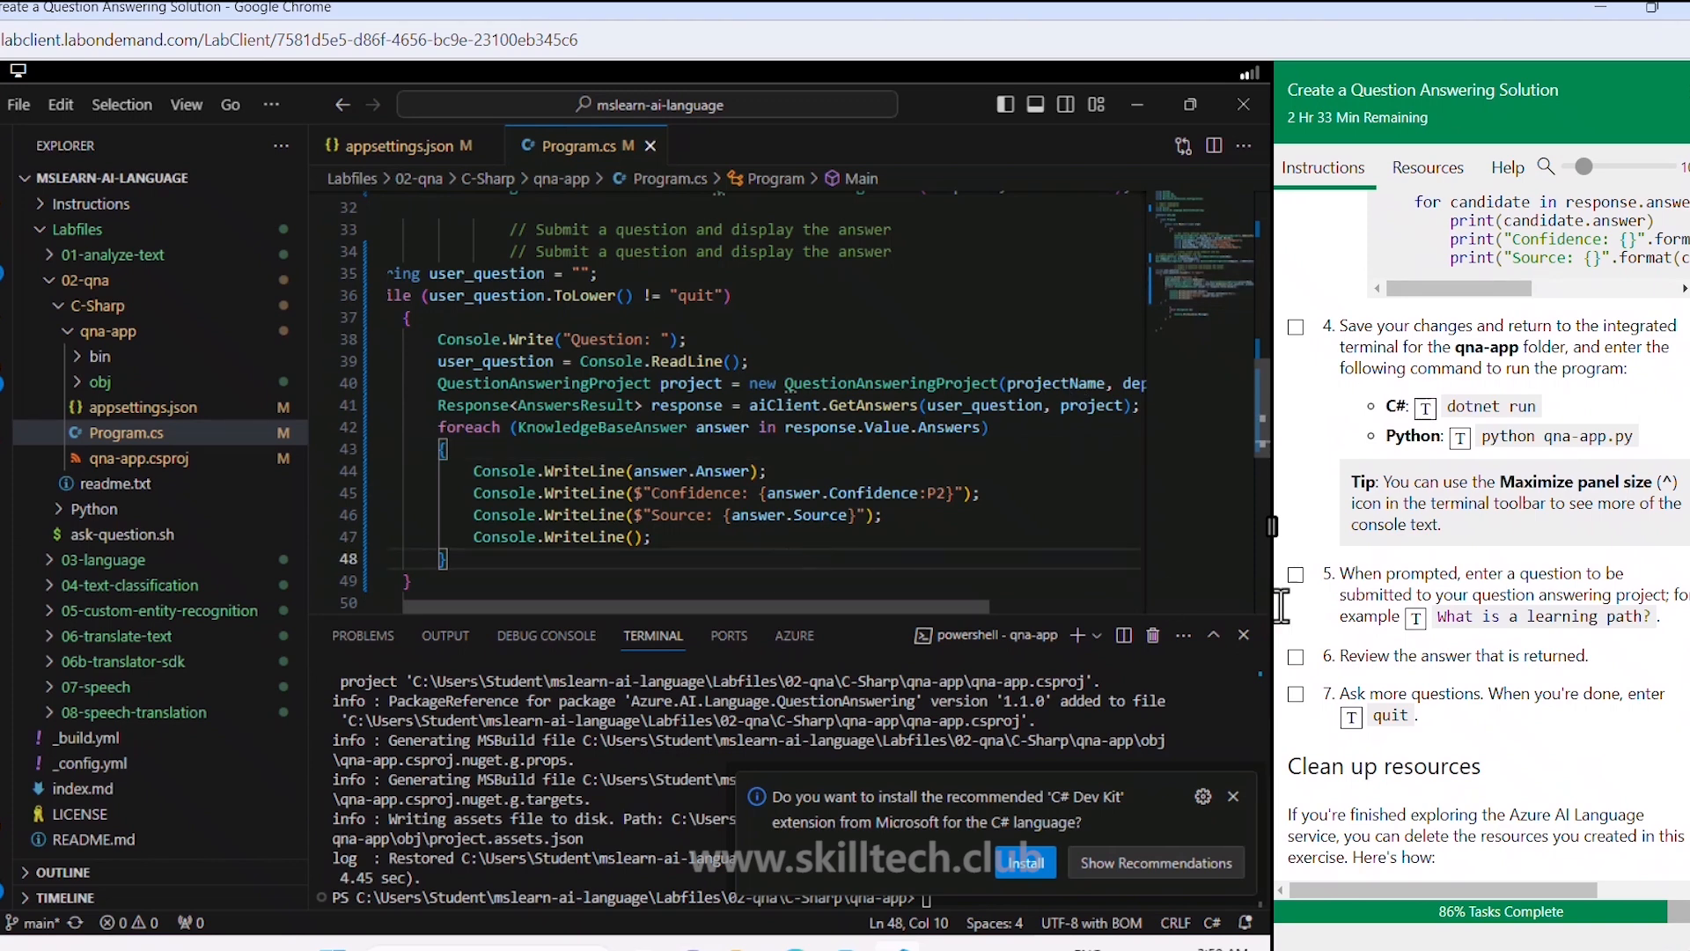
# Step: Dismiss the C# Dev Kit recommendation and build the qna-app project in the terminal with dotnet build
pyautogui.click(1232, 796)
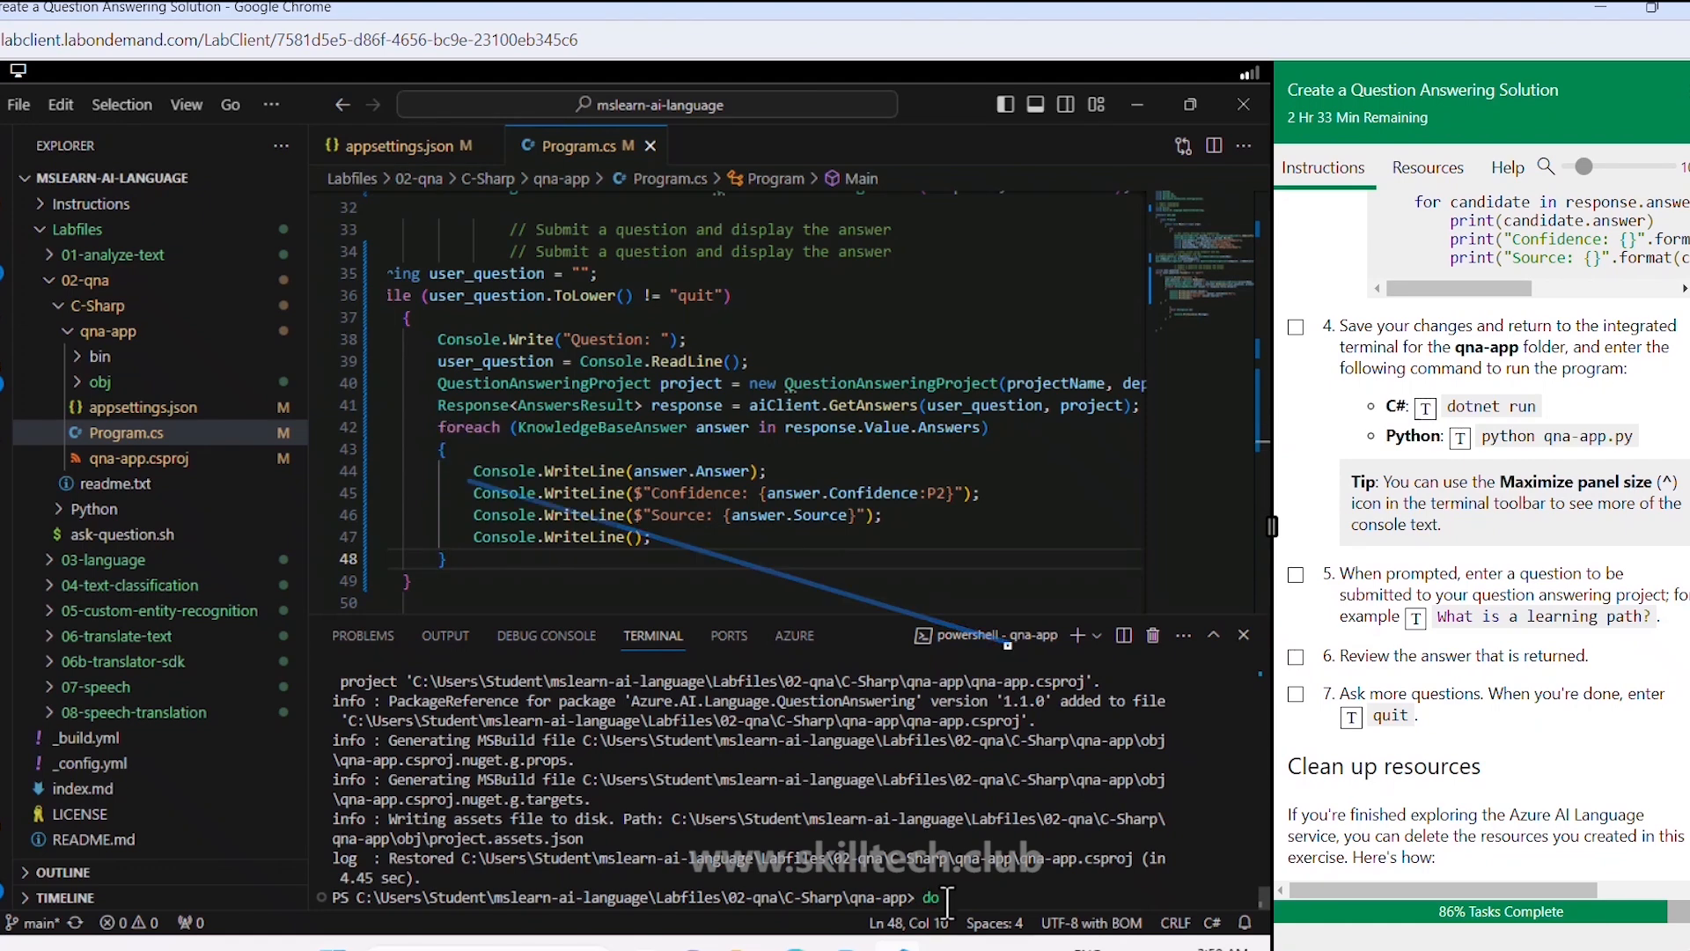
pyautogui.write('otnet build')
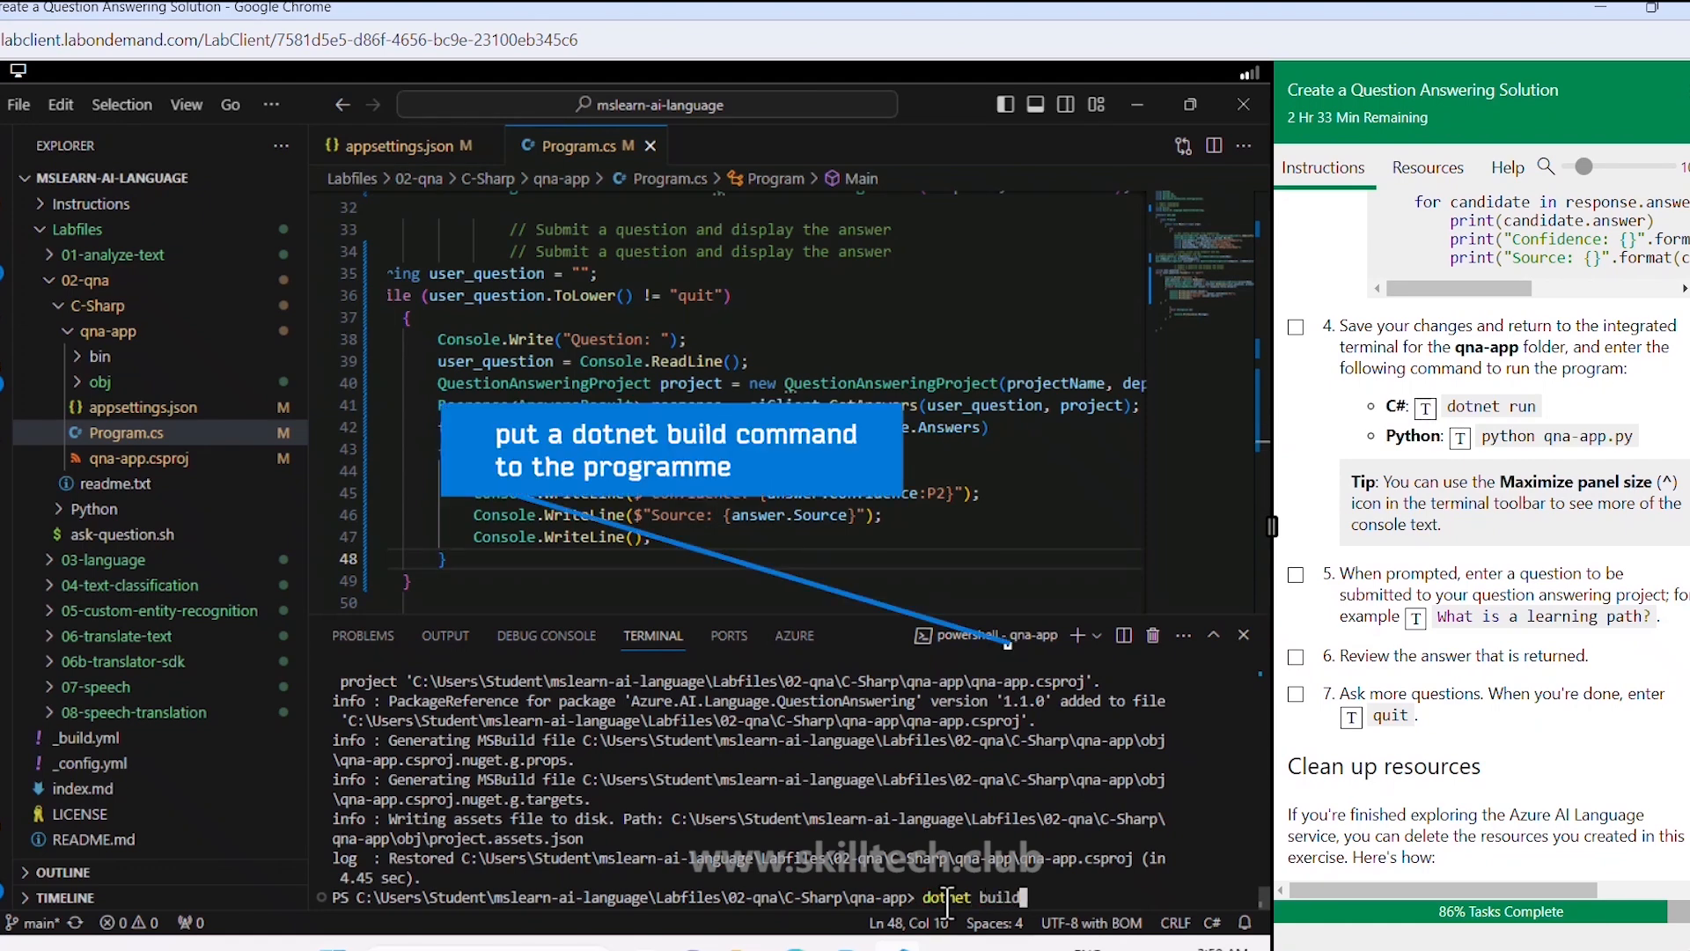
pyautogui.press('Return')
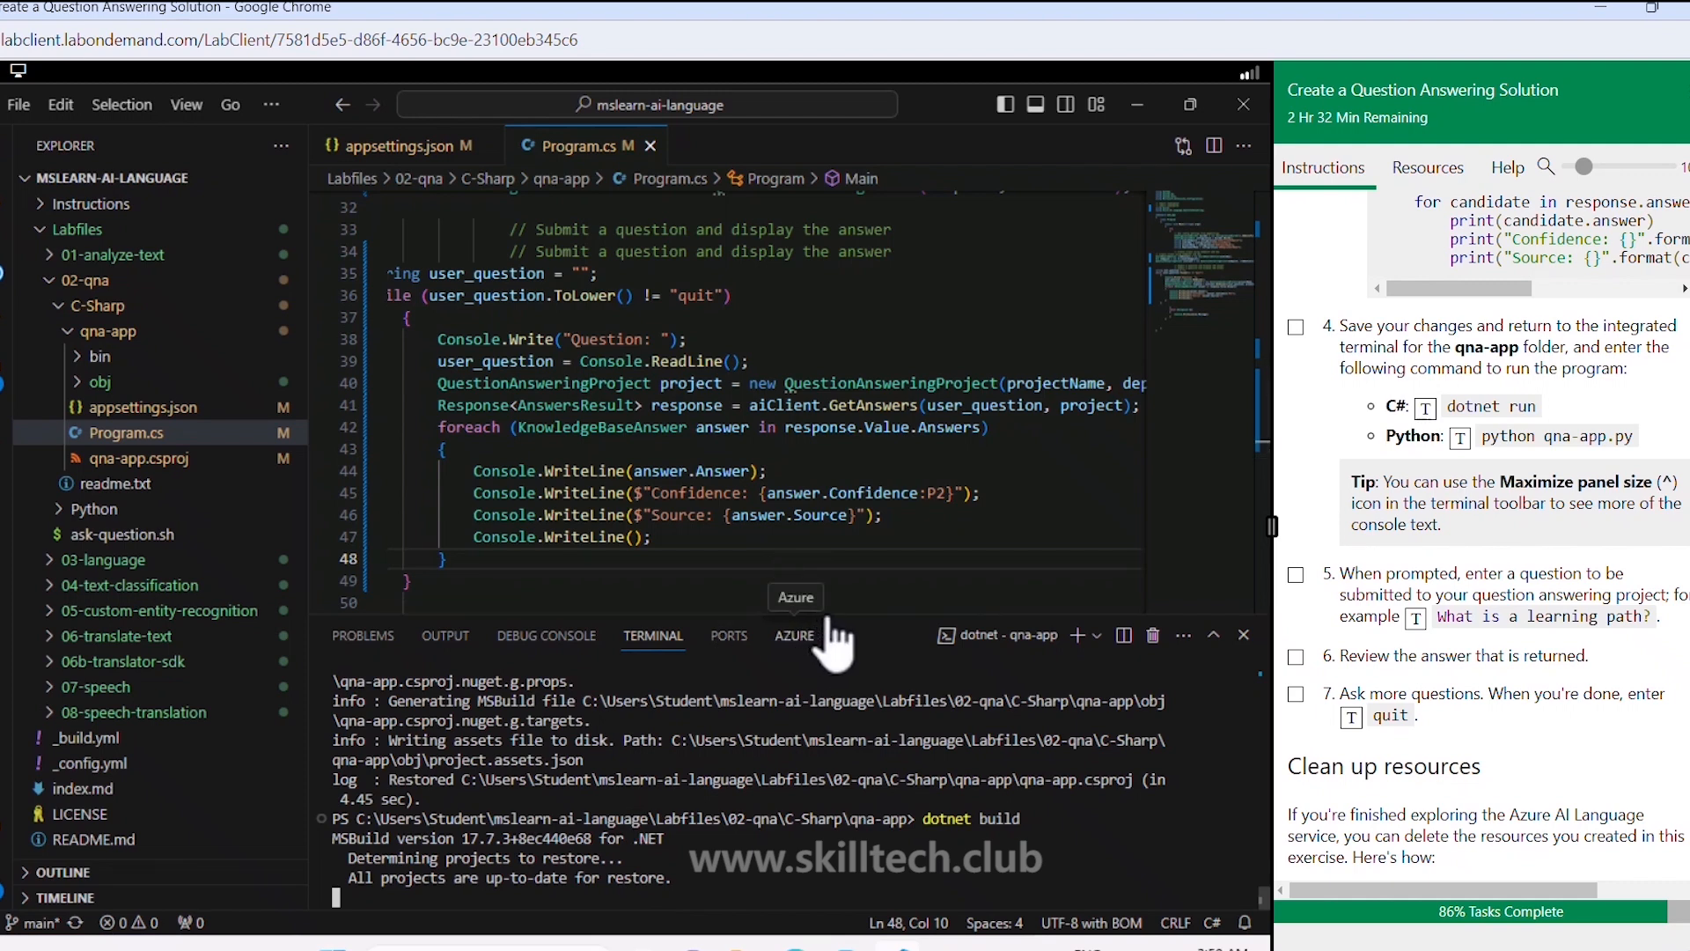
# Step: Enlarge the terminal area, start the qna-app with the lab's dotnet run command and mark code task 4 as complete
pyautogui.hscroll(1, 847, 509)
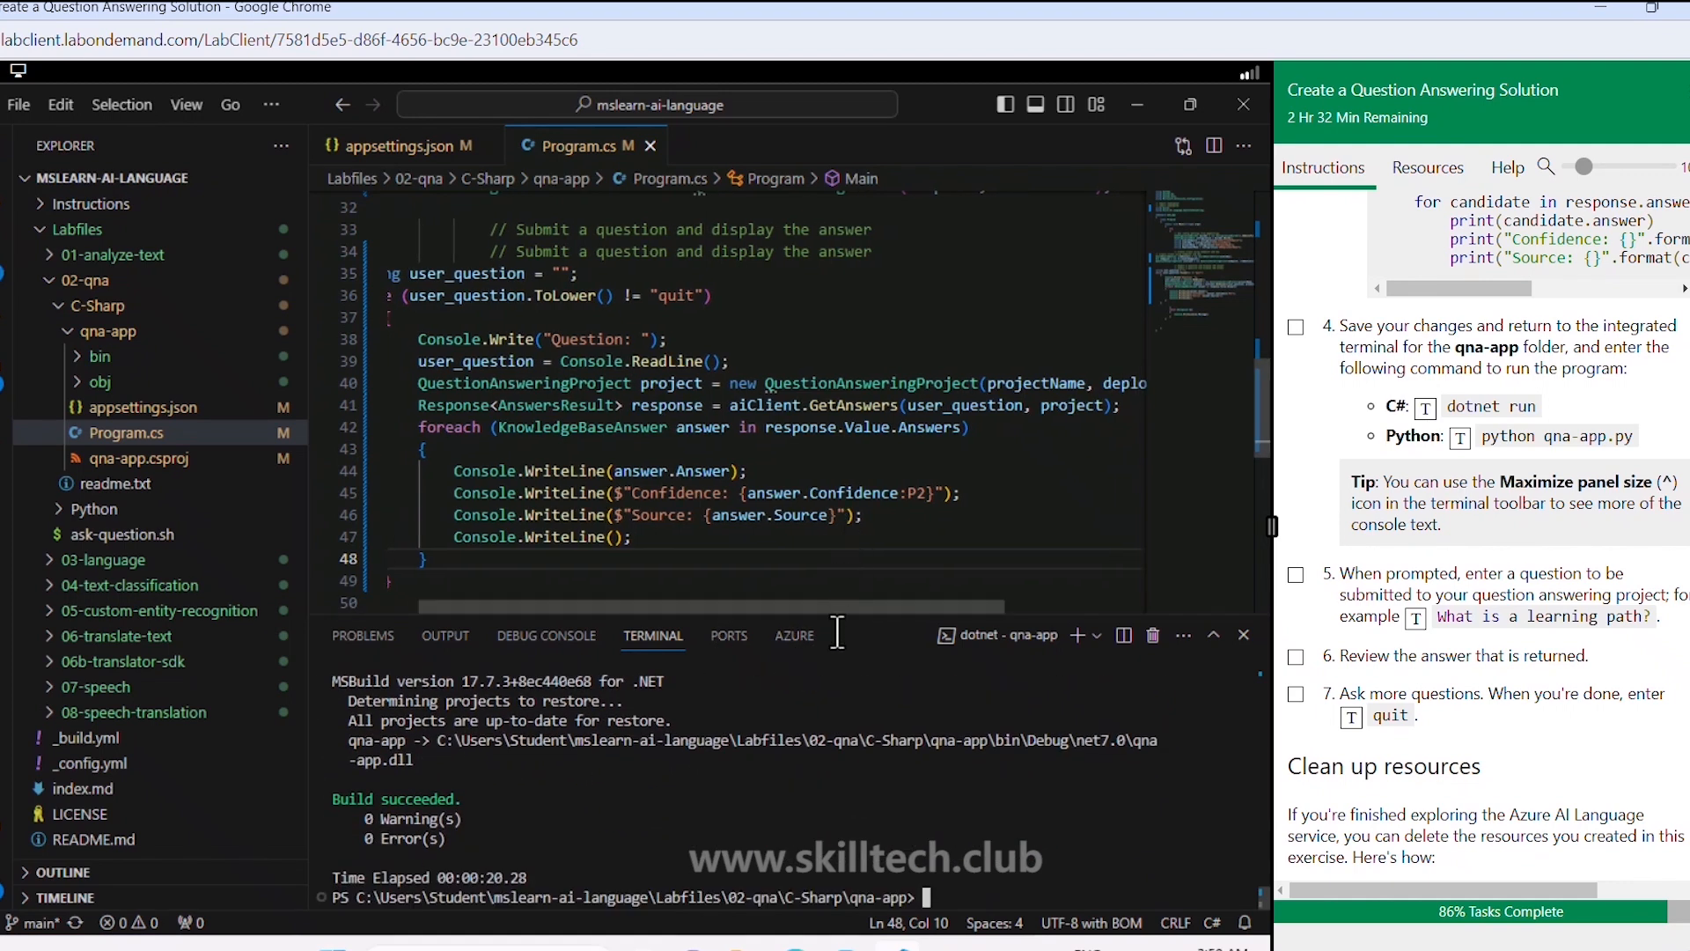
pyautogui.moveTo(840, 614); pyautogui.dragTo(864, 490)
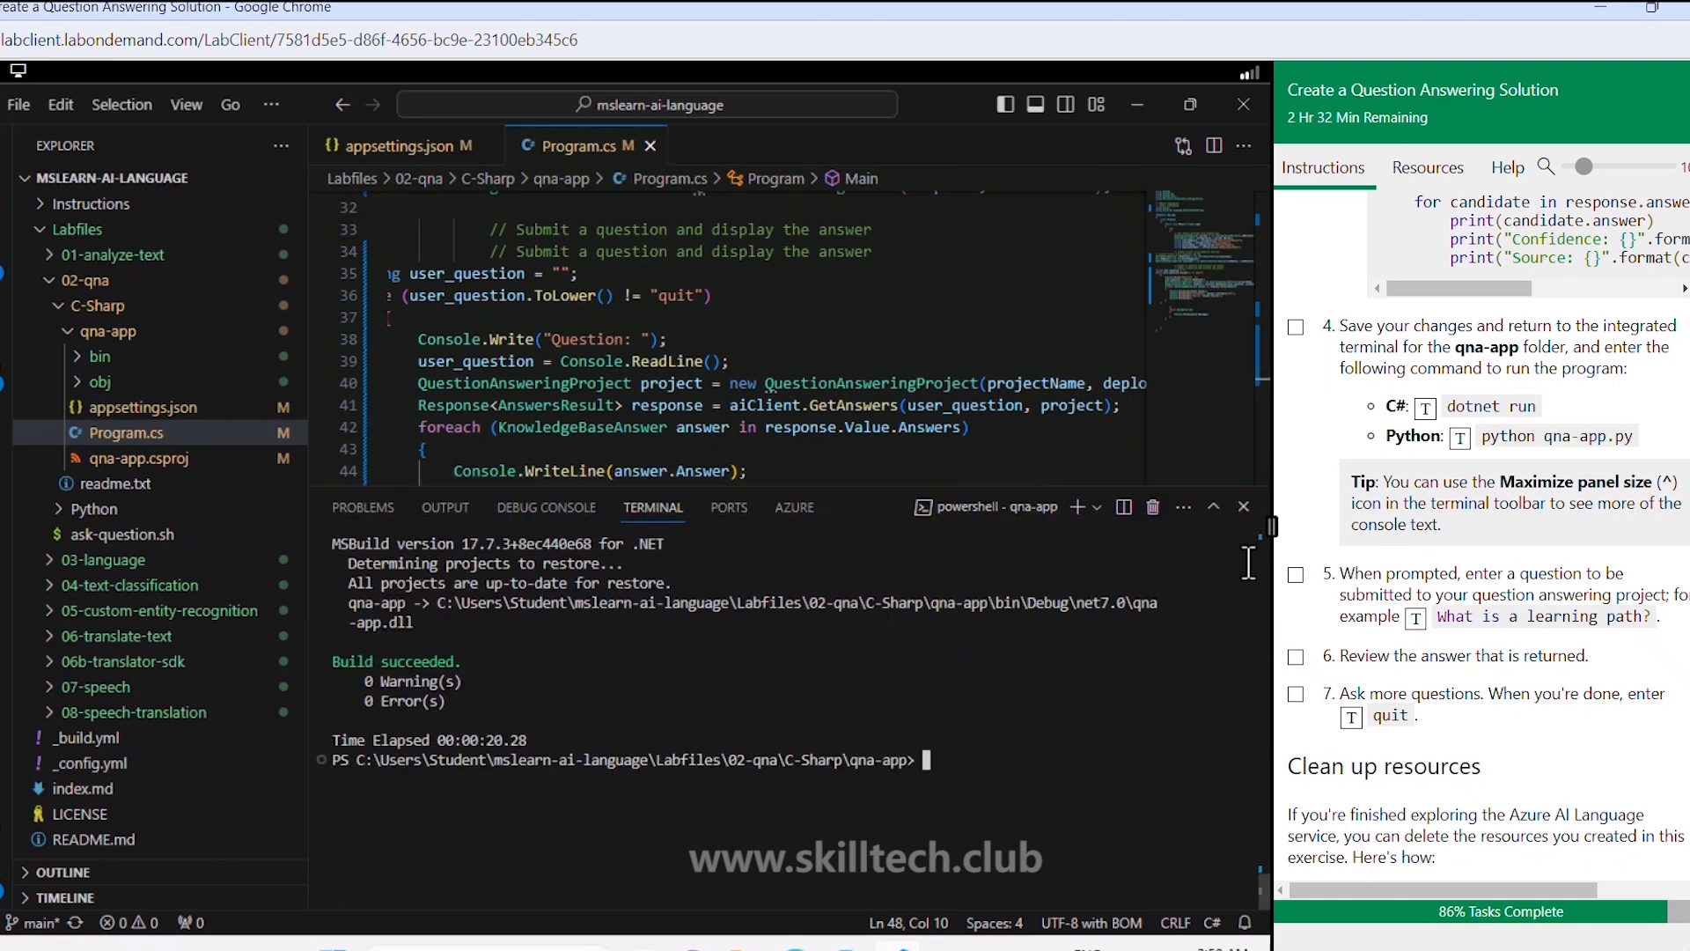
pyautogui.click(1425, 416)
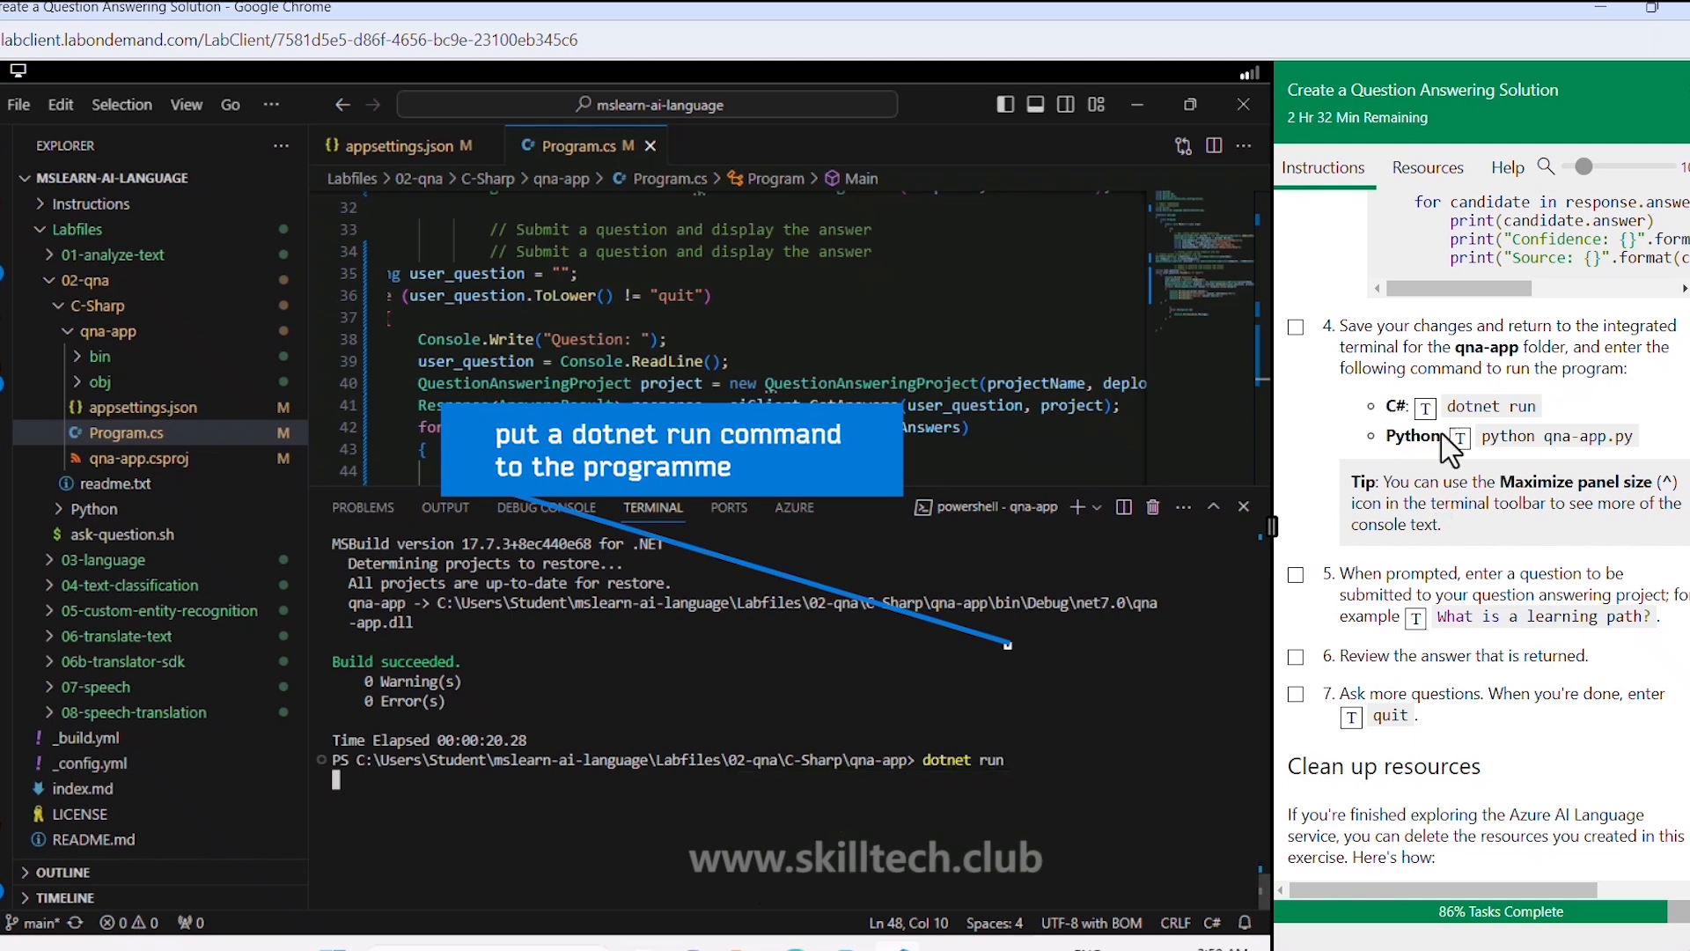
pyautogui.click(1295, 327)
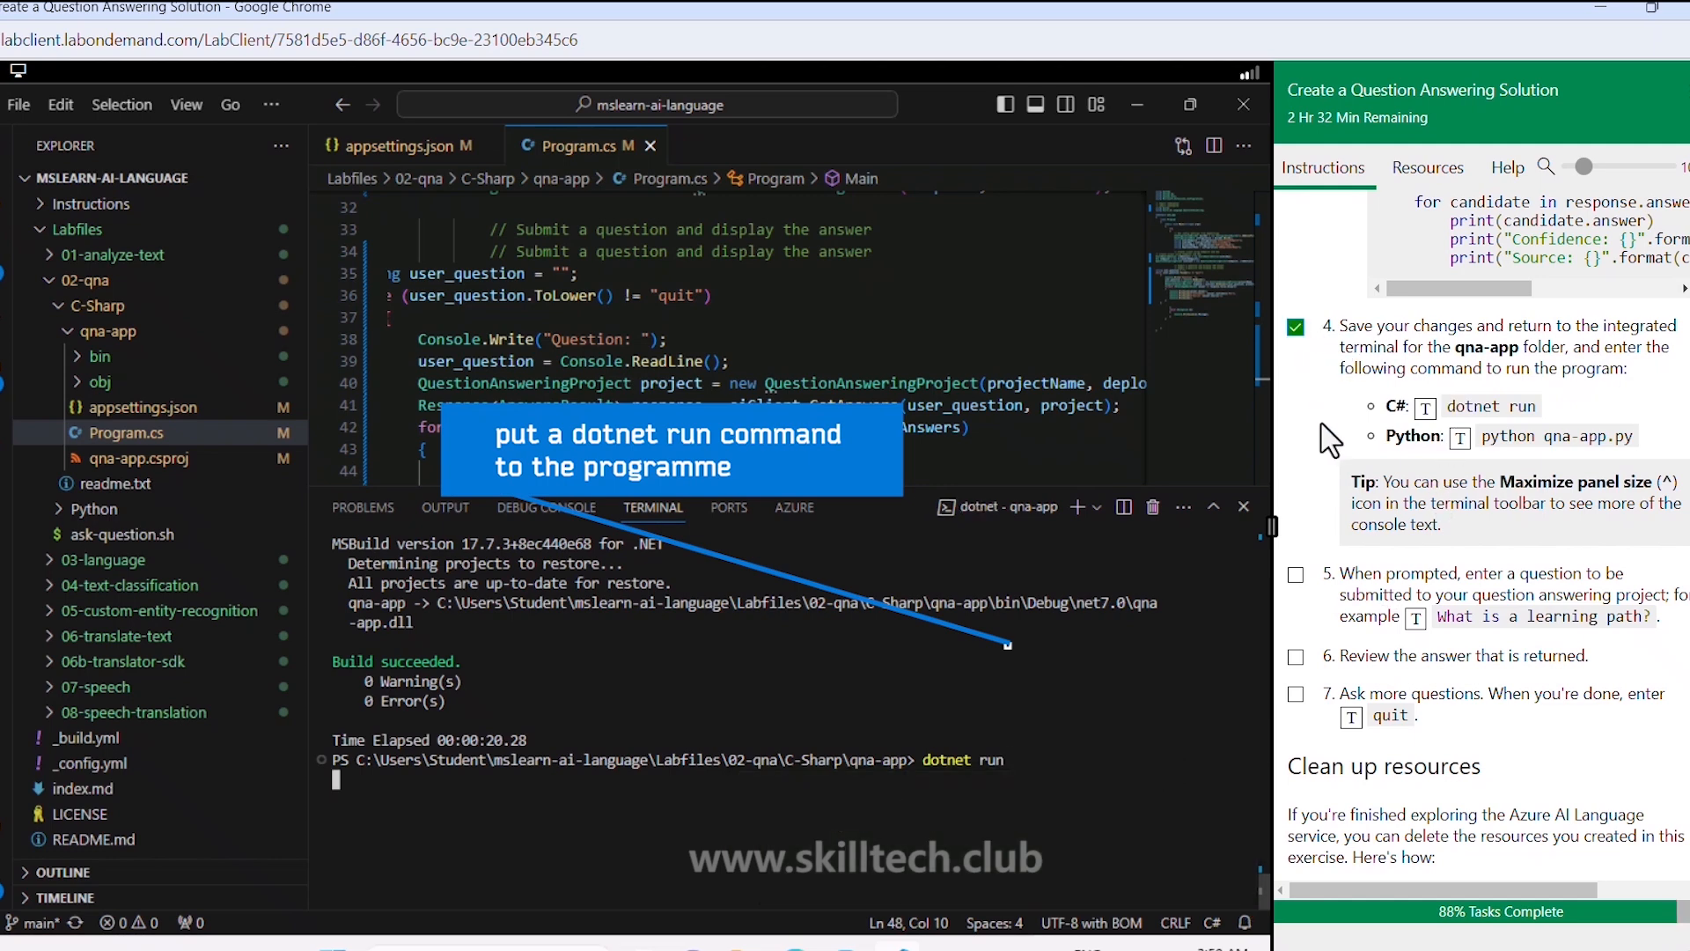
# Step: Ask the running qna-app "hey how are you doing?" and "What is a learning path?"
pyautogui.scroll(-1, 1369, 638)
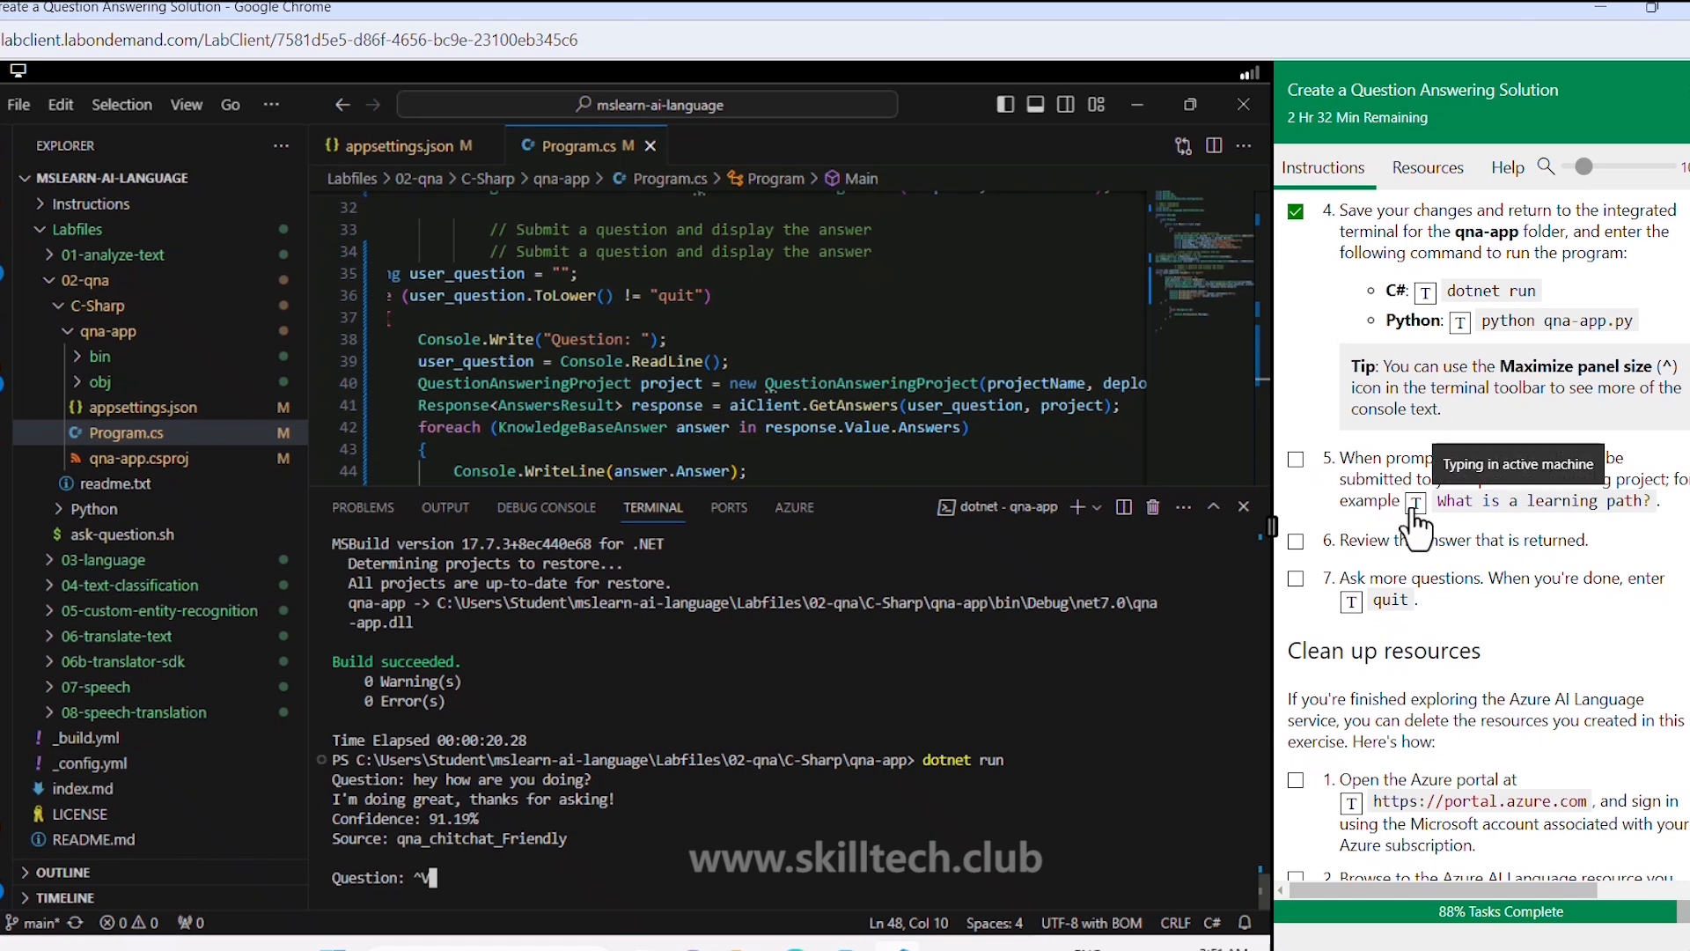
pyautogui.press('BackSpace')
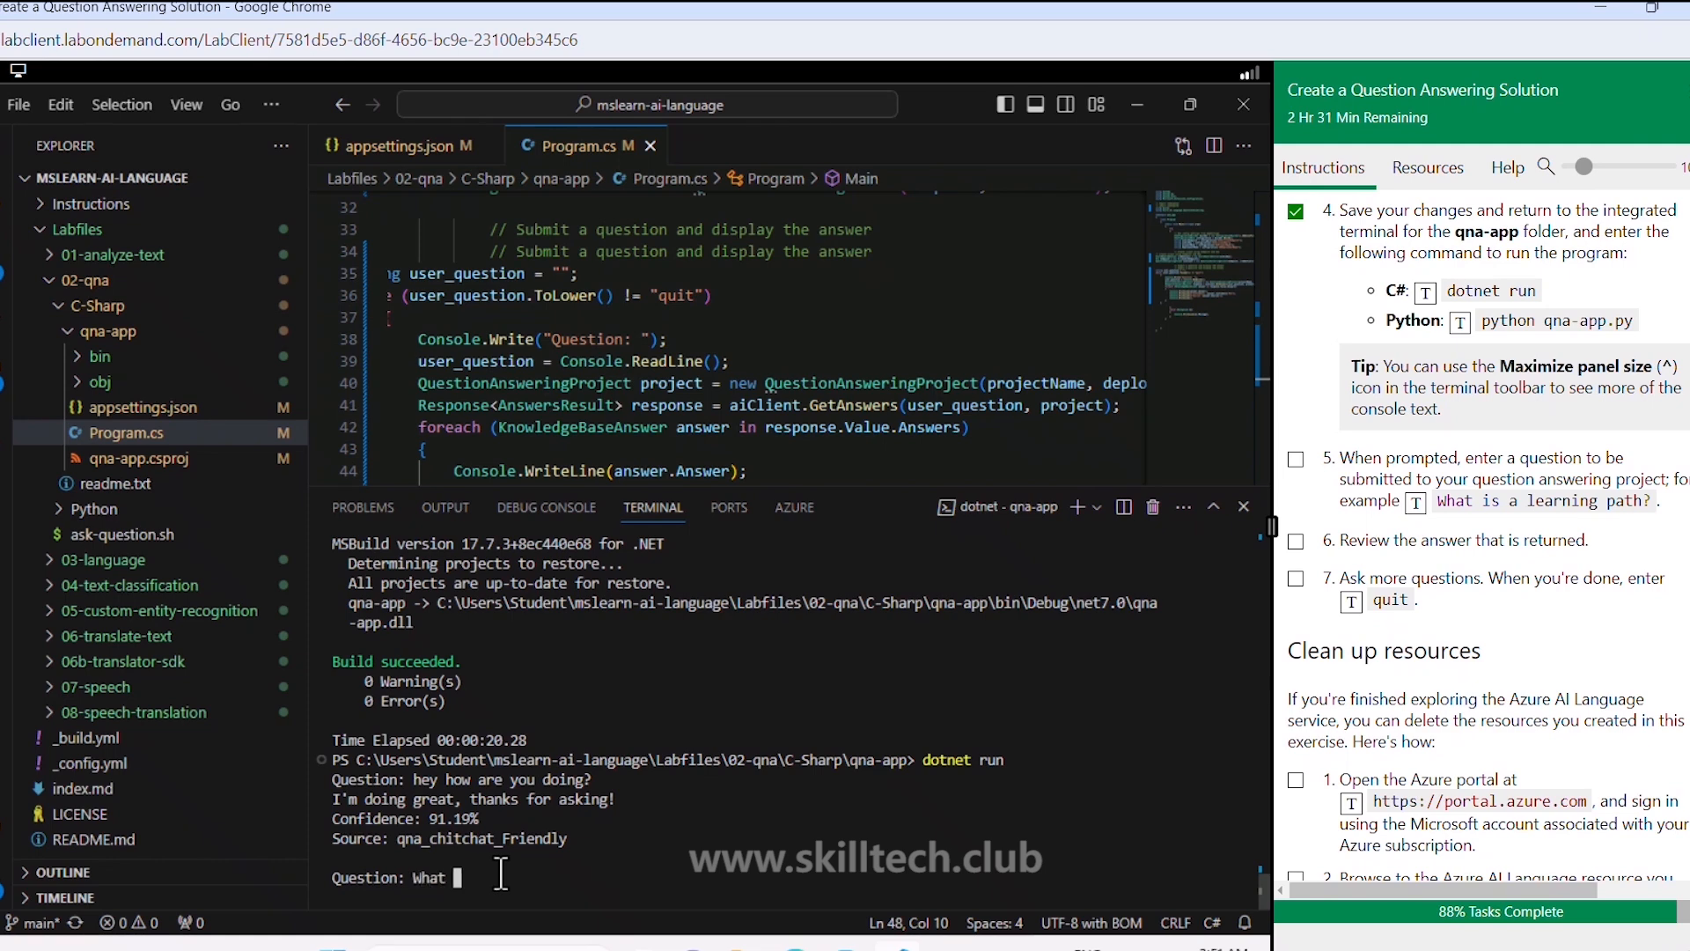
pyautogui.write('is a learning path?')
pyautogui.press('Return')
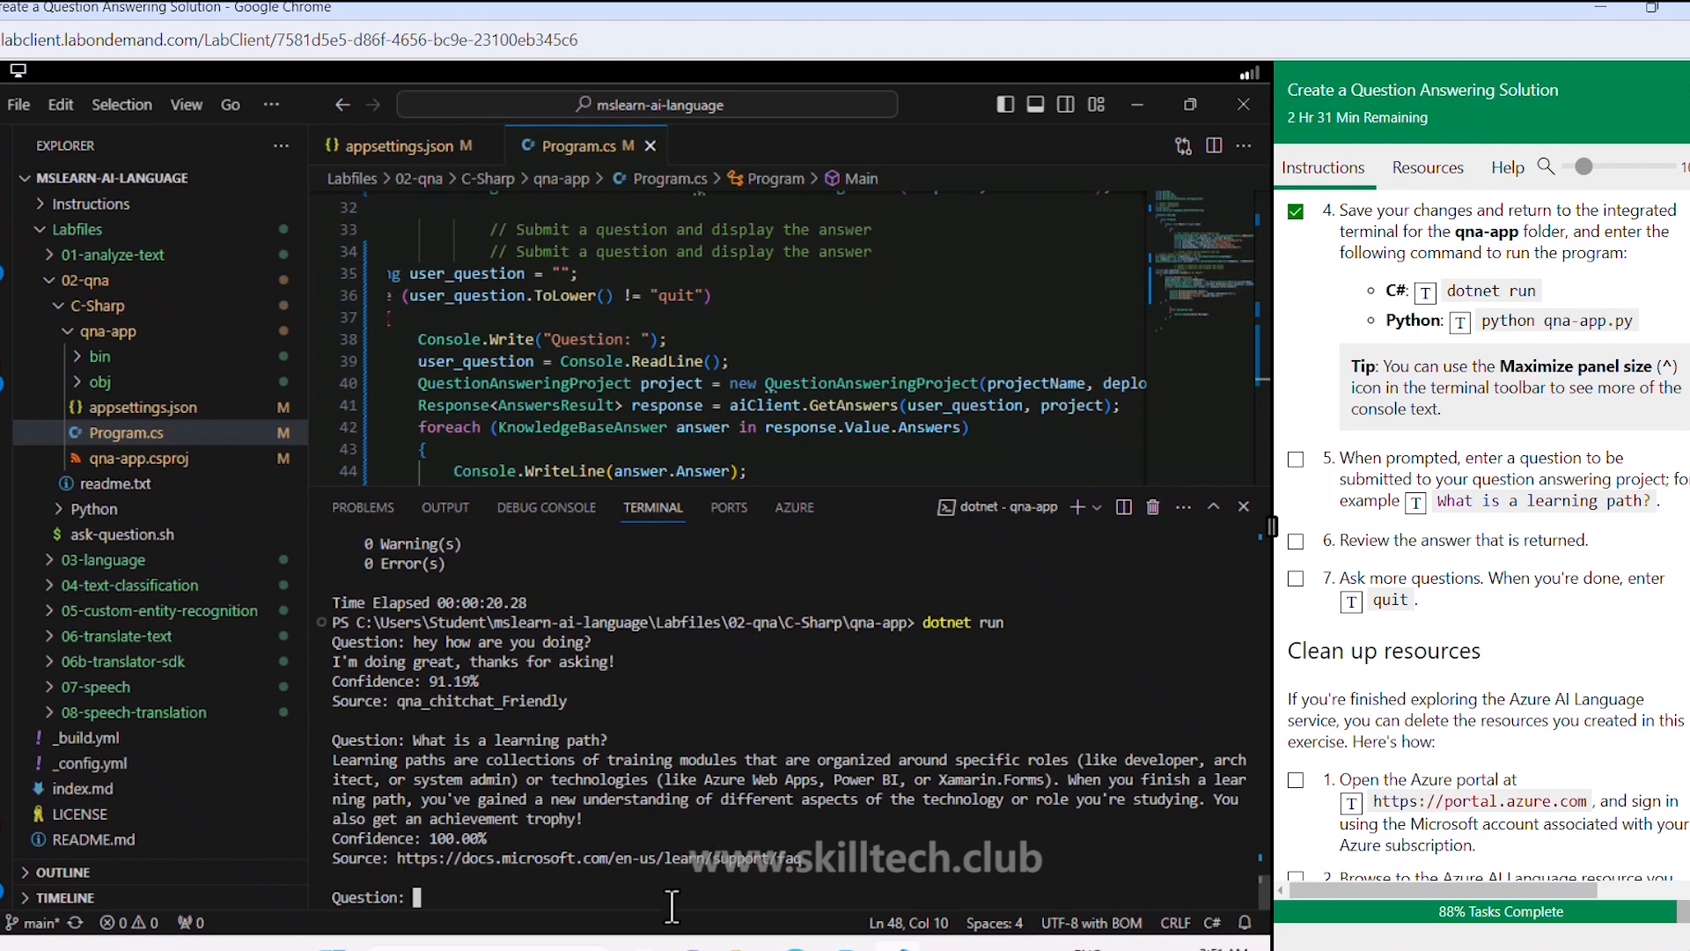
# Step: End the question session with quit and mark code tasks 5 to 7 as complete in the lab instructions
pyautogui.write('uit')
pyautogui.press('Return')
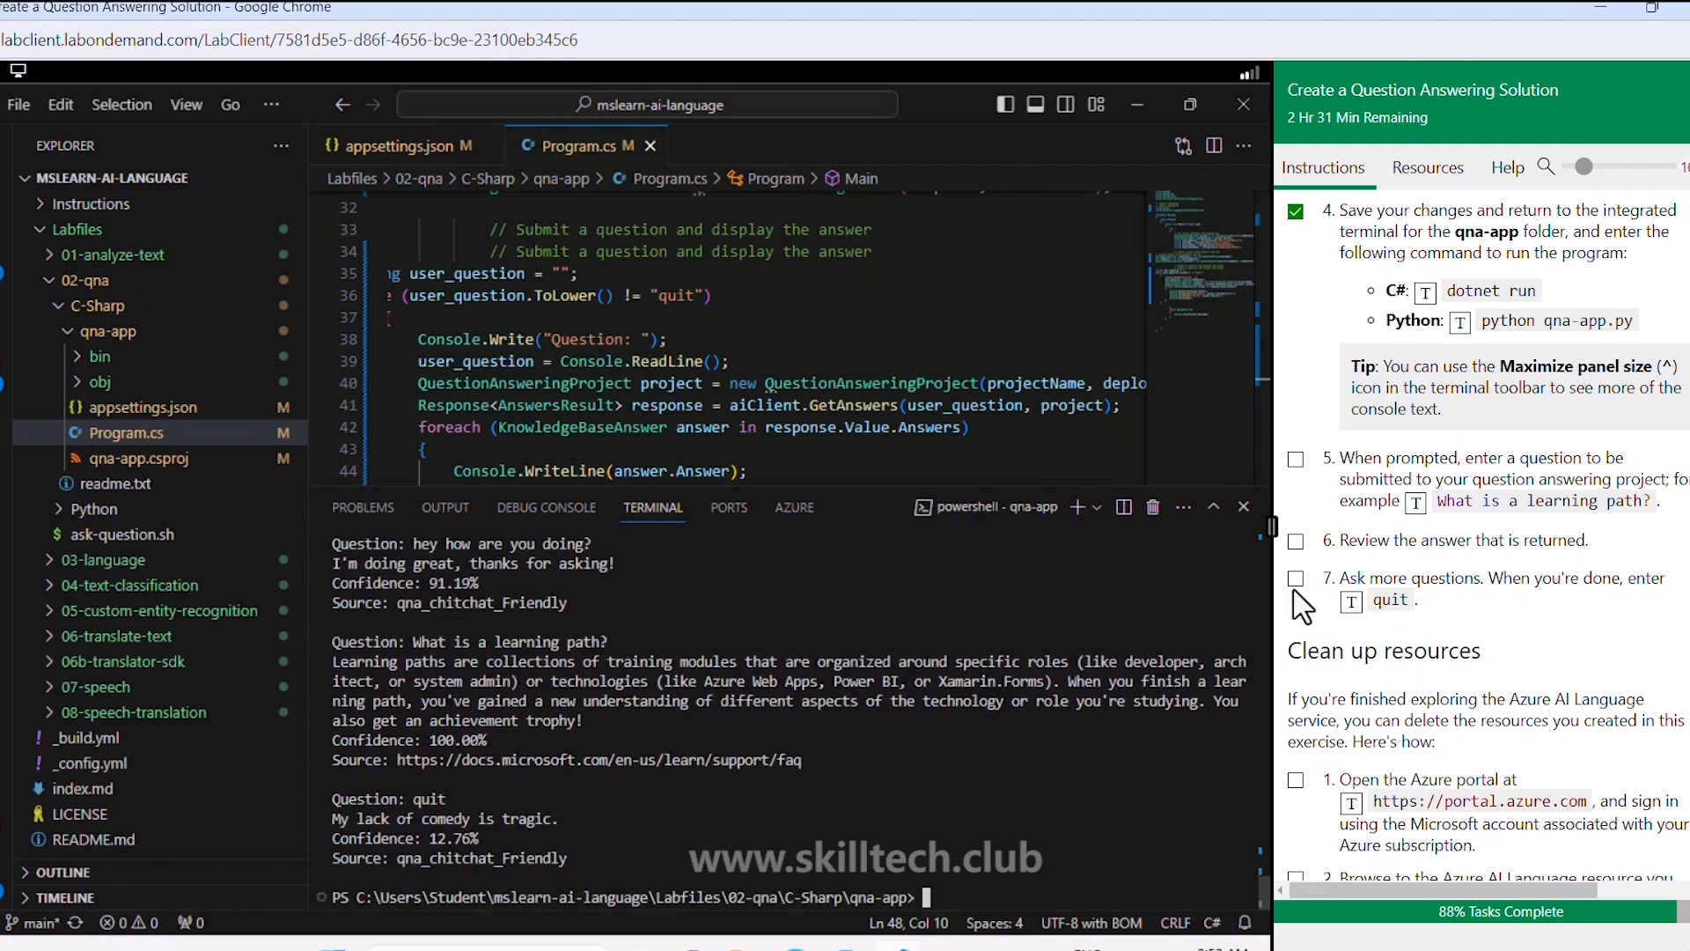
pyautogui.click(1296, 578)
pyautogui.scroll(-2, 1318, 662)
pyautogui.scroll(-2, 1318, 662)
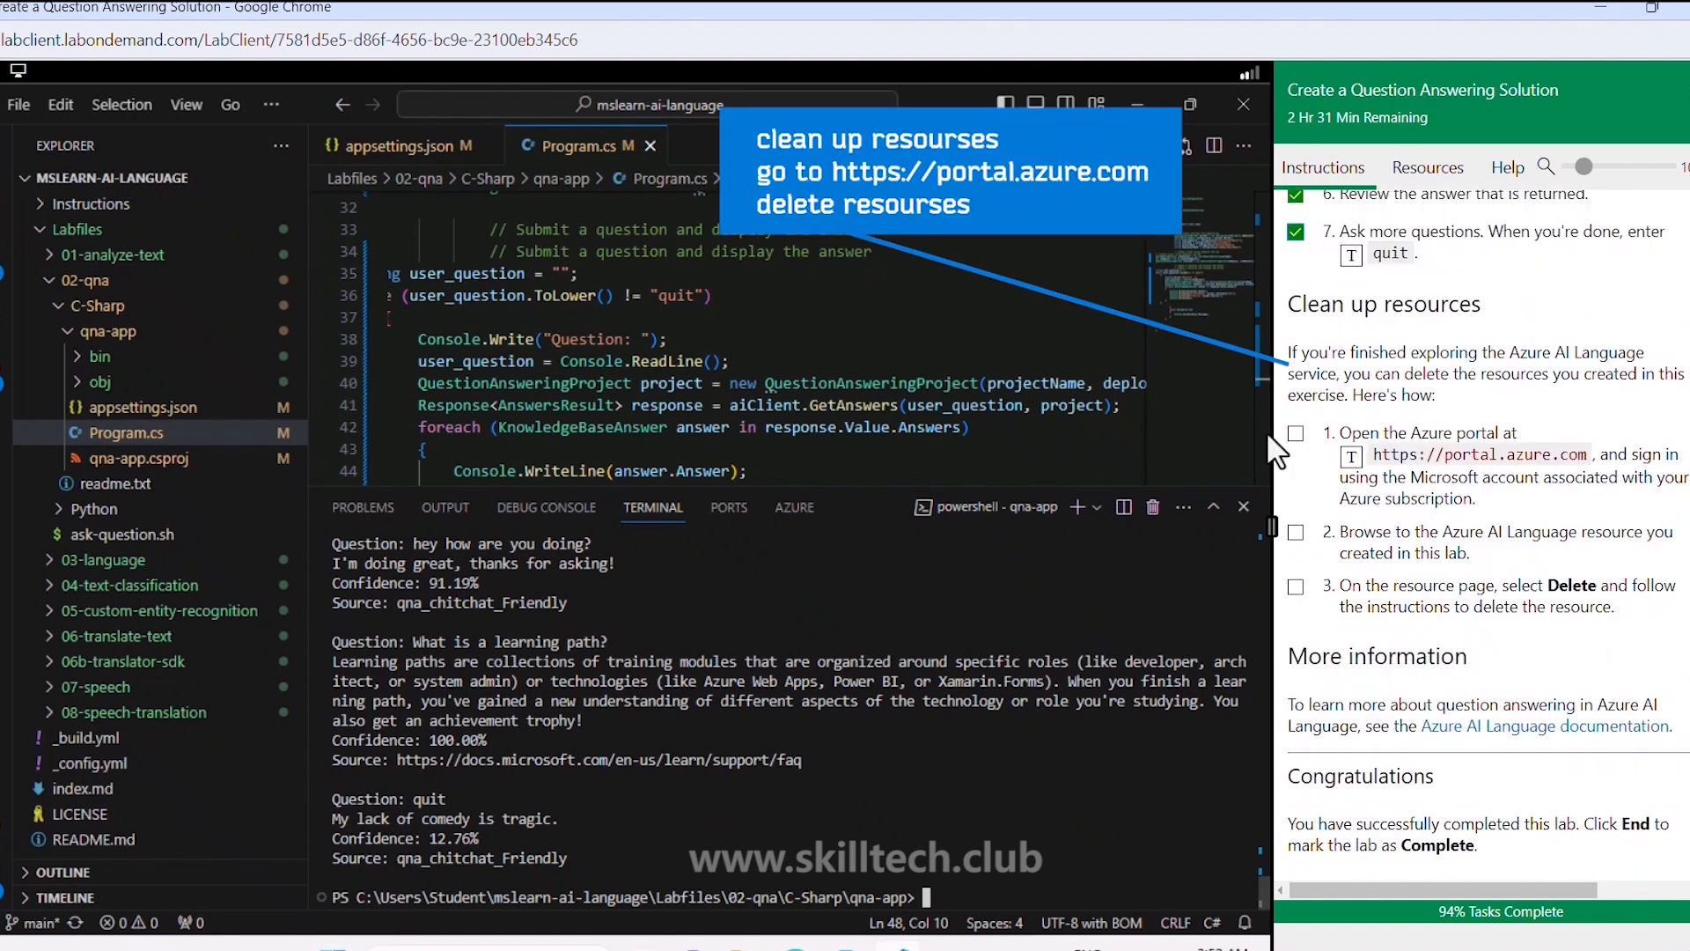